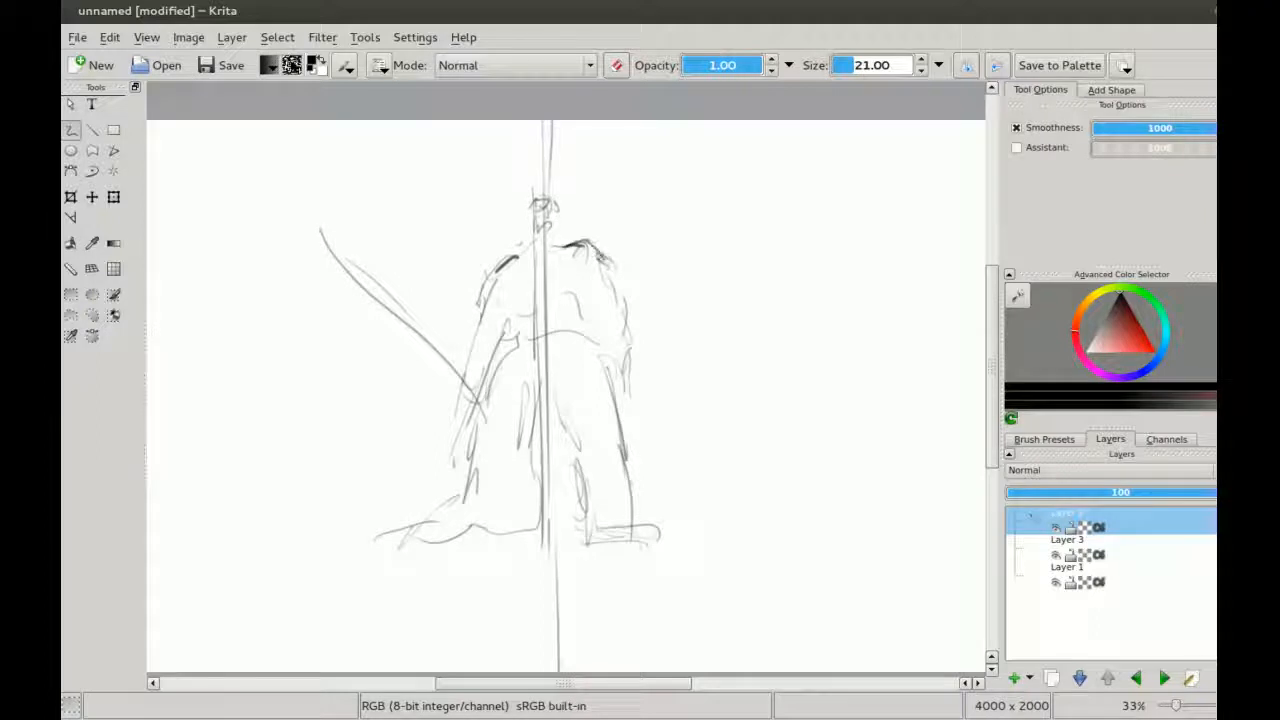
# Step: Sketch darker shoulder, chest and neck contours over the rough standing figure
pyautogui.moveTo(574, 247)
pyautogui.mouseDown()
pyautogui.moveTo(596, 252)
pyautogui.moveTo(608, 276)
pyautogui.mouseUp()
pyautogui.moveTo(486, 290)
pyautogui.mouseDown()
pyautogui.moveTo(518, 270)
pyautogui.moveTo(503, 290)
pyautogui.moveTo(540, 260)
pyautogui.moveTo(537, 292)
pyautogui.moveTo(585, 268)
pyautogui.moveTo(575, 284)
pyautogui.moveTo(535, 278)
pyautogui.moveTo(518, 342)
pyautogui.mouseUp()
pyautogui.moveTo(584, 277)
pyautogui.mouseDown()
pyautogui.moveTo(592, 306)
pyautogui.moveTo(612, 284)
pyautogui.moveTo(622, 306)
pyautogui.moveTo(604, 314)
pyautogui.moveTo(602, 336)
pyautogui.mouseUp()
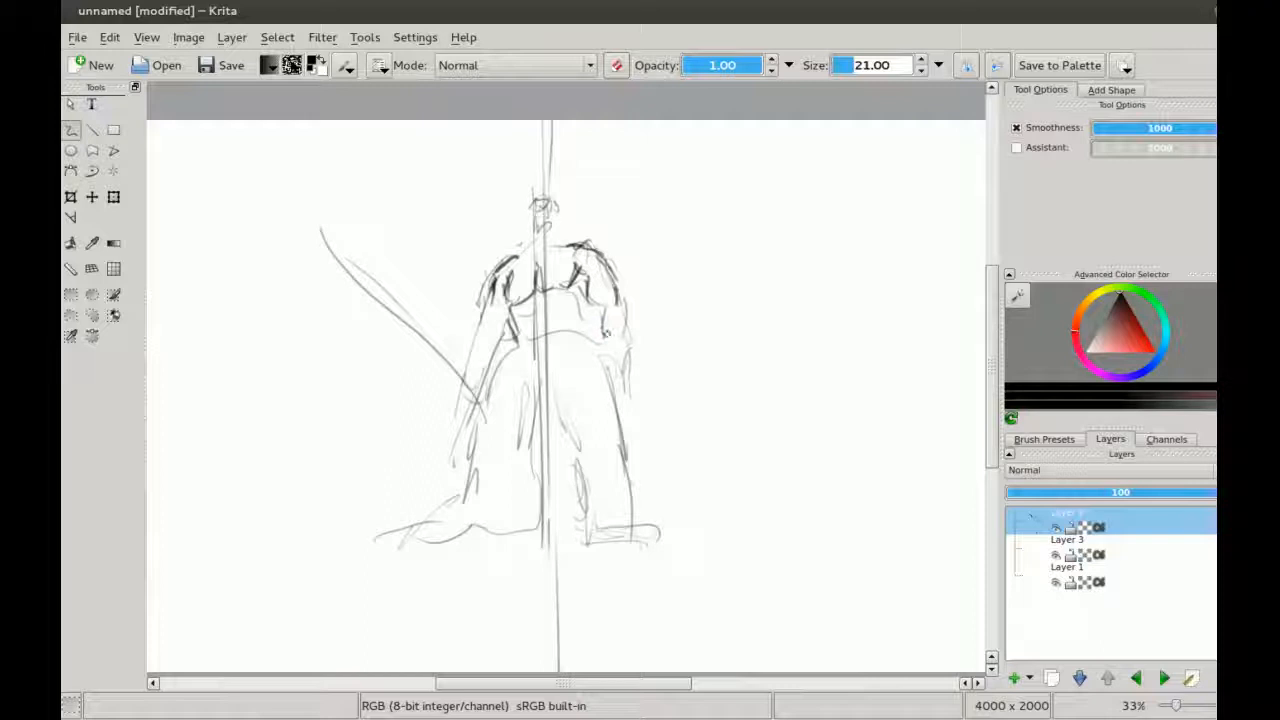
pyautogui.moveTo(536, 239)
pyautogui.mouseDown()
pyautogui.moveTo(529, 257)
pyautogui.moveTo(546, 255)
pyautogui.moveTo(533, 262)
pyautogui.mouseUp()
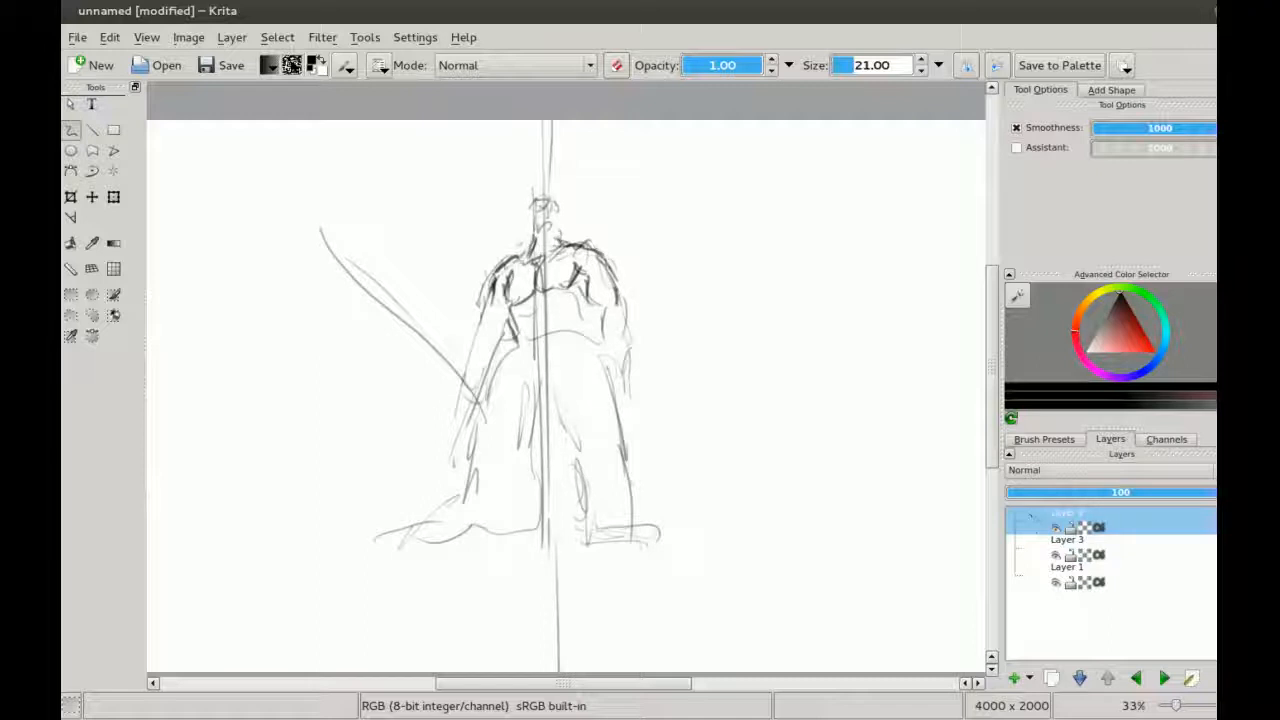
# Step: Darken the outlines of both arms and the side of the torso
pyautogui.moveTo(494, 290); pyautogui.dragTo(466, 378)
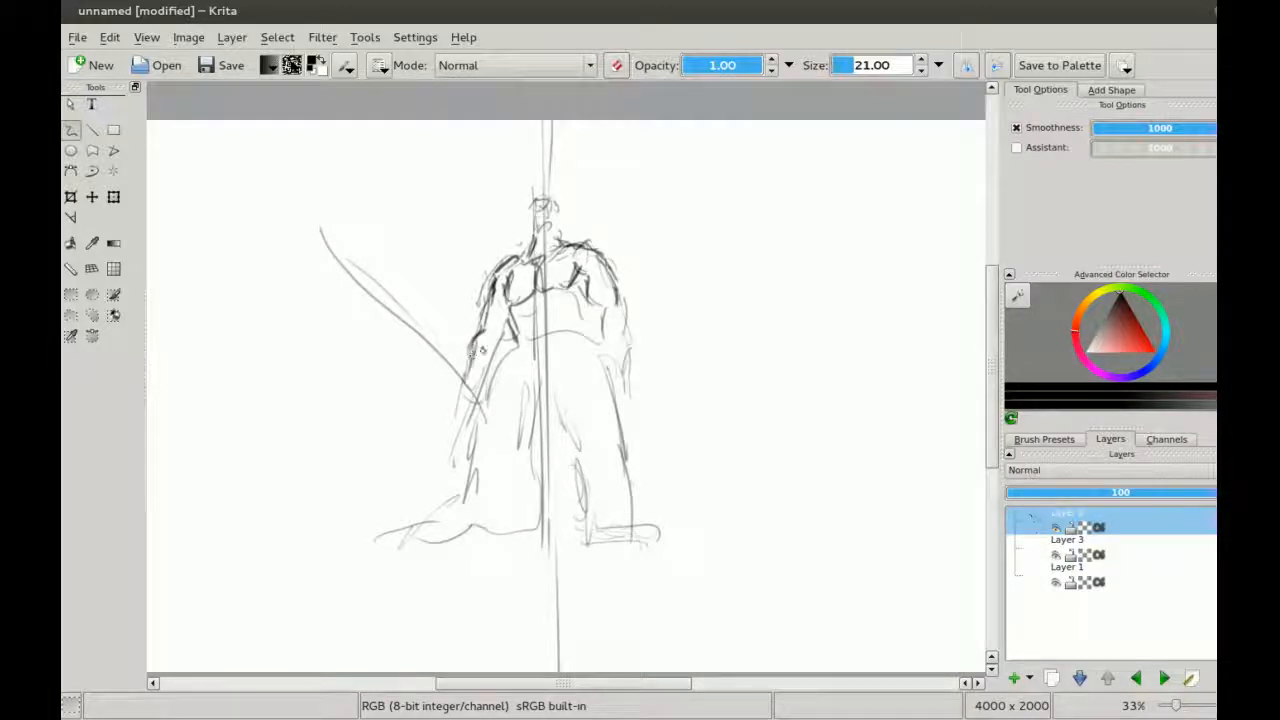
pyautogui.moveTo(504, 334); pyautogui.dragTo(490, 364)
pyautogui.moveTo(494, 288); pyautogui.dragTo(481, 327)
pyautogui.moveTo(578, 276)
pyautogui.mouseDown()
pyautogui.moveTo(628, 336)
pyautogui.moveTo(630, 360)
pyautogui.mouseUp()
pyautogui.moveTo(606, 302)
pyautogui.mouseDown()
pyautogui.moveTo(606, 350)
pyautogui.moveTo(624, 366)
pyautogui.mouseUp()
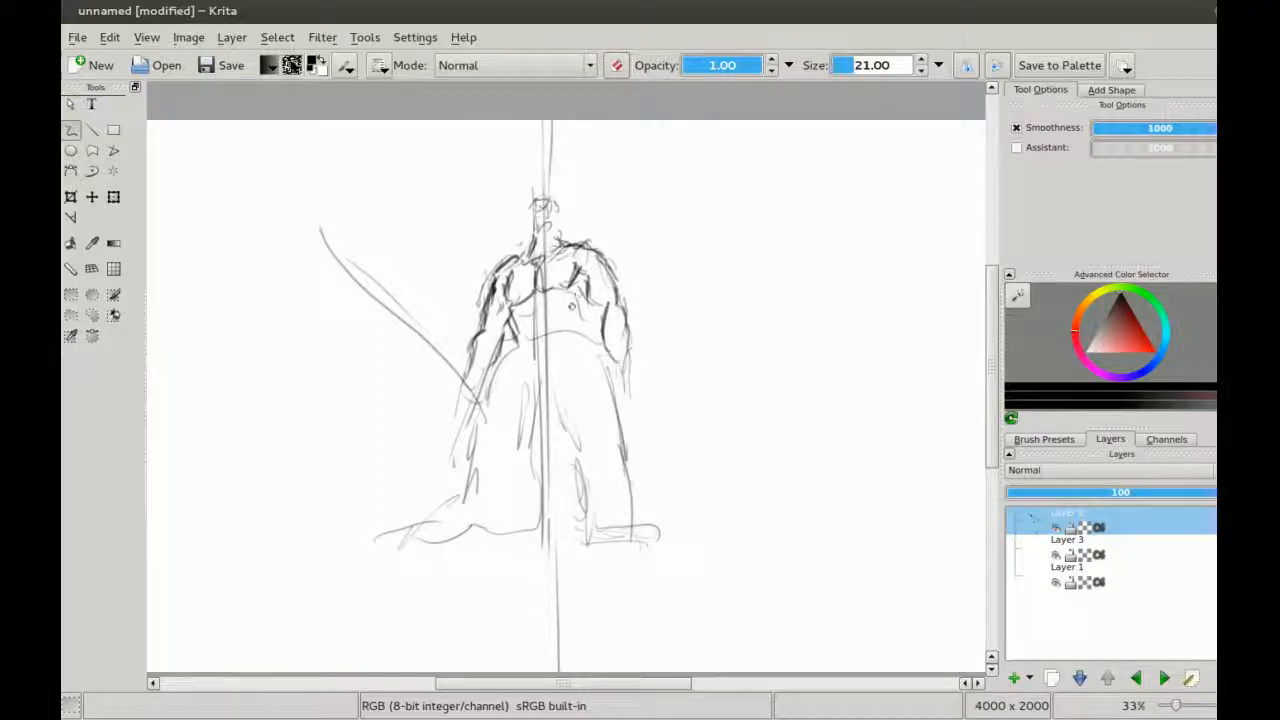
pyautogui.moveTo(592, 320); pyautogui.dragTo(580, 334)
# Step: Draw the outline of the head with long hair blowing toward the sword side
pyautogui.moveTo(554, 234)
pyautogui.mouseDown()
pyautogui.moveTo(541, 194)
pyautogui.moveTo(536, 204)
pyautogui.moveTo(572, 193)
pyautogui.moveTo(543, 204)
pyautogui.mouseUp()
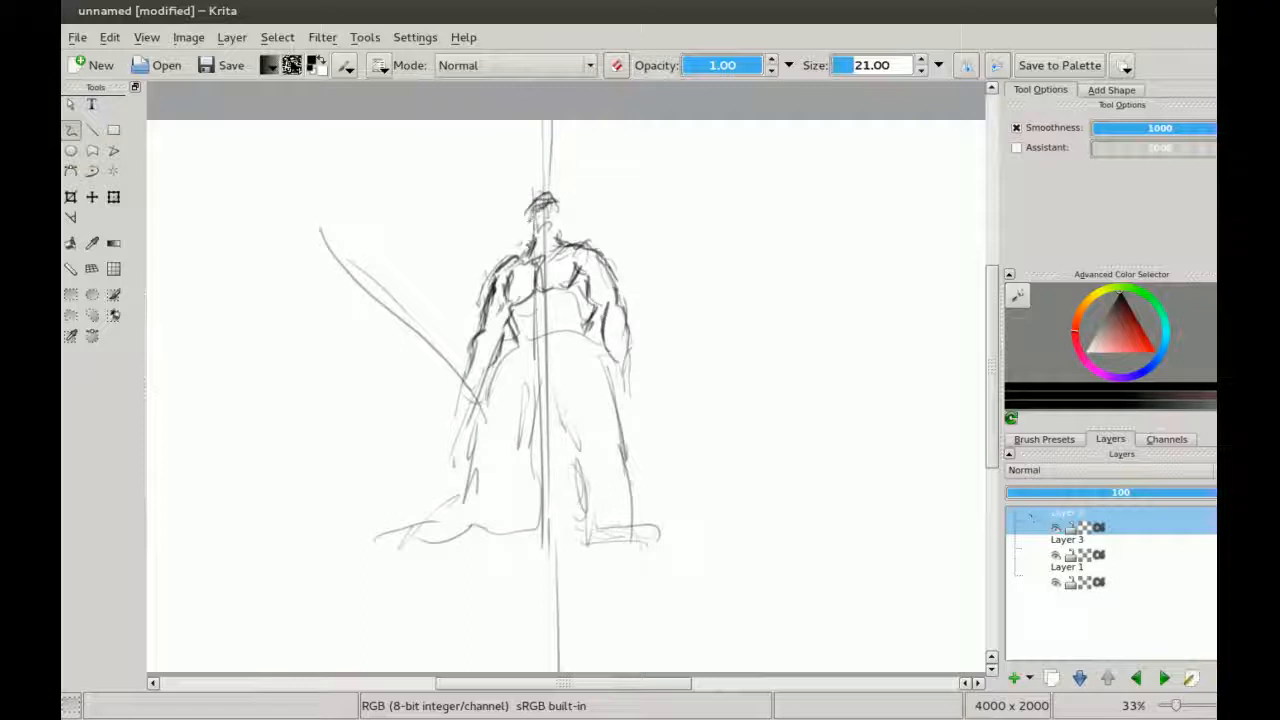
pyautogui.moveTo(562, 205)
pyautogui.mouseDown()
pyautogui.moveTo(556, 240)
pyautogui.moveTo(509, 213)
pyautogui.moveTo(469, 245)
pyautogui.mouseUp()
pyautogui.moveTo(520, 200)
pyautogui.mouseDown()
pyautogui.moveTo(392, 245)
pyautogui.moveTo(466, 230)
pyautogui.moveTo(442, 255)
pyautogui.mouseUp()
pyautogui.moveTo(516, 226)
pyautogui.mouseDown()
pyautogui.moveTo(444, 278)
pyautogui.moveTo(428, 272)
pyautogui.moveTo(445, 288)
pyautogui.mouseUp()
pyautogui.moveTo(538, 198); pyautogui.dragTo(520, 214)
# Step: Sketch the waist belt, the briefs at the hips and the upper thigh contours
pyautogui.moveTo(512, 340); pyautogui.dragTo(476, 448)
pyautogui.moveTo(567, 327)
pyautogui.mouseDown()
pyautogui.moveTo(514, 340)
pyautogui.moveTo(584, 324)
pyautogui.moveTo(588, 336)
pyautogui.moveTo(530, 312)
pyautogui.moveTo(556, 314)
pyautogui.moveTo(528, 328)
pyautogui.moveTo(541, 350)
pyautogui.moveTo(546, 322)
pyautogui.moveTo(584, 322)
pyautogui.moveTo(528, 324)
pyautogui.moveTo(590, 312)
pyautogui.moveTo(598, 330)
pyautogui.moveTo(514, 336)
pyautogui.moveTo(566, 308)
pyautogui.moveTo(602, 318)
pyautogui.mouseUp()
pyautogui.moveTo(514, 340); pyautogui.dragTo(508, 360)
pyautogui.moveTo(599, 332); pyautogui.dragTo(592, 354)
pyautogui.moveTo(508, 348)
pyautogui.mouseDown()
pyautogui.moveTo(490, 386)
pyautogui.moveTo(494, 420)
pyautogui.moveTo(514, 382)
pyautogui.moveTo(586, 356)
pyautogui.moveTo(537, 383)
pyautogui.moveTo(588, 341)
pyautogui.mouseUp()
pyautogui.moveTo(550, 388)
pyautogui.mouseDown()
pyautogui.moveTo(586, 345)
pyautogui.moveTo(612, 404)
pyautogui.moveTo(573, 429)
pyautogui.moveTo(594, 450)
pyautogui.mouseUp()
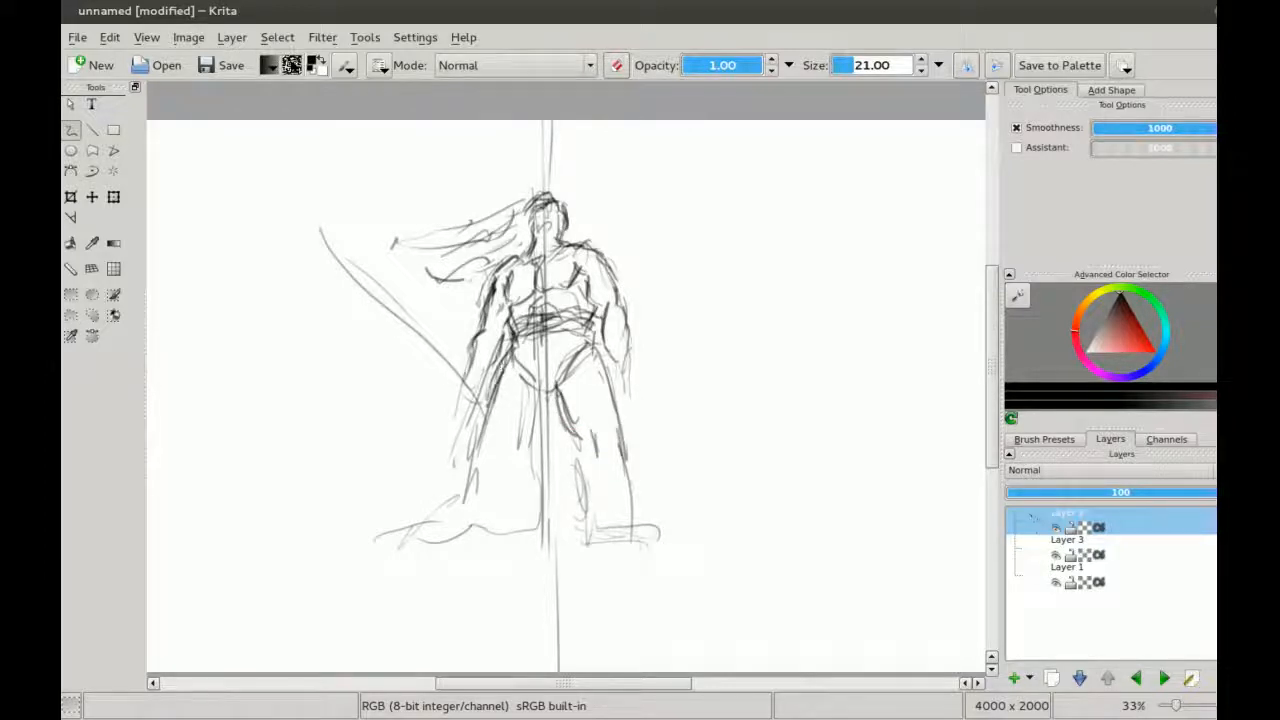
# Step: Outline the sword-side leg from thigh to ankle and draw its foot
pyautogui.moveTo(515, 361)
pyautogui.mouseDown()
pyautogui.moveTo(532, 377)
pyautogui.moveTo(522, 448)
pyautogui.moveTo(476, 448)
pyautogui.moveTo(501, 456)
pyautogui.moveTo(462, 512)
pyautogui.mouseUp()
pyautogui.moveTo(474, 468); pyautogui.dragTo(458, 534)
pyautogui.moveTo(510, 454); pyautogui.dragTo(506, 540)
pyautogui.moveTo(526, 380)
pyautogui.mouseDown()
pyautogui.moveTo(558, 402)
pyautogui.moveTo(519, 358)
pyautogui.moveTo(543, 394)
pyautogui.moveTo(524, 438)
pyautogui.mouseUp()
pyautogui.moveTo(509, 342)
pyautogui.mouseDown()
pyautogui.moveTo(474, 438)
pyautogui.moveTo(482, 426)
pyautogui.moveTo(510, 462)
pyautogui.moveTo(514, 504)
pyautogui.moveTo(500, 528)
pyautogui.mouseUp()
pyautogui.moveTo(480, 450)
pyautogui.mouseDown()
pyautogui.moveTo(446, 565)
pyautogui.moveTo(386, 560)
pyautogui.moveTo(448, 584)
pyautogui.moveTo(392, 582)
pyautogui.moveTo(444, 580)
pyautogui.moveTo(424, 558)
pyautogui.moveTo(484, 580)
pyautogui.moveTo(502, 572)
pyautogui.mouseUp()
pyautogui.moveTo(506, 512)
pyautogui.mouseDown()
pyautogui.moveTo(502, 580)
pyautogui.moveTo(500, 566)
pyautogui.moveTo(402, 556)
pyautogui.mouseUp()
# Step: Outline the leg away from the sword from hip to ankle, with its knee and thigh contours
pyautogui.moveTo(558, 404); pyautogui.dragTo(574, 442)
pyautogui.moveTo(564, 412); pyautogui.dragTo(586, 448)
pyautogui.moveTo(596, 350); pyautogui.dragTo(618, 436)
pyautogui.moveTo(610, 382); pyautogui.dragTo(616, 432)
pyautogui.moveTo(594, 346); pyautogui.dragTo(629, 492)
pyautogui.moveTo(618, 438); pyautogui.dragTo(630, 510)
pyautogui.moveTo(580, 444); pyautogui.dragTo(594, 556)
pyautogui.moveTo(624, 488); pyautogui.dragTo(646, 538)
pyautogui.moveTo(612, 394); pyautogui.dragTo(630, 446)
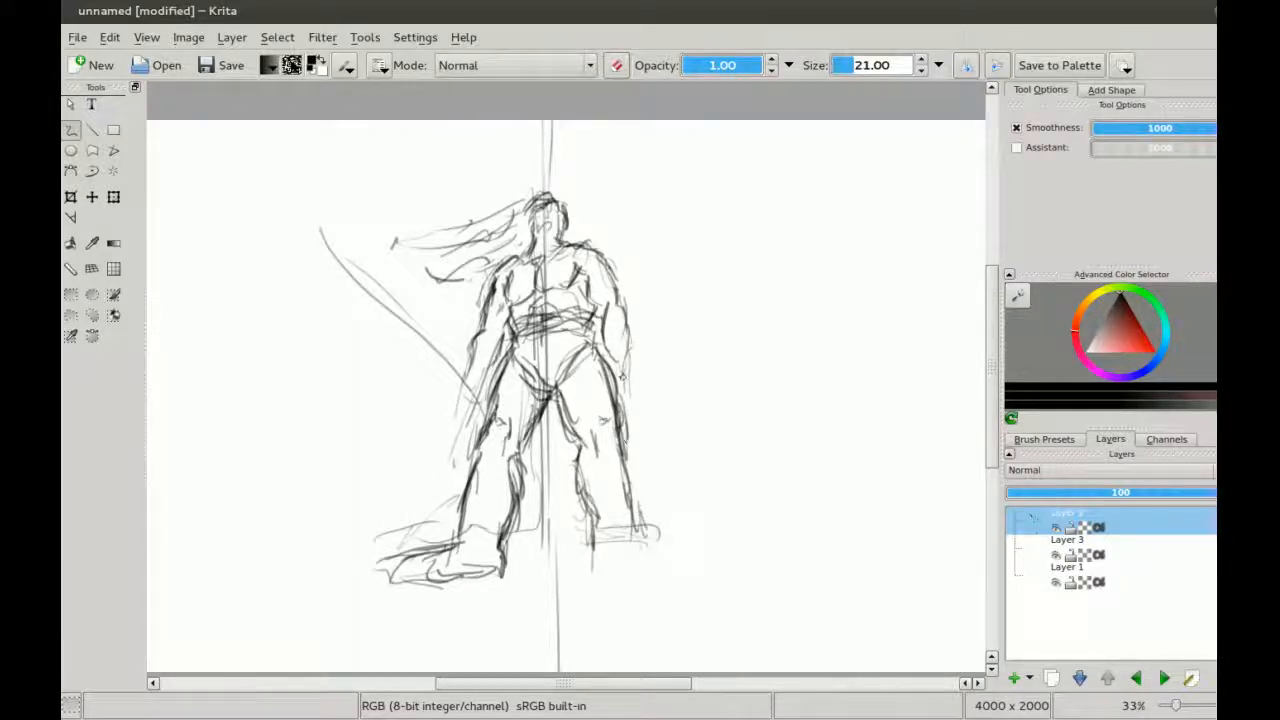
# Step: Reinforce the crotch line and draw the lower leg and foot away from the sword
pyautogui.moveTo(568, 360)
pyautogui.mouseDown()
pyautogui.moveTo(576, 394)
pyautogui.moveTo(518, 404)
pyautogui.mouseUp()
pyautogui.moveTo(574, 482); pyautogui.dragTo(590, 532)
pyautogui.moveTo(572, 456); pyautogui.dragTo(594, 545)
pyautogui.moveTo(618, 454)
pyautogui.mouseDown()
pyautogui.moveTo(636, 556)
pyautogui.moveTo(606, 574)
pyautogui.moveTo(692, 562)
pyautogui.mouseUp()
pyautogui.moveTo(634, 530)
pyautogui.mouseDown()
pyautogui.moveTo(688, 558)
pyautogui.moveTo(672, 540)
pyautogui.moveTo(688, 562)
pyautogui.moveTo(666, 554)
pyautogui.moveTo(650, 570)
pyautogui.mouseUp()
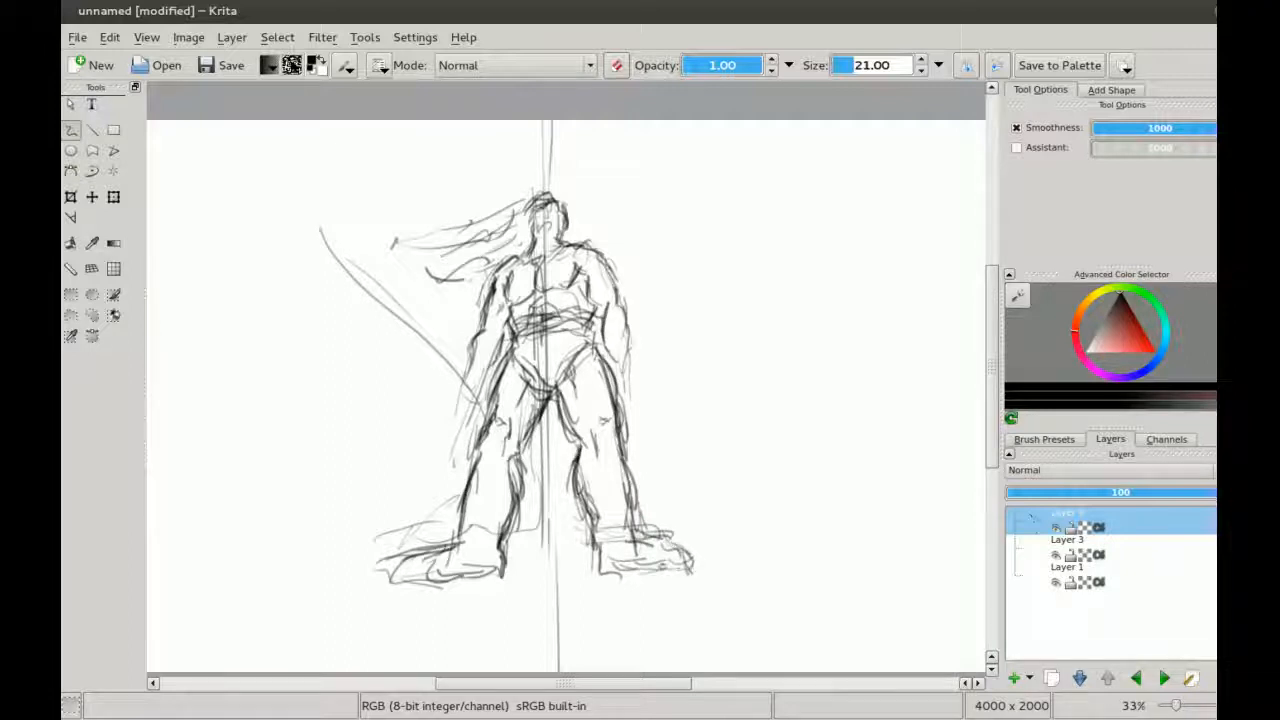
pyautogui.moveTo(598, 538)
pyautogui.mouseDown()
pyautogui.moveTo(590, 572)
pyautogui.moveTo(620, 574)
pyautogui.mouseUp()
# Step: Sketch fists at the ends of both arms and reinforce the head and torso contours
pyautogui.moveTo(480, 342)
pyautogui.mouseDown()
pyautogui.moveTo(466, 390)
pyautogui.moveTo(484, 404)
pyautogui.mouseUp()
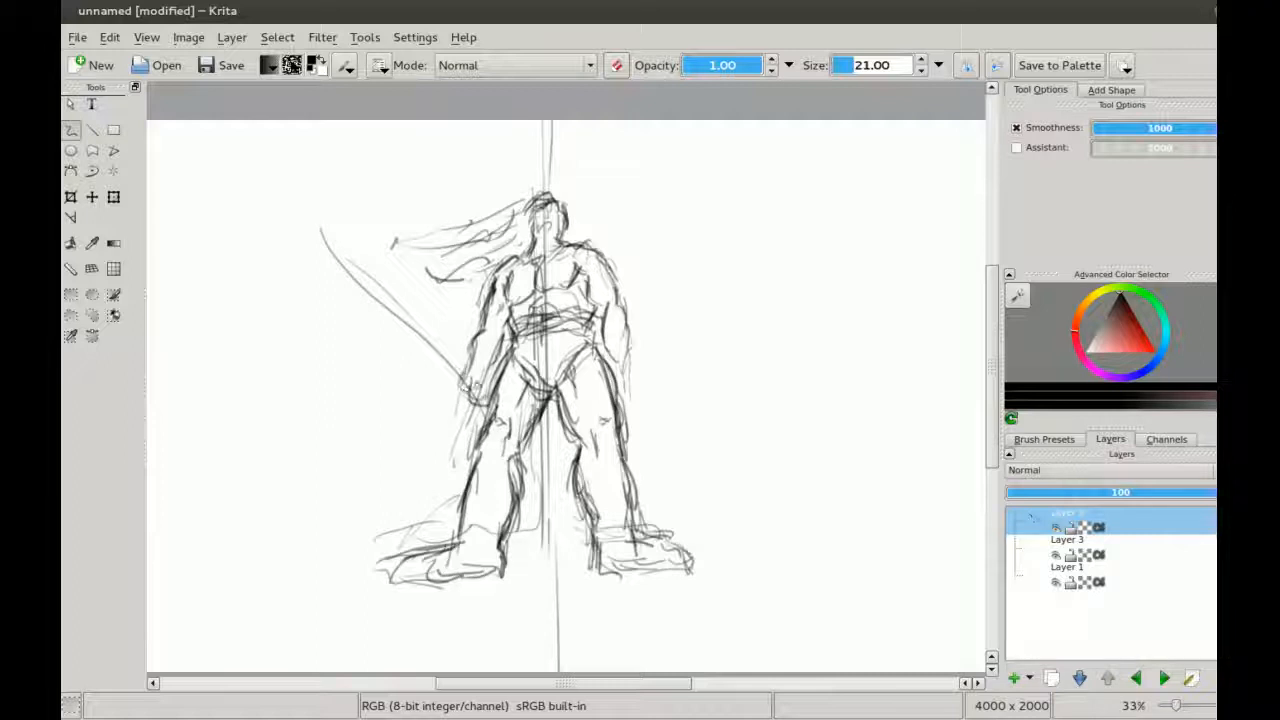
pyautogui.moveTo(635, 359)
pyautogui.mouseDown()
pyautogui.moveTo(640, 384)
pyautogui.moveTo(622, 394)
pyautogui.moveTo(644, 382)
pyautogui.moveTo(614, 370)
pyautogui.mouseUp()
pyautogui.moveTo(534, 202); pyautogui.dragTo(560, 195)
pyautogui.moveTo(566, 206)
pyautogui.mouseDown()
pyautogui.moveTo(540, 226)
pyautogui.moveTo(562, 186)
pyautogui.mouseUp()
pyautogui.hotkey('ctrl', 'z')
pyautogui.moveTo(468, 373)
pyautogui.mouseDown()
pyautogui.moveTo(462, 400)
pyautogui.moveTo(488, 408)
pyautogui.mouseUp()
pyautogui.moveTo(509, 318); pyautogui.dragTo(501, 334)
pyautogui.moveTo(602, 310); pyautogui.dragTo(609, 352)
pyautogui.moveTo(588, 284)
pyautogui.mouseDown()
pyautogui.moveTo(604, 309)
pyautogui.moveTo(589, 300)
pyautogui.mouseUp()
# Step: Erase the excess strokes beside the chest near the armpit away from the sword
pyautogui.press('e')
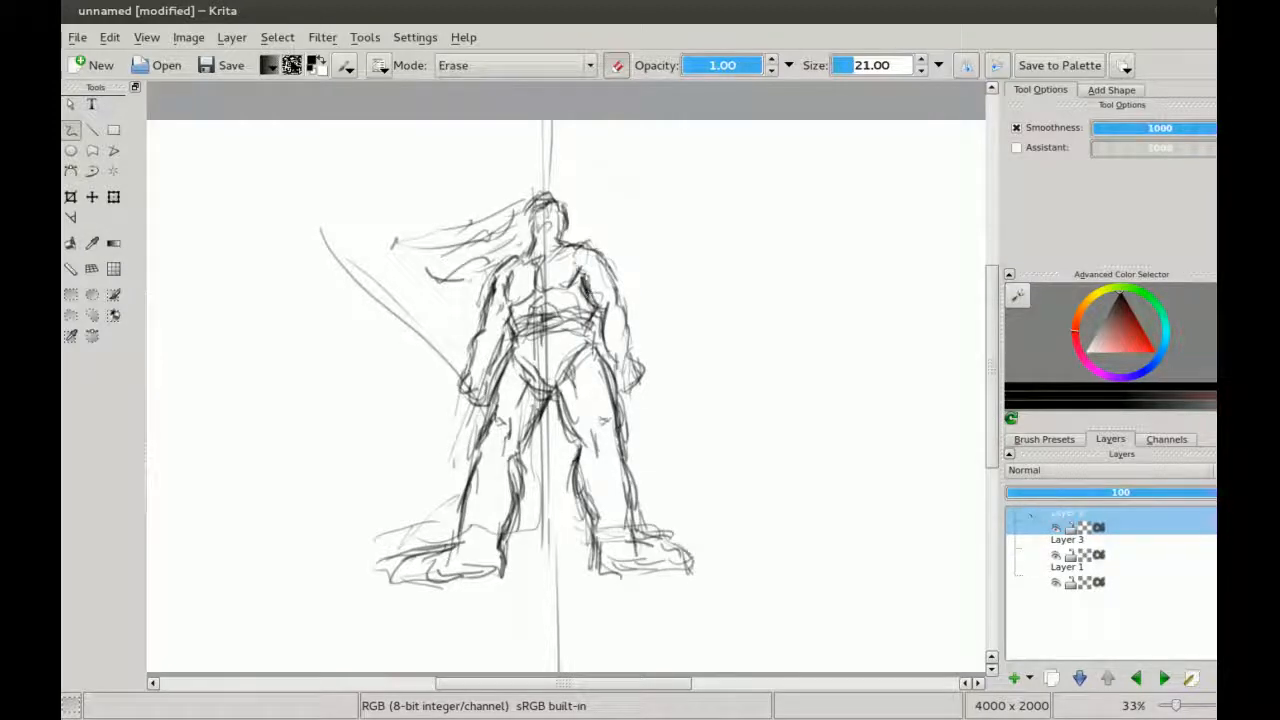
pyautogui.moveTo(582, 278); pyautogui.dragTo(588, 292)
pyautogui.press('e')
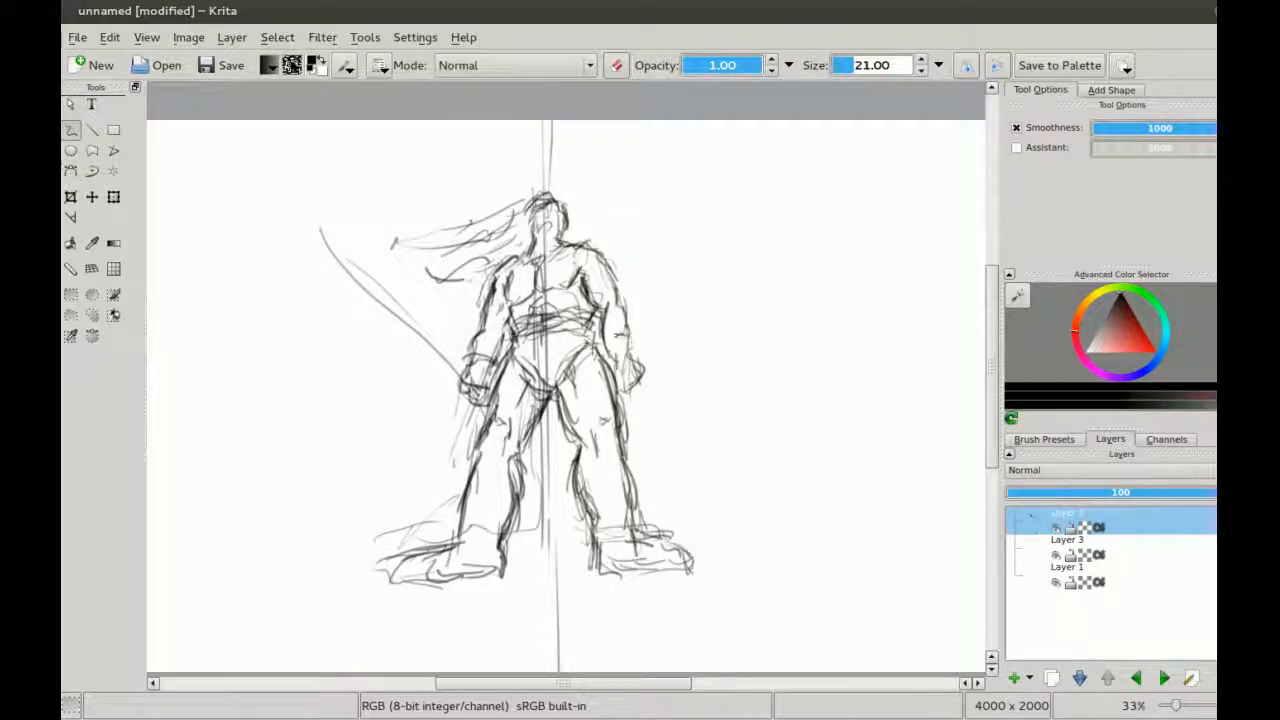
# Step: Detail the wrist and fist away from the sword, and darken the arm contours and top hair strand
pyautogui.moveTo(628, 334)
pyautogui.mouseDown()
pyautogui.moveTo(632, 380)
pyautogui.moveTo(618, 382)
pyautogui.moveTo(638, 361)
pyautogui.moveTo(638, 372)
pyautogui.moveTo(606, 354)
pyautogui.mouseUp()
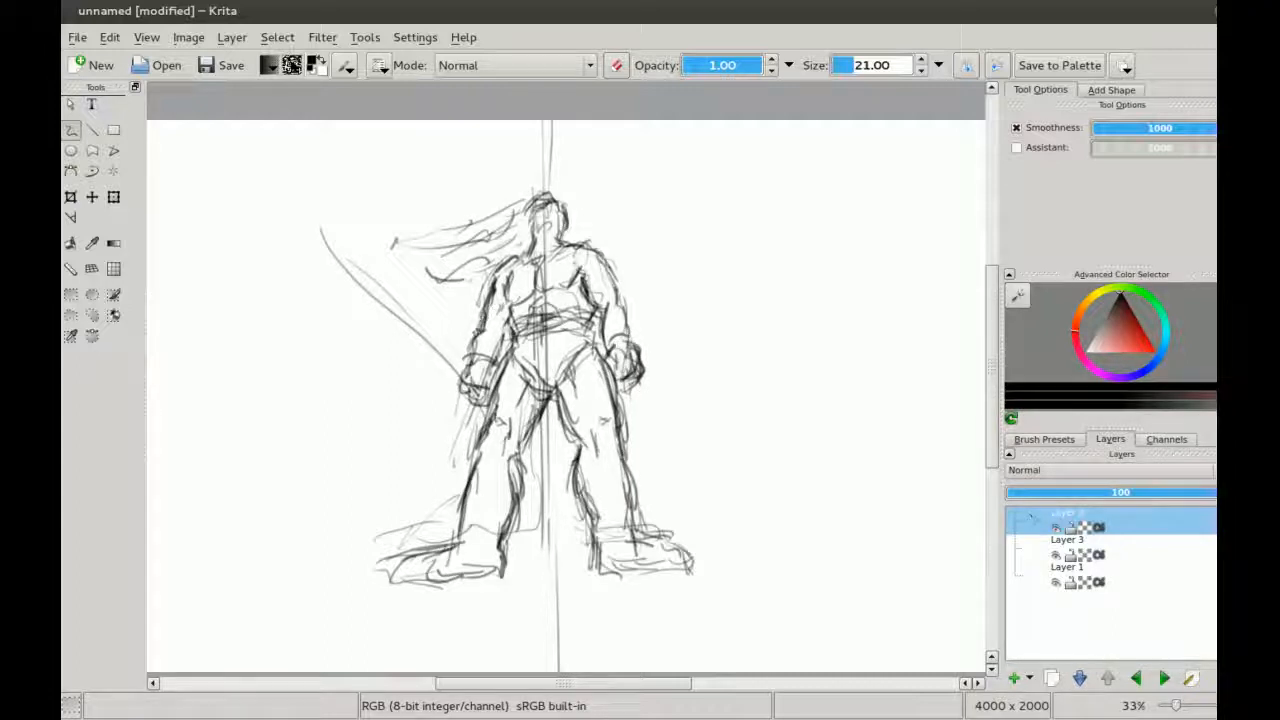
pyautogui.moveTo(506, 316); pyautogui.dragTo(500, 366)
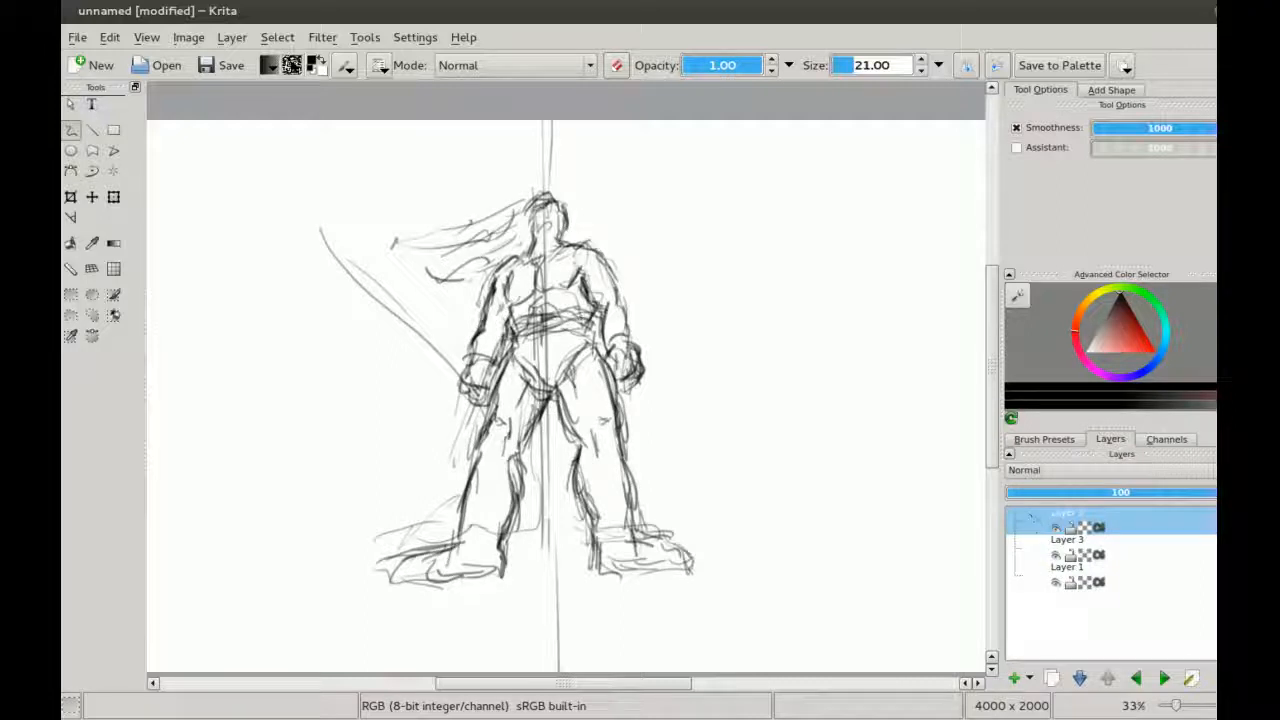
pyautogui.moveTo(602, 306); pyautogui.dragTo(605, 340)
pyautogui.moveTo(604, 266); pyautogui.dragTo(619, 294)
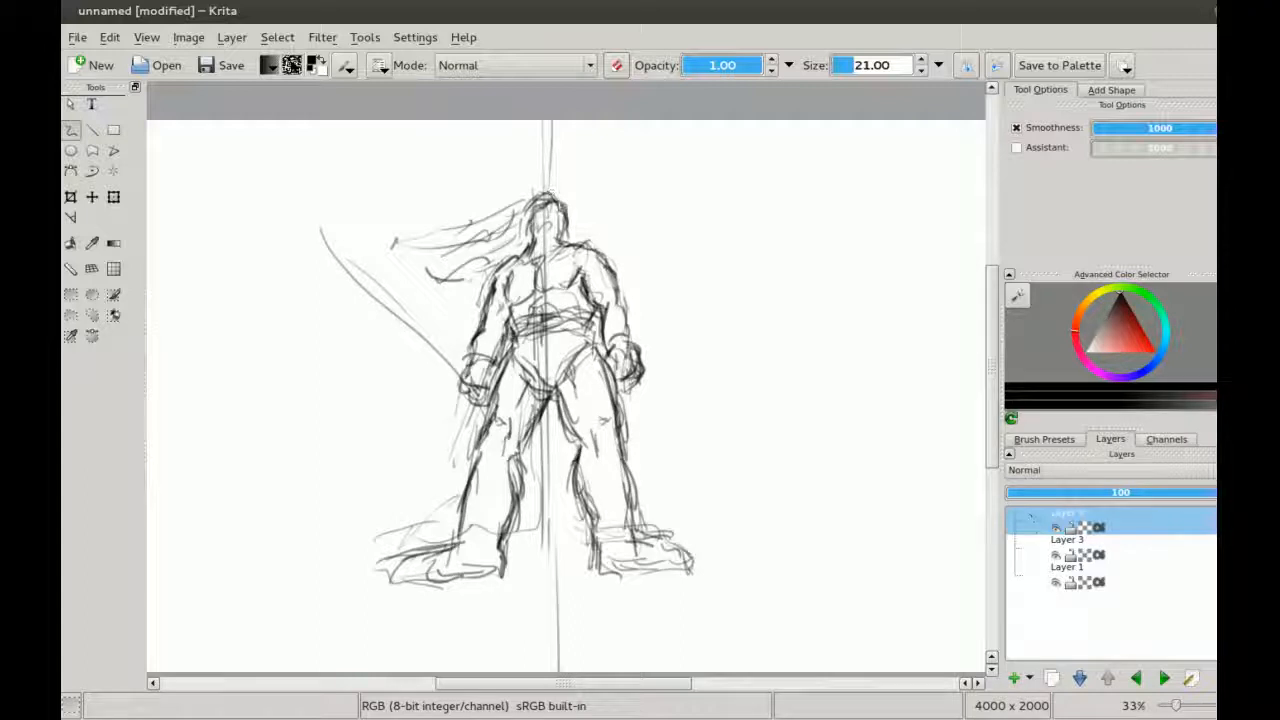
pyautogui.moveTo(532, 196); pyautogui.dragTo(474, 214)
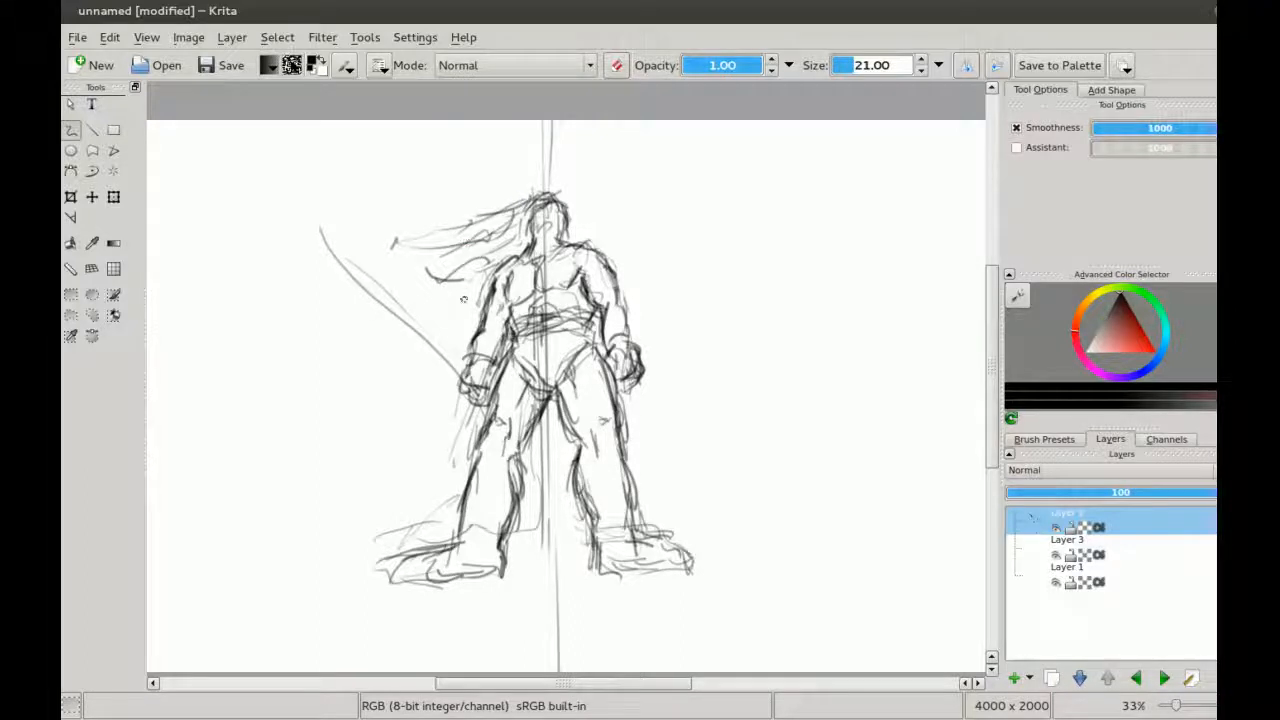
# Step: Mirror the canvas view and darken the waist sides, shoulder and chest contours
pyautogui.press('m')
pyautogui.moveTo(546, 369); pyautogui.dragTo(542, 279)
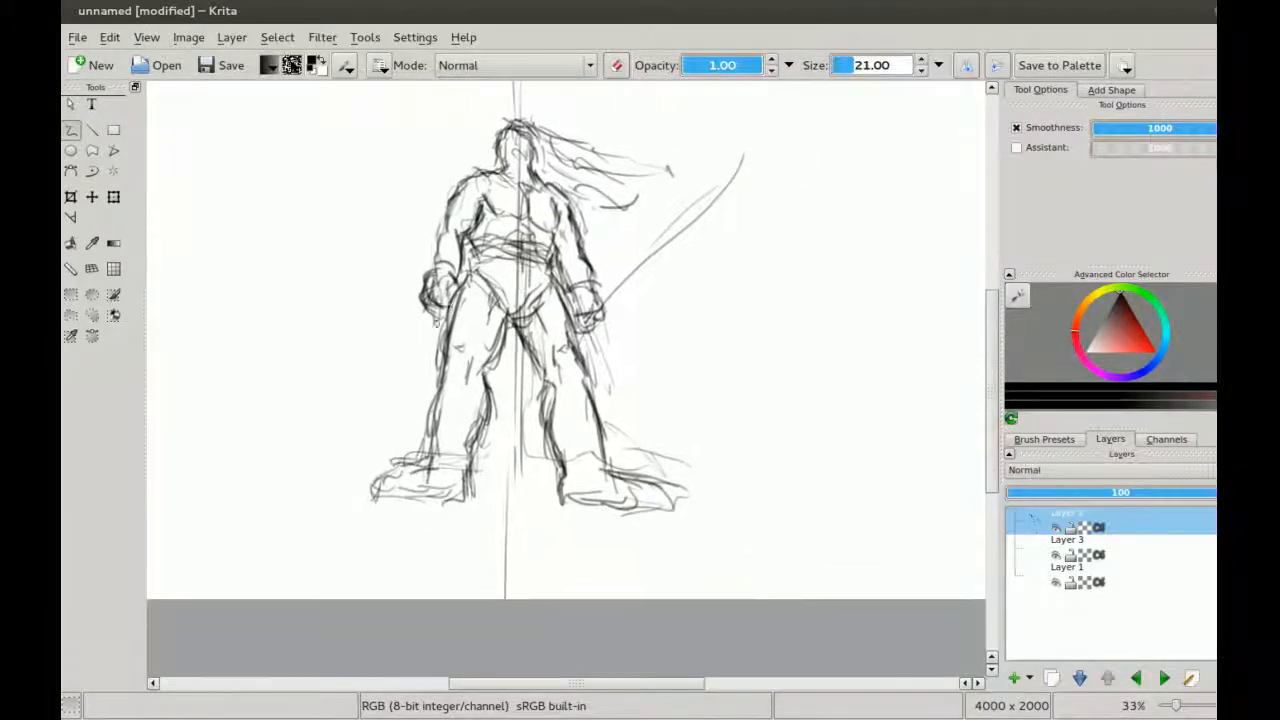
pyautogui.moveTo(471, 232); pyautogui.dragTo(473, 276)
pyautogui.moveTo(558, 226); pyautogui.dragTo(552, 258)
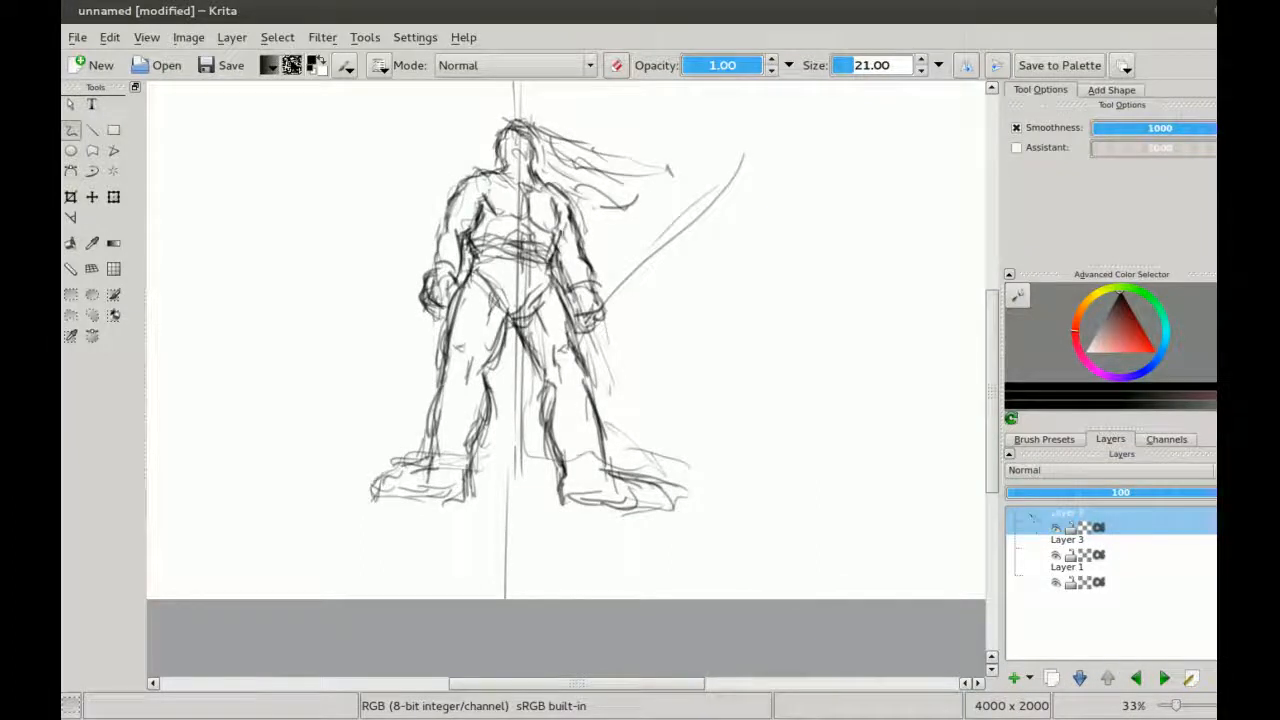
pyautogui.moveTo(452, 186); pyautogui.dragTo(484, 170)
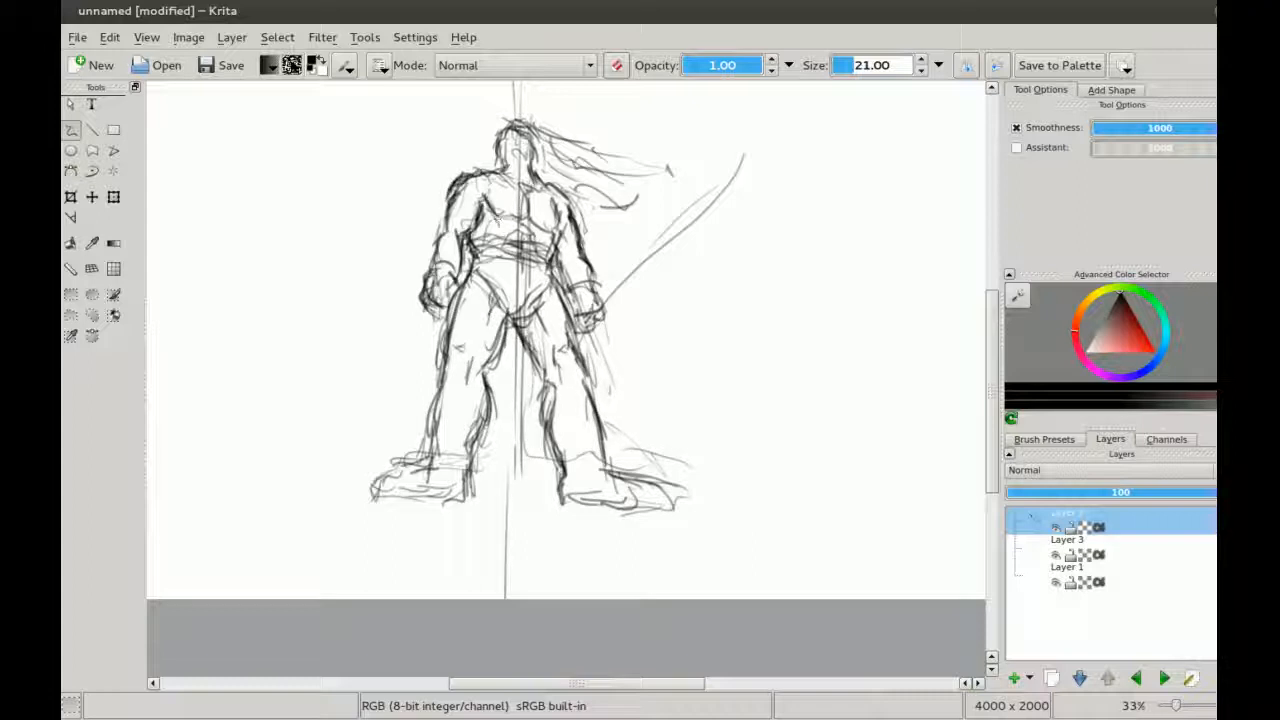
pyautogui.moveTo(561, 202); pyautogui.dragTo(526, 223)
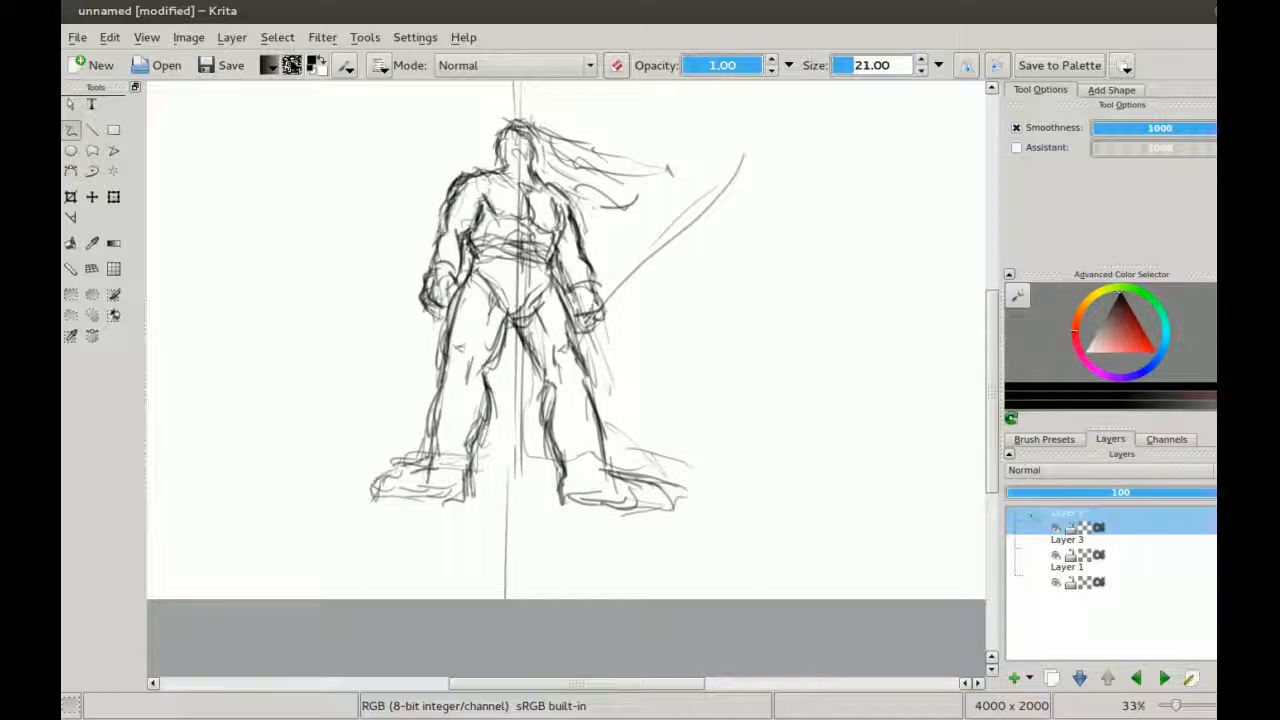
# Step: Clean up the chest with the eraser and darken the sword-side inner thigh and the pectoral lines
pyautogui.press('e')
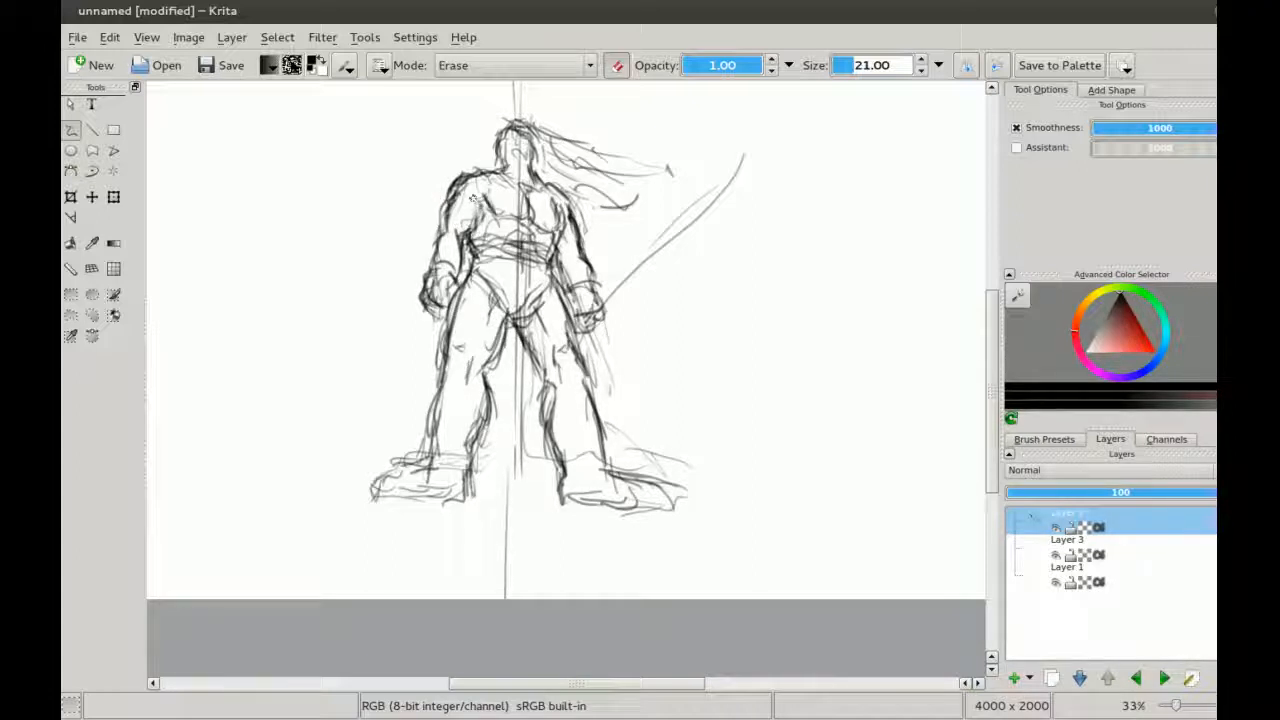
pyautogui.press('e')
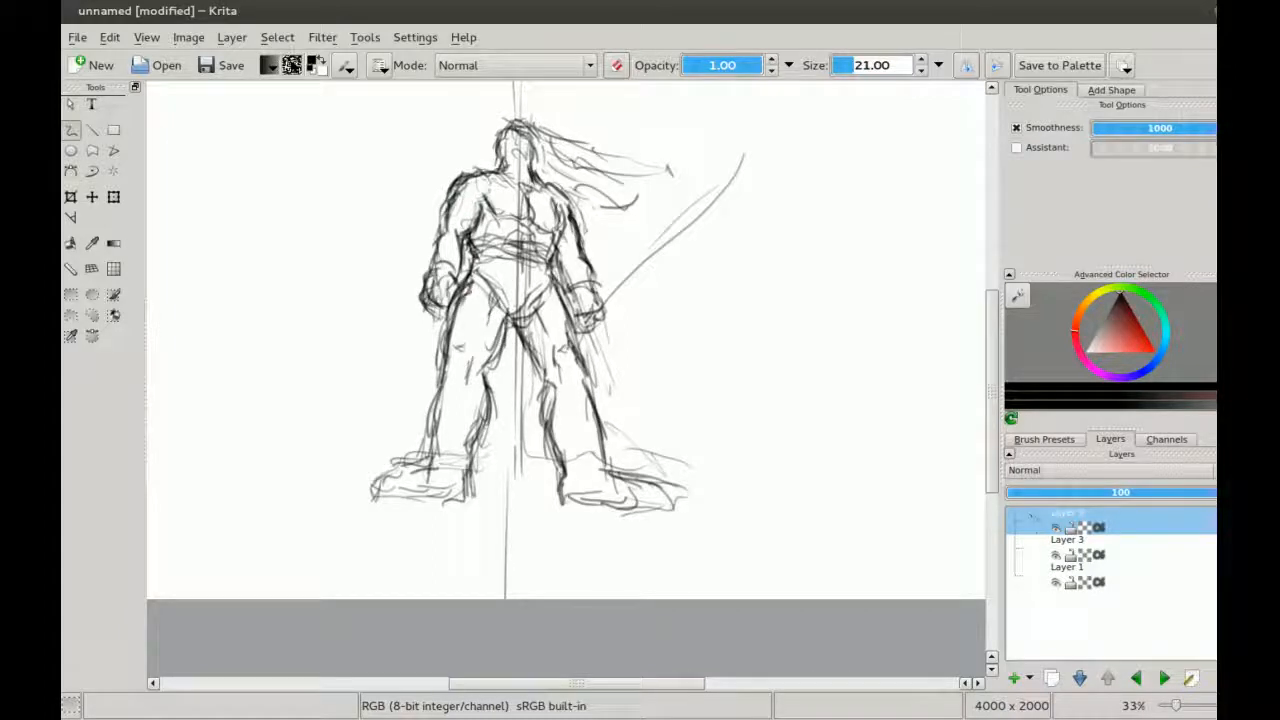
pyautogui.moveTo(519, 336); pyautogui.dragTo(546, 388)
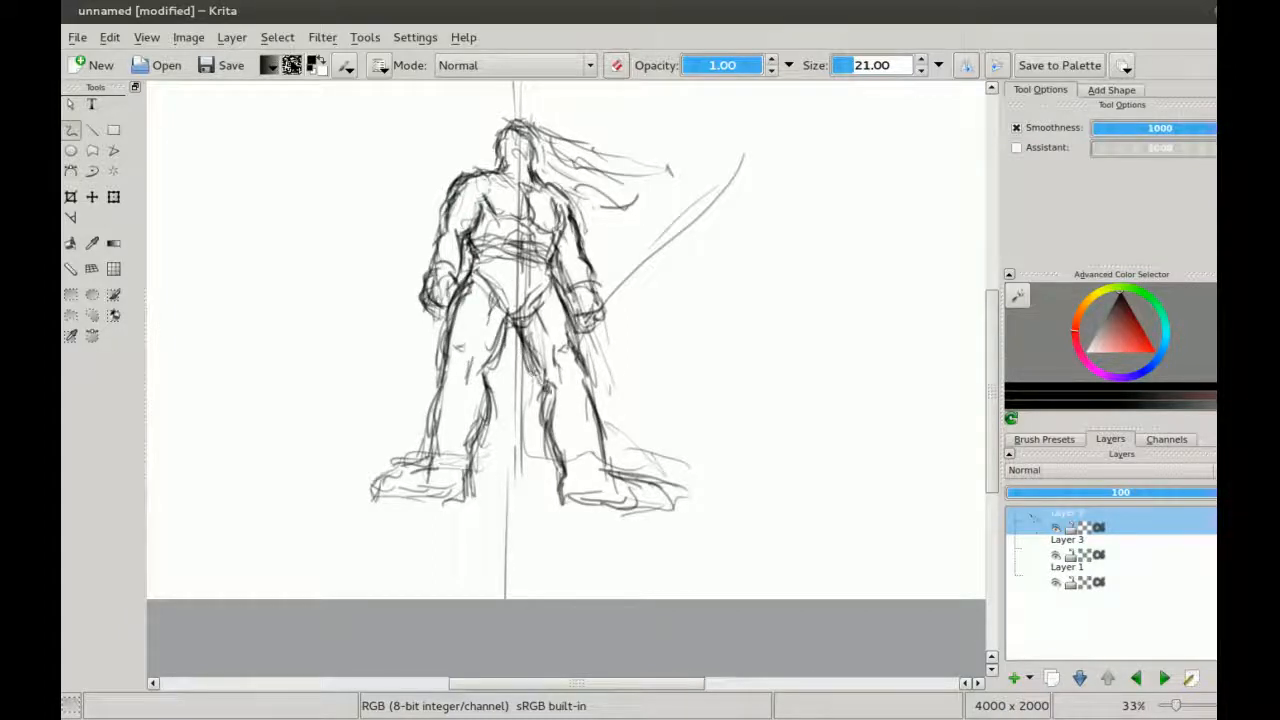
pyautogui.moveTo(458, 186)
pyautogui.mouseDown()
pyautogui.moveTo(578, 190)
pyautogui.moveTo(596, 222)
pyautogui.mouseUp()
pyautogui.hotkey('ctrl', 'z')
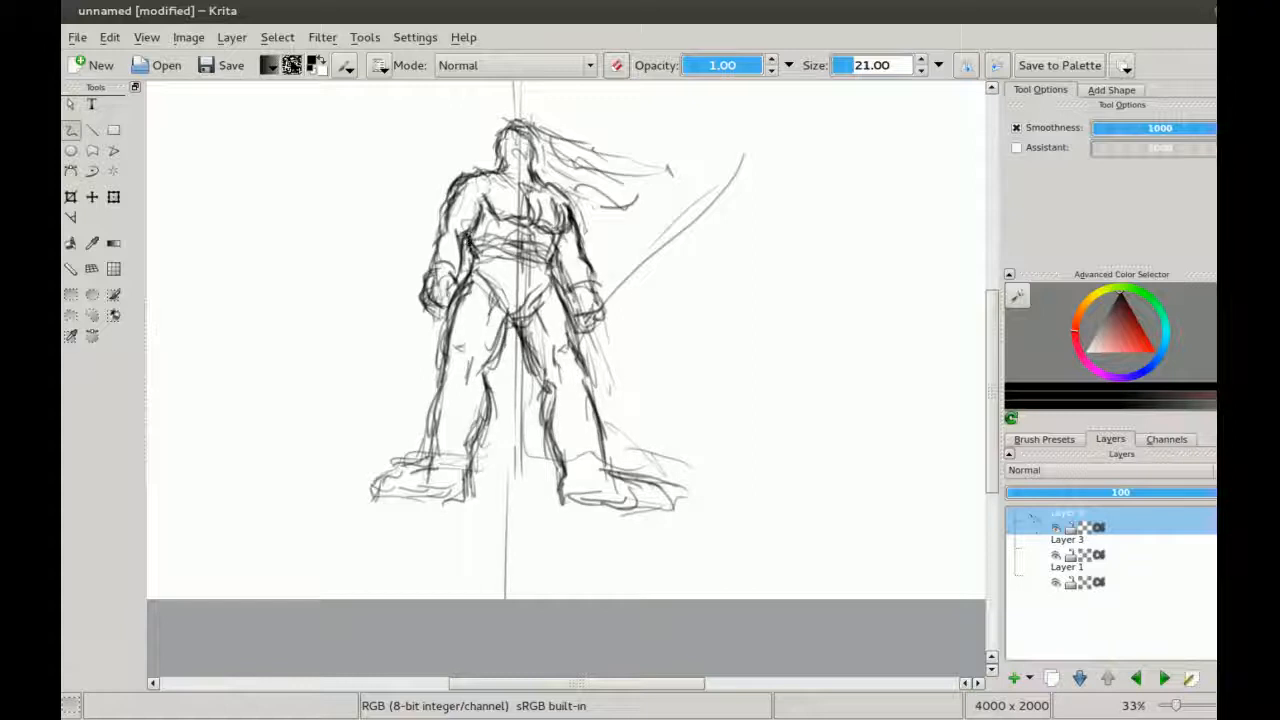
# Step: Check the pose with the view unmirrored and mirrored, then touch up the torso lines with brush and eraser
pyautogui.press('m')
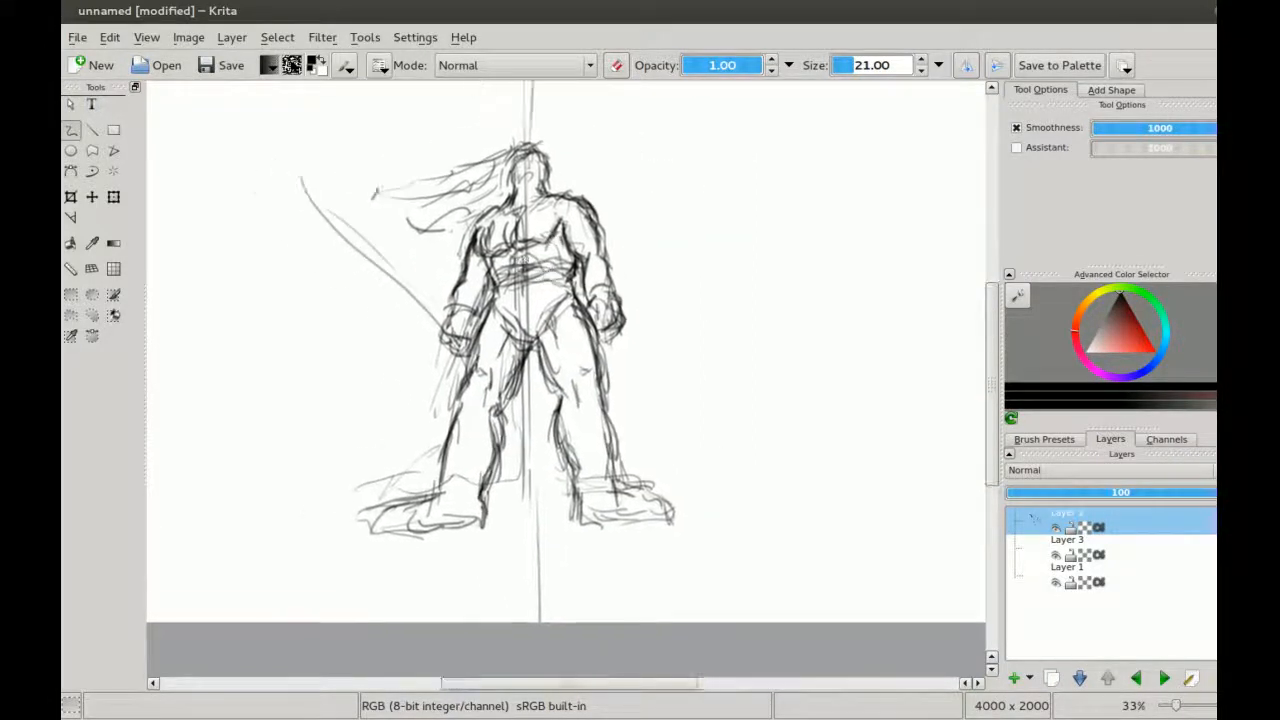
pyautogui.press('m')
pyautogui.moveTo(534, 254); pyautogui.dragTo(486, 246)
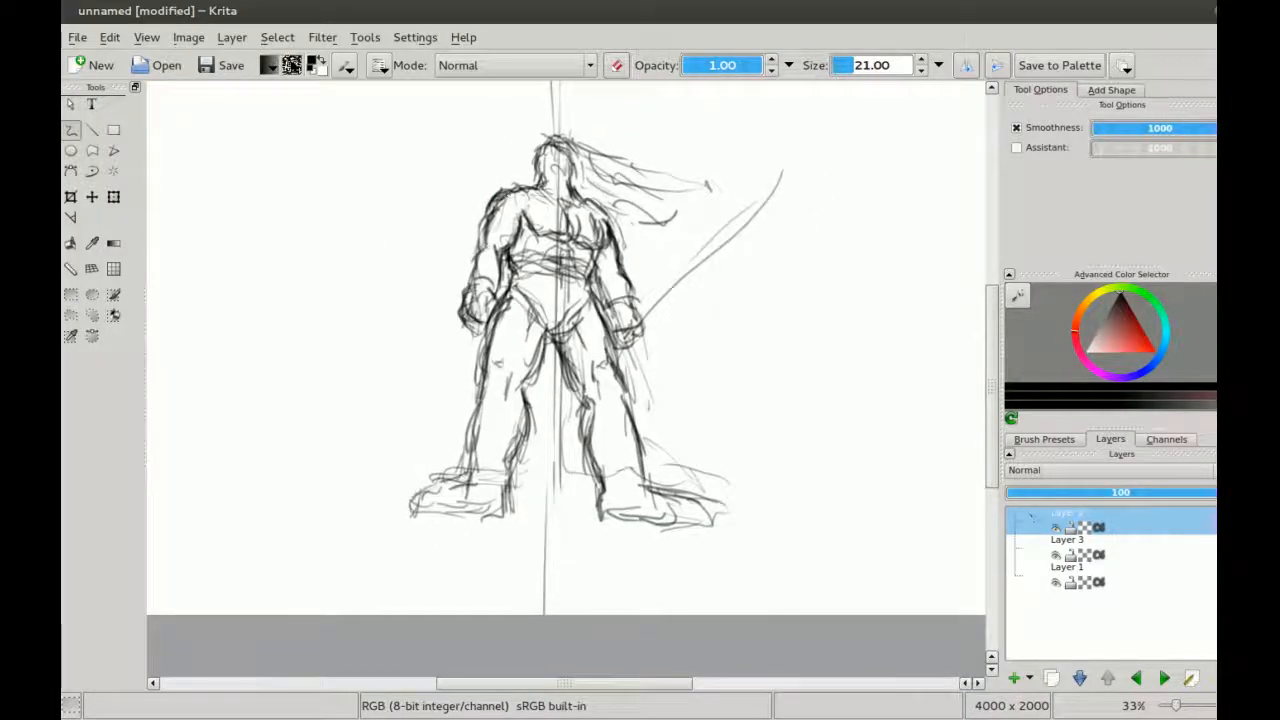
pyautogui.press('e')
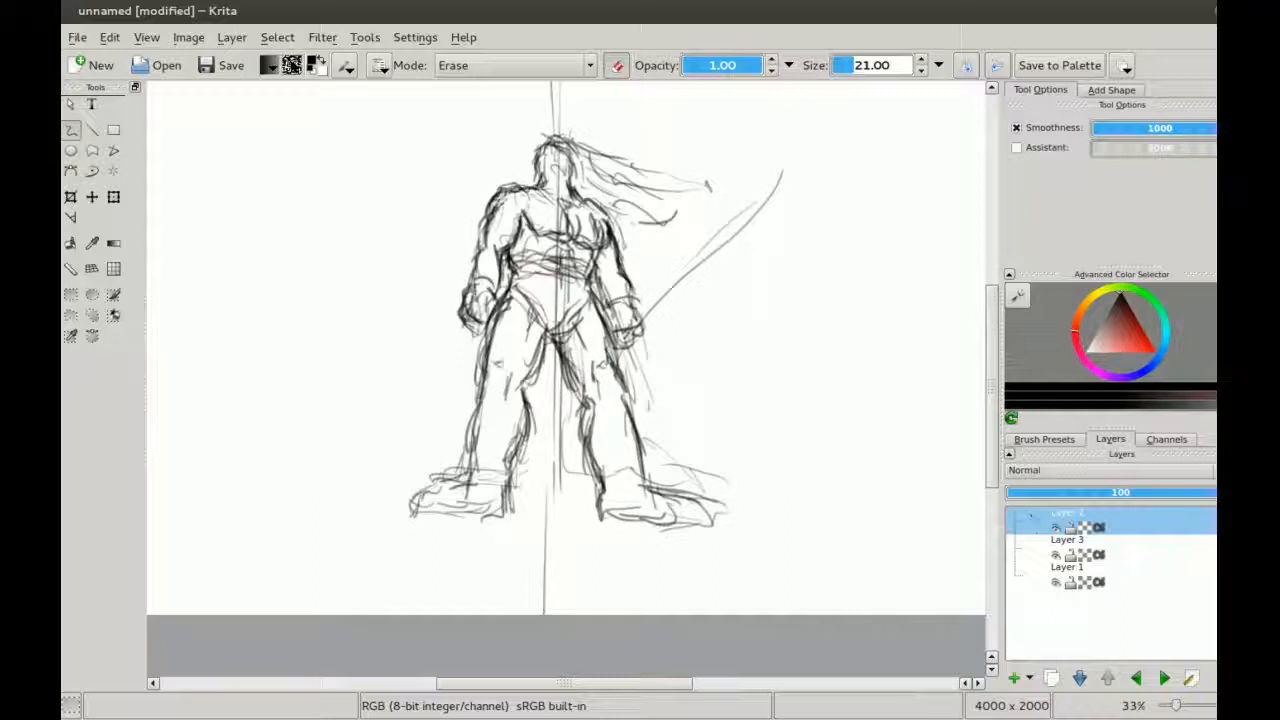
pyautogui.press('e')
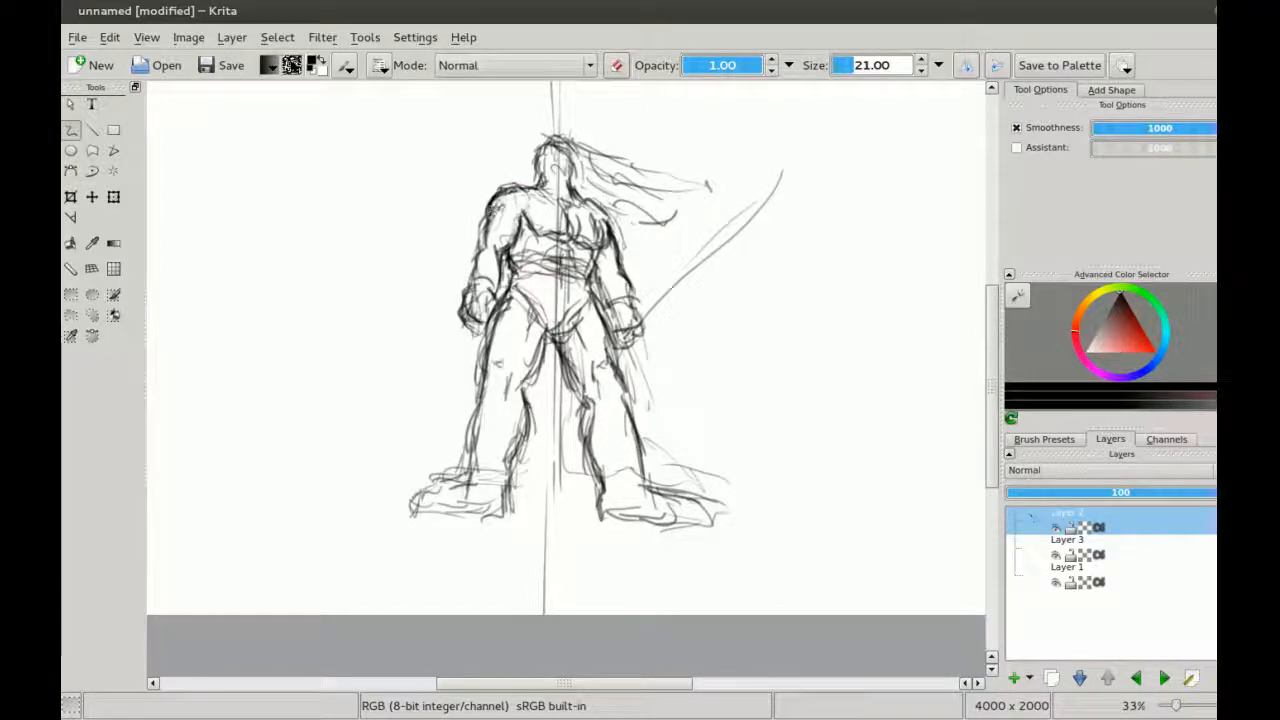
pyautogui.press('e')
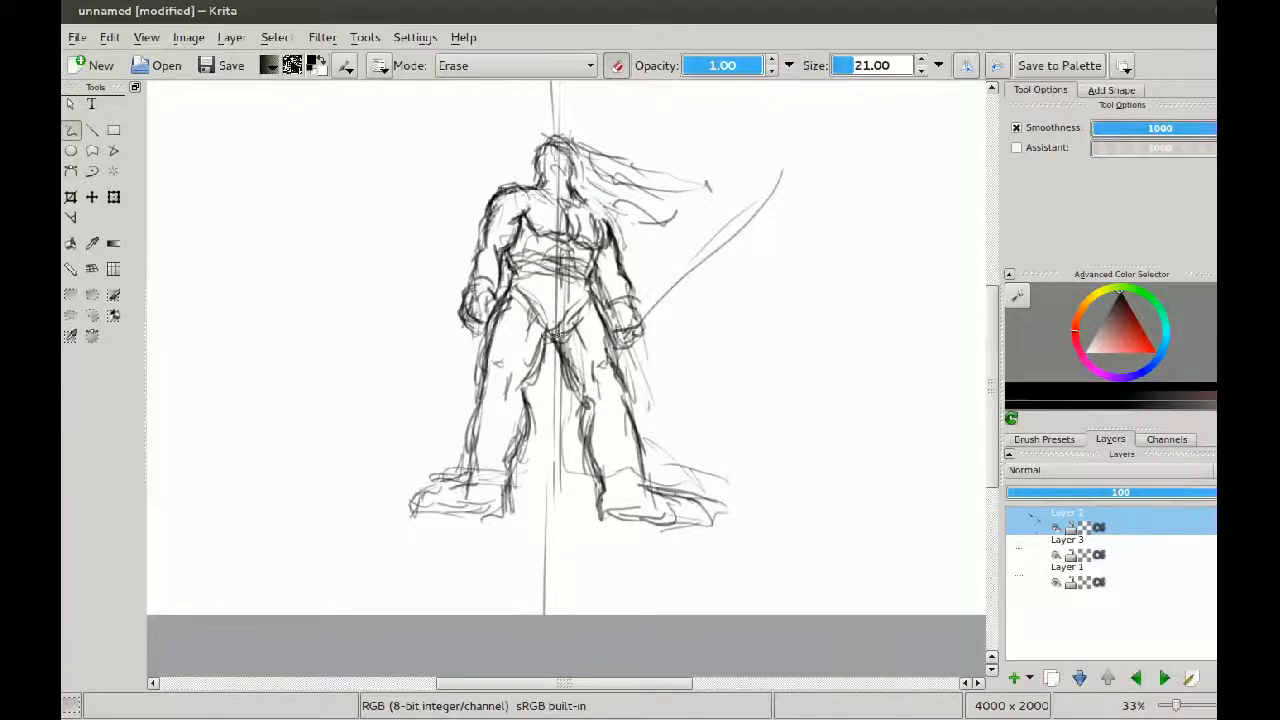
pyautogui.scroll(1, 440, 175)
pyautogui.press('e')
# Step: Reinforce the waist sides, belt bands and hip lines of the figure
pyautogui.moveTo(448, 142); pyautogui.dragTo(430, 211)
pyautogui.hotkey('ctrl', 'z')
pyautogui.moveTo(514, 262)
pyautogui.mouseDown()
pyautogui.moveTo(502, 292)
pyautogui.moveTo(504, 278)
pyautogui.mouseUp()
pyautogui.moveTo(602, 262); pyautogui.dragTo(588, 300)
pyautogui.moveTo(510, 260)
pyautogui.mouseDown()
pyautogui.moveTo(532, 278)
pyautogui.moveTo(604, 286)
pyautogui.mouseUp()
pyautogui.moveTo(582, 322); pyautogui.dragTo(546, 362)
pyautogui.moveTo(598, 298); pyautogui.dragTo(546, 352)
pyautogui.moveTo(514, 288)
pyautogui.mouseDown()
pyautogui.moveTo(590, 284)
pyautogui.moveTo(510, 330)
pyautogui.mouseUp()
pyautogui.moveTo(560, 280); pyautogui.dragTo(590, 290)
pyautogui.moveTo(506, 284); pyautogui.dragTo(596, 296)
# Step: Redraw the chest and upper torso contours, cleaning up excess lines with the eraser
pyautogui.press('e')
pyautogui.press('e')
pyautogui.moveTo(522, 228)
pyautogui.mouseDown()
pyautogui.moveTo(534, 246)
pyautogui.moveTo(606, 266)
pyautogui.mouseUp()
pyautogui.moveTo(536, 206); pyautogui.dragTo(512, 240)
pyautogui.press('e')
pyautogui.press('e')
# Step: Add muscle contours to the thigh and upper arm away from the sword
pyautogui.moveTo(512, 308)
pyautogui.mouseDown()
pyautogui.moveTo(484, 372)
pyautogui.moveTo(520, 370)
pyautogui.mouseUp()
pyautogui.moveTo(540, 324); pyautogui.dragTo(530, 342)
pyautogui.moveTo(544, 354); pyautogui.dragTo(522, 394)
pyautogui.moveTo(488, 248); pyautogui.dragTo(476, 300)
pyautogui.moveTo(480, 218)
pyautogui.mouseDown()
pyautogui.moveTo(498, 308)
pyautogui.moveTo(510, 250)
pyautogui.mouseUp()
# Step: Draw a long double-edged sword with a pointed tip rising from the fist, using the straight Line tool
pyautogui.moveTo(596, 258)
pyautogui.mouseDown()
pyautogui.moveTo(646, 356)
pyautogui.moveTo(798, 148)
pyautogui.mouseUp()
pyautogui.click(92, 130)
pyautogui.moveTo(645, 330)
pyautogui.mouseDown()
pyautogui.moveTo(810, 161)
pyautogui.moveTo(671, 252)
pyautogui.mouseUp()
pyautogui.moveTo(666, 246)
pyautogui.mouseDown()
pyautogui.moveTo(696, 228)
pyautogui.moveTo(677, 260)
pyautogui.mouseUp()
pyautogui.moveTo(510, 420); pyautogui.dragTo(663, 264)
pyautogui.scroll(-1, 676, 277)
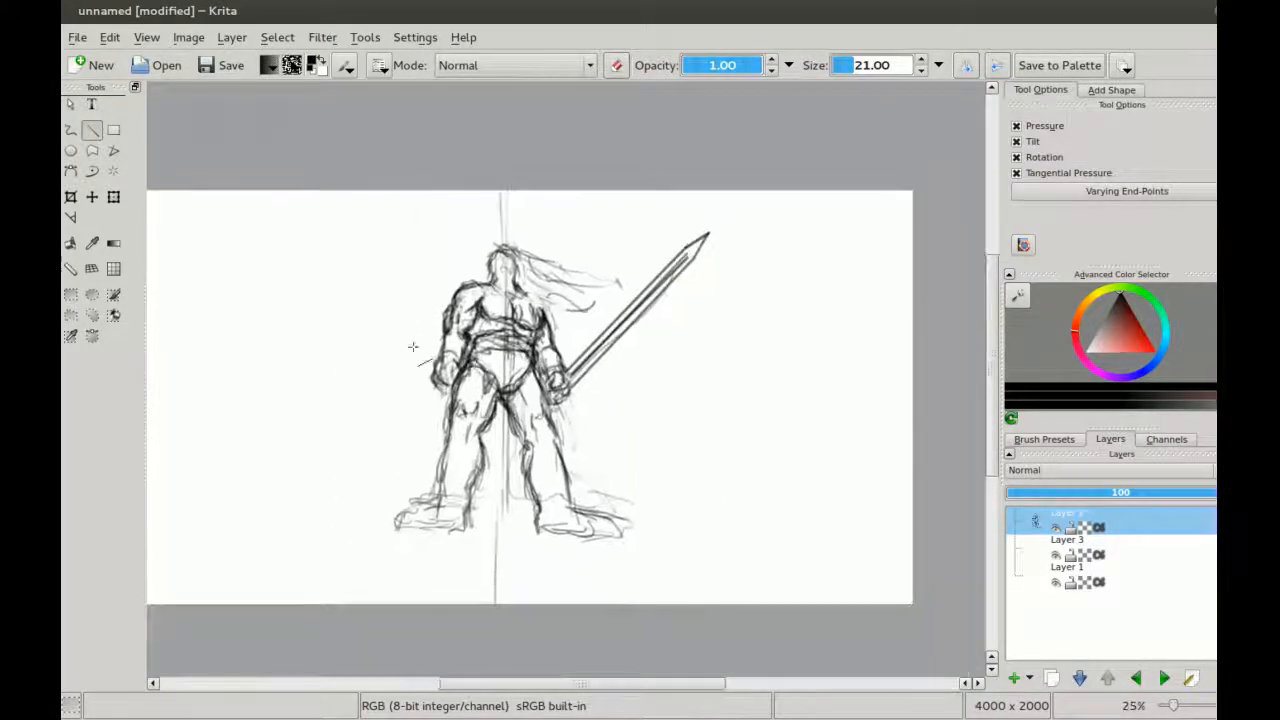
pyautogui.scroll(1, 411, 346)
pyautogui.moveTo(411, 346); pyautogui.dragTo(489, 298)
# Step: Draw a flared boot cuff freehand around the sword-side leg below the knee
pyautogui.press('b')
pyautogui.moveTo(536, 466); pyautogui.dragTo(528, 530)
pyautogui.moveTo(532, 496)
pyautogui.mouseDown()
pyautogui.moveTo(550, 550)
pyautogui.moveTo(578, 478)
pyautogui.mouseUp()
pyautogui.moveTo(576, 480)
pyautogui.mouseDown()
pyautogui.moveTo(606, 494)
pyautogui.moveTo(600, 518)
pyautogui.mouseUp()
pyautogui.moveTo(600, 490)
pyautogui.mouseDown()
pyautogui.moveTo(548, 474)
pyautogui.moveTo(542, 532)
pyautogui.mouseUp()
pyautogui.moveTo(540, 490); pyautogui.dragTo(594, 463)
# Step: Draw a matching boot cuff on the other leg and flip the canvas view to refine it
pyautogui.moveTo(462, 448); pyautogui.dragTo(536, 454)
pyautogui.moveTo(468, 464); pyautogui.dragTo(532, 476)
pyautogui.press('m')
pyautogui.moveTo(598, 424); pyautogui.dragTo(622, 450)
pyautogui.moveTo(559, 454); pyautogui.dragTo(565, 486)
pyautogui.moveTo(565, 486); pyautogui.dragTo(604, 455)
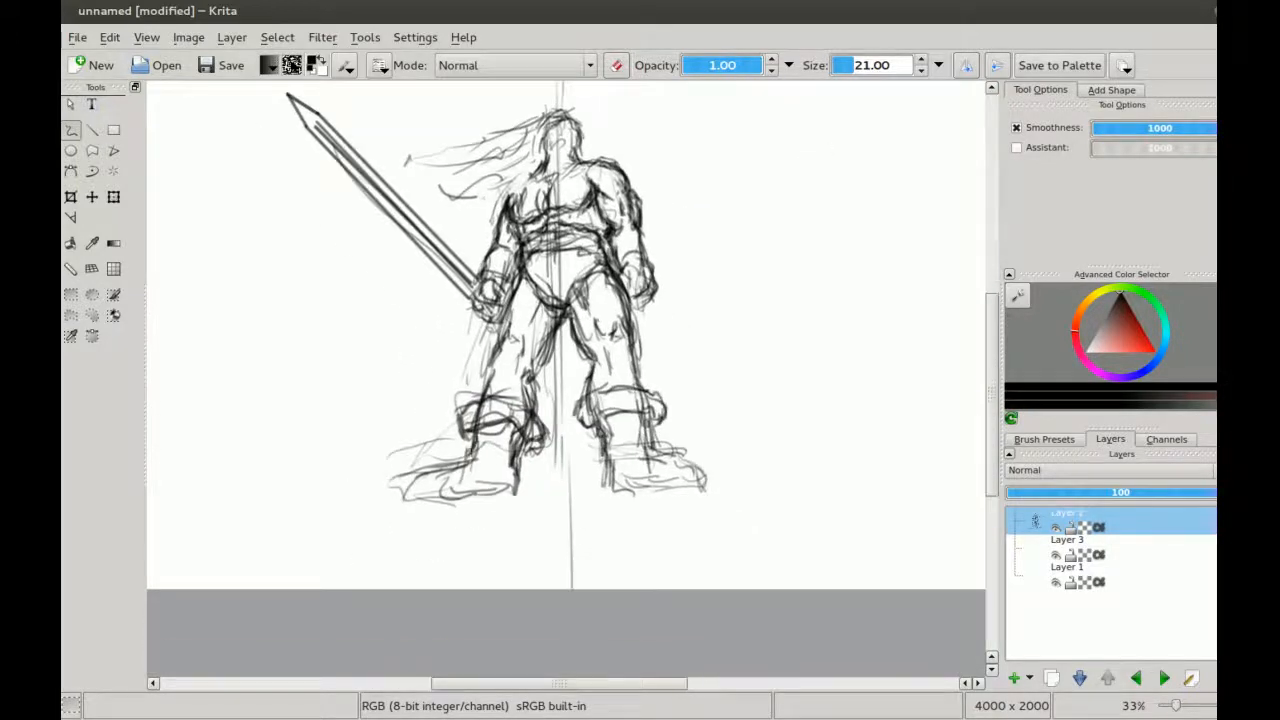
# Step: Outline both boots around the feet with darker sole and toe contours
pyautogui.moveTo(474, 450); pyautogui.dragTo(414, 496)
pyautogui.moveTo(414, 498); pyautogui.dragTo(516, 488)
pyautogui.moveTo(606, 464); pyautogui.dragTo(610, 492)
pyautogui.moveTo(610, 492); pyautogui.dragTo(702, 486)
pyautogui.moveTo(658, 450); pyautogui.dragTo(704, 484)
pyautogui.moveTo(650, 428); pyautogui.dragTo(658, 450)
# Step: On Layer 3, sketch the sloping ground line on both sides of the figure with tufts of grass
pyautogui.scroll(-1, 492, 283)
pyautogui.click(1030, 548)
pyautogui.moveTo(480, 376); pyautogui.dragTo(372, 390)
pyautogui.moveTo(632, 366); pyautogui.dragTo(788, 430)
pyautogui.moveTo(528, 390); pyautogui.dragTo(558, 388)
pyautogui.moveTo(350, 404); pyautogui.dragTo(202, 470)
pyautogui.moveTo(349, 326); pyautogui.dragTo(376, 384)
pyautogui.moveTo(714, 324); pyautogui.dragTo(727, 383)
pyautogui.moveTo(176, 399); pyautogui.dragTo(194, 437)
# Step: Add a new layer above Layer 1 and sketch long wavy cloud lines across the sky
pyautogui.click(1032, 574)
pyautogui.press('Insert')
pyautogui.scroll(-1, 553, 366)
pyautogui.moveTo(280, 279); pyautogui.dragTo(398, 289)
pyautogui.moveTo(430, 269); pyautogui.dragTo(546, 269)
pyautogui.moveTo(384, 331); pyautogui.dragTo(472, 336)
pyautogui.moveTo(600, 354); pyautogui.dragTo(692, 358)
pyautogui.press('m')
pyautogui.moveTo(672, 308); pyautogui.dragTo(748, 306)
pyautogui.moveTo(362, 289); pyautogui.dragTo(460, 278)
pyautogui.moveTo(320, 329); pyautogui.dragTo(354, 323)
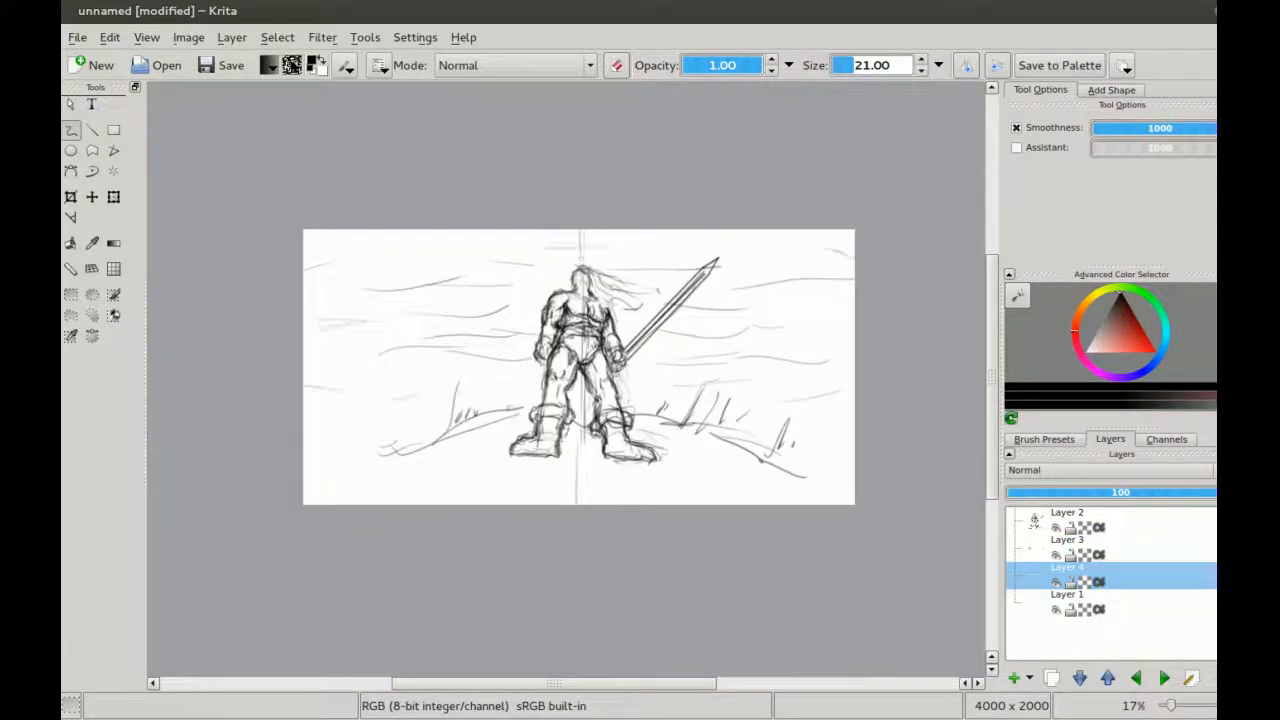
# Step: On Layer 3, sketch rough tall trees in the background on both sides of the warrior
pyautogui.moveTo(405, 386); pyautogui.dragTo(414, 446)
pyautogui.click(1080, 541)
pyautogui.moveTo(415, 356); pyautogui.dragTo(404, 440)
pyautogui.moveTo(414, 382)
pyautogui.mouseDown()
pyautogui.moveTo(446, 404)
pyautogui.moveTo(394, 450)
pyautogui.mouseUp()
pyautogui.moveTo(766, 372); pyautogui.dragTo(752, 444)
pyautogui.moveTo(368, 462); pyautogui.dragTo(318, 484)
pyautogui.moveTo(796, 416); pyautogui.dragTo(854, 408)
# Step: Sketch the curved foreground mound beneath the warrior's feet with rough slope and ground lines on both sides
pyautogui.moveTo(322, 438); pyautogui.dragTo(370, 441)
pyautogui.moveTo(656, 410); pyautogui.dragTo(702, 414)
pyautogui.moveTo(450, 474); pyautogui.dragTo(528, 459)
pyautogui.moveTo(506, 458); pyautogui.dragTo(432, 502)
pyautogui.moveTo(554, 462); pyautogui.dragTo(598, 462)
pyautogui.moveTo(456, 458); pyautogui.dragTo(386, 482)
pyautogui.moveTo(556, 462); pyautogui.dragTo(584, 440)
pyautogui.moveTo(664, 461); pyautogui.dragTo(736, 493)
pyautogui.moveTo(492, 466); pyautogui.dragTo(418, 503)
pyautogui.moveTo(704, 474); pyautogui.dragTo(748, 504)
pyautogui.moveTo(724, 343); pyautogui.dragTo(724, 407)
# Step: Rework the warrior's head outline and add long windblown hair strands trailing toward the sword
pyautogui.scroll(3, 581, 298)
pyautogui.moveTo(577, 237); pyautogui.dragTo(553, 262)
pyautogui.moveTo(586, 274)
pyautogui.mouseDown()
pyautogui.moveTo(598, 288)
pyautogui.moveTo(570, 296)
pyautogui.mouseUp()
pyautogui.moveTo(598, 272); pyautogui.dragTo(586, 298)
pyautogui.moveTo(558, 254); pyautogui.dragTo(582, 278)
pyautogui.moveTo(566, 230); pyautogui.dragTo(540, 240)
pyautogui.moveTo(598, 206)
pyautogui.mouseDown()
pyautogui.moveTo(551, 204)
pyautogui.moveTo(700, 230)
pyautogui.mouseUp()
pyautogui.moveTo(642, 272); pyautogui.dragTo(784, 288)
pyautogui.moveTo(618, 284)
pyautogui.mouseDown()
pyautogui.moveTo(660, 338)
pyautogui.moveTo(752, 312)
pyautogui.mouseUp()
pyautogui.moveTo(680, 338); pyautogui.dragTo(774, 328)
pyautogui.scroll(-2, 586, 283)
pyautogui.scroll(2, 600, 287)
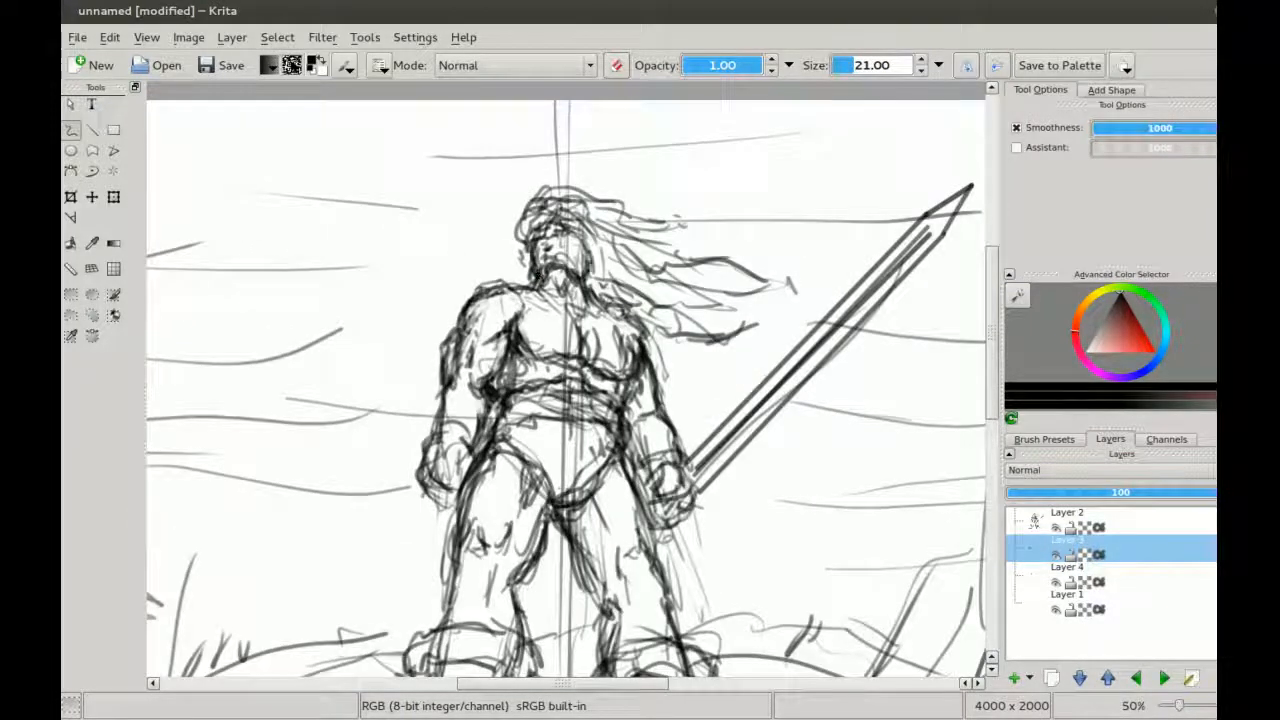
# Step: Clear the strokes around the warrior's head and torso from Layer 3 using a rectangular selection, deselect, and return to Layer 2
pyautogui.scroll(-1, 576, 288)
pyautogui.press('e')
pyautogui.press('pageup')
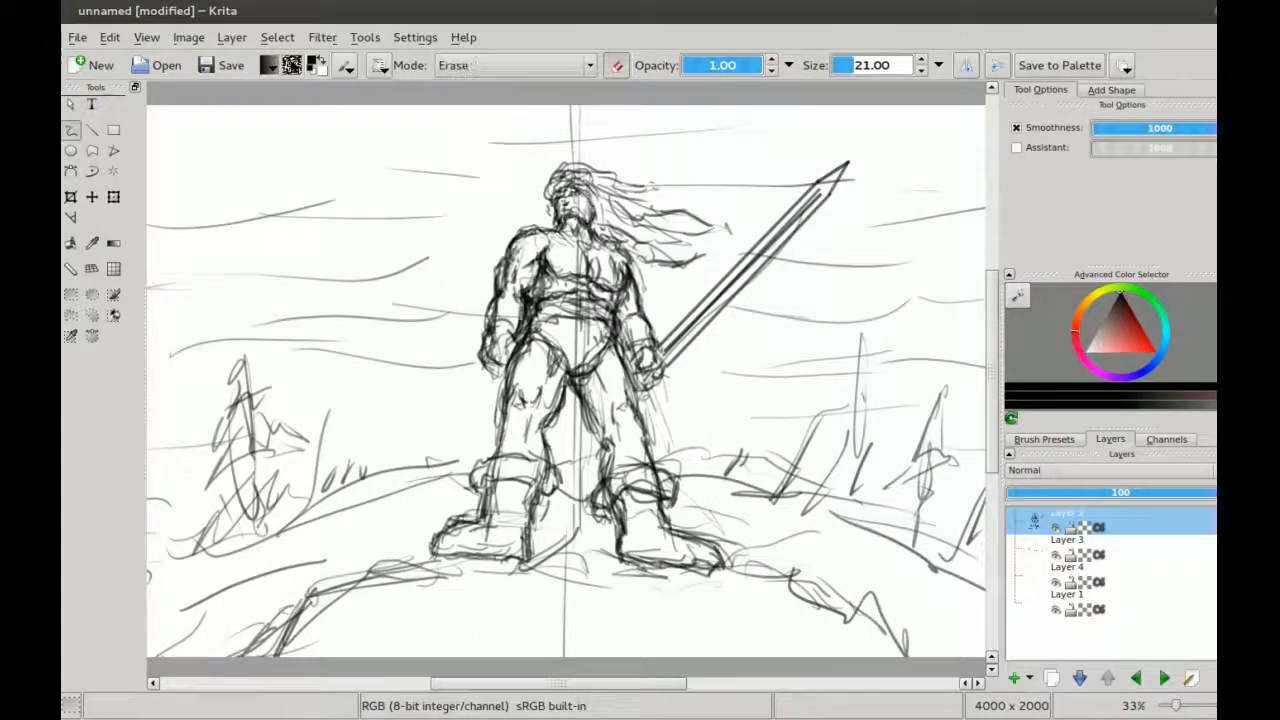
pyautogui.click(1055, 528)
pyautogui.click(71, 294)
pyautogui.moveTo(441, 132); pyautogui.dragTo(750, 397)
pyautogui.click(1064, 543)
pyautogui.press('Delete')
pyautogui.click(1055, 527)
pyautogui.rightClick(1046, 517)
pyautogui.click(834, 380)
pyautogui.hotkey('ctrl', 'shift', 'a')
pyautogui.moveTo(834, 380); pyautogui.dragTo(820, 382)
pyautogui.scroll(-1, 638, 274)
# Step: Mirror the canvas view and refine the warrior's shoulder and arm contours with the freehand brush and eraser
pyautogui.press('m')
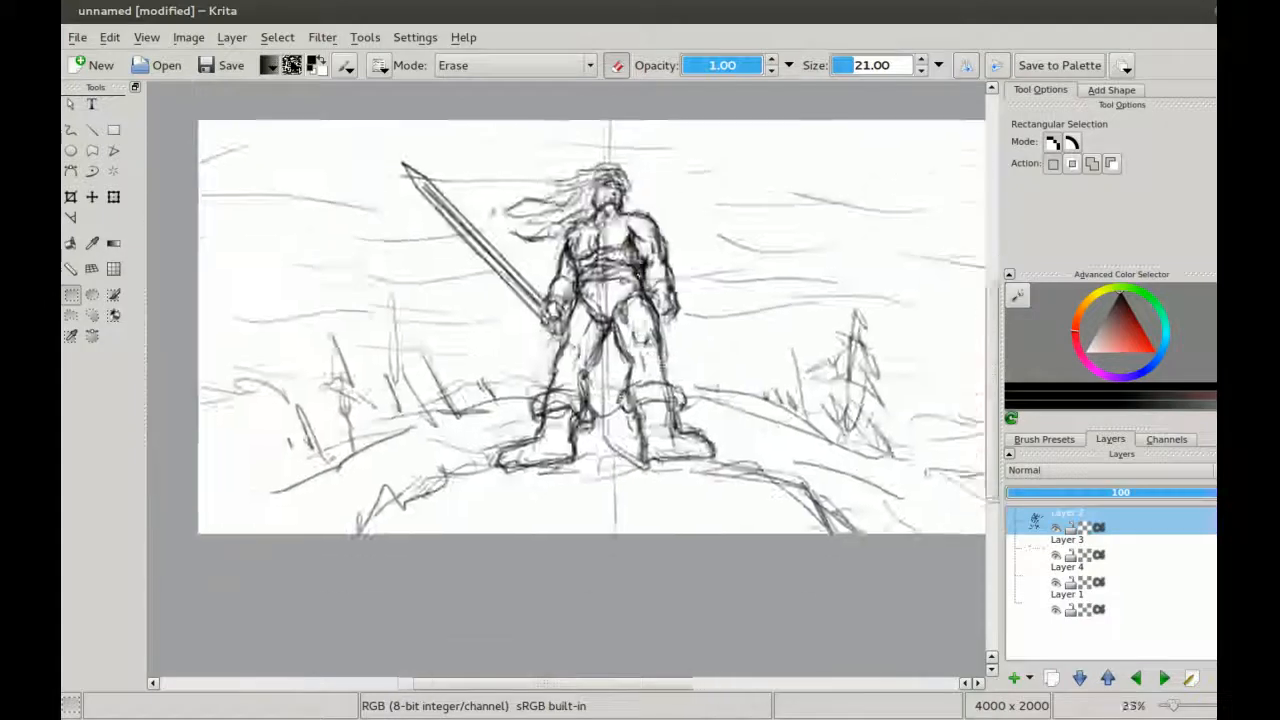
pyautogui.scroll(1, 576, 300)
pyautogui.press('b')
pyautogui.press('e')
pyautogui.press('e')
pyautogui.press('e')
pyautogui.moveTo(661, 240)
pyautogui.mouseDown()
pyautogui.moveTo(643, 186)
pyautogui.moveTo(636, 340)
pyautogui.mouseUp()
pyautogui.scroll(2, 610, 220)
pyautogui.press('e')
pyautogui.press('e')
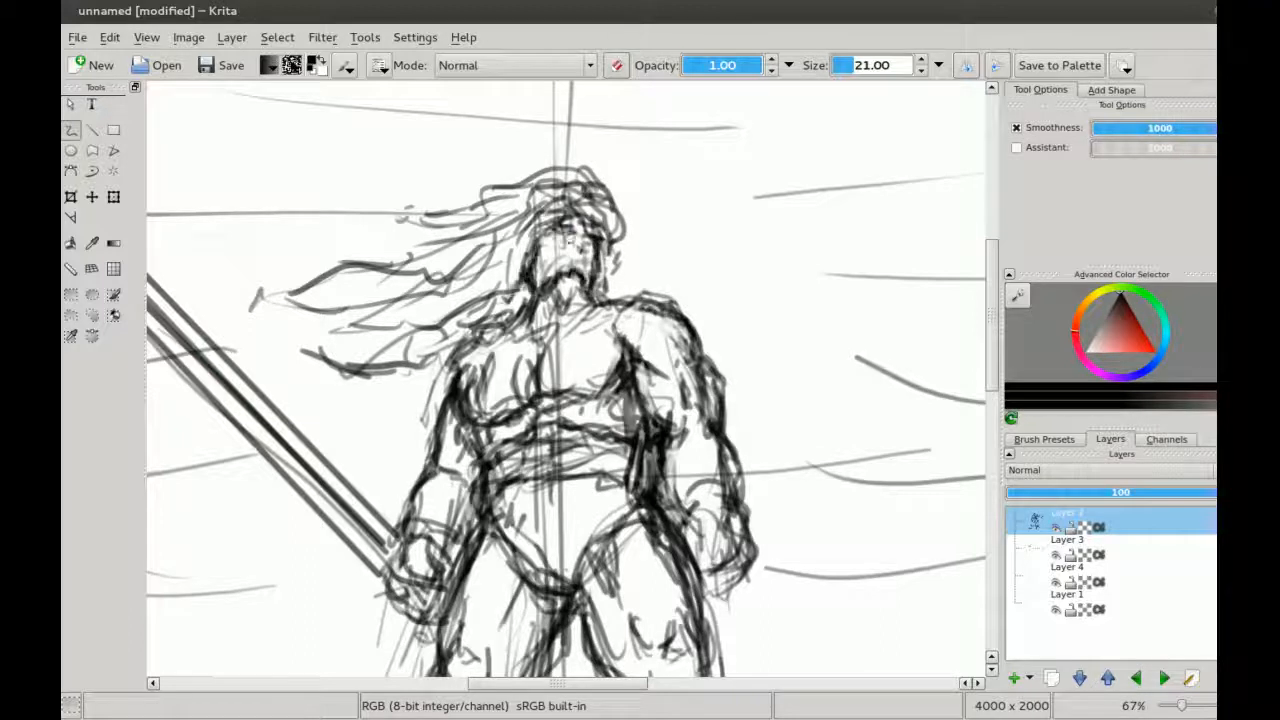
# Step: Draw the warrior's dark eyes, nose and mouth, cleaning up the face with the eraser
pyautogui.scroll(1, 585, 125)
pyautogui.press('e')
pyautogui.press('e')
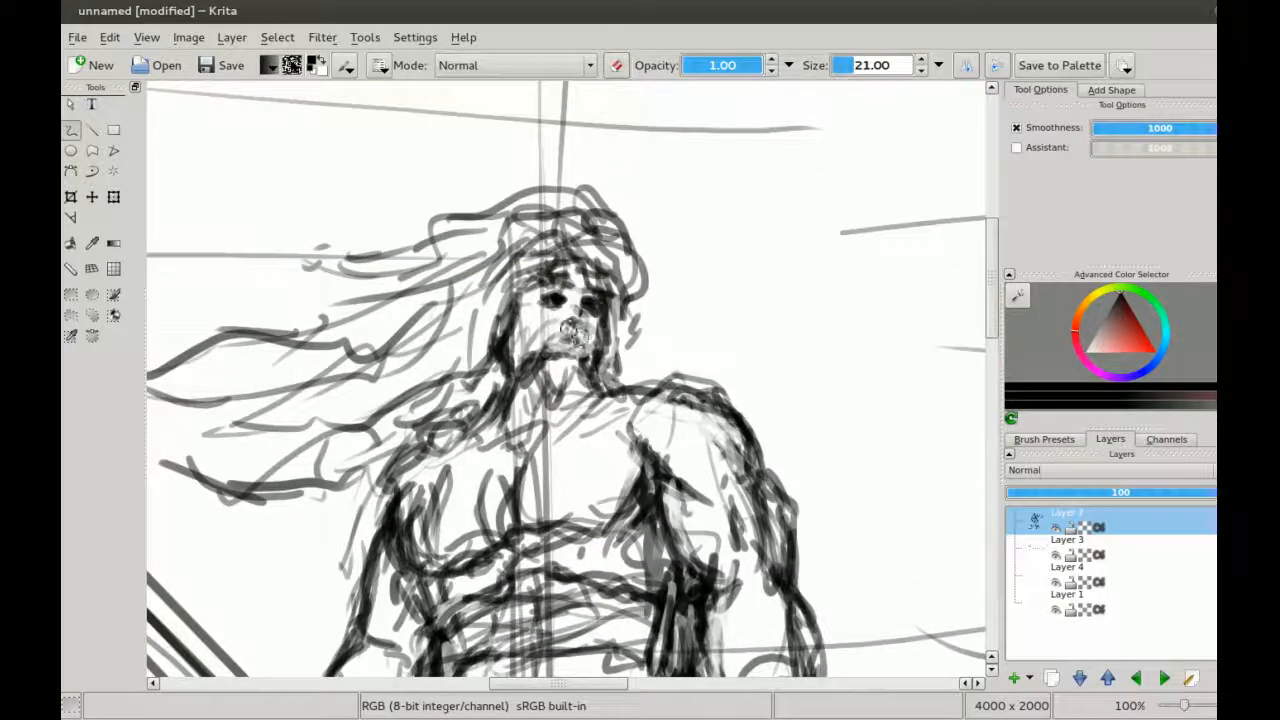
pyautogui.scroll(-3, 565, 290)
pyautogui.scroll(3, 540, 300)
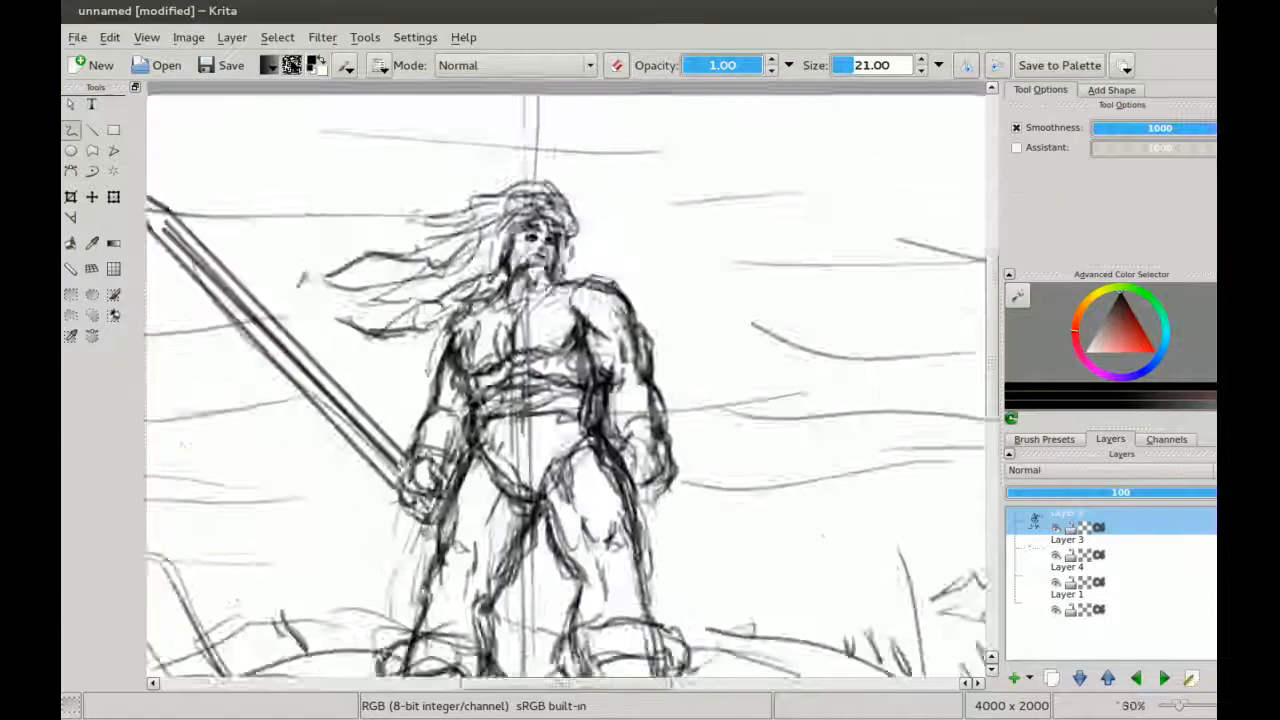
pyautogui.press('e')
pyautogui.press('e')
pyautogui.press('e')
pyautogui.scroll(-2, 509, 364)
pyautogui.press('e')
pyautogui.scroll(1, 509, 364)
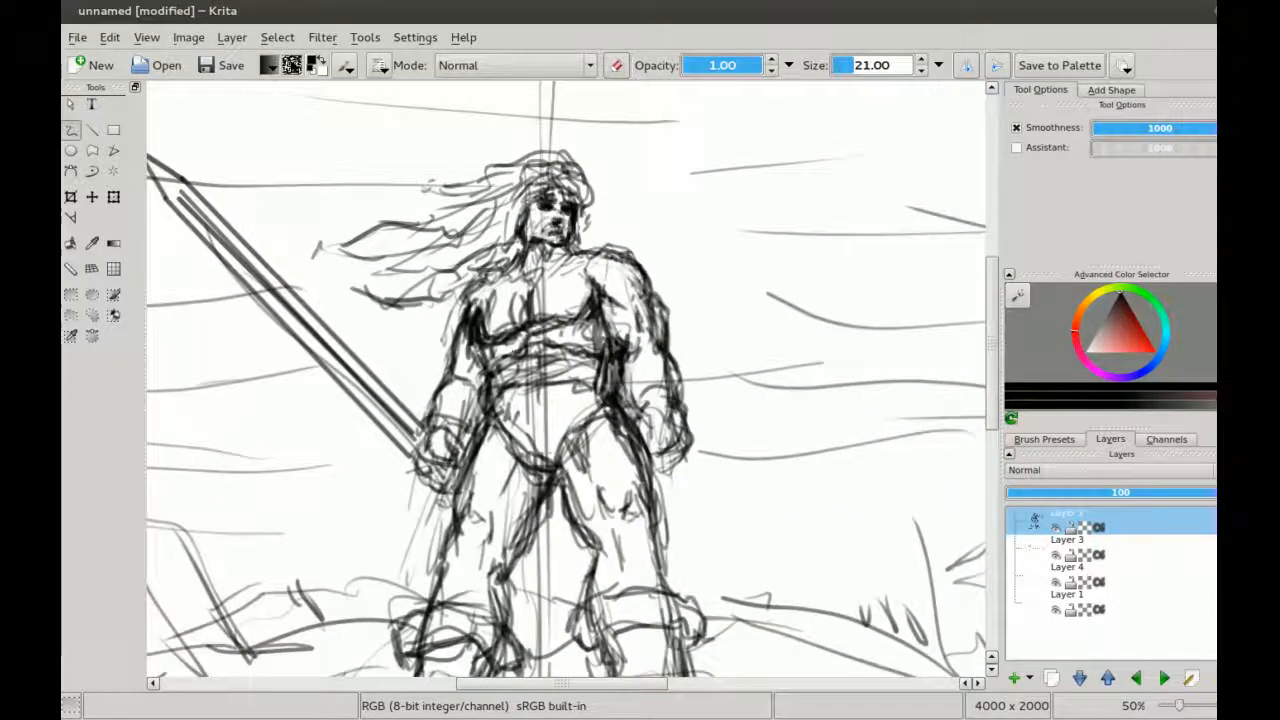
# Step: Refine the thigh and knee contours on both legs, alternating brush strokes and erasing
pyautogui.moveTo(600, 310); pyautogui.dragTo(540, 250)
pyautogui.moveTo(436, 364); pyautogui.dragTo(454, 306)
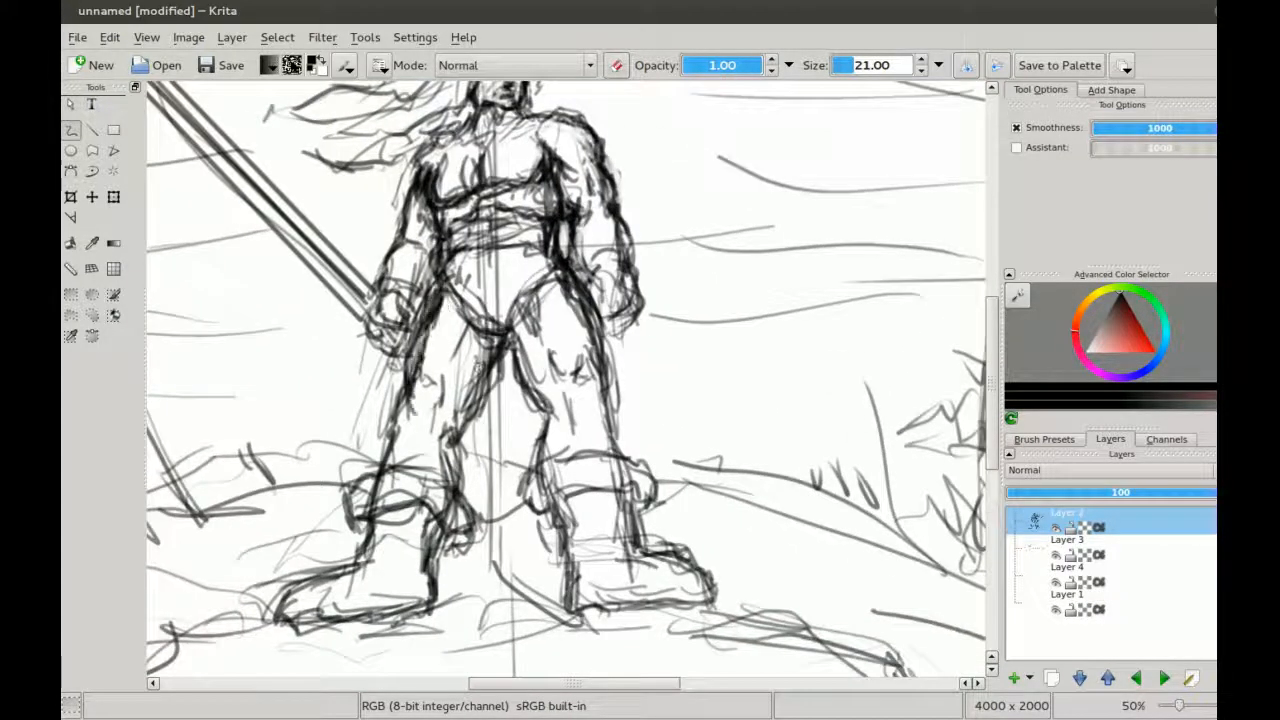
pyautogui.moveTo(432, 414); pyautogui.dragTo(440, 440)
pyautogui.moveTo(404, 404); pyautogui.dragTo(400, 436)
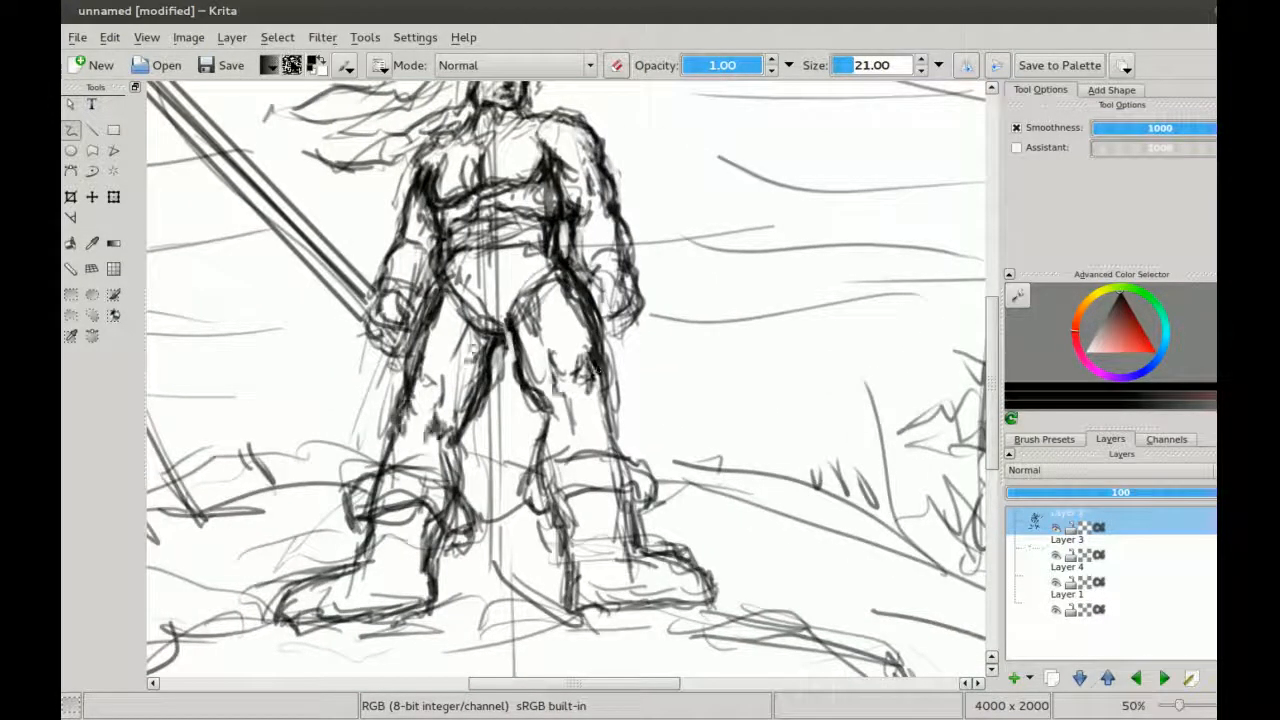
pyautogui.scroll(-1, 470, 330)
pyautogui.scroll(1, 480, 145)
pyautogui.moveTo(478, 368); pyautogui.dragTo(487, 424)
pyautogui.press('e')
pyautogui.moveTo(436, 360); pyautogui.dragTo(410, 474)
pyautogui.press('e')
pyautogui.moveTo(428, 376)
pyautogui.mouseDown()
pyautogui.moveTo(404, 468)
pyautogui.moveTo(418, 380)
pyautogui.moveTo(489, 353)
pyautogui.mouseUp()
pyautogui.scroll(-2, 424, 392)
# Step: Flip the view back and draw straps around both boots with darker shin, cuff and foot contours
pyautogui.press('m')
pyautogui.scroll(2, 471, 525)
pyautogui.moveTo(408, 326)
pyautogui.mouseDown()
pyautogui.moveTo(362, 376)
pyautogui.moveTo(376, 412)
pyautogui.mouseUp()
pyautogui.moveTo(382, 394)
pyautogui.mouseDown()
pyautogui.moveTo(448, 420)
pyautogui.moveTo(434, 472)
pyautogui.mouseUp()
pyautogui.moveTo(376, 422); pyautogui.dragTo(446, 446)
pyautogui.moveTo(585, 440); pyautogui.dragTo(646, 462)
pyautogui.moveTo(652, 468); pyautogui.dragTo(582, 500)
pyautogui.moveTo(584, 430); pyautogui.dragTo(574, 460)
pyautogui.moveTo(364, 456); pyautogui.dragTo(436, 496)
pyautogui.scroll(-1, 480, 505)
pyautogui.moveTo(290, 500)
pyautogui.mouseDown()
pyautogui.moveTo(436, 512)
pyautogui.moveTo(476, 500)
pyautogui.mouseUp()
pyautogui.moveTo(555, 496); pyautogui.dragTo(598, 504)
# Step: Redefine the chest with a dark line under the pectorals, erasing excess sketch lines across the torso
pyautogui.moveTo(447, 306); pyautogui.dragTo(485, 338)
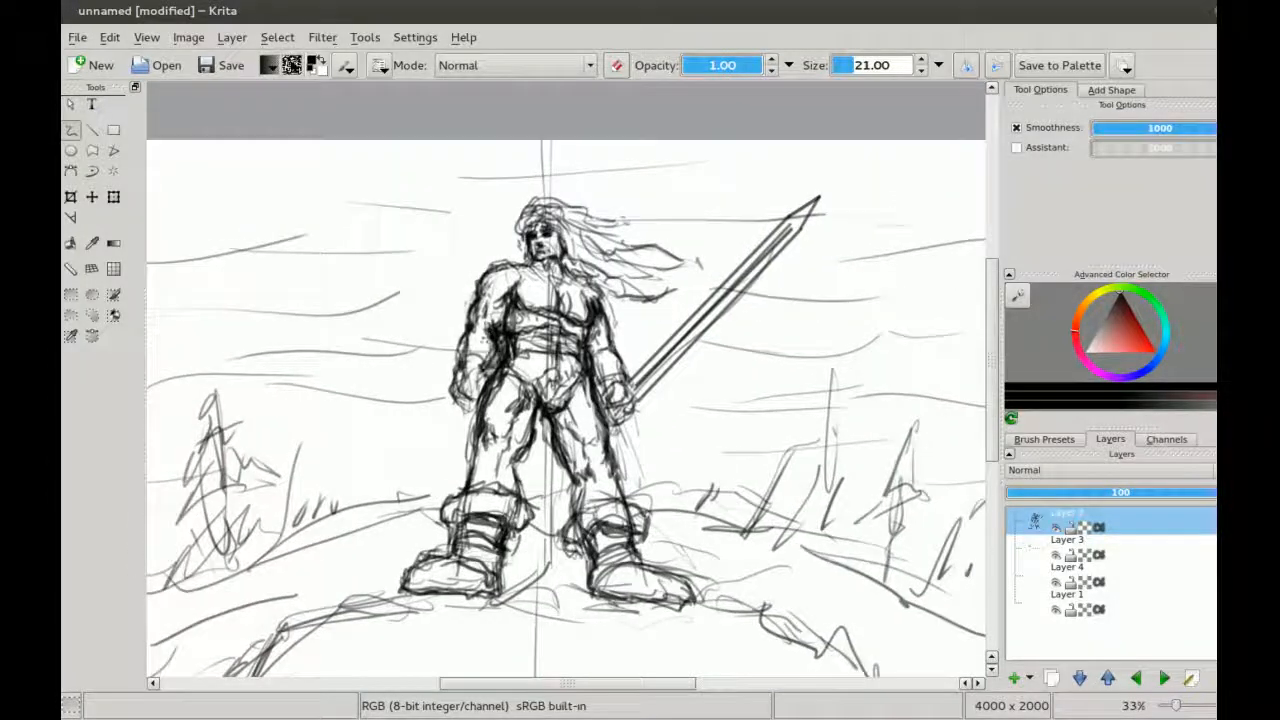
pyautogui.press('e')
pyautogui.moveTo(604, 312); pyautogui.dragTo(524, 344)
pyautogui.scroll(2, 628, 300)
pyautogui.press('e')
pyautogui.press('e')
pyautogui.moveTo(430, 310); pyautogui.dragTo(450, 312)
pyautogui.moveTo(532, 326); pyautogui.dragTo(548, 328)
pyautogui.moveTo(420, 312); pyautogui.dragTo(550, 350)
pyautogui.press('e')
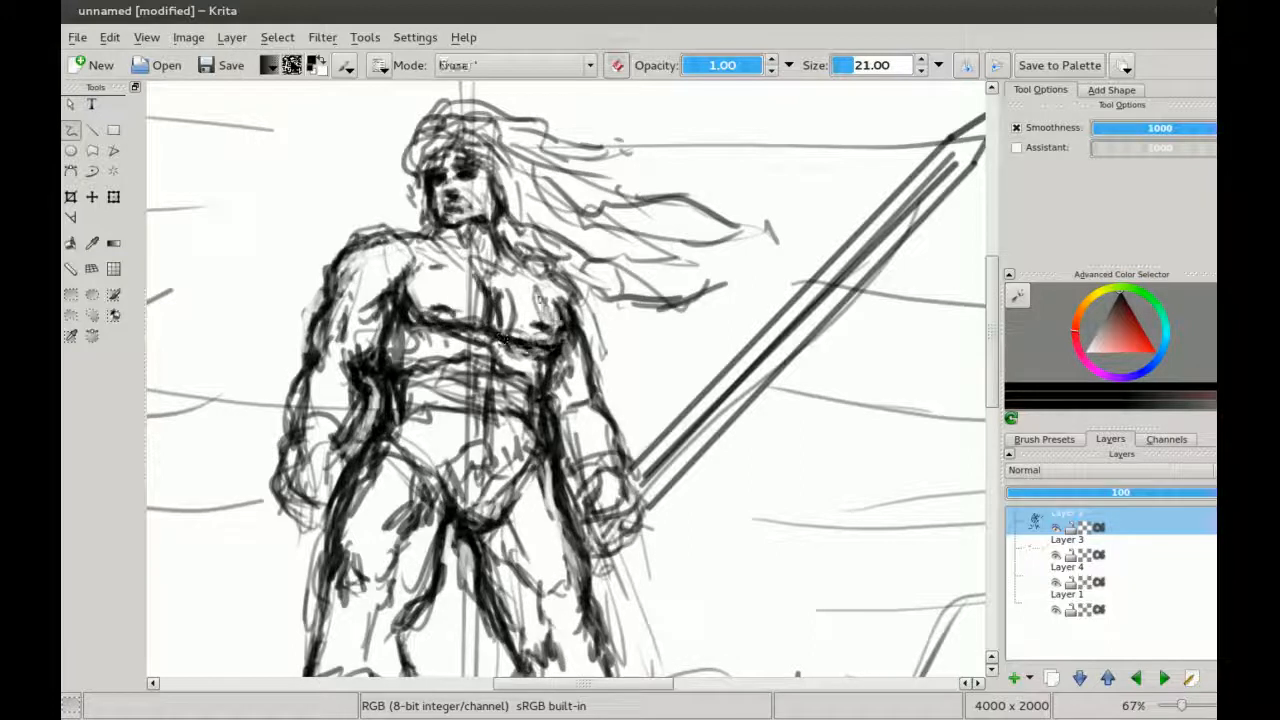
# Step: Clean up and sharpen the shoulder, chest and neck contours with alternating erasing and brush strokes
pyautogui.scroll(-2, 505, 355)
pyautogui.scroll(1, 511, 394)
pyautogui.press('e')
pyautogui.moveTo(500, 228)
pyautogui.mouseDown()
pyautogui.moveTo(502, 256)
pyautogui.moveTo(453, 253)
pyautogui.moveTo(460, 294)
pyautogui.moveTo(426, 300)
pyautogui.mouseUp()
pyautogui.scroll(-1, 645, 330)
pyautogui.scroll(2, 522, 256)
pyautogui.press('e')
pyautogui.press('e')
# Step: Rework the hand gripping the sword and add the hilt extending from the fist
pyautogui.moveTo(604, 322); pyautogui.dragTo(627, 346)
pyautogui.press('e')
pyautogui.press('e')
pyautogui.press('e')
pyautogui.moveTo(540, 258)
pyautogui.mouseDown()
pyautogui.moveTo(516, 266)
pyautogui.moveTo(496, 346)
pyautogui.moveTo(420, 400)
pyautogui.moveTo(445, 400)
pyautogui.moveTo(416, 316)
pyautogui.moveTo(410, 384)
pyautogui.moveTo(444, 404)
pyautogui.moveTo(369, 314)
pyautogui.mouseUp()
pyautogui.press('e')
pyautogui.scroll(-2, 521, 256)
pyautogui.scroll(-1, 580, 314)
pyautogui.scroll(2, 538, 404)
pyautogui.press('e')
pyautogui.press('e')
pyautogui.press('e')
pyautogui.press('e')
pyautogui.moveTo(582, 330)
pyautogui.mouseDown()
pyautogui.moveTo(600, 346)
pyautogui.moveTo(572, 370)
pyautogui.mouseUp()
pyautogui.moveTo(548, 298); pyautogui.dragTo(562, 318)
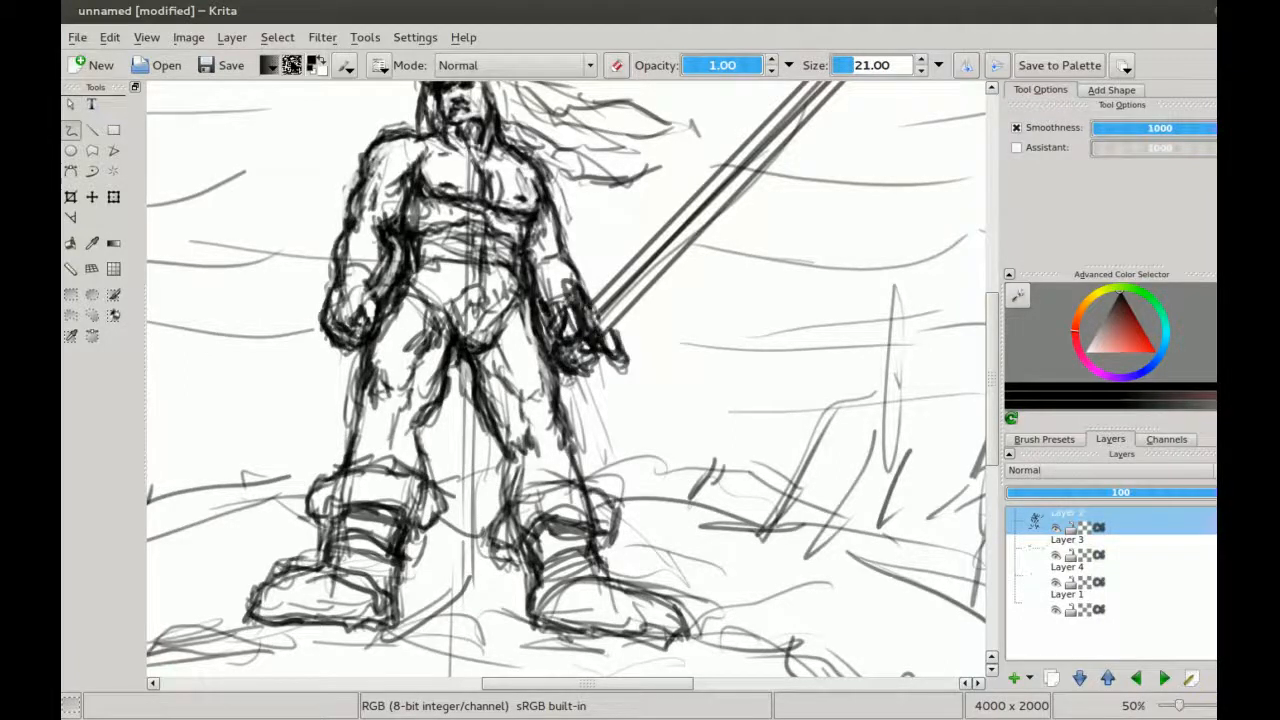
# Step: Darken the hair framing the warrior's face and touch up the outline of the empty-handed arm
pyautogui.press('-')
pyautogui.press('=')
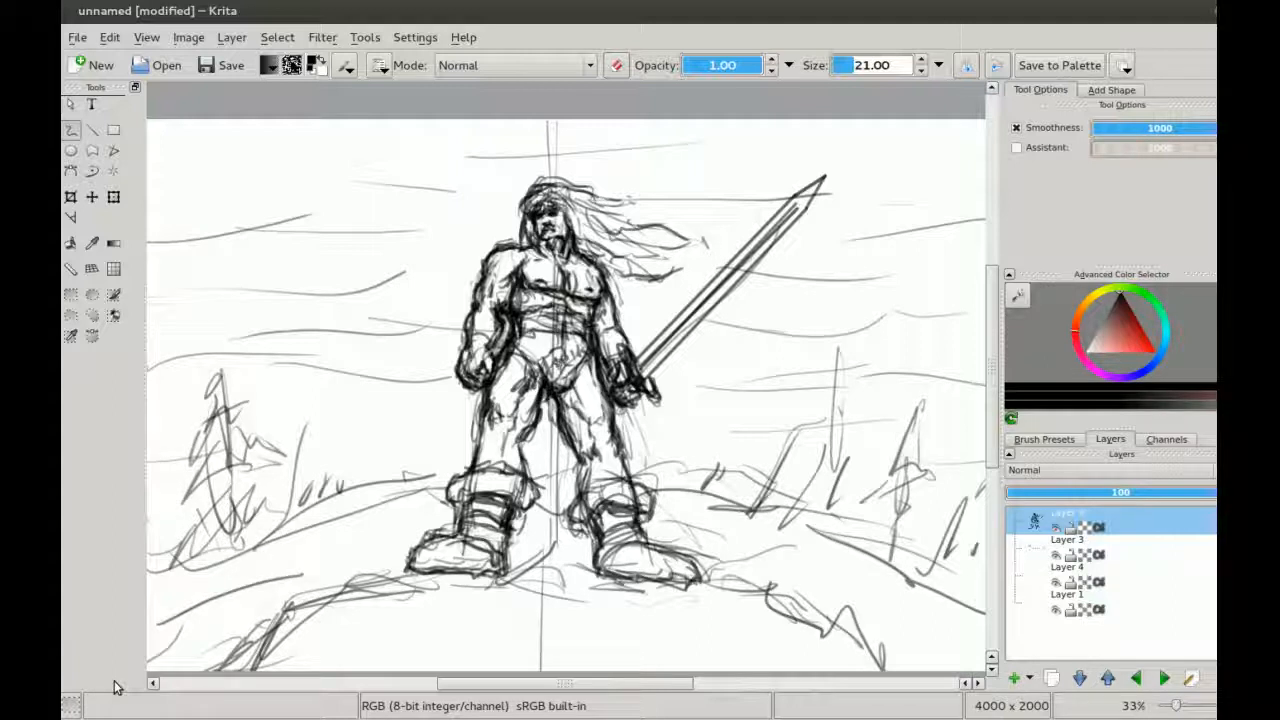
pyautogui.moveTo(748, 243); pyautogui.dragTo(720, 238)
pyautogui.press('-')
pyautogui.moveTo(467, 338)
pyautogui.mouseDown()
pyautogui.moveTo(503, 309)
pyautogui.moveTo(486, 307)
pyautogui.moveTo(480, 407)
pyautogui.mouseUp()
pyautogui.press('=')
pyautogui.press('=')
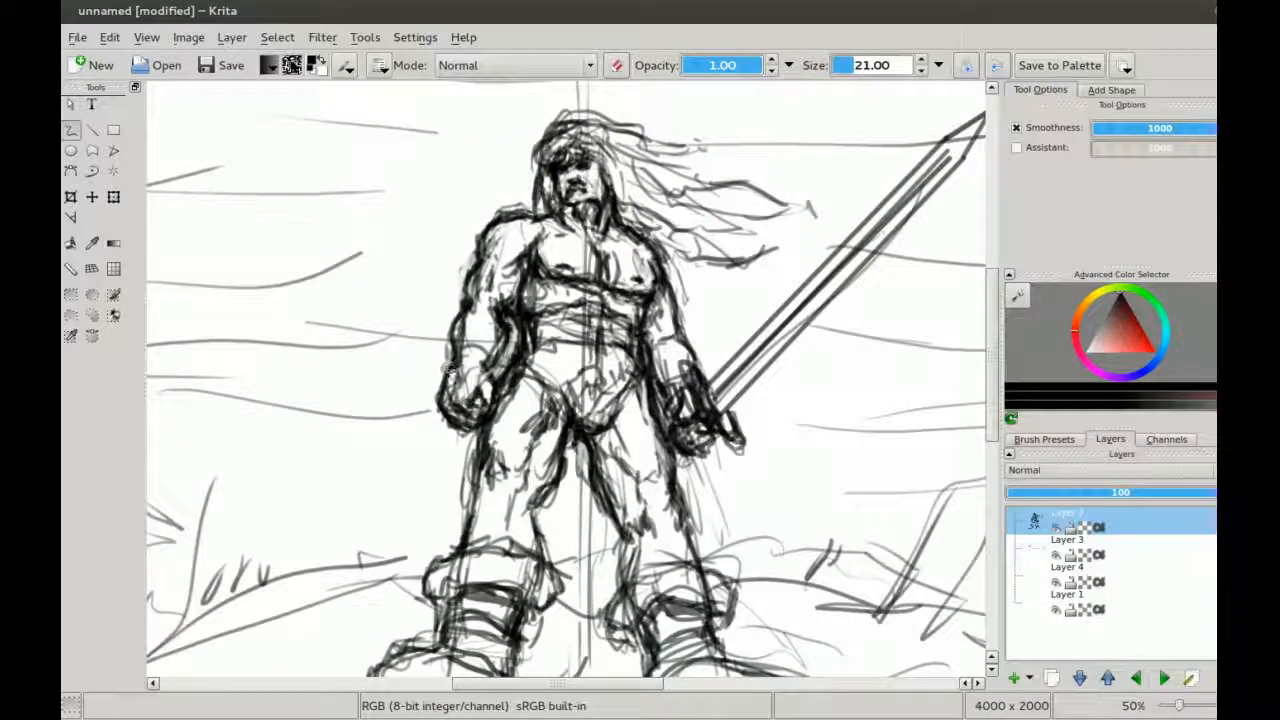
pyautogui.press('-')
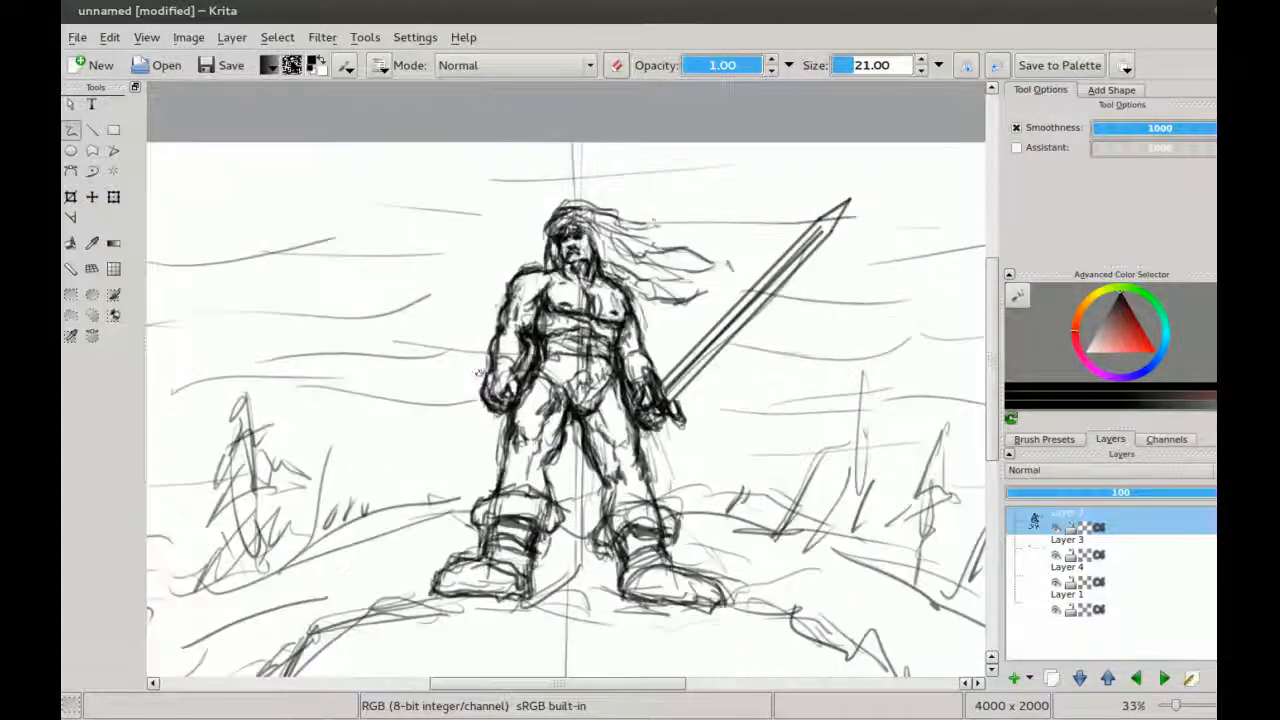
# Step: Enlarge the eraser to 31 and erase the warrior's empty hand below the wrist
pyautogui.press('=')
pyautogui.press('e')
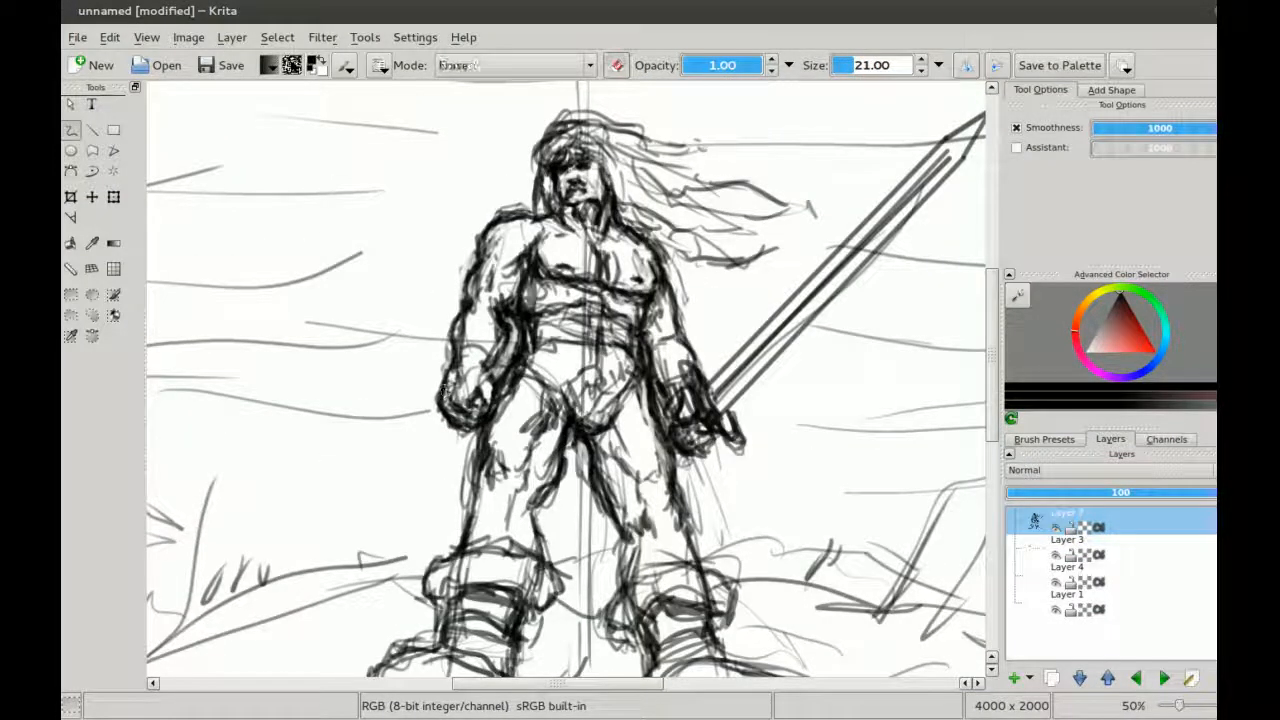
pyautogui.press(']')
pyautogui.moveTo(437, 405)
pyautogui.mouseDown()
pyautogui.moveTo(478, 408)
pyautogui.moveTo(450, 410)
pyautogui.moveTo(448, 378)
pyautogui.moveTo(481, 407)
pyautogui.moveTo(508, 342)
pyautogui.moveTo(494, 372)
pyautogui.moveTo(512, 350)
pyautogui.moveTo(490, 357)
pyautogui.moveTo(479, 332)
pyautogui.moveTo(450, 378)
pyautogui.mouseUp()
pyautogui.hotkey('ctrl', '-')
pyautogui.hotkey('ctrl', '+')
pyautogui.hotkey('ctrl', '+')
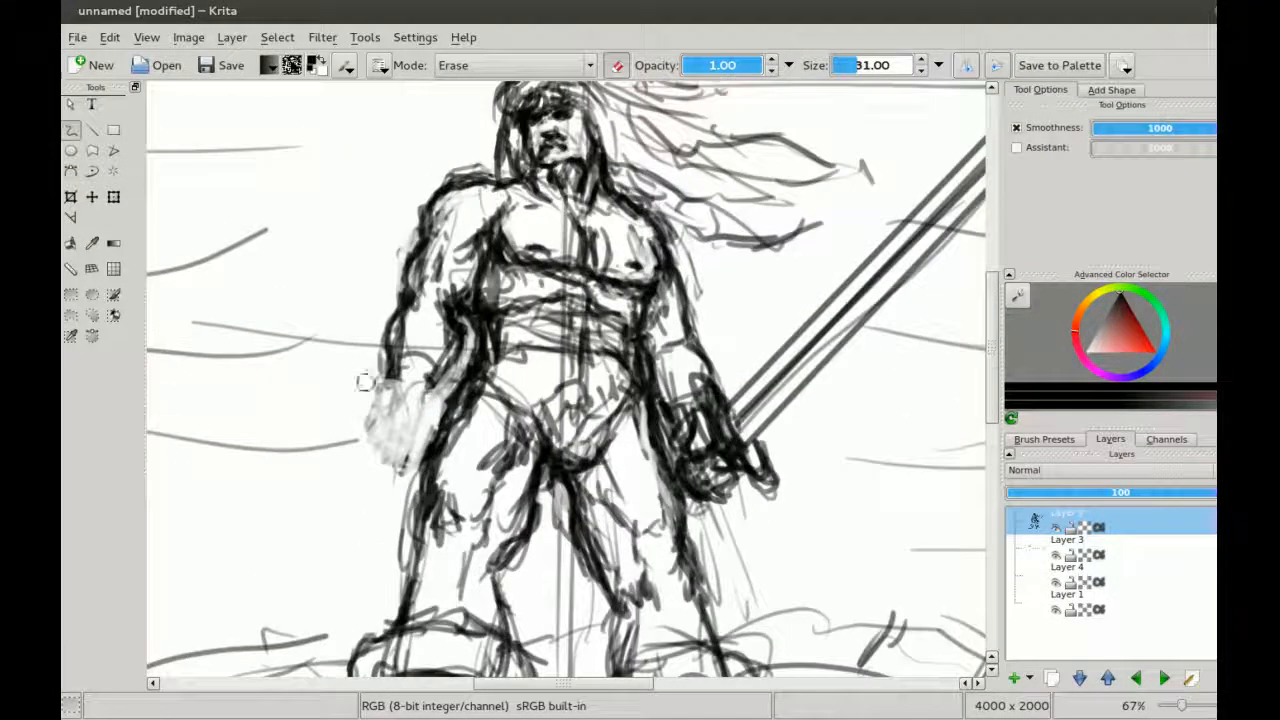
# Step: Reduce the brush size to 21 and redraw the empty hand as a clenched fist with finger contours
pyautogui.press('[')
pyautogui.press('e')
pyautogui.moveTo(392, 366); pyautogui.dragTo(386, 439)
pyautogui.moveTo(425, 389)
pyautogui.mouseDown()
pyautogui.moveTo(436, 403)
pyautogui.moveTo(378, 422)
pyautogui.moveTo(405, 436)
pyautogui.moveTo(372, 418)
pyautogui.moveTo(392, 466)
pyautogui.mouseUp()
pyautogui.moveTo(412, 424); pyautogui.dragTo(384, 462)
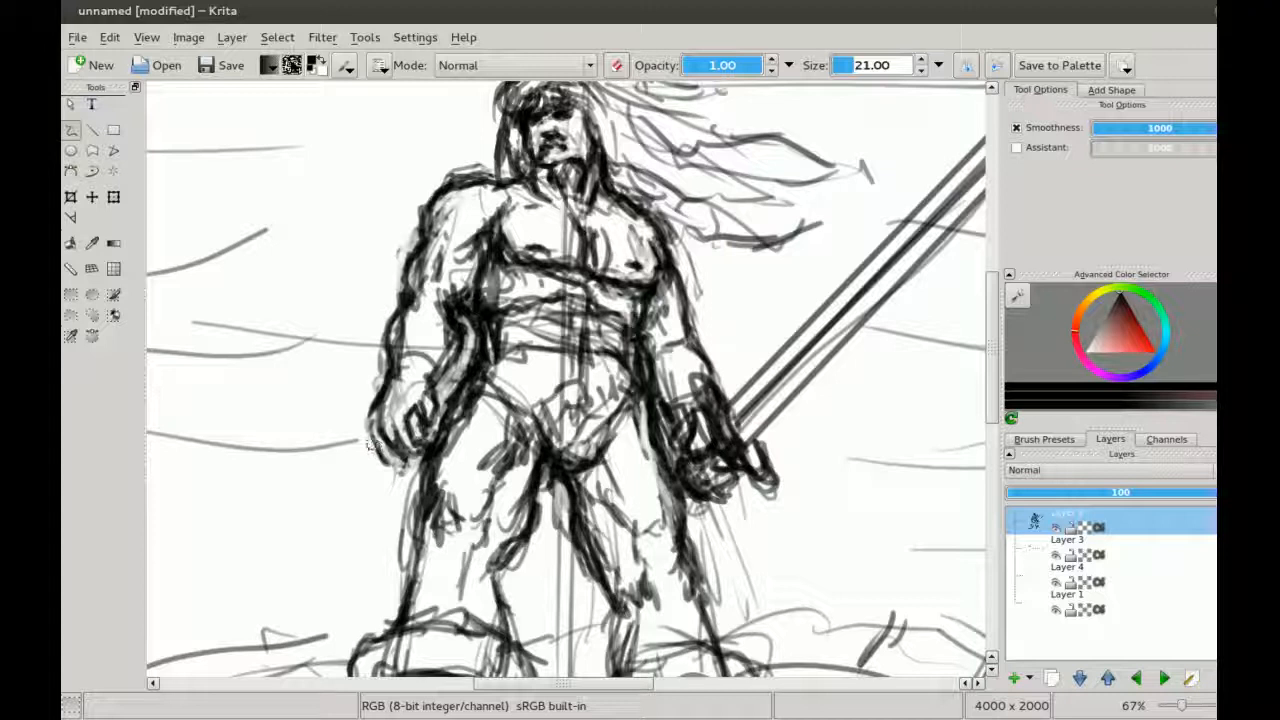
pyautogui.press('e')
pyautogui.moveTo(370, 461)
pyautogui.mouseDown()
pyautogui.moveTo(400, 472)
pyautogui.moveTo(406, 388)
pyautogui.moveTo(410, 408)
pyautogui.mouseUp()
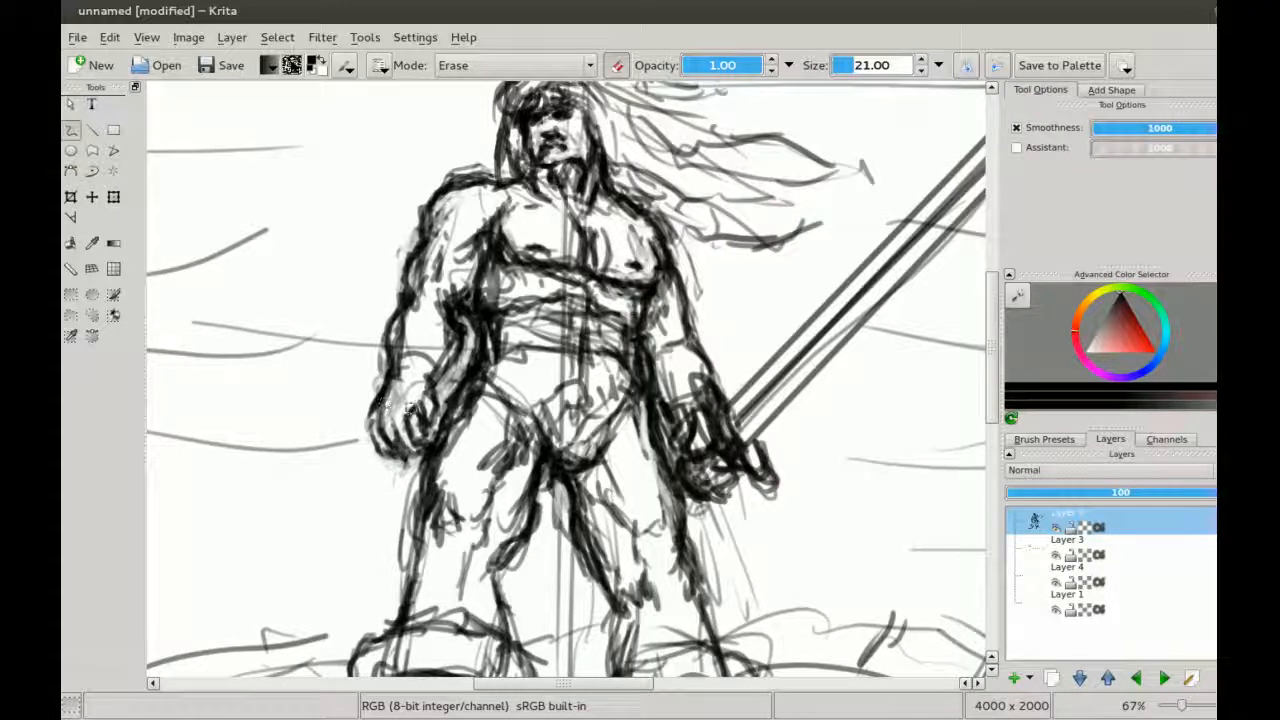
pyautogui.press('e')
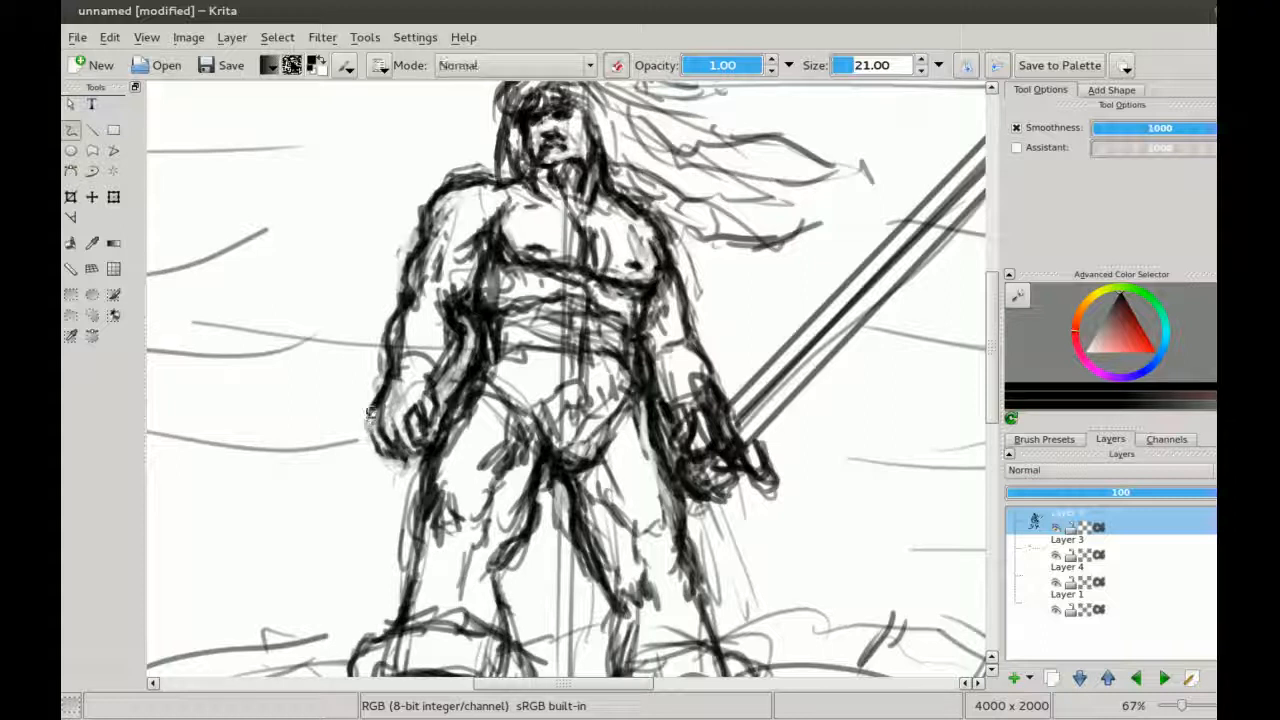
pyautogui.scroll(-3, 370, 412)
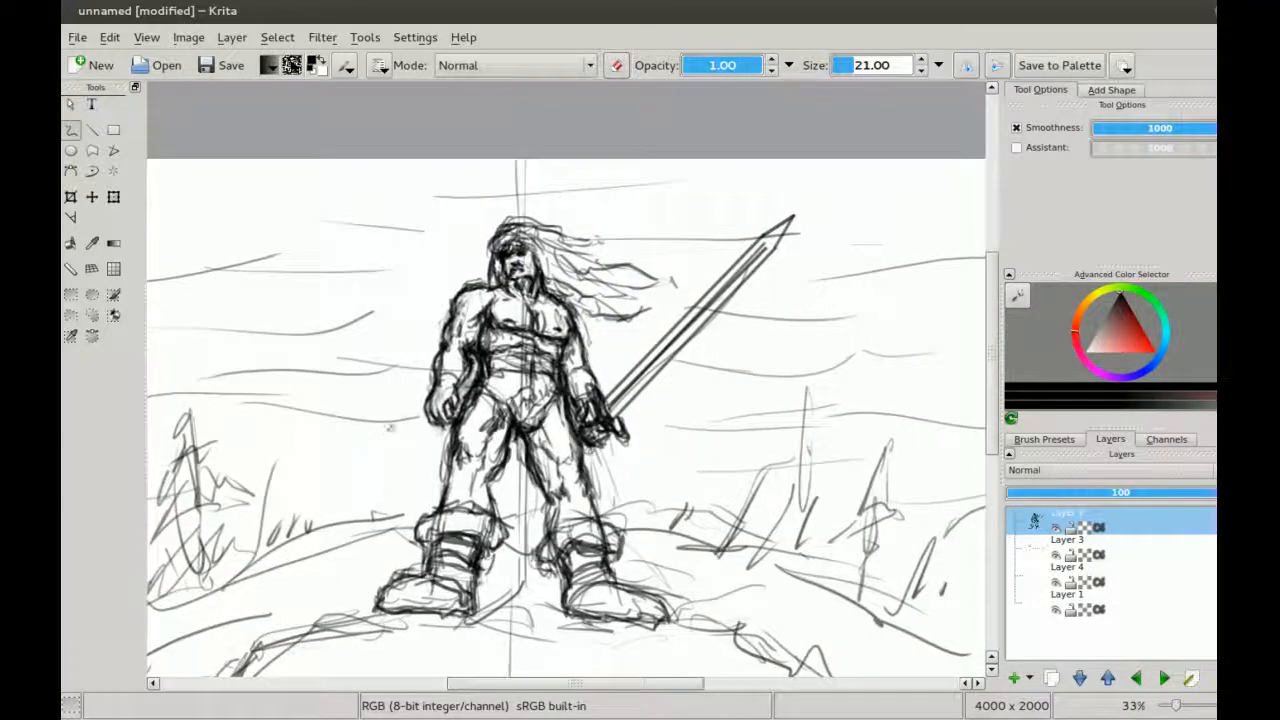
# Step: Sharpen the inner forearm contour and the fist's finger lines, alternating between painting and erasing
pyautogui.moveTo(406, 401); pyautogui.dragTo(392, 379)
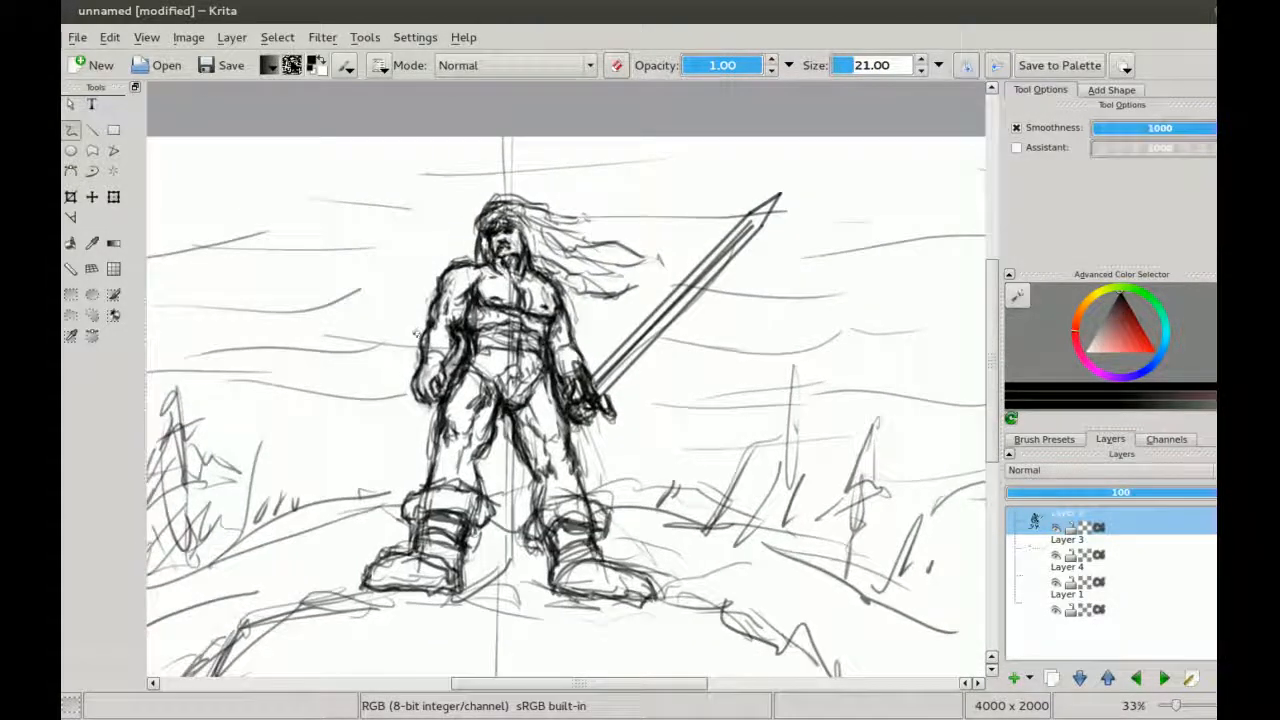
pyautogui.scroll(3, 418, 338)
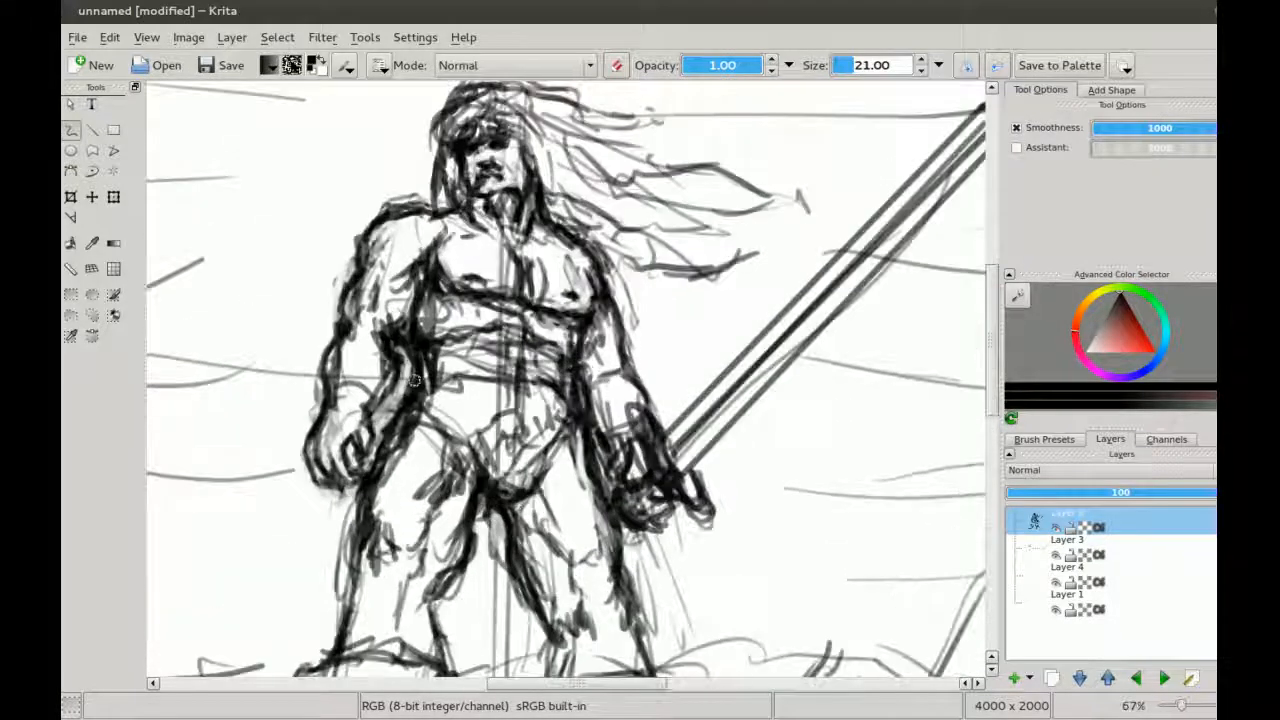
pyautogui.press('e')
pyautogui.press('e')
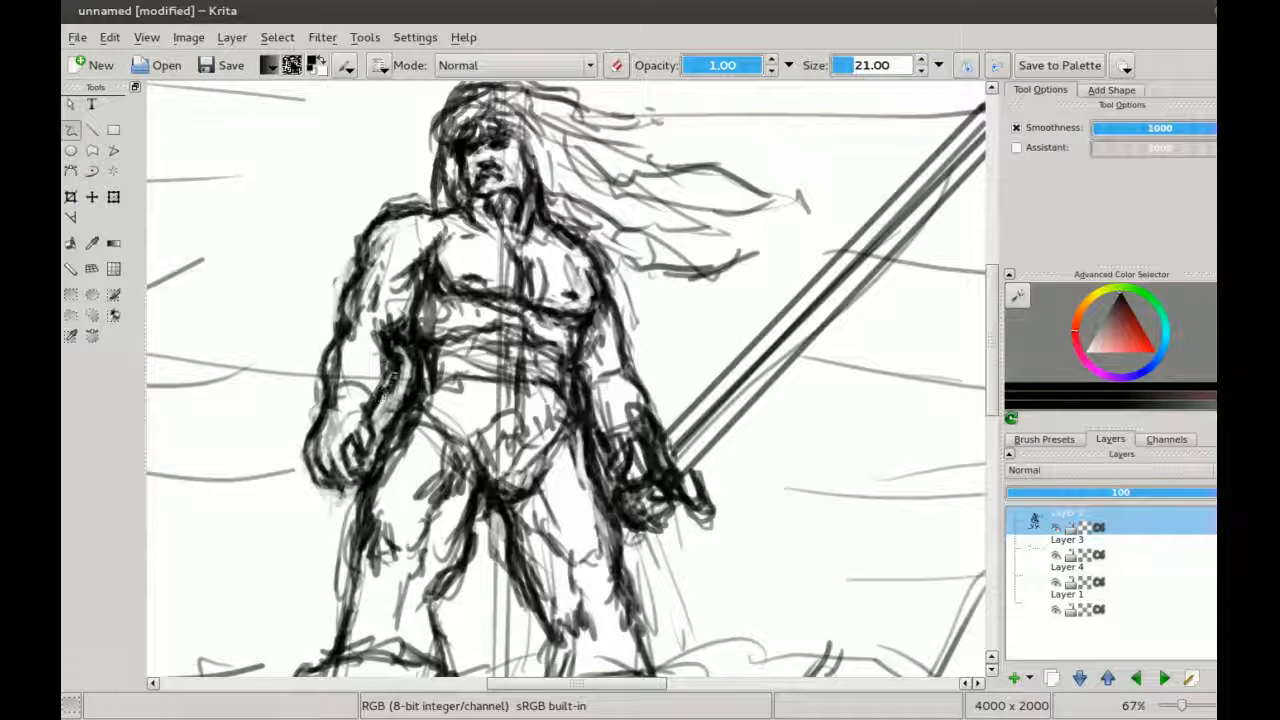
pyautogui.press('e')
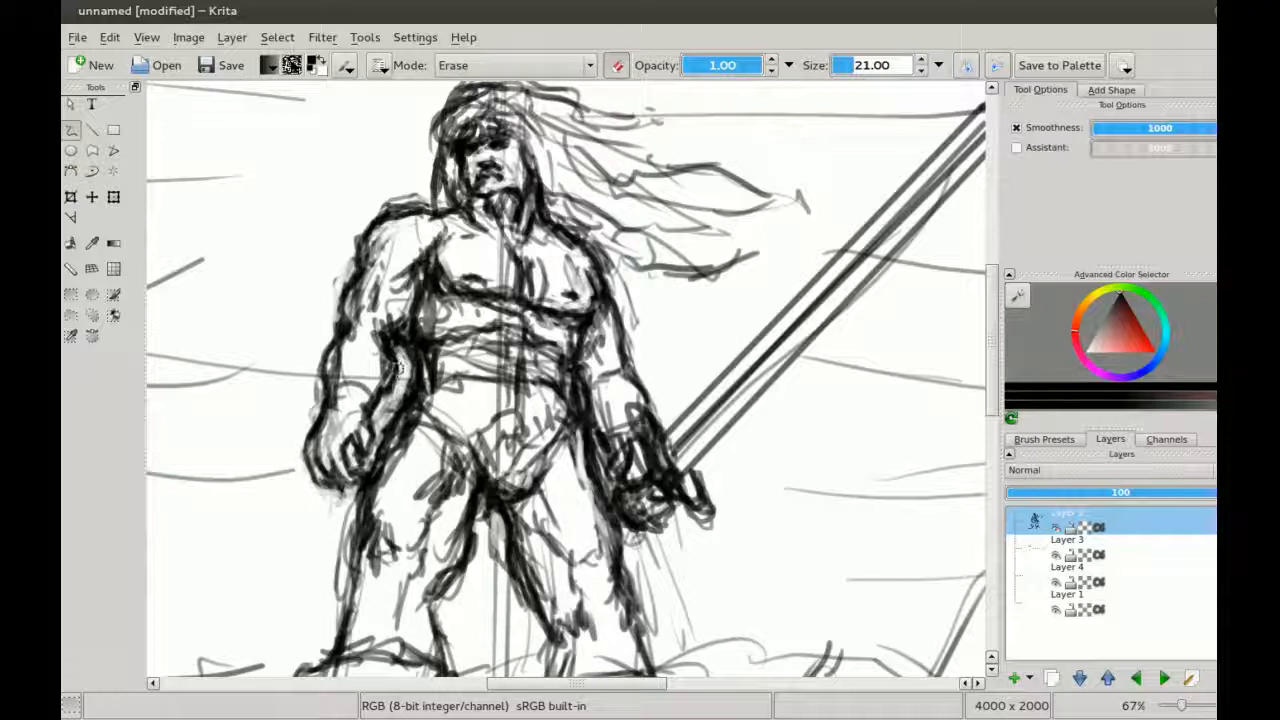
pyautogui.press('e')
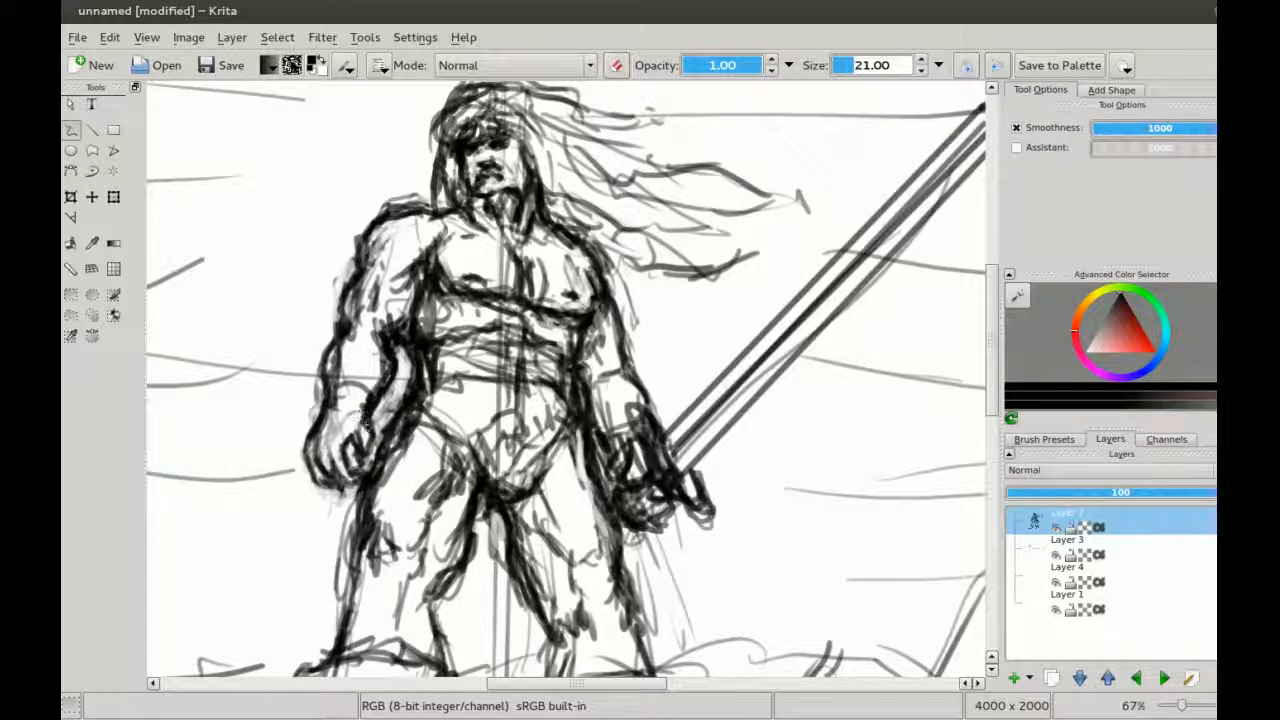
pyautogui.press('e')
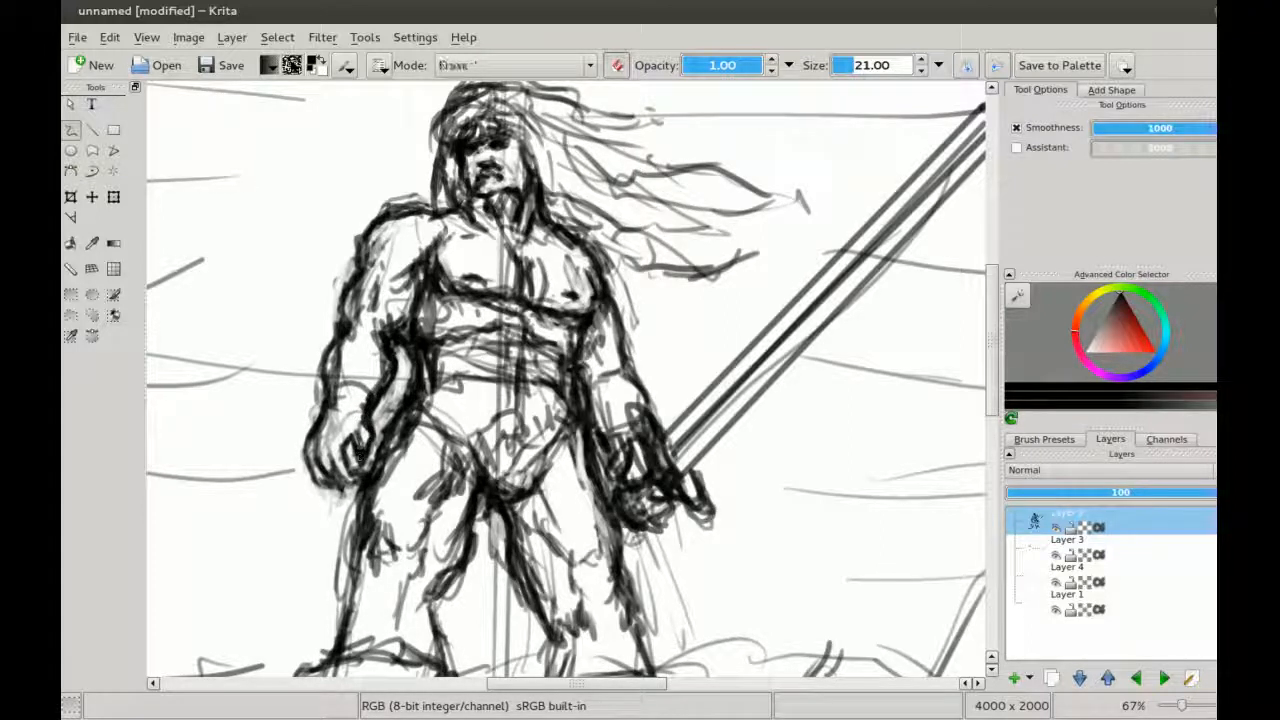
pyautogui.press('e')
pyautogui.press('e')
pyautogui.press('e')
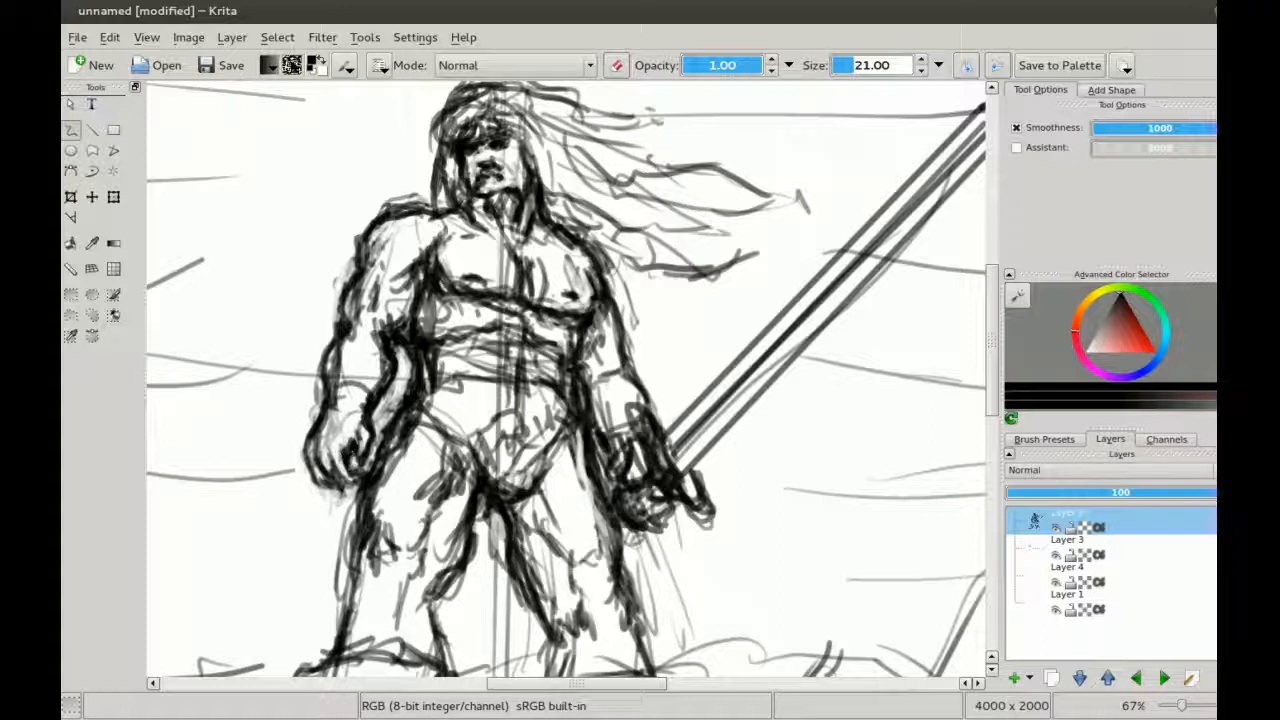
pyautogui.press('e')
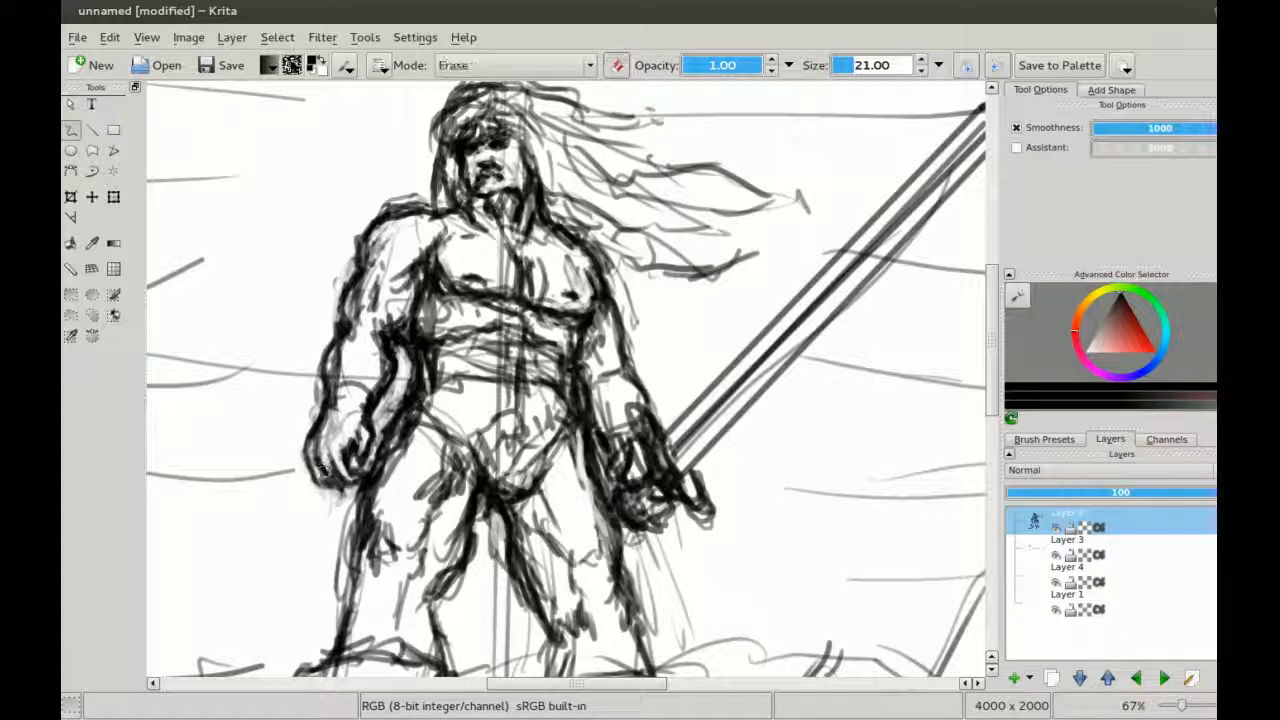
pyautogui.press('e')
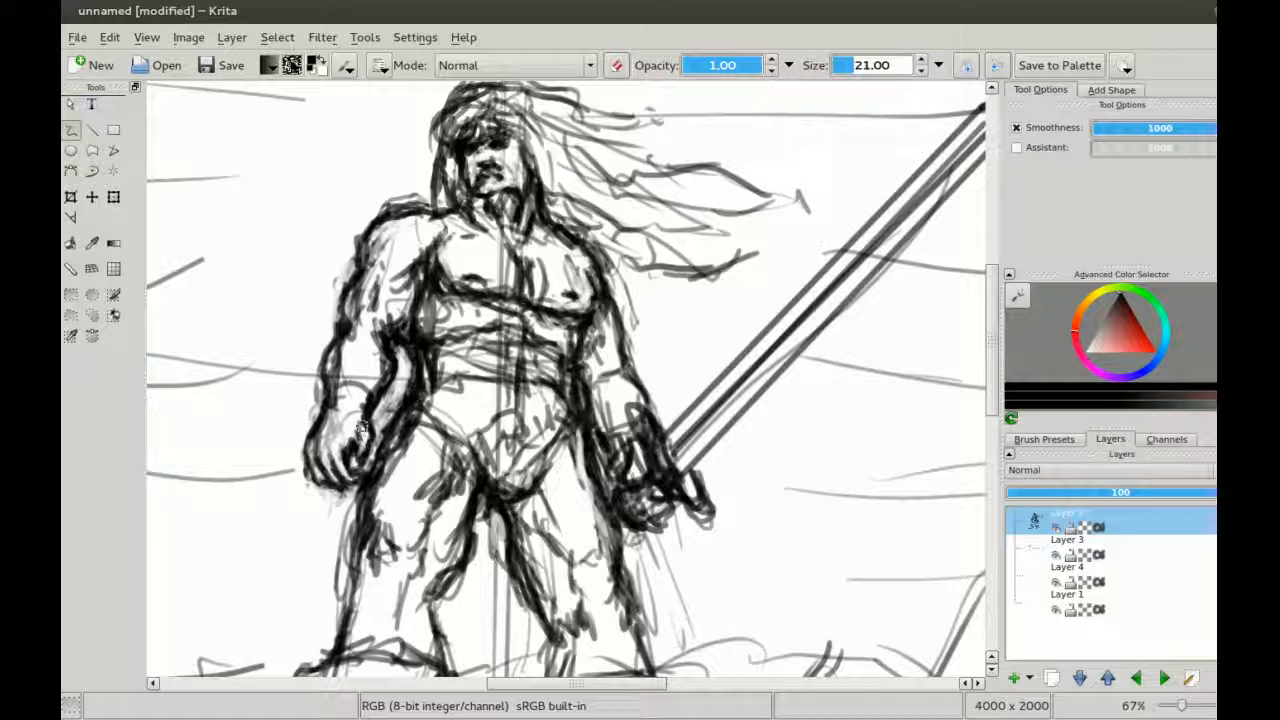
# Step: Retouch the outer forearm outline of the warrior's empty-handed arm, alternating between erasing and painting
pyautogui.press('e')
pyautogui.press('e')
pyautogui.moveTo(335, 343); pyautogui.dragTo(321, 395)
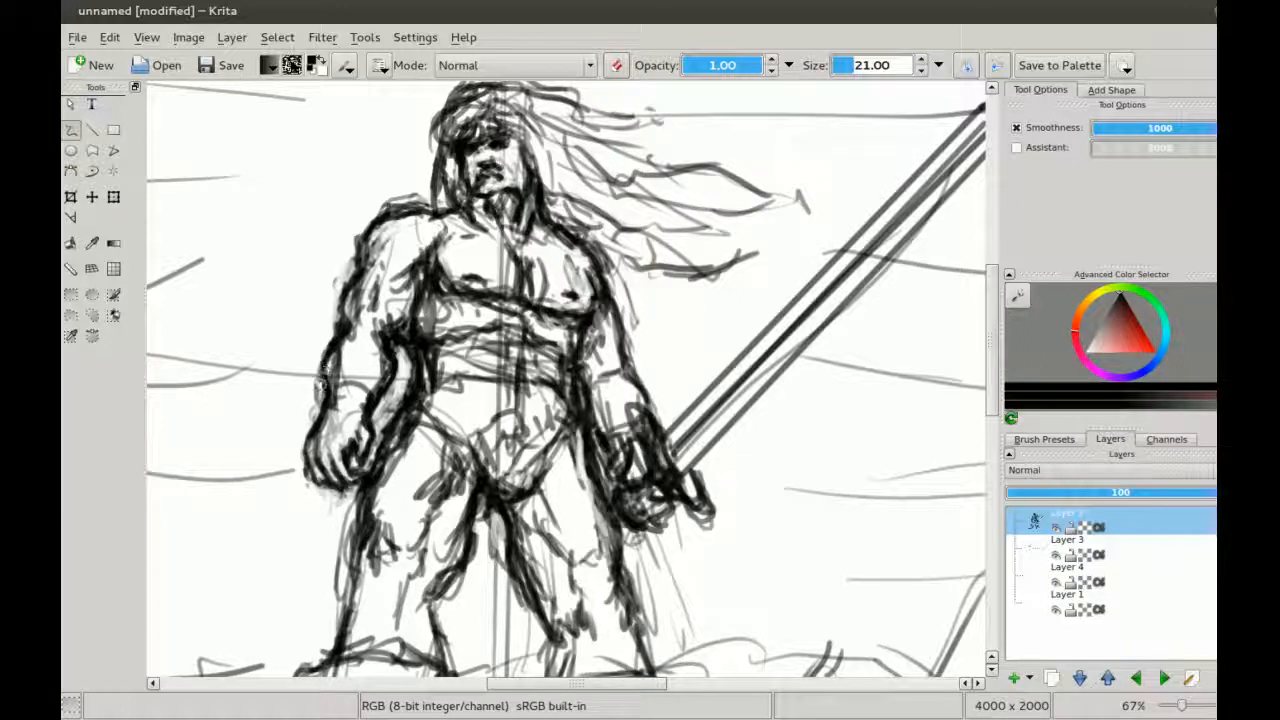
pyautogui.scroll(-2, 340, 380)
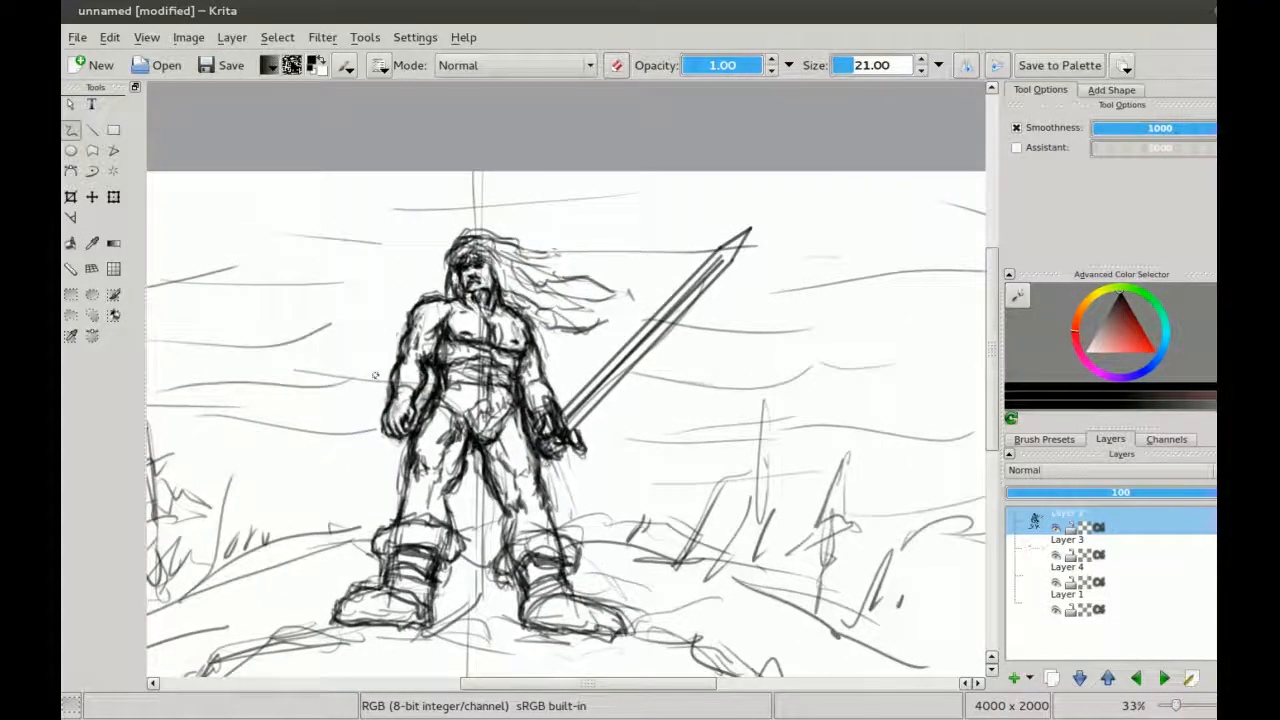
pyautogui.scroll(-1, 400, 418)
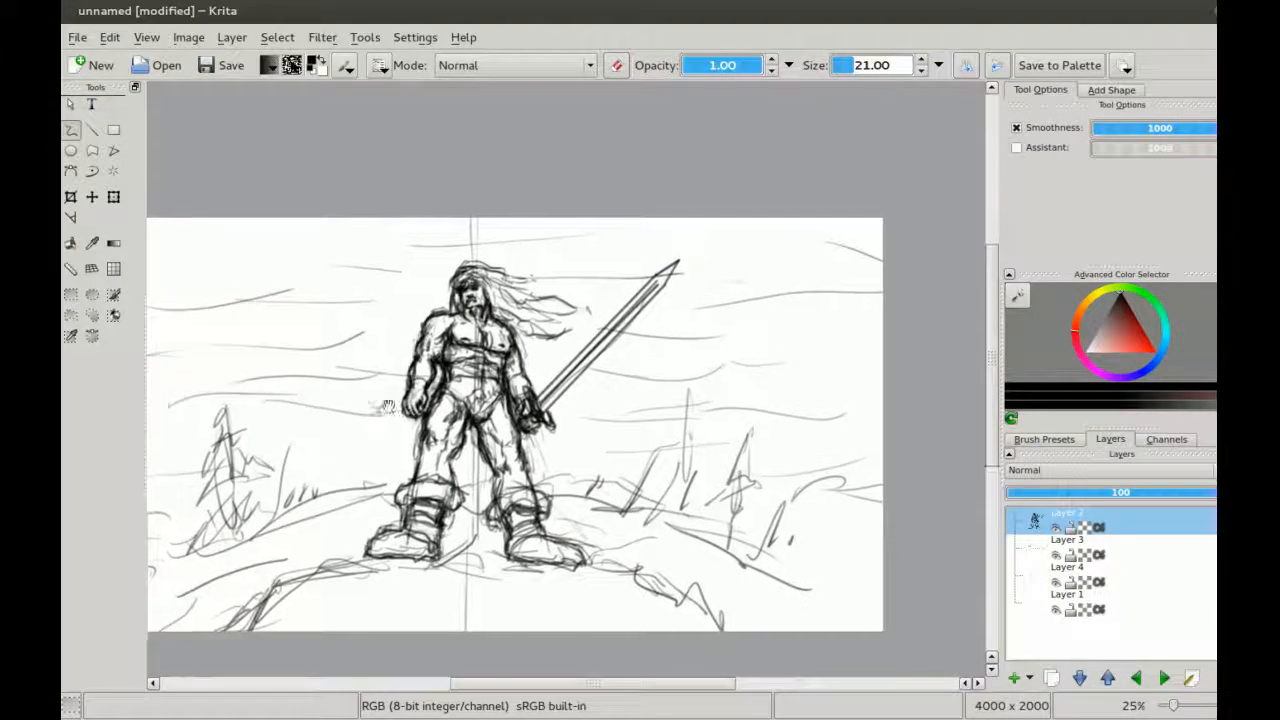
pyautogui.scroll(1, 468, 316)
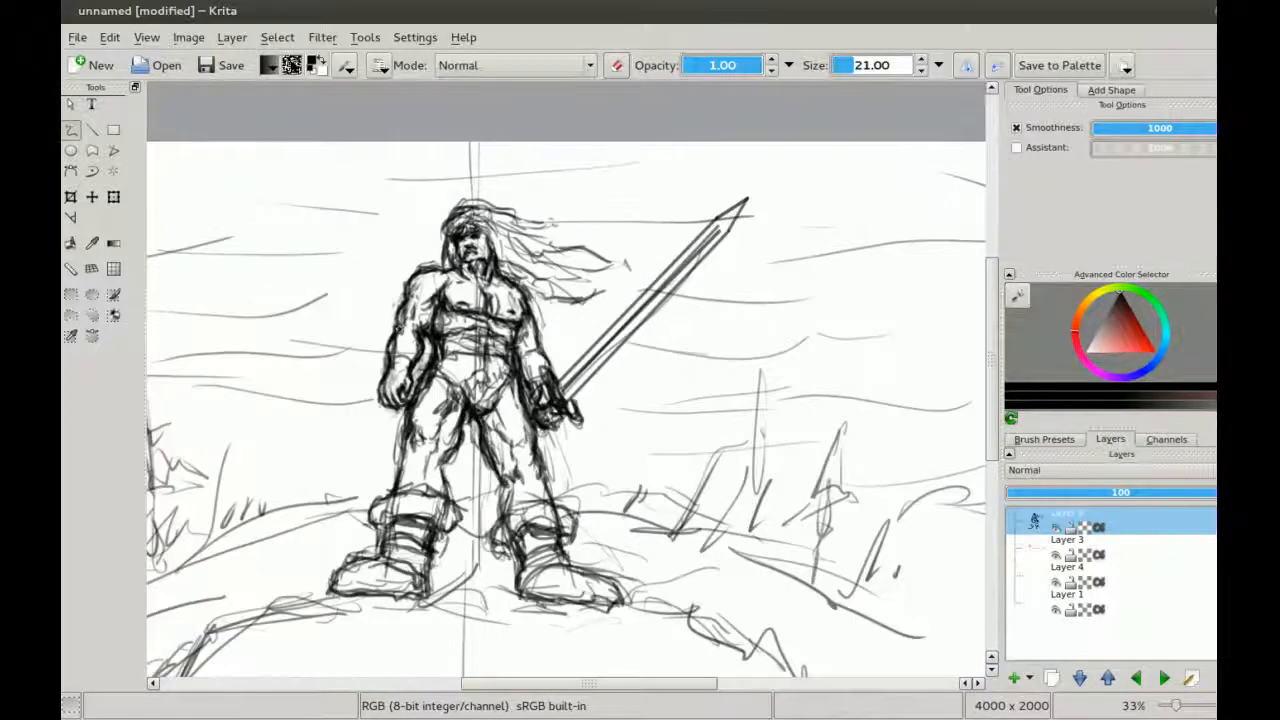
# Step: Touch up the wrist and grip of the sword hand, alternating between erasing and painting
pyautogui.scroll(2, 515, 385)
pyautogui.press('e')
pyautogui.press('e')
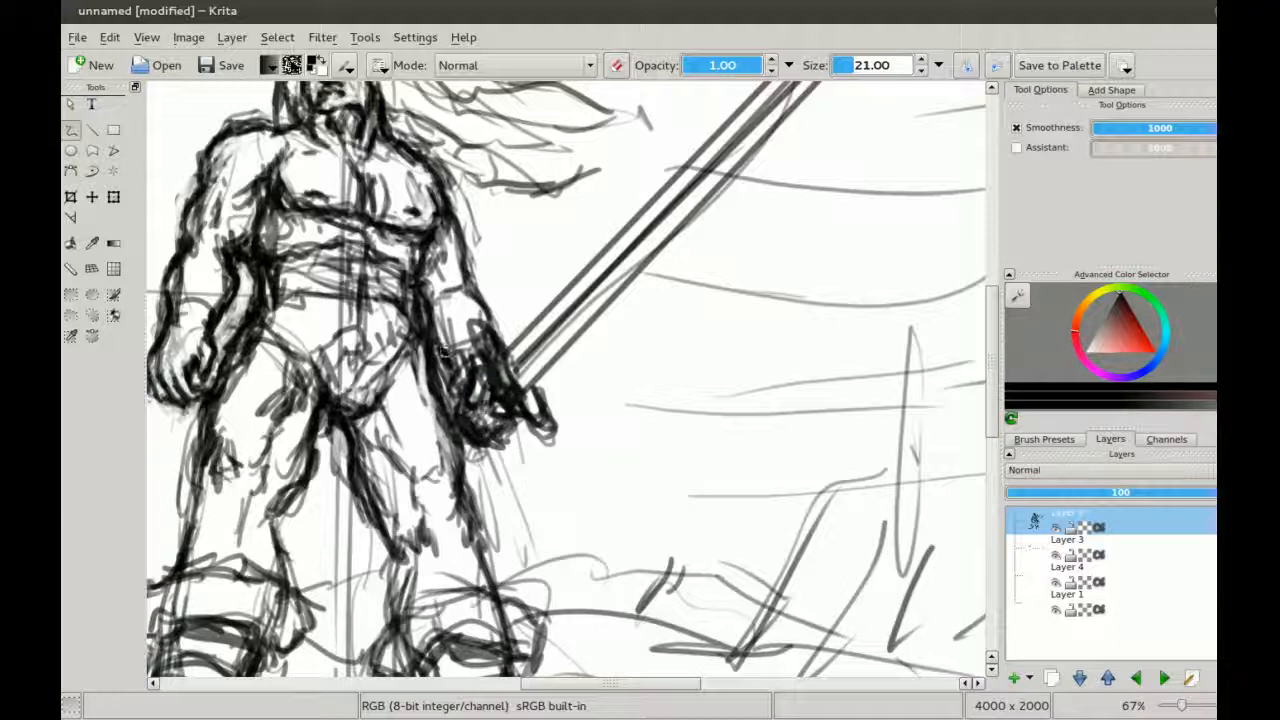
pyautogui.scroll(-1, 308, 350)
pyautogui.scroll(-2, 318, 344)
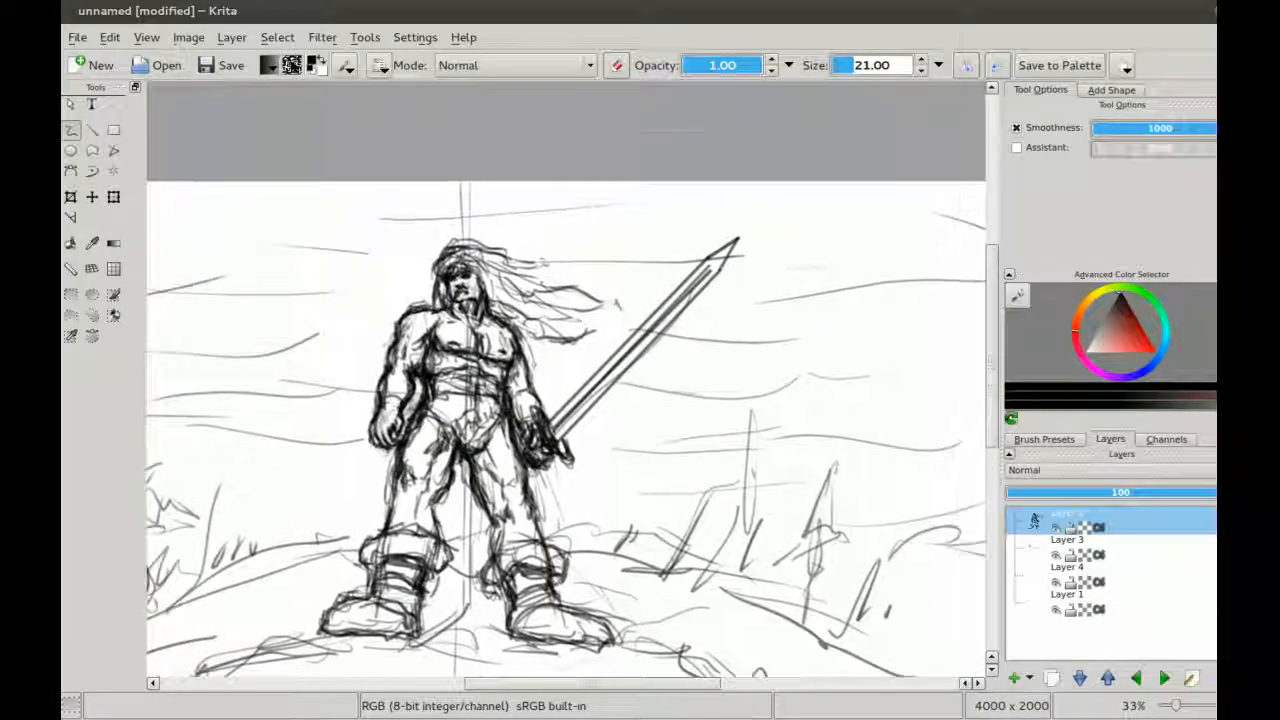
pyautogui.moveTo(684, 236)
pyautogui.mouseDown()
pyautogui.moveTo(686, 222)
pyautogui.moveTo(725, 226)
pyautogui.moveTo(718, 215)
pyautogui.mouseUp()
pyautogui.scroll(-1, 725, 226)
pyautogui.scroll(1, 718, 215)
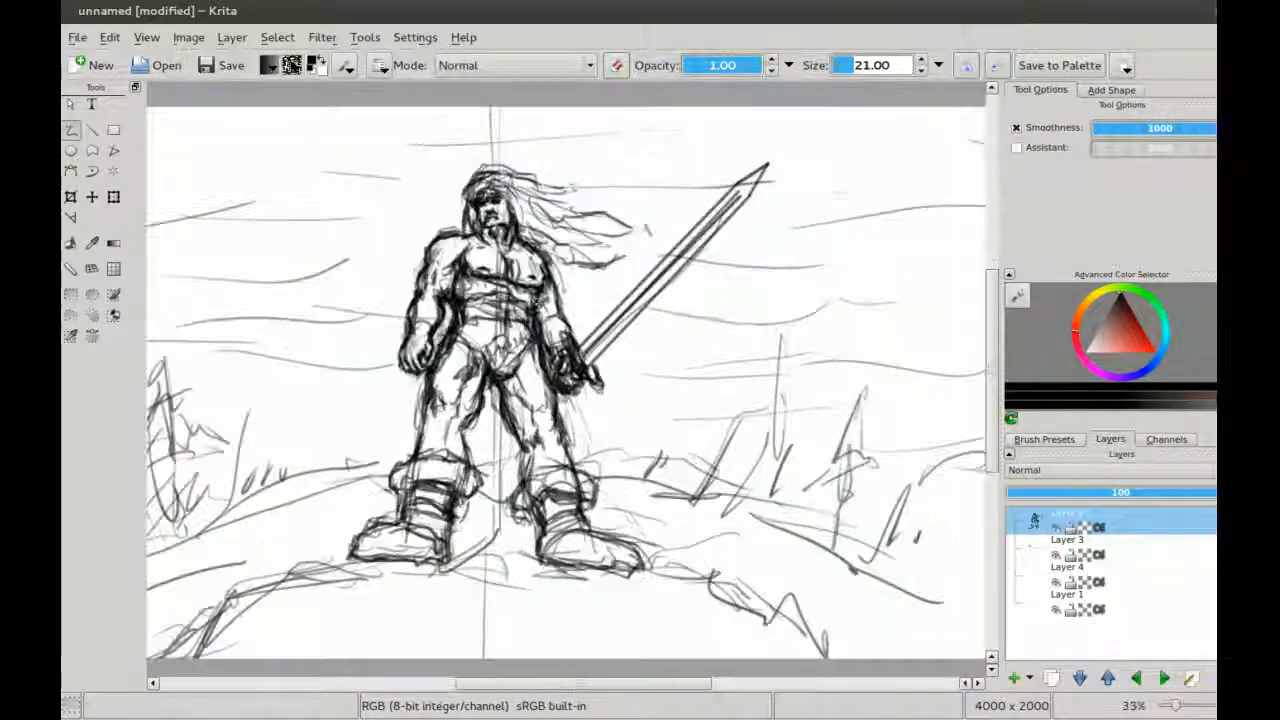
pyautogui.moveTo(540, 306); pyautogui.dragTo(526, 322)
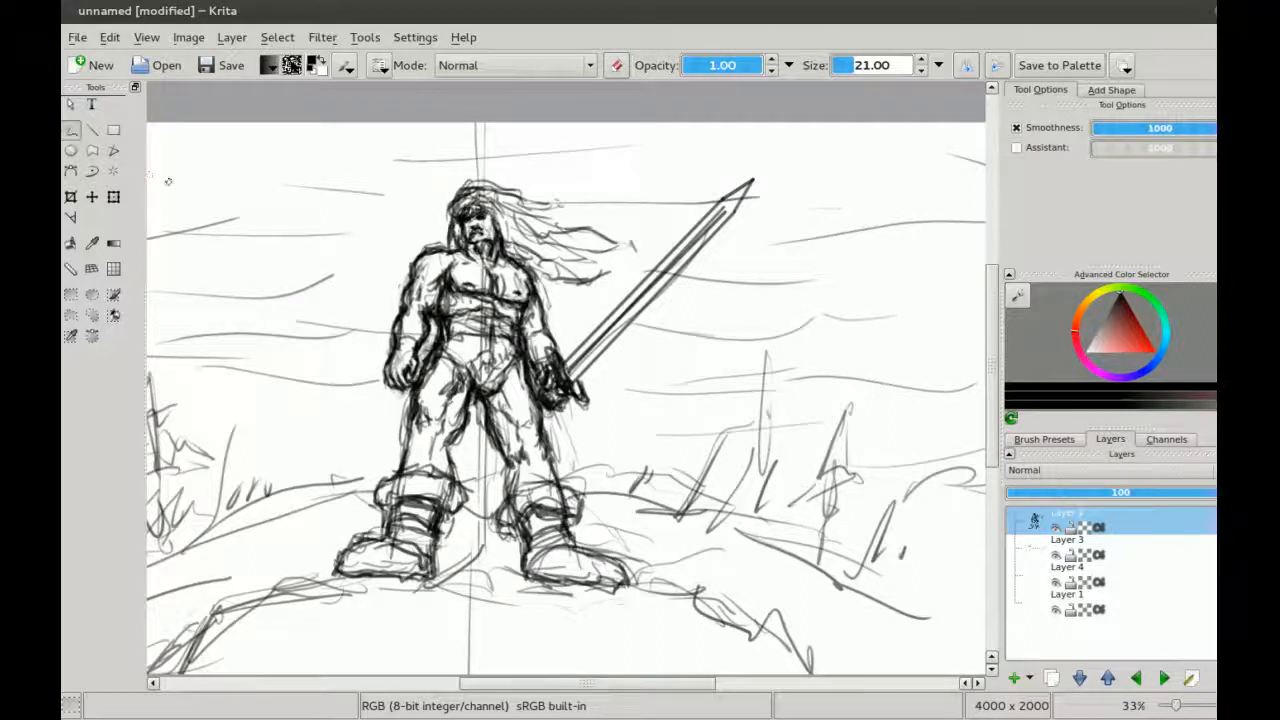
# Step: Enlarge the eraser and erase the upper end of the sword blade, including its tip
pyautogui.moveTo(593, 302); pyautogui.dragTo(578, 344)
pyautogui.press('e')
pyautogui.press(']')
pyautogui.press(']')
pyautogui.press(']')
pyautogui.press(']')
pyautogui.moveTo(698, 213)
pyautogui.mouseDown()
pyautogui.moveTo(731, 244)
pyautogui.moveTo(678, 245)
pyautogui.moveTo(706, 208)
pyautogui.moveTo(712, 275)
pyautogui.moveTo(733, 256)
pyautogui.moveTo(703, 247)
pyautogui.moveTo(685, 274)
pyautogui.moveTo(663, 249)
pyautogui.moveTo(676, 268)
pyautogui.moveTo(693, 255)
pyautogui.moveTo(702, 286)
pyautogui.moveTo(729, 204)
pyautogui.moveTo(724, 255)
pyautogui.moveTo(685, 240)
pyautogui.moveTo(688, 301)
pyautogui.moveTo(656, 244)
pyautogui.moveTo(687, 308)
pyautogui.moveTo(652, 257)
pyautogui.moveTo(678, 290)
pyautogui.moveTo(671, 258)
pyautogui.mouseUp()
# Step: Reduce the brush size to 11 and redraw a pointed tip at the end of the shortened sword blade
pyautogui.press('[')
pyautogui.press('[')
pyautogui.press('[')
pyautogui.press('[')
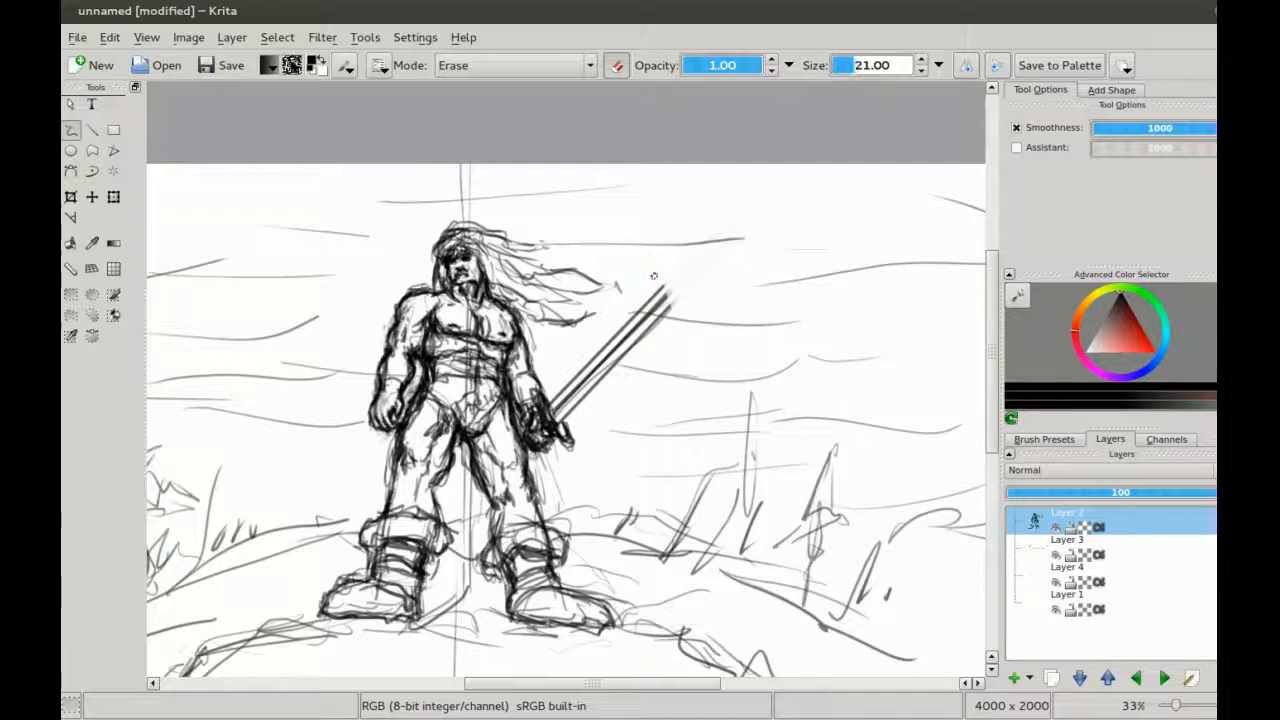
pyautogui.press('[')
pyautogui.hotkey('ctrl', '+')
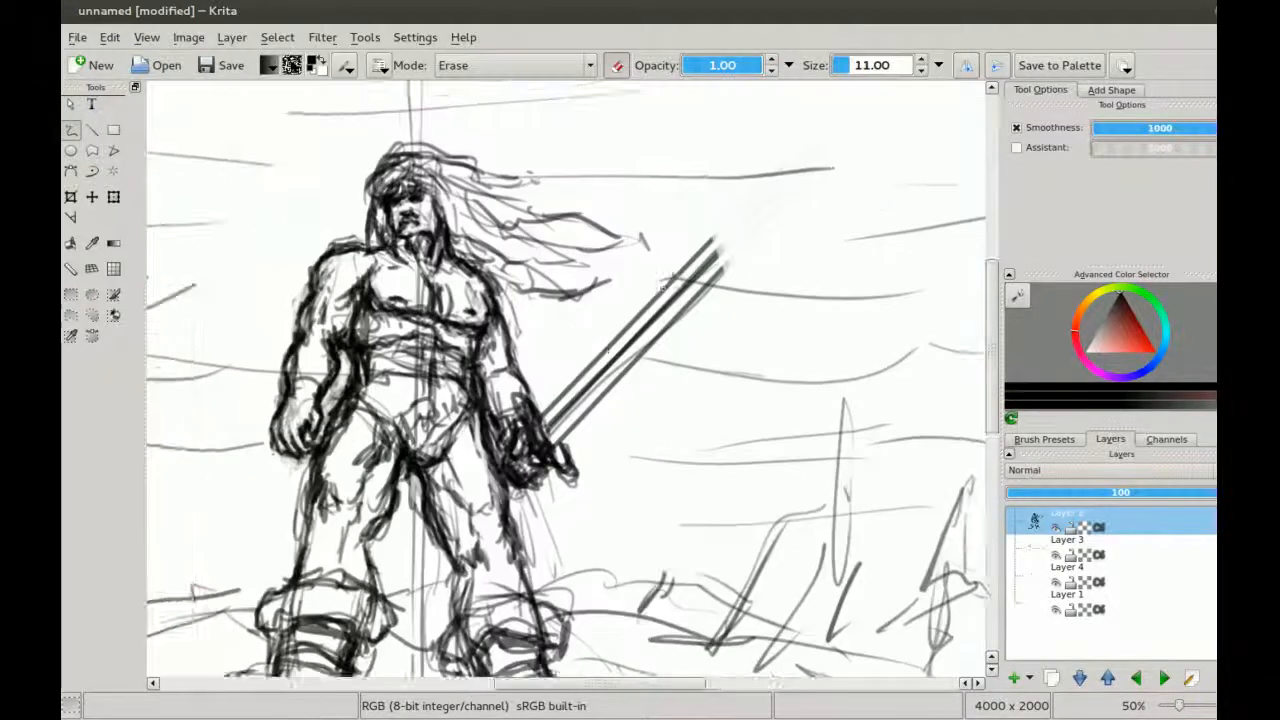
pyautogui.moveTo(760, 242); pyautogui.dragTo(655, 292)
pyautogui.press('e')
pyautogui.moveTo(646, 271)
pyautogui.mouseDown()
pyautogui.moveTo(596, 293)
pyautogui.moveTo(635, 313)
pyautogui.moveTo(642, 276)
pyautogui.mouseUp()
pyautogui.moveTo(605, 343)
pyautogui.mouseDown()
pyautogui.moveTo(644, 276)
pyautogui.moveTo(618, 287)
pyautogui.moveTo(639, 278)
pyautogui.mouseUp()
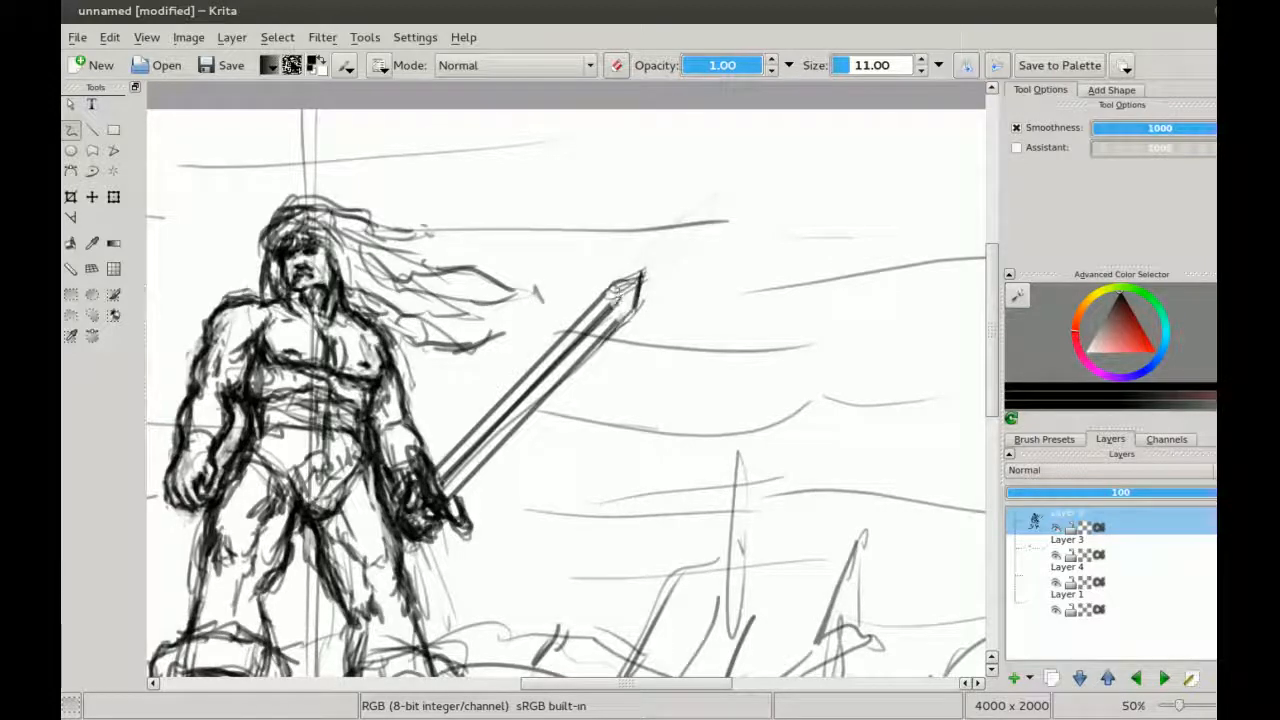
# Step: Add crossing facet lines inside the sword's new tip
pyautogui.hotkey('ctrl', '-')
pyautogui.moveTo(516, 356)
pyautogui.mouseDown()
pyautogui.moveTo(602, 275)
pyautogui.moveTo(625, 303)
pyautogui.moveTo(640, 280)
pyautogui.mouseUp()
pyautogui.hotkey('ctrl', '-')
pyautogui.hotkey('ctrl', '+')
pyautogui.hotkey('ctrl', '-')
pyautogui.hotkey('ctrl', '+')
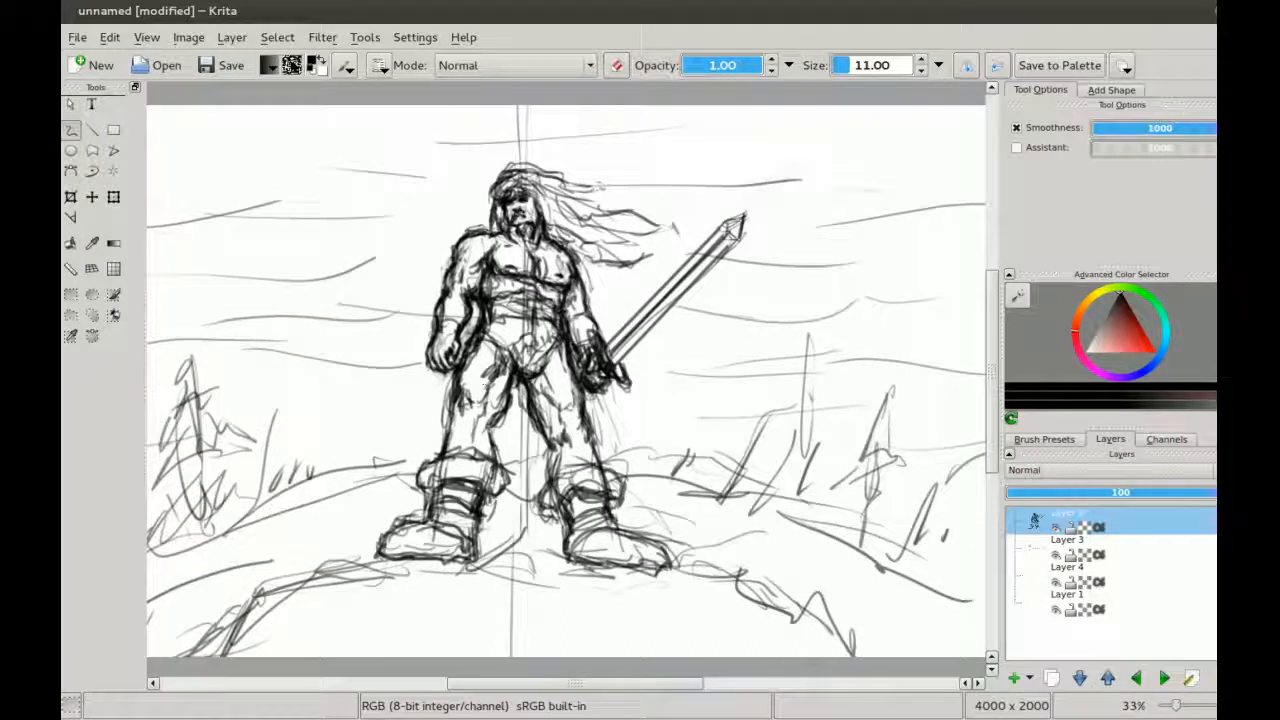
# Step: Refine the empty hand's clenched fist, darkening the gap beside the thumb and sharpening the knuckle outline
pyautogui.hotkey('ctrl', '+')
pyautogui.moveTo(432, 342); pyautogui.dragTo(505, 386)
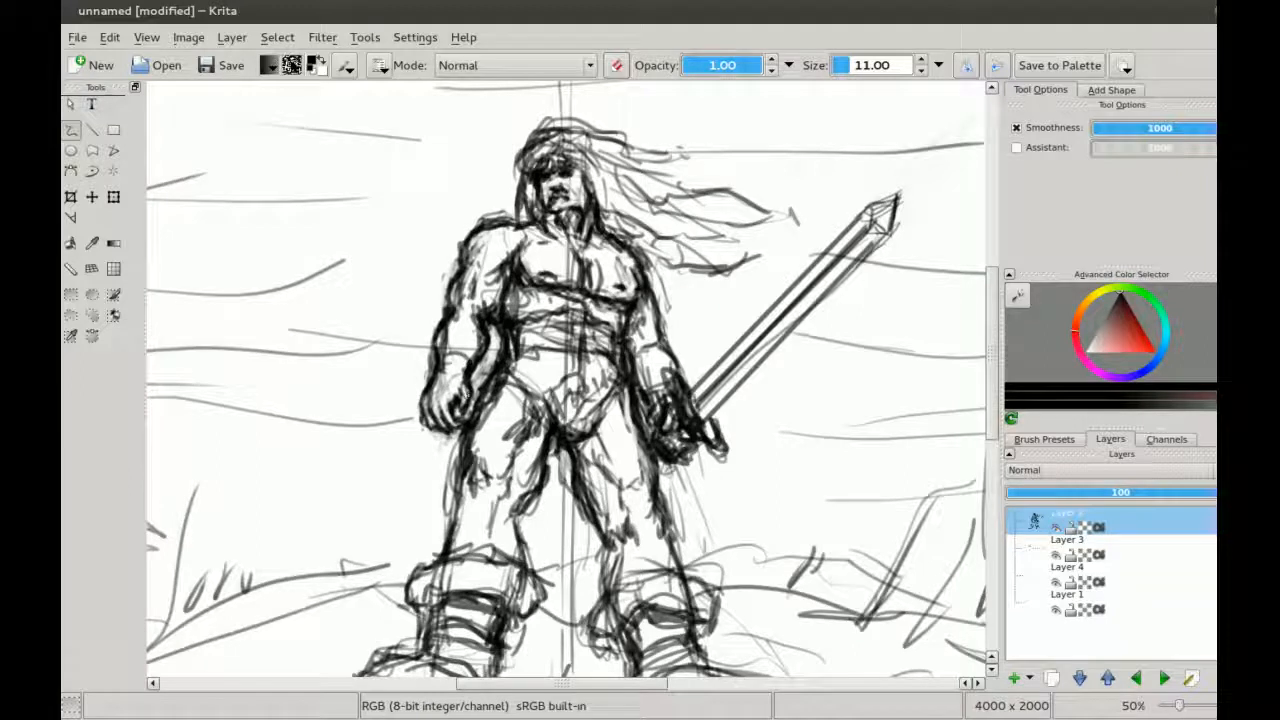
pyautogui.moveTo(462, 398); pyautogui.dragTo(502, 388)
pyautogui.hotkey('ctrl', '+')
pyautogui.press('e')
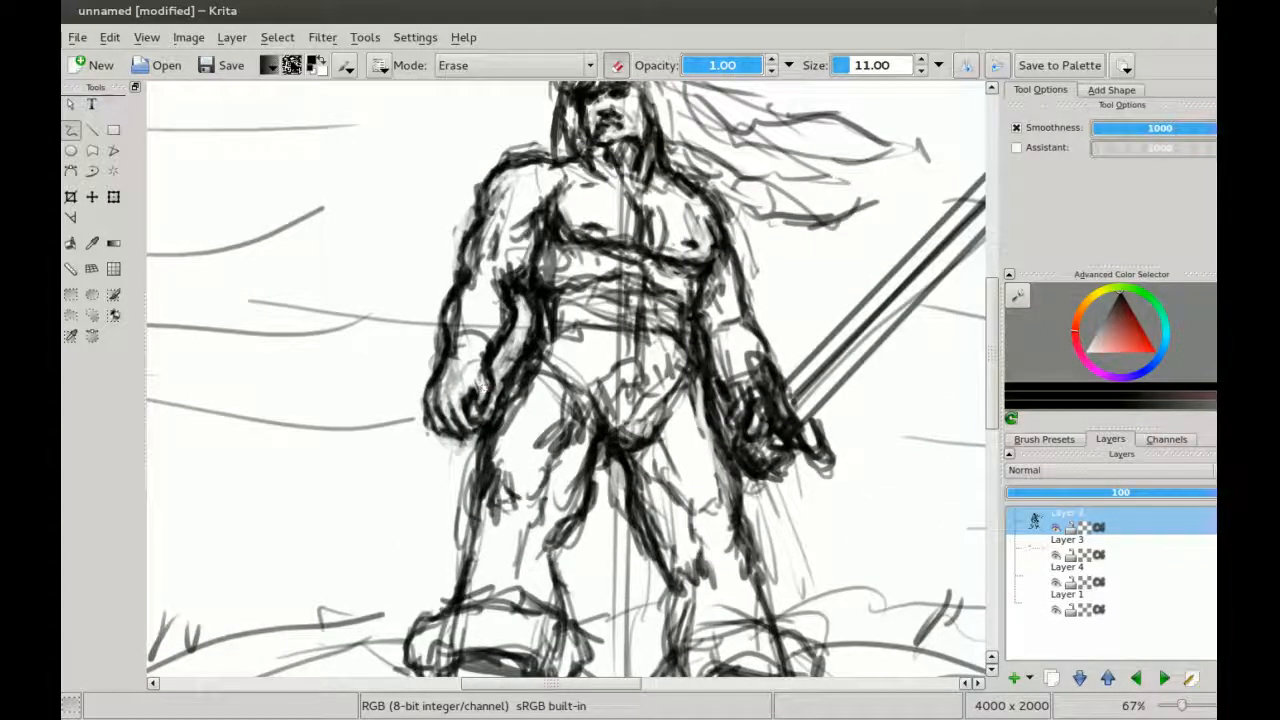
pyautogui.press('e')
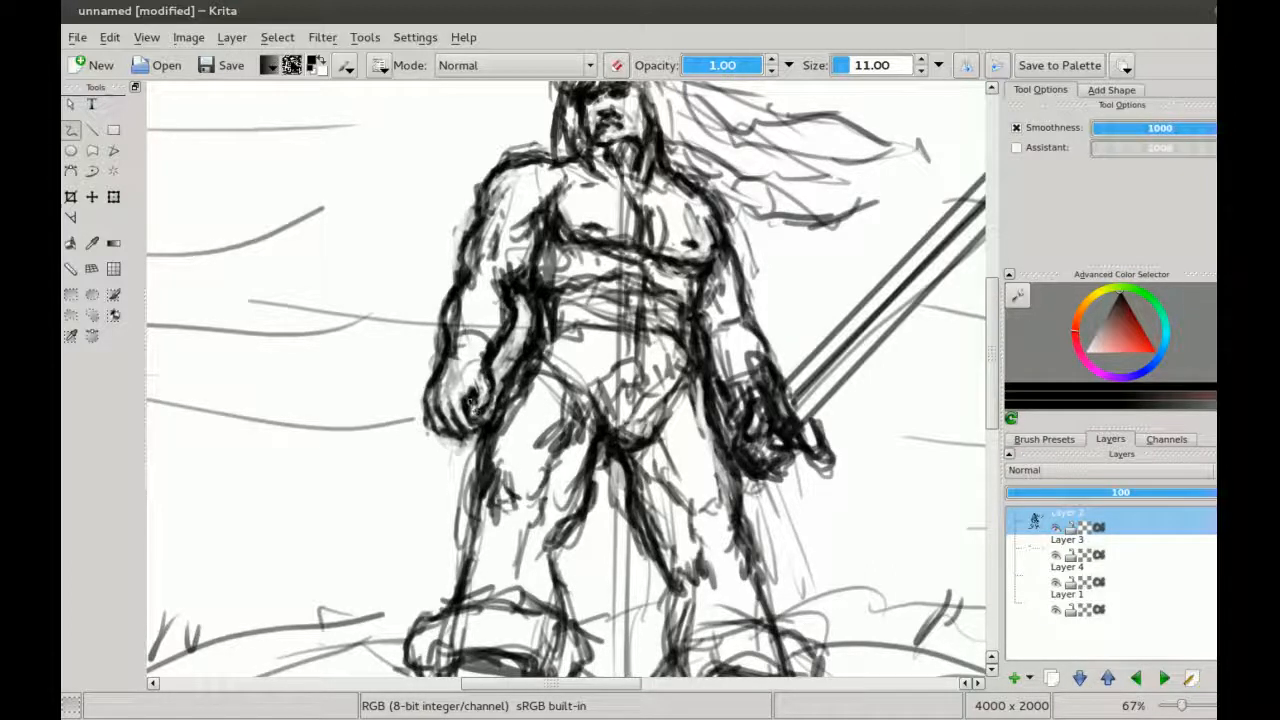
pyautogui.moveTo(478, 412); pyautogui.dragTo(467, 390)
pyautogui.press('e')
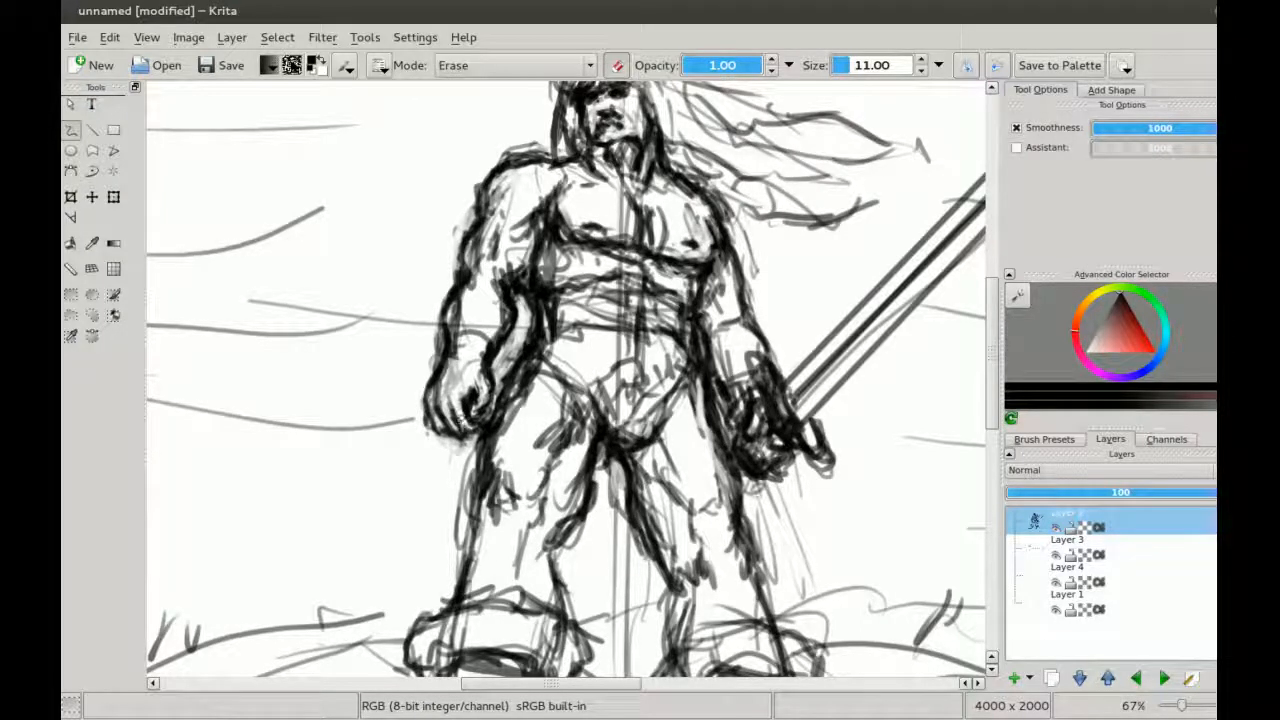
pyautogui.press('e')
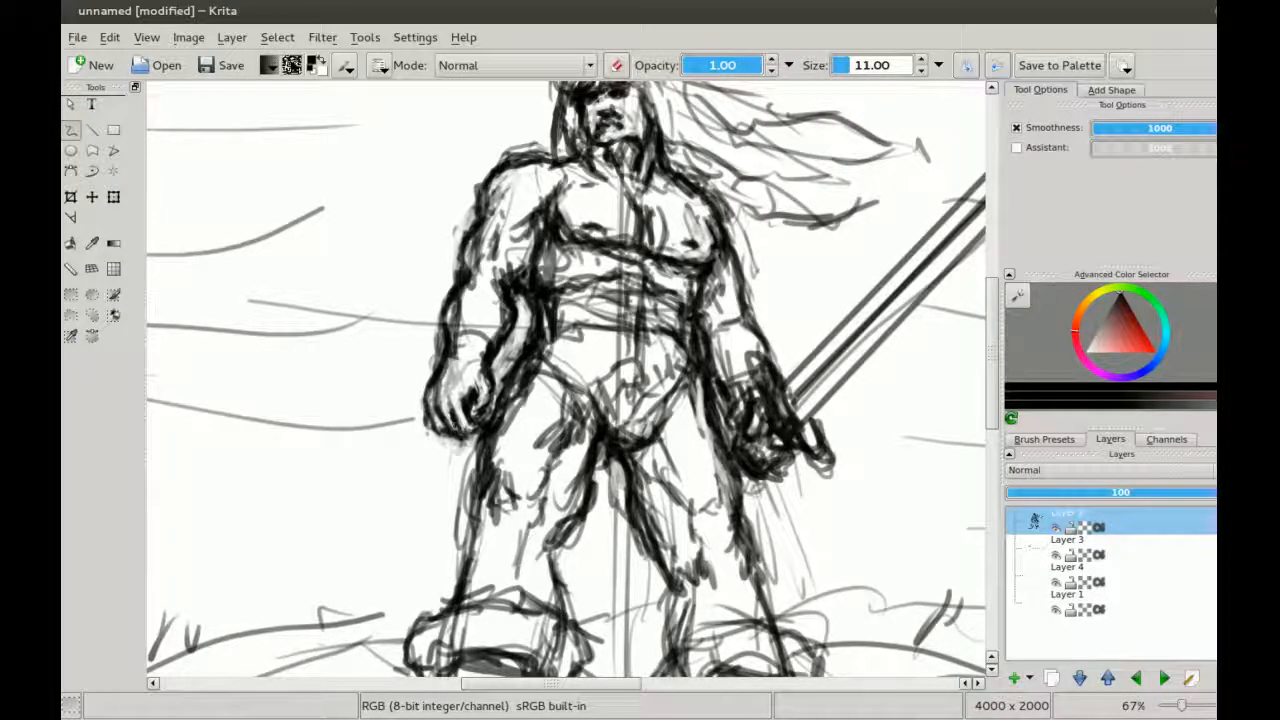
pyautogui.moveTo(444, 410)
pyautogui.mouseDown()
pyautogui.moveTo(442, 434)
pyautogui.moveTo(427, 428)
pyautogui.mouseUp()
pyautogui.hotkey('ctrl', '-')
pyautogui.hotkey('ctrl', '-')
pyautogui.moveTo(491, 341); pyautogui.dragTo(481, 369)
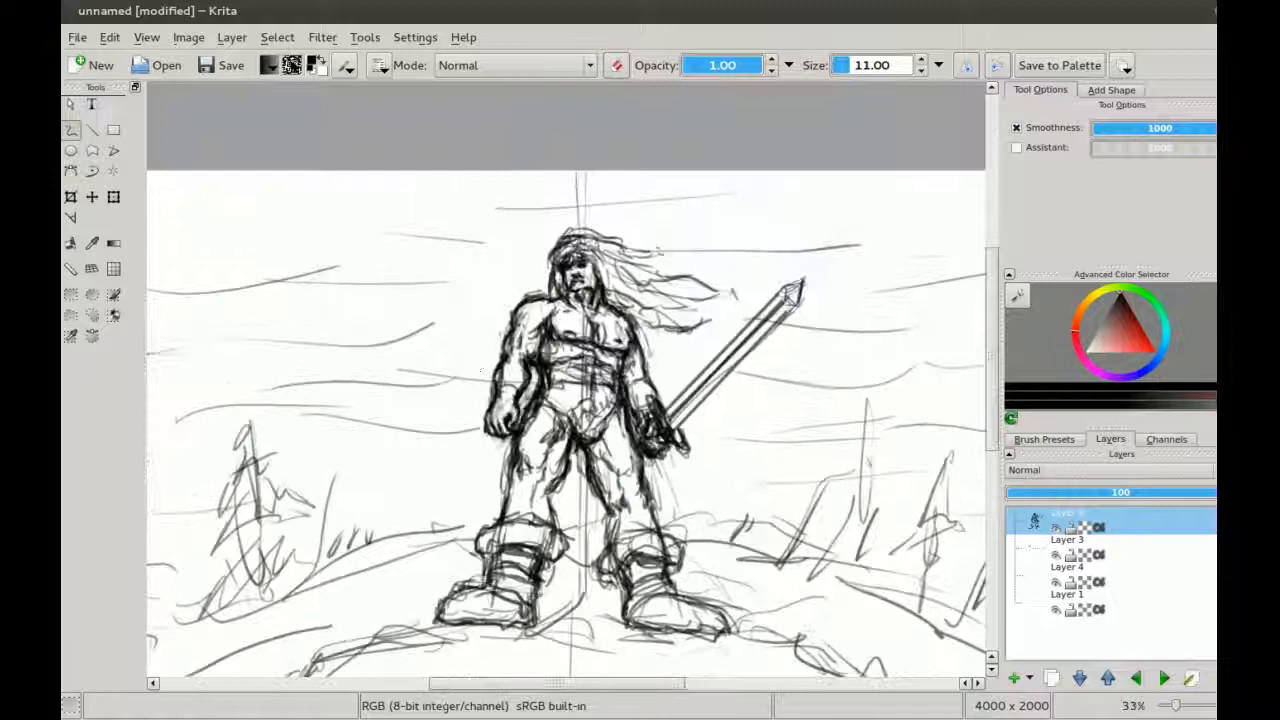
# Step: Add muscle contour lines to both arms, strengthening the upper arm and forearm of the empty-handed side
pyautogui.hotkey('ctrl', '+')
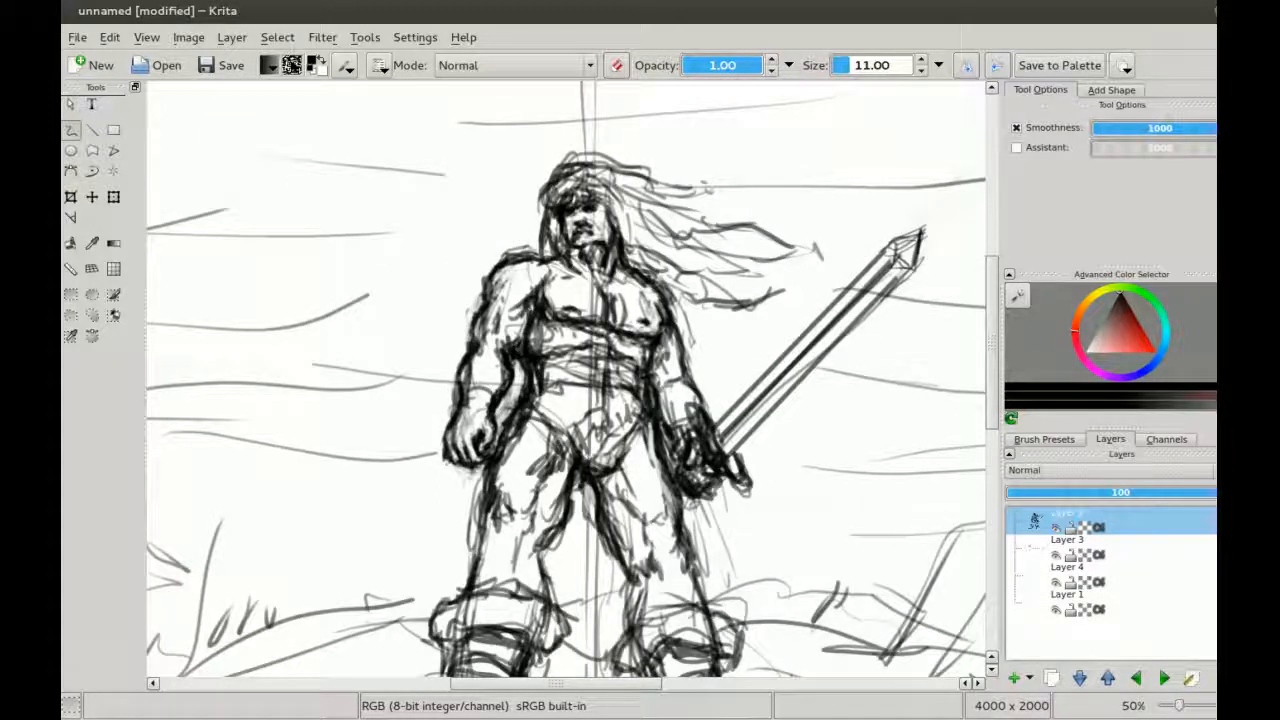
pyautogui.moveTo(533, 298); pyautogui.dragTo(515, 344)
pyautogui.moveTo(671, 325); pyautogui.dragTo(672, 375)
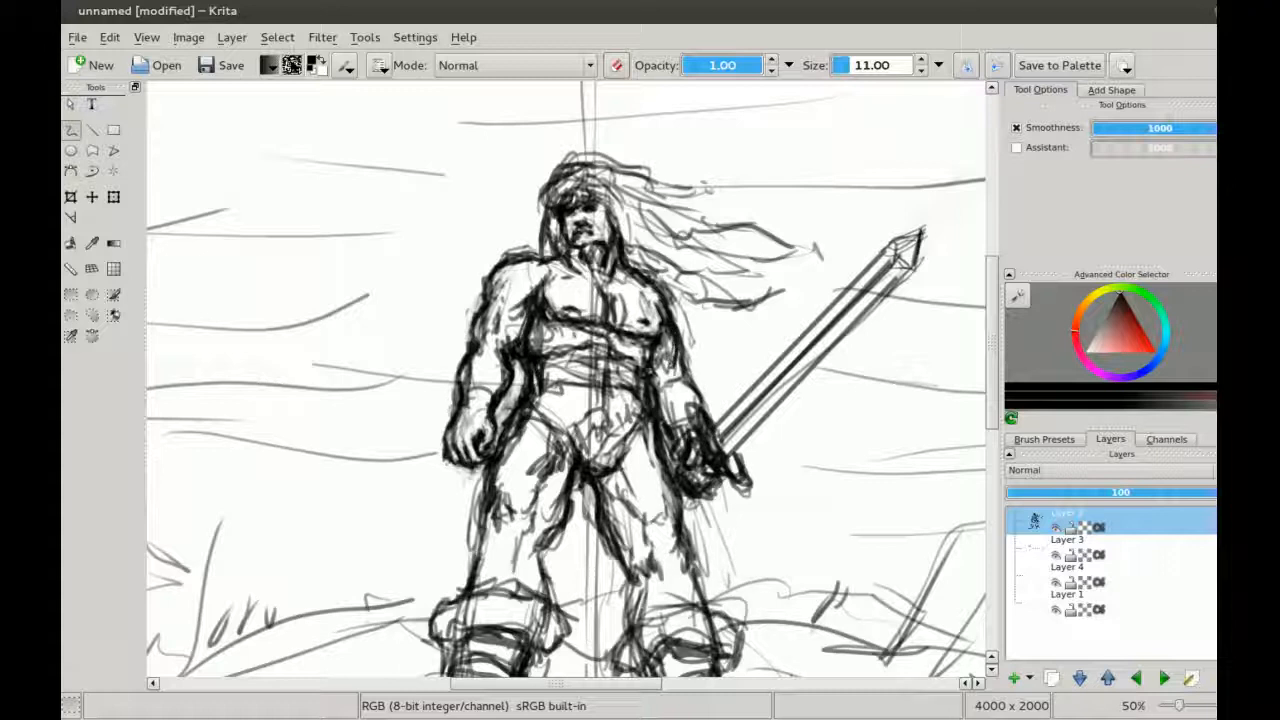
pyautogui.moveTo(502, 303)
pyautogui.mouseDown()
pyautogui.moveTo(491, 340)
pyautogui.moveTo(476, 342)
pyautogui.mouseUp()
pyautogui.press('e')
pyautogui.press('e')
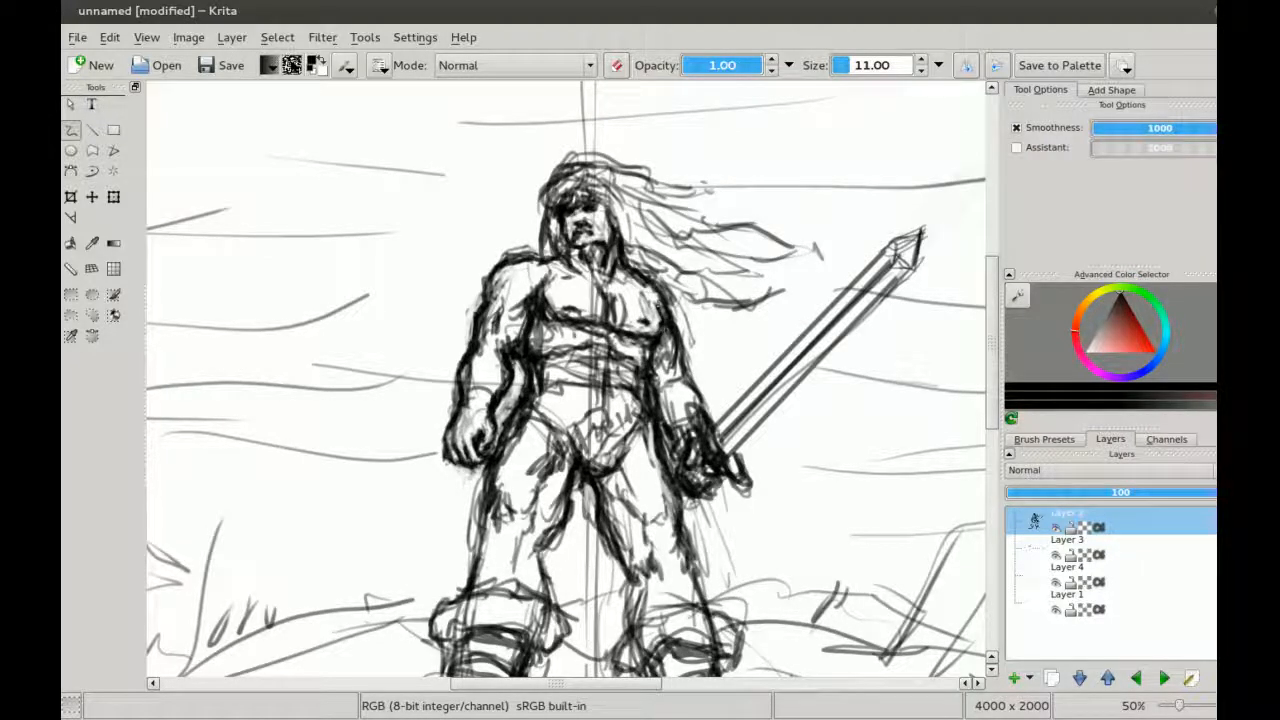
pyautogui.moveTo(662, 308); pyautogui.dragTo(642, 356)
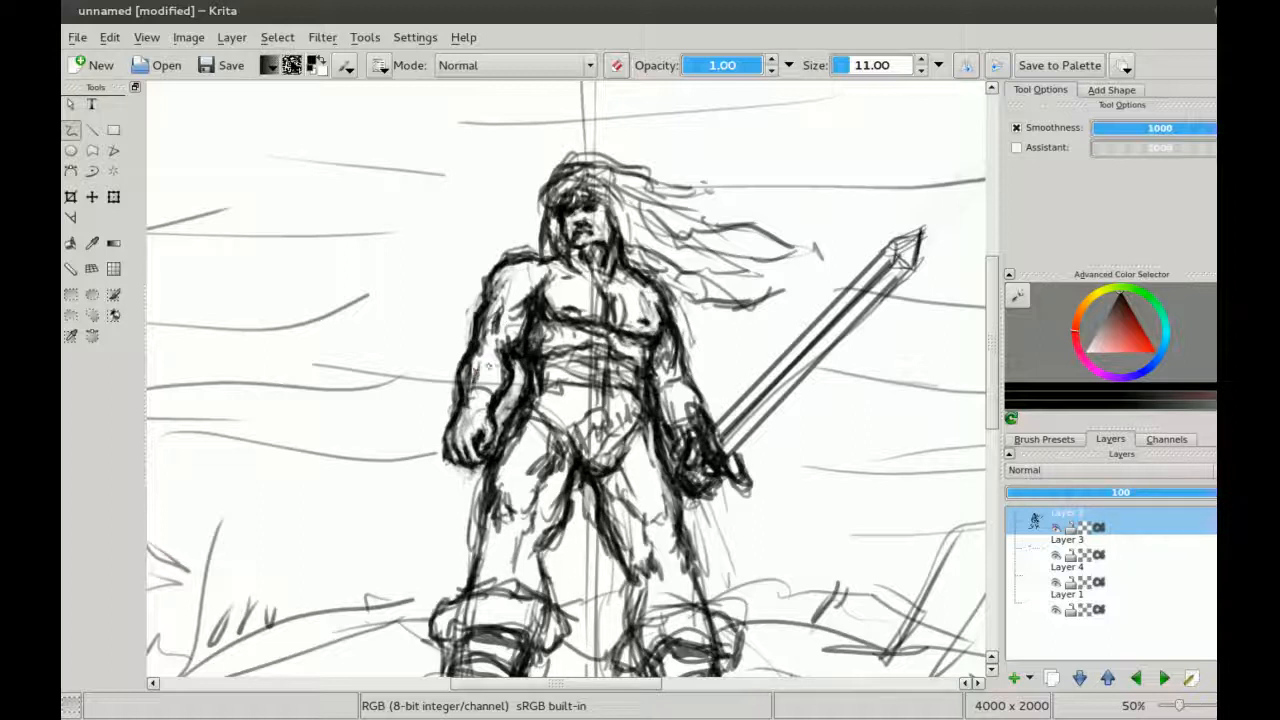
# Step: Sketch muscle lines on both thighs and erase stray marks on the sword-side thigh
pyautogui.scroll(-2, 545, 370)
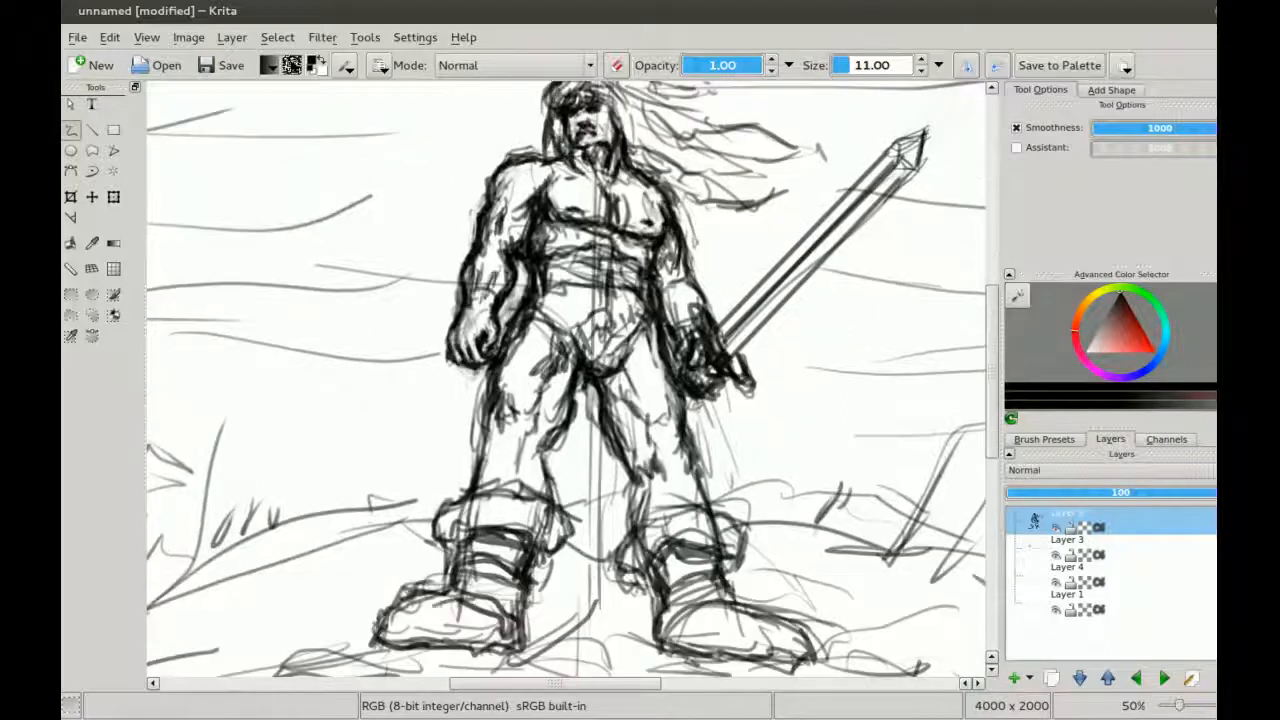
pyautogui.moveTo(530, 370); pyautogui.dragTo(538, 398)
pyautogui.moveTo(660, 402)
pyautogui.mouseDown()
pyautogui.moveTo(658, 446)
pyautogui.moveTo(632, 444)
pyautogui.mouseUp()
pyautogui.press('e')
pyautogui.moveTo(632, 390)
pyautogui.mouseDown()
pyautogui.moveTo(636, 434)
pyautogui.moveTo(648, 436)
pyautogui.mouseUp()
pyautogui.press('e')
# Step: Build up the thigh muscles with denser contour and shading strokes down to the knees
pyautogui.moveTo(500, 394); pyautogui.dragTo(508, 420)
pyautogui.moveTo(550, 390); pyautogui.dragTo(526, 416)
pyautogui.moveTo(548, 380)
pyautogui.mouseDown()
pyautogui.moveTo(524, 422)
pyautogui.moveTo(508, 398)
pyautogui.mouseUp()
pyautogui.moveTo(532, 350); pyautogui.dragTo(512, 394)
pyautogui.moveTo(666, 394)
pyautogui.mouseDown()
pyautogui.moveTo(652, 436)
pyautogui.moveTo(628, 440)
pyautogui.mouseUp()
pyautogui.moveTo(648, 414); pyautogui.dragTo(622, 436)
pyautogui.moveTo(616, 390); pyautogui.dragTo(610, 466)
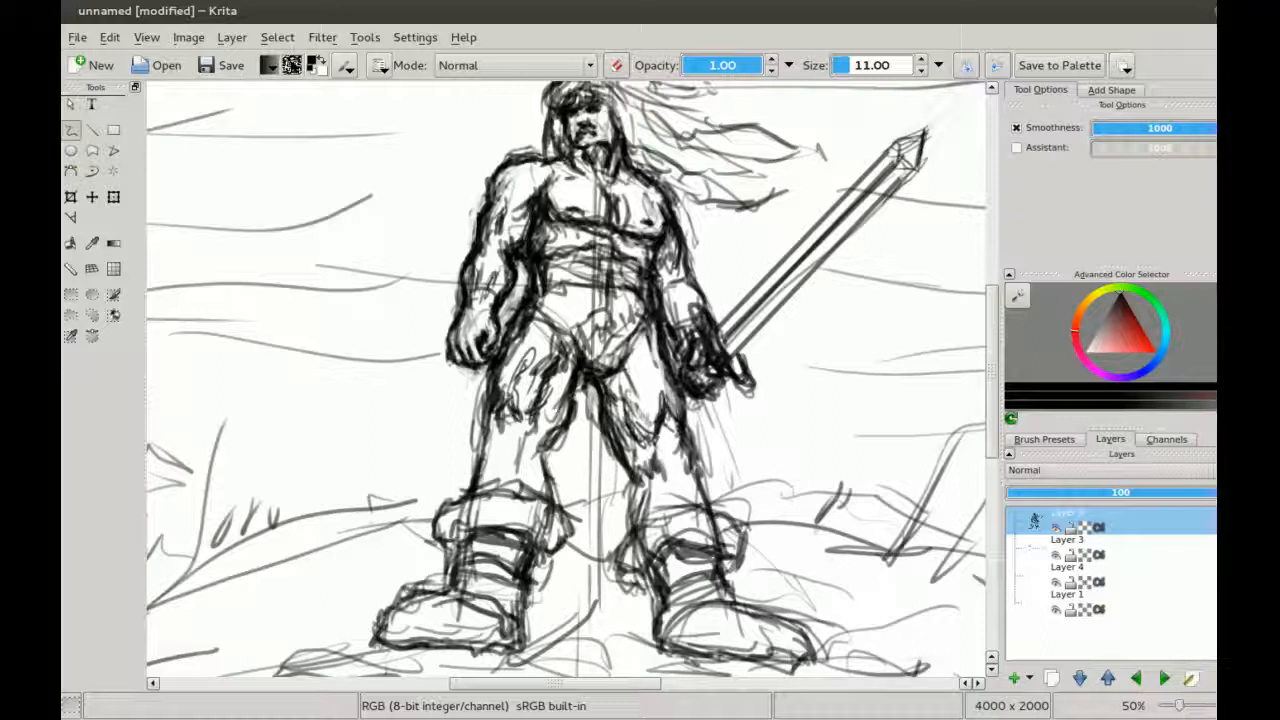
# Step: Darken the edges of the loincloth along both hips, cleaning up with the eraser between strokes
pyautogui.hotkey('ctrl', '-')
pyautogui.hotkey('ctrl', '-')
pyautogui.hotkey('ctrl', '+')
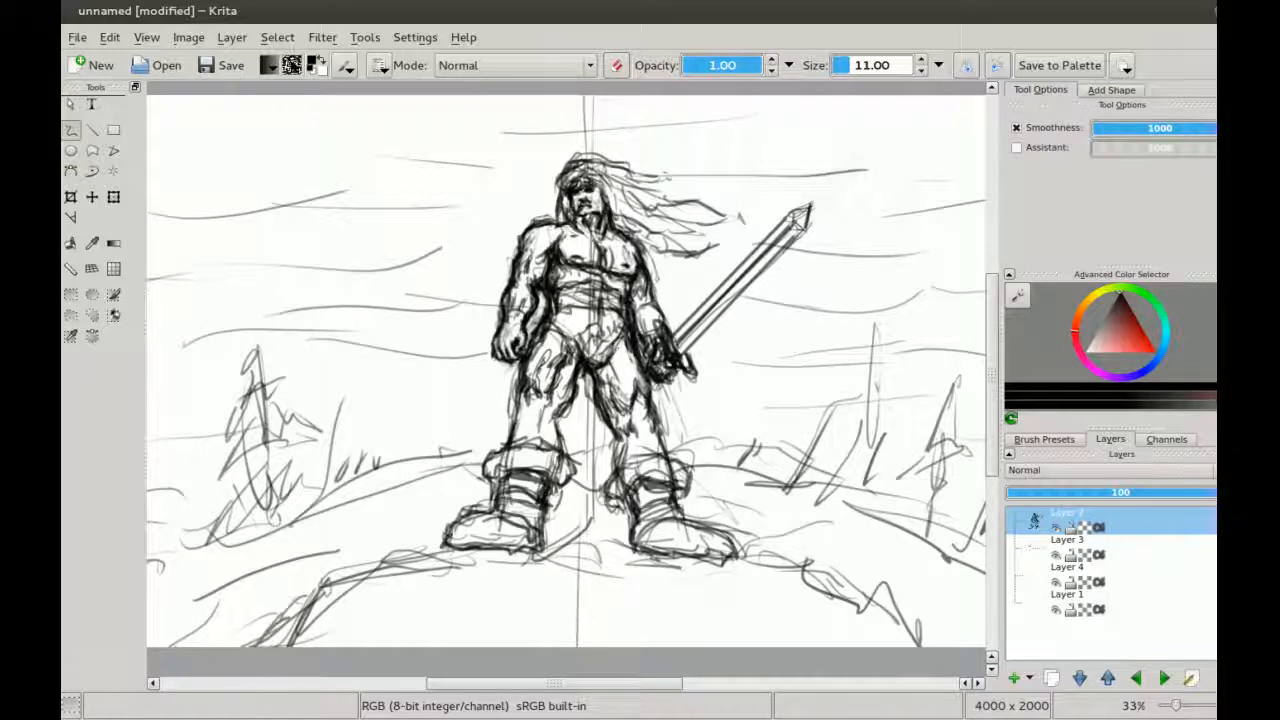
pyautogui.moveTo(554, 324); pyautogui.dragTo(582, 358)
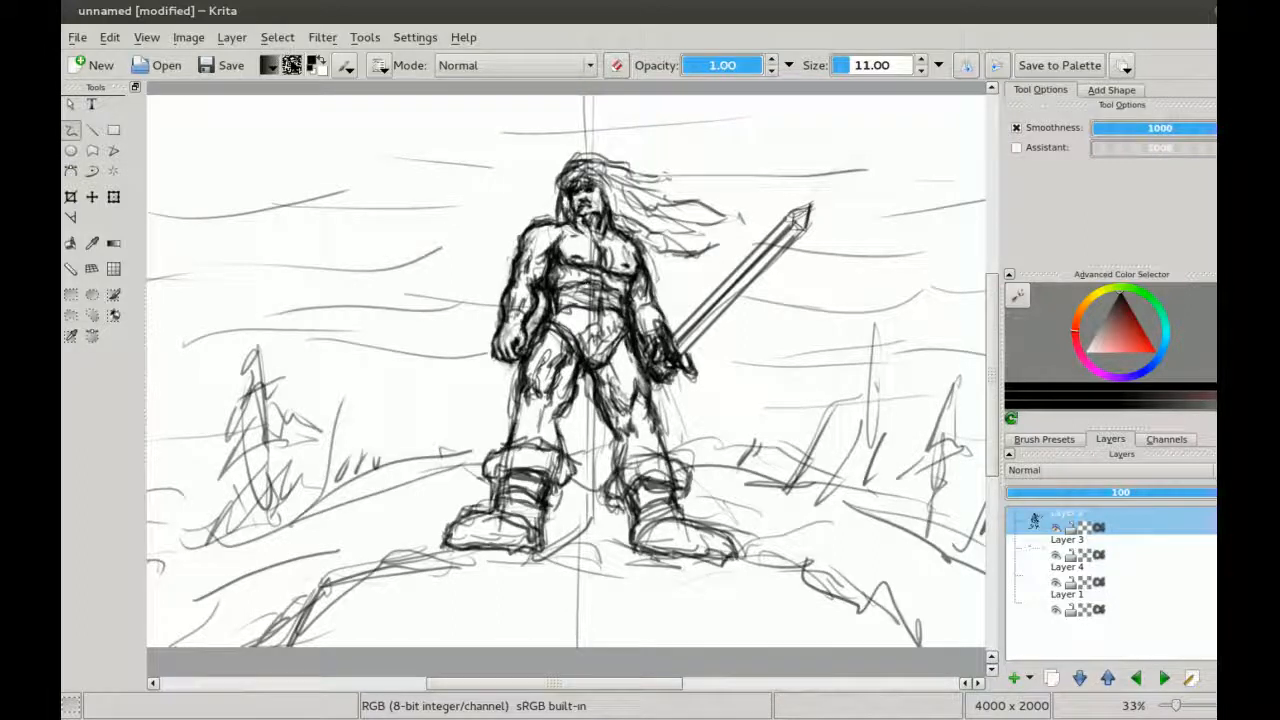
pyautogui.press('e')
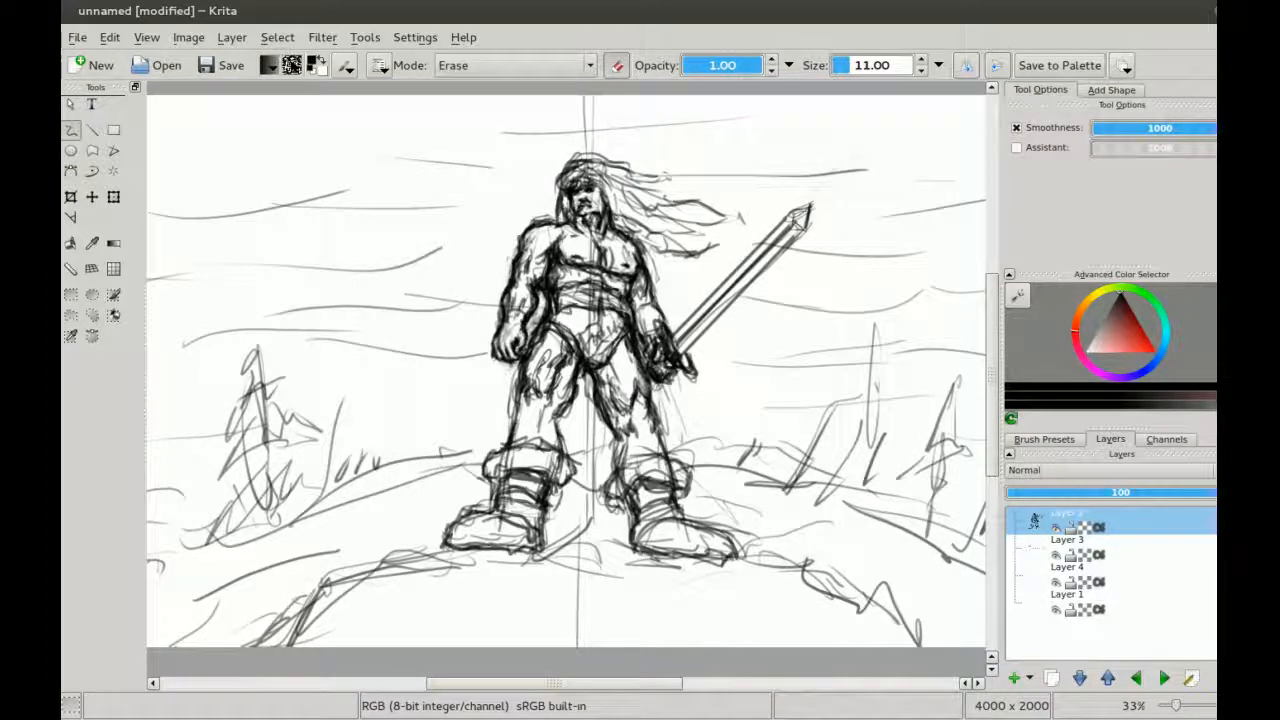
pyautogui.press('e')
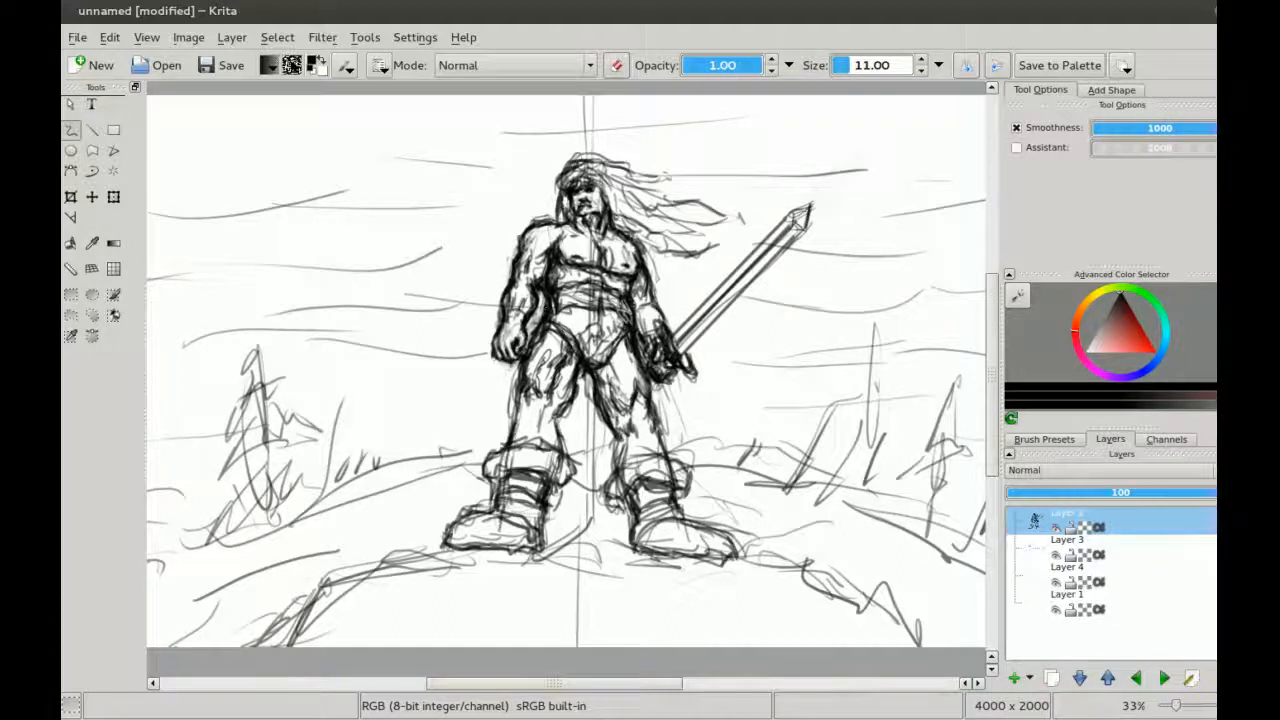
pyautogui.moveTo(634, 327)
pyautogui.mouseDown()
pyautogui.moveTo(614, 350)
pyautogui.moveTo(626, 314)
pyautogui.mouseUp()
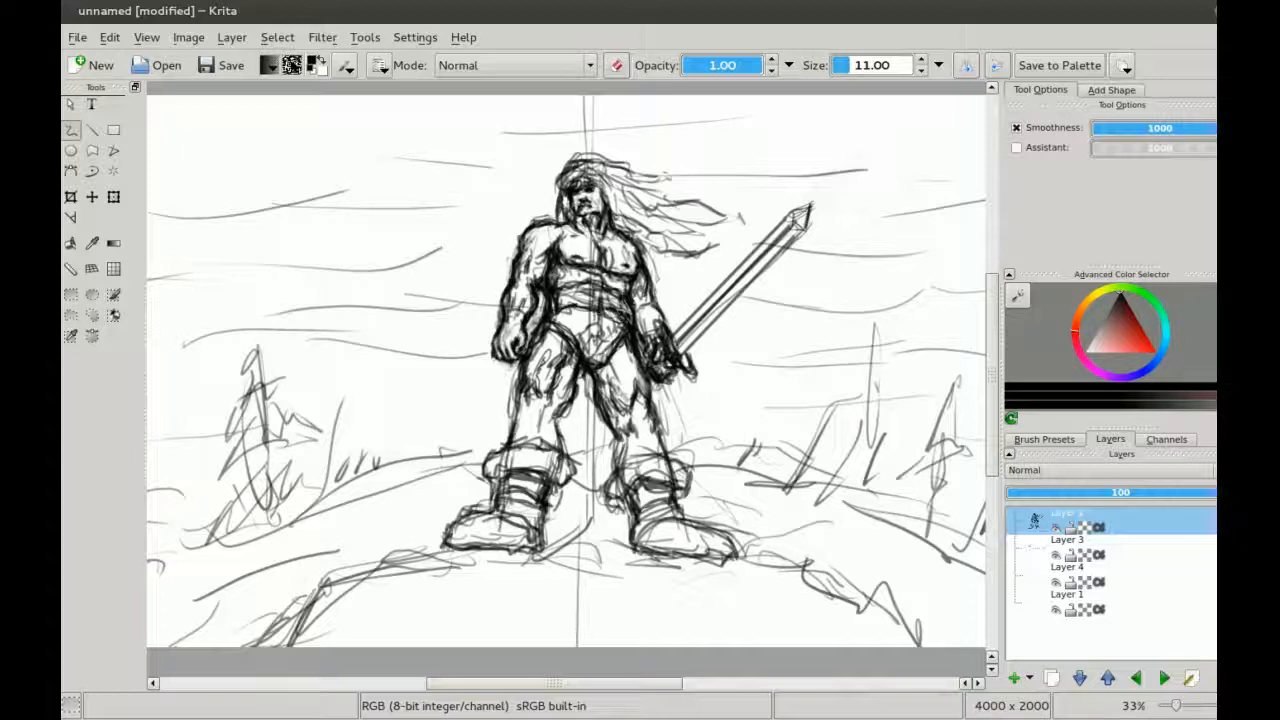
pyautogui.press('e')
pyautogui.press('e')
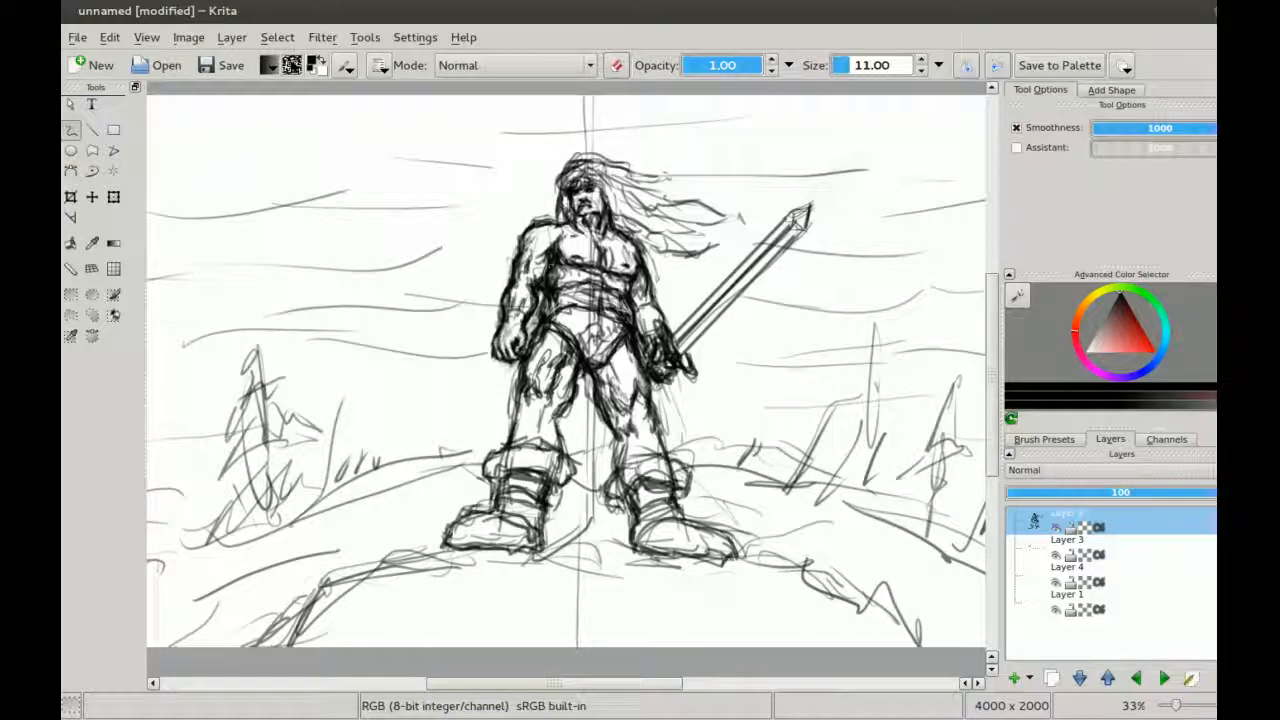
# Step: Set the brush size to 31, clean out stray lines inside the loincloth and shade its sword-side edge
pyautogui.hotkey('ctrl', '-')
pyautogui.hotkey('ctrl', '+')
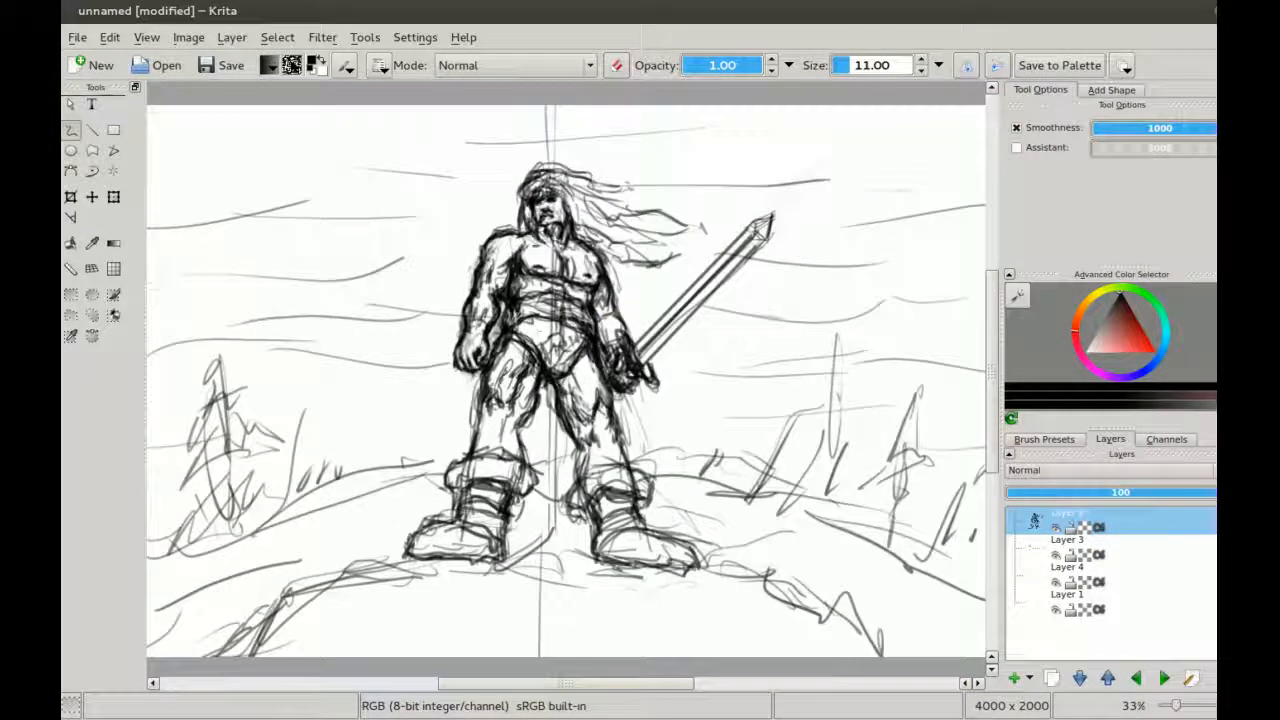
pyautogui.press('e')
pyautogui.press(']')
pyautogui.press(']')
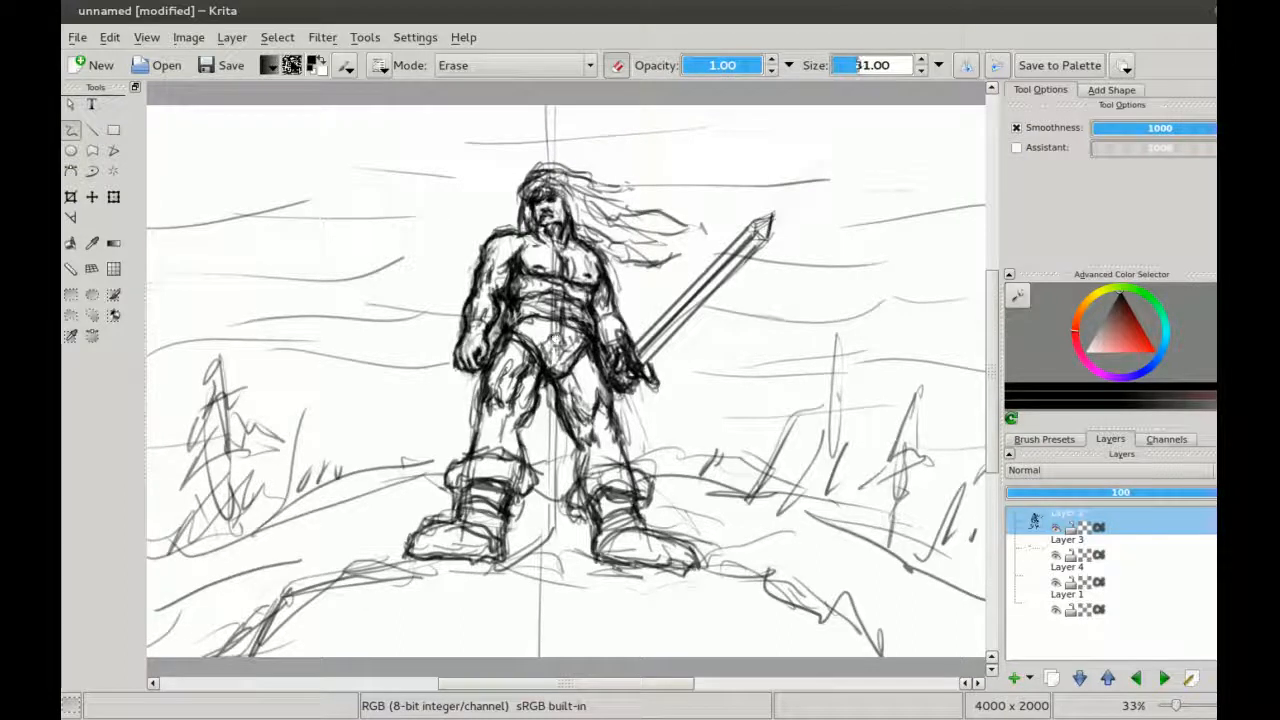
pyautogui.press('e')
pyautogui.moveTo(576, 330); pyautogui.dragTo(580, 350)
pyautogui.press('[')
pyautogui.press('e')
pyautogui.press('e')
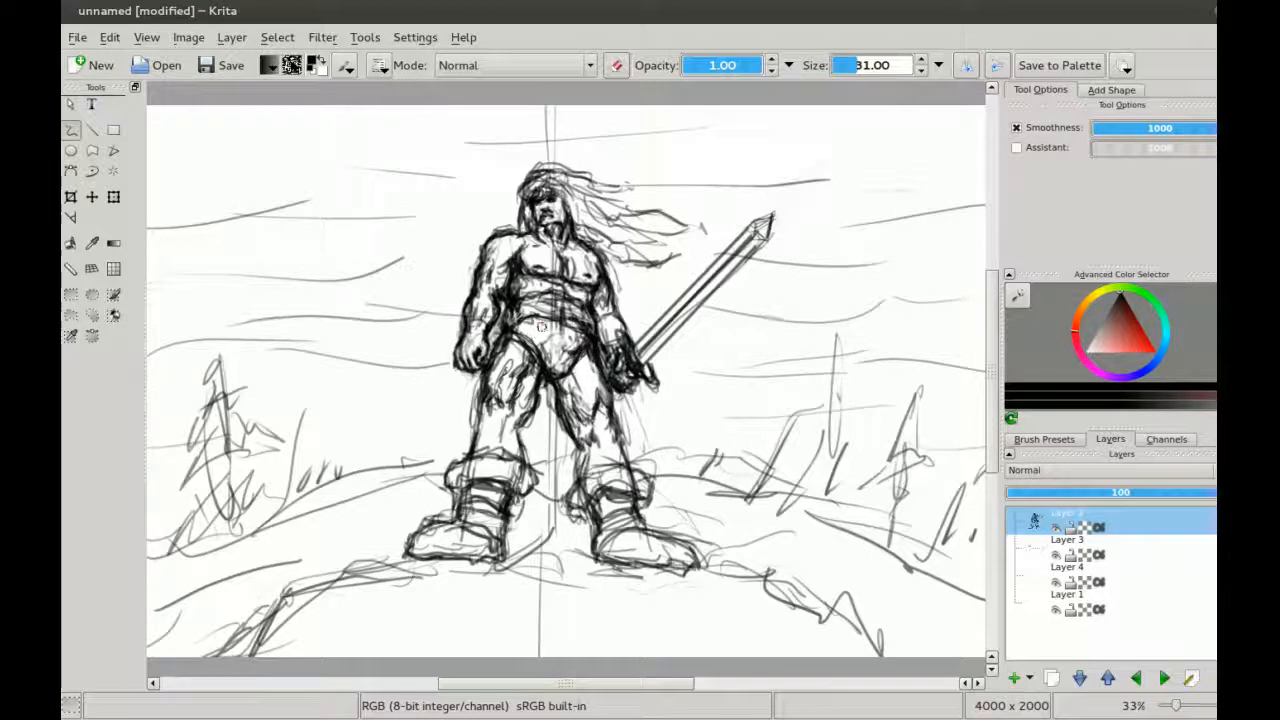
# Step: Paint dark folds beneath the waist of the loincloth and touch them up with the eraser
pyautogui.moveTo(540, 322); pyautogui.dragTo(532, 340)
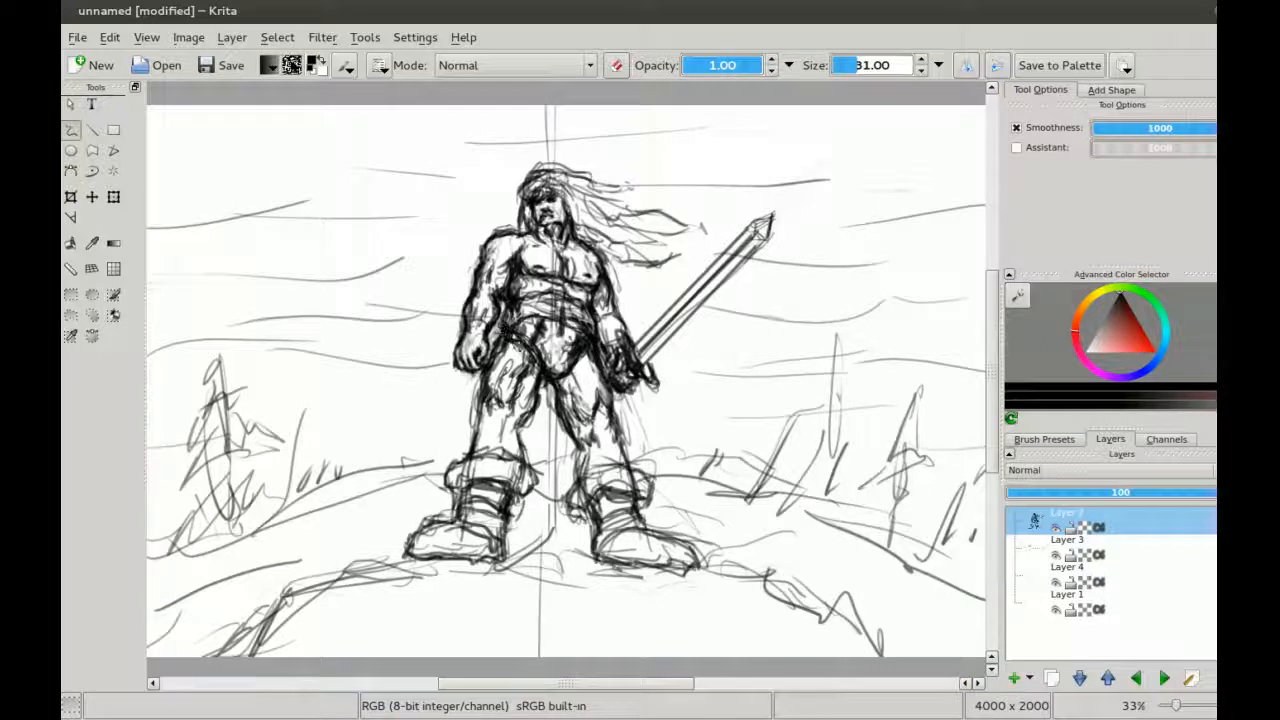
pyautogui.press('-')
pyautogui.press('+')
pyautogui.press('+')
pyautogui.press('e')
pyautogui.press('e')
pyautogui.press('e')
pyautogui.press('e')
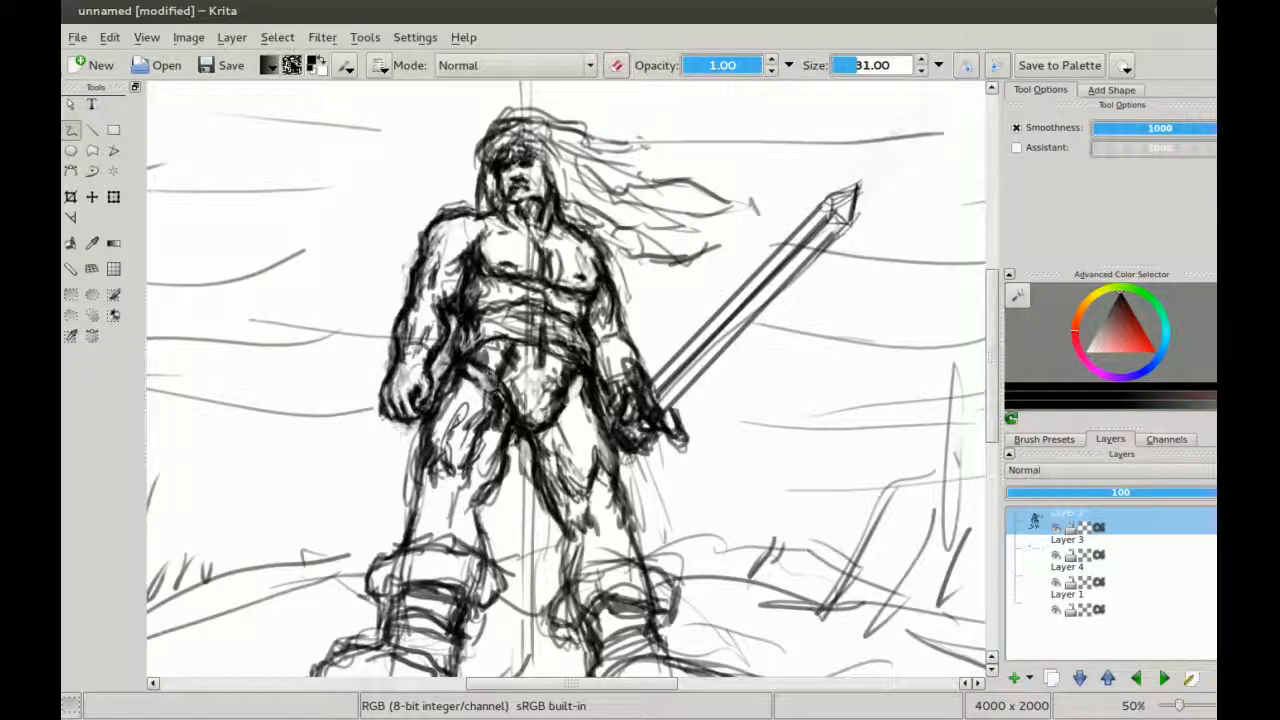
# Step: Touch up the light areas and dark folds of the loincloth, alternating between eraser and brush
pyautogui.press('e')
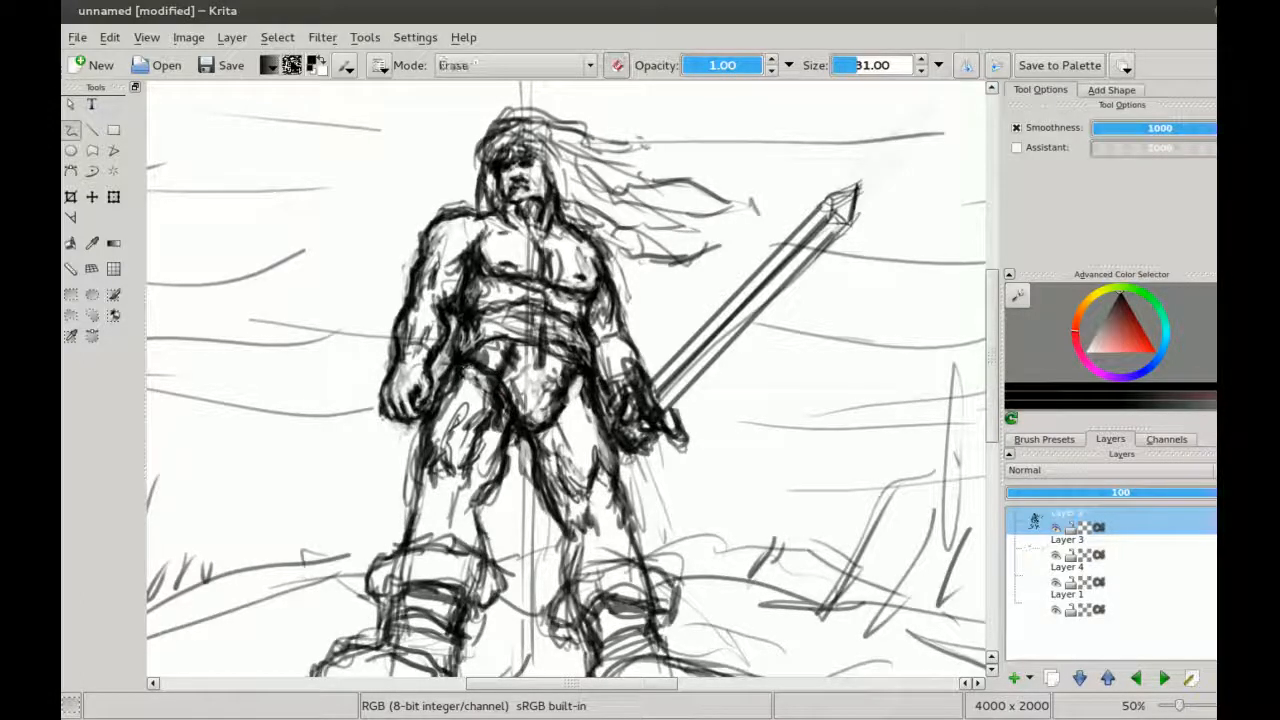
pyautogui.scroll(-2, 528, 382)
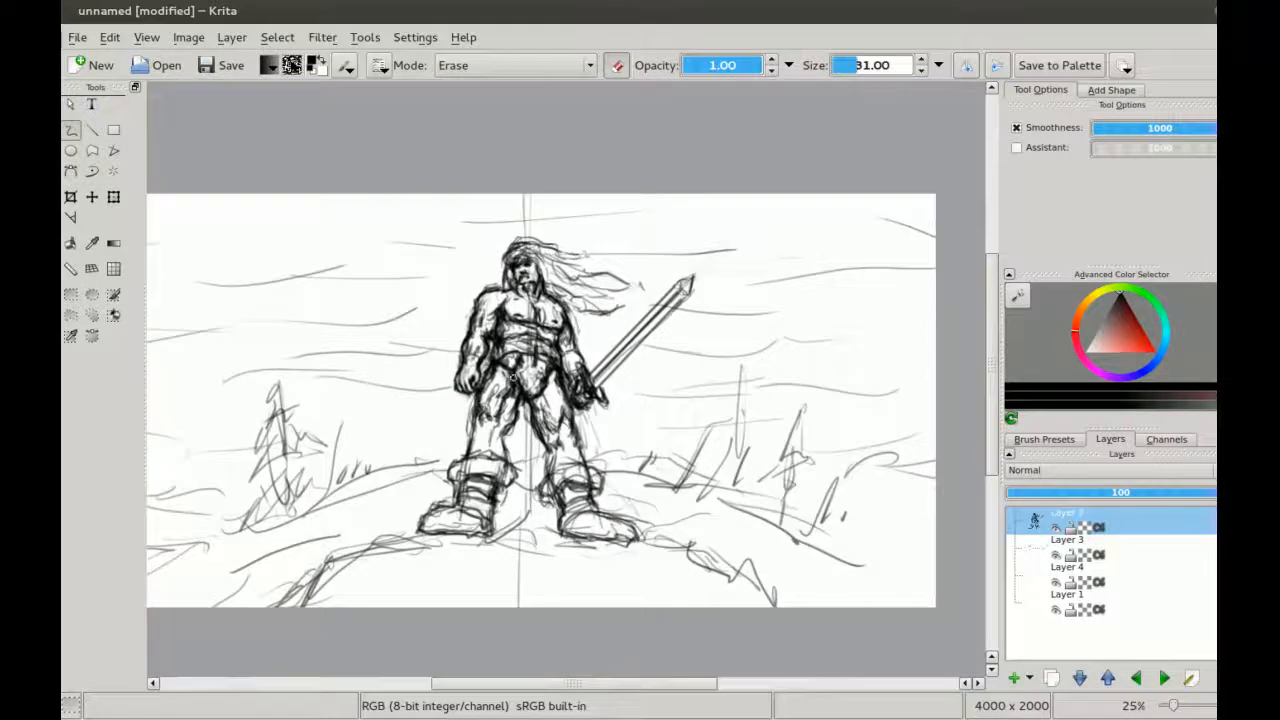
pyautogui.scroll(1, 516, 376)
pyautogui.press('e')
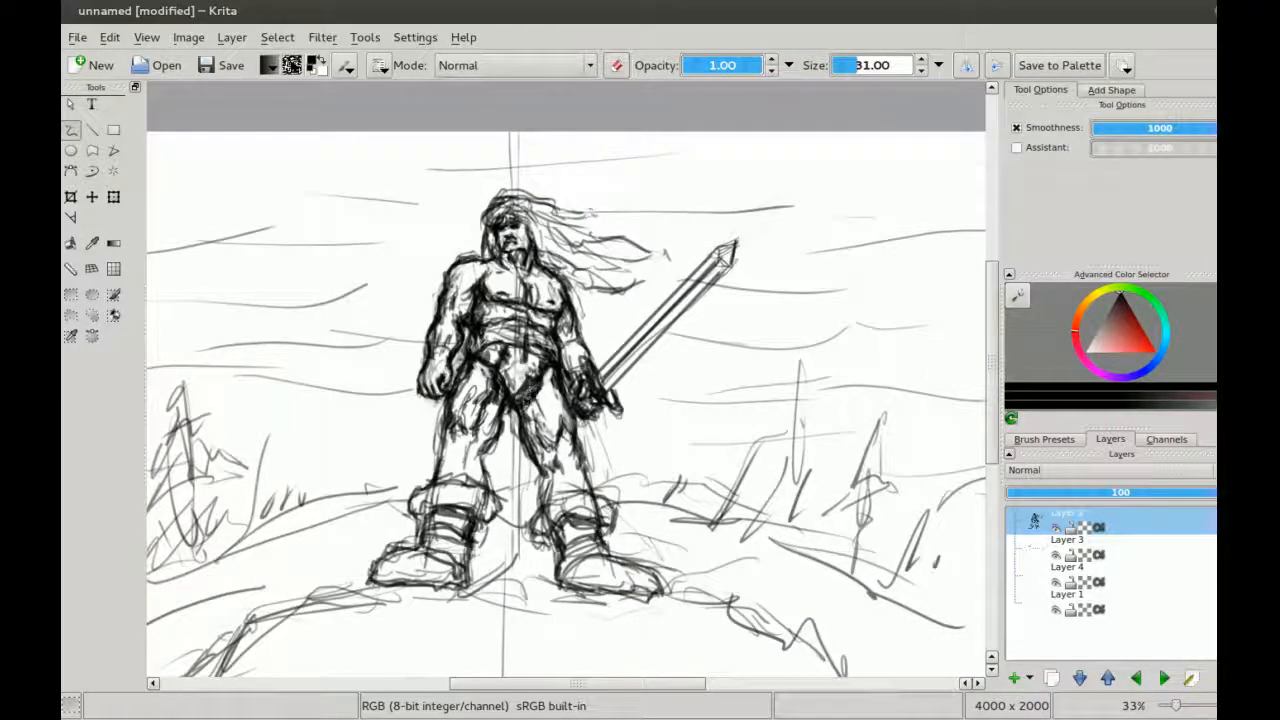
pyautogui.press('e')
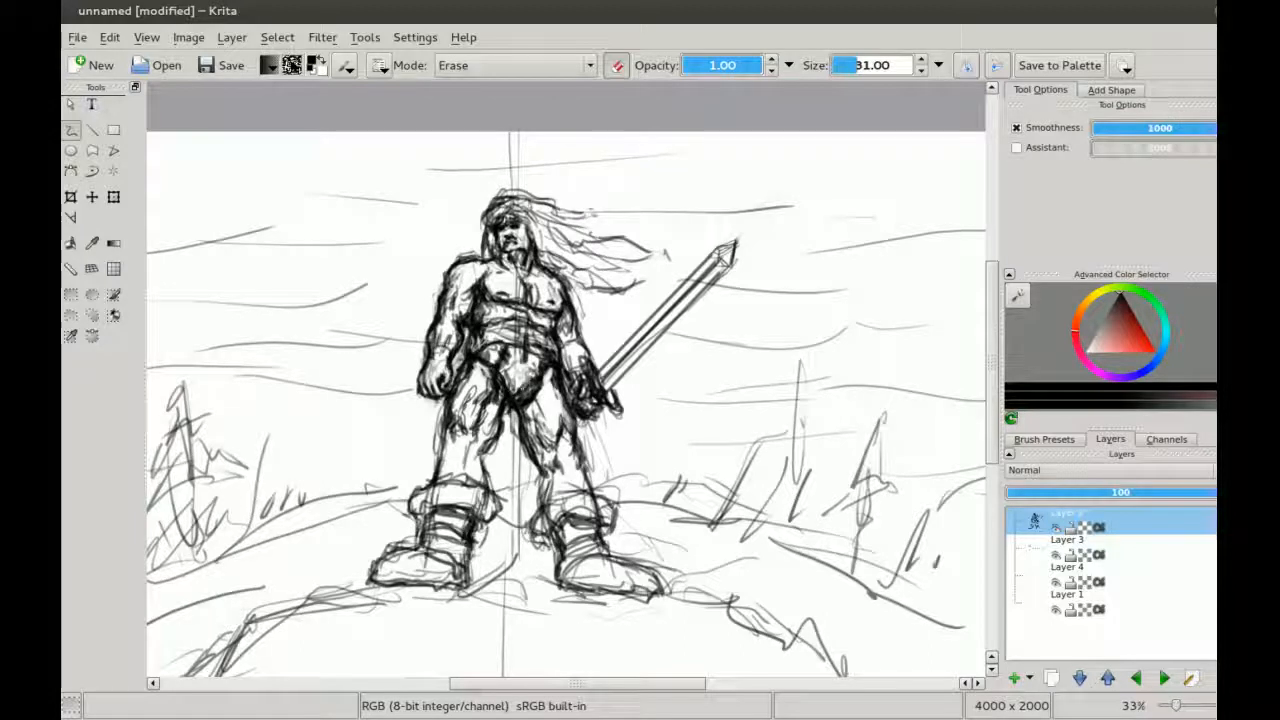
pyautogui.press('e')
pyautogui.press('e')
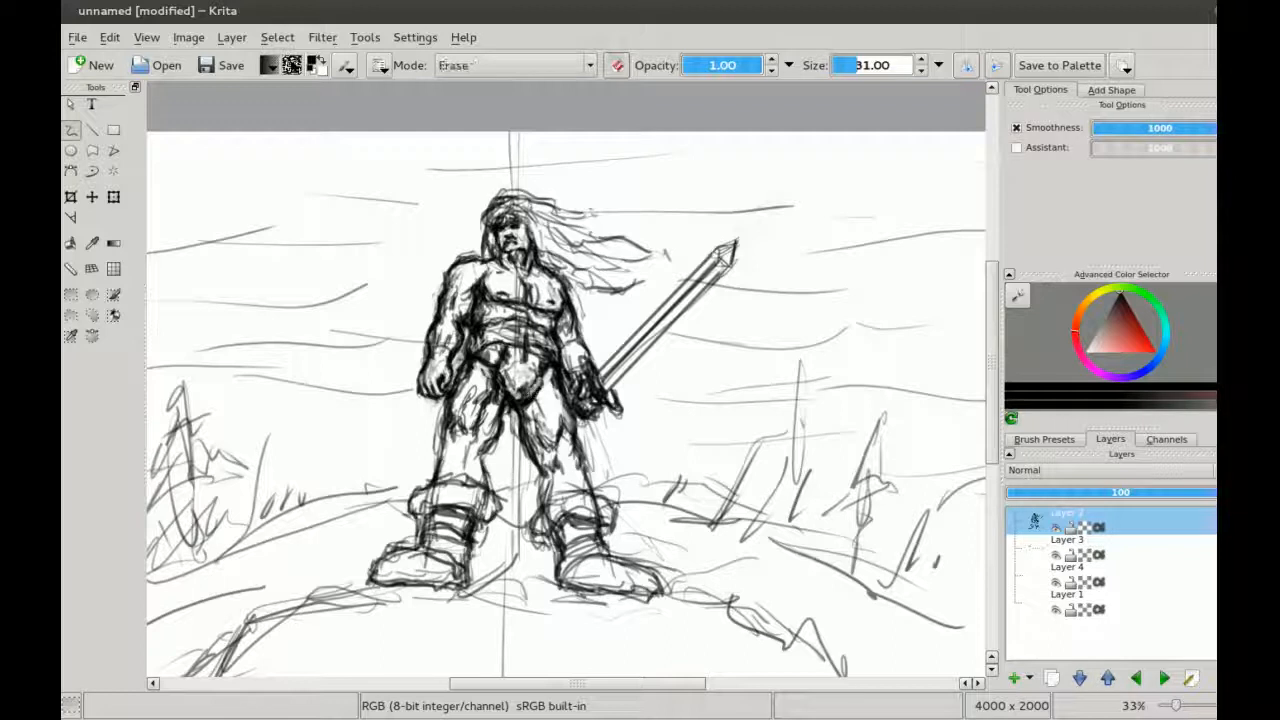
pyautogui.press('e')
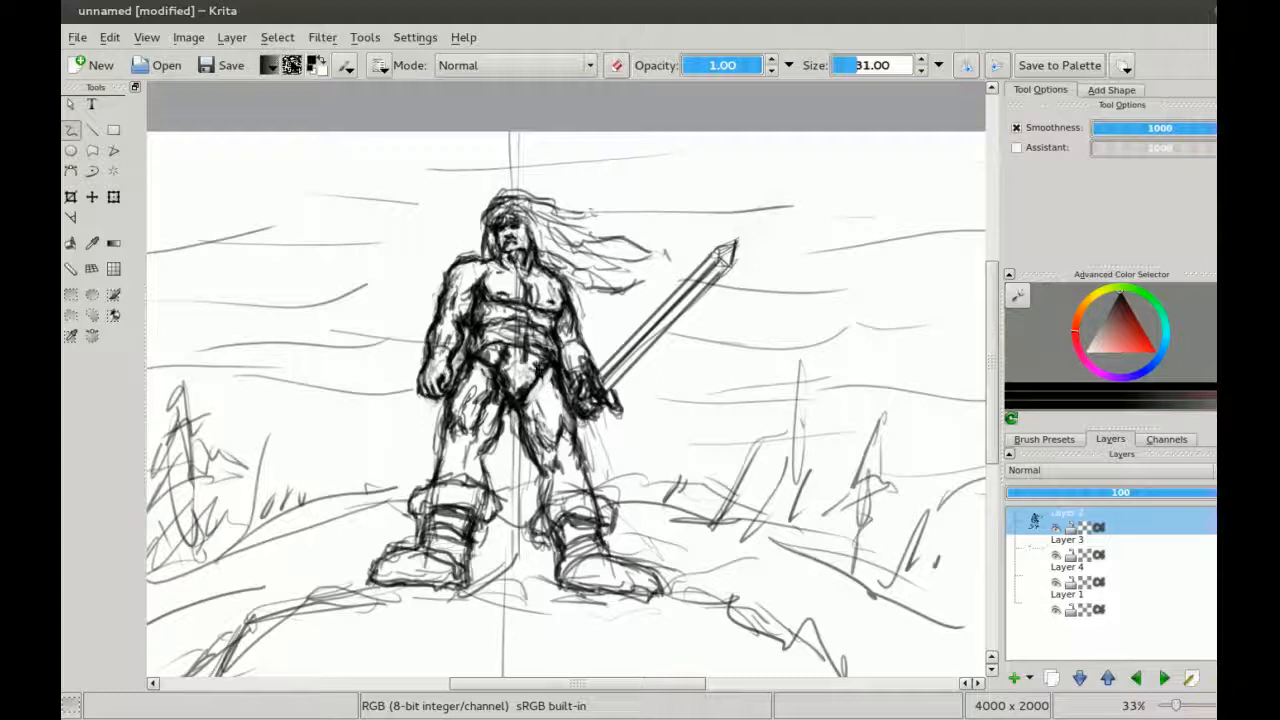
# Step: Darken the contours of the waist, hips and the shoulder opposite the sword
pyautogui.hotkey('ctrl', '-')
pyautogui.hotkey('ctrl', '+')
pyautogui.moveTo(466, 336)
pyautogui.mouseDown()
pyautogui.moveTo(484, 374)
pyautogui.moveTo(498, 345)
pyautogui.moveTo(494, 388)
pyautogui.moveTo(524, 348)
pyautogui.mouseUp()
pyautogui.moveTo(488, 376)
pyautogui.mouseDown()
pyautogui.moveTo(496, 388)
pyautogui.moveTo(582, 376)
pyautogui.mouseUp()
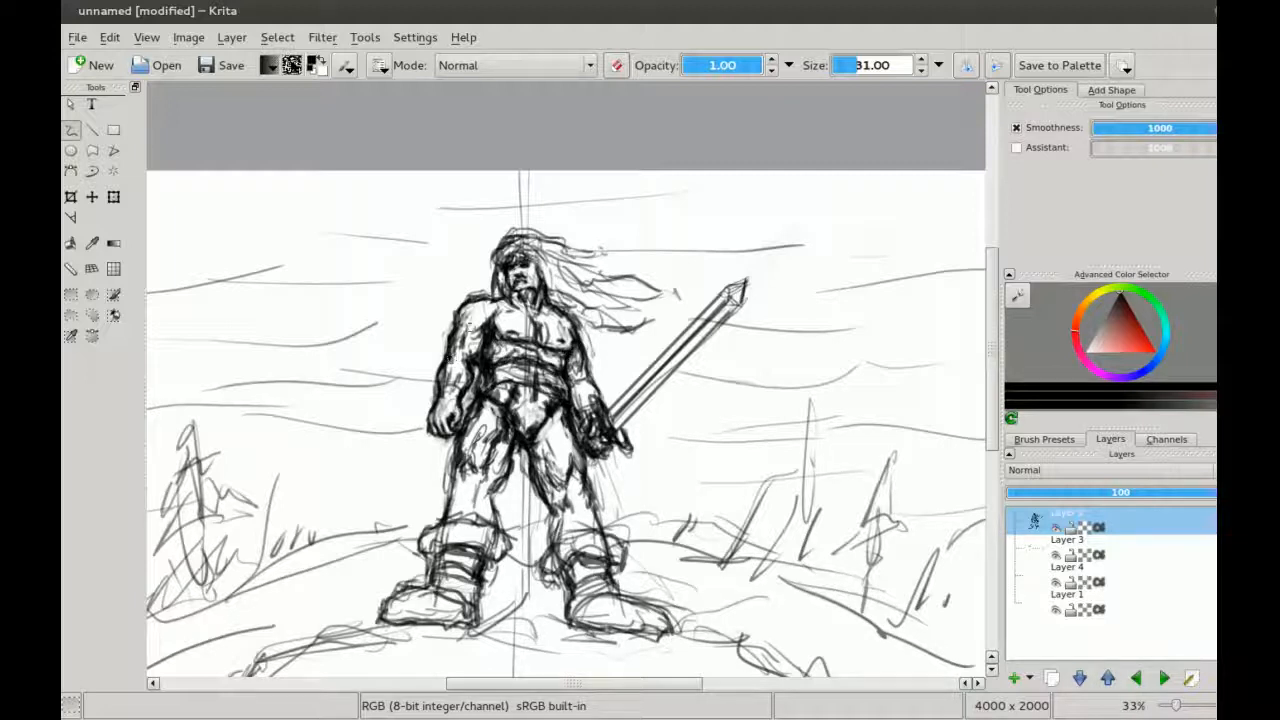
pyautogui.moveTo(484, 318); pyautogui.dragTo(510, 298)
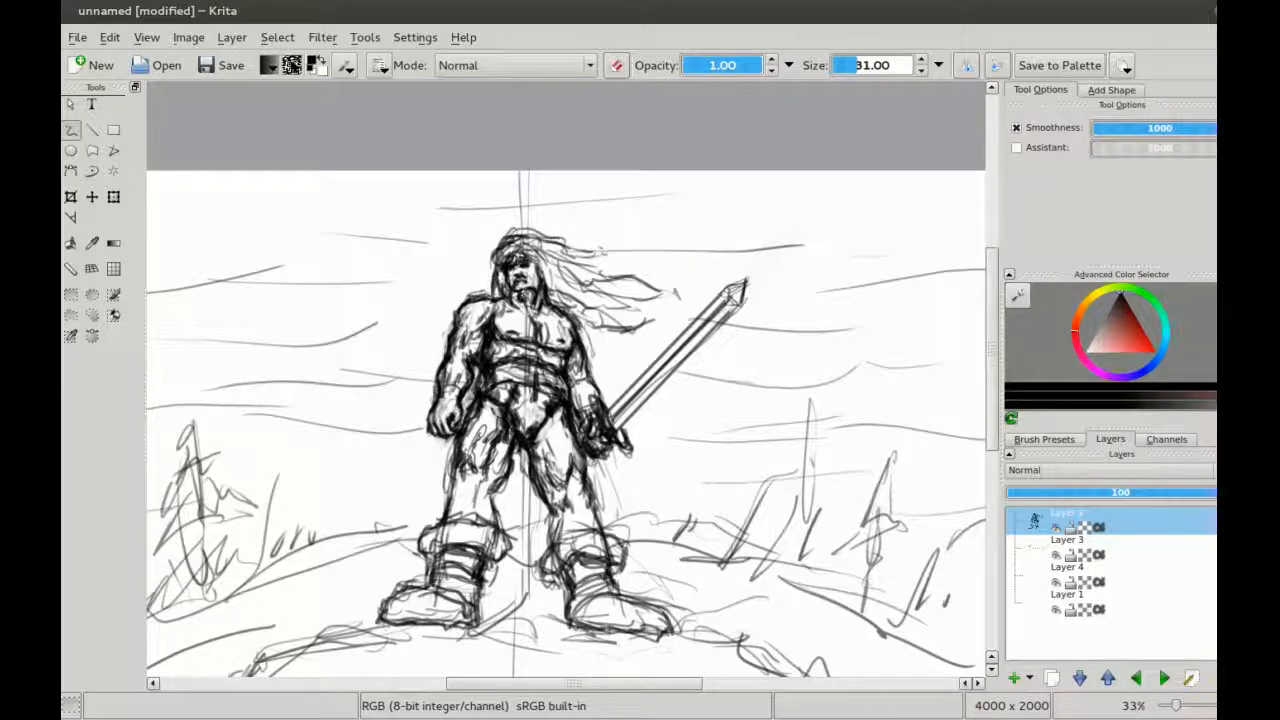
# Step: Add dark strands to the blowing hair from the crown and neck toward the tips
pyautogui.moveTo(544, 262)
pyautogui.mouseDown()
pyautogui.moveTo(560, 300)
pyautogui.moveTo(604, 332)
pyautogui.moveTo(640, 330)
pyautogui.mouseUp()
pyautogui.moveTo(548, 296); pyautogui.dragTo(596, 318)
pyautogui.moveTo(522, 234); pyautogui.dragTo(604, 282)
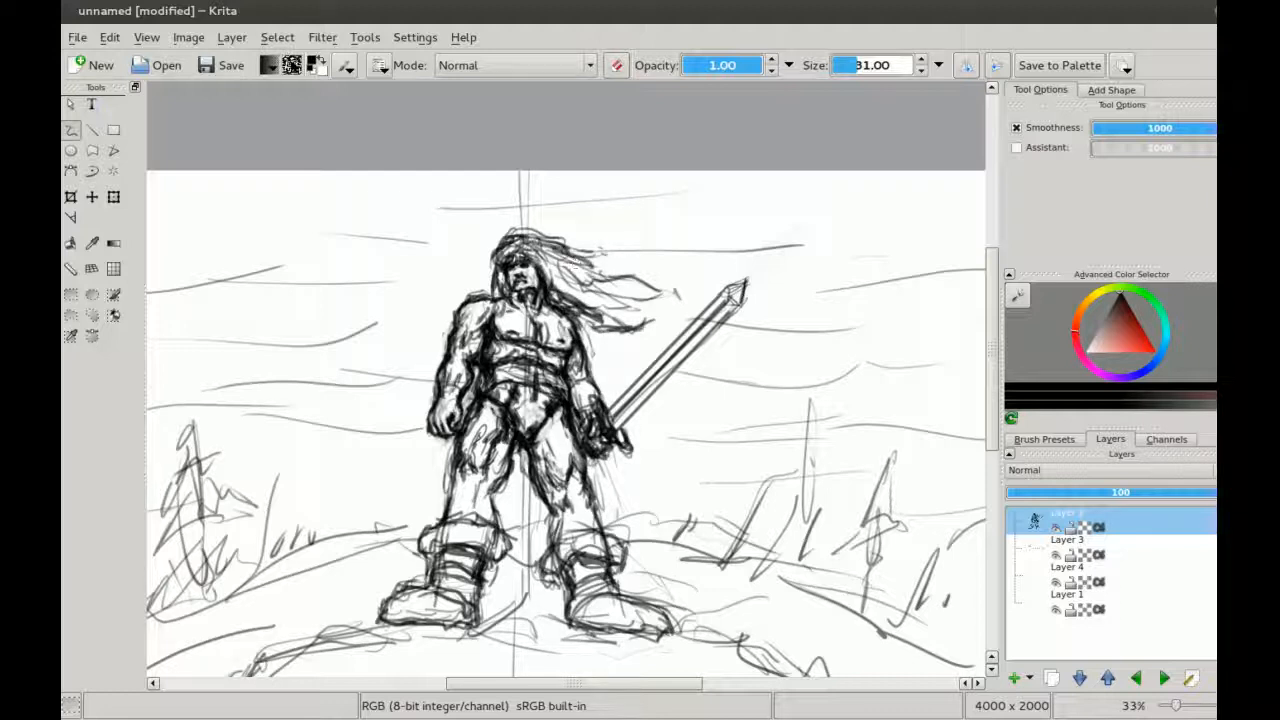
# Step: Erase stray lines around the head and the shoulder opposite the sword, and set the brush size to 11
pyautogui.press('e')
pyautogui.moveTo(526, 232)
pyautogui.mouseDown()
pyautogui.moveTo(484, 160)
pyautogui.moveTo(487, 277)
pyautogui.moveTo(533, 265)
pyautogui.moveTo(475, 259)
pyautogui.moveTo(460, 340)
pyautogui.mouseUp()
pyautogui.scroll(1, 552, 200)
pyautogui.moveTo(476, 288)
pyautogui.mouseDown()
pyautogui.moveTo(496, 264)
pyautogui.moveTo(548, 270)
pyautogui.moveTo(488, 282)
pyautogui.moveTo(524, 280)
pyautogui.moveTo(501, 268)
pyautogui.moveTo(571, 282)
pyautogui.moveTo(548, 270)
pyautogui.moveTo(469, 285)
pyautogui.moveTo(456, 350)
pyautogui.moveTo(500, 288)
pyautogui.mouseUp()
pyautogui.press('[')
pyautogui.press('[')
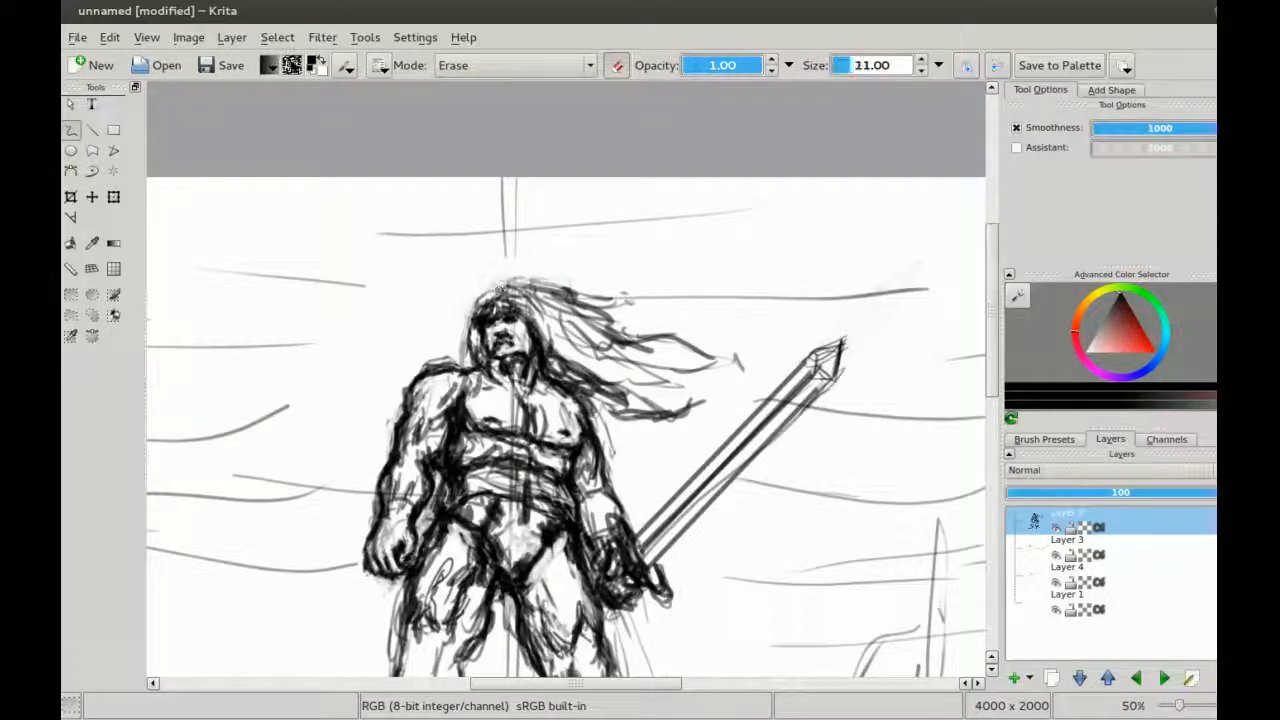
# Step: Draw fine strands over the crown, beside the face and along the upper locks of the blowing hair
pyautogui.press('e')
pyautogui.moveTo(477, 300); pyautogui.dragTo(470, 358)
pyautogui.moveTo(540, 290)
pyautogui.mouseDown()
pyautogui.moveTo(640, 314)
pyautogui.moveTo(628, 315)
pyautogui.mouseUp()
pyautogui.moveTo(514, 283)
pyautogui.mouseDown()
pyautogui.moveTo(550, 292)
pyautogui.moveTo(489, 205)
pyautogui.moveTo(493, 176)
pyautogui.moveTo(501, 217)
pyautogui.mouseUp()
pyautogui.hotkey('ctrl', '-')
pyautogui.hotkey('ctrl', '+')
pyautogui.moveTo(492, 172)
pyautogui.mouseDown()
pyautogui.moveTo(556, 214)
pyautogui.moveTo(598, 203)
pyautogui.mouseUp()
pyautogui.moveTo(480, 168); pyautogui.dragTo(612, 206)
pyautogui.moveTo(504, 194)
pyautogui.mouseDown()
pyautogui.moveTo(590, 216)
pyautogui.moveTo(660, 160)
pyautogui.mouseUp()
# Step: Mirror the canvas view and clean up the blowing hair with brush and eraser, returning the brush size to 11
pyautogui.press('m')
pyautogui.press('e')
pyautogui.press('e')
pyautogui.moveTo(618, 198); pyautogui.dragTo(650, 170)
pyautogui.press('e')
pyautogui.moveTo(570, 206)
pyautogui.mouseDown()
pyautogui.moveTo(622, 190)
pyautogui.moveTo(636, 166)
pyautogui.moveTo(598, 184)
pyautogui.moveTo(640, 166)
pyautogui.moveTo(590, 180)
pyautogui.moveTo(642, 180)
pyautogui.moveTo(580, 232)
pyautogui.mouseUp()
pyautogui.press(']')
pyautogui.press(']')
pyautogui.press(']')
pyautogui.press('e')
pyautogui.press('[')
pyautogui.press('[')
pyautogui.press('[')
# Step: Fill the blowing hair with fine strands running from the head and neck toward the tips
pyautogui.moveTo(664, 178)
pyautogui.mouseDown()
pyautogui.moveTo(582, 238)
pyautogui.moveTo(606, 262)
pyautogui.moveTo(540, 276)
pyautogui.mouseUp()
pyautogui.moveTo(544, 220)
pyautogui.mouseDown()
pyautogui.moveTo(476, 238)
pyautogui.moveTo(498, 250)
pyautogui.mouseUp()
pyautogui.moveTo(606, 228); pyautogui.dragTo(482, 250)
pyautogui.moveTo(590, 200)
pyautogui.mouseDown()
pyautogui.moveTo(471, 208)
pyautogui.moveTo(514, 228)
pyautogui.mouseUp()
pyautogui.moveTo(606, 228); pyautogui.dragTo(528, 250)
pyautogui.moveTo(622, 254)
pyautogui.mouseDown()
pyautogui.moveTo(526, 270)
pyautogui.moveTo(548, 276)
pyautogui.mouseUp()
pyautogui.moveTo(620, 234); pyautogui.dragTo(522, 262)
pyautogui.moveTo(606, 266); pyautogui.dragTo(538, 294)
pyautogui.moveTo(598, 274); pyautogui.dragTo(554, 294)
pyautogui.moveTo(638, 236); pyautogui.dragTo(606, 266)
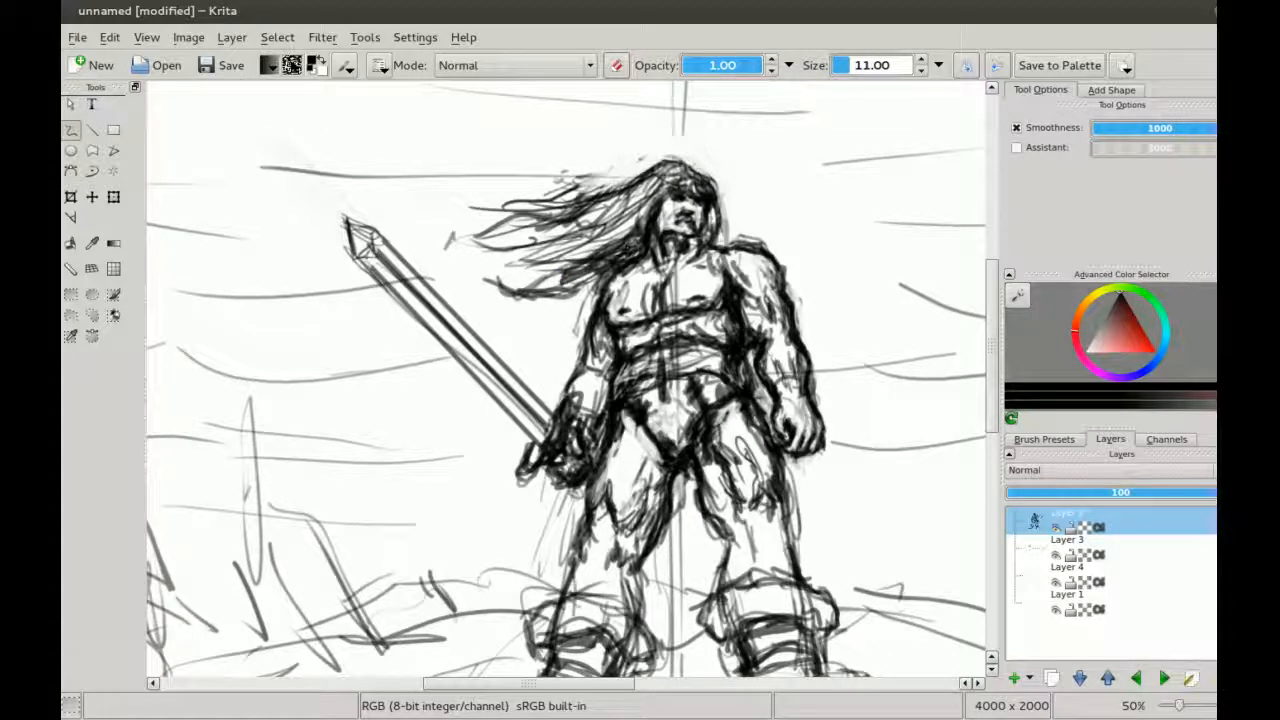
# Step: Darken the hair beside the face and above the sword-side shoulder, raising the brush size to 21
pyautogui.moveTo(646, 218)
pyautogui.mouseDown()
pyautogui.moveTo(630, 254)
pyautogui.moveTo(590, 236)
pyautogui.mouseUp()
pyautogui.moveTo(702, 178); pyautogui.dragTo(682, 190)
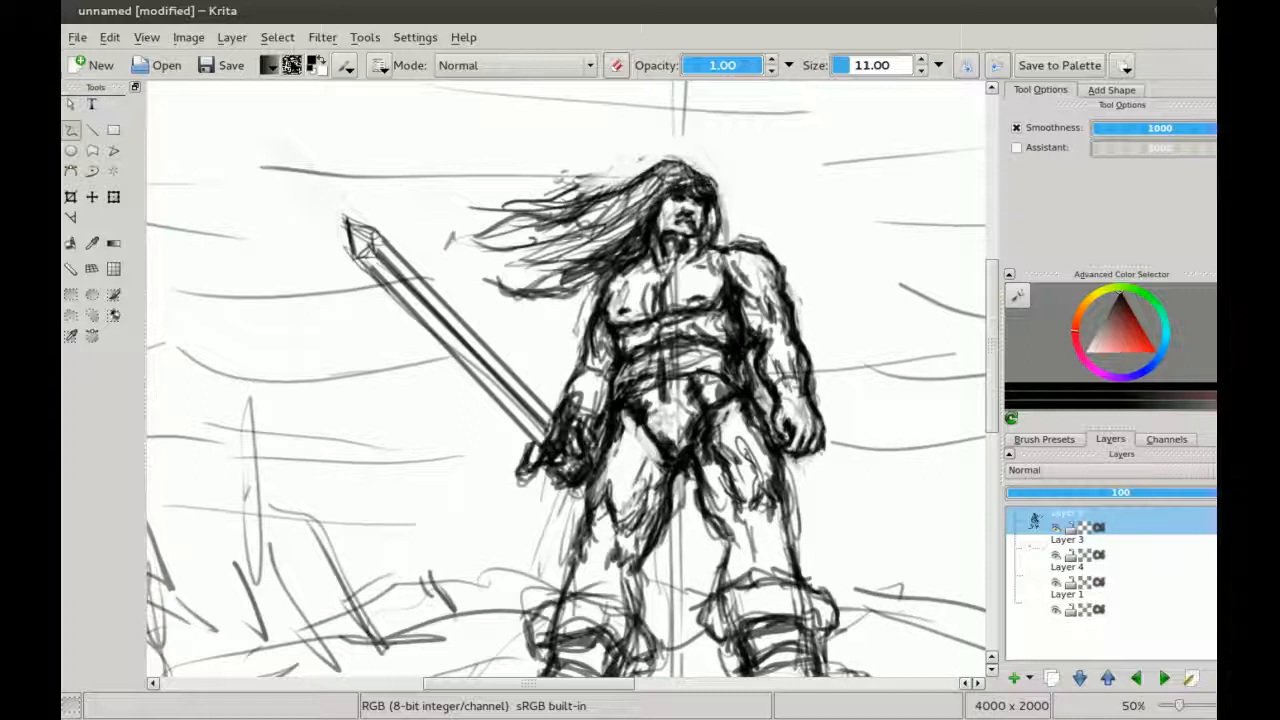
pyautogui.moveTo(648, 206); pyautogui.dragTo(622, 226)
pyautogui.moveTo(676, 188); pyautogui.dragTo(598, 240)
pyautogui.moveTo(663, 201)
pyautogui.mouseDown()
pyautogui.moveTo(659, 226)
pyautogui.moveTo(600, 240)
pyautogui.mouseUp()
pyautogui.press(']')
pyautogui.moveTo(652, 200)
pyautogui.mouseDown()
pyautogui.moveTo(549, 236)
pyautogui.moveTo(648, 232)
pyautogui.moveTo(631, 228)
pyautogui.moveTo(608, 268)
pyautogui.moveTo(534, 298)
pyautogui.moveTo(500, 257)
pyautogui.mouseUp()
# Step: Examine the warrior up close and within the whole composition to judge the figure's balance
pyautogui.hotkey('ctrl', '-')
pyautogui.hotkey('ctrl', '-')
pyautogui.moveTo(522, 334); pyautogui.dragTo(505, 314)
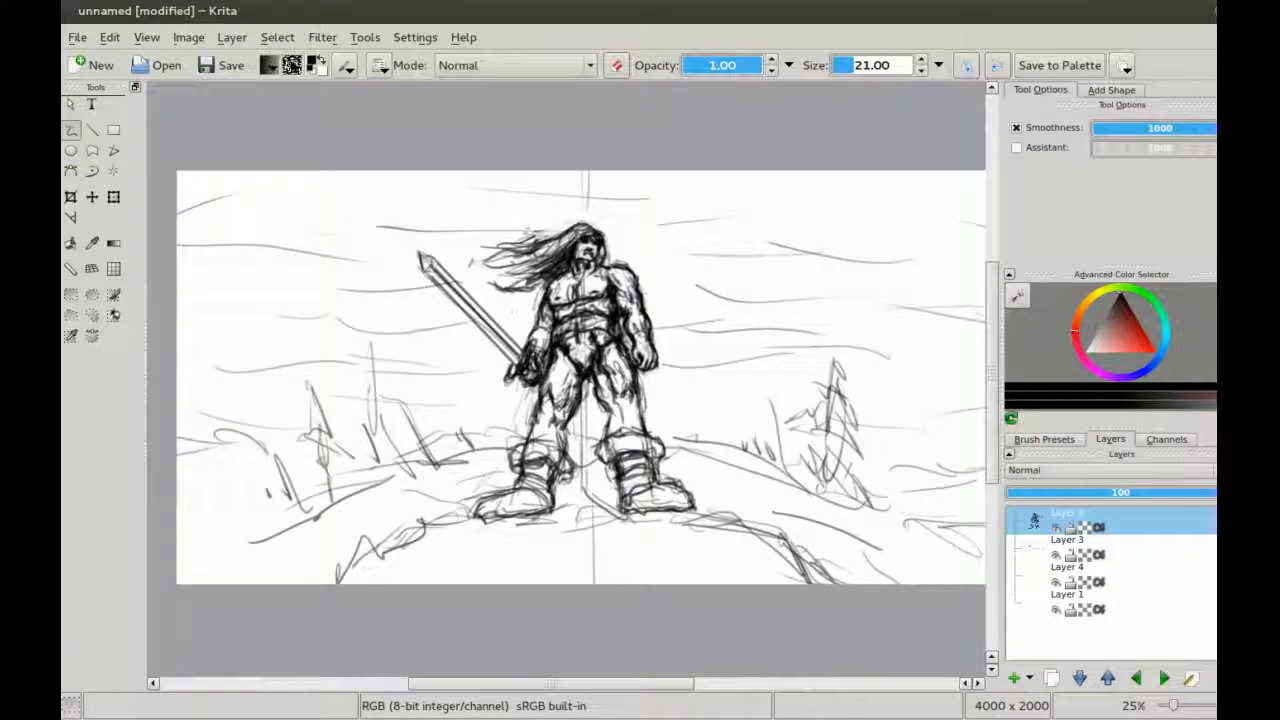
pyautogui.hotkey('ctrl', '+')
pyautogui.moveTo(529, 244); pyautogui.dragTo(517, 278)
pyautogui.hotkey('ctrl', '+')
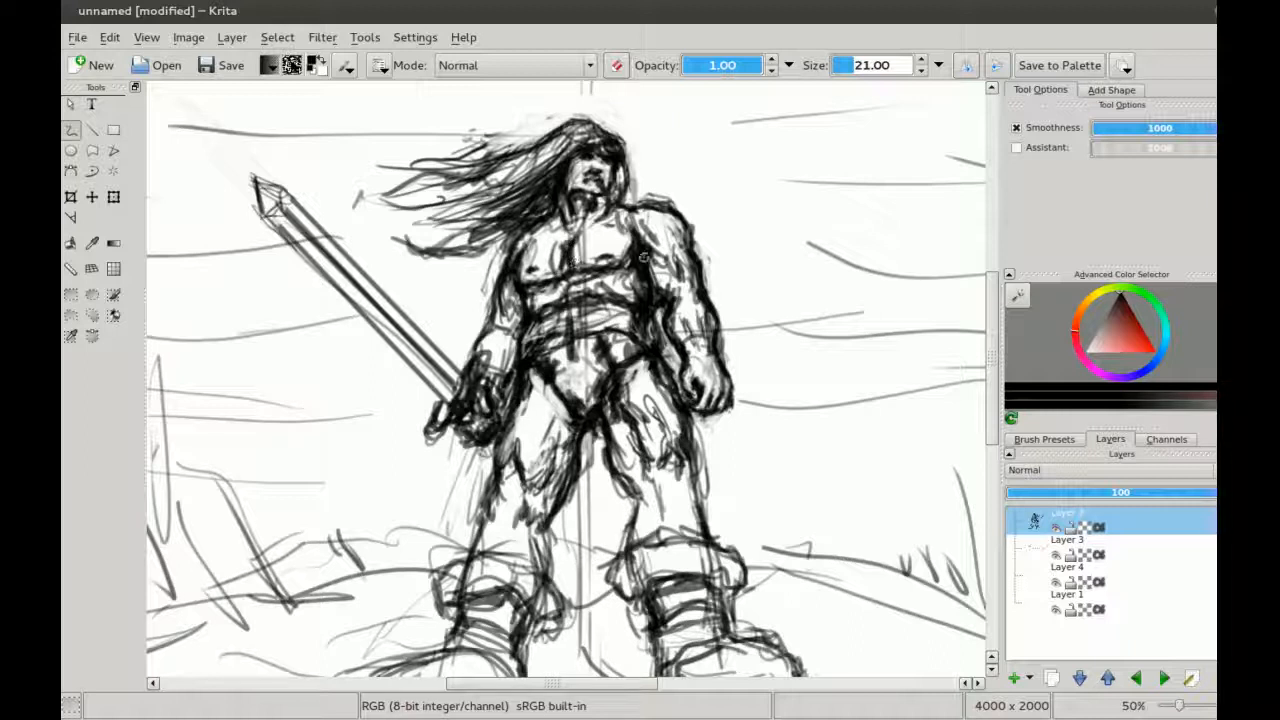
pyautogui.hotkey('ctrl', '-')
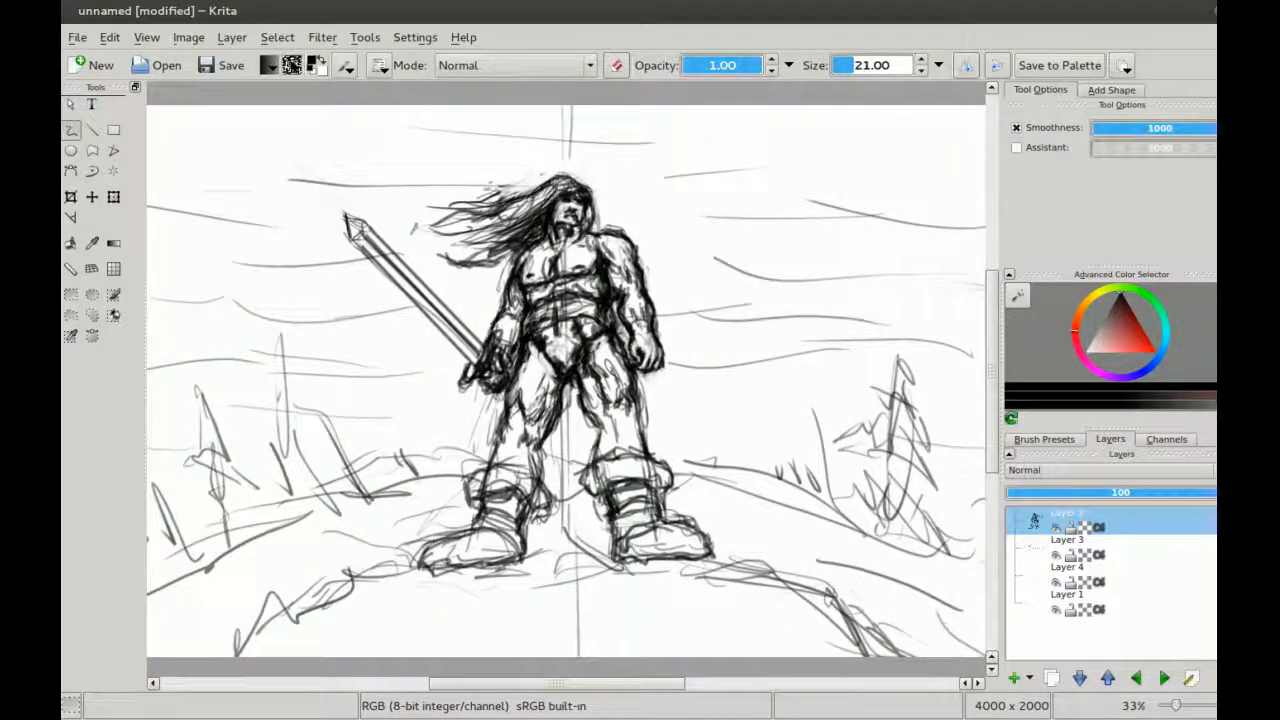
pyautogui.scroll(-1, 525, 342)
pyautogui.scroll(1, 525, 342)
pyautogui.moveTo(512, 373); pyautogui.dragTo(526, 334)
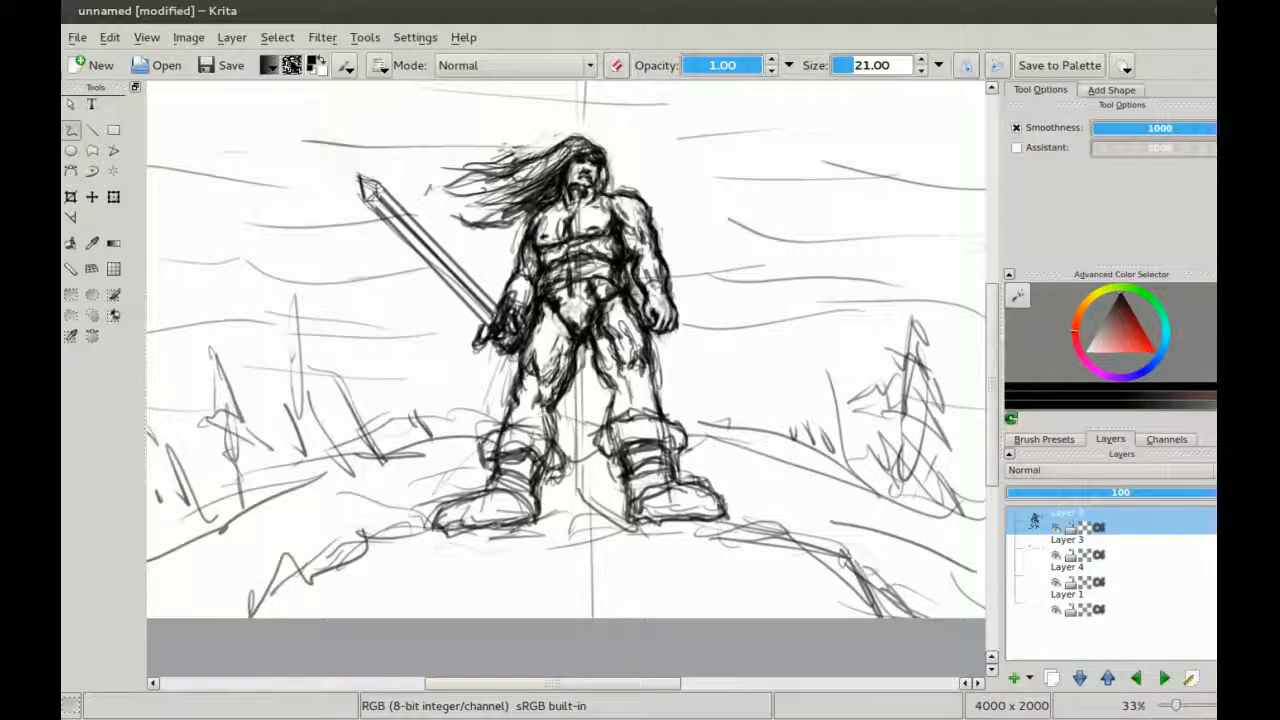
pyautogui.moveTo(557, 415)
pyautogui.mouseDown()
pyautogui.moveTo(551, 439)
pyautogui.moveTo(530, 418)
pyautogui.mouseUp()
pyautogui.press('-')
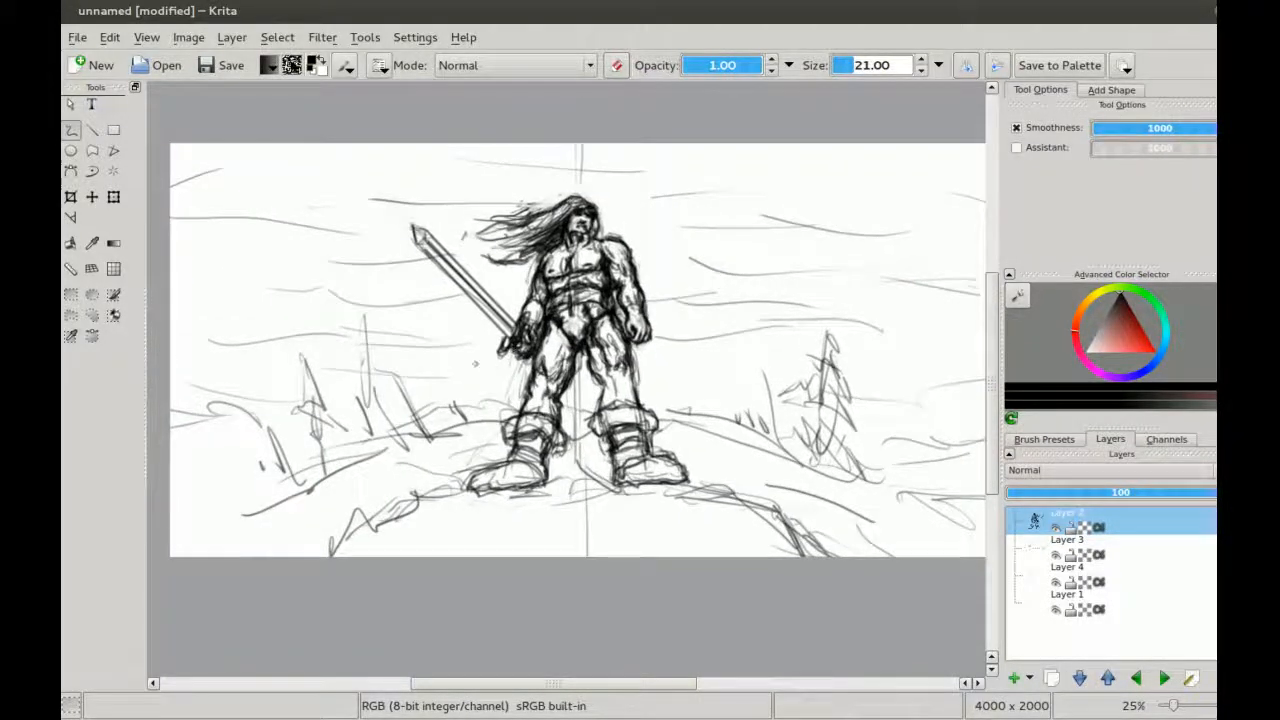
# Step: Sketch a jagged rocky ledge beneath the warrior's boots with angular edges and cracks reaching the canvas bottom
pyautogui.moveTo(466, 500)
pyautogui.mouseDown()
pyautogui.moveTo(632, 476)
pyautogui.moveTo(568, 474)
pyautogui.moveTo(606, 490)
pyautogui.moveTo(724, 492)
pyautogui.moveTo(700, 472)
pyautogui.moveTo(748, 470)
pyautogui.moveTo(790, 552)
pyautogui.mouseUp()
pyautogui.moveTo(520, 494)
pyautogui.mouseDown()
pyautogui.moveTo(436, 504)
pyautogui.moveTo(504, 488)
pyautogui.moveTo(430, 500)
pyautogui.moveTo(402, 464)
pyautogui.moveTo(368, 508)
pyautogui.moveTo(410, 490)
pyautogui.moveTo(340, 534)
pyautogui.moveTo(404, 474)
pyautogui.mouseUp()
pyautogui.moveTo(354, 510)
pyautogui.mouseDown()
pyautogui.moveTo(340, 566)
pyautogui.moveTo(380, 548)
pyautogui.moveTo(498, 540)
pyautogui.moveTo(494, 556)
pyautogui.moveTo(468, 556)
pyautogui.mouseUp()
pyautogui.moveTo(606, 546)
pyautogui.mouseDown()
pyautogui.moveTo(668, 514)
pyautogui.moveTo(716, 552)
pyautogui.mouseUp()
pyautogui.moveTo(648, 522); pyautogui.dragTo(637, 556)
pyautogui.moveTo(530, 533)
pyautogui.mouseDown()
pyautogui.moveTo(670, 538)
pyautogui.moveTo(708, 524)
pyautogui.mouseUp()
pyautogui.moveTo(498, 532)
pyautogui.mouseDown()
pyautogui.moveTo(566, 538)
pyautogui.moveTo(468, 556)
pyautogui.moveTo(662, 530)
pyautogui.mouseUp()
pyautogui.moveTo(780, 508); pyautogui.dragTo(850, 556)
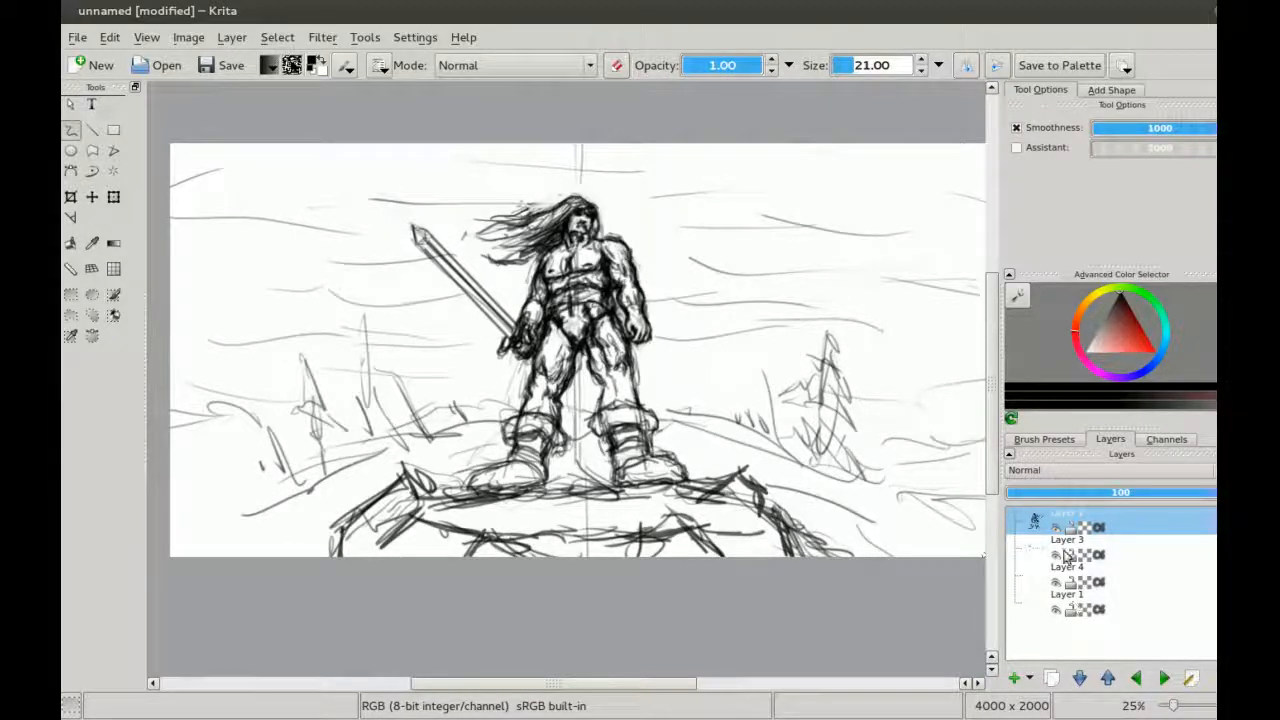
# Step: On Layer 3, redraw the hill slopes descending from behind the warrior on both sides with darker lines
pyautogui.click(1066, 552)
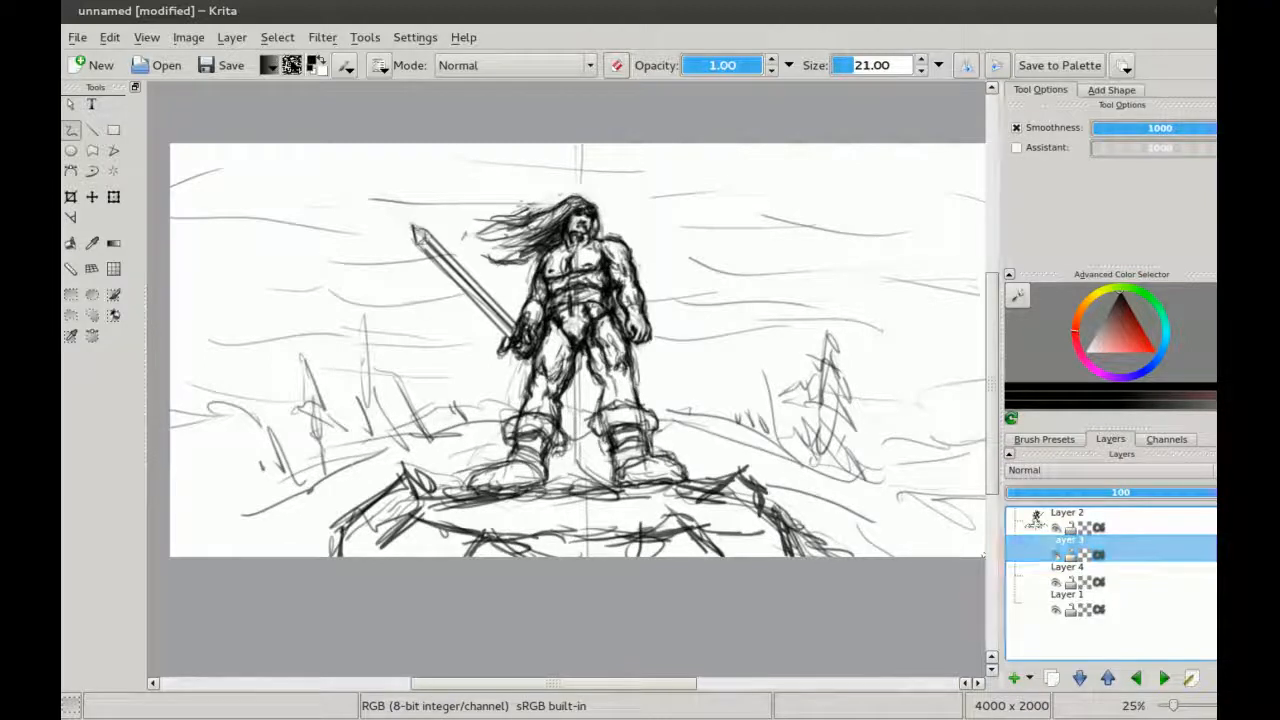
pyautogui.moveTo(258, 516); pyautogui.dragTo(420, 402)
pyautogui.moveTo(172, 518)
pyautogui.mouseDown()
pyautogui.moveTo(420, 404)
pyautogui.moveTo(398, 404)
pyautogui.moveTo(520, 404)
pyautogui.mouseUp()
pyautogui.moveTo(418, 428); pyautogui.dragTo(536, 400)
pyautogui.moveTo(654, 408); pyautogui.dragTo(870, 496)
pyautogui.moveTo(718, 430); pyautogui.dragTo(886, 486)
pyautogui.moveTo(834, 466); pyautogui.dragTo(960, 536)
# Step: Draw the dark trunk and first branches of the large pine on the sword-side hill
pyautogui.moveTo(301, 351); pyautogui.dragTo(322, 452)
pyautogui.moveTo(300, 356)
pyautogui.mouseDown()
pyautogui.moveTo(330, 482)
pyautogui.moveTo(297, 377)
pyautogui.moveTo(291, 407)
pyautogui.mouseUp()
pyautogui.moveTo(296, 385)
pyautogui.mouseDown()
pyautogui.moveTo(330, 379)
pyautogui.moveTo(284, 450)
pyautogui.mouseUp()
pyautogui.moveTo(298, 420); pyautogui.dragTo(332, 438)
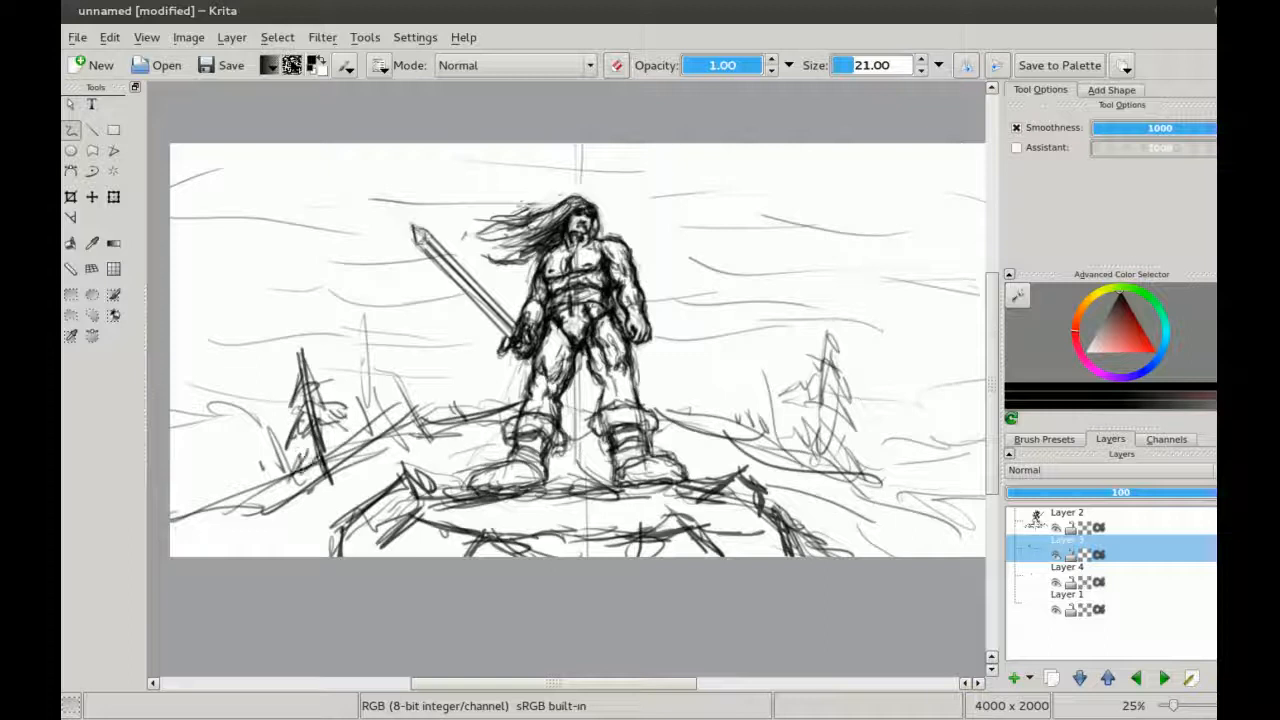
# Step: Draw the tall pine on the hill opposite the sword with a slanted trunk and dense lower foliage
pyautogui.moveTo(840, 336); pyautogui.dragTo(804, 460)
pyautogui.moveTo(810, 353); pyautogui.dragTo(862, 379)
pyautogui.moveTo(846, 321)
pyautogui.mouseDown()
pyautogui.moveTo(799, 359)
pyautogui.moveTo(836, 360)
pyautogui.mouseUp()
pyautogui.moveTo(852, 292)
pyautogui.mouseDown()
pyautogui.moveTo(840, 384)
pyautogui.moveTo(852, 288)
pyautogui.mouseUp()
pyautogui.moveTo(824, 378)
pyautogui.mouseDown()
pyautogui.moveTo(770, 406)
pyautogui.moveTo(846, 446)
pyautogui.moveTo(858, 430)
pyautogui.moveTo(802, 470)
pyautogui.mouseUp()
pyautogui.moveTo(814, 408)
pyautogui.mouseDown()
pyautogui.moveTo(758, 434)
pyautogui.moveTo(808, 464)
pyautogui.mouseUp()
pyautogui.moveTo(846, 426); pyautogui.dragTo(810, 470)
pyautogui.moveTo(828, 378); pyautogui.dragTo(836, 414)
pyautogui.moveTo(830, 438); pyautogui.dragTo(814, 470)
pyautogui.moveTo(850, 386); pyautogui.dragTo(834, 422)
# Step: Add outer branches along both sides of the tall pine opposite the sword
pyautogui.moveTo(818, 370); pyautogui.dragTo(772, 398)
pyautogui.moveTo(822, 382)
pyautogui.mouseDown()
pyautogui.moveTo(794, 398)
pyautogui.moveTo(804, 402)
pyautogui.mouseUp()
pyautogui.moveTo(842, 394); pyautogui.dragTo(858, 410)
pyautogui.moveTo(798, 354); pyautogui.dragTo(806, 374)
pyautogui.moveTo(852, 376)
pyautogui.mouseDown()
pyautogui.moveTo(826, 410)
pyautogui.moveTo(870, 398)
pyautogui.mouseUp()
pyautogui.moveTo(826, 332); pyautogui.dragTo(792, 354)
pyautogui.moveTo(830, 368)
pyautogui.mouseDown()
pyautogui.moveTo(810, 378)
pyautogui.moveTo(860, 375)
pyautogui.mouseUp()
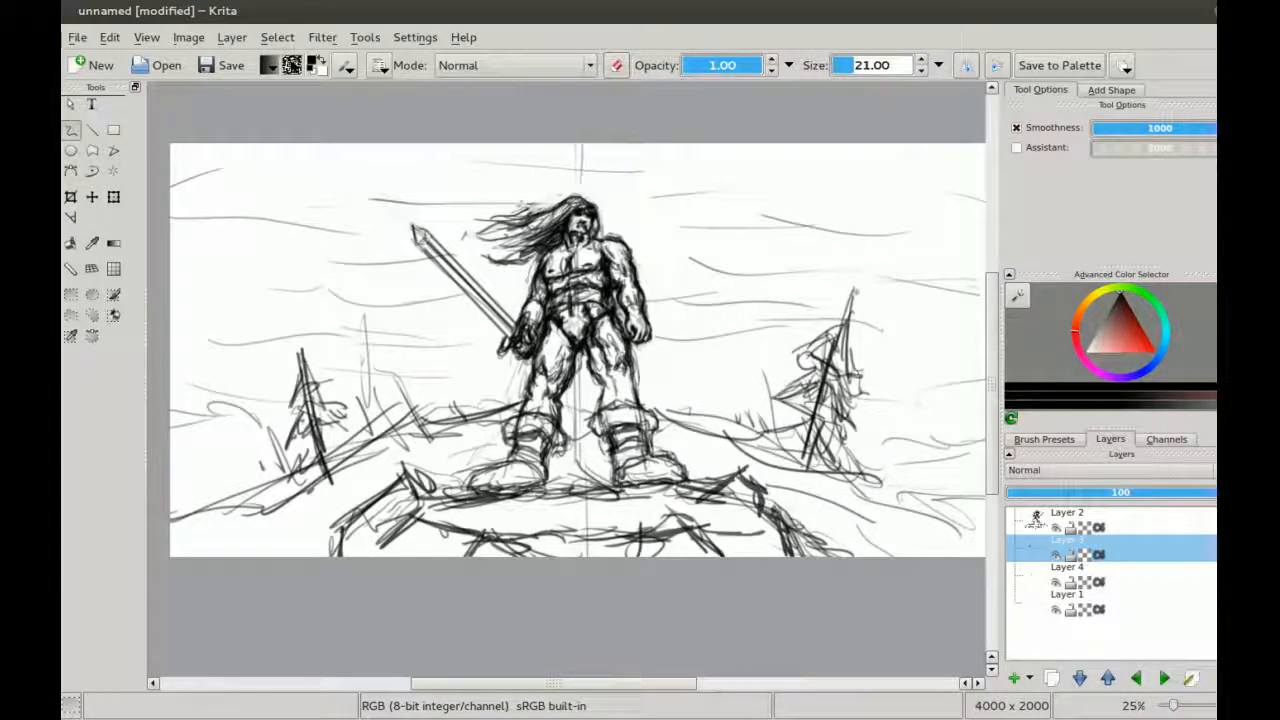
pyautogui.moveTo(786, 426); pyautogui.dragTo(760, 398)
# Step: Fill out the branches and tip of the sword-side pine and add a small pine farther down that slope
pyautogui.moveTo(302, 400); pyautogui.dragTo(288, 416)
pyautogui.moveTo(300, 394); pyautogui.dragTo(332, 406)
pyautogui.moveTo(326, 384)
pyautogui.mouseDown()
pyautogui.moveTo(340, 395)
pyautogui.moveTo(284, 413)
pyautogui.moveTo(322, 388)
pyautogui.mouseUp()
pyautogui.moveTo(310, 370); pyautogui.dragTo(334, 390)
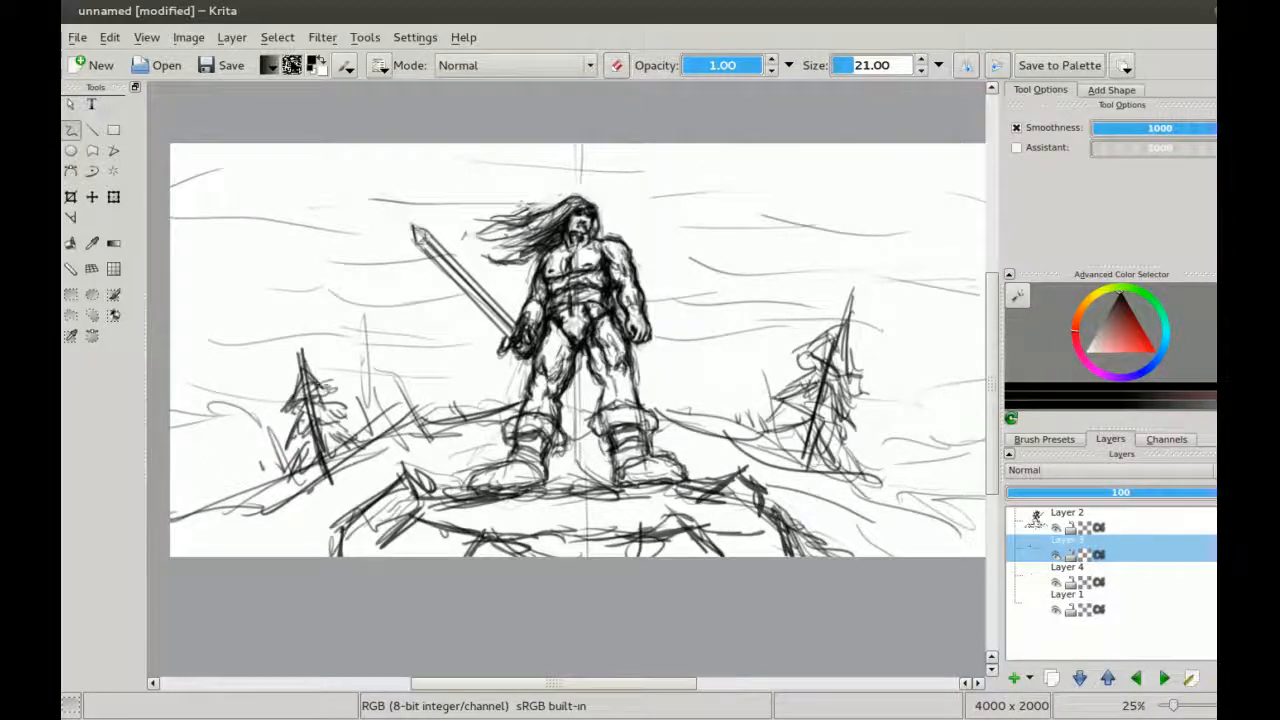
pyautogui.moveTo(298, 348)
pyautogui.mouseDown()
pyautogui.moveTo(316, 426)
pyautogui.moveTo(292, 438)
pyautogui.moveTo(282, 478)
pyautogui.moveTo(242, 496)
pyautogui.mouseUp()
pyautogui.moveTo(228, 436)
pyautogui.mouseDown()
pyautogui.moveTo(245, 464)
pyautogui.moveTo(225, 484)
pyautogui.moveTo(235, 479)
pyautogui.moveTo(246, 512)
pyautogui.mouseUp()
pyautogui.moveTo(296, 326)
pyautogui.mouseDown()
pyautogui.moveTo(304, 390)
pyautogui.moveTo(298, 366)
pyautogui.mouseUp()
# Step: Draw two smaller pines closer to the warrior, one on each hill, with trunks and rough branches
pyautogui.moveTo(390, 346)
pyautogui.mouseDown()
pyautogui.moveTo(406, 420)
pyautogui.moveTo(396, 374)
pyautogui.mouseUp()
pyautogui.moveTo(388, 342); pyautogui.dragTo(408, 422)
pyautogui.moveTo(382, 368)
pyautogui.mouseDown()
pyautogui.moveTo(398, 410)
pyautogui.moveTo(410, 408)
pyautogui.mouseUp()
pyautogui.moveTo(410, 386)
pyautogui.mouseDown()
pyautogui.moveTo(422, 400)
pyautogui.moveTo(402, 408)
pyautogui.mouseUp()
pyautogui.moveTo(386, 404); pyautogui.dragTo(398, 430)
pyautogui.moveTo(740, 375); pyautogui.dragTo(726, 414)
pyautogui.moveTo(750, 354); pyautogui.dragTo(722, 430)
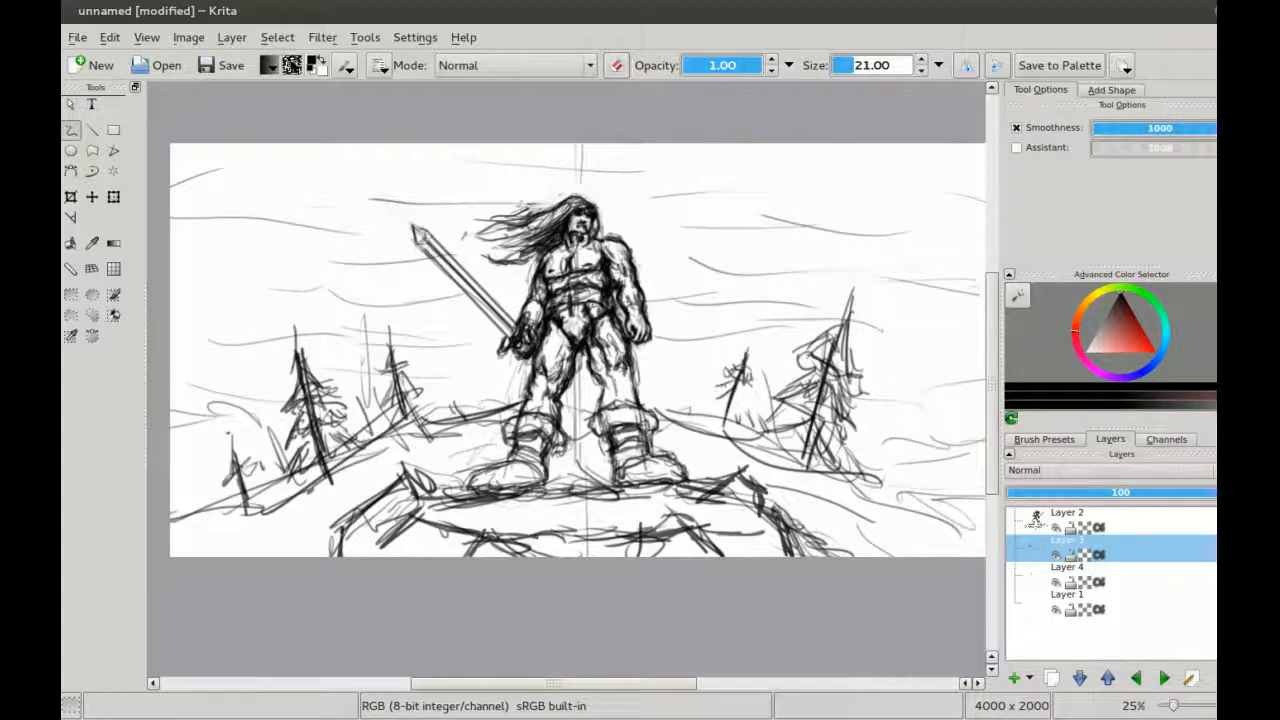
pyautogui.moveTo(738, 384); pyautogui.dragTo(748, 402)
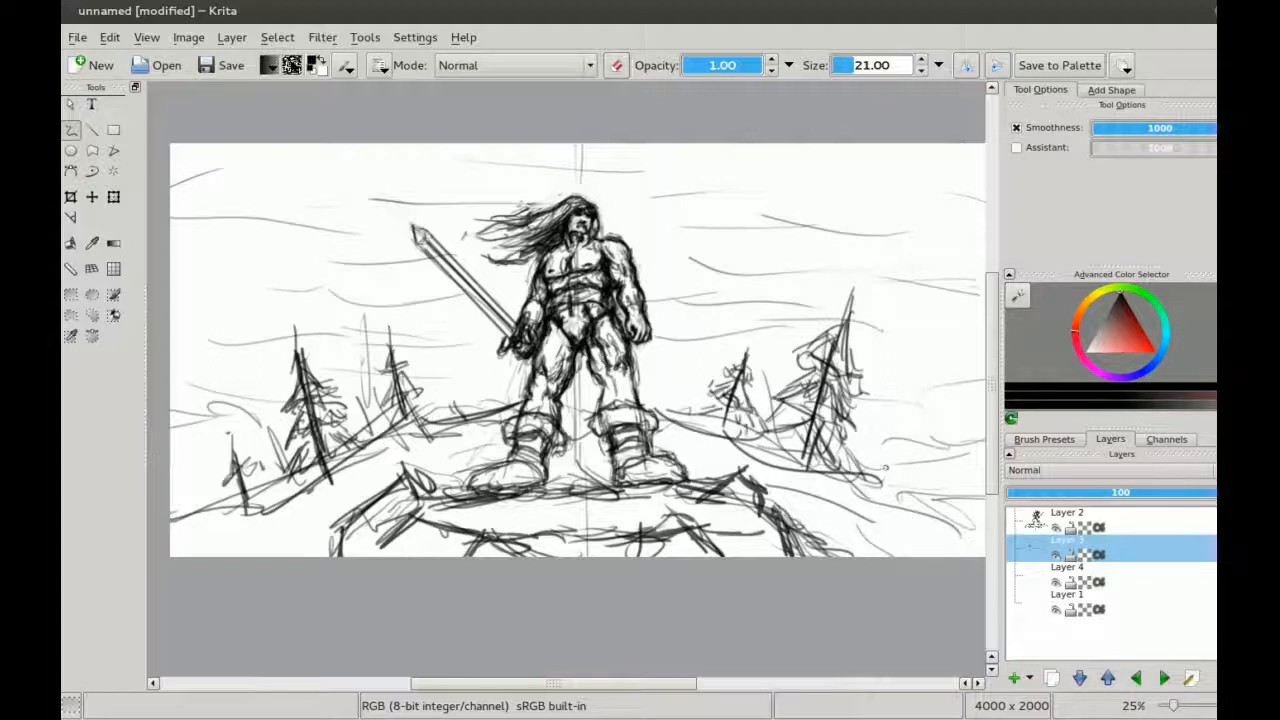
# Step: Strengthen the outer hill slopes on both sides and sketch a small pine at the canvas edge opposite the sword
pyautogui.moveTo(788, 467); pyautogui.dragTo(870, 497)
pyautogui.moveTo(814, 460); pyautogui.dragTo(896, 522)
pyautogui.moveTo(896, 522); pyautogui.dragTo(814, 536)
pyautogui.moveTo(742, 484)
pyautogui.mouseDown()
pyautogui.moveTo(829, 536)
pyautogui.moveTo(914, 546)
pyautogui.mouseUp()
pyautogui.moveTo(826, 526); pyautogui.dragTo(941, 462)
pyautogui.moveTo(256, 460); pyautogui.dragTo(206, 498)
pyautogui.moveTo(290, 500); pyautogui.dragTo(157, 421)
pyautogui.moveTo(817, 388)
pyautogui.mouseDown()
pyautogui.moveTo(831, 309)
pyautogui.moveTo(822, 336)
pyautogui.moveTo(839, 340)
pyautogui.moveTo(816, 366)
pyautogui.moveTo(836, 364)
pyautogui.moveTo(802, 382)
pyautogui.moveTo(834, 382)
pyautogui.mouseUp()
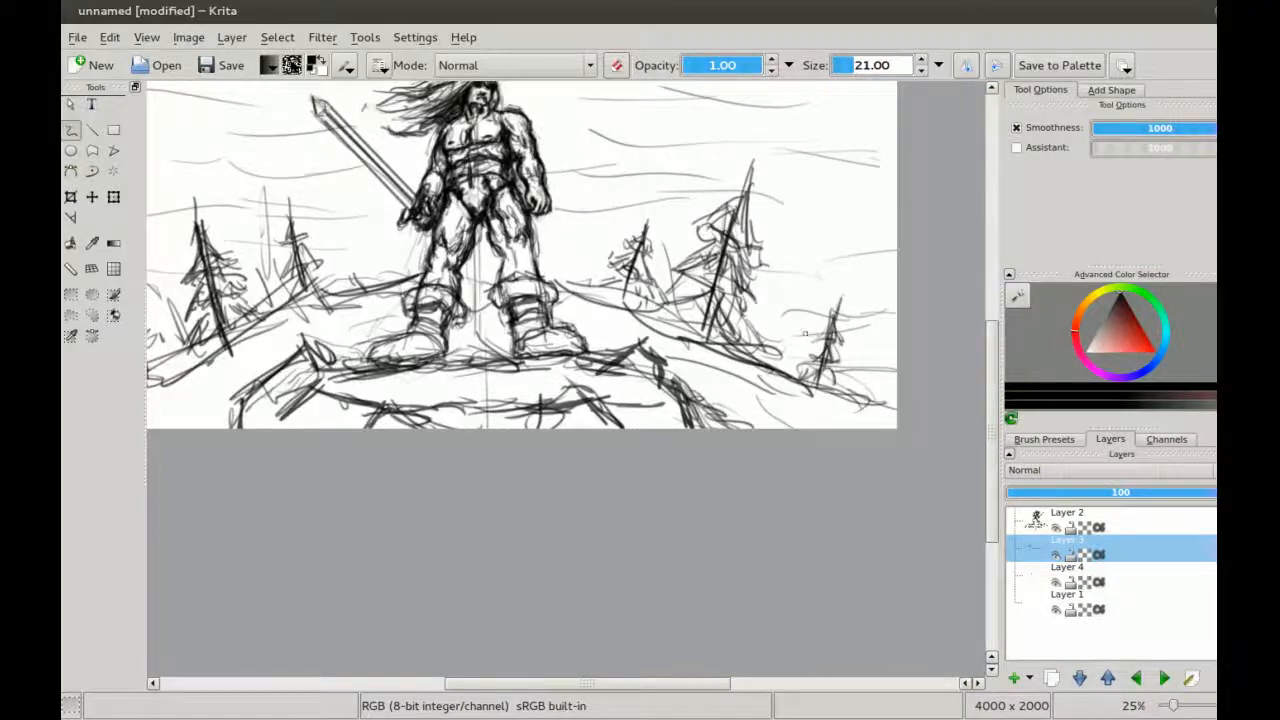
pyautogui.hotkey('ctrl', '-')
pyautogui.hotkey('ctrl', '+')
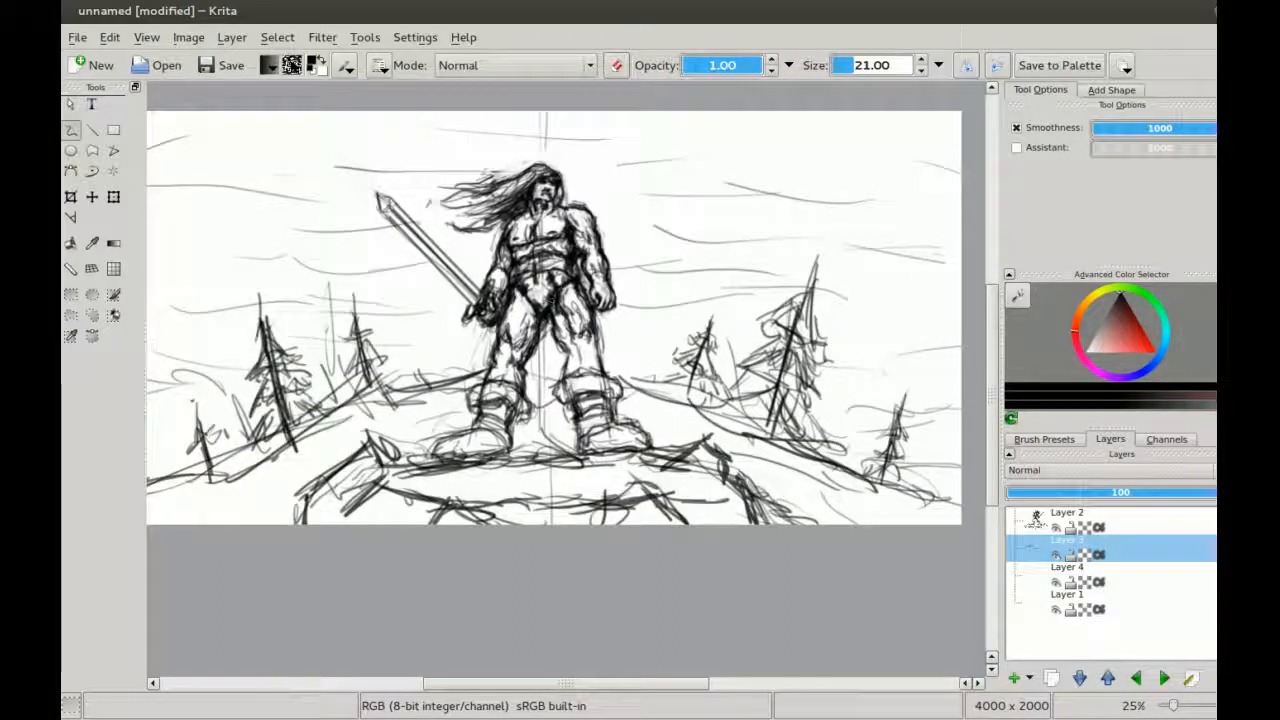
pyautogui.hotkey('ctrl', '-')
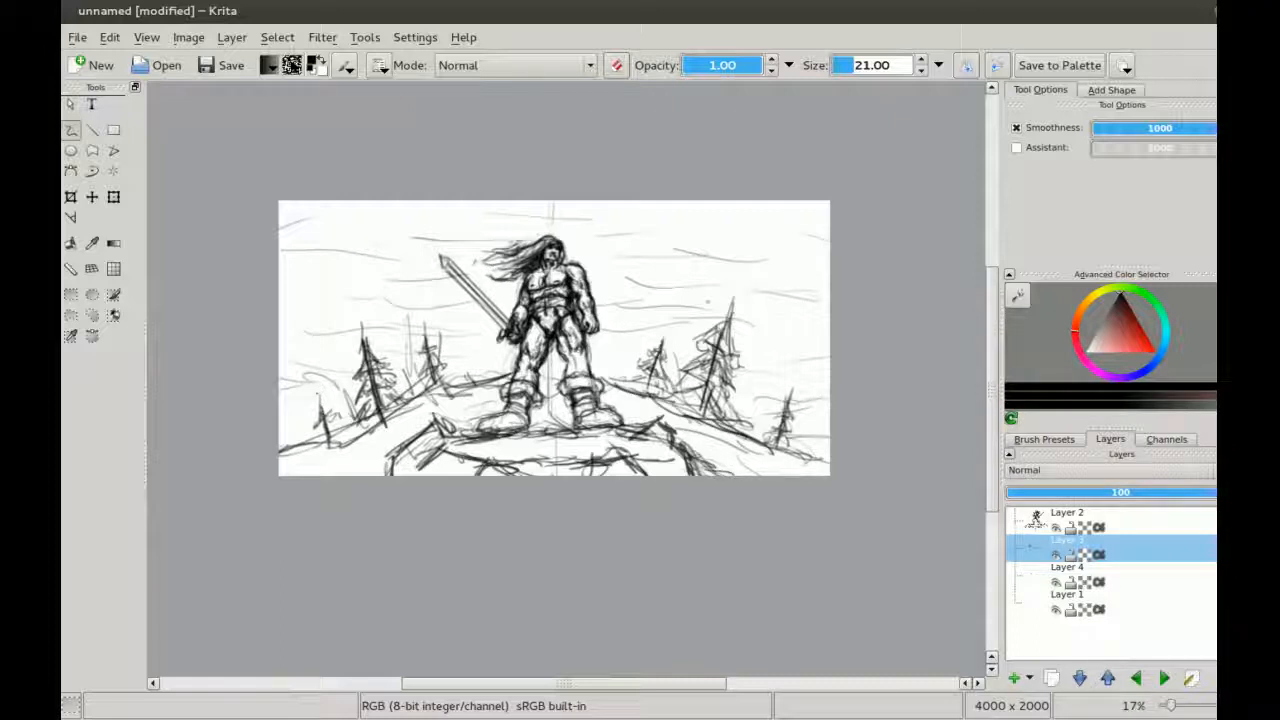
# Step: On Layer 4, sketch long wavy cloud bands across the upper sky and mirror the view to continue them
pyautogui.click(1040, 576)
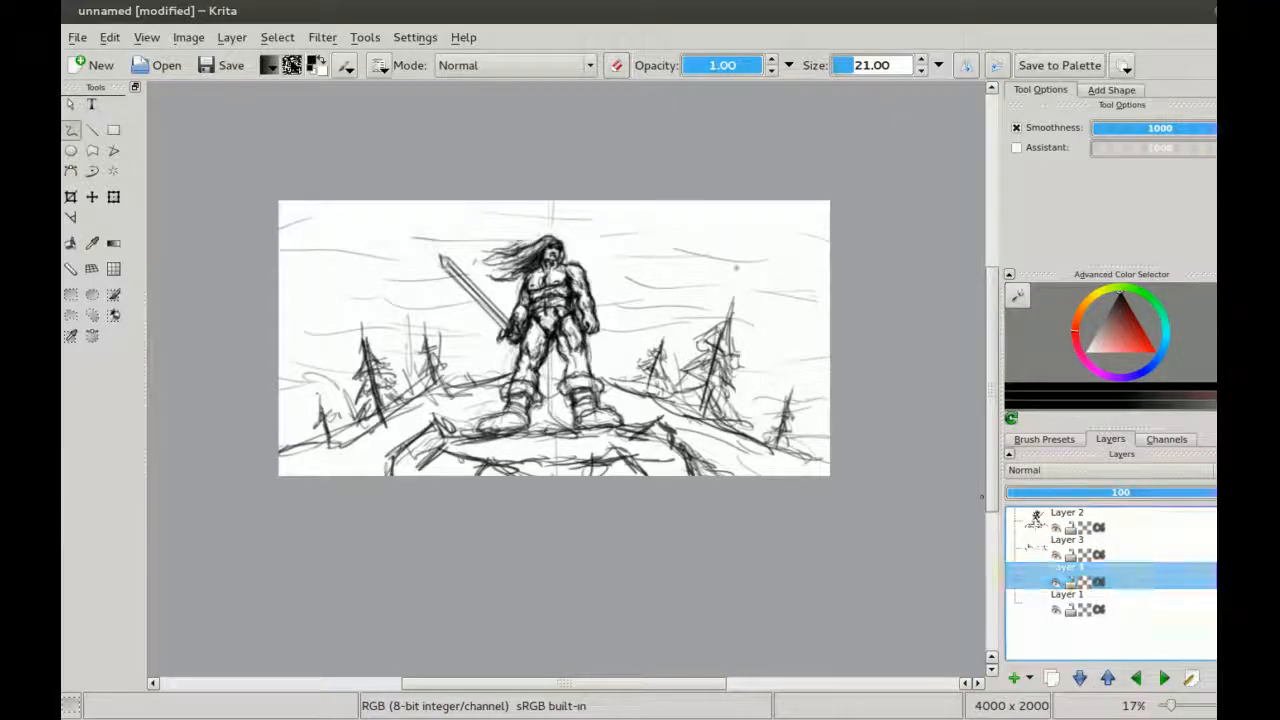
pyautogui.moveTo(828, 252); pyautogui.dragTo(642, 232)
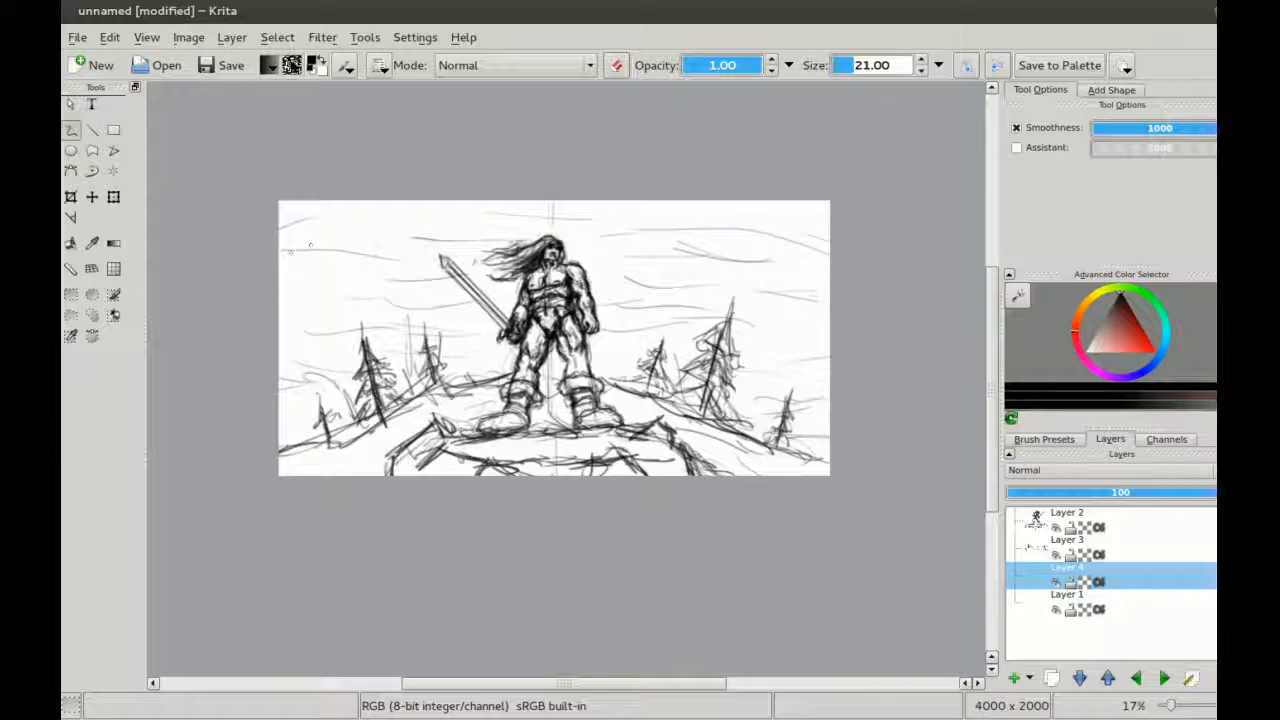
pyautogui.moveTo(447, 237)
pyautogui.mouseDown()
pyautogui.moveTo(544, 227)
pyautogui.moveTo(810, 240)
pyautogui.mouseUp()
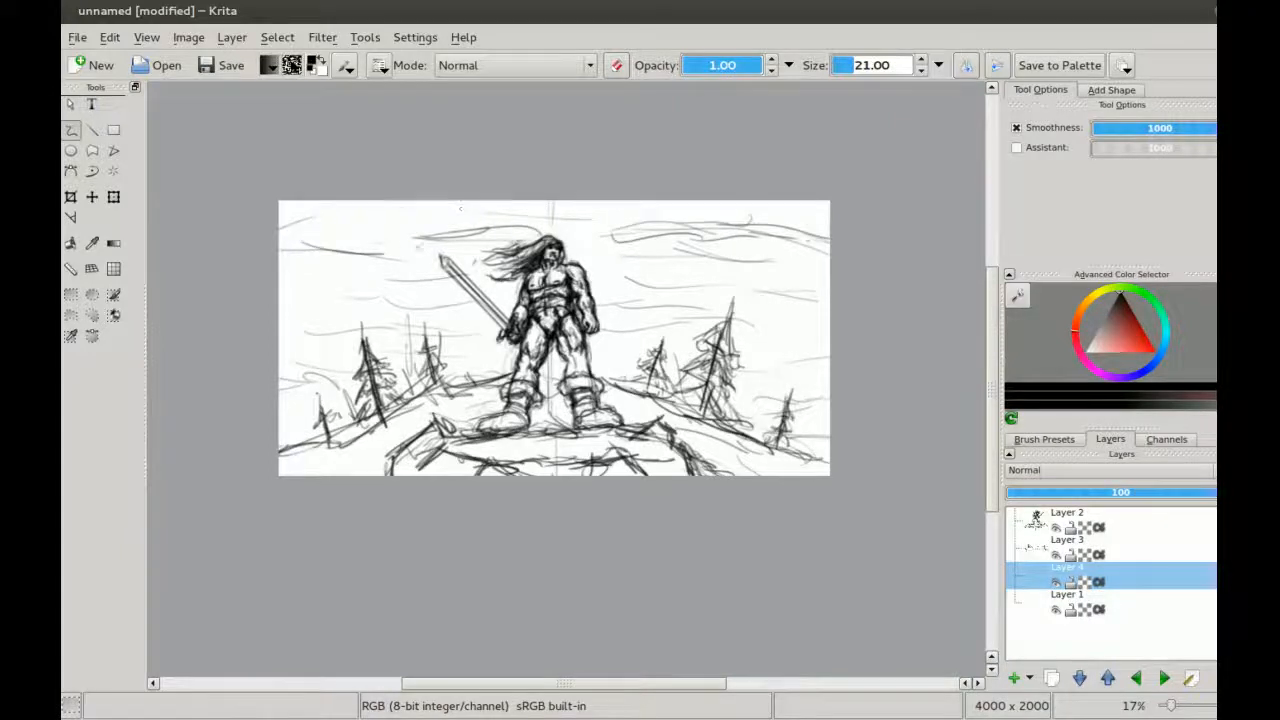
pyautogui.press('m')
pyautogui.moveTo(304, 226)
pyautogui.mouseDown()
pyautogui.moveTo(704, 218)
pyautogui.moveTo(838, 236)
pyautogui.mouseUp()
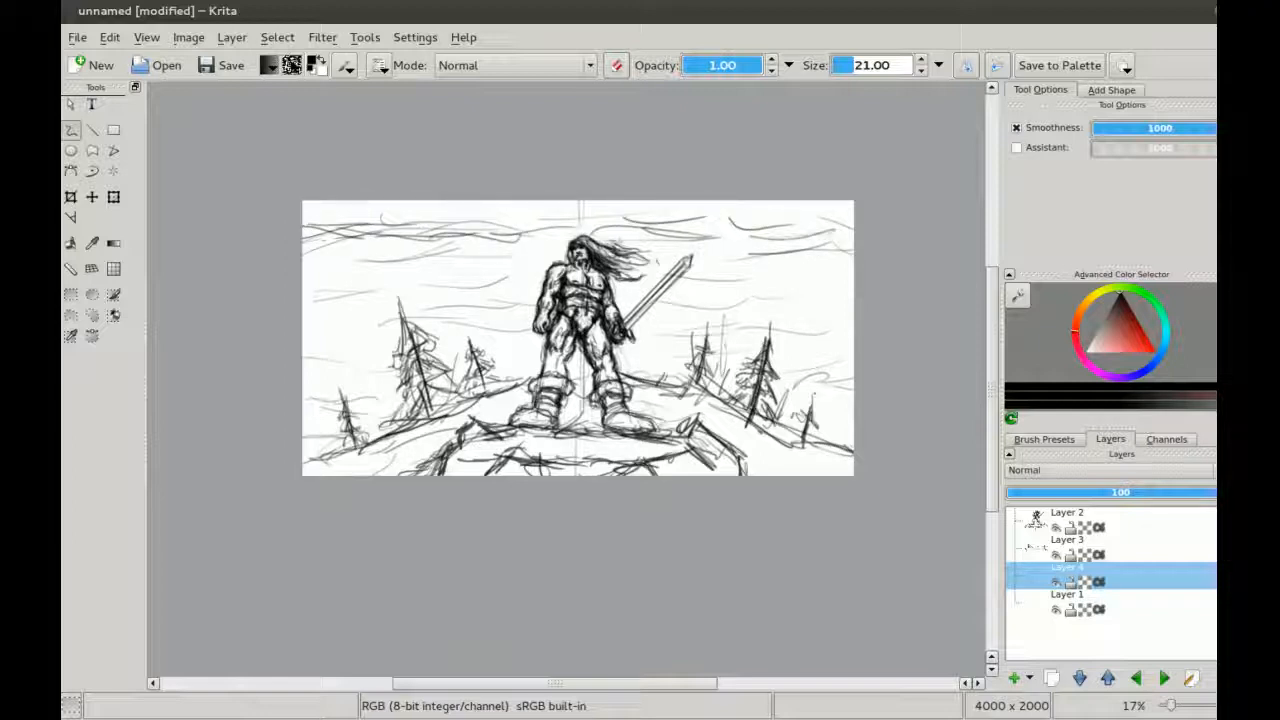
# Step: Add shorter cloud strokes in the middle and lower sky on both sides of the warrior
pyautogui.moveTo(450, 264)
pyautogui.mouseDown()
pyautogui.moveTo(511, 271)
pyautogui.moveTo(538, 257)
pyautogui.mouseUp()
pyautogui.moveTo(464, 266); pyautogui.dragTo(418, 273)
pyautogui.moveTo(422, 276); pyautogui.dragTo(353, 274)
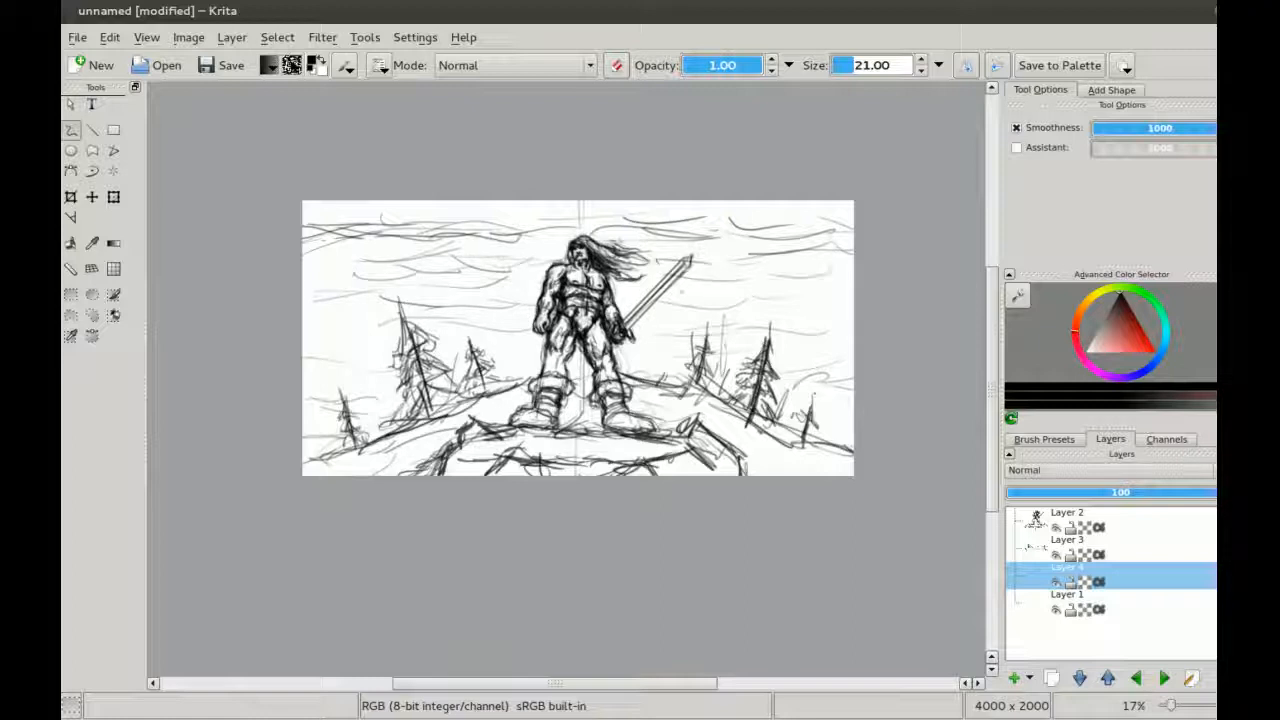
pyautogui.moveTo(482, 326)
pyautogui.mouseDown()
pyautogui.moveTo(544, 320)
pyautogui.moveTo(536, 304)
pyautogui.mouseUp()
pyautogui.moveTo(642, 327); pyautogui.dragTo(698, 321)
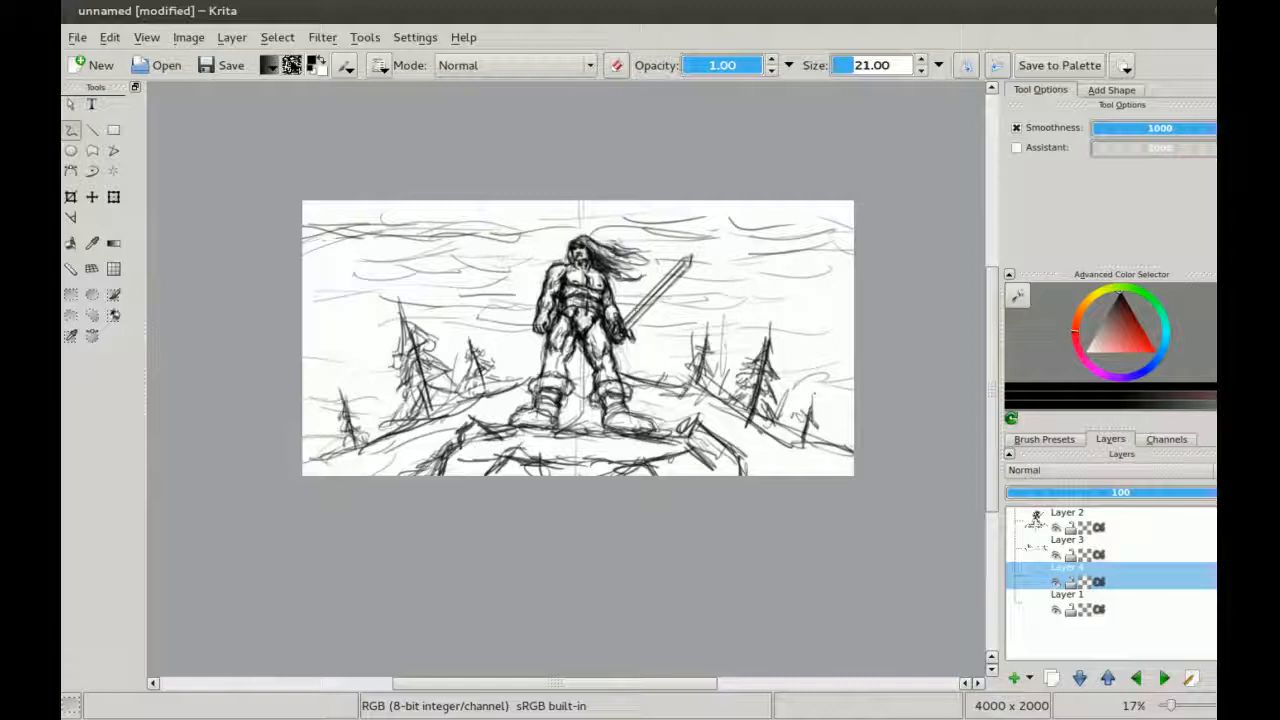
pyautogui.moveTo(500, 347); pyautogui.dragTo(580, 344)
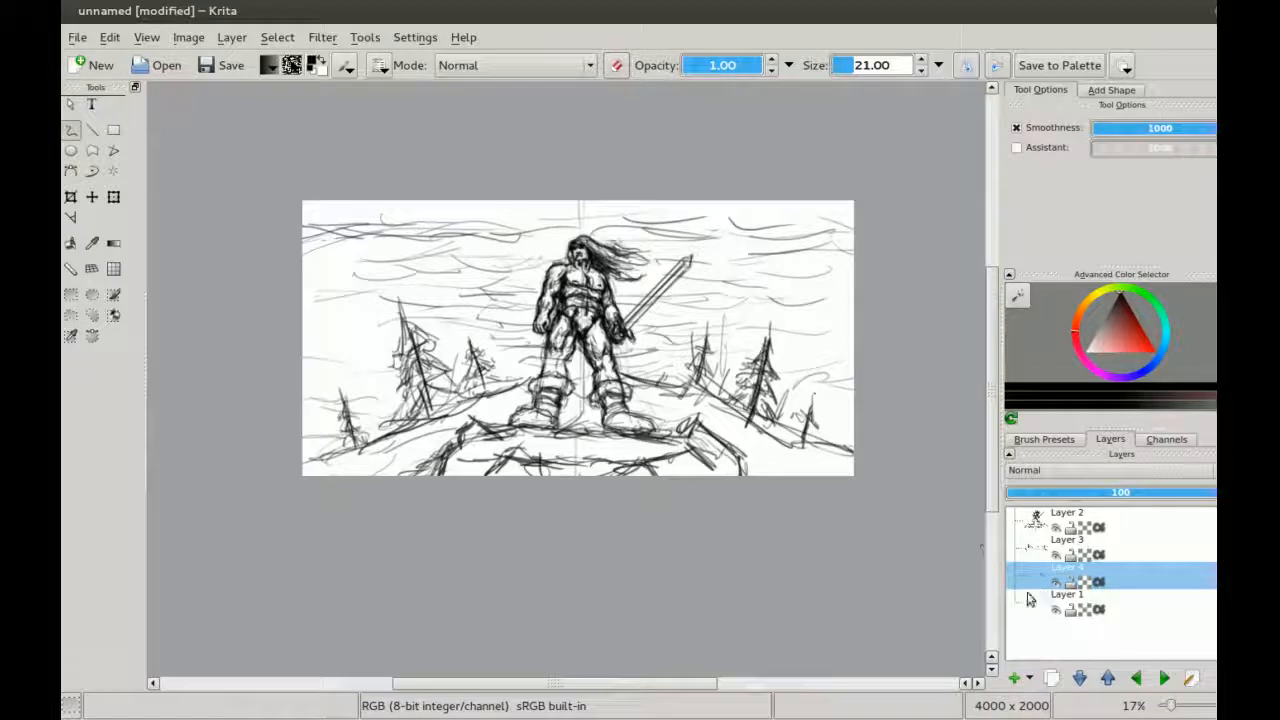
# Step: Add a new paint layer between Layer 4 and Layer 1
pyautogui.press('Insert')
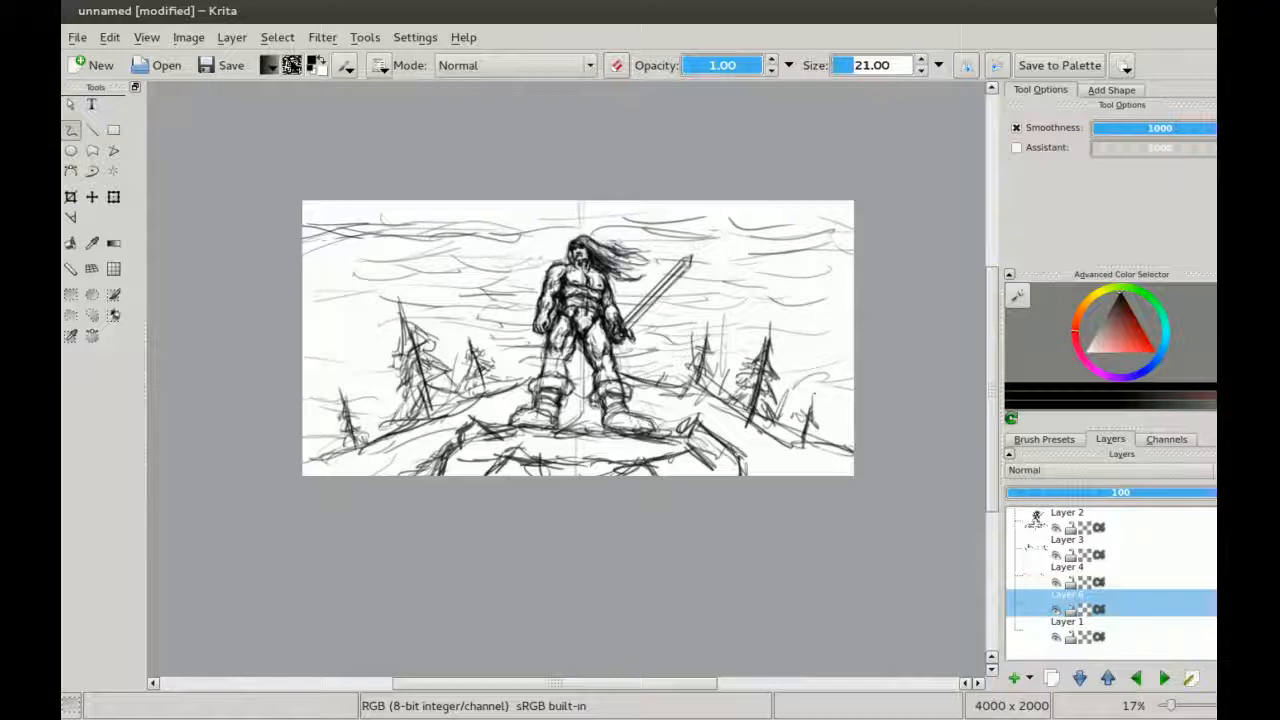
# Step: Fill the new Layer 6 with a muted orange-brown base colour
pyautogui.moveTo(1115, 343); pyautogui.dragTo(1082, 316)
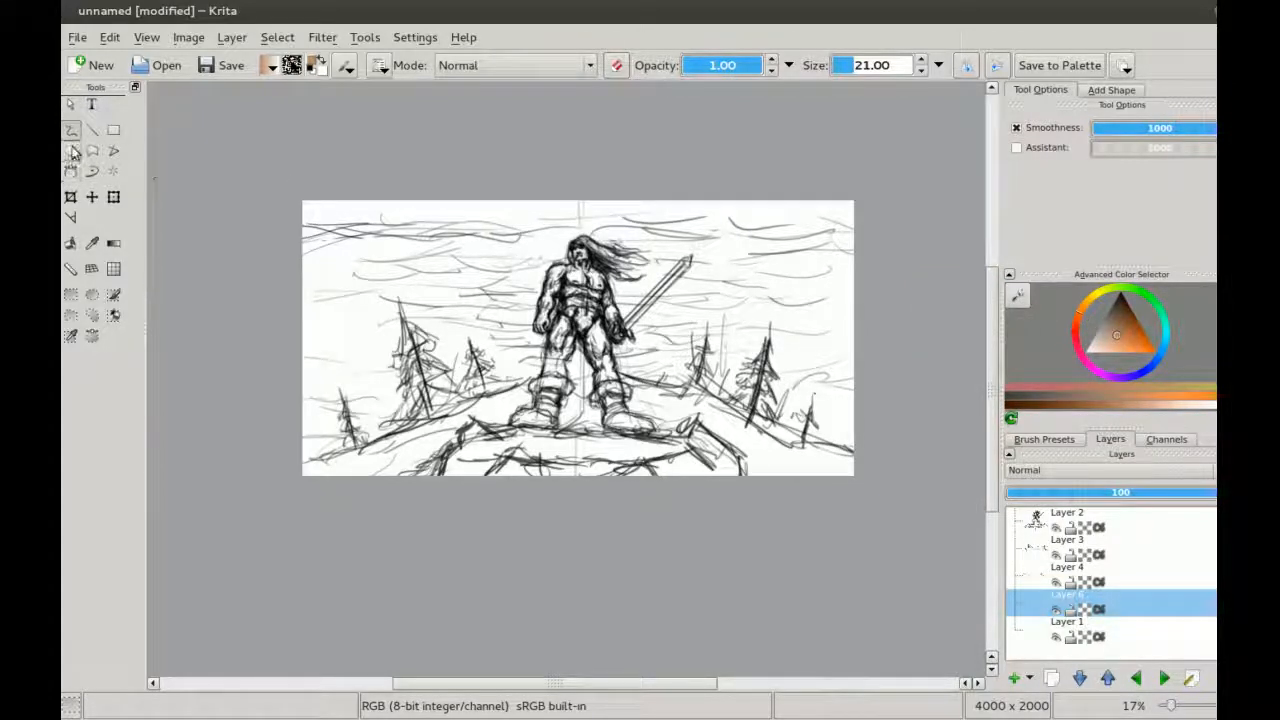
pyautogui.click(71, 242)
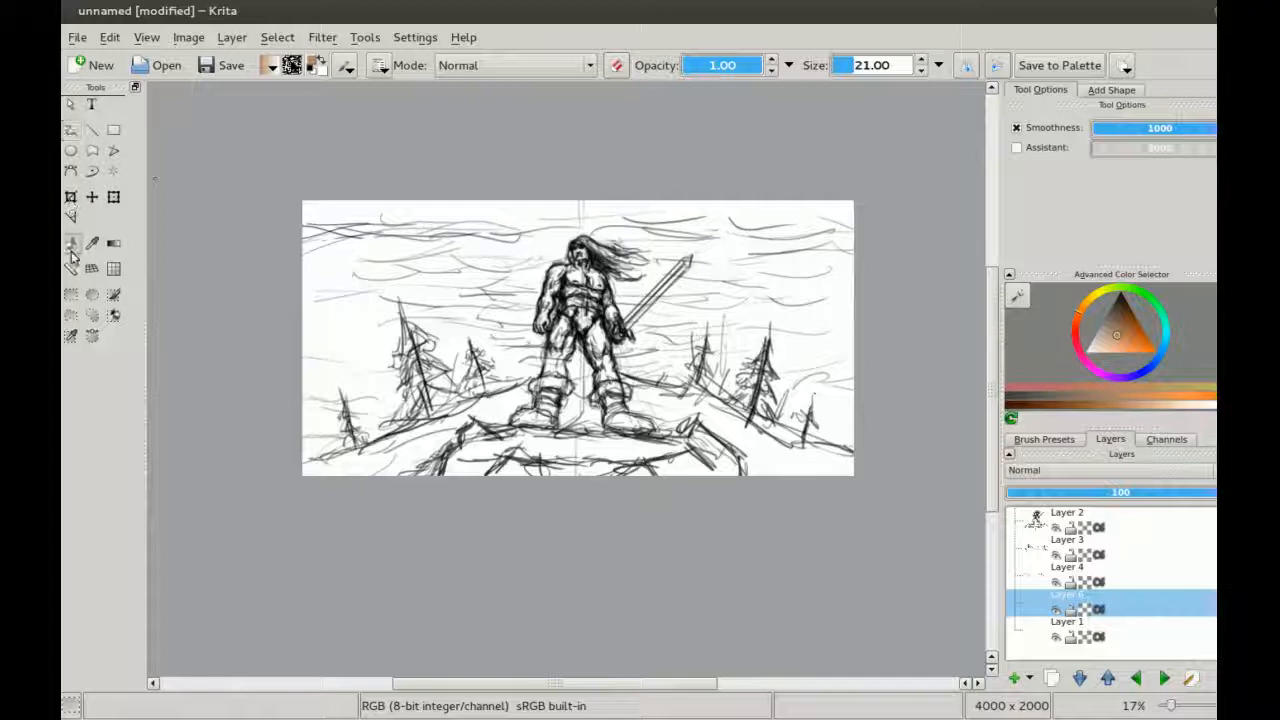
pyautogui.click(566, 321)
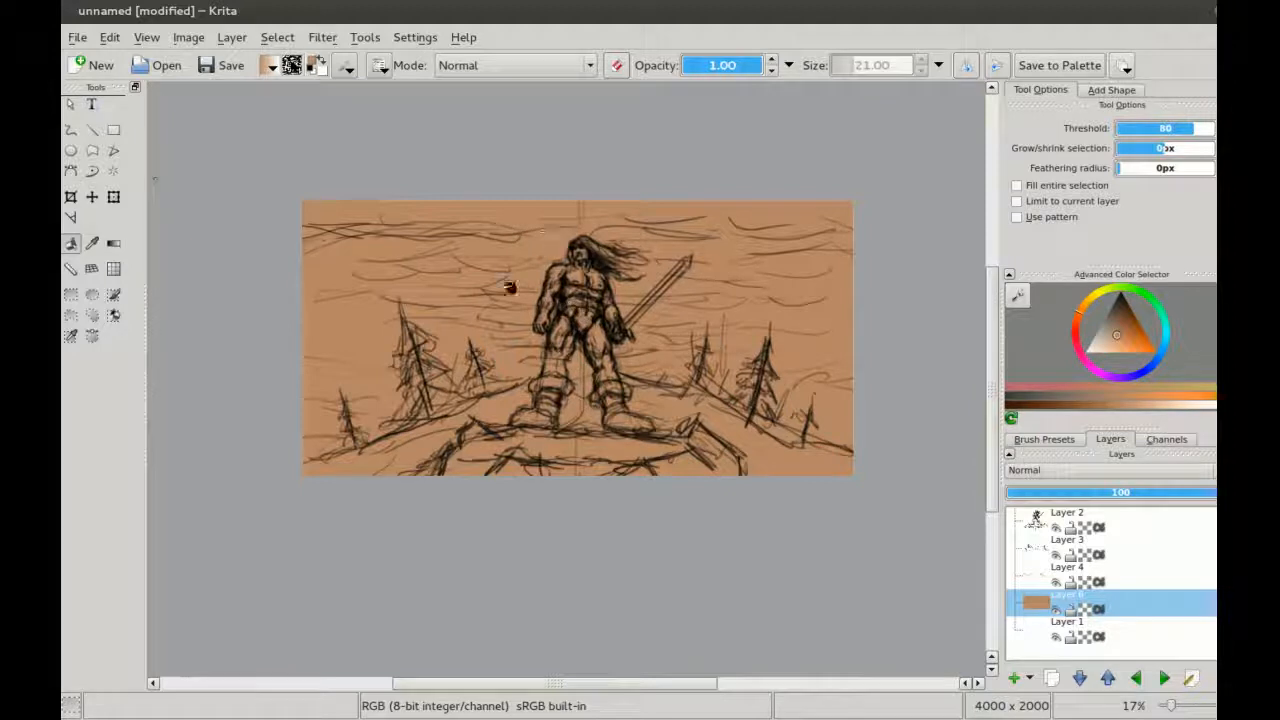
# Step: Pick a near-white colour and set the freehand brush to size 417 and opacity 0.33
pyautogui.click(1084, 351)
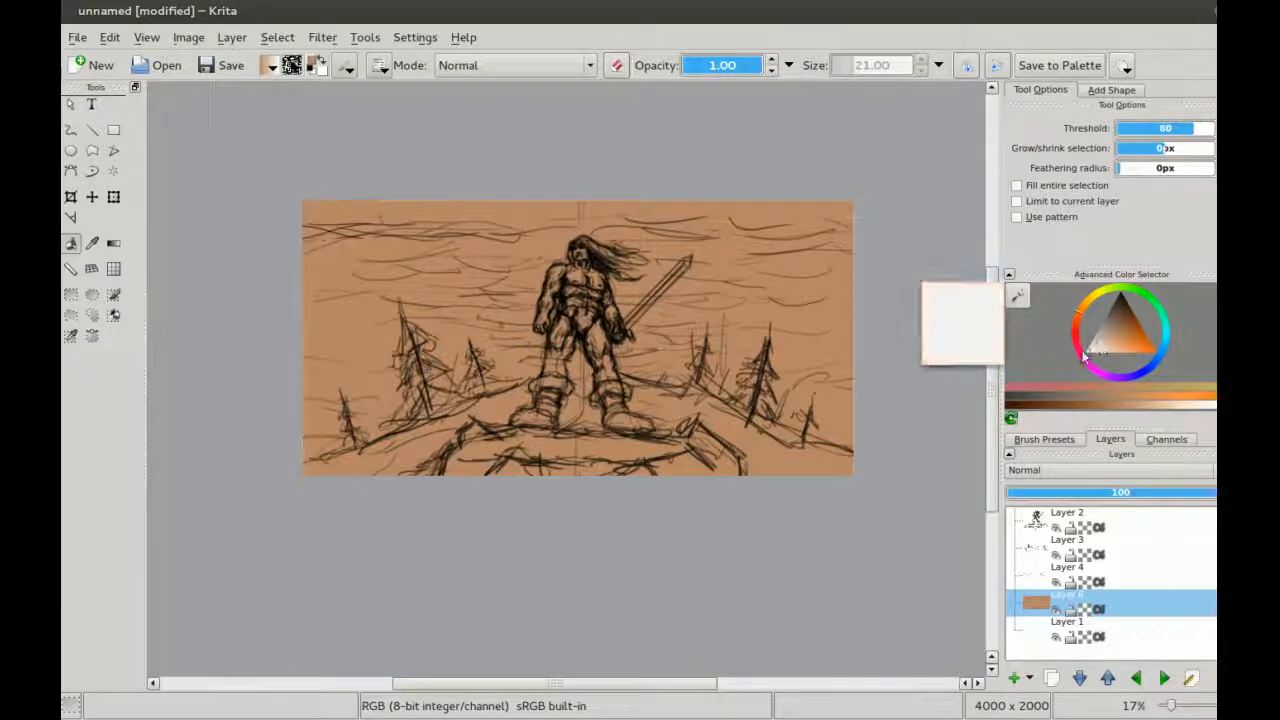
pyautogui.press('b')
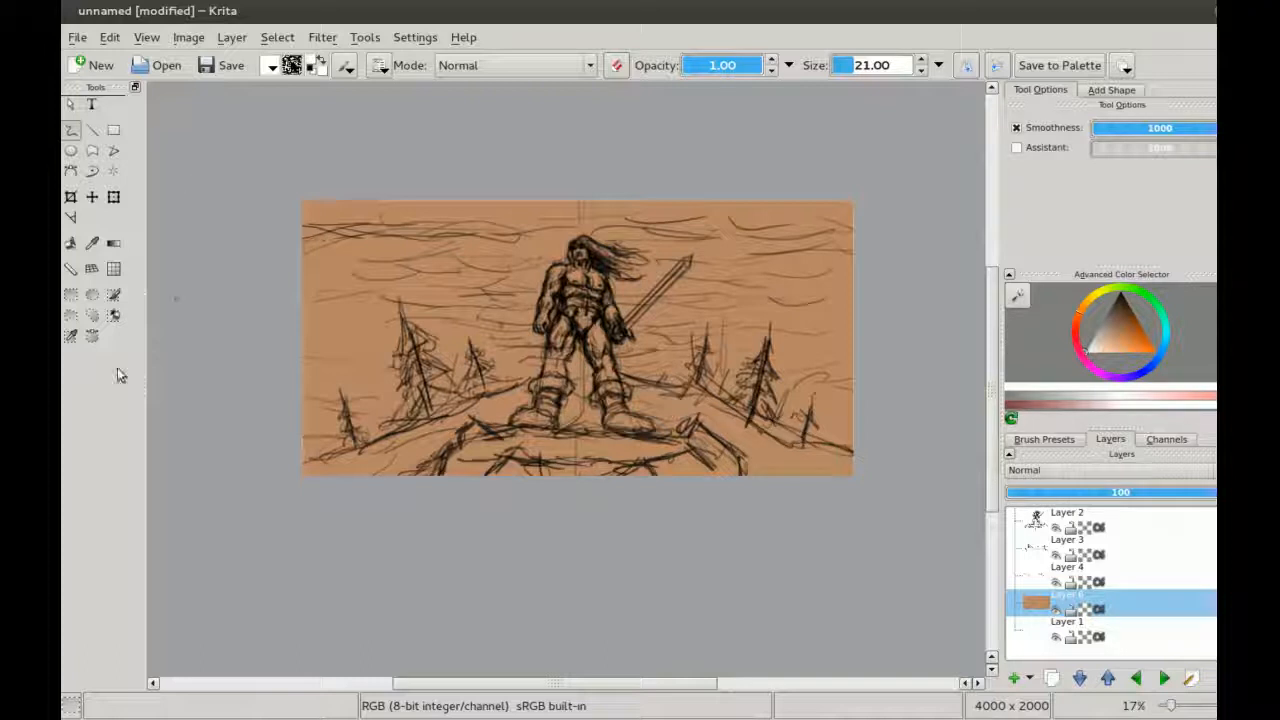
pyautogui.click(114, 316)
pyautogui.moveTo(1100, 349); pyautogui.dragTo(1090, 352)
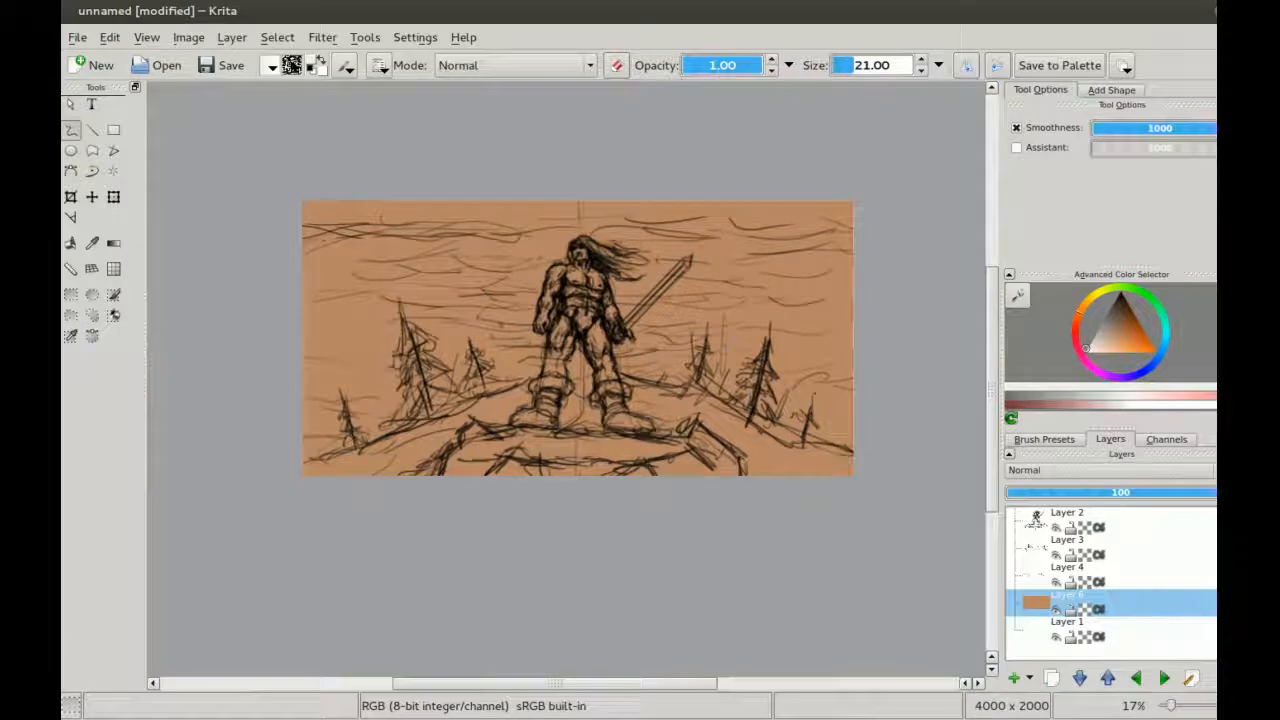
pyautogui.scroll(1, 580, 305)
pyautogui.scroll(-1, 600, 325)
pyautogui.moveTo(605, 325); pyautogui.dragTo(589, 337)
pyautogui.press(']')
pyautogui.press(']')
pyautogui.press(']')
pyautogui.press(']')
pyautogui.press(']')
pyautogui.press(']')
pyautogui.press(']')
pyautogui.press(']')
pyautogui.press(']')
pyautogui.press(']')
pyautogui.press(']')
pyautogui.press(']')
pyautogui.press(']')
pyautogui.press(']')
pyautogui.press(']')
pyautogui.press(']')
pyautogui.press(']')
pyautogui.press(']')
pyautogui.press(']')
pyautogui.press(']')
pyautogui.press(']')
pyautogui.press(']')
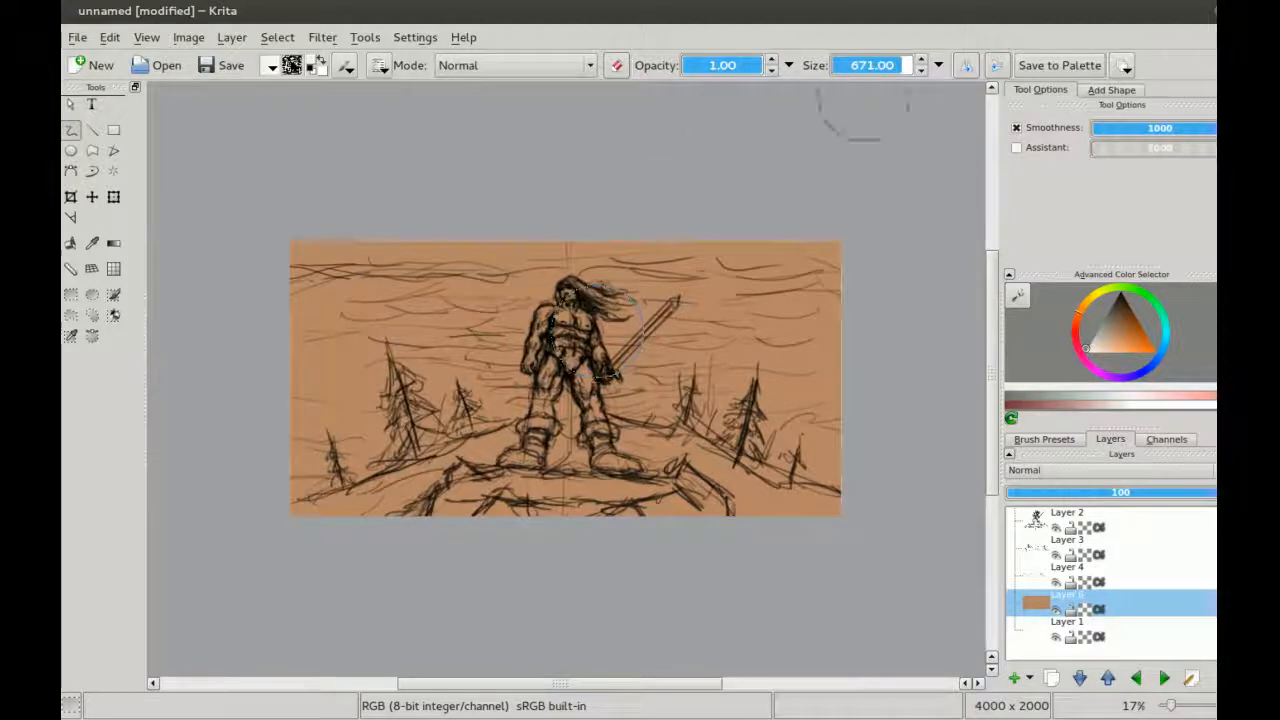
pyautogui.moveTo(864, 67); pyautogui.dragTo(892, 65)
pyautogui.click(710, 66)
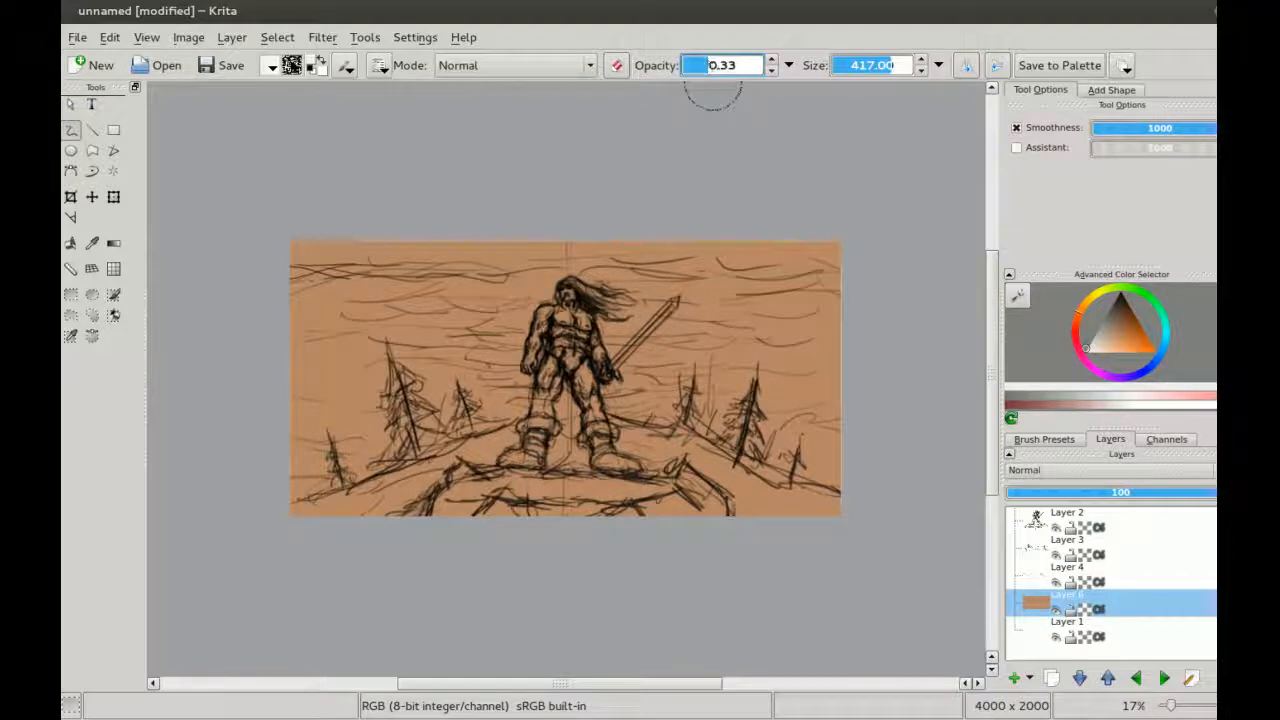
# Step: Paint a soft pale glow around the warrior and spread it into the sky on both sides, enlarging the brush slightly
pyautogui.moveTo(595, 287)
pyautogui.mouseDown()
pyautogui.moveTo(564, 350)
pyautogui.moveTo(585, 332)
pyautogui.mouseUp()
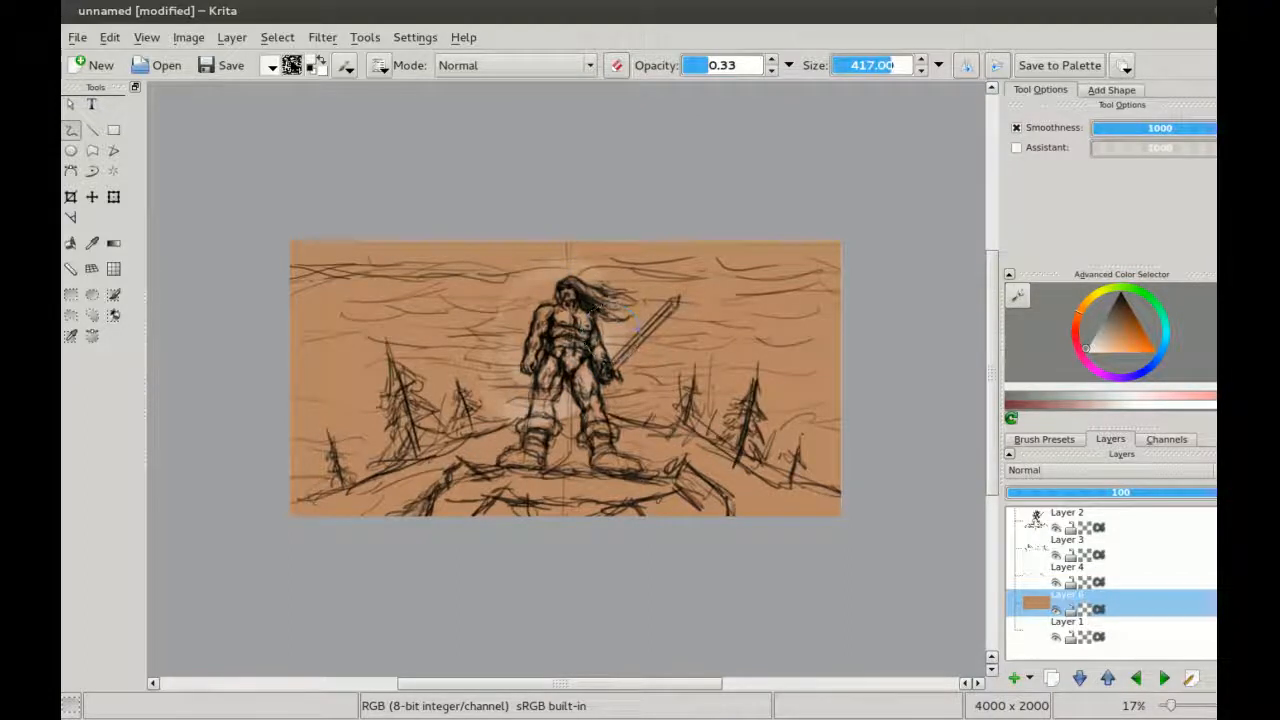
pyautogui.hotkey('ctrl', '+')
pyautogui.hotkey('ctrl', '+')
pyautogui.hotkey('ctrl', '+')
pyautogui.hotkey('ctrl', '-')
pyautogui.hotkey('ctrl', '-')
pyautogui.hotkey('ctrl', '-')
pyautogui.press(']')
pyautogui.press(']')
pyautogui.press(']')
pyautogui.moveTo(583, 287)
pyautogui.mouseDown()
pyautogui.moveTo(482, 355)
pyautogui.moveTo(640, 330)
pyautogui.moveTo(655, 270)
pyautogui.moveTo(545, 355)
pyautogui.moveTo(545, 322)
pyautogui.moveTo(548, 365)
pyautogui.moveTo(568, 355)
pyautogui.moveTo(560, 326)
pyautogui.moveTo(505, 231)
pyautogui.moveTo(455, 243)
pyautogui.moveTo(583, 352)
pyautogui.moveTo(702, 326)
pyautogui.moveTo(657, 405)
pyautogui.moveTo(602, 343)
pyautogui.moveTo(492, 418)
pyautogui.moveTo(540, 350)
pyautogui.moveTo(680, 317)
pyautogui.moveTo(548, 385)
pyautogui.moveTo(501, 279)
pyautogui.moveTo(585, 375)
pyautogui.moveTo(560, 355)
pyautogui.moveTo(457, 360)
pyautogui.moveTo(420, 290)
pyautogui.moveTo(380, 350)
pyautogui.moveTo(260, 351)
pyautogui.moveTo(382, 374)
pyautogui.moveTo(398, 420)
pyautogui.mouseUp()
pyautogui.press(']')
pyautogui.moveTo(645, 332)
pyautogui.mouseDown()
pyautogui.moveTo(780, 289)
pyautogui.moveTo(728, 358)
pyautogui.moveTo(582, 345)
pyautogui.moveTo(555, 320)
pyautogui.moveTo(605, 360)
pyautogui.moveTo(598, 392)
pyautogui.moveTo(732, 383)
pyautogui.moveTo(700, 326)
pyautogui.mouseUp()
# Step: Reduce the brush size to 387 and lighten the upper sky and the area beside the warrior's head
pyautogui.press('[')
pyautogui.press('[')
pyautogui.press('[')
pyautogui.press('[')
pyautogui.press('[')
pyautogui.press('[')
pyautogui.press('[')
pyautogui.press('[')
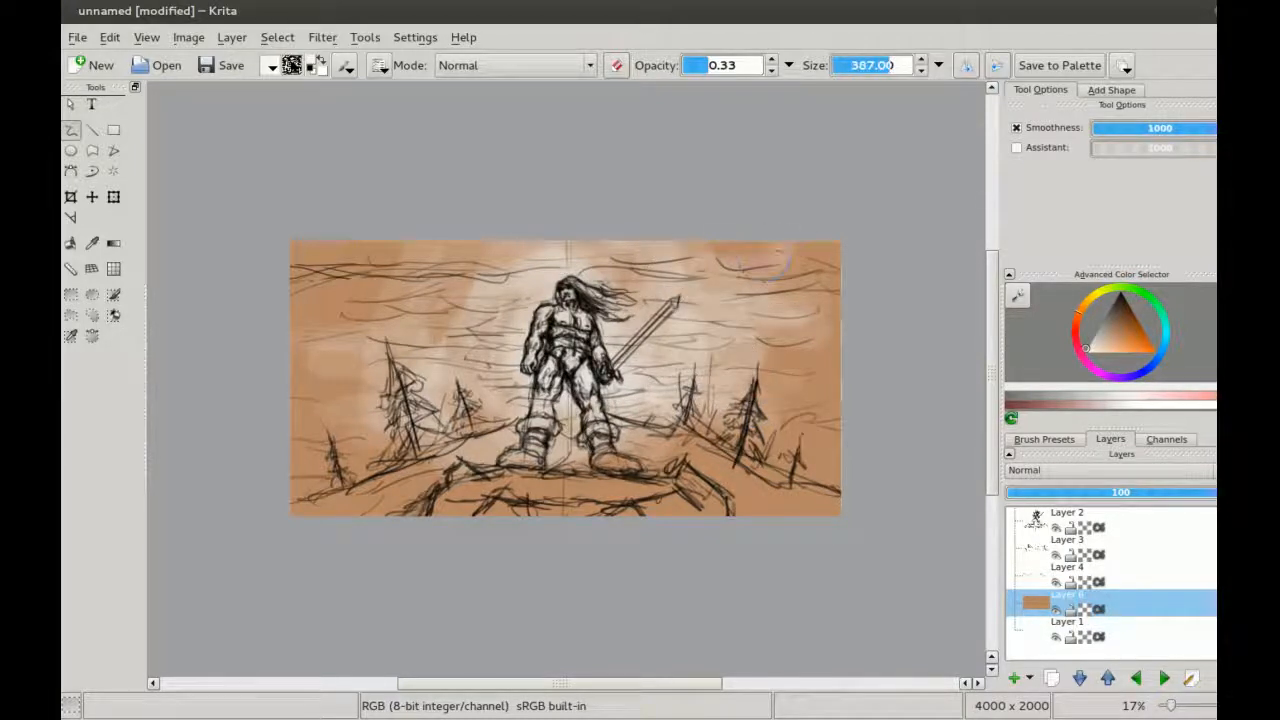
pyautogui.moveTo(673, 243); pyautogui.dragTo(330, 250)
pyautogui.moveTo(577, 268)
pyautogui.mouseDown()
pyautogui.moveTo(485, 298)
pyautogui.moveTo(686, 229)
pyautogui.moveTo(590, 295)
pyautogui.moveTo(465, 313)
pyautogui.moveTo(490, 350)
pyautogui.moveTo(470, 352)
pyautogui.mouseUp()
# Step: Reduce the brush size to 177 and paint thinner pale cloud streaks across the outer sky on both sides
pyautogui.press('[')
pyautogui.press('[')
pyautogui.press('[')
pyautogui.press('[')
pyautogui.press('[')
pyautogui.press('[')
pyautogui.press('[')
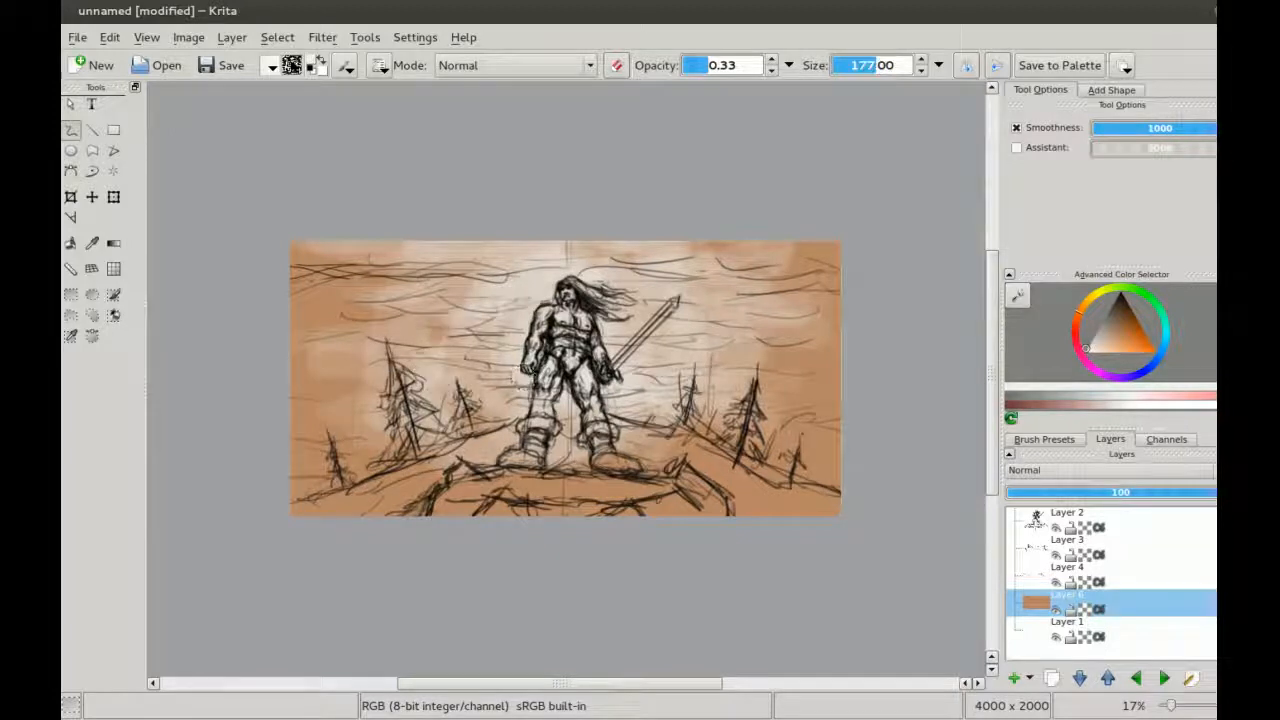
pyautogui.moveTo(733, 321)
pyautogui.mouseDown()
pyautogui.moveTo(748, 318)
pyautogui.moveTo(750, 260)
pyautogui.moveTo(691, 246)
pyautogui.moveTo(815, 247)
pyautogui.mouseUp()
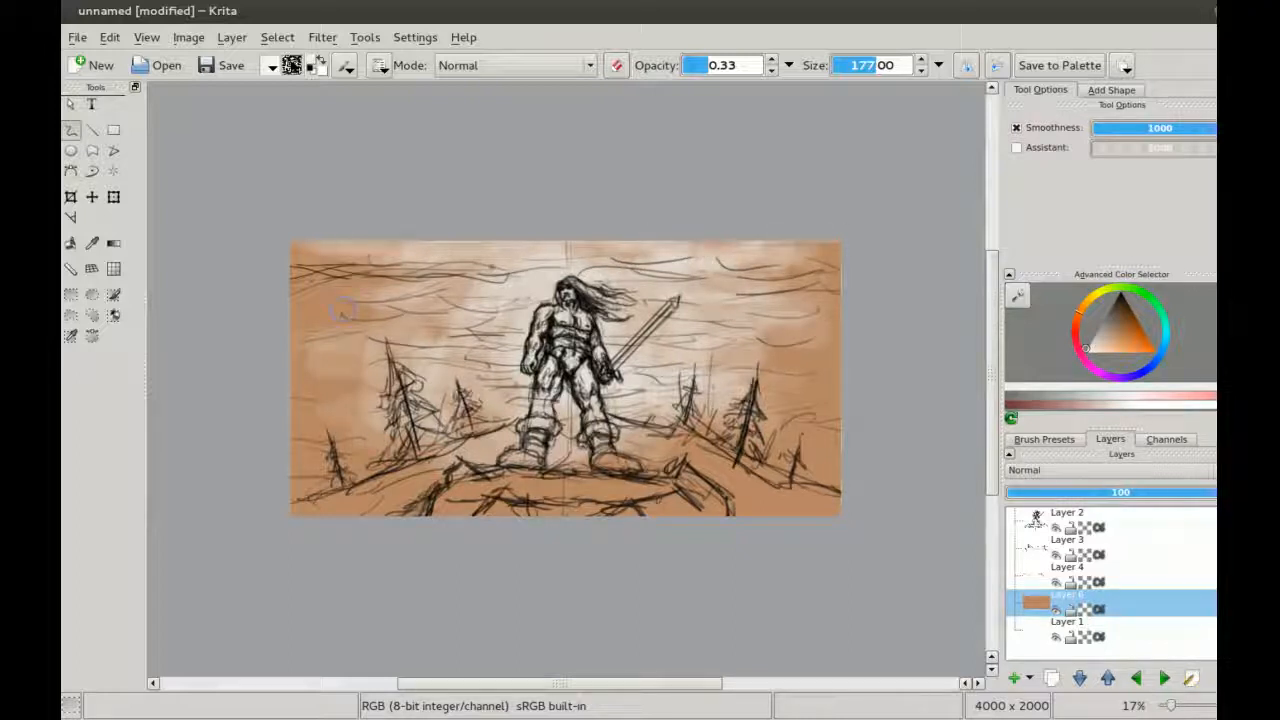
pyautogui.moveTo(292, 301); pyautogui.dragTo(400, 302)
pyautogui.moveTo(799, 321)
pyautogui.mouseDown()
pyautogui.moveTo(782, 318)
pyautogui.moveTo(836, 322)
pyautogui.mouseUp()
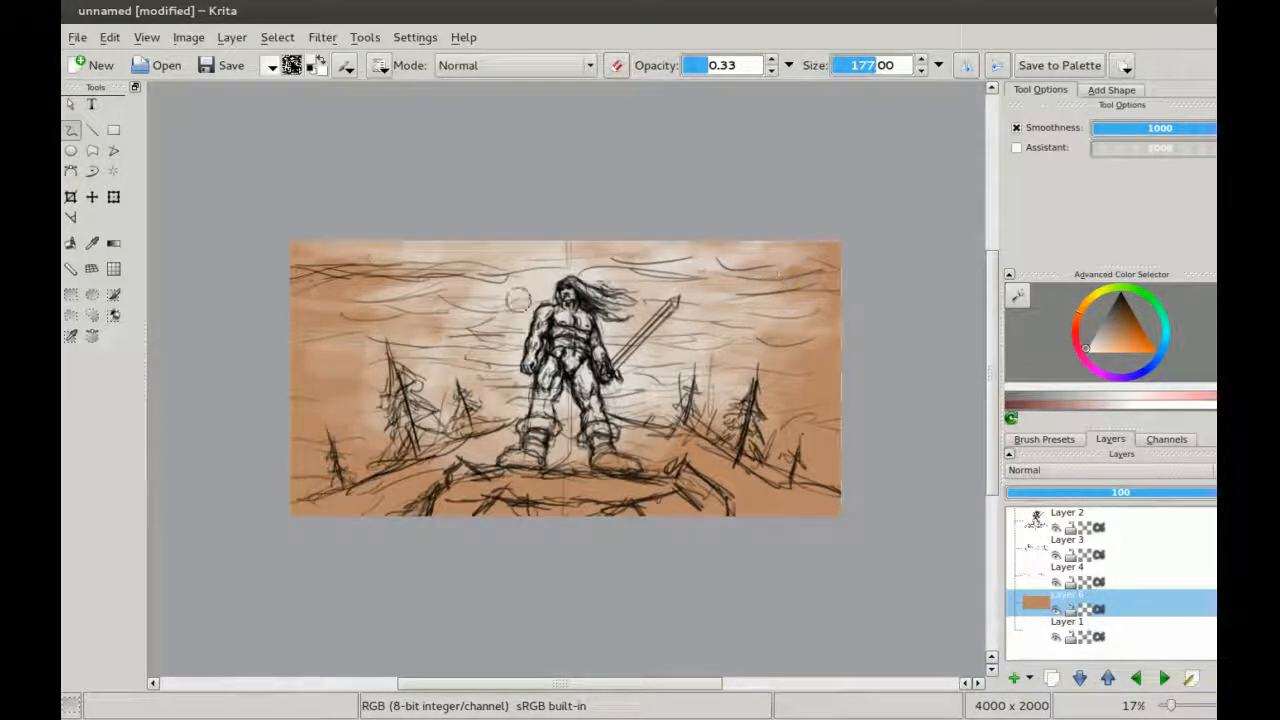
pyautogui.press('+')
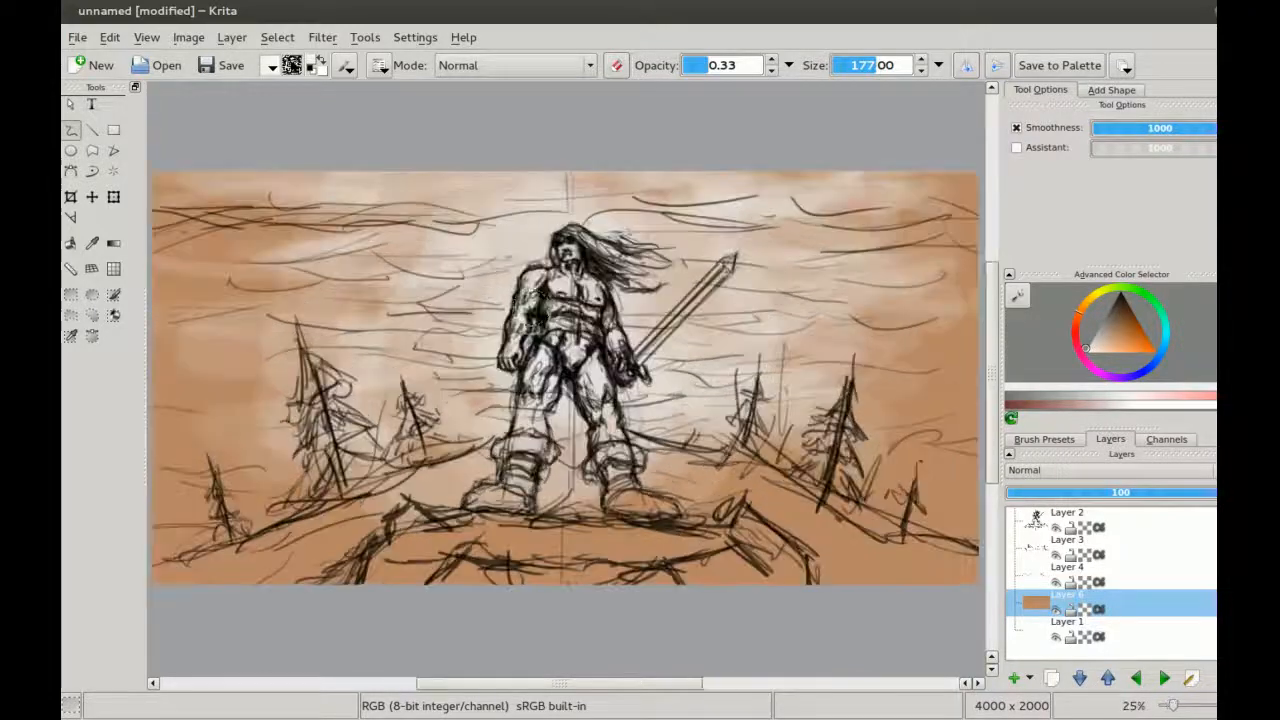
pyautogui.press('-')
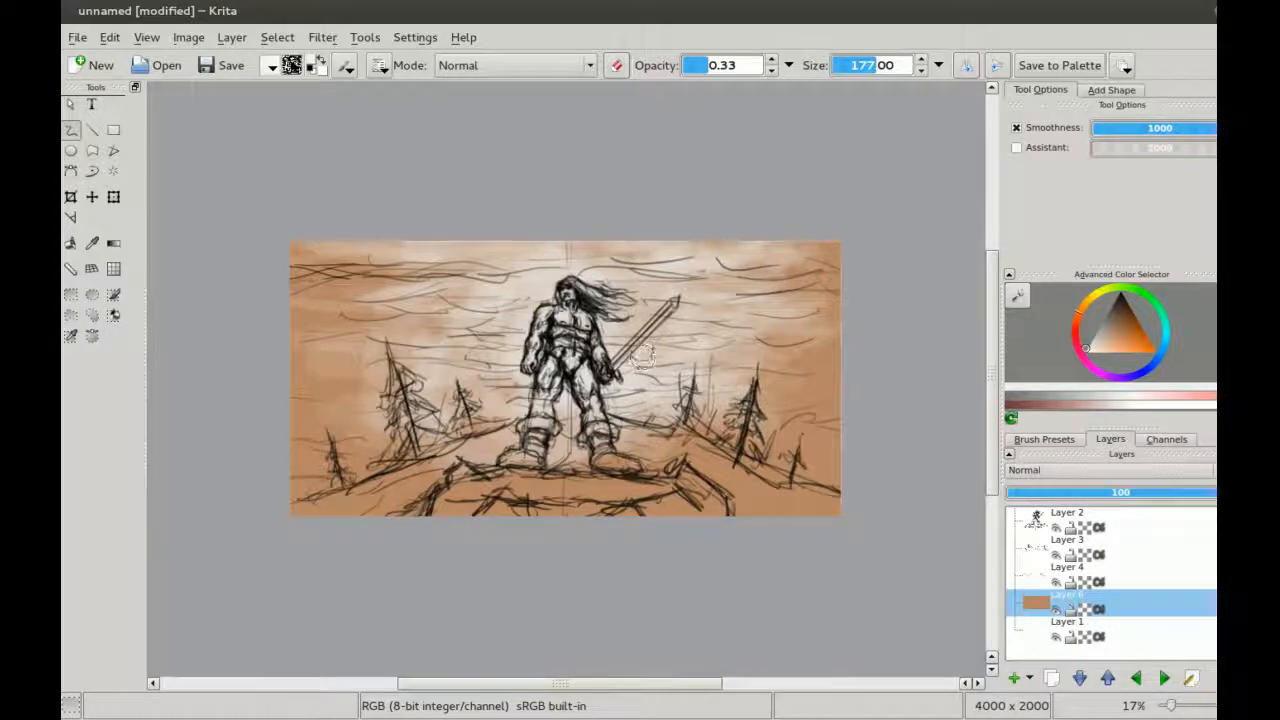
# Step: Pick a near-black colour and paint dark cloud patches along the canvas edge opposite the sword
pyautogui.moveTo(1099, 333); pyautogui.dragTo(1121, 294)
pyautogui.moveTo(501, 296); pyautogui.dragTo(508, 302)
pyautogui.press(']')
pyautogui.press(']')
pyautogui.moveTo(278, 312)
pyautogui.mouseDown()
pyautogui.moveTo(332, 298)
pyautogui.moveTo(316, 310)
pyautogui.mouseUp()
pyautogui.press(']')
pyautogui.moveTo(280, 363)
pyautogui.mouseDown()
pyautogui.moveTo(300, 414)
pyautogui.moveTo(440, 520)
pyautogui.mouseUp()
# Step: Enlarge the brush and darken the outer edges and upper corners of the scene on both sides
pyautogui.press(']')
pyautogui.press(']')
pyautogui.press(']')
pyautogui.press(']')
pyautogui.press(']')
pyautogui.press(']')
pyautogui.moveTo(271, 367)
pyautogui.mouseDown()
pyautogui.moveTo(350, 420)
pyautogui.moveTo(382, 483)
pyautogui.mouseUp()
pyautogui.moveTo(523, 551)
pyautogui.mouseDown()
pyautogui.moveTo(771, 538)
pyautogui.moveTo(886, 491)
pyautogui.moveTo(800, 440)
pyautogui.mouseUp()
pyautogui.moveTo(808, 225); pyautogui.dragTo(878, 408)
pyautogui.moveTo(305, 268)
pyautogui.mouseDown()
pyautogui.moveTo(251, 286)
pyautogui.moveTo(308, 386)
pyautogui.moveTo(330, 470)
pyautogui.moveTo(290, 443)
pyautogui.moveTo(300, 480)
pyautogui.moveTo(502, 554)
pyautogui.mouseUp()
# Step: Shade the hills behind the rocky ledge dark, covering the slopes on both sides of the warrior's boots
pyautogui.moveTo(849, 500)
pyautogui.mouseDown()
pyautogui.moveTo(700, 471)
pyautogui.moveTo(748, 482)
pyautogui.moveTo(818, 472)
pyautogui.moveTo(830, 455)
pyautogui.mouseUp()
pyautogui.moveTo(349, 486); pyautogui.dragTo(478, 448)
pyautogui.moveTo(405, 493)
pyautogui.mouseDown()
pyautogui.moveTo(462, 482)
pyautogui.moveTo(503, 452)
pyautogui.mouseUp()
pyautogui.moveTo(702, 480)
pyautogui.mouseDown()
pyautogui.moveTo(668, 437)
pyautogui.moveTo(656, 453)
pyautogui.moveTo(636, 438)
pyautogui.moveTo(481, 455)
pyautogui.moveTo(610, 440)
pyautogui.moveTo(500, 445)
pyautogui.moveTo(680, 455)
pyautogui.moveTo(649, 429)
pyautogui.moveTo(430, 470)
pyautogui.moveTo(600, 455)
pyautogui.moveTo(390, 480)
pyautogui.moveTo(470, 463)
pyautogui.moveTo(309, 528)
pyautogui.moveTo(337, 491)
pyautogui.moveTo(315, 480)
pyautogui.mouseUp()
# Step: Set the brush size to 357 and deepen the shadows on the hill slopes, canvas edges and lower rim of the ledge
pyautogui.press('[')
pyautogui.press('[')
pyautogui.press('[')
pyautogui.press('[')
pyautogui.press('[')
pyautogui.moveTo(710, 482)
pyautogui.mouseDown()
pyautogui.moveTo(785, 492)
pyautogui.moveTo(778, 482)
pyautogui.moveTo(748, 489)
pyautogui.moveTo(840, 506)
pyautogui.moveTo(830, 572)
pyautogui.mouseUp()
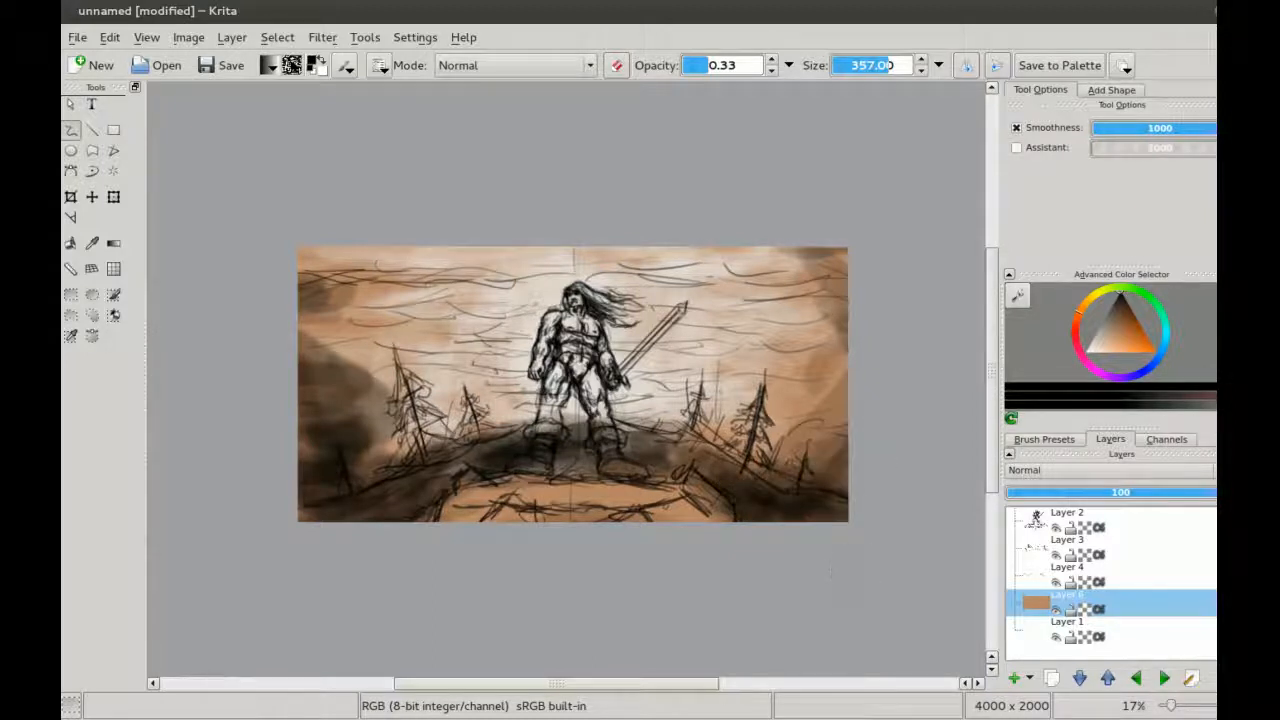
pyautogui.moveTo(325, 258)
pyautogui.mouseDown()
pyautogui.moveTo(265, 278)
pyautogui.moveTo(245, 396)
pyautogui.moveTo(238, 375)
pyautogui.moveTo(305, 406)
pyautogui.moveTo(278, 453)
pyautogui.moveTo(306, 507)
pyautogui.mouseUp()
pyautogui.moveTo(690, 458)
pyautogui.mouseDown()
pyautogui.moveTo(748, 505)
pyautogui.moveTo(661, 447)
pyautogui.moveTo(776, 514)
pyautogui.moveTo(827, 508)
pyautogui.mouseUp()
pyautogui.moveTo(507, 532)
pyautogui.mouseDown()
pyautogui.moveTo(474, 534)
pyautogui.moveTo(501, 521)
pyautogui.moveTo(673, 540)
pyautogui.mouseUp()
pyautogui.moveTo(440, 577)
pyautogui.mouseDown()
pyautogui.moveTo(495, 535)
pyautogui.moveTo(451, 523)
pyautogui.moveTo(630, 532)
pyautogui.mouseUp()
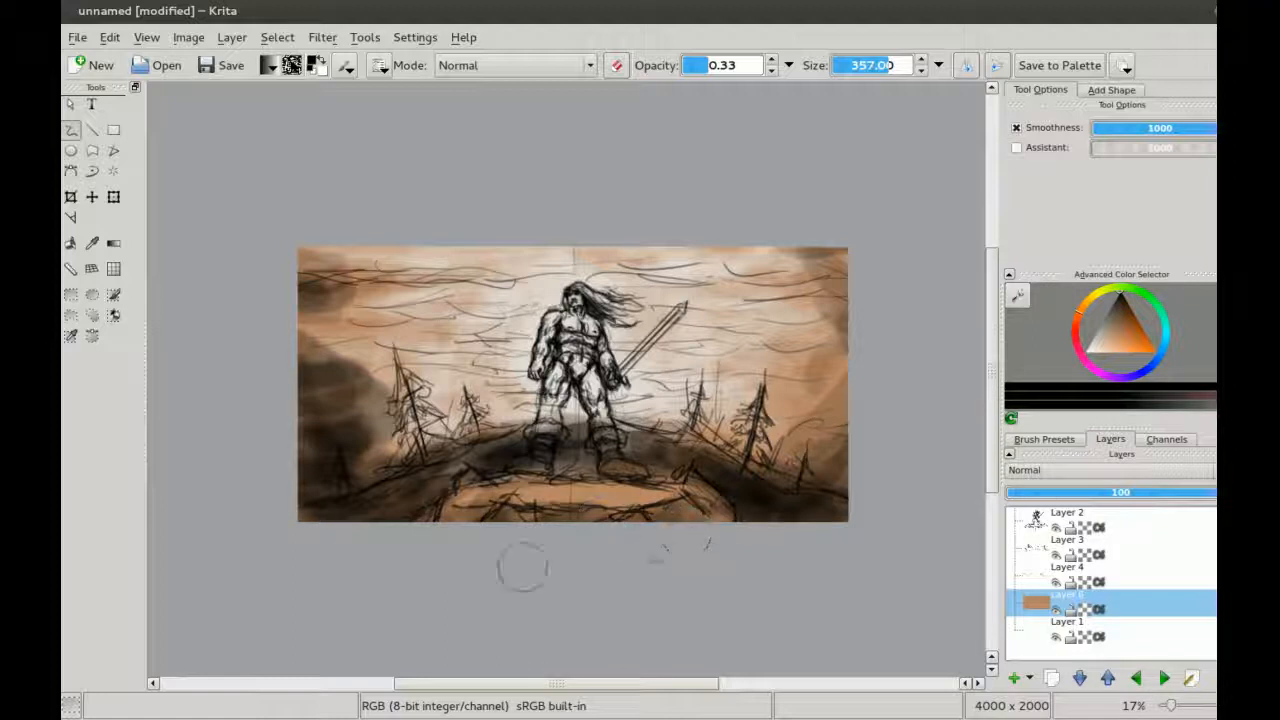
# Step: Add a new paint layer between Layer 2 and Layer 3
pyautogui.moveTo(1036, 527); pyautogui.dragTo(1038, 555)
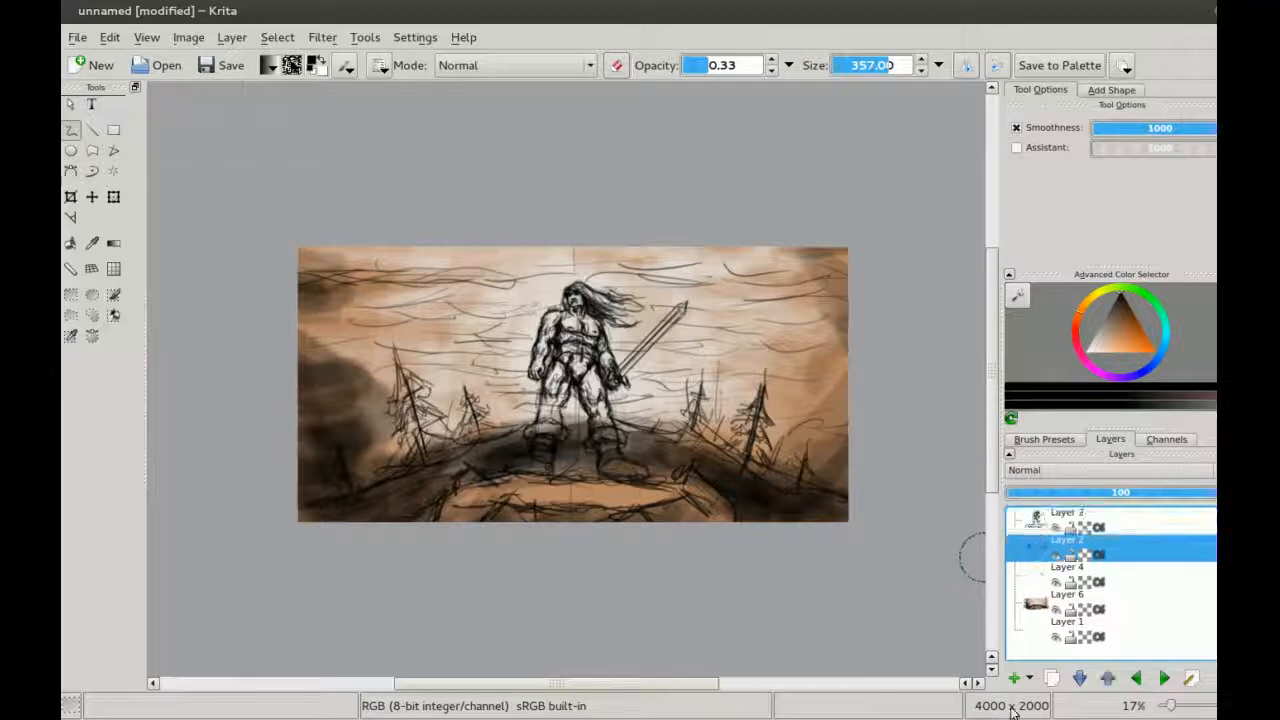
pyautogui.click(1013, 678)
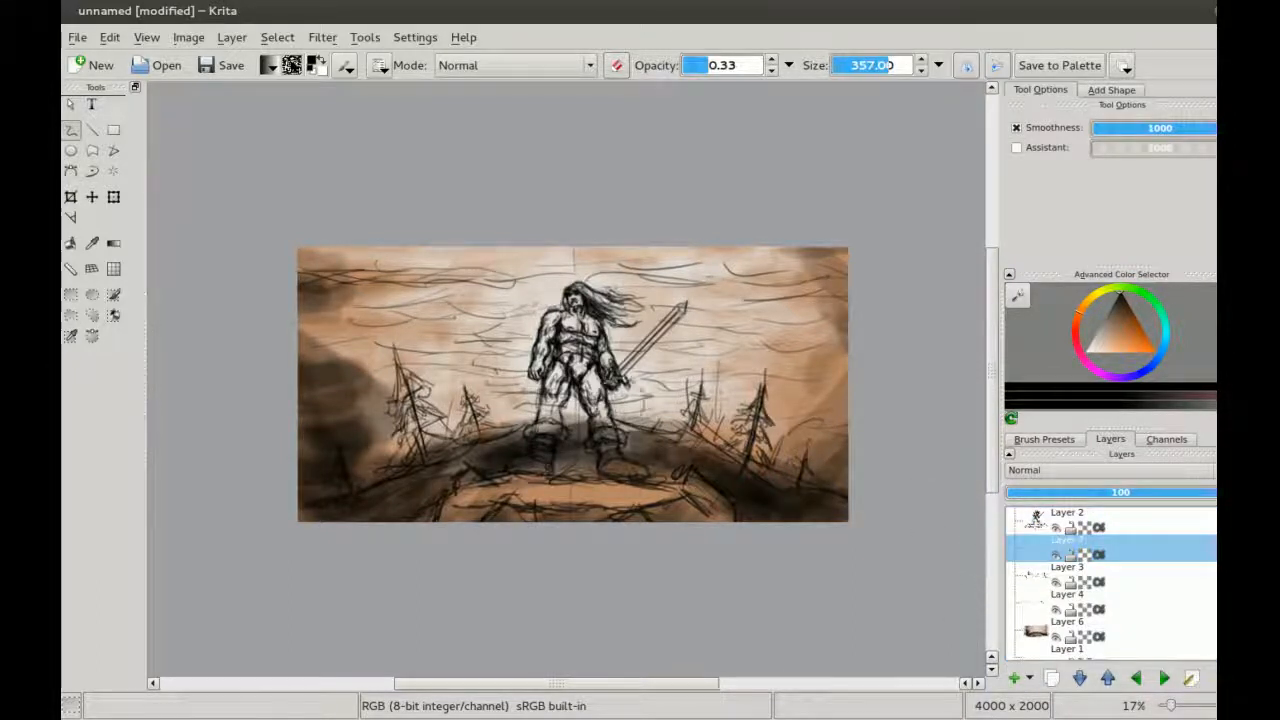
pyautogui.scroll(-1, 600, 380)
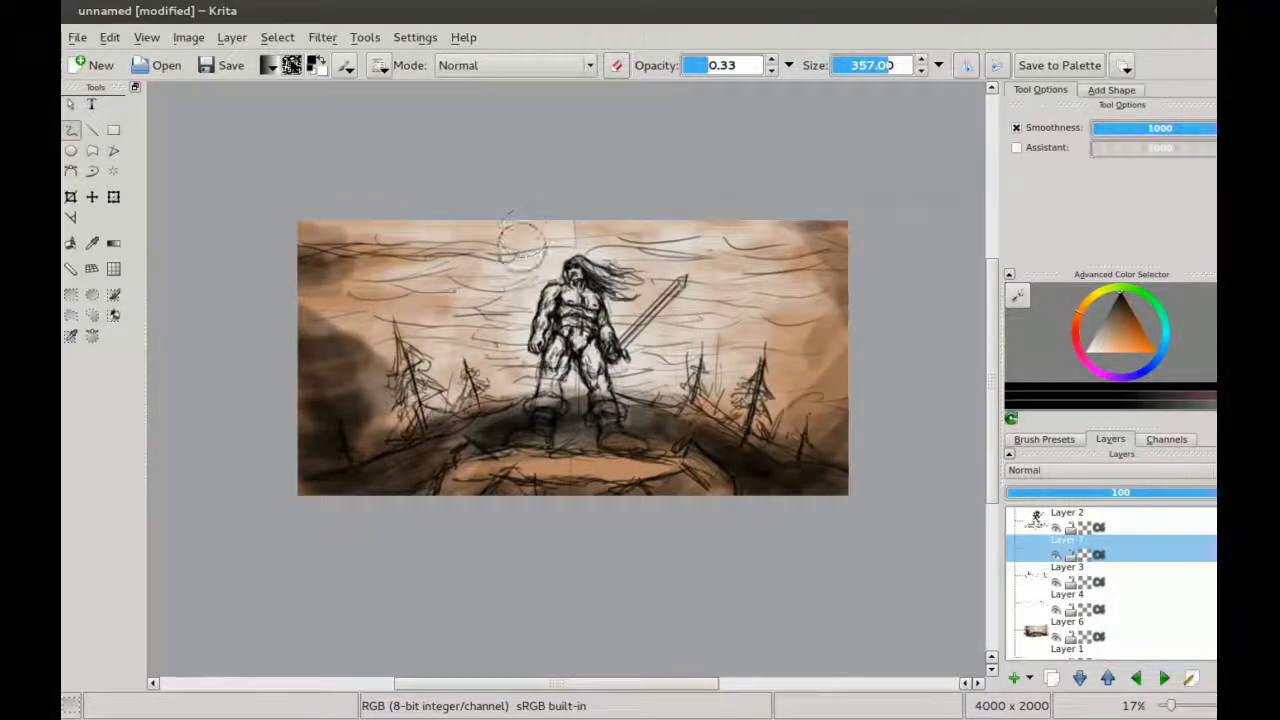
# Step: Pick a pale yellow-tan, shrink the brush to size 117 and block in the warrior's chest and abdomen
pyautogui.press('+')
pyautogui.moveTo(557, 300); pyautogui.dragTo(509, 313)
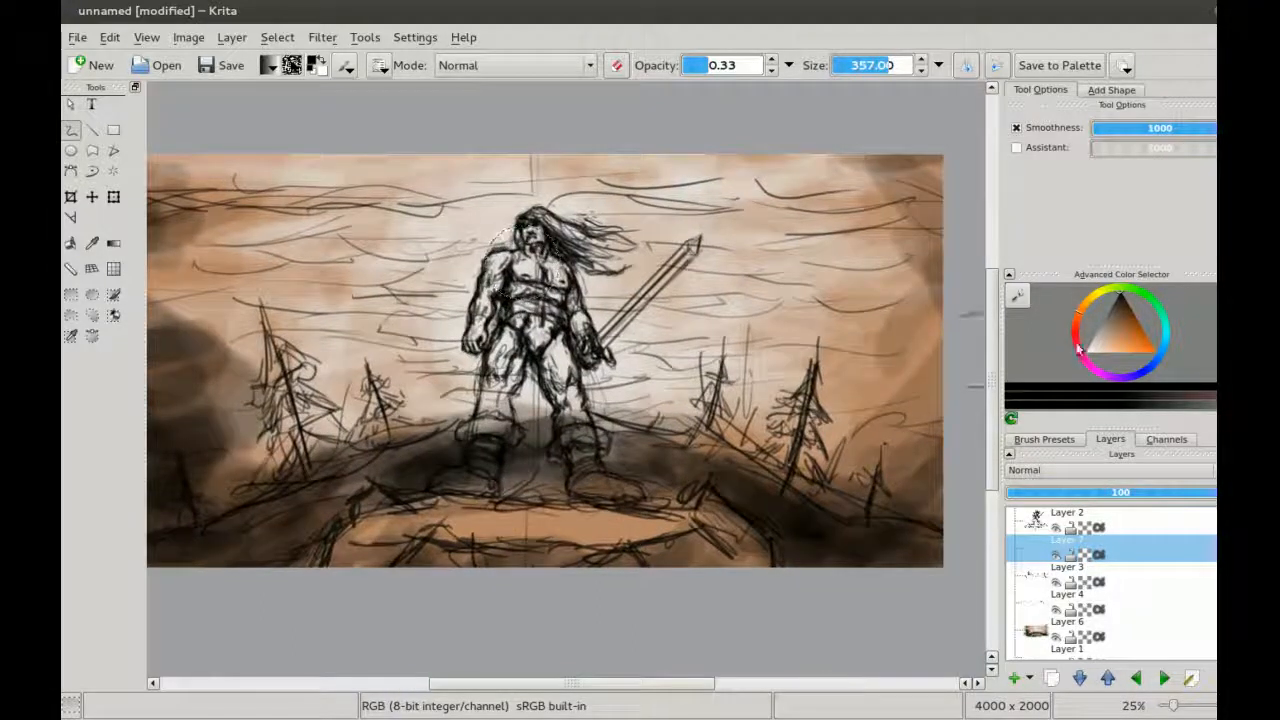
pyautogui.click(1126, 342)
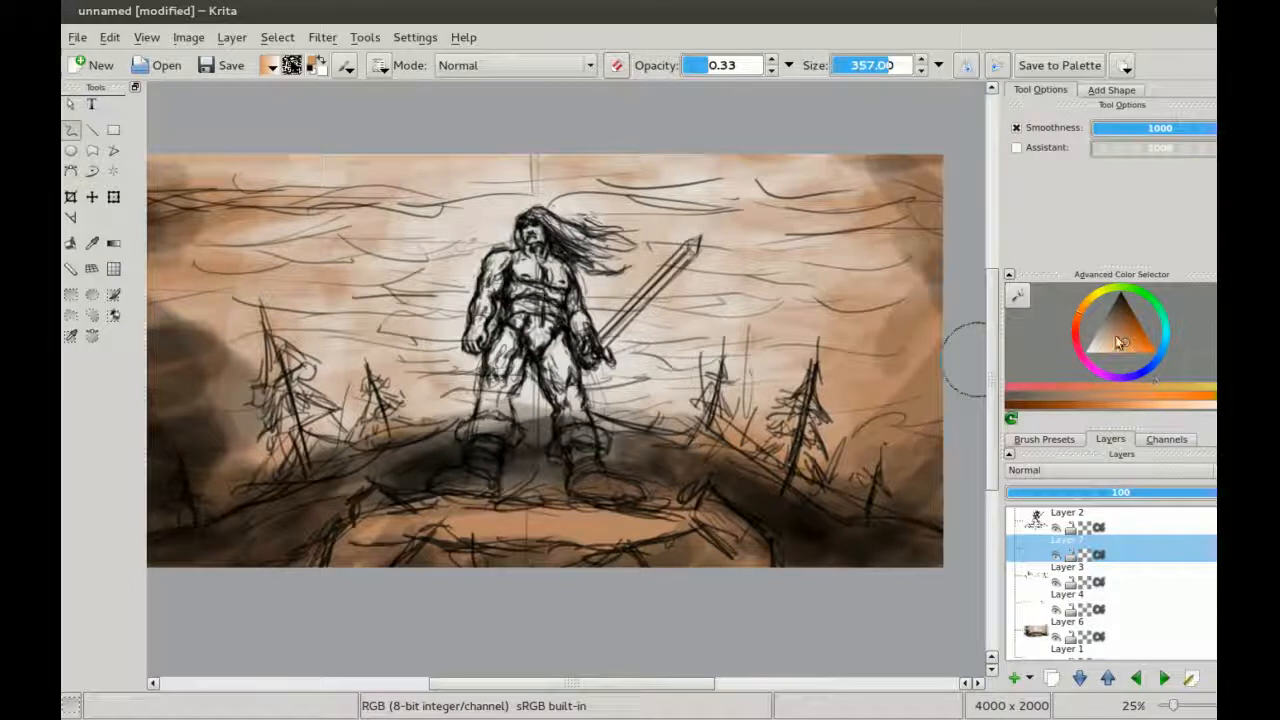
pyautogui.moveTo(1091, 305); pyautogui.dragTo(1099, 343)
pyautogui.click(1112, 344)
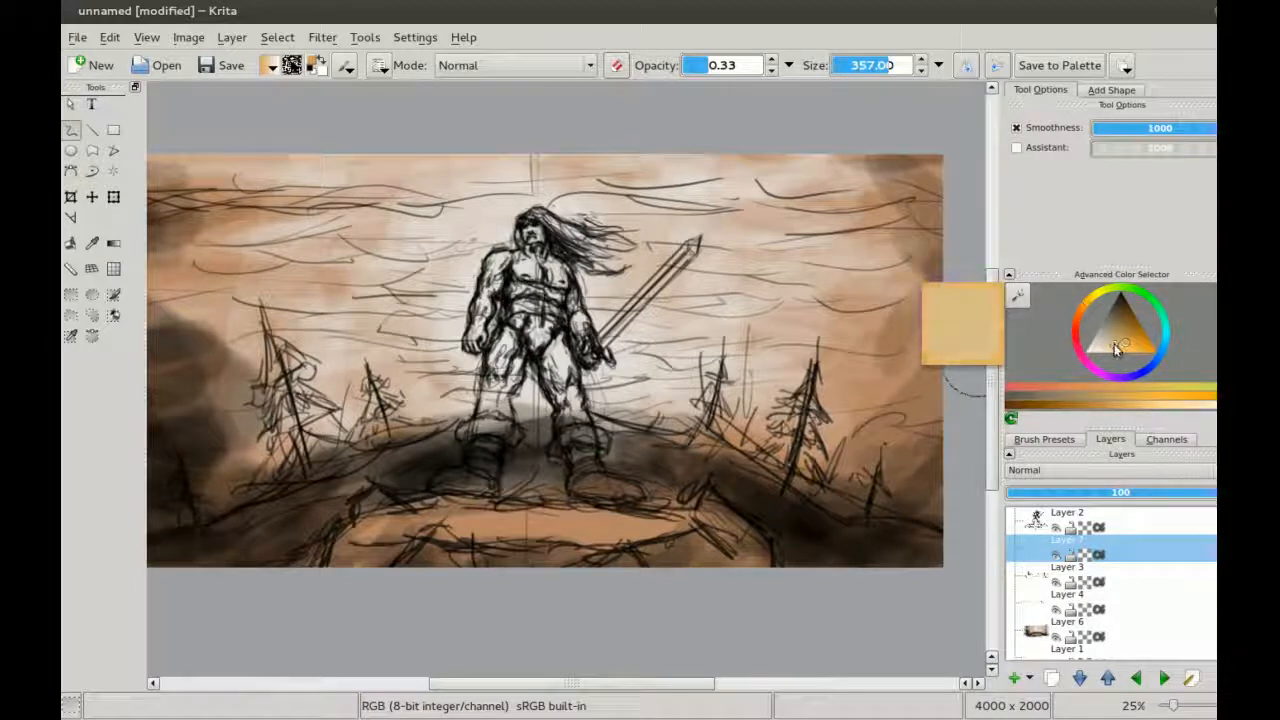
pyautogui.press('[')
pyautogui.press('[')
pyautogui.press('[')
pyautogui.press('[')
pyautogui.press('[')
pyautogui.press('[')
pyautogui.moveTo(518, 278)
pyautogui.mouseDown()
pyautogui.moveTo(550, 268)
pyautogui.moveTo(532, 244)
pyautogui.moveTo(519, 287)
pyautogui.moveTo(515, 272)
pyautogui.mouseUp()
pyautogui.press('[')
pyautogui.press('[')
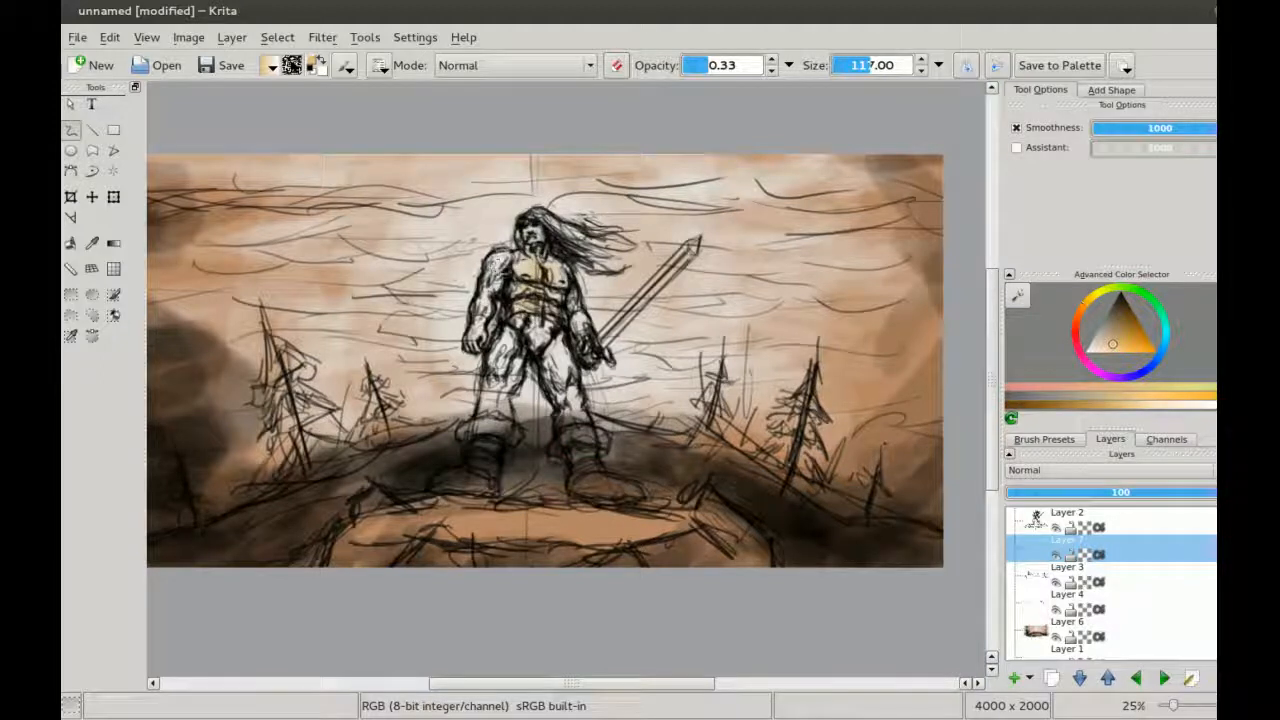
# Step: Block in the warrior's arms, legs and boots with the same pale yellow-tan on Layer 7
pyautogui.moveTo(476, 334); pyautogui.dragTo(482, 300)
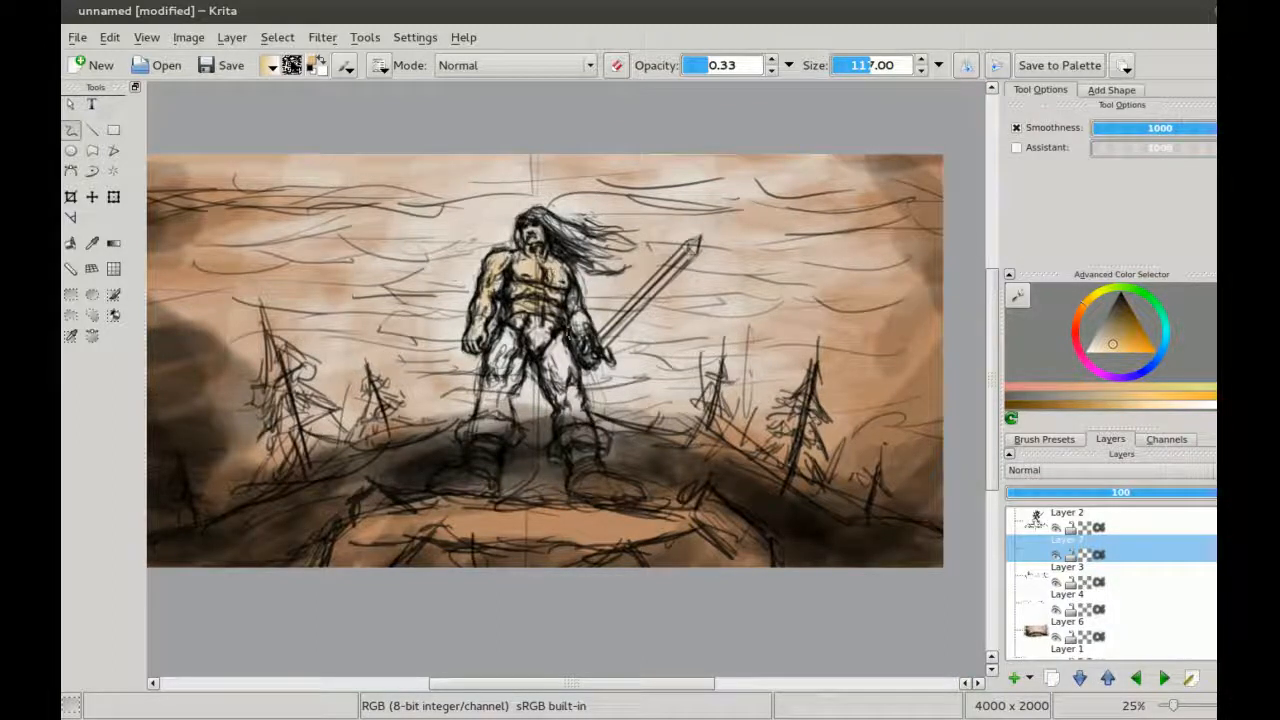
pyautogui.moveTo(514, 318)
pyautogui.mouseDown()
pyautogui.moveTo(492, 443)
pyautogui.moveTo(504, 372)
pyautogui.moveTo(496, 386)
pyautogui.mouseUp()
pyautogui.moveTo(487, 437)
pyautogui.mouseDown()
pyautogui.moveTo(480, 478)
pyautogui.moveTo(450, 480)
pyautogui.moveTo(490, 445)
pyautogui.mouseUp()
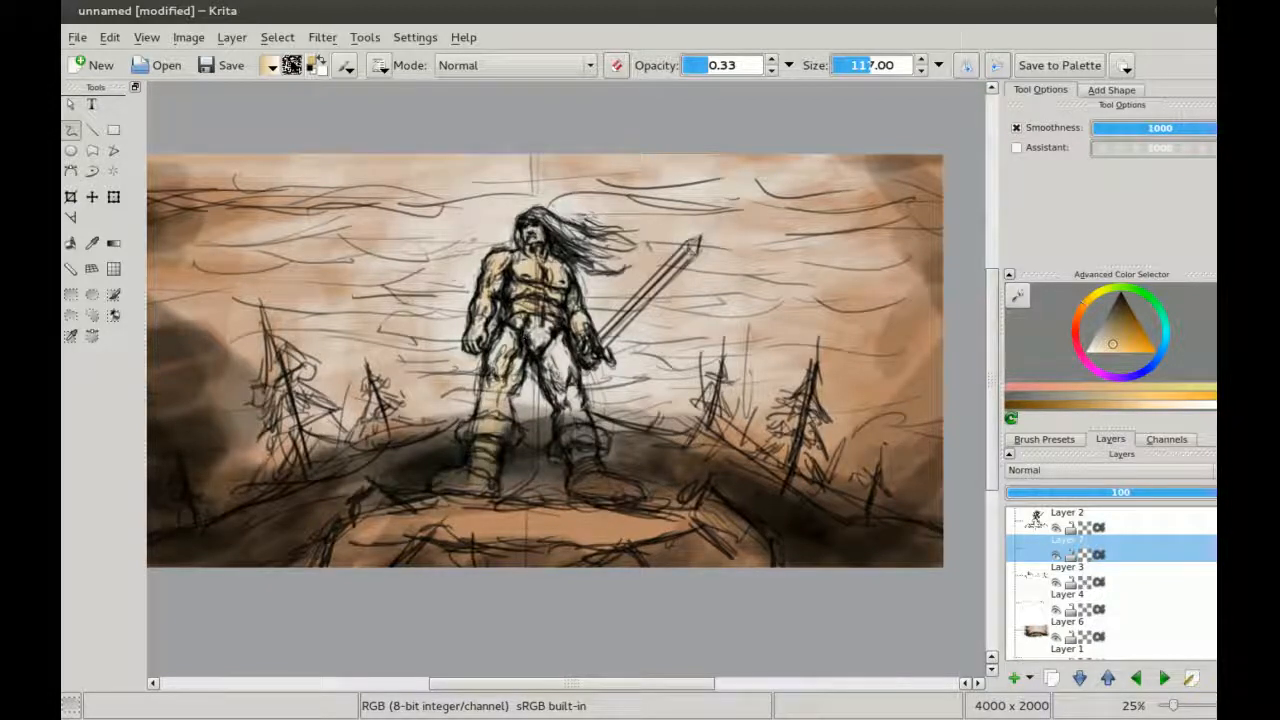
pyautogui.moveTo(578, 440)
pyautogui.mouseDown()
pyautogui.moveTo(598, 478)
pyautogui.moveTo(582, 436)
pyautogui.moveTo(565, 436)
pyautogui.mouseUp()
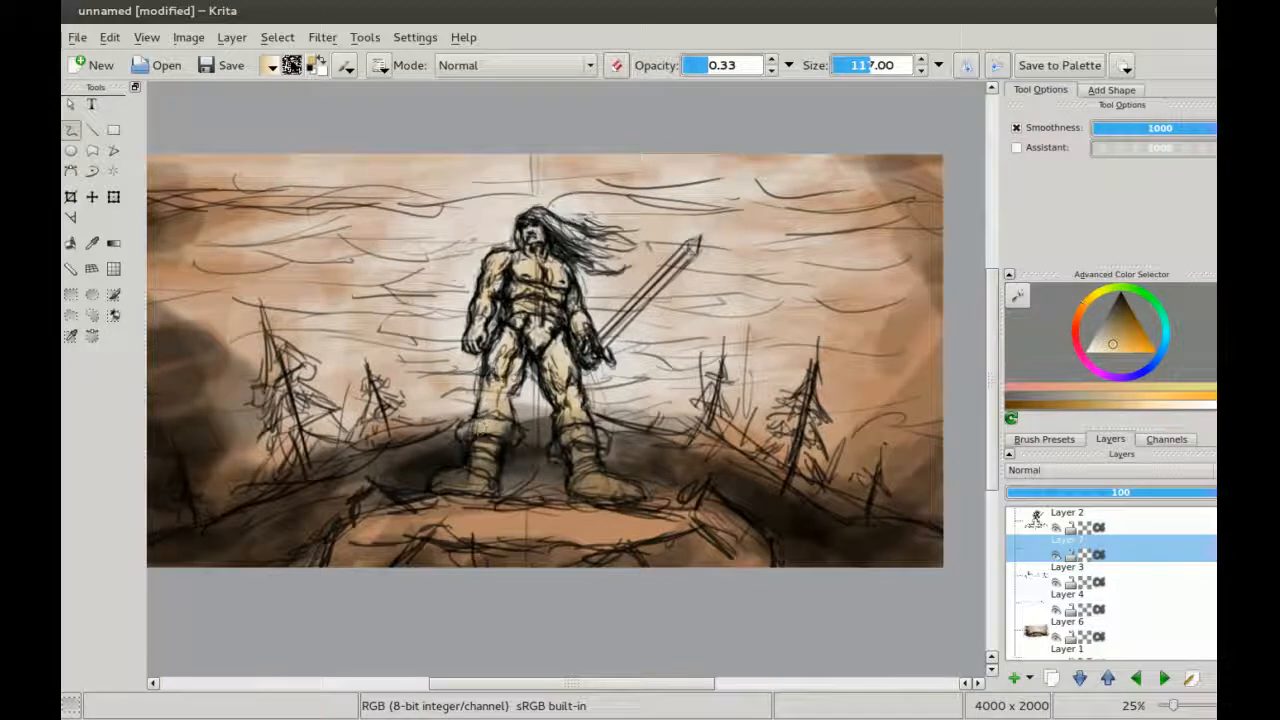
pyautogui.moveTo(505, 440)
pyautogui.mouseDown()
pyautogui.moveTo(440, 486)
pyautogui.moveTo(464, 458)
pyautogui.mouseUp()
# Step: Fill in the warrior's face, flowing hair and sword blade with the pale yellow-tan
pyautogui.press(']')
pyautogui.press('[')
pyautogui.moveTo(532, 232); pyautogui.dragTo(540, 236)
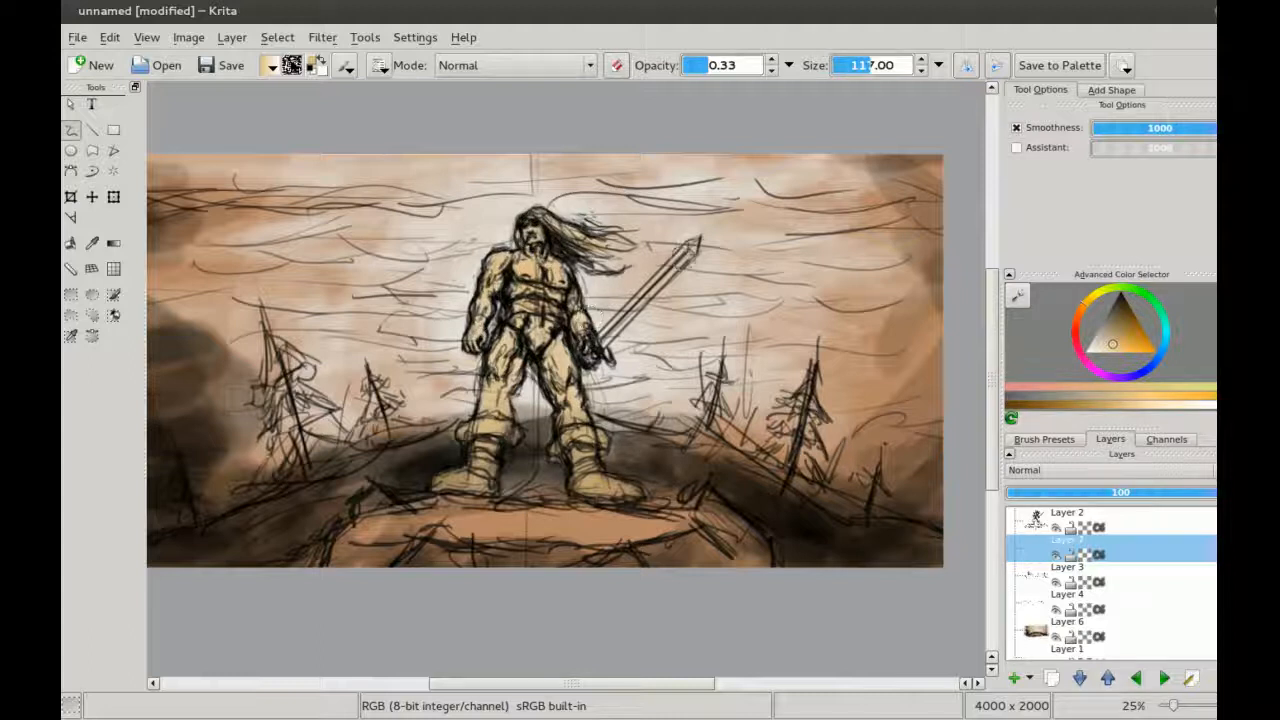
pyautogui.moveTo(686, 254)
pyautogui.mouseDown()
pyautogui.moveTo(626, 334)
pyautogui.moveTo(660, 271)
pyautogui.moveTo(598, 346)
pyautogui.mouseUp()
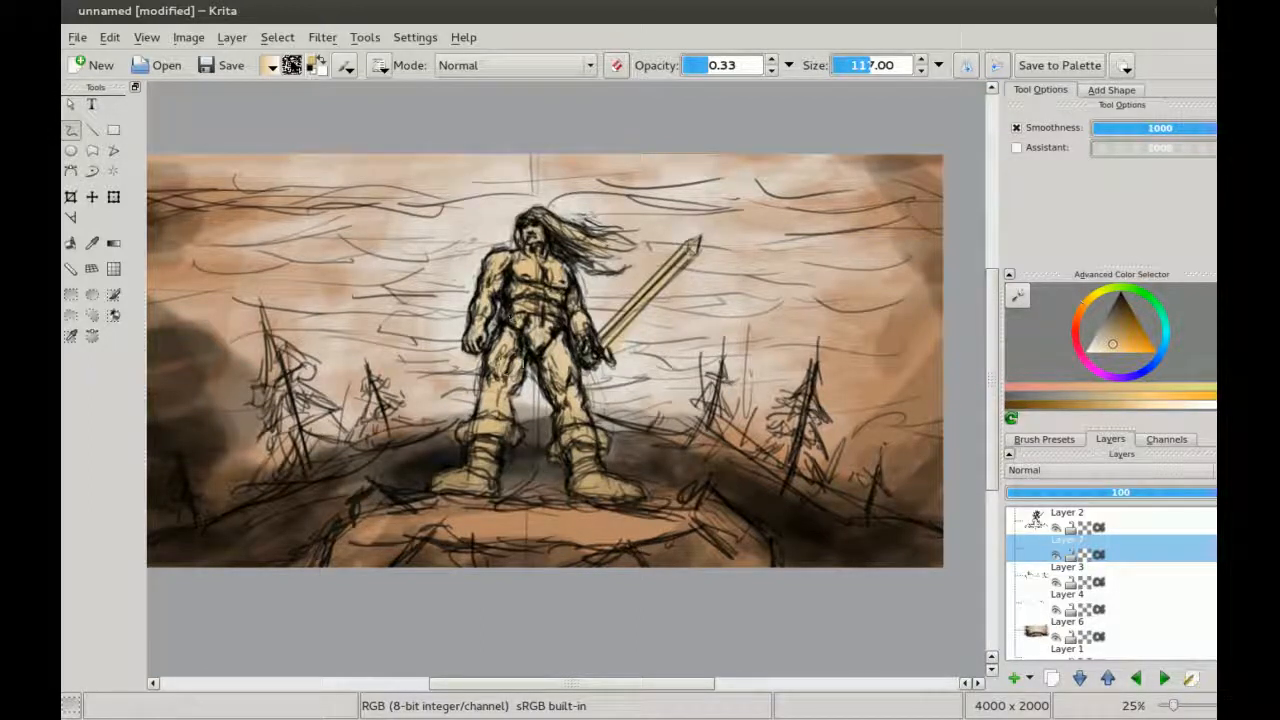
pyautogui.hotkey('ctrl', '-')
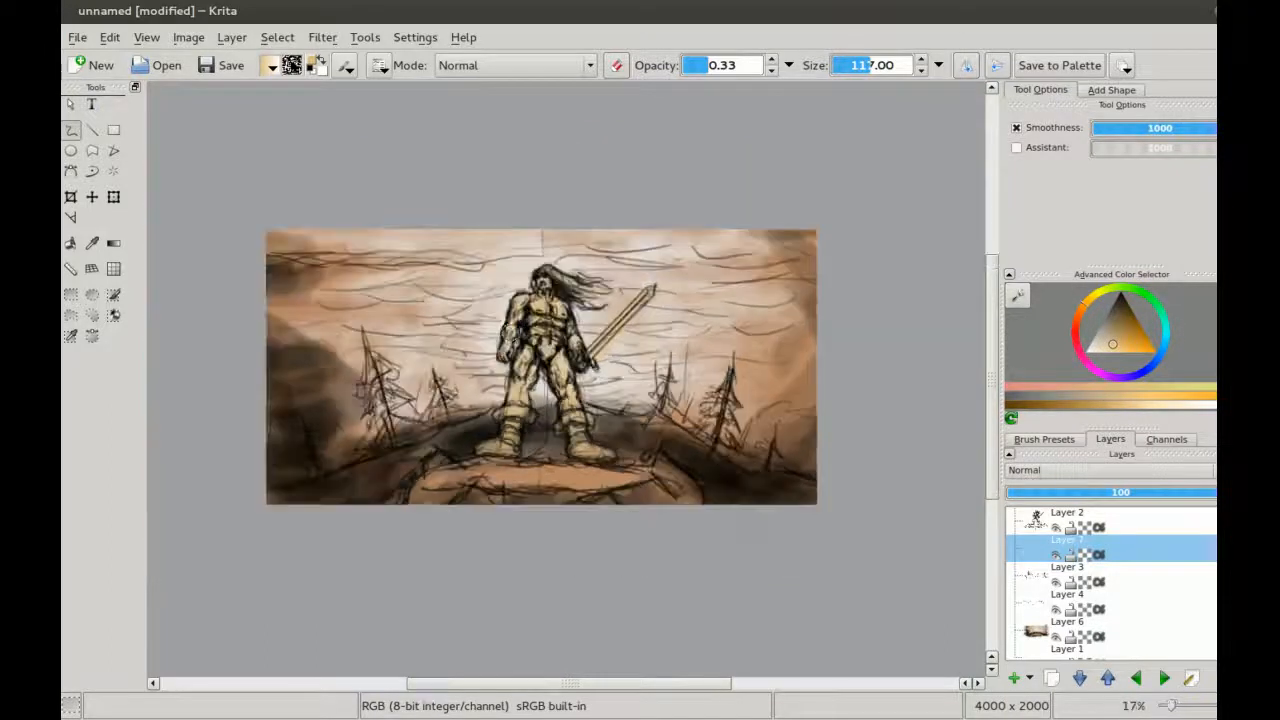
pyautogui.hotkey('ctrl', '+')
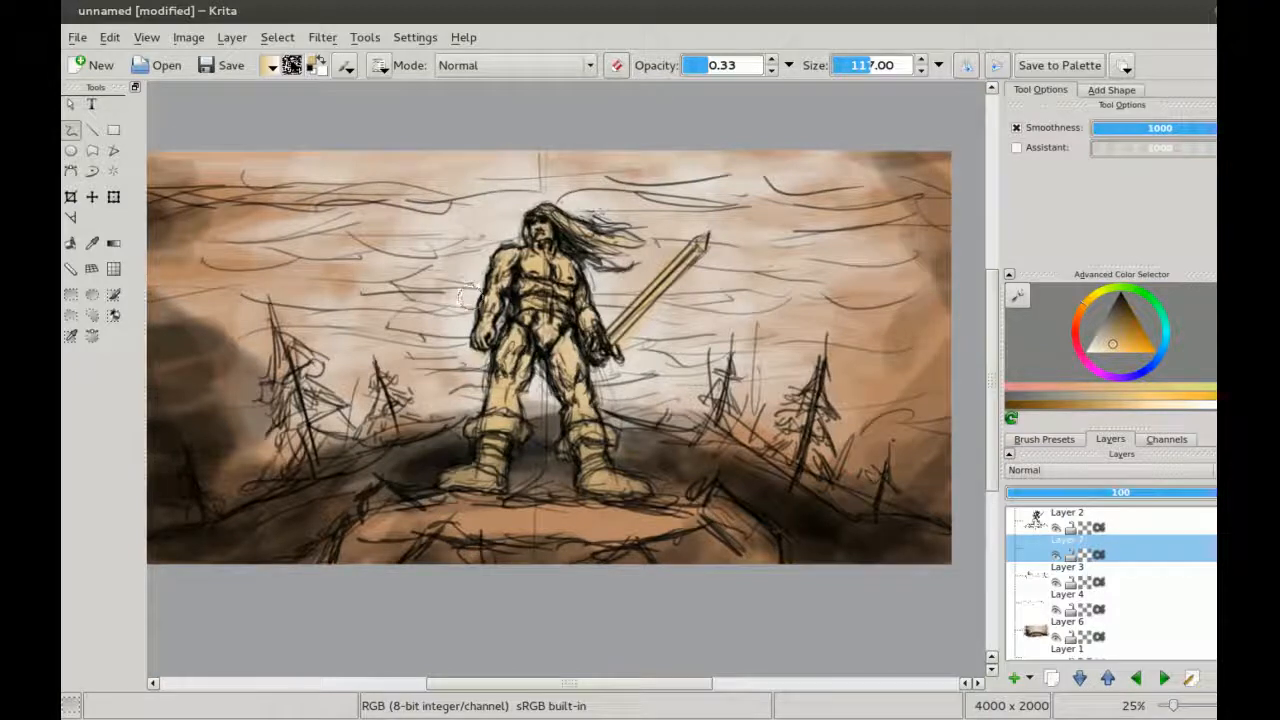
pyautogui.hotkey('ctrl', '-')
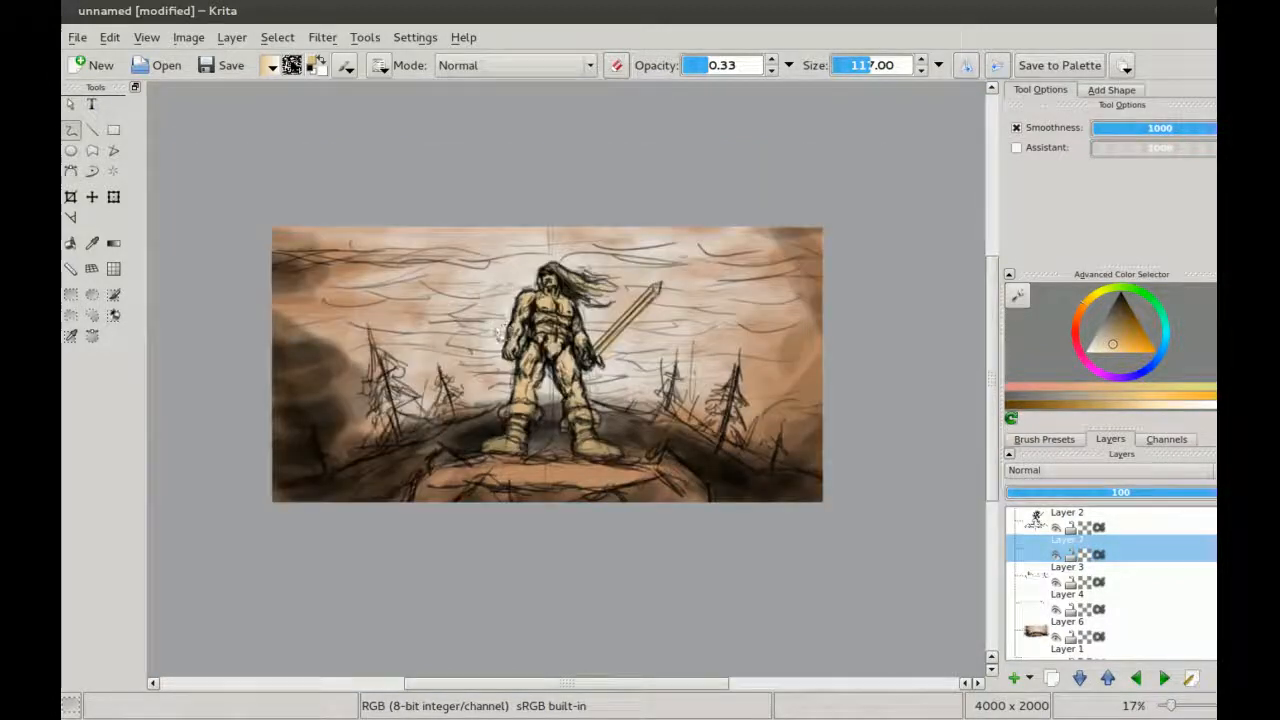
pyautogui.hotkey('ctrl', '+')
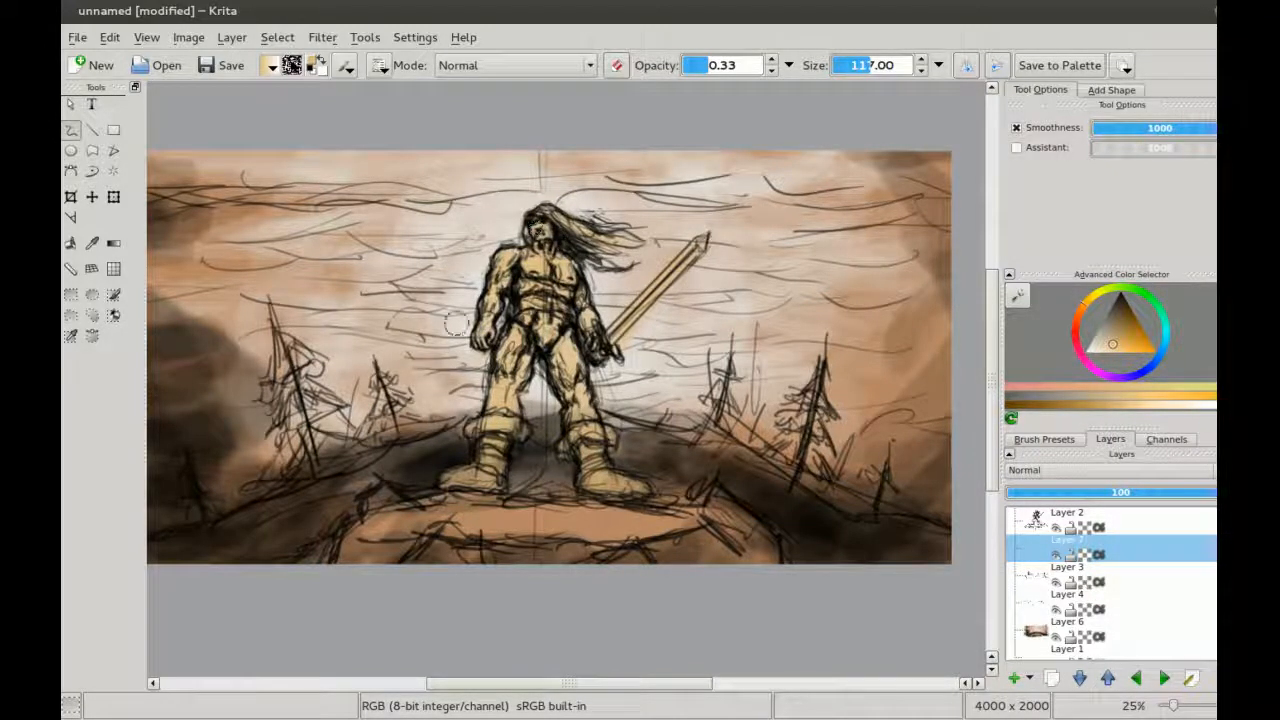
pyautogui.scroll(-2, 455, 323)
pyautogui.scroll(1, 505, 350)
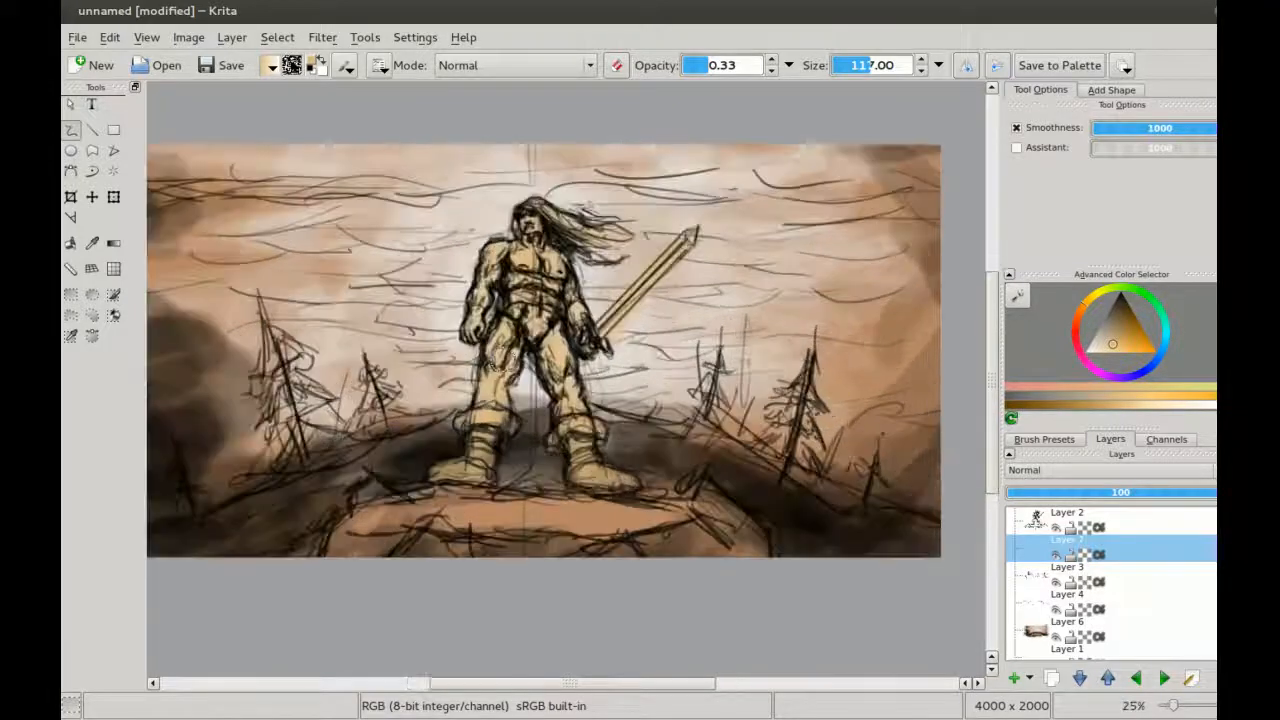
# Step: Activate Layer 4, pick a muted yellow-green and start painting the hillside to the left of the rocky ledge
pyautogui.click(1038, 601)
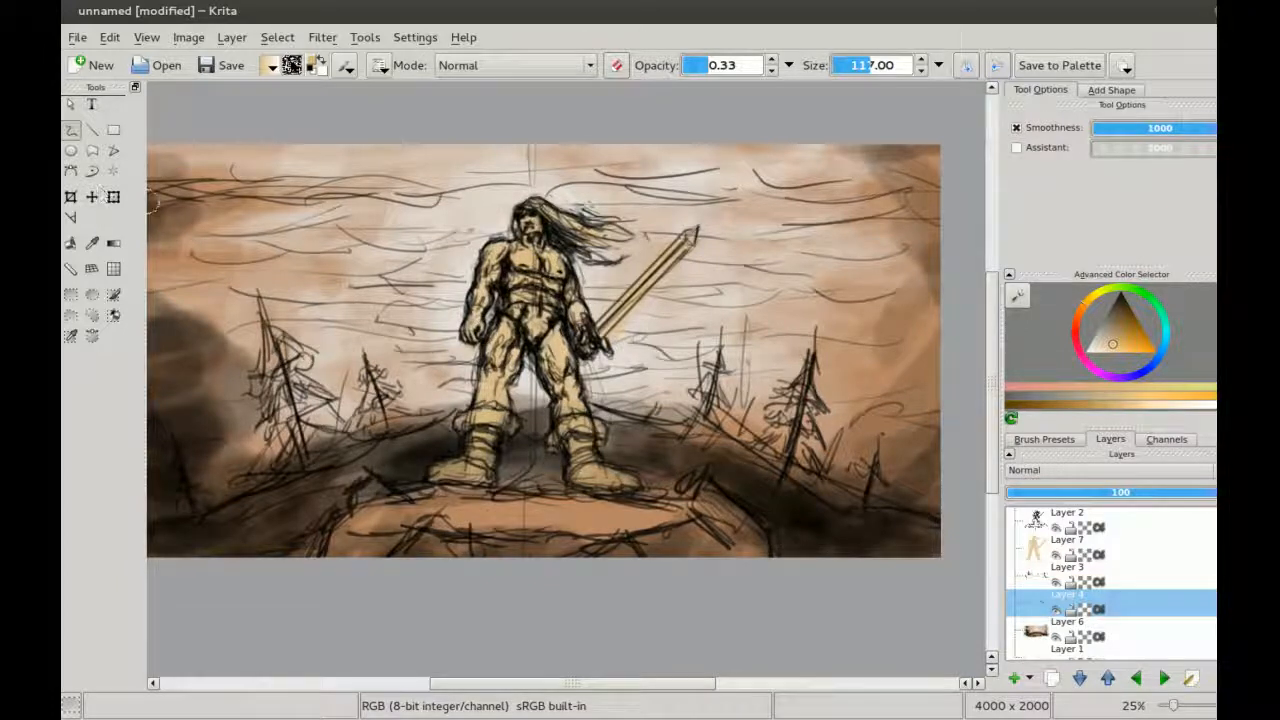
pyautogui.click(1113, 298)
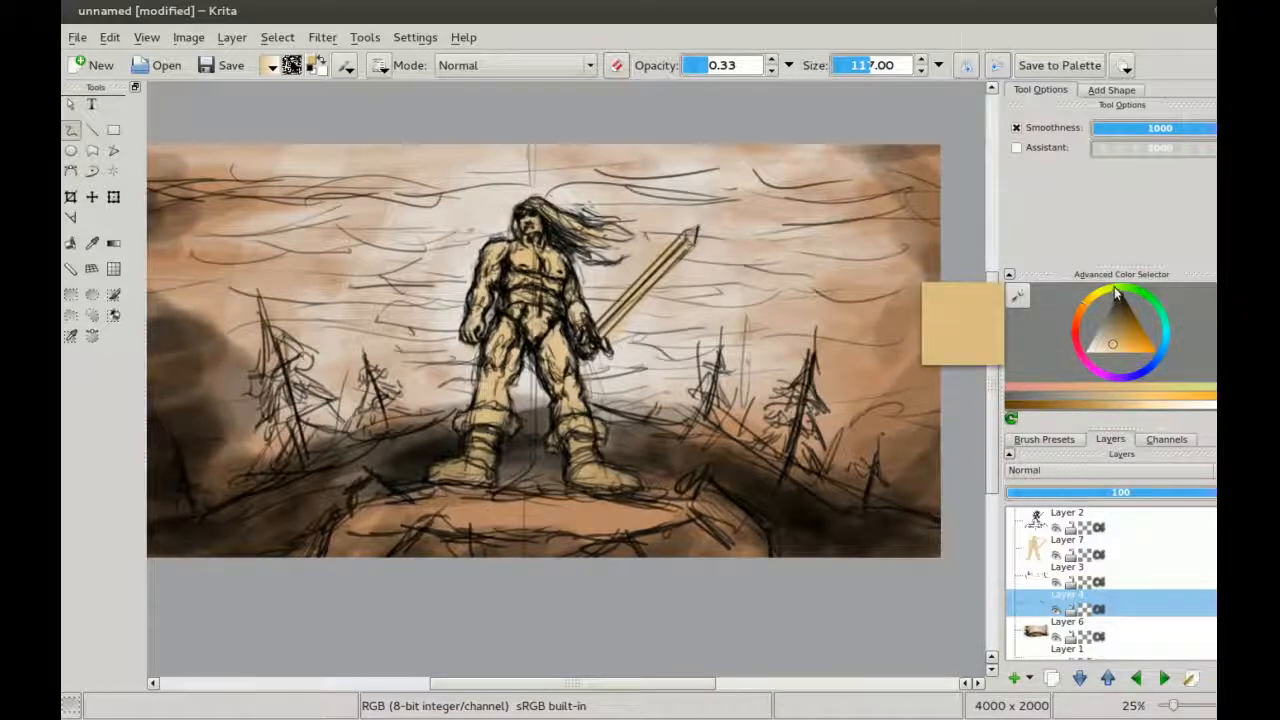
pyautogui.moveTo(1117, 293); pyautogui.dragTo(1119, 296)
pyautogui.moveTo(426, 482); pyautogui.dragTo(482, 451)
pyautogui.moveTo(356, 450)
pyautogui.mouseDown()
pyautogui.moveTo(297, 505)
pyautogui.moveTo(328, 472)
pyautogui.moveTo(272, 484)
pyautogui.moveTo(366, 457)
pyautogui.moveTo(210, 510)
pyautogui.mouseUp()
# Step: Cover the hill behind the warrior's boots and the right-hand slope with the same muted green
pyautogui.press(']')
pyautogui.press(']')
pyautogui.press(']')
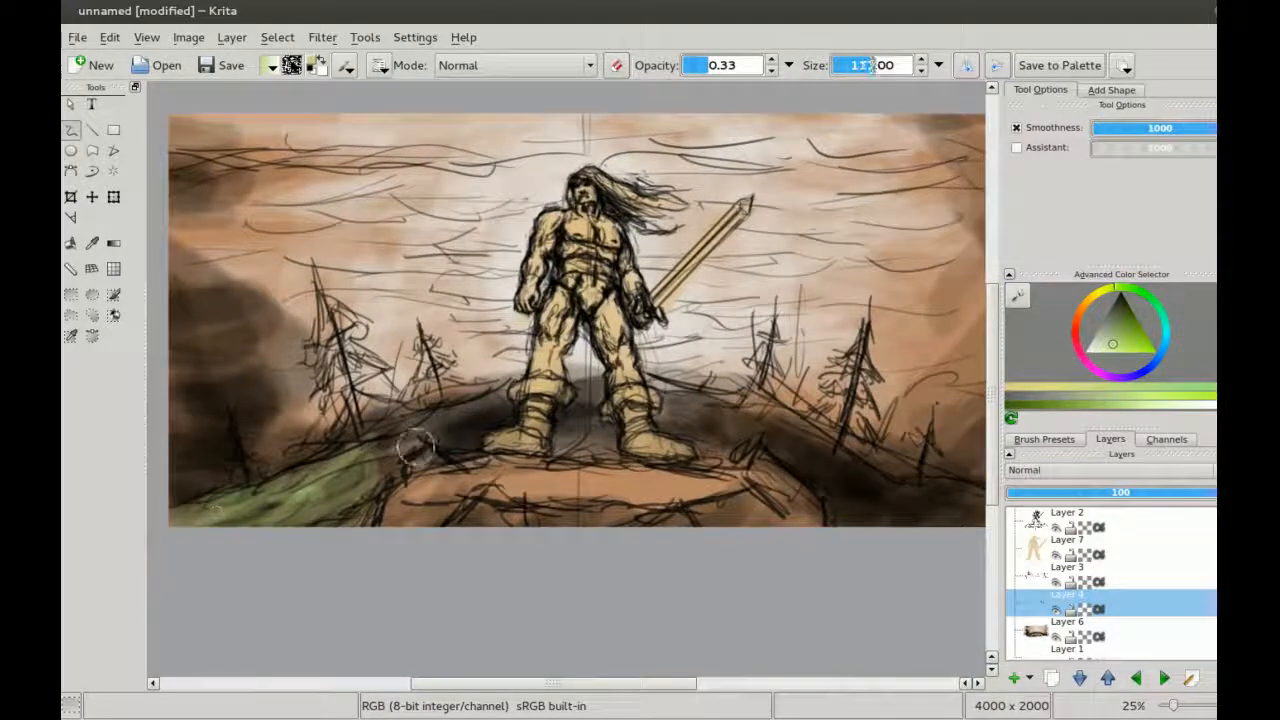
pyautogui.moveTo(356, 470)
pyautogui.mouseDown()
pyautogui.moveTo(460, 405)
pyautogui.moveTo(425, 442)
pyautogui.moveTo(270, 508)
pyautogui.moveTo(478, 422)
pyautogui.moveTo(680, 415)
pyautogui.moveTo(580, 410)
pyautogui.moveTo(520, 420)
pyautogui.moveTo(680, 420)
pyautogui.moveTo(450, 445)
pyautogui.moveTo(360, 480)
pyautogui.moveTo(480, 430)
pyautogui.moveTo(710, 420)
pyautogui.moveTo(630, 420)
pyautogui.moveTo(800, 440)
pyautogui.moveTo(820, 475)
pyautogui.moveTo(876, 500)
pyautogui.mouseUp()
pyautogui.moveTo(676, 467); pyautogui.dragTo(527, 431)
pyautogui.moveTo(640, 418)
pyautogui.mouseDown()
pyautogui.moveTo(740, 450)
pyautogui.moveTo(717, 425)
pyautogui.moveTo(700, 480)
pyautogui.moveTo(820, 500)
pyautogui.moveTo(760, 497)
pyautogui.moveTo(826, 484)
pyautogui.moveTo(650, 430)
pyautogui.moveTo(810, 460)
pyautogui.mouseUp()
pyautogui.moveTo(409, 445); pyautogui.dragTo(630, 409)
# Step: Dab green onto the tall left pine with the brush at size 87, switching to a darker green for its lower branches
pyautogui.moveTo(403, 236); pyautogui.dragTo(365, 234)
pyautogui.moveTo(401, 267)
pyautogui.mouseDown()
pyautogui.moveTo(414, 244)
pyautogui.moveTo(396, 226)
pyautogui.moveTo(399, 311)
pyautogui.mouseUp()
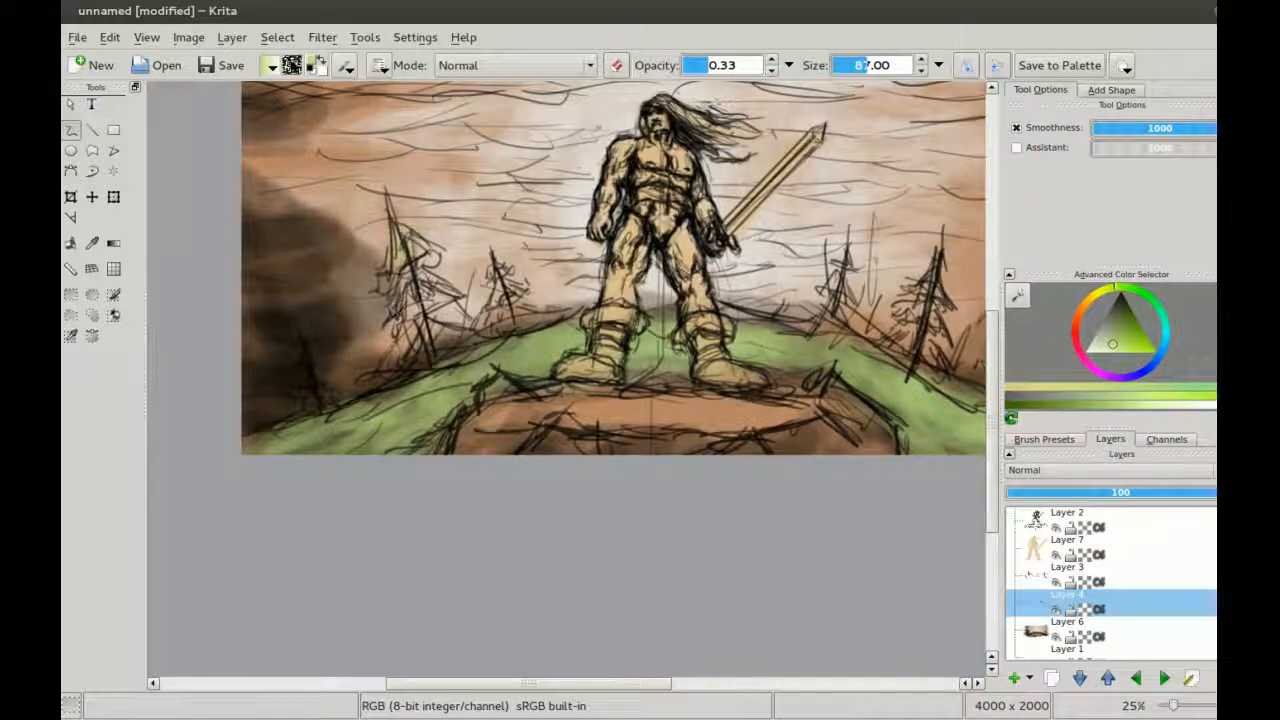
pyautogui.click(1117, 340)
pyautogui.moveTo(1117, 340); pyautogui.dragTo(1117, 316)
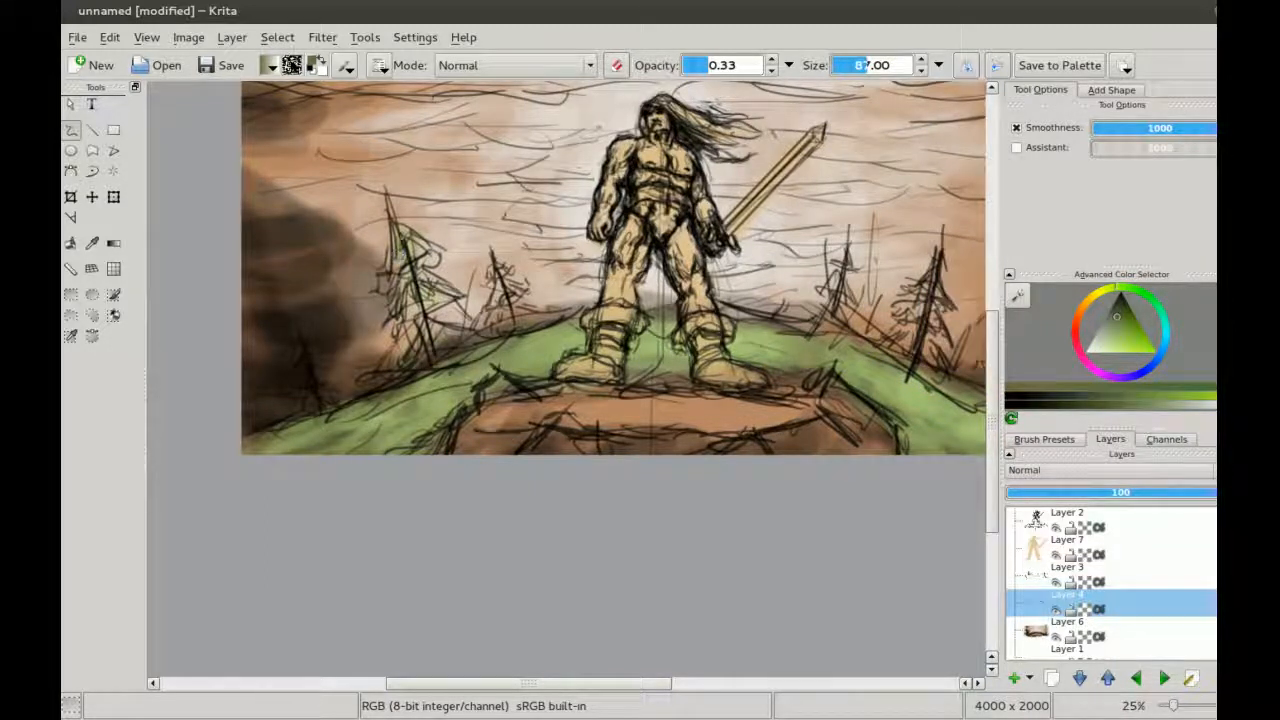
pyautogui.moveTo(403, 247)
pyautogui.mouseDown()
pyautogui.moveTo(406, 298)
pyautogui.moveTo(438, 296)
pyautogui.moveTo(398, 368)
pyautogui.moveTo(436, 351)
pyautogui.mouseUp()
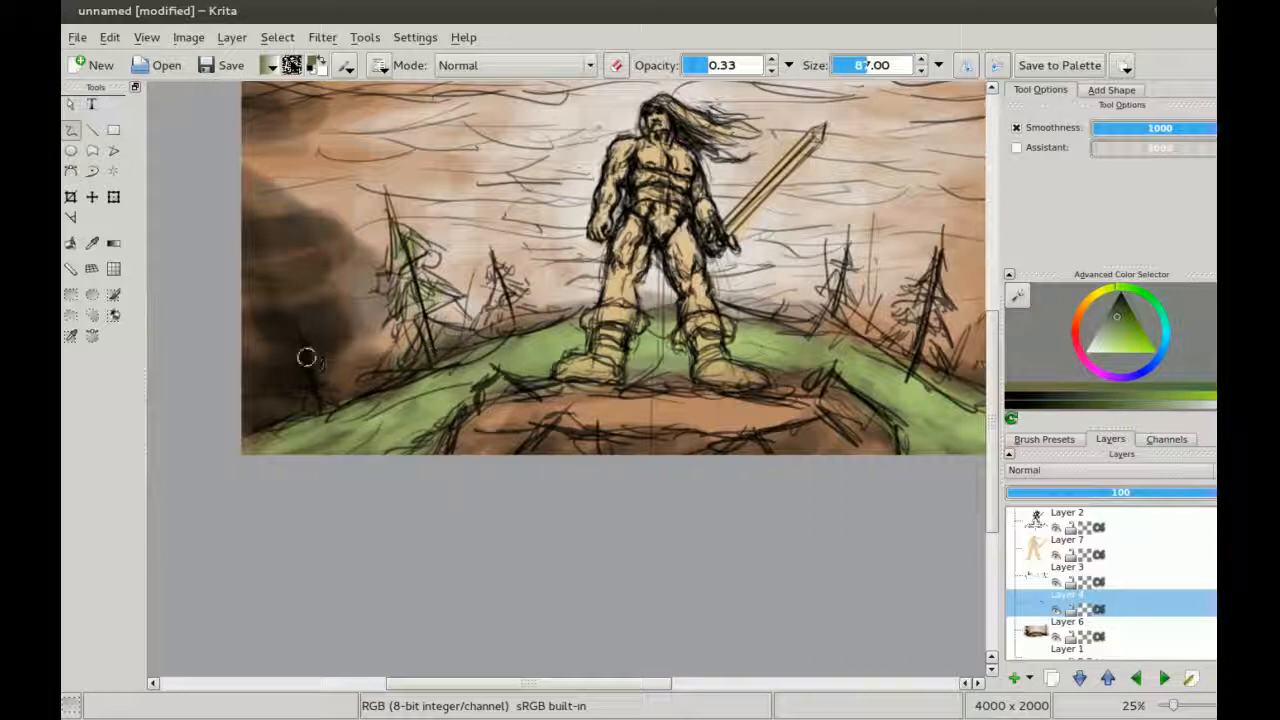
# Step: Switch the brush to erasing at size 67 and go over the green around the left pines on Layer 4
pyautogui.press('e')
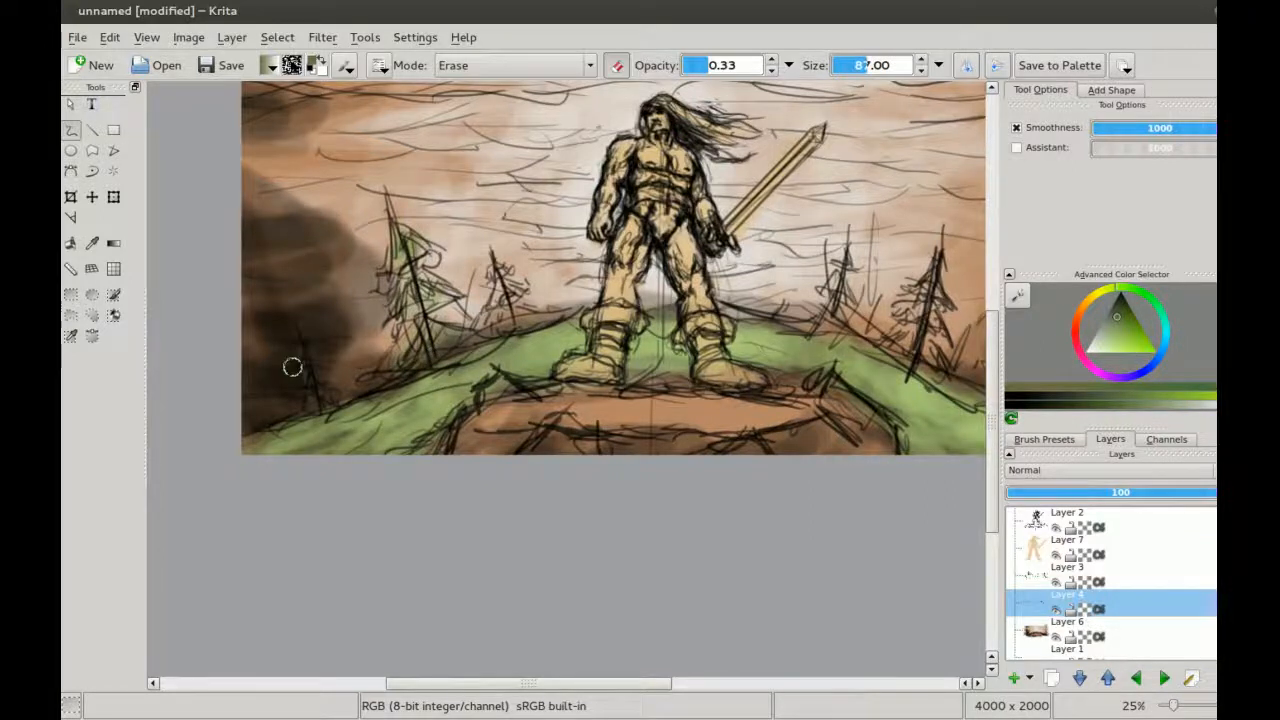
pyautogui.scroll(1, 292, 367)
pyautogui.press('[')
pyautogui.moveTo(324, 298)
pyautogui.mouseDown()
pyautogui.moveTo(335, 295)
pyautogui.moveTo(342, 365)
pyautogui.mouseUp()
pyautogui.moveTo(422, 373)
pyautogui.mouseDown()
pyautogui.moveTo(351, 417)
pyautogui.moveTo(312, 493)
pyautogui.mouseUp()
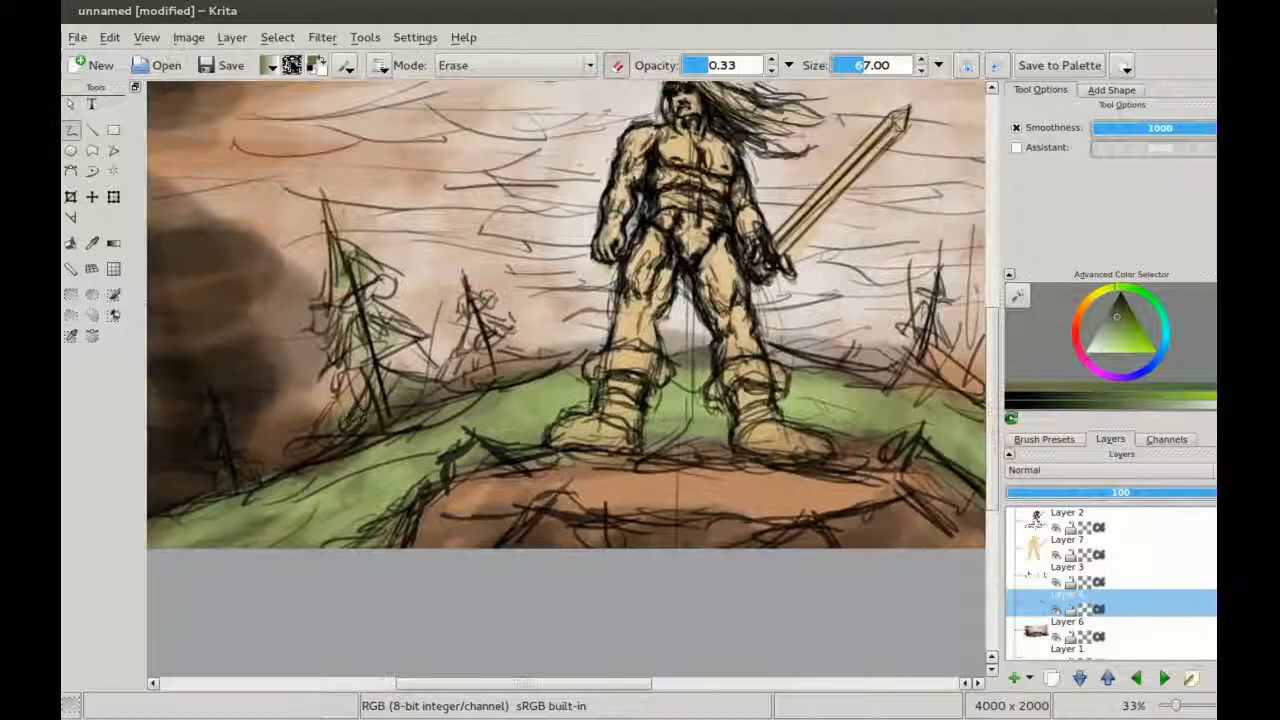
pyautogui.moveTo(470, 300); pyautogui.dragTo(477, 310)
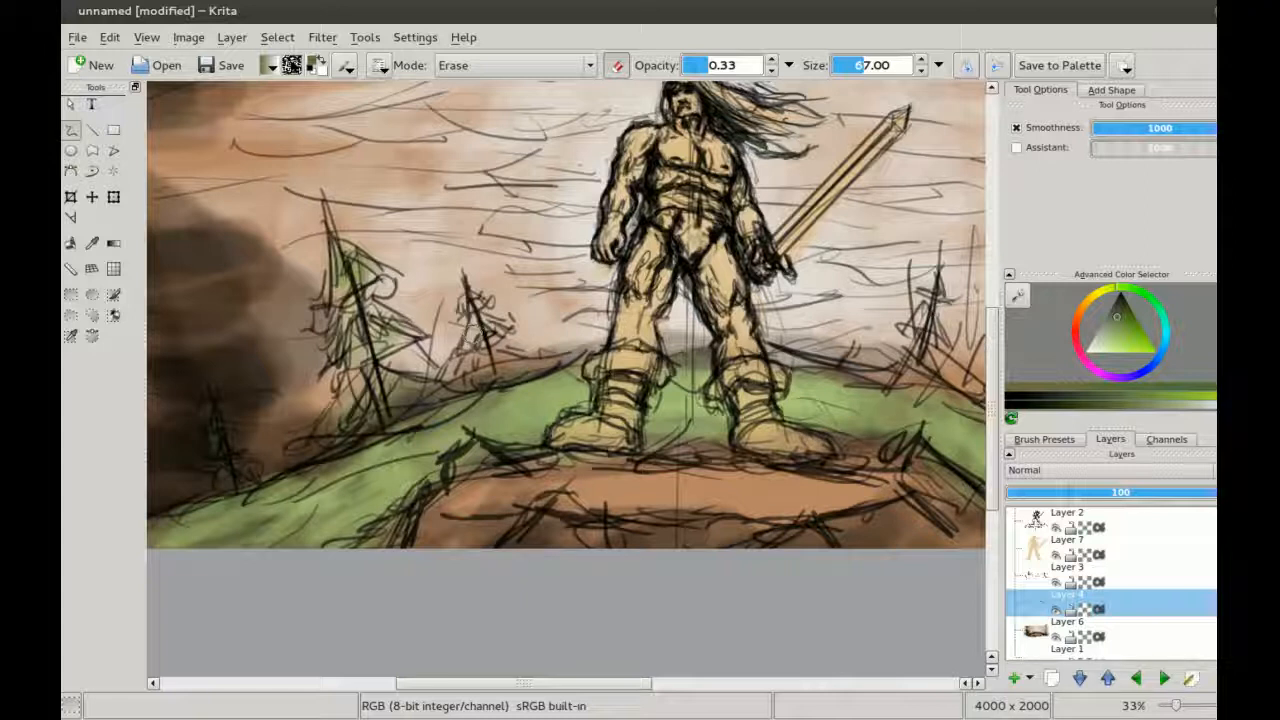
# Step: Hide and show Layer 4 to check its contents, and add a new paint layer directly above it
pyautogui.click(1055, 611)
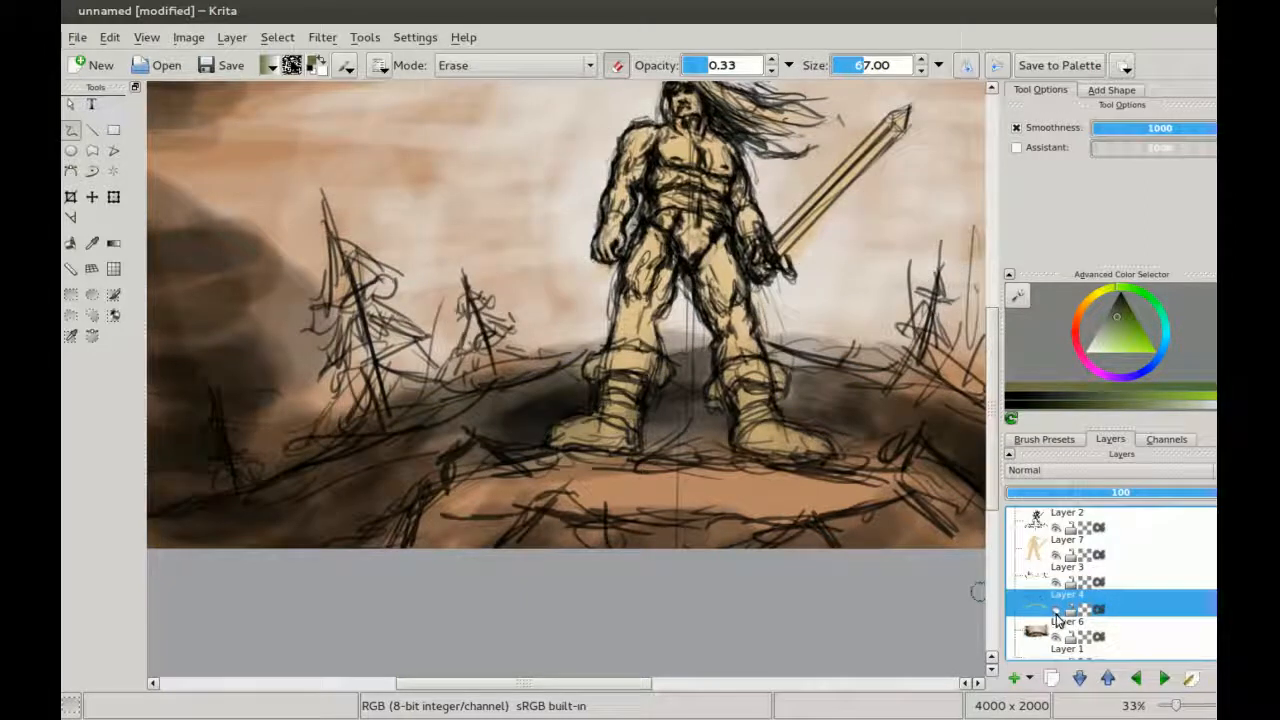
pyautogui.click(1055, 612)
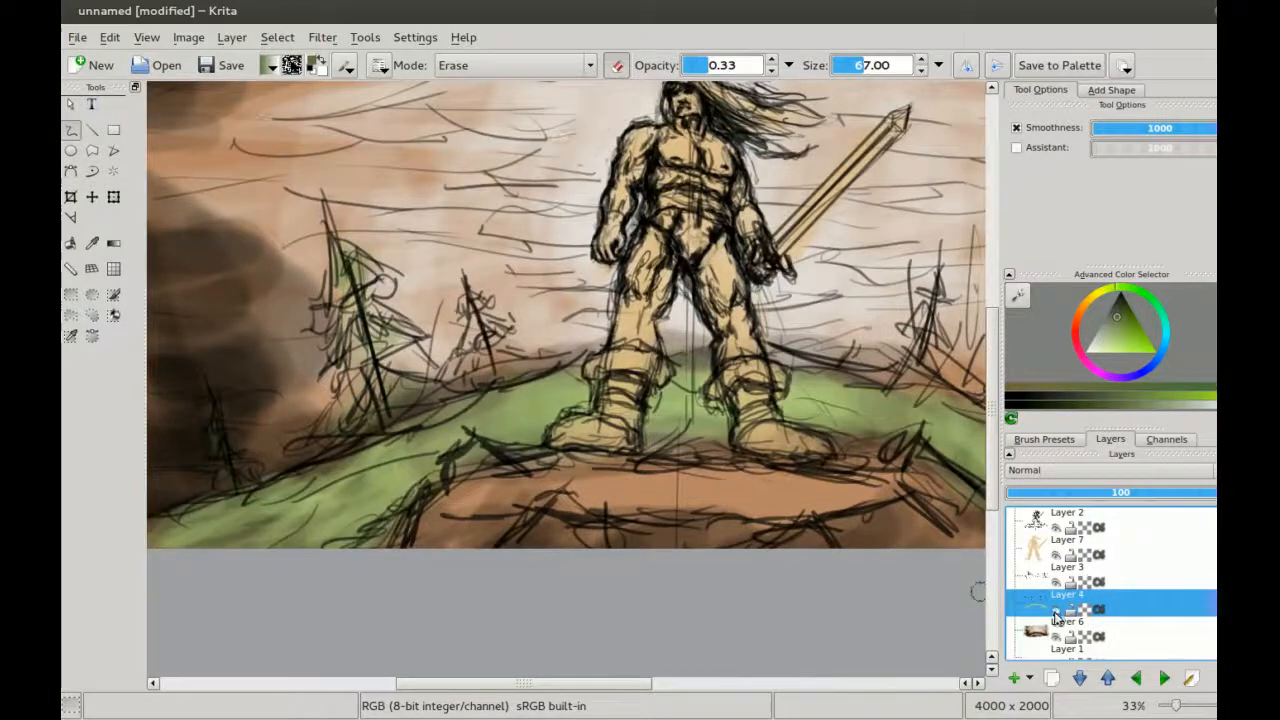
pyautogui.click(1055, 612)
pyautogui.click(1056, 611)
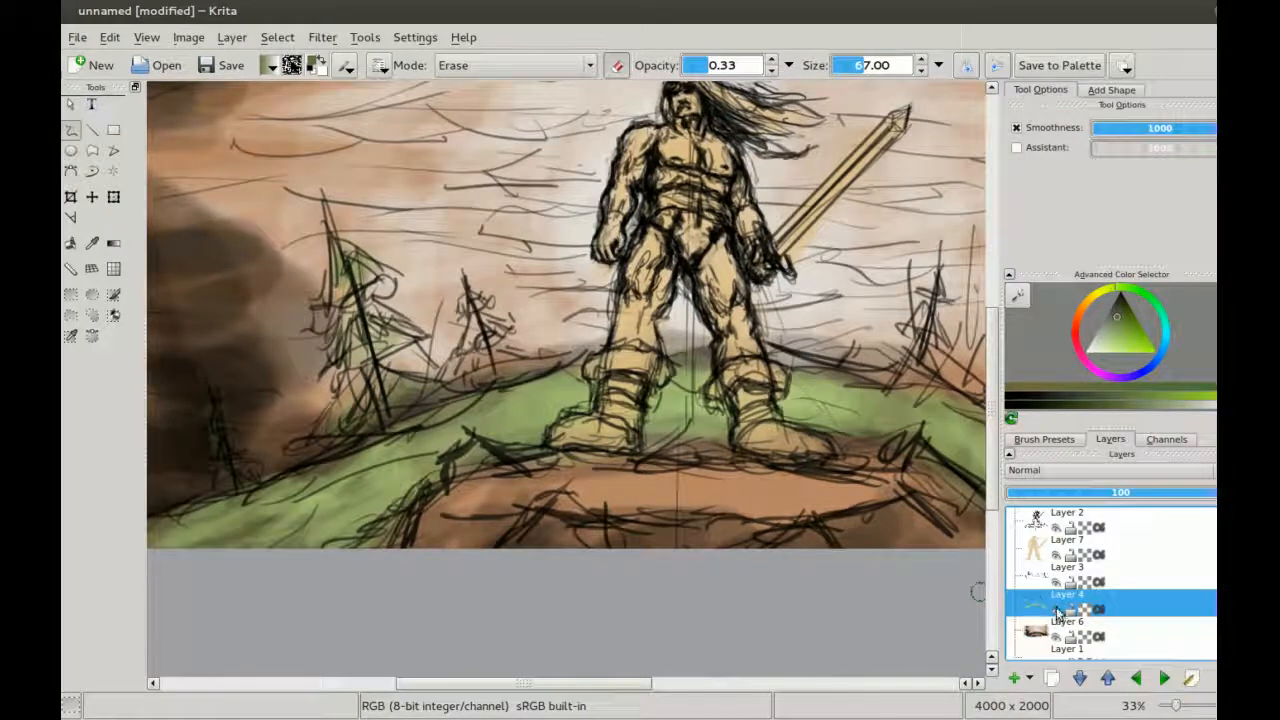
pyautogui.click(1014, 678)
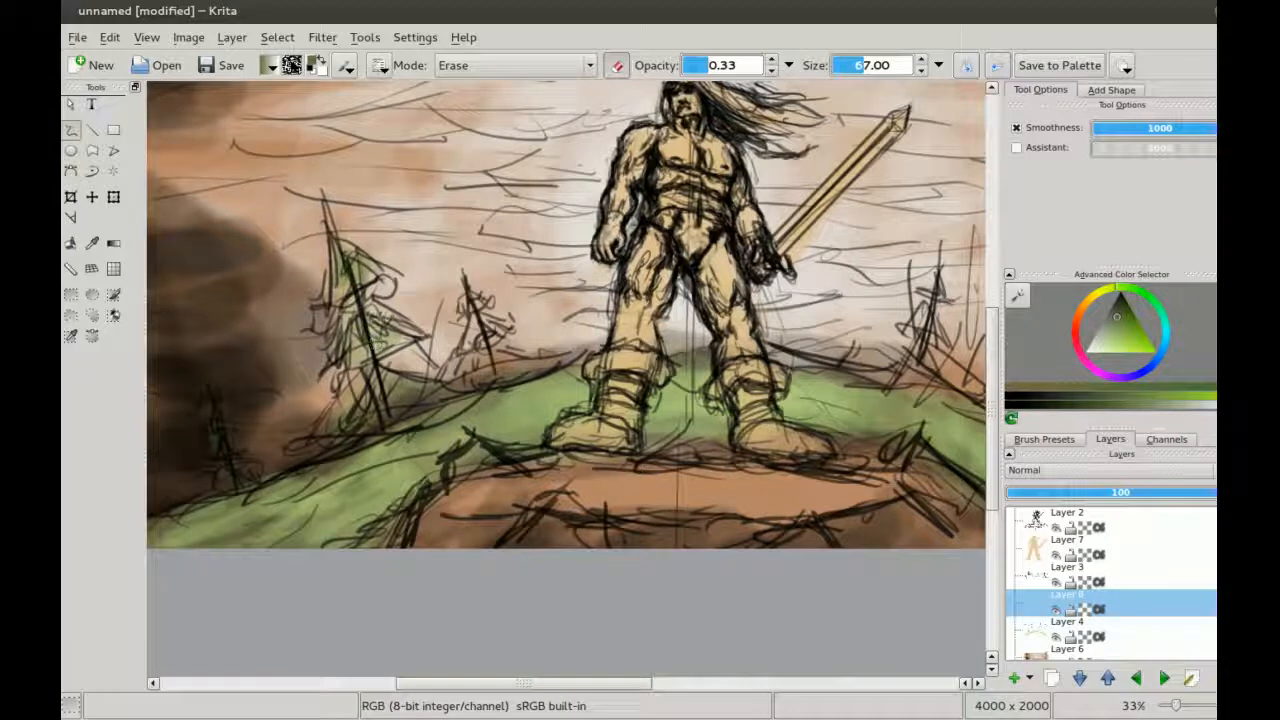
# Step: Set the brush to size 87, opacity 1.00 and normal painting, and fill the tall left pine with dark green
pyautogui.press(']')
pyautogui.press(']')
pyautogui.moveTo(712, 65); pyautogui.dragTo(785, 65)
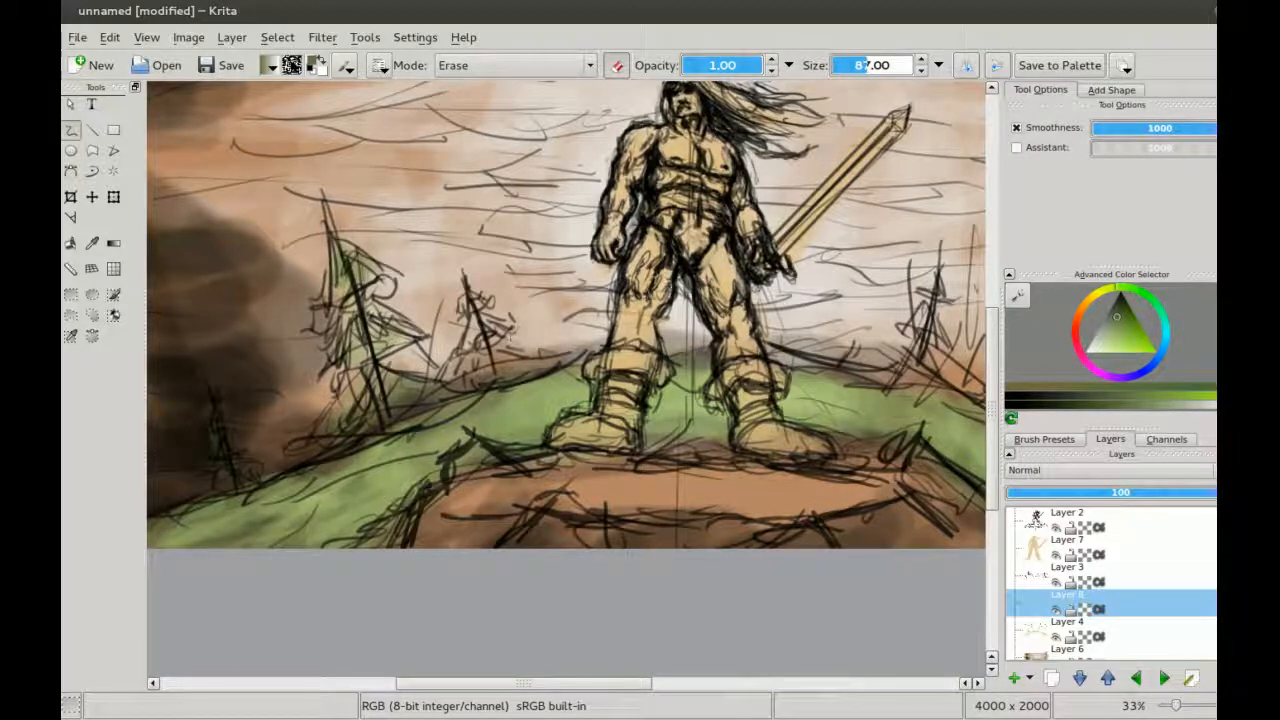
pyautogui.press('e')
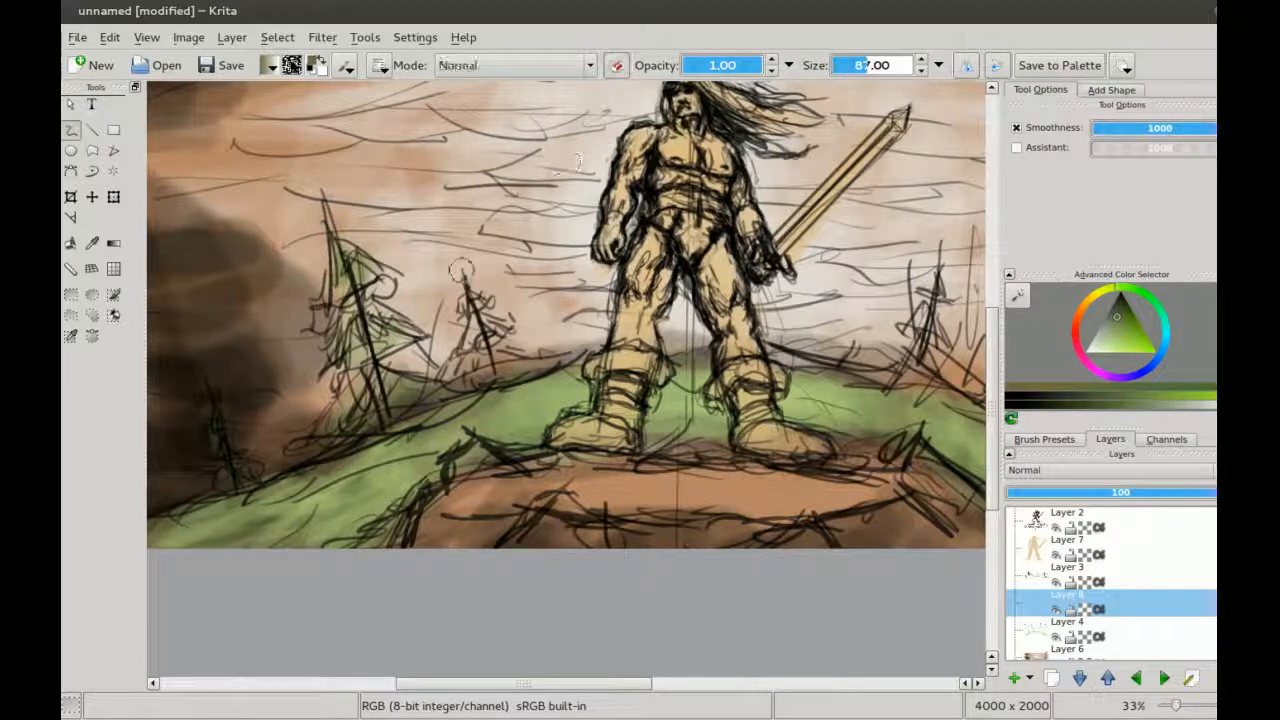
pyautogui.press('e')
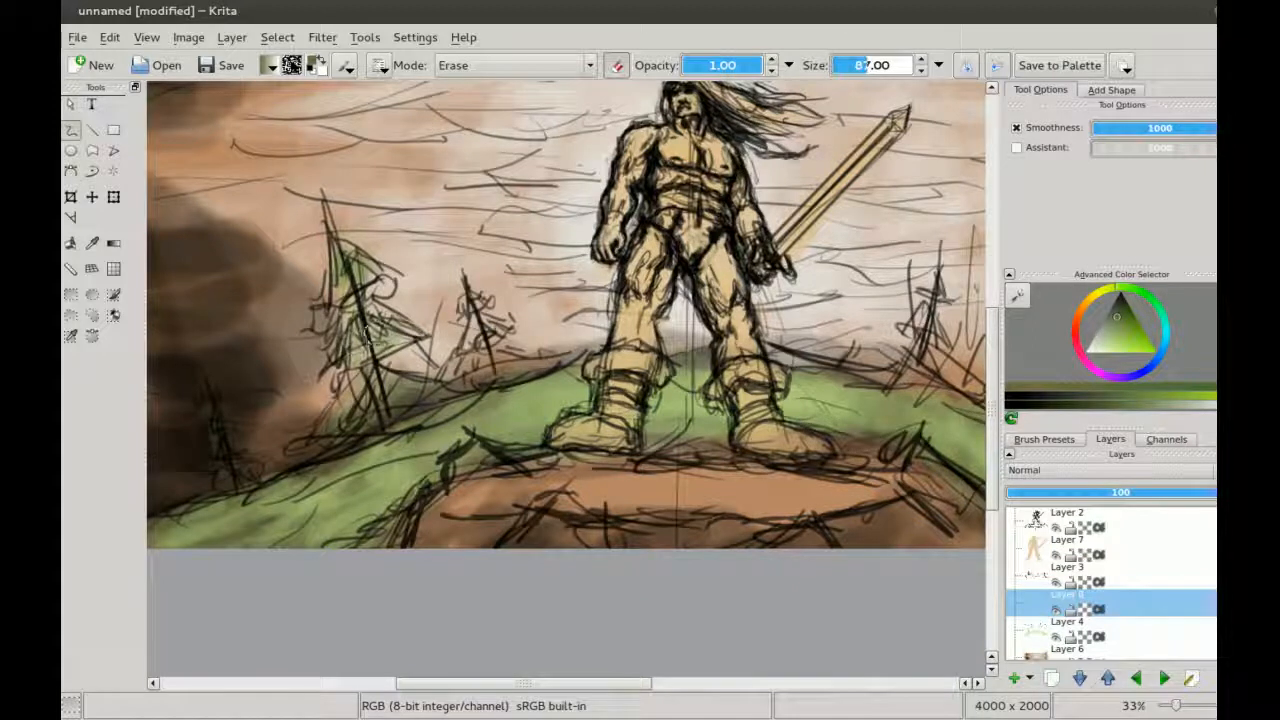
pyautogui.press('e')
pyautogui.moveTo(384, 329); pyautogui.dragTo(365, 352)
pyautogui.moveTo(343, 255)
pyautogui.mouseDown()
pyautogui.moveTo(346, 292)
pyautogui.moveTo(368, 276)
pyautogui.mouseUp()
pyautogui.moveTo(362, 362)
pyautogui.mouseDown()
pyautogui.moveTo(376, 388)
pyautogui.moveTo(420, 384)
pyautogui.moveTo(380, 400)
pyautogui.mouseUp()
# Step: Colour the two smaller left pines dark green and refine the tall pine's branches with the brush at size 37
pyautogui.moveTo(300, 450); pyautogui.dragTo(447, 292)
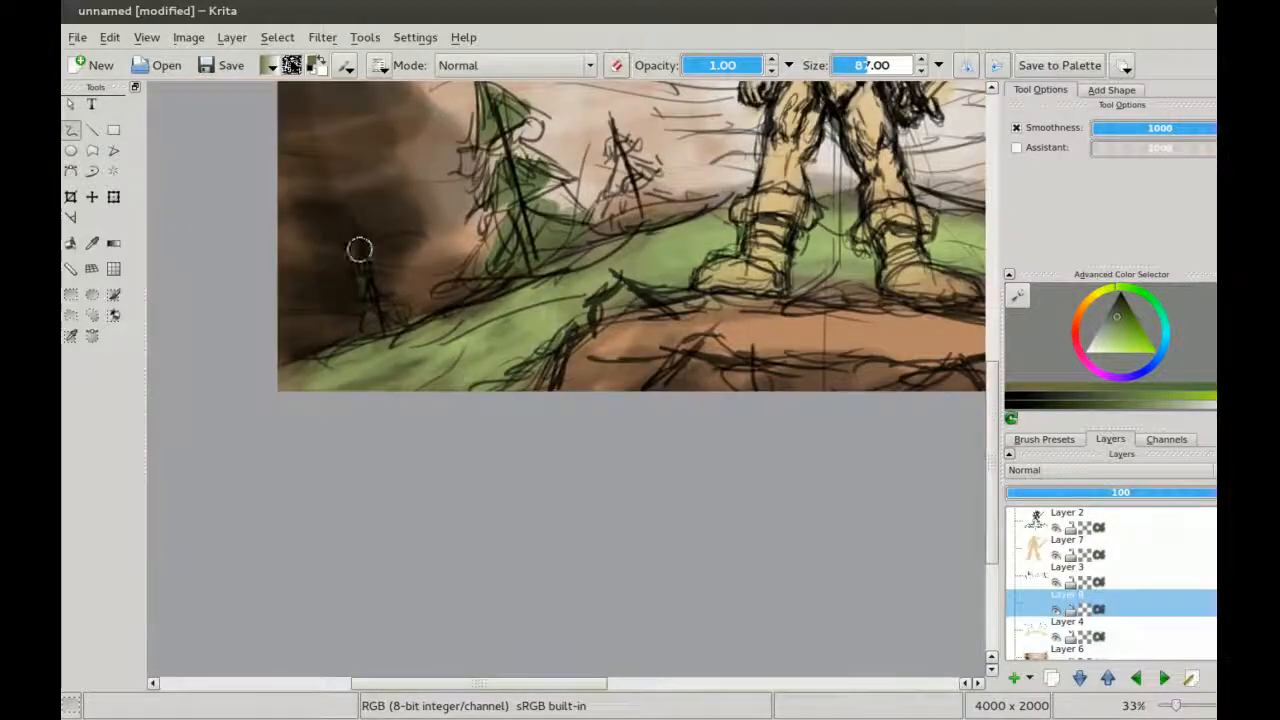
pyautogui.moveTo(368, 263)
pyautogui.mouseDown()
pyautogui.moveTo(386, 293)
pyautogui.moveTo(368, 324)
pyautogui.moveTo(406, 320)
pyautogui.moveTo(391, 317)
pyautogui.mouseUp()
pyautogui.moveTo(337, 394); pyautogui.dragTo(224, 498)
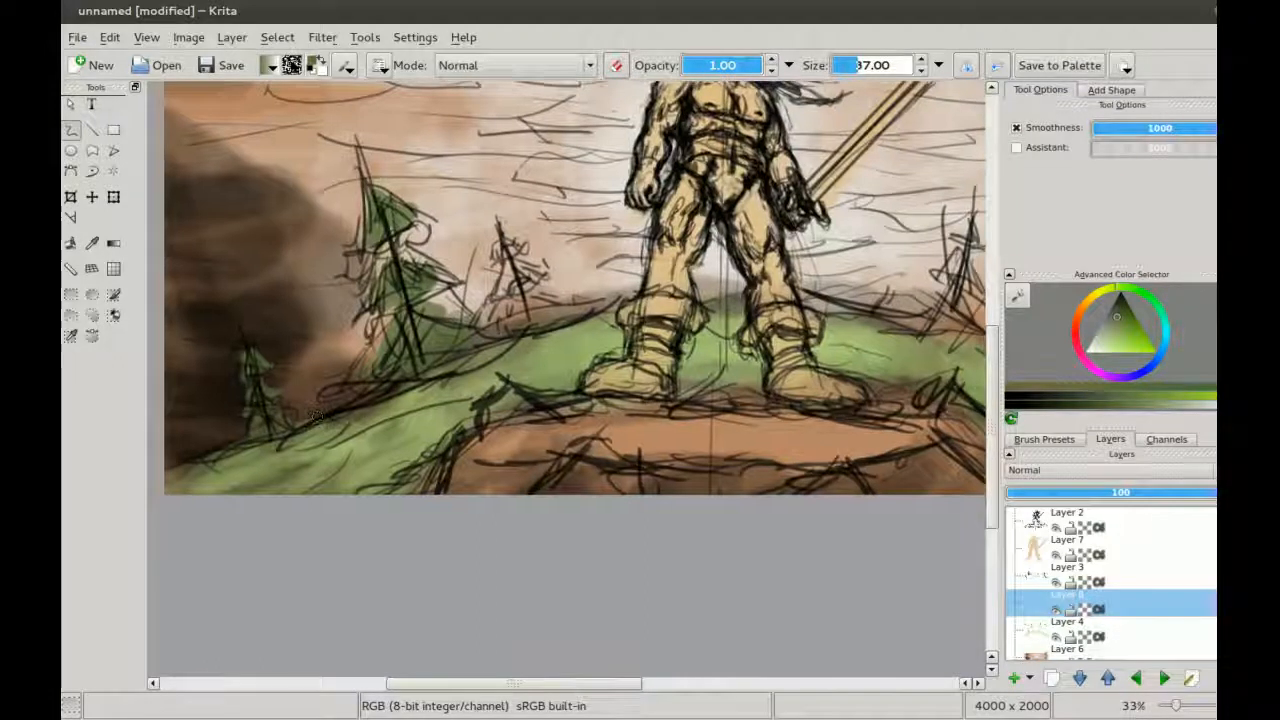
pyautogui.moveTo(516, 244)
pyautogui.mouseDown()
pyautogui.moveTo(502, 218)
pyautogui.moveTo(506, 275)
pyautogui.moveTo(556, 310)
pyautogui.mouseUp()
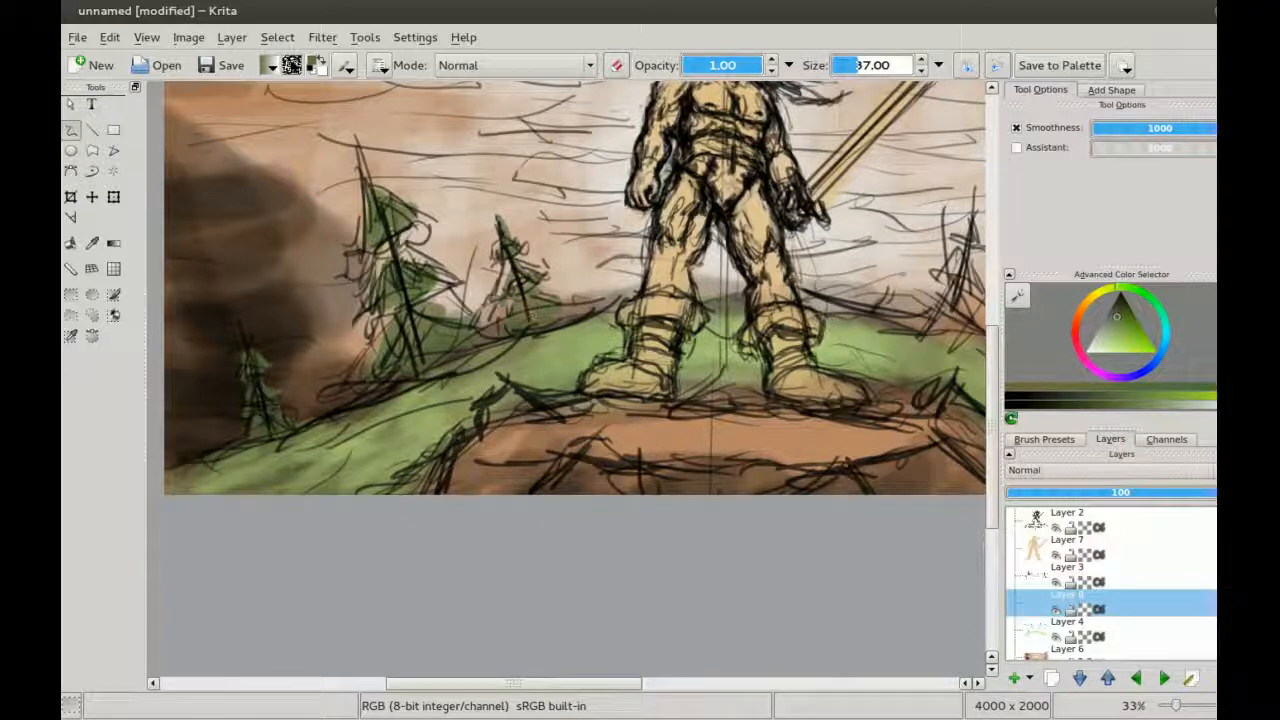
pyautogui.moveTo(420, 306)
pyautogui.mouseDown()
pyautogui.moveTo(456, 308)
pyautogui.moveTo(432, 316)
pyautogui.mouseUp()
pyautogui.moveTo(397, 249)
pyautogui.mouseDown()
pyautogui.moveTo(436, 292)
pyautogui.moveTo(384, 306)
pyautogui.moveTo(396, 253)
pyautogui.moveTo(420, 228)
pyautogui.mouseUp()
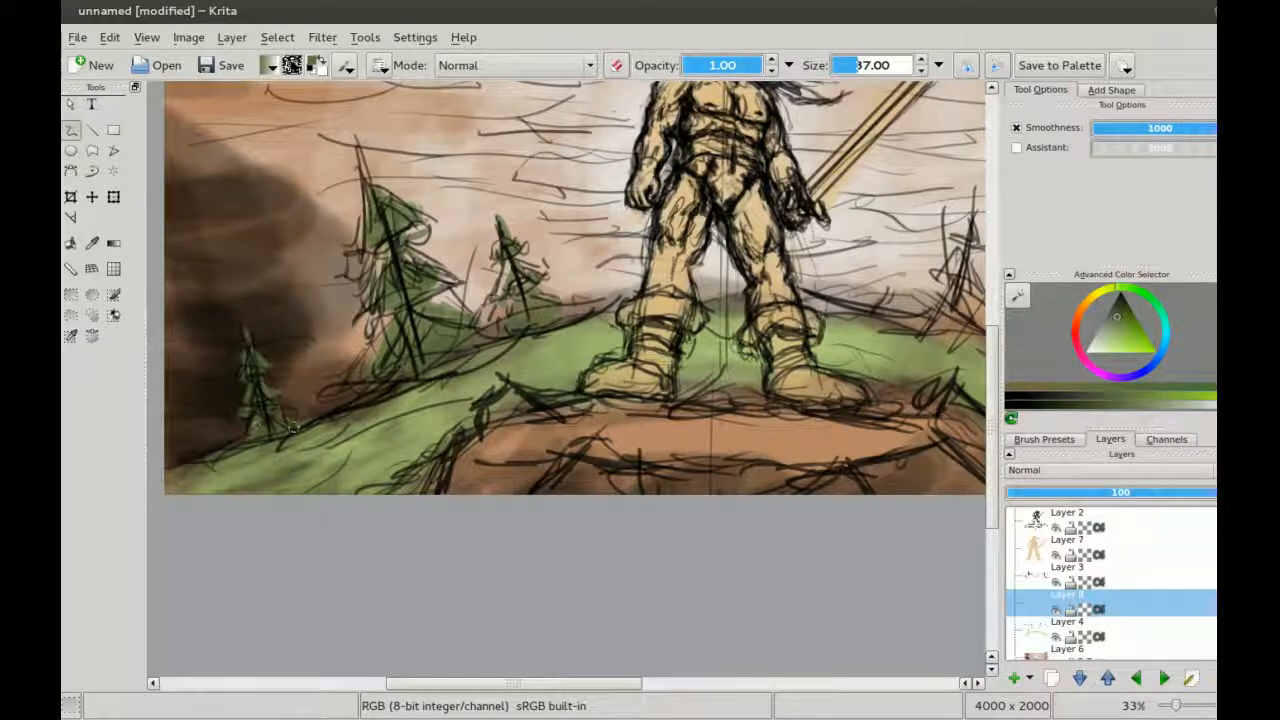
pyautogui.moveTo(254, 392); pyautogui.dragTo(255, 391)
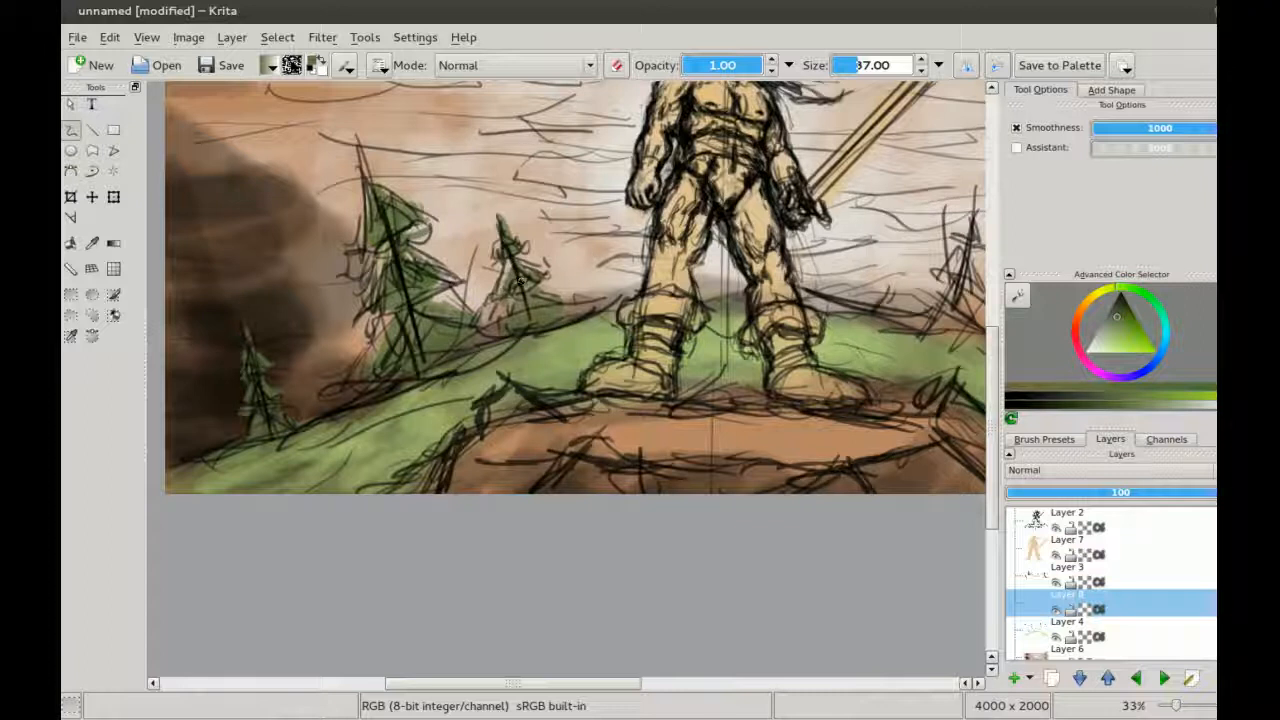
# Step: Paint the pines on the right slope with the same dark green and the size 37 brush
pyautogui.moveTo(717, 277); pyautogui.dragTo(480, 287)
pyautogui.moveTo(575, 206); pyautogui.dragTo(501, 264)
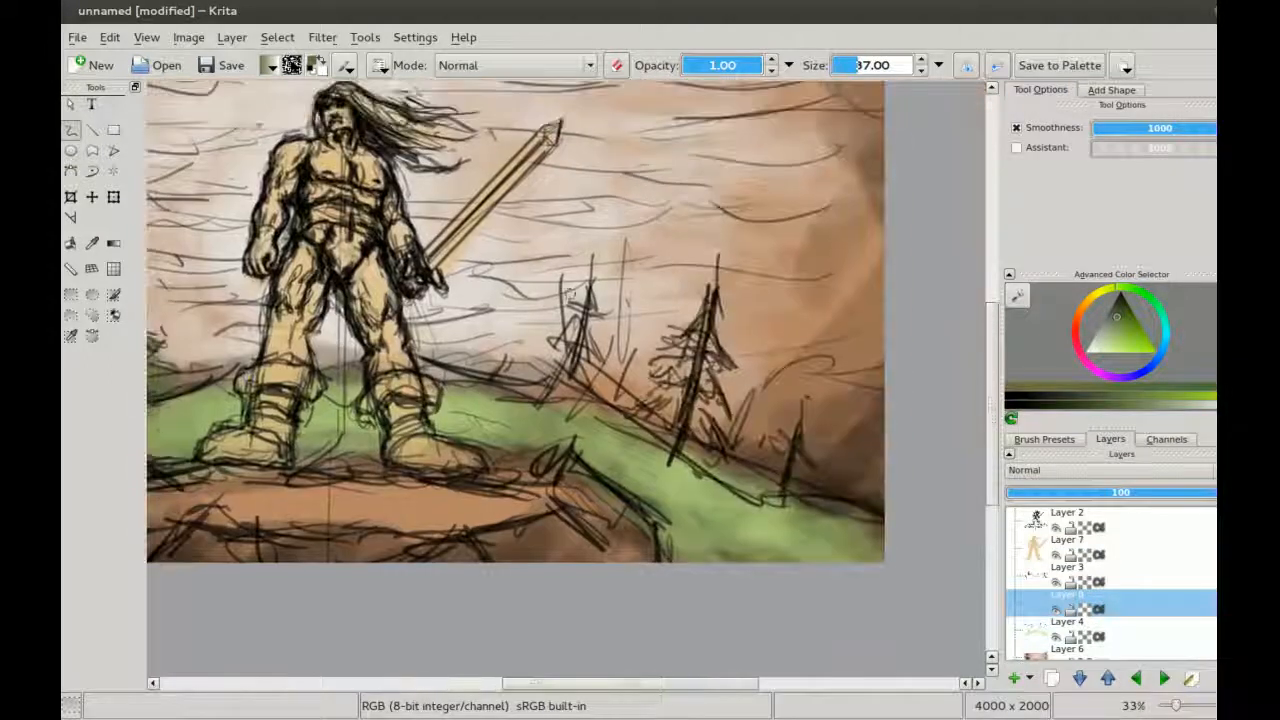
pyautogui.moveTo(586, 276)
pyautogui.mouseDown()
pyautogui.moveTo(588, 311)
pyautogui.moveTo(598, 302)
pyautogui.moveTo(566, 346)
pyautogui.moveTo(598, 364)
pyautogui.moveTo(554, 350)
pyautogui.moveTo(597, 360)
pyautogui.moveTo(540, 370)
pyautogui.mouseUp()
pyautogui.moveTo(647, 407); pyautogui.dragTo(561, 327)
pyautogui.moveTo(610, 246)
pyautogui.mouseDown()
pyautogui.moveTo(630, 276)
pyautogui.moveTo(630, 230)
pyautogui.moveTo(644, 270)
pyautogui.moveTo(612, 318)
pyautogui.moveTo(582, 320)
pyautogui.moveTo(620, 318)
pyautogui.mouseUp()
pyautogui.moveTo(622, 237); pyautogui.dragTo(628, 204)
pyautogui.moveTo(602, 312)
pyautogui.mouseDown()
pyautogui.moveTo(564, 328)
pyautogui.moveTo(618, 346)
pyautogui.moveTo(566, 348)
pyautogui.moveTo(582, 356)
pyautogui.mouseUp()
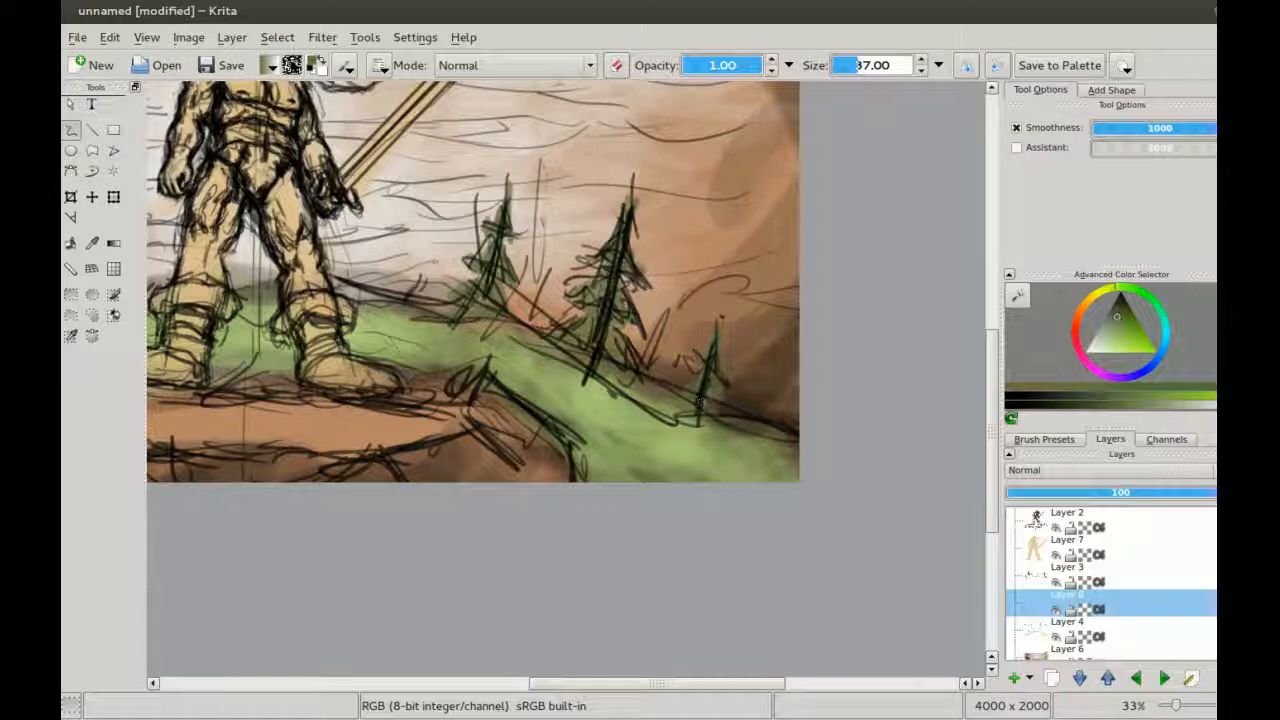
pyautogui.moveTo(690, 412)
pyautogui.mouseDown()
pyautogui.moveTo(662, 424)
pyautogui.moveTo(791, 425)
pyautogui.mouseUp()
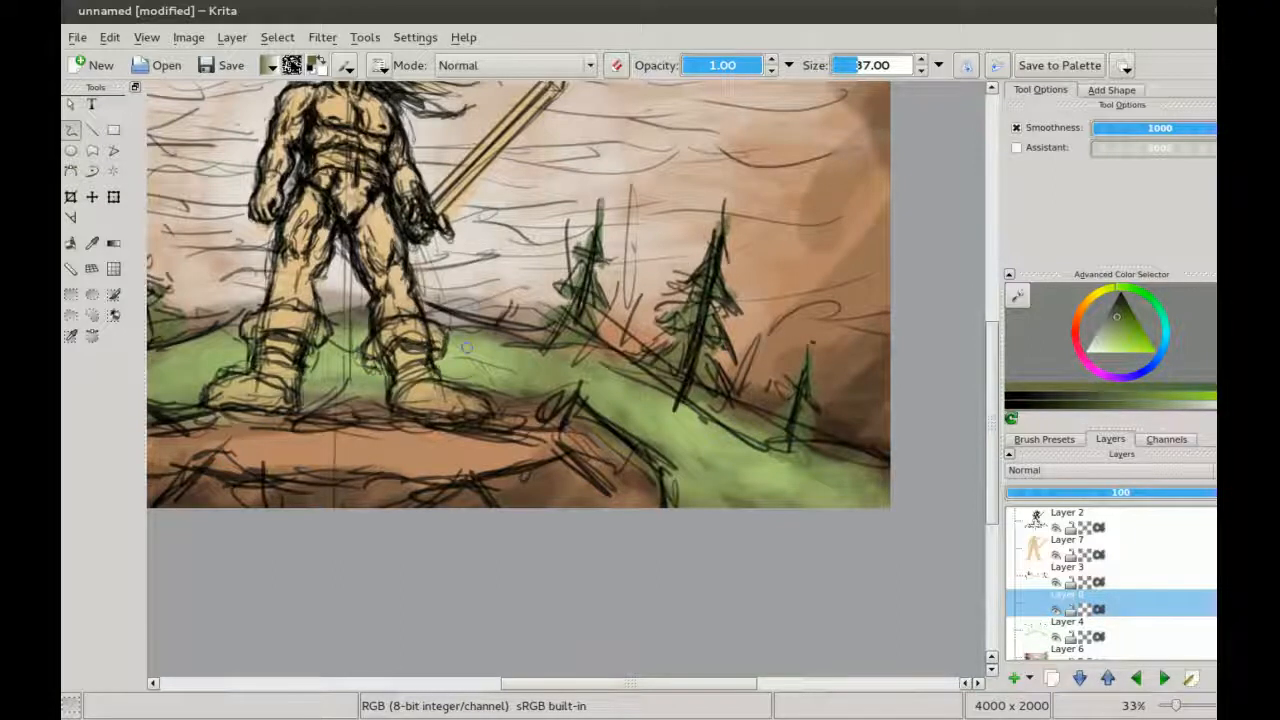
# Step: Sample the light green from the hill, enlarge the brush to size 77 and repaint the left slope solidly
pyautogui.moveTo(467, 348); pyautogui.dragTo(601, 389)
pyautogui.scroll(-1, 540, 365)
pyautogui.moveTo(368, 375); pyautogui.dragTo(453, 330)
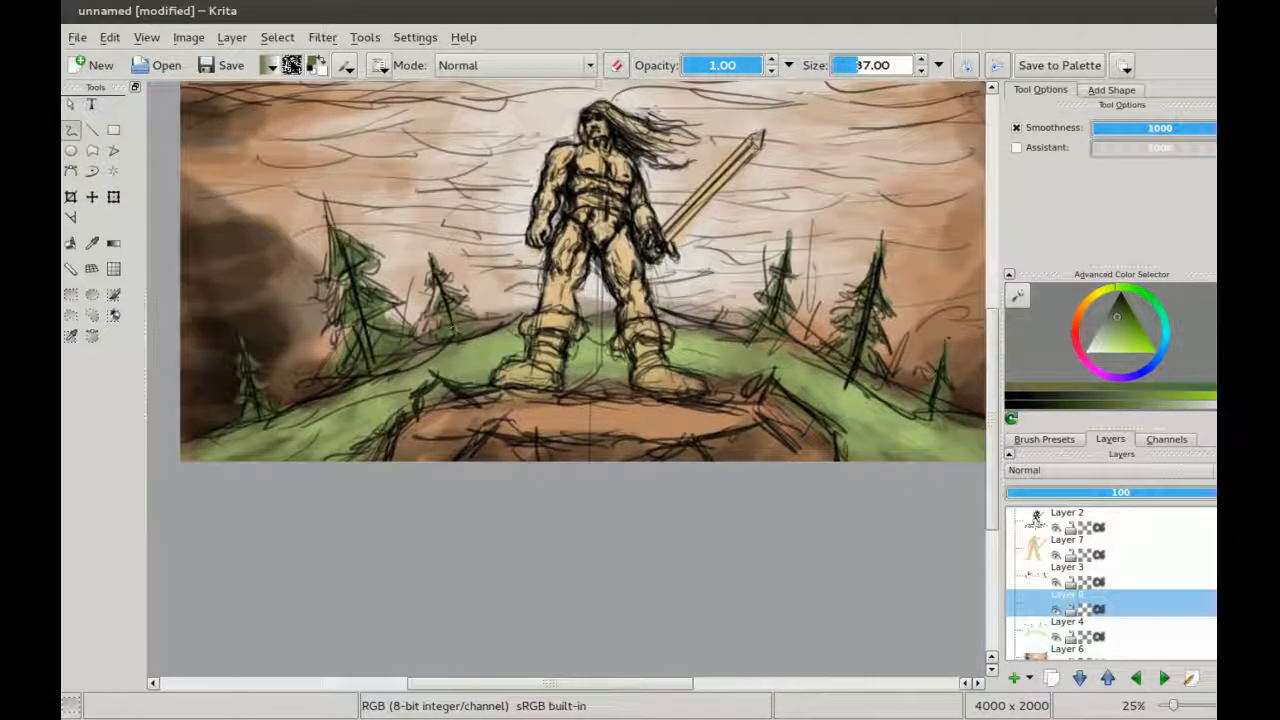
pyautogui.keyDown('ctrl'); pyautogui.click(497, 360); pyautogui.keyUp('ctrl')
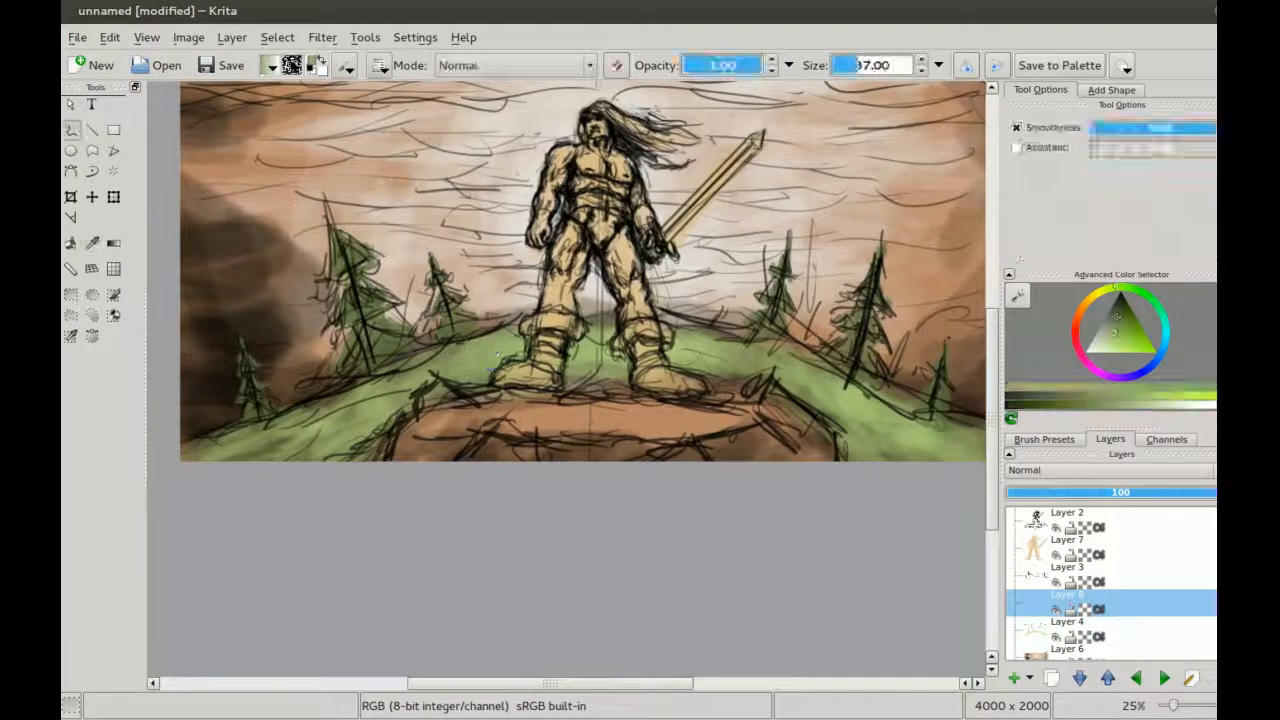
pyautogui.press(']')
pyautogui.press(']')
pyautogui.moveTo(446, 356)
pyautogui.mouseDown()
pyautogui.moveTo(340, 400)
pyautogui.moveTo(280, 466)
pyautogui.moveTo(268, 416)
pyautogui.moveTo(174, 476)
pyautogui.mouseUp()
pyautogui.moveTo(318, 406)
pyautogui.mouseDown()
pyautogui.moveTo(184, 450)
pyautogui.moveTo(217, 474)
pyautogui.mouseUp()
pyautogui.moveTo(306, 434)
pyautogui.mouseDown()
pyautogui.moveTo(250, 483)
pyautogui.moveTo(313, 472)
pyautogui.mouseUp()
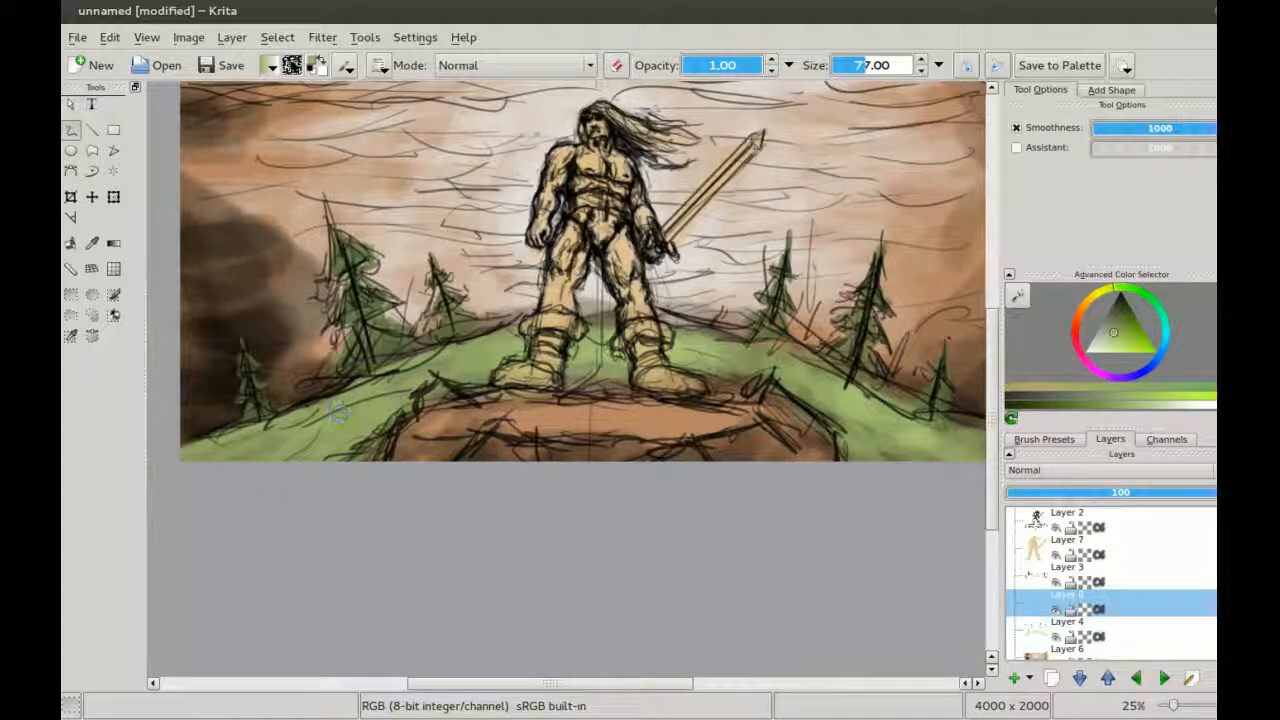
# Step: Enlarge the brush to size 97 and repaint the hill around the boots and the right slope in solid light green
pyautogui.press(']')
pyautogui.press(']')
pyautogui.moveTo(589, 346)
pyautogui.mouseDown()
pyautogui.moveTo(435, 430)
pyautogui.moveTo(475, 448)
pyautogui.moveTo(612, 428)
pyautogui.moveTo(662, 468)
pyautogui.moveTo(532, 385)
pyautogui.mouseUp()
pyautogui.moveTo(612, 418)
pyautogui.mouseDown()
pyautogui.moveTo(585, 378)
pyautogui.moveTo(690, 430)
pyautogui.moveTo(650, 415)
pyautogui.moveTo(664, 424)
pyautogui.mouseUp()
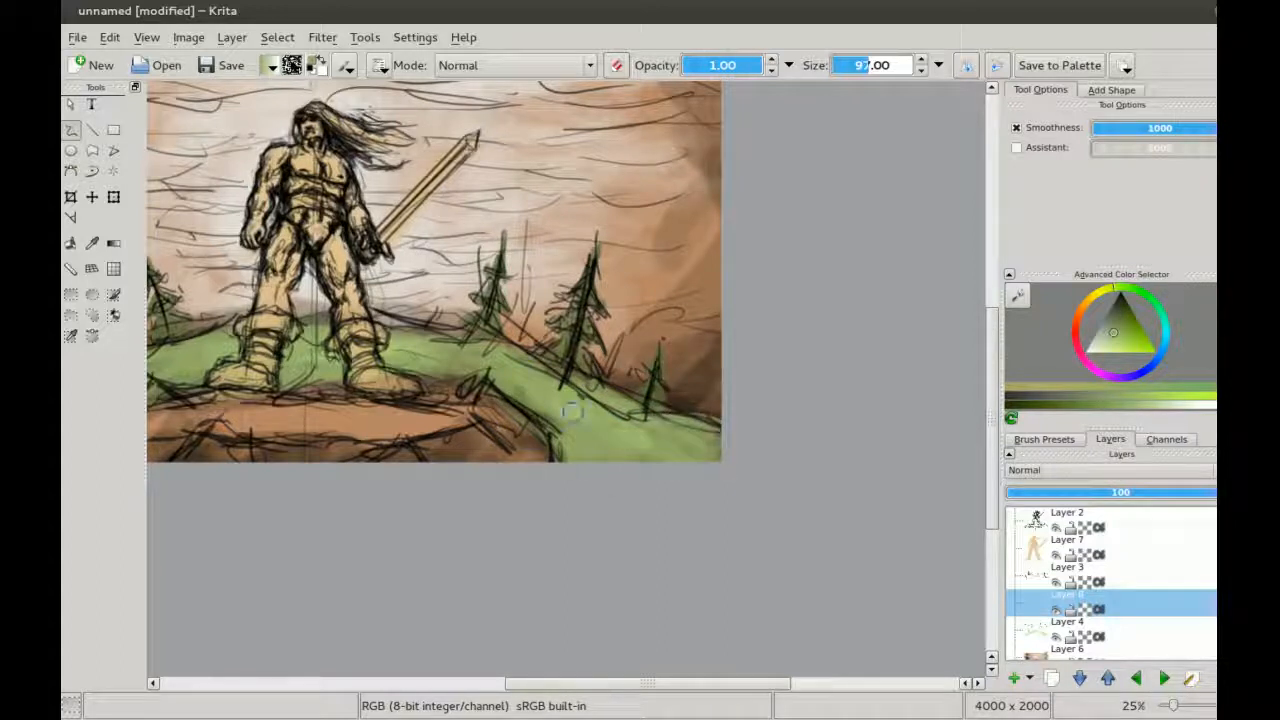
pyautogui.moveTo(708, 452); pyautogui.dragTo(735, 447)
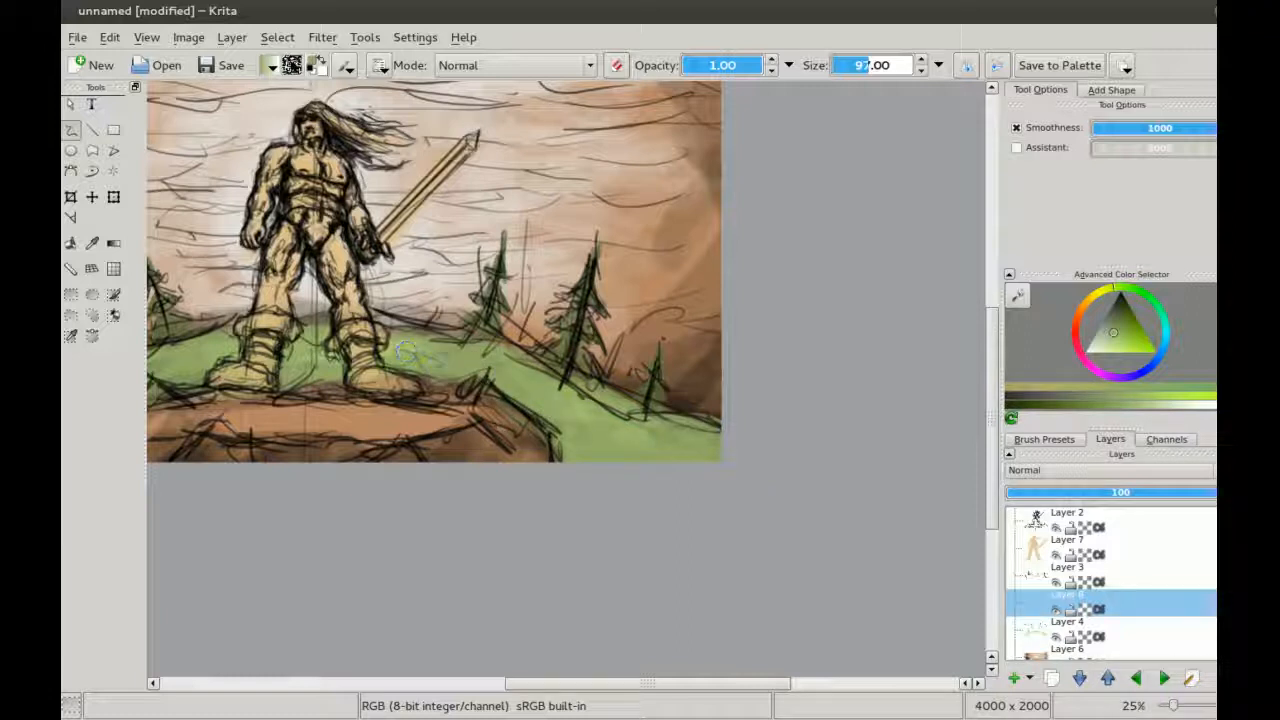
pyautogui.moveTo(274, 350); pyautogui.dragTo(430, 308)
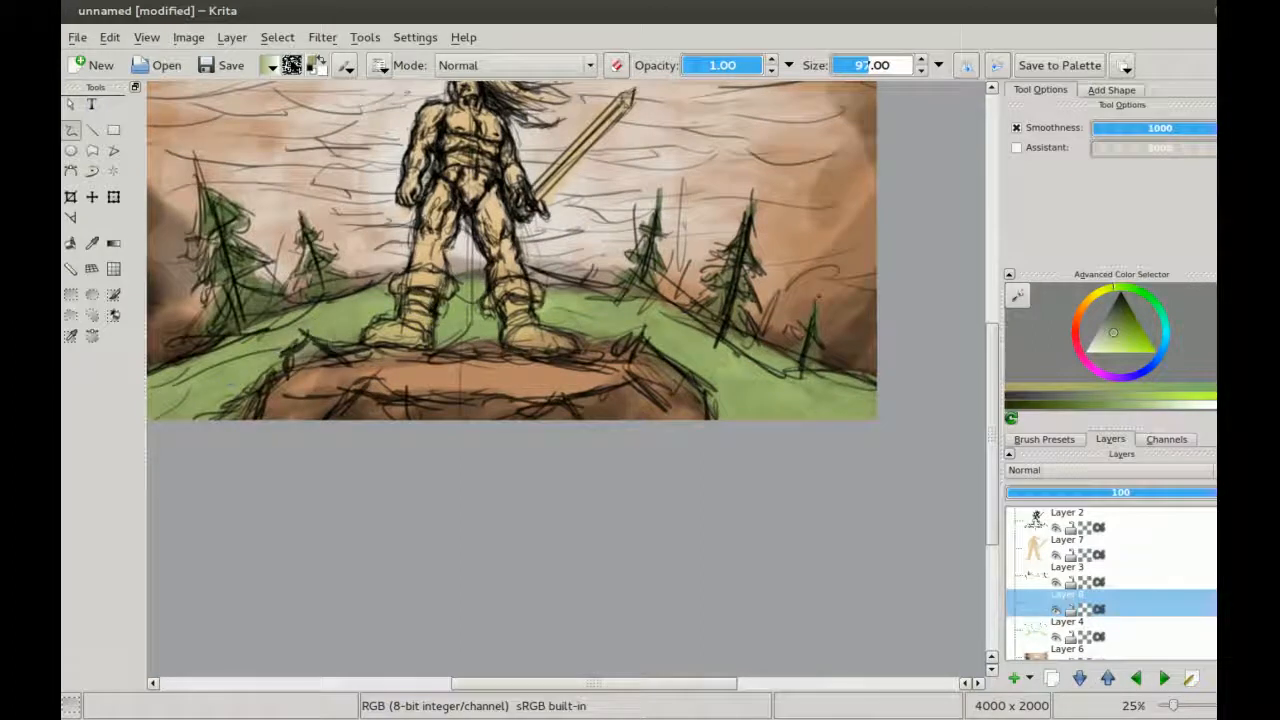
# Step: Examine the repainted green slopes, the pines and the rocky ledge across the whole painting
pyautogui.moveTo(244, 398); pyautogui.dragTo(360, 368)
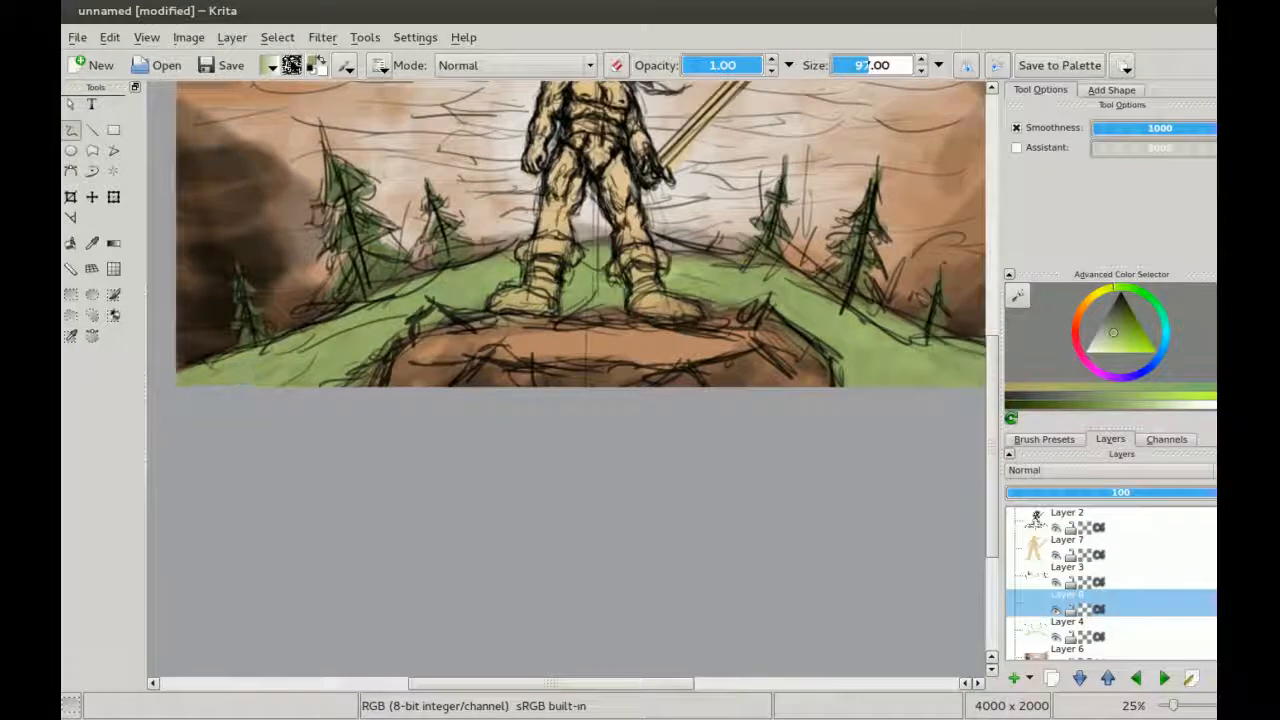
pyautogui.moveTo(700, 298); pyautogui.dragTo(590, 403)
pyautogui.hotkey('ctrl', '-')
pyautogui.moveTo(551, 268); pyautogui.dragTo(598, 278)
pyautogui.hotkey('ctrl', '+')
pyautogui.hotkey('ctrl', '-')
pyautogui.moveTo(548, 225); pyautogui.dragTo(547, 272)
pyautogui.hotkey('ctrl', '+')
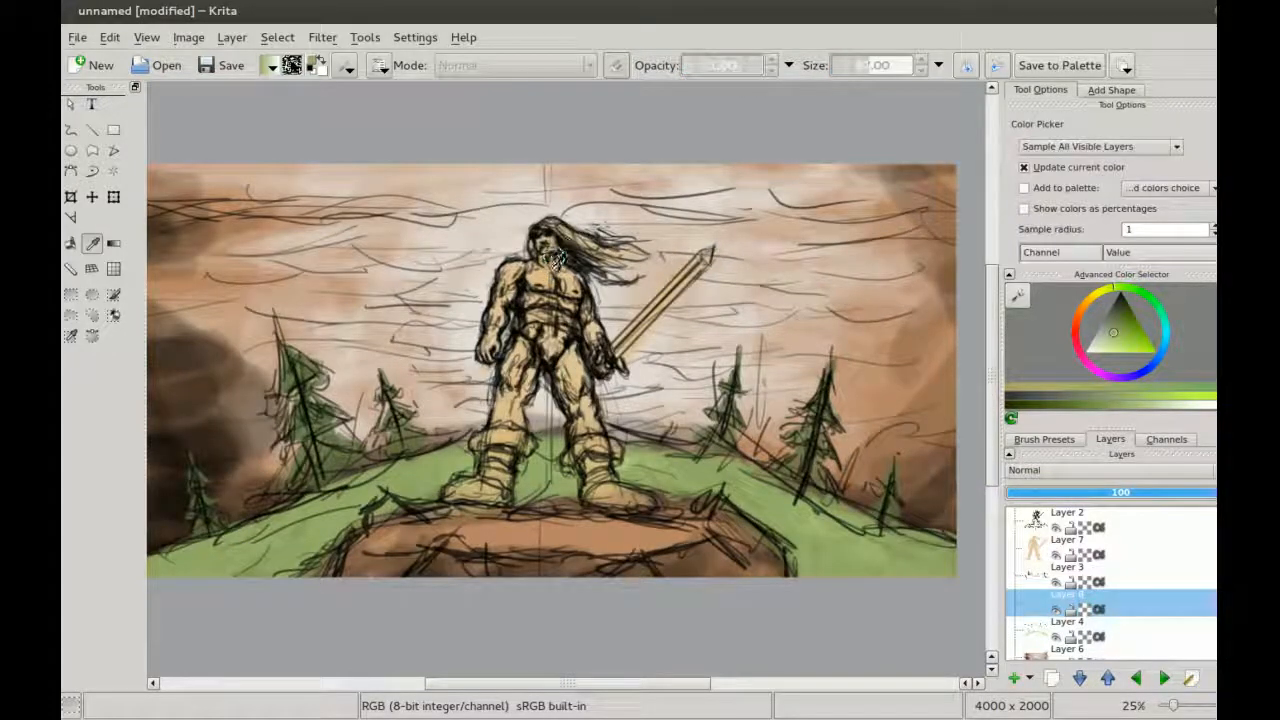
# Step: Sample the tan from the warrior's skin, switch to Layer 7 and fill in the boot and flowing hair
pyautogui.keyDown('ctrl'); pyautogui.click(555, 260); pyautogui.keyUp('ctrl')
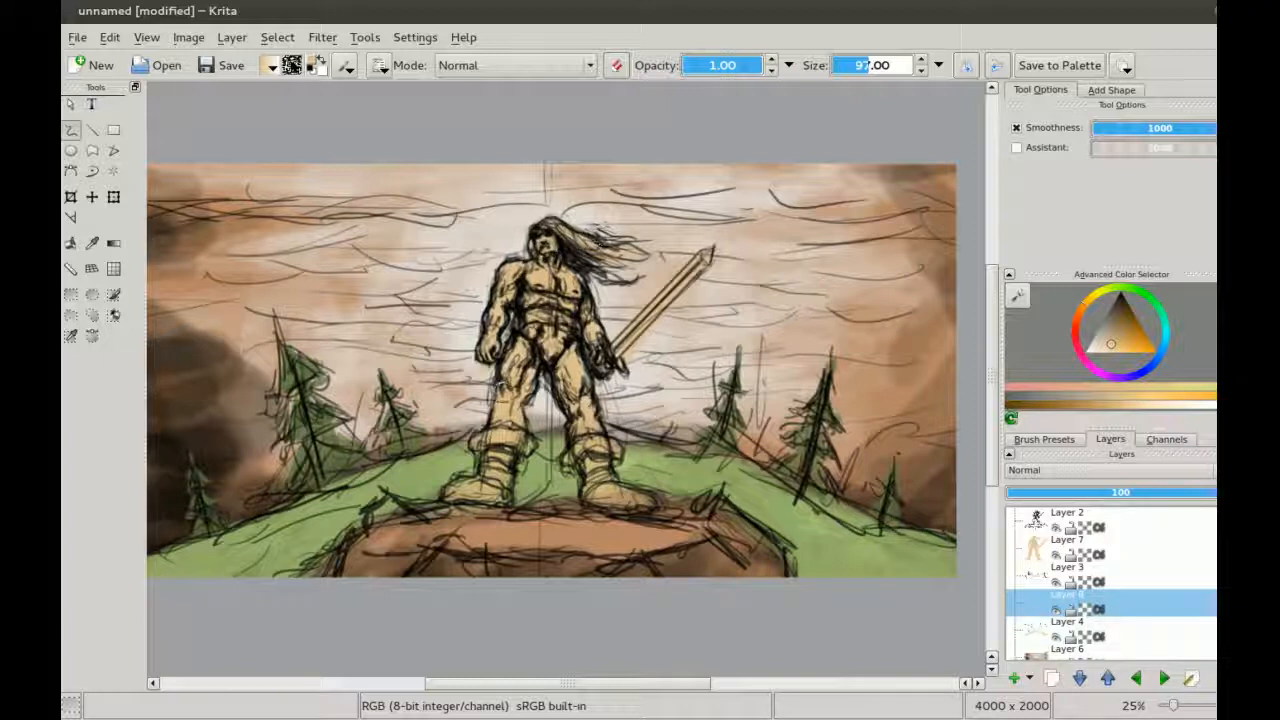
pyautogui.press('-')
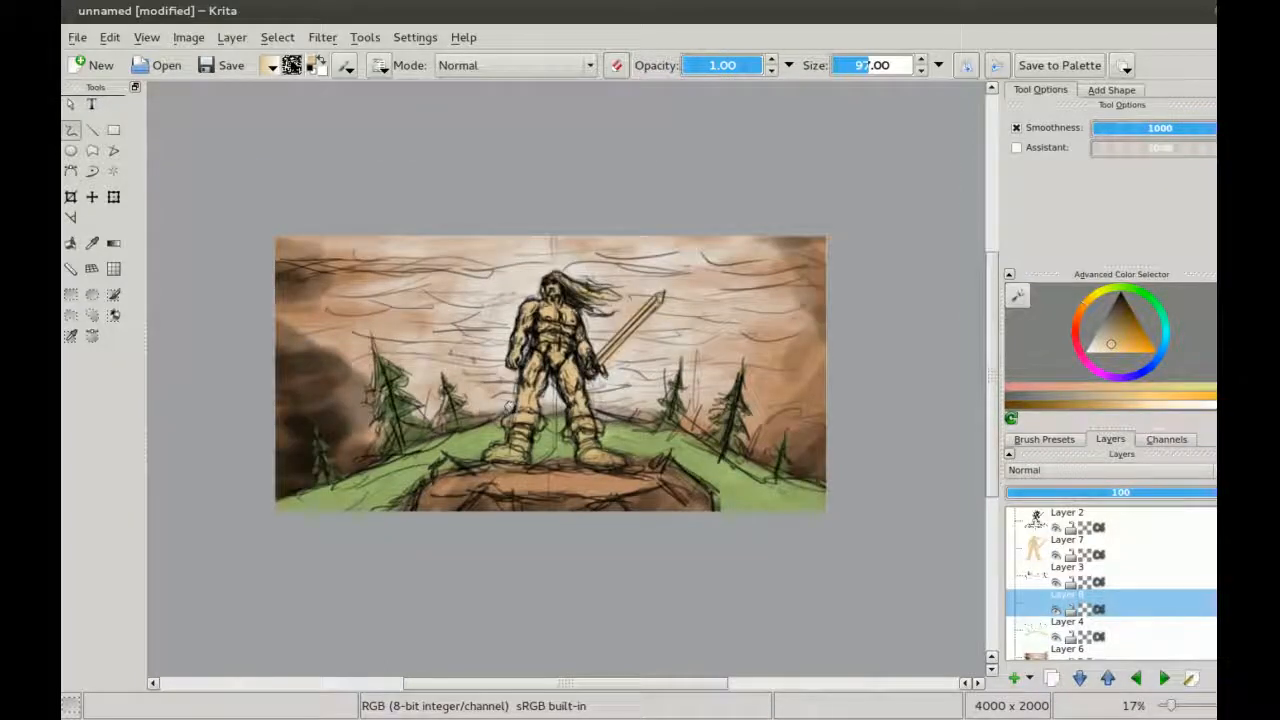
pyautogui.press('pageup')
pyautogui.press('pageup')
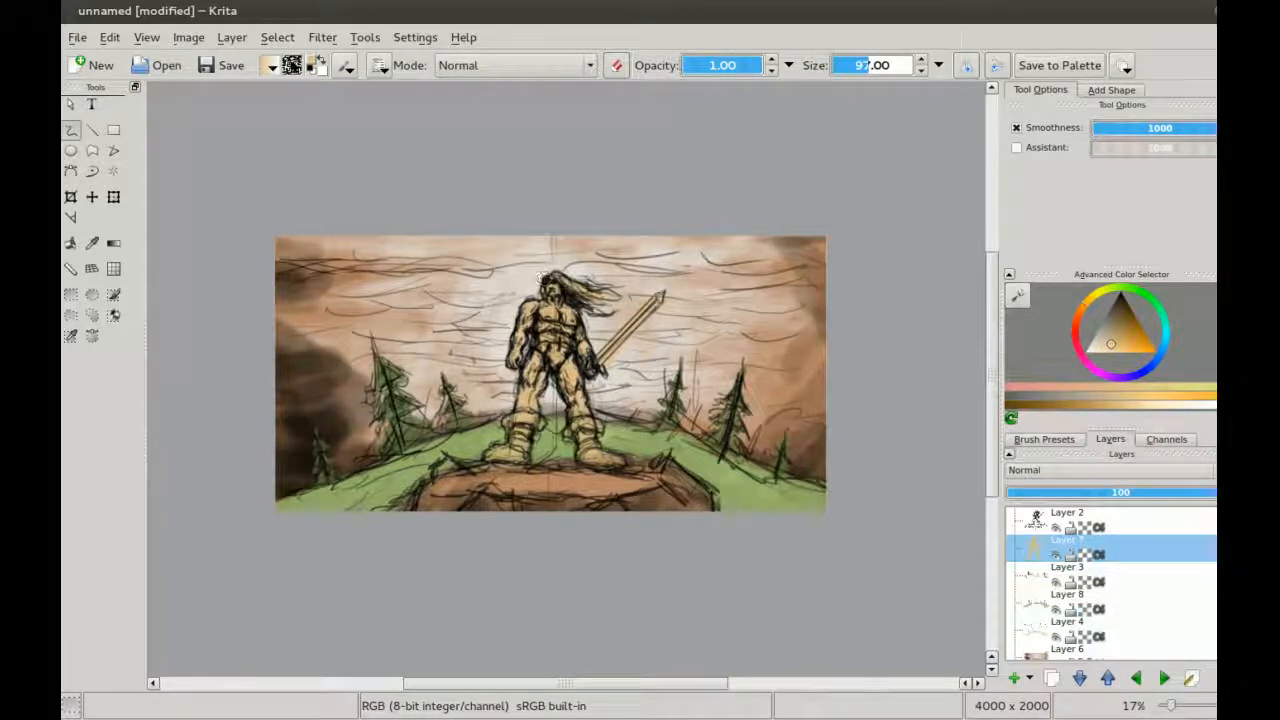
pyautogui.press('+')
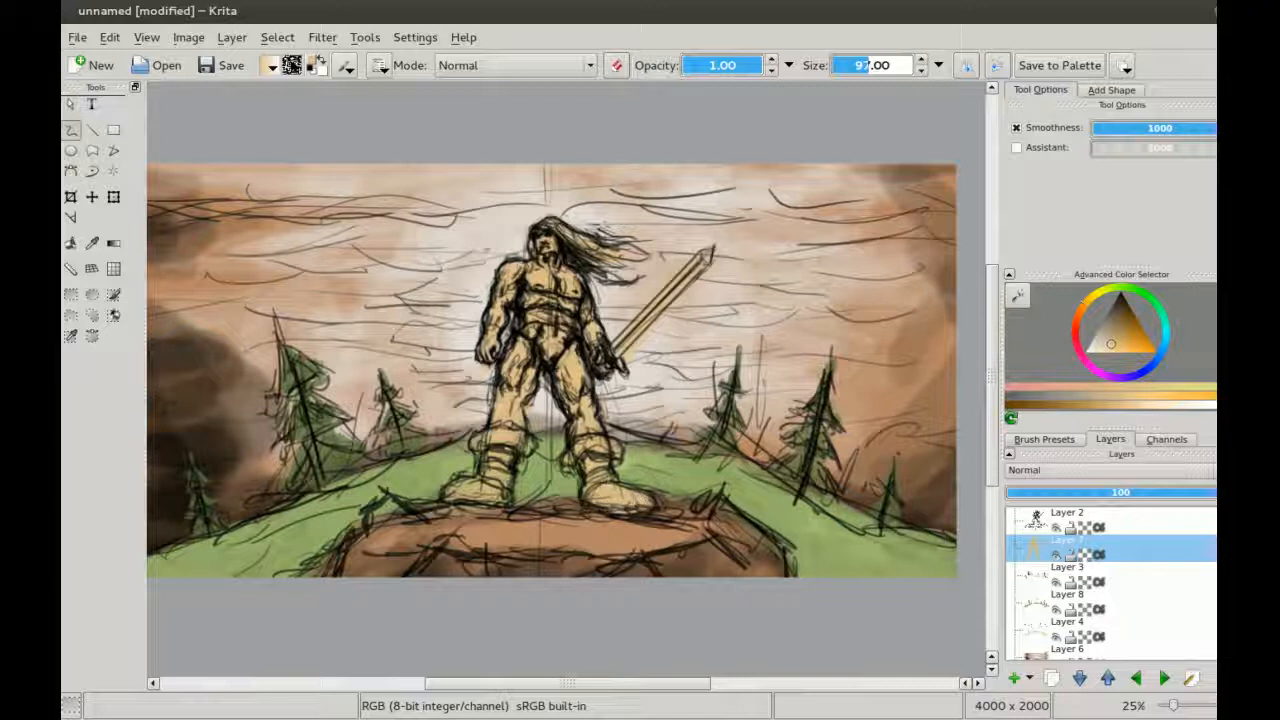
pyautogui.moveTo(466, 488); pyautogui.dragTo(488, 490)
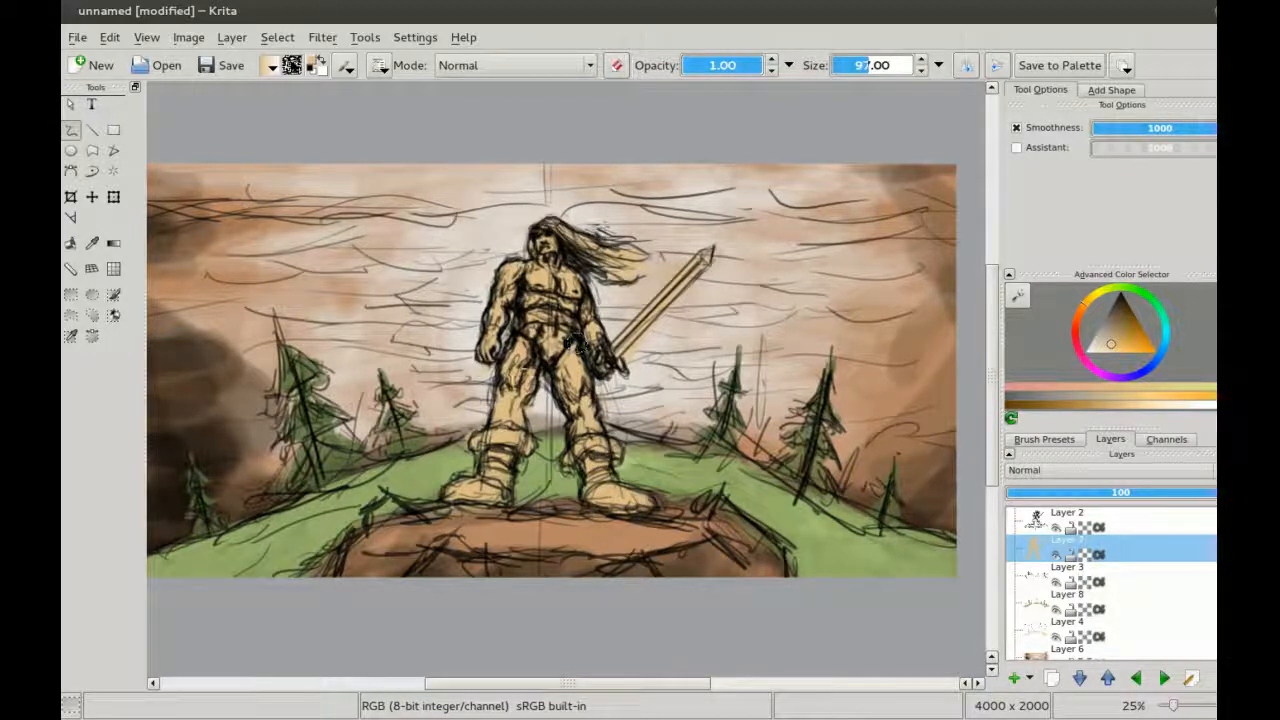
# Step: Select Layer 6, sample the dark brown cloud colour and paint streaks on the sky's left side and upper right corner at brush size 107
pyautogui.scroll(-1, 548, 285)
pyautogui.moveTo(548, 285); pyautogui.dragTo(566, 283)
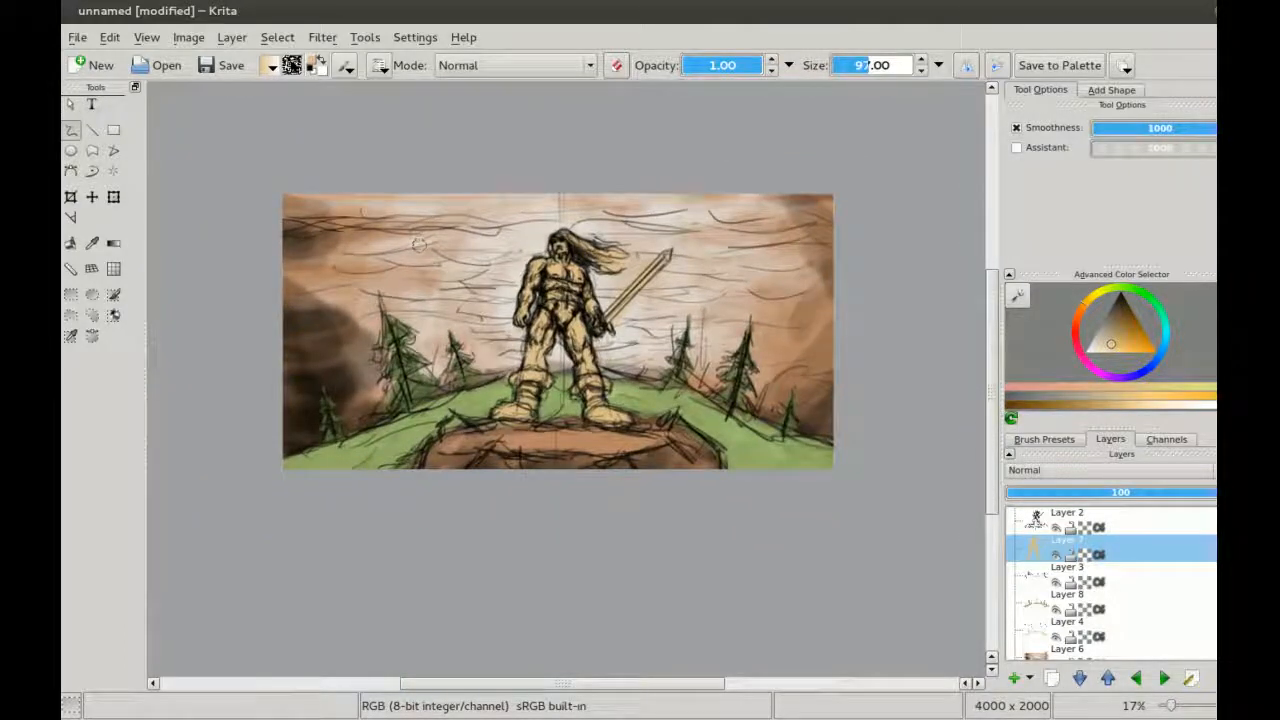
pyautogui.scroll(2, 507, 351)
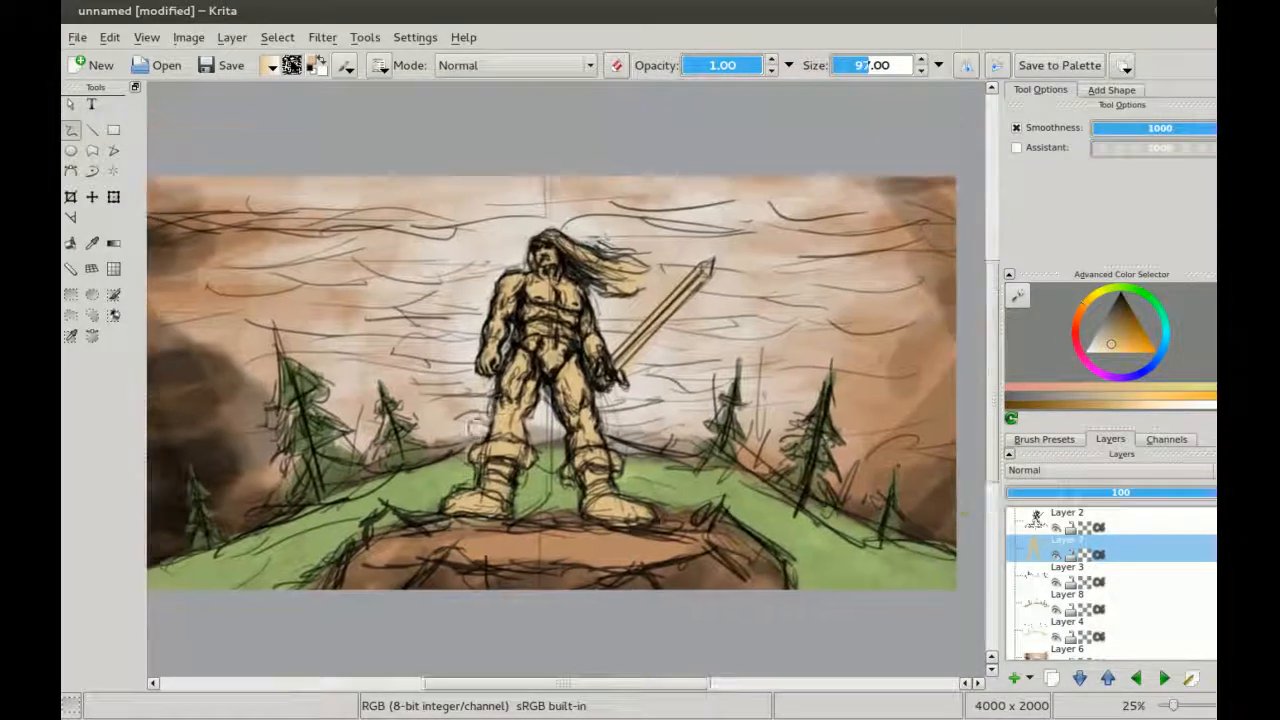
pyautogui.scroll(-2, 505, 360)
pyautogui.scroll(1, 505, 360)
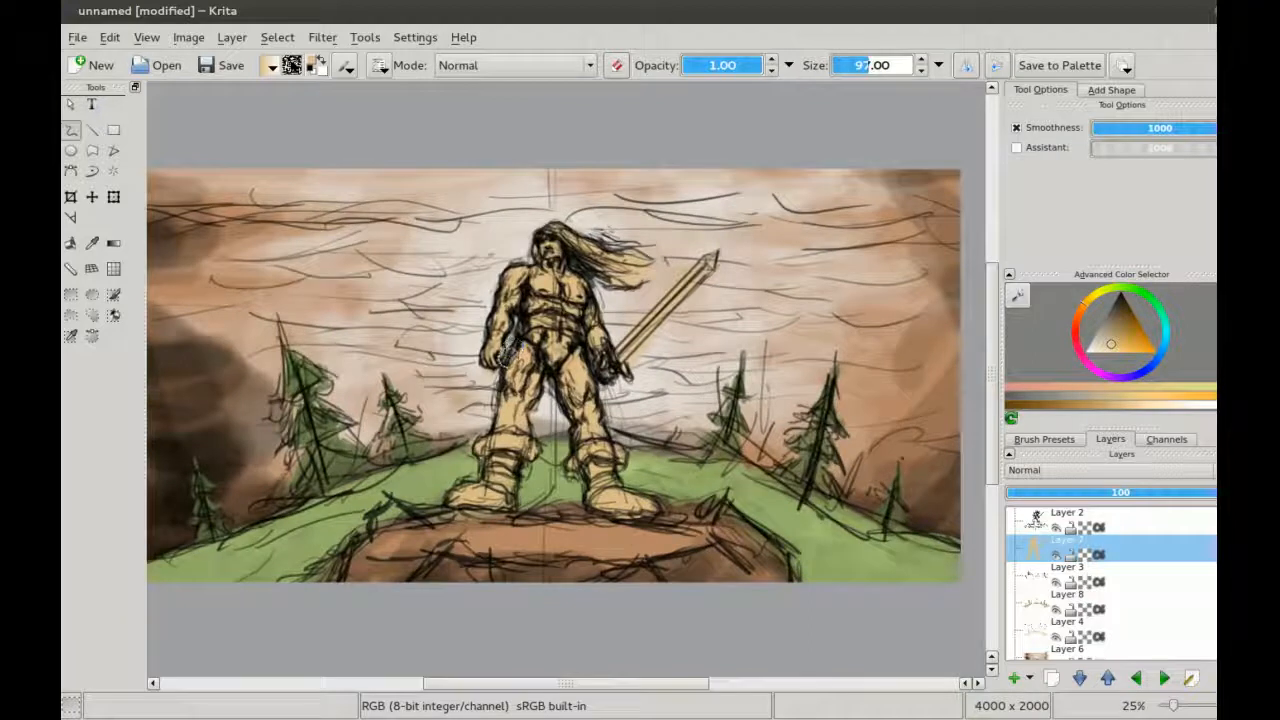
pyautogui.scroll(-1, 490, 365)
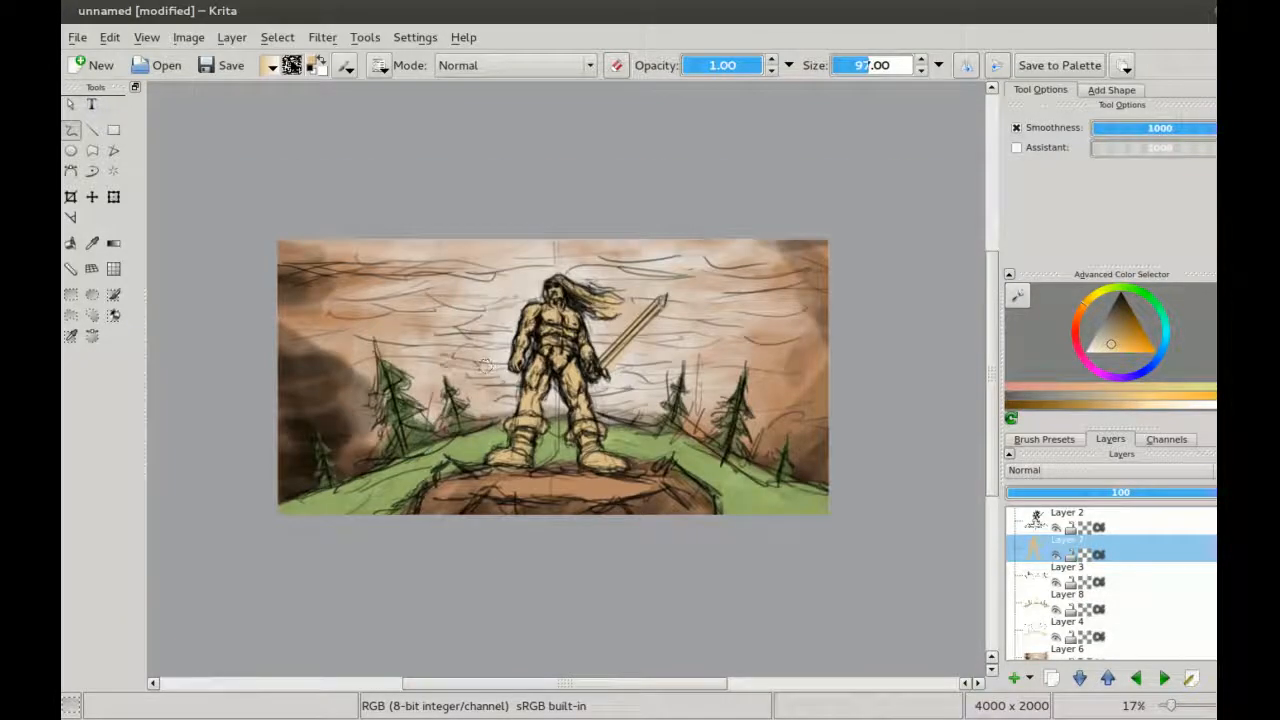
pyautogui.press('p')
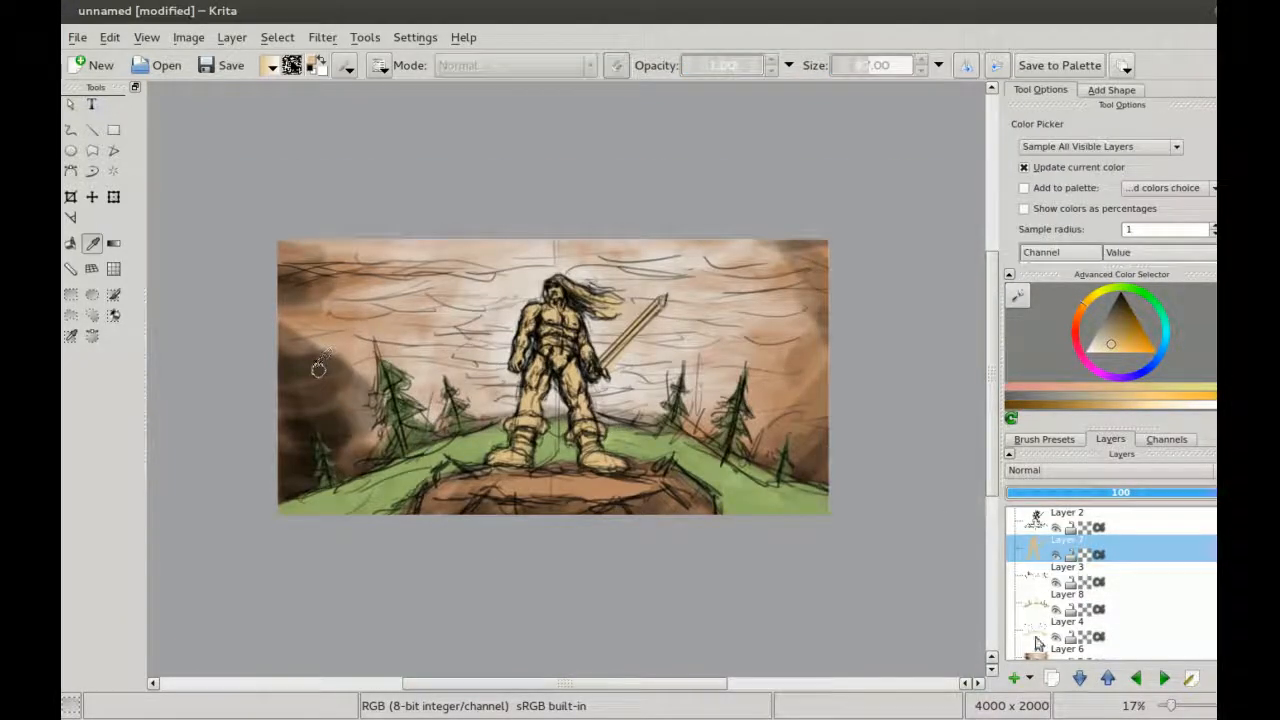
pyautogui.click(1045, 652)
pyautogui.click(330, 368)
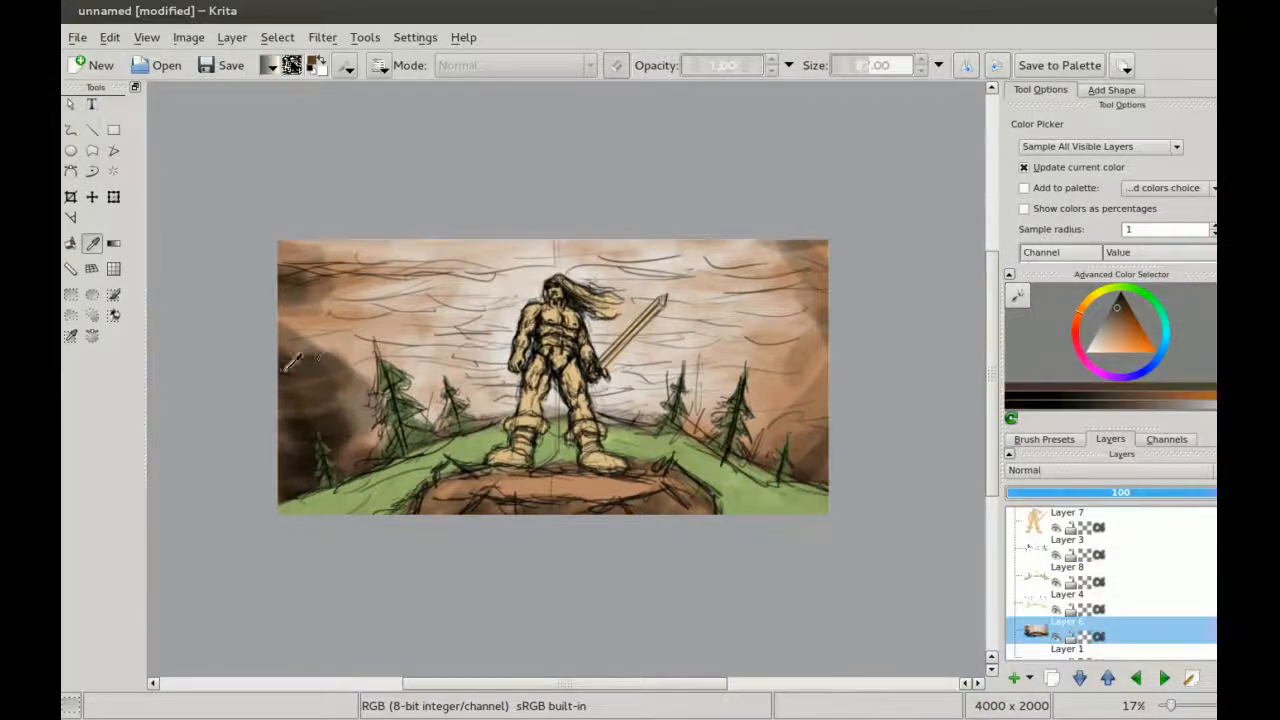
pyautogui.press('b')
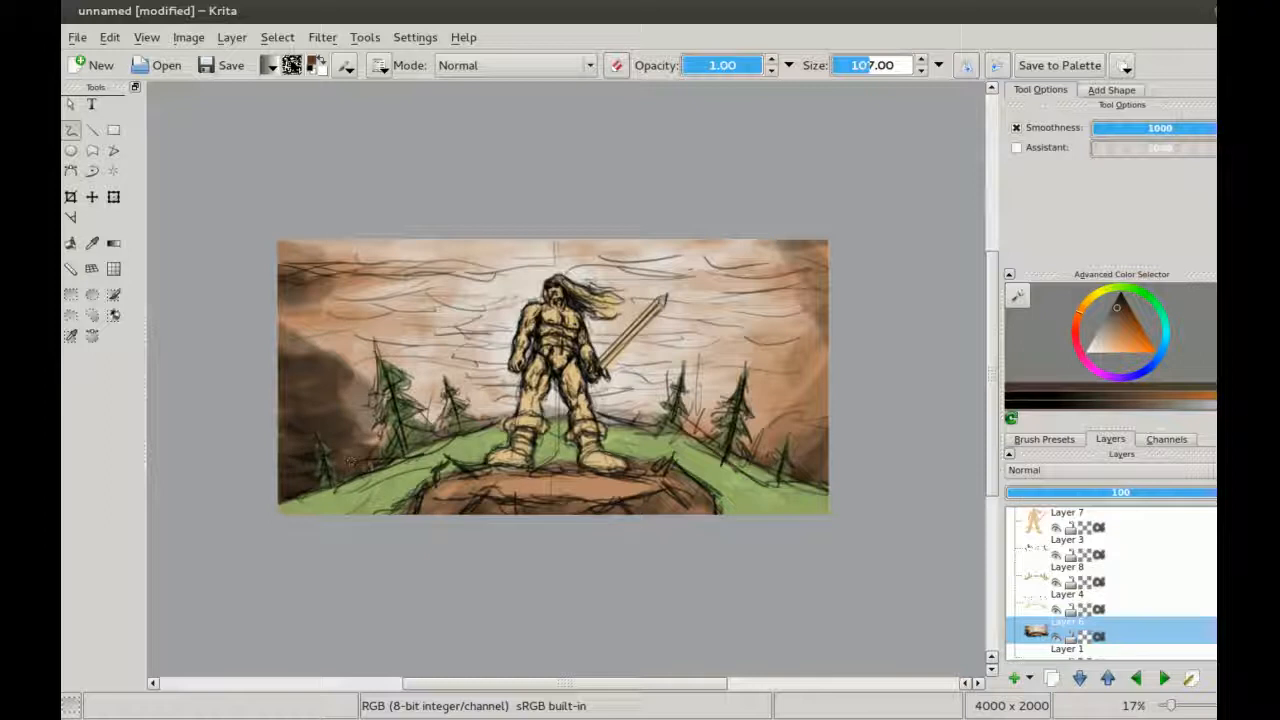
pyautogui.moveTo(398, 362)
pyautogui.mouseDown()
pyautogui.moveTo(258, 348)
pyautogui.moveTo(296, 348)
pyautogui.moveTo(264, 308)
pyautogui.moveTo(345, 306)
pyautogui.moveTo(300, 290)
pyautogui.moveTo(360, 240)
pyautogui.mouseUp()
pyautogui.moveTo(751, 247); pyautogui.dragTo(806, 250)
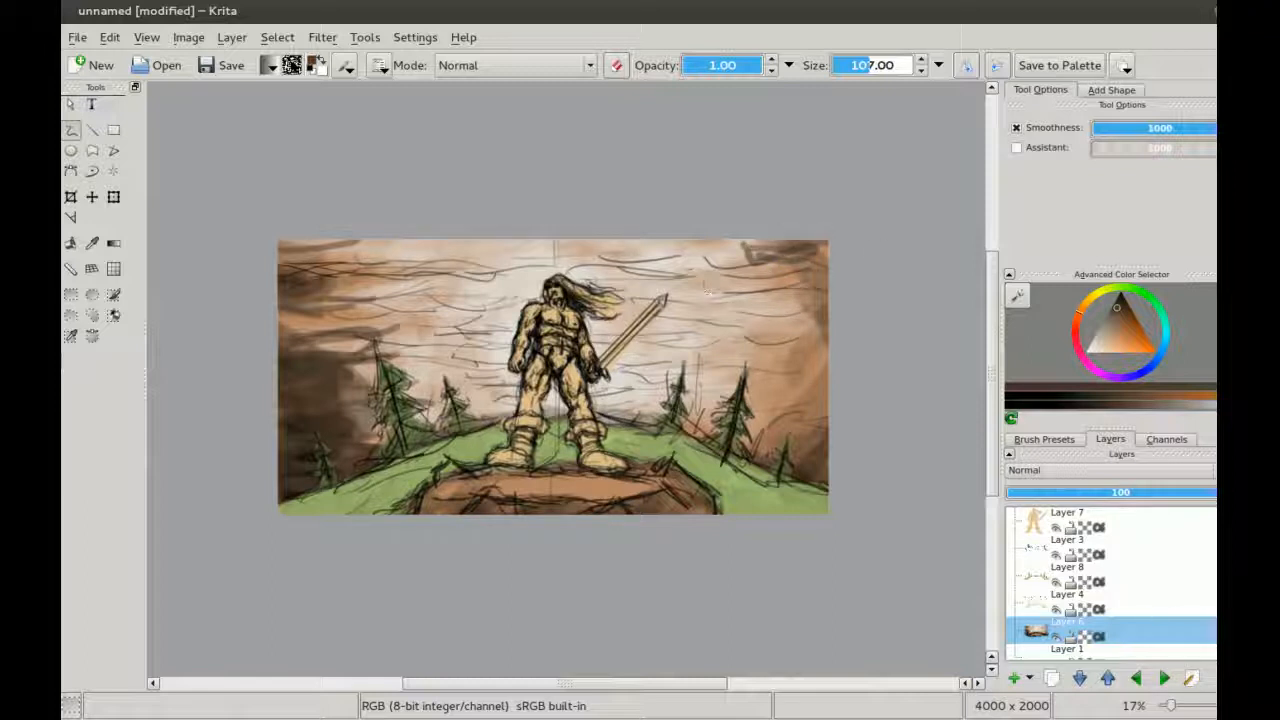
# Step: Rotate the canvas a quarter turn clockwise and return to the freehand brush
pyautogui.press('1')
pyautogui.press('-')
pyautogui.press('-')
pyautogui.press('-')
pyautogui.press('-')
pyautogui.press('-')
pyautogui.press('-')
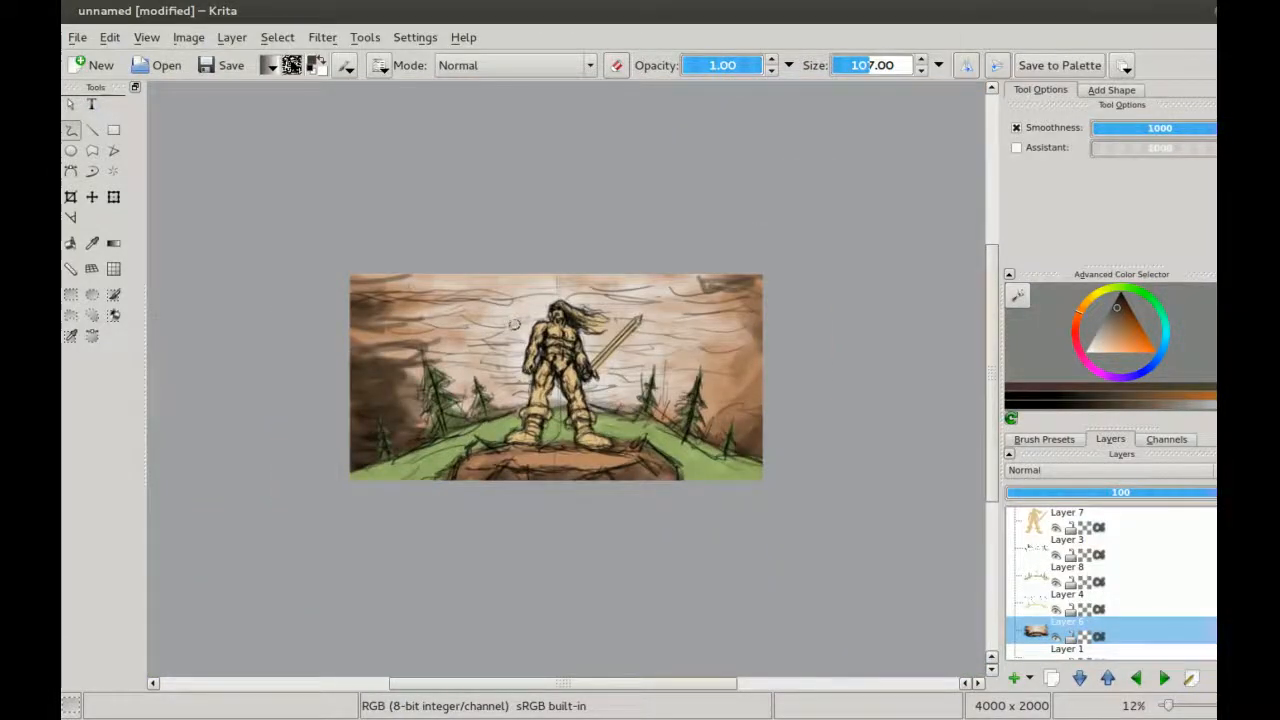
pyautogui.press('p')
pyautogui.press('6')
pyautogui.press('6')
pyautogui.press('6')
pyautogui.press('6')
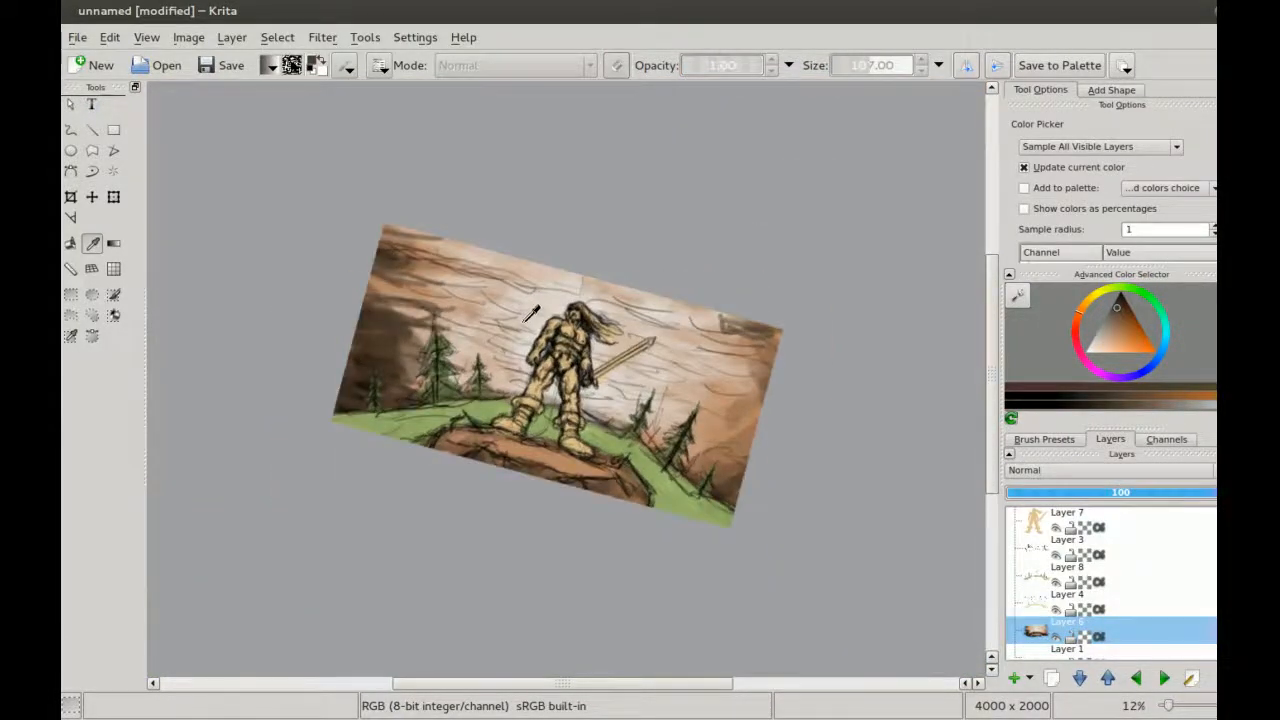
pyautogui.press('6')
pyautogui.press('6')
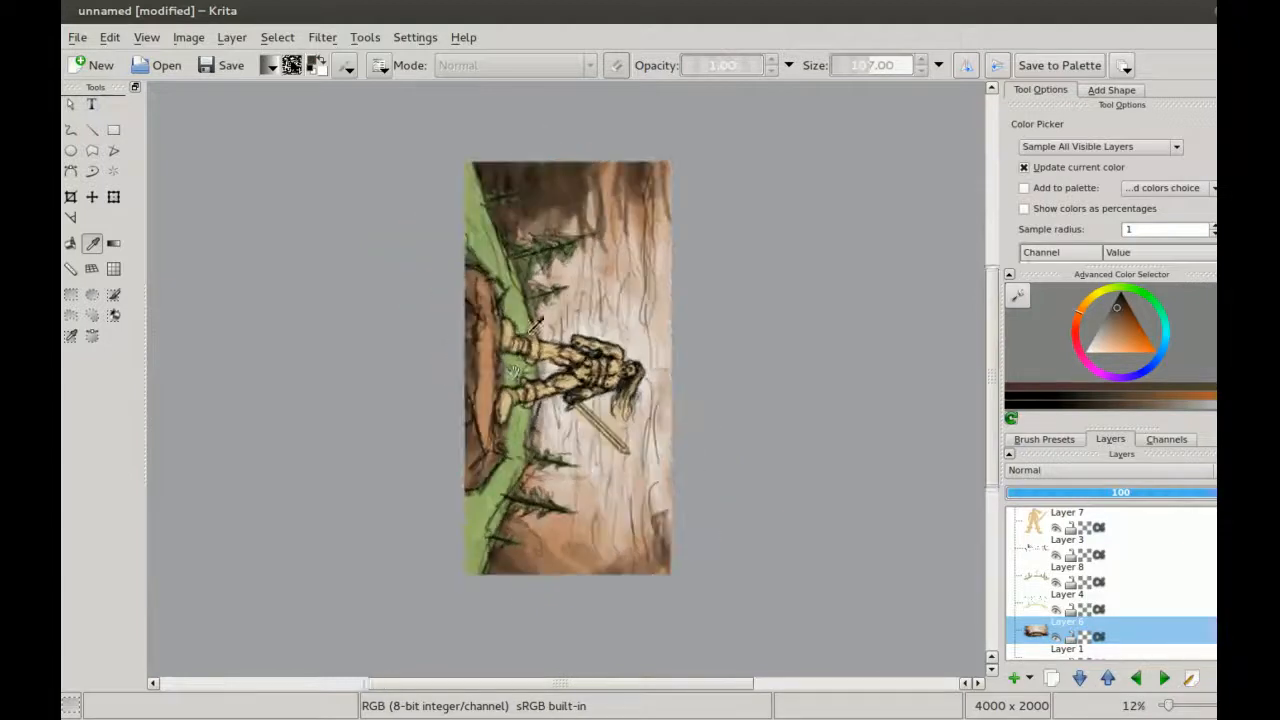
pyautogui.press('b')
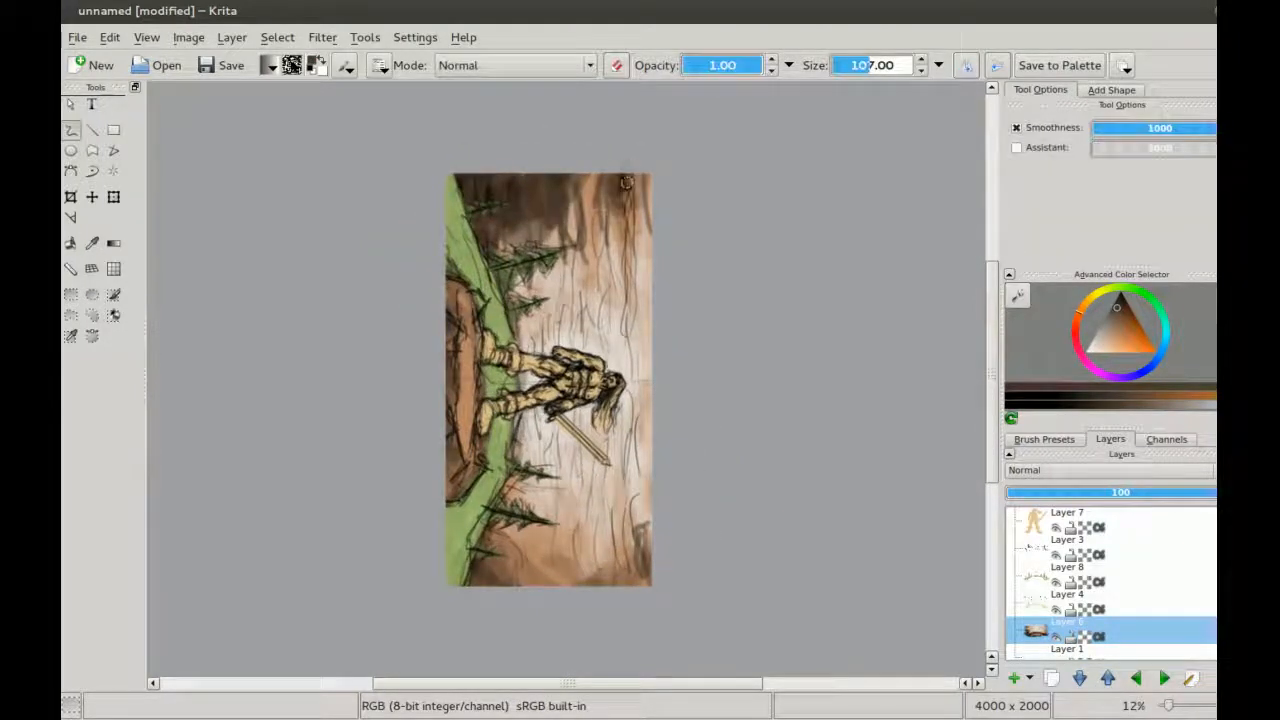
# Step: Paint long dark brown cloud streaks across the left part of the sky with the size 107 brush
pyautogui.moveTo(625, 177); pyautogui.dragTo(620, 264)
pyautogui.moveTo(613, 142)
pyautogui.mouseDown()
pyautogui.moveTo(606, 224)
pyautogui.moveTo(595, 222)
pyautogui.moveTo(587, 256)
pyautogui.mouseUp()
pyautogui.moveTo(568, 176); pyautogui.dragTo(570, 304)
pyautogui.moveTo(588, 172); pyautogui.dragTo(615, 318)
pyautogui.moveTo(602, 206); pyautogui.dragTo(616, 322)
pyautogui.moveTo(620, 163); pyautogui.dragTo(620, 270)
pyautogui.moveTo(556, 232); pyautogui.dragTo(552, 312)
pyautogui.moveTo(550, 228)
pyautogui.mouseDown()
pyautogui.moveTo(552, 296)
pyautogui.moveTo(524, 302)
pyautogui.mouseUp()
pyautogui.moveTo(508, 242); pyautogui.dragTo(525, 292)
# Step: Paint dark brown cloud streaks over the right part of the sky, down to the area behind the right-hand pines
pyautogui.moveTo(615, 394)
pyautogui.mouseDown()
pyautogui.moveTo(612, 264)
pyautogui.moveTo(631, 456)
pyautogui.mouseUp()
pyautogui.moveTo(642, 316); pyautogui.dragTo(638, 456)
pyautogui.moveTo(630, 342)
pyautogui.mouseDown()
pyautogui.moveTo(626, 456)
pyautogui.moveTo(610, 456)
pyautogui.mouseUp()
pyautogui.moveTo(598, 406); pyautogui.dragTo(588, 462)
pyautogui.moveTo(576, 362); pyautogui.dragTo(568, 462)
pyautogui.moveTo(560, 366)
pyautogui.mouseDown()
pyautogui.moveTo(554, 462)
pyautogui.moveTo(544, 410)
pyautogui.moveTo(540, 456)
pyautogui.moveTo(534, 426)
pyautogui.mouseUp()
pyautogui.moveTo(530, 336); pyautogui.dragTo(518, 384)
pyautogui.moveTo(518, 348); pyautogui.dragTo(510, 456)
pyautogui.moveTo(520, 402)
pyautogui.mouseDown()
pyautogui.moveTo(524, 456)
pyautogui.moveTo(490, 448)
pyautogui.mouseUp()
pyautogui.moveTo(562, 390); pyautogui.dragTo(550, 454)
pyautogui.moveTo(560, 406)
pyautogui.mouseDown()
pyautogui.moveTo(550, 456)
pyautogui.moveTo(574, 456)
pyautogui.mouseUp()
pyautogui.moveTo(557, 137); pyautogui.dragTo(568, 230)
pyautogui.moveTo(564, 428)
pyautogui.mouseDown()
pyautogui.moveTo(560, 516)
pyautogui.moveTo(584, 532)
pyautogui.moveTo(590, 522)
pyautogui.mouseUp()
pyautogui.moveTo(602, 450); pyautogui.dragTo(600, 538)
pyautogui.moveTo(620, 460); pyautogui.dragTo(614, 542)
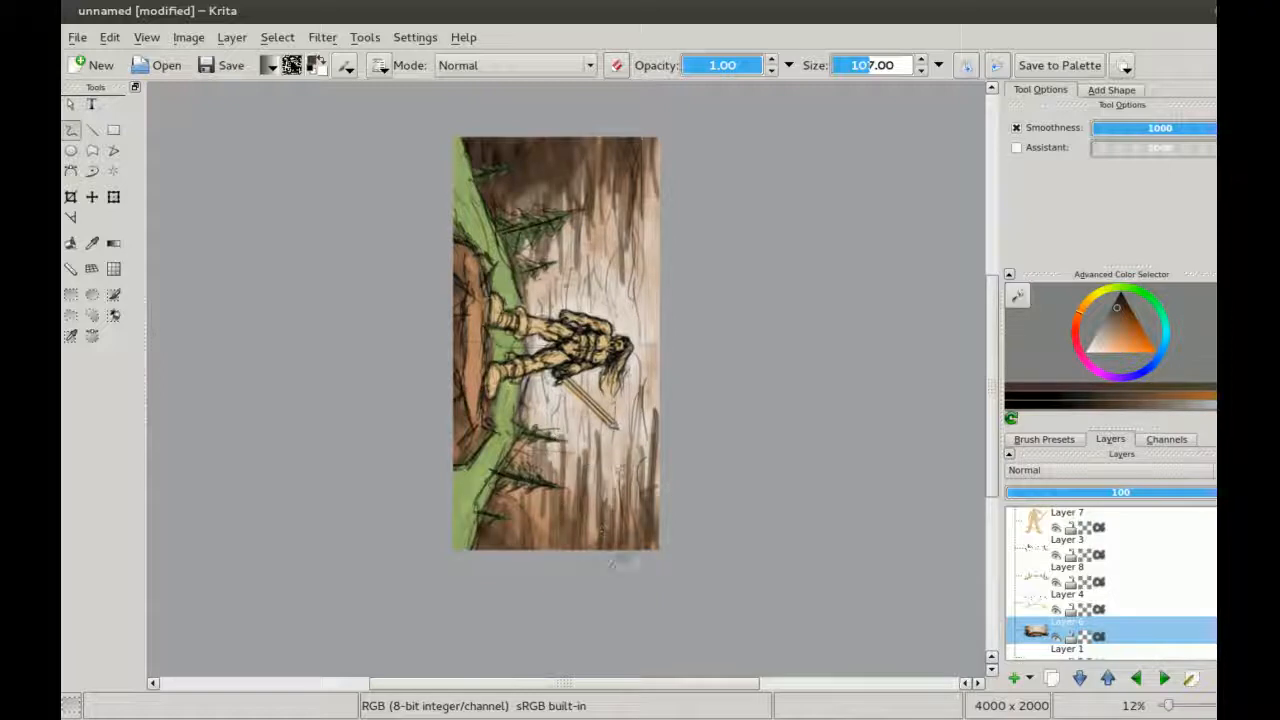
pyautogui.moveTo(536, 484)
pyautogui.mouseDown()
pyautogui.moveTo(532, 546)
pyautogui.moveTo(516, 540)
pyautogui.mouseUp()
pyautogui.moveTo(546, 498)
pyautogui.mouseDown()
pyautogui.moveTo(540, 550)
pyautogui.moveTo(514, 544)
pyautogui.mouseUp()
pyautogui.moveTo(510, 478); pyautogui.dragTo(499, 541)
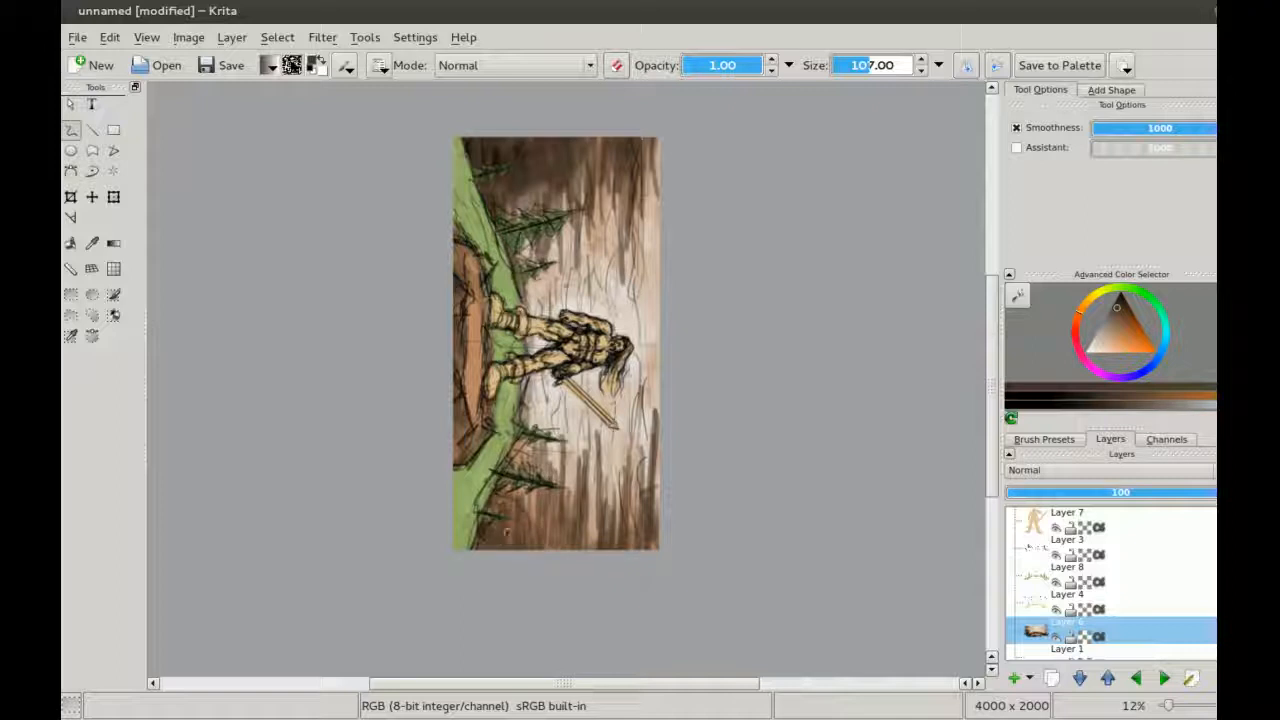
# Step: Reduce the brush to size 77 and rotate the canvas back upright
pyautogui.press('[')
pyautogui.press('[')
pyautogui.press('[')
pyautogui.hotkey('ctrl', ']')
pyautogui.hotkey('ctrl', ']')
pyautogui.hotkey('ctrl', ']')
pyautogui.hotkey('ctrl', ']')
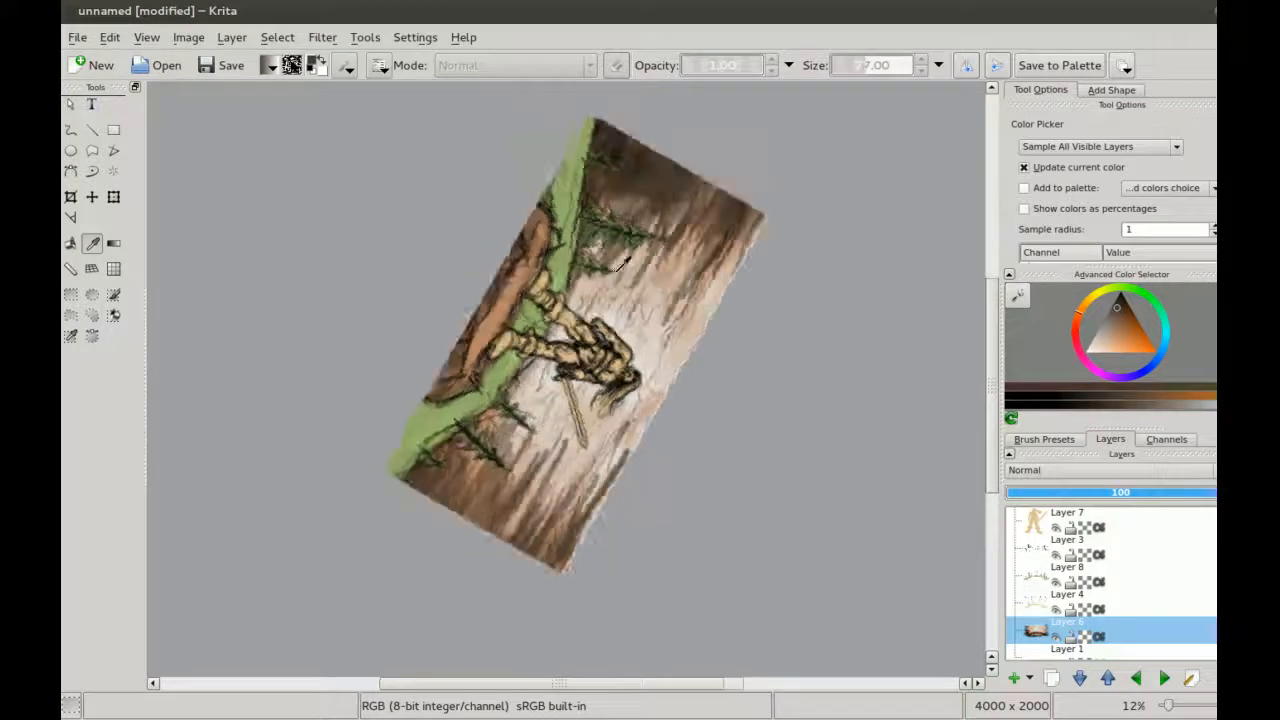
pyautogui.hotkey('ctrl', ']')
pyautogui.hotkey('ctrl', ']')
pyautogui.hotkey('ctrl', ']')
pyautogui.hotkey('ctrl', ']')
pyautogui.hotkey('ctrl', ']')
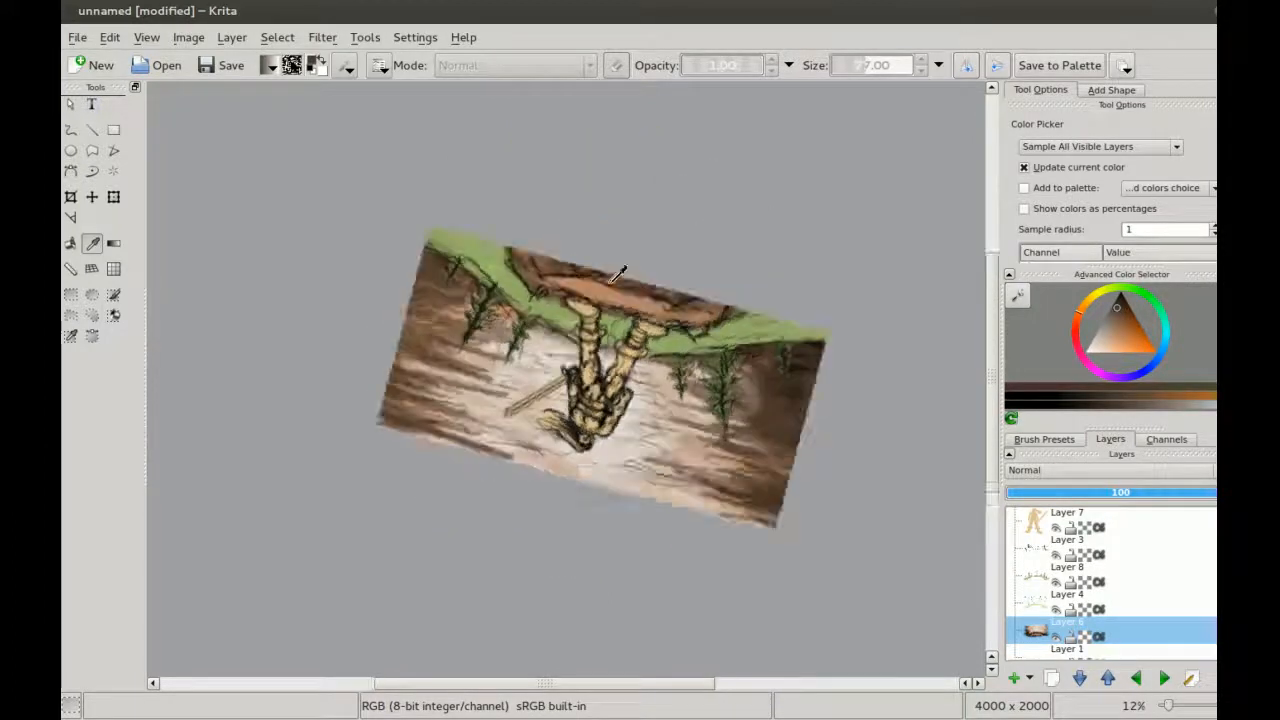
pyautogui.hotkey('ctrl', ']')
pyautogui.hotkey('ctrl', ']')
pyautogui.hotkey('ctrl', ']')
pyautogui.hotkey('ctrl', ']')
pyautogui.hotkey('ctrl', ']')
pyautogui.hotkey('ctrl', ']')
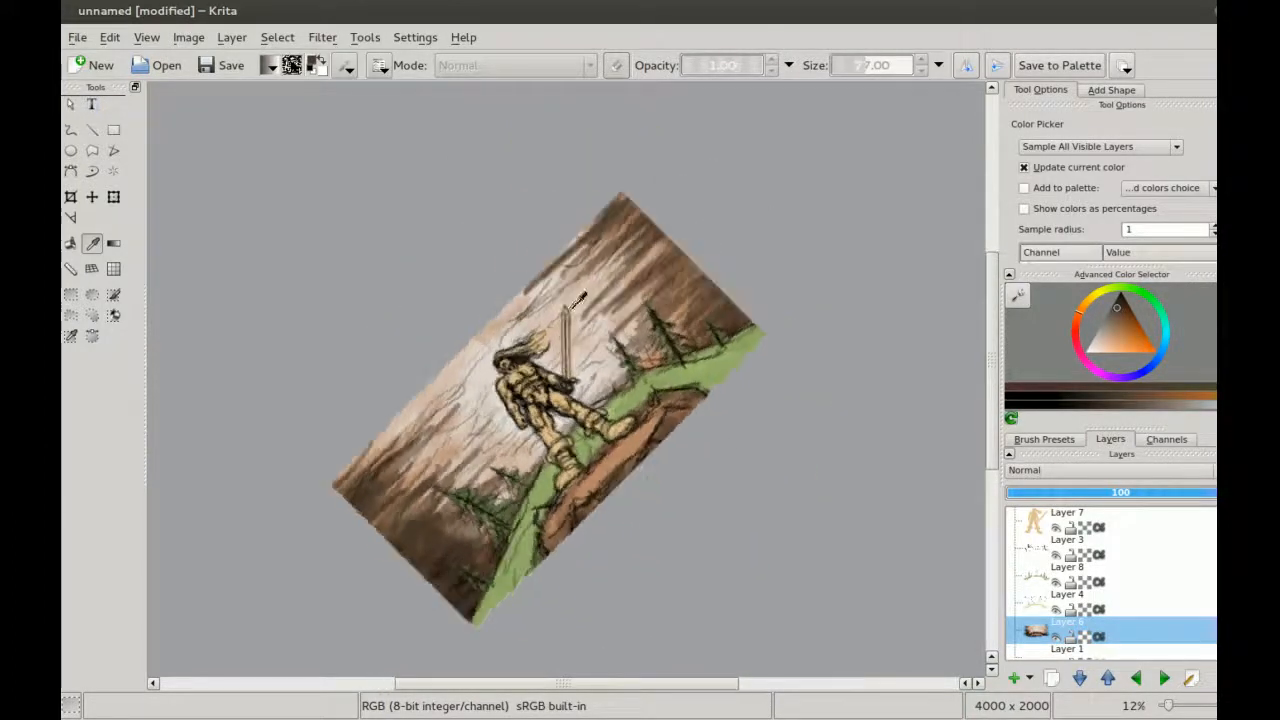
pyautogui.hotkey('ctrl', ']')
pyautogui.hotkey('ctrl', ']')
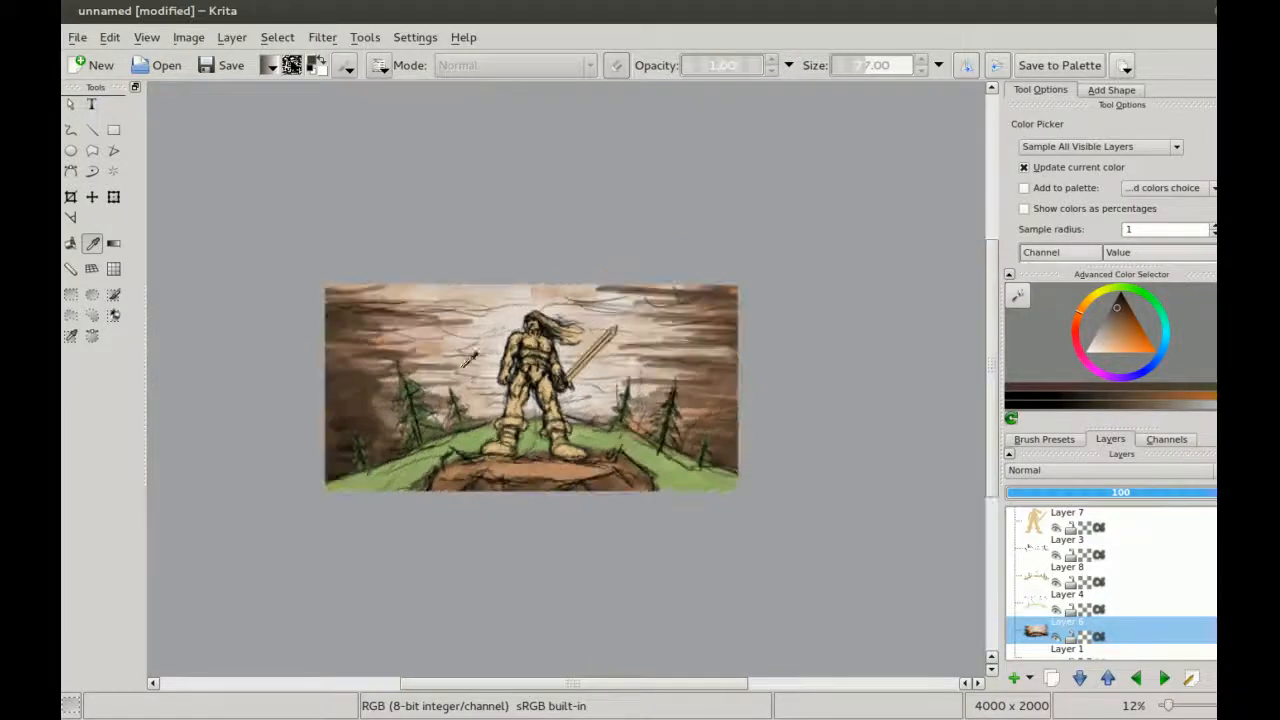
# Step: Add finer dark brown streaks to the sky at brush sizes 77 and 67, and save the painting as Conan_the_Overseer.kra
pyautogui.scroll(2, 498, 366)
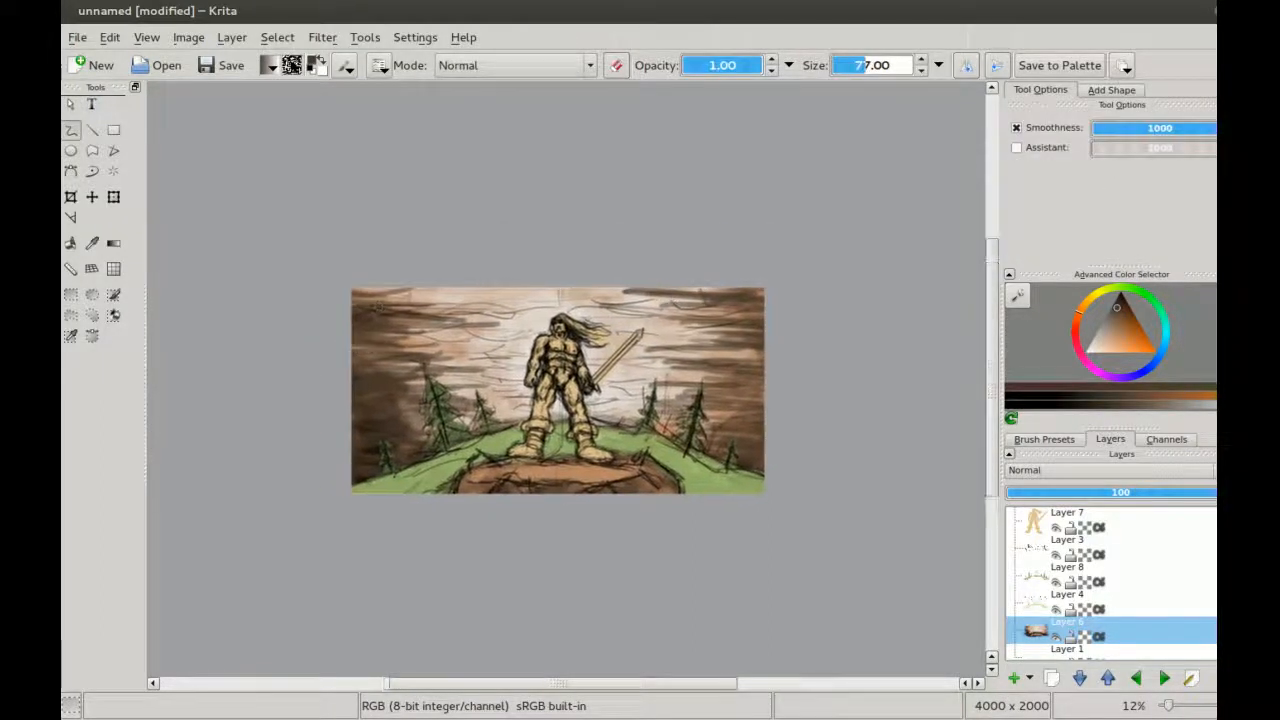
pyautogui.moveTo(498, 370); pyautogui.dragTo(509, 301)
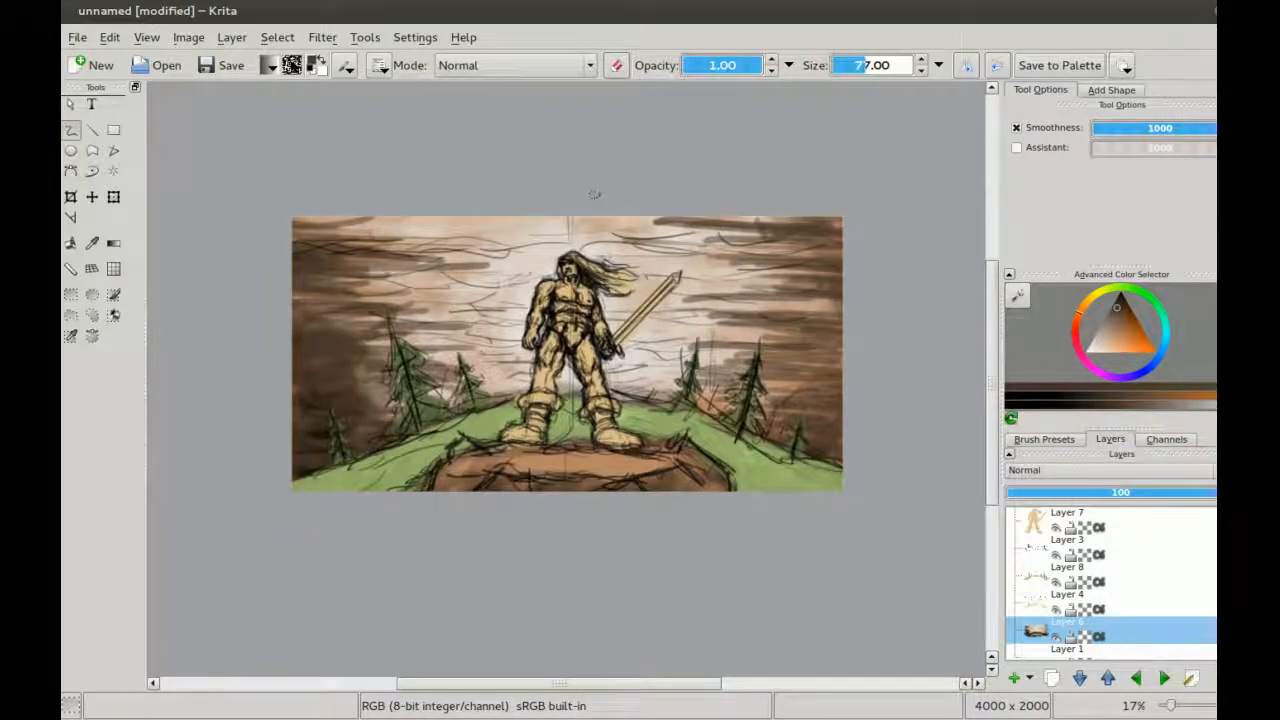
pyautogui.press('+')
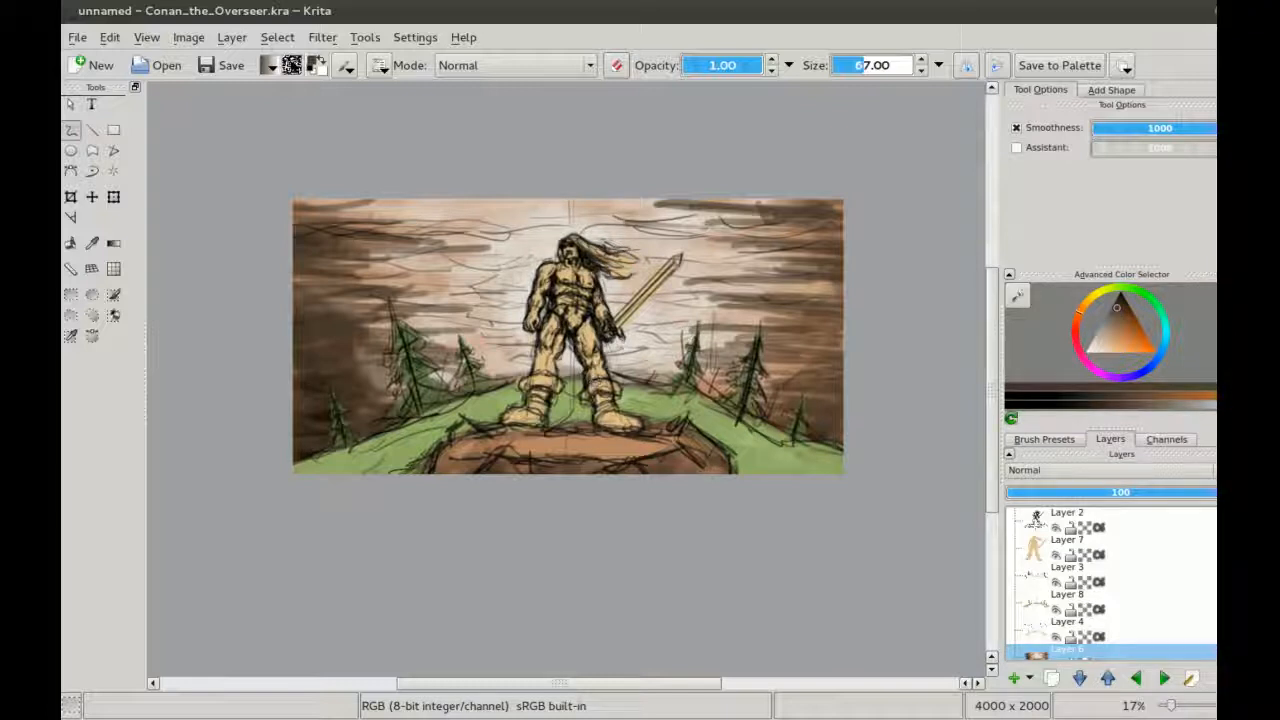
pyautogui.moveTo(500, 247); pyautogui.dragTo(500, 285)
pyautogui.hotkey('ctrl', '+')
pyautogui.hotkey('ctrl', '+')
pyautogui.hotkey('ctrl', '-')
pyautogui.moveTo(286, 238); pyautogui.dragTo(386, 204)
pyautogui.click(250, 192)
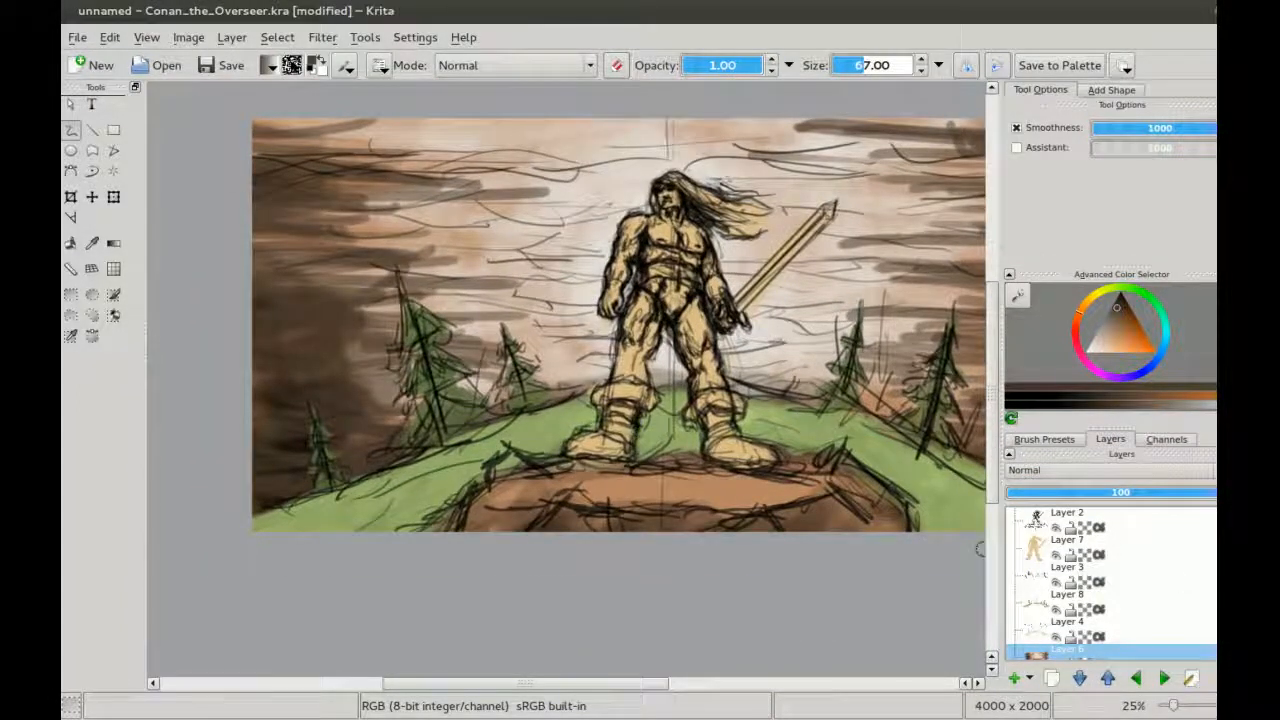
# Step: Switch to Layer 2, choose a very dark yellow-green paint colour and reduce the brush to size 16
pyautogui.scroll(-1, 1074, 614)
pyautogui.moveTo(640, 296); pyautogui.dragTo(540, 266)
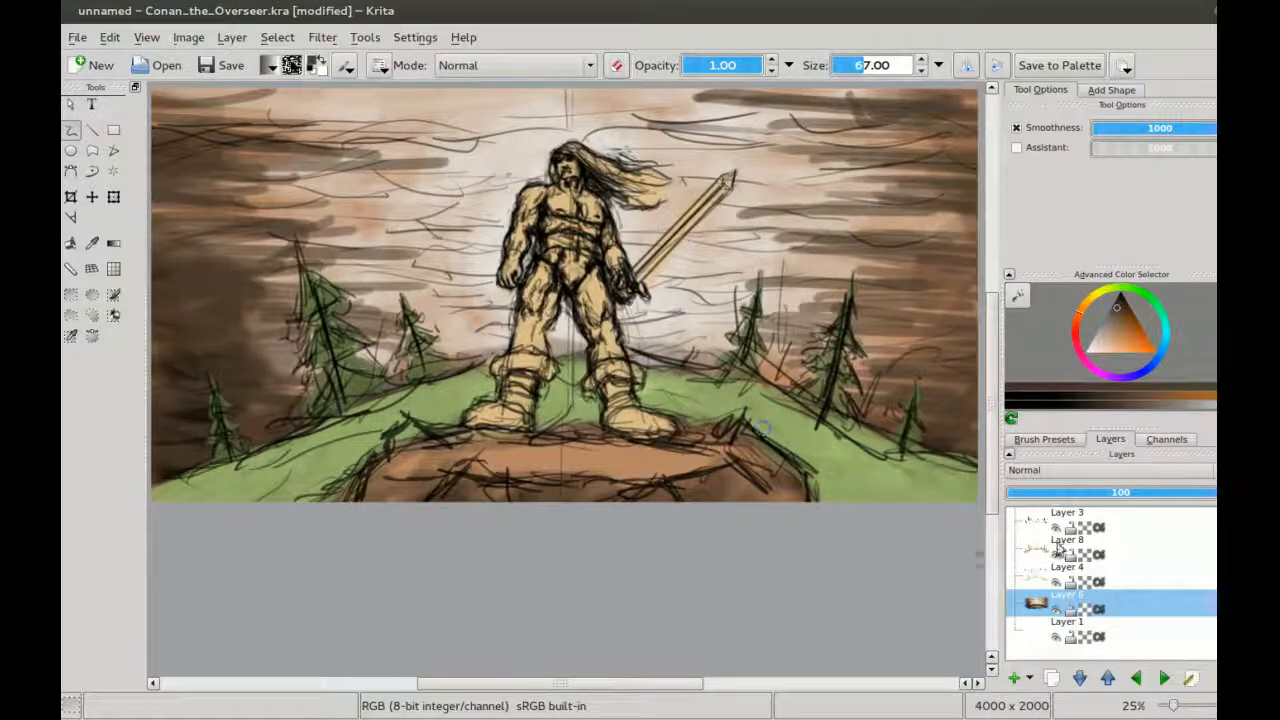
pyautogui.scroll(2, 1058, 545)
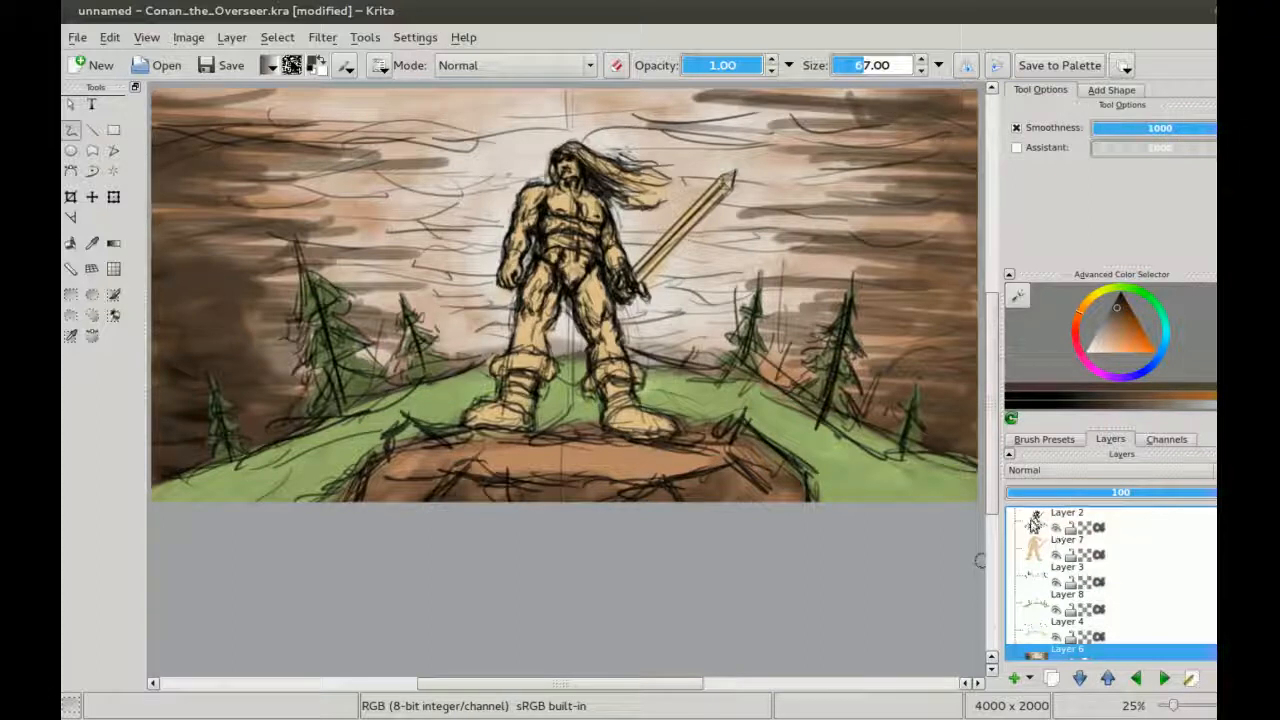
pyautogui.click(1034, 523)
pyautogui.moveTo(494, 218); pyautogui.dragTo(500, 206)
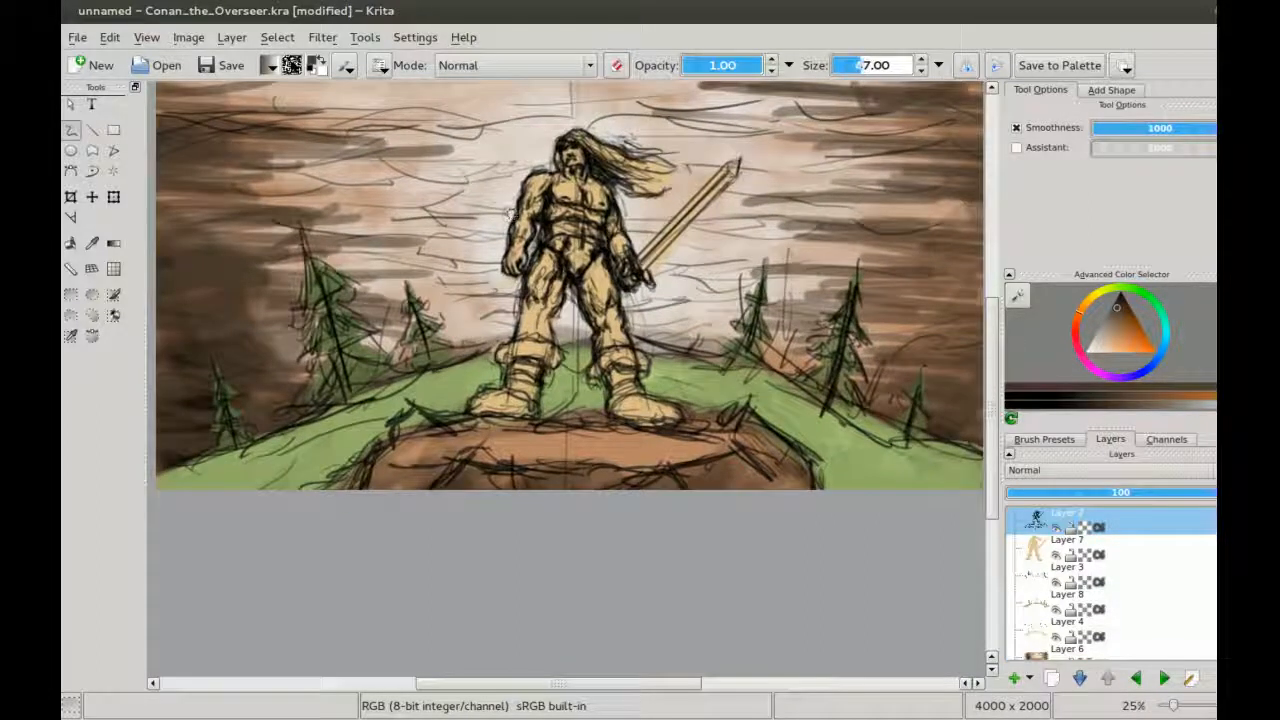
pyautogui.click(1117, 289)
pyautogui.click(1119, 315)
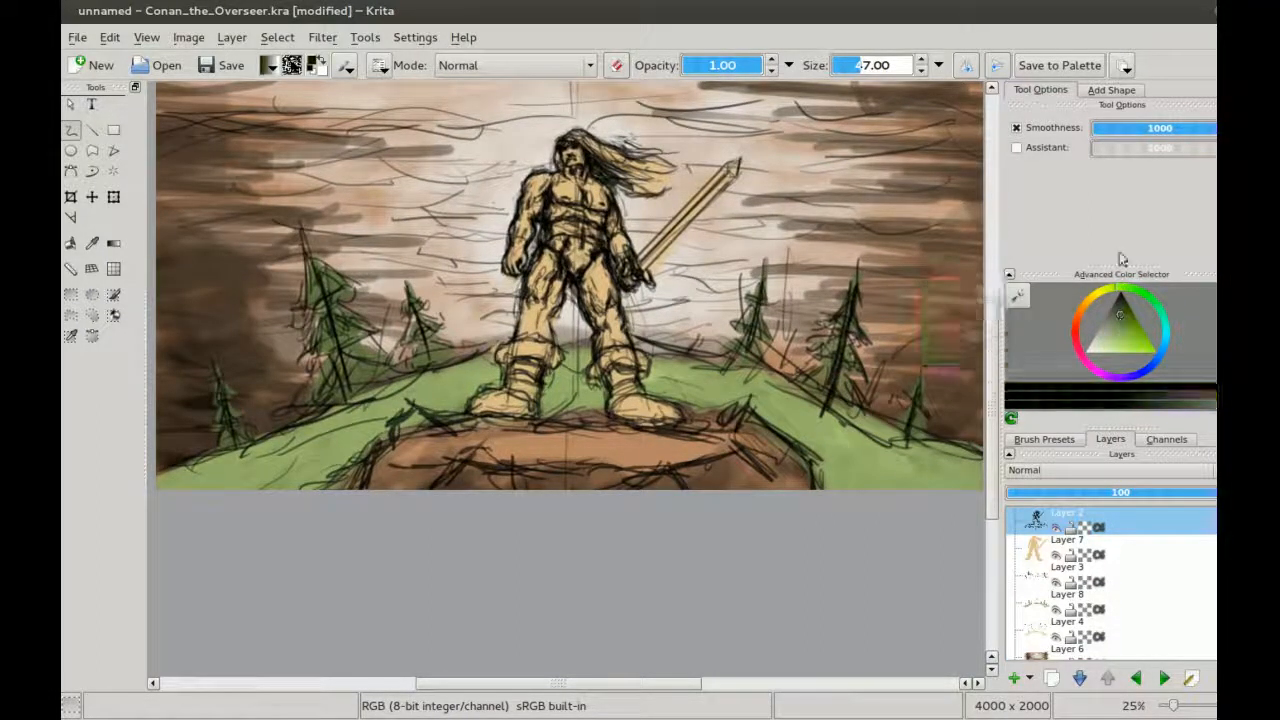
pyautogui.scroll(2, 451, 177)
pyautogui.press('[')
pyautogui.press('[')
pyautogui.press('[')
pyautogui.press('[')
# Step: Sketch a dark belt and hanging waist lines across the warrior's midsection with the size 16 brush
pyautogui.moveTo(508, 218)
pyautogui.mouseDown()
pyautogui.moveTo(510, 186)
pyautogui.moveTo(558, 192)
pyautogui.mouseUp()
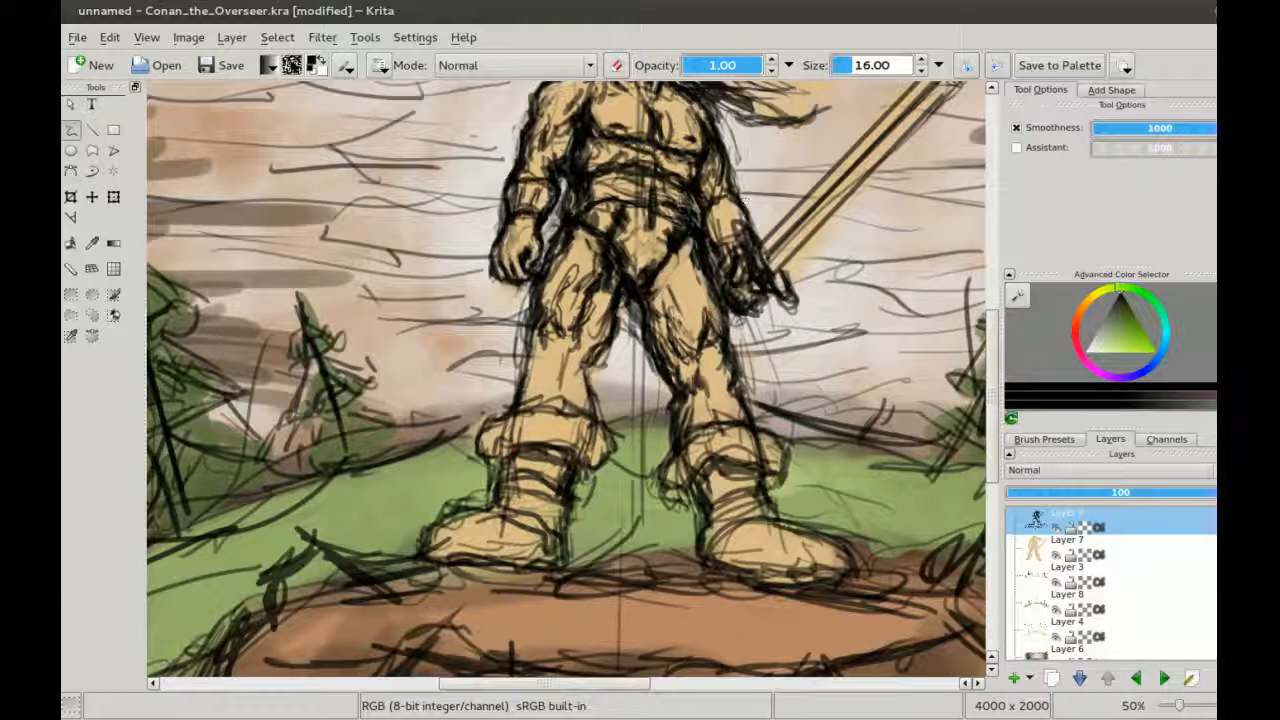
pyautogui.moveTo(714, 232); pyautogui.dragTo(732, 262)
pyautogui.moveTo(600, 243); pyautogui.dragTo(586, 353)
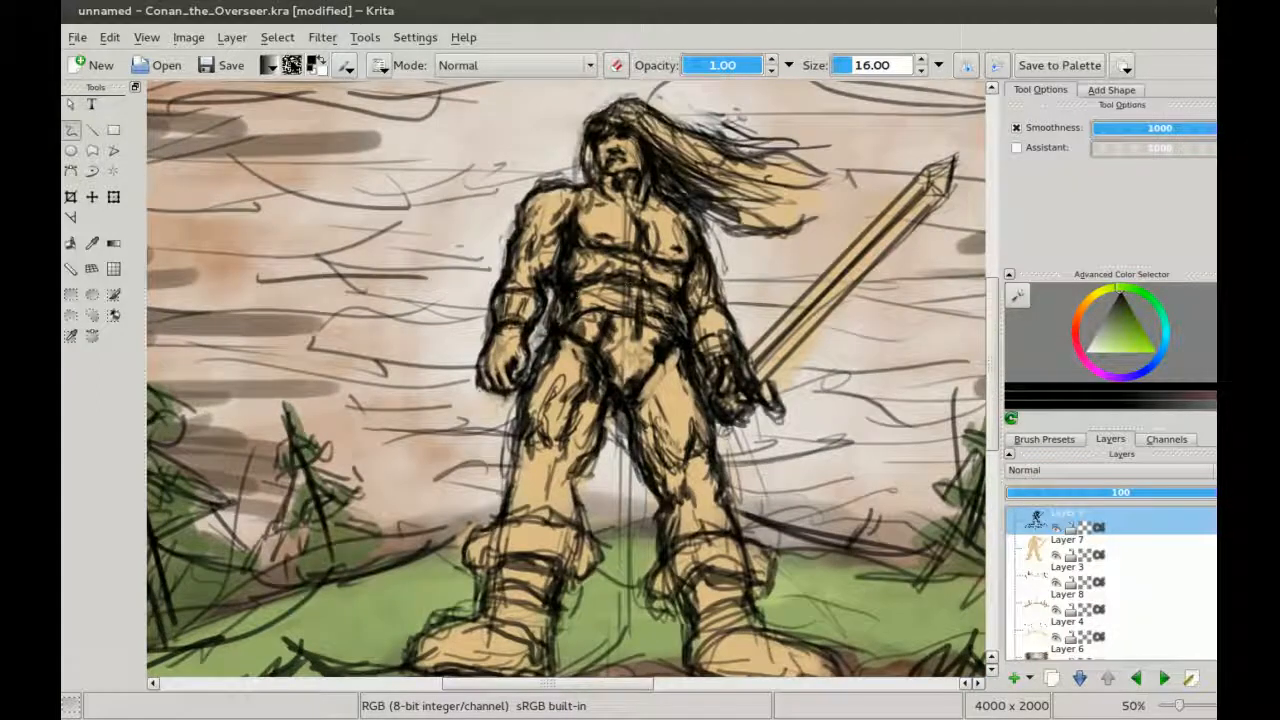
pyautogui.moveTo(574, 304)
pyautogui.mouseDown()
pyautogui.moveTo(618, 300)
pyautogui.moveTo(698, 324)
pyautogui.moveTo(600, 296)
pyautogui.mouseUp()
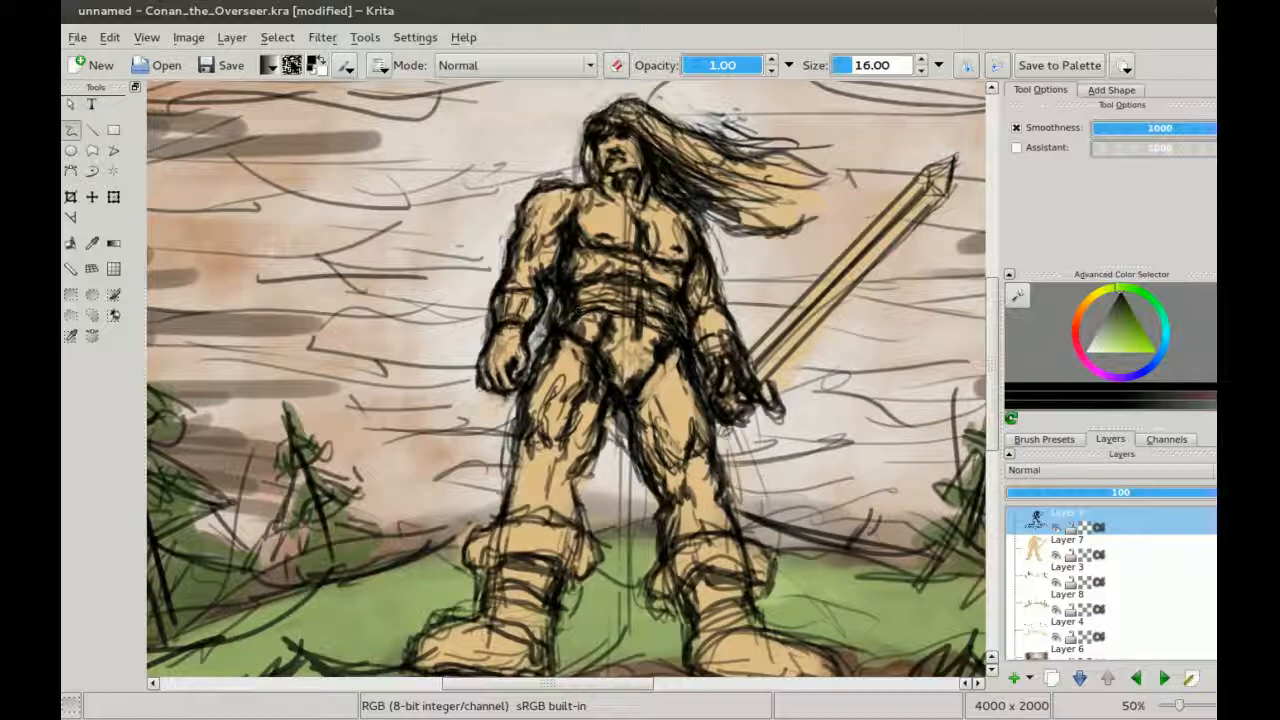
pyautogui.moveTo(632, 290)
pyautogui.mouseDown()
pyautogui.moveTo(590, 296)
pyautogui.moveTo(628, 280)
pyautogui.moveTo(658, 342)
pyautogui.mouseUp()
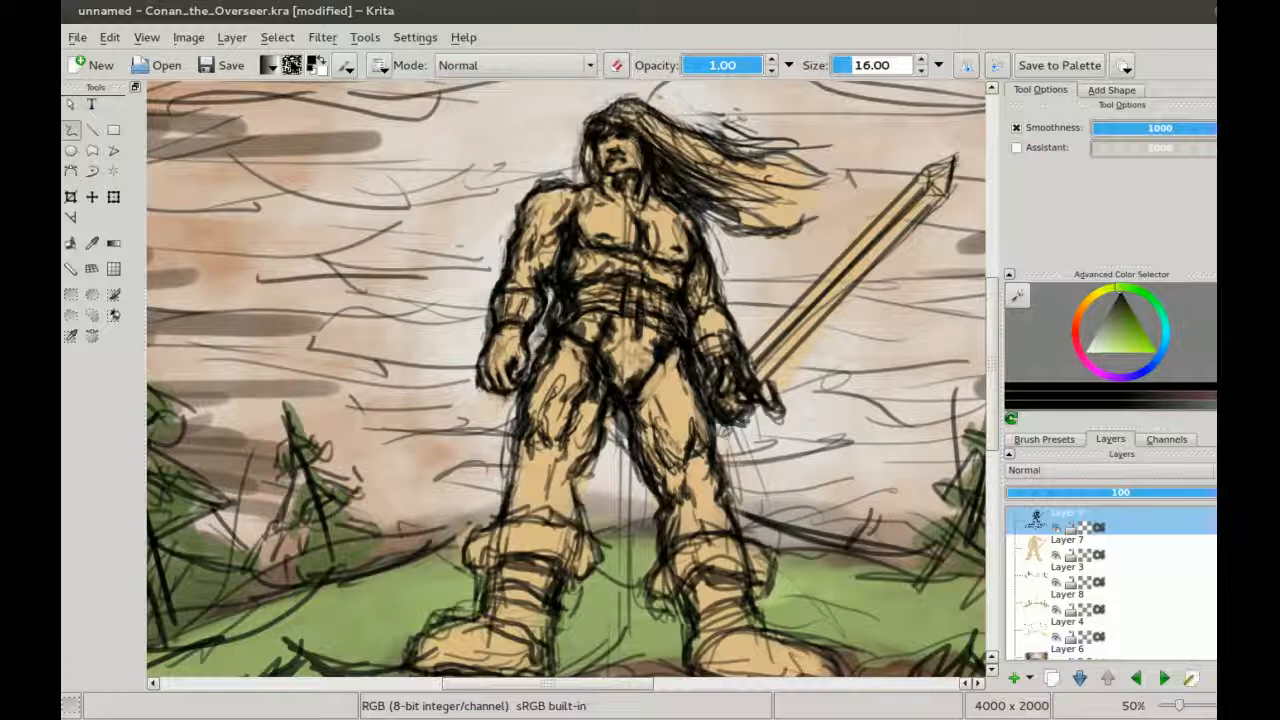
pyautogui.moveTo(664, 284); pyautogui.dragTo(662, 330)
pyautogui.moveTo(618, 282)
pyautogui.mouseDown()
pyautogui.moveTo(617, 310)
pyautogui.moveTo(662, 332)
pyautogui.moveTo(620, 330)
pyautogui.moveTo(652, 334)
pyautogui.moveTo(615, 318)
pyautogui.moveTo(648, 340)
pyautogui.mouseUp()
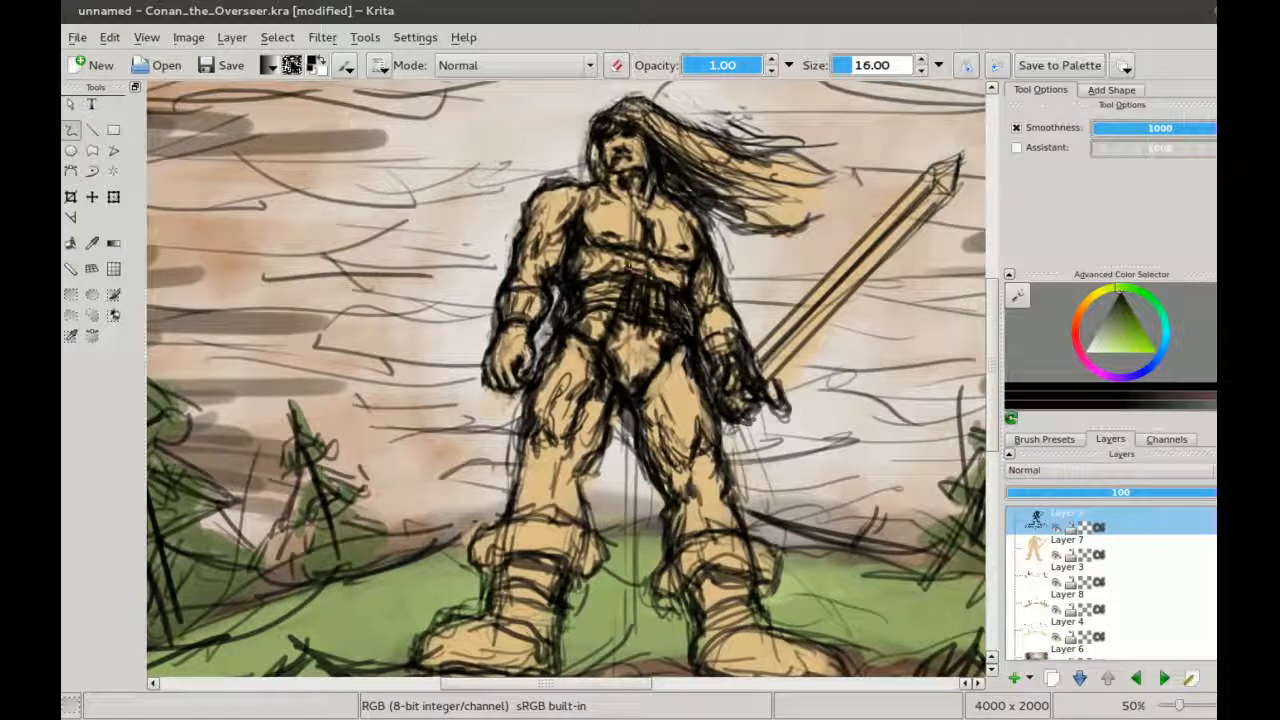
# Step: Draw dark wrapping bands and contour lines on the shafts and feet of both of the warrior's boots
pyautogui.moveTo(652, 266)
pyautogui.mouseDown()
pyautogui.moveTo(668, 292)
pyautogui.moveTo(626, 312)
pyautogui.moveTo(675, 180)
pyautogui.mouseUp()
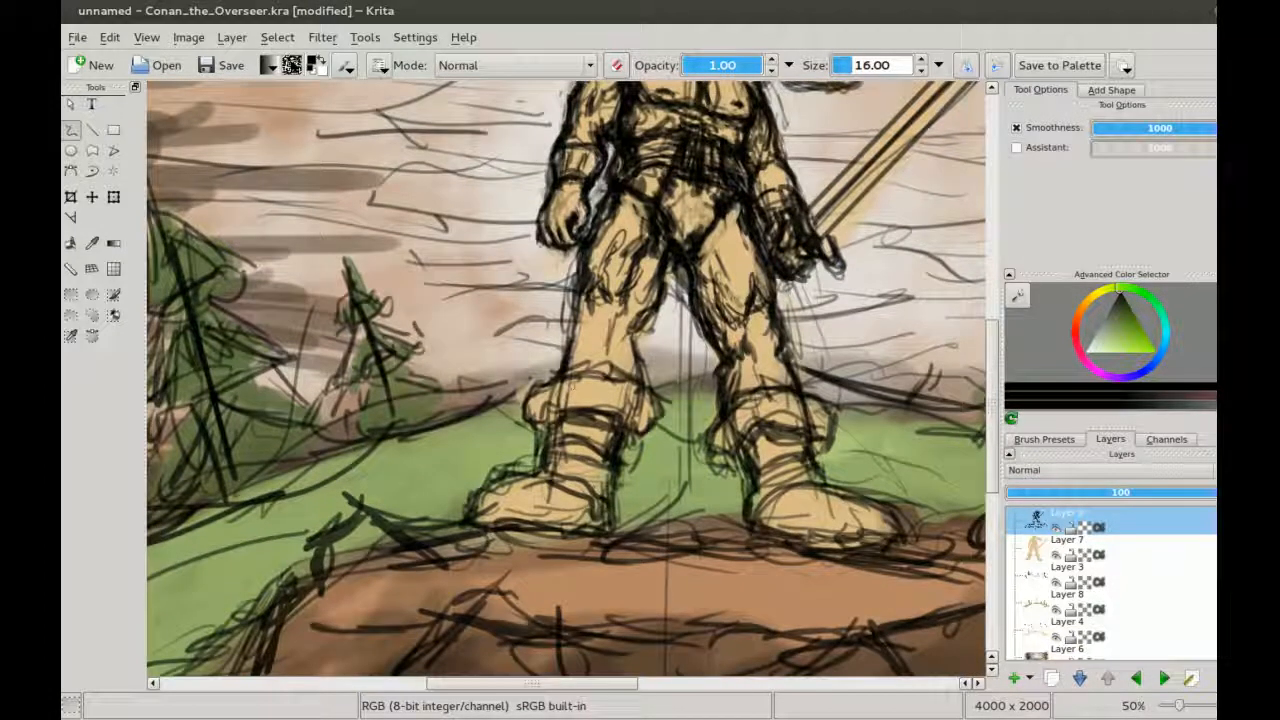
pyautogui.moveTo(578, 452)
pyautogui.mouseDown()
pyautogui.moveTo(617, 458)
pyautogui.moveTo(594, 458)
pyautogui.mouseUp()
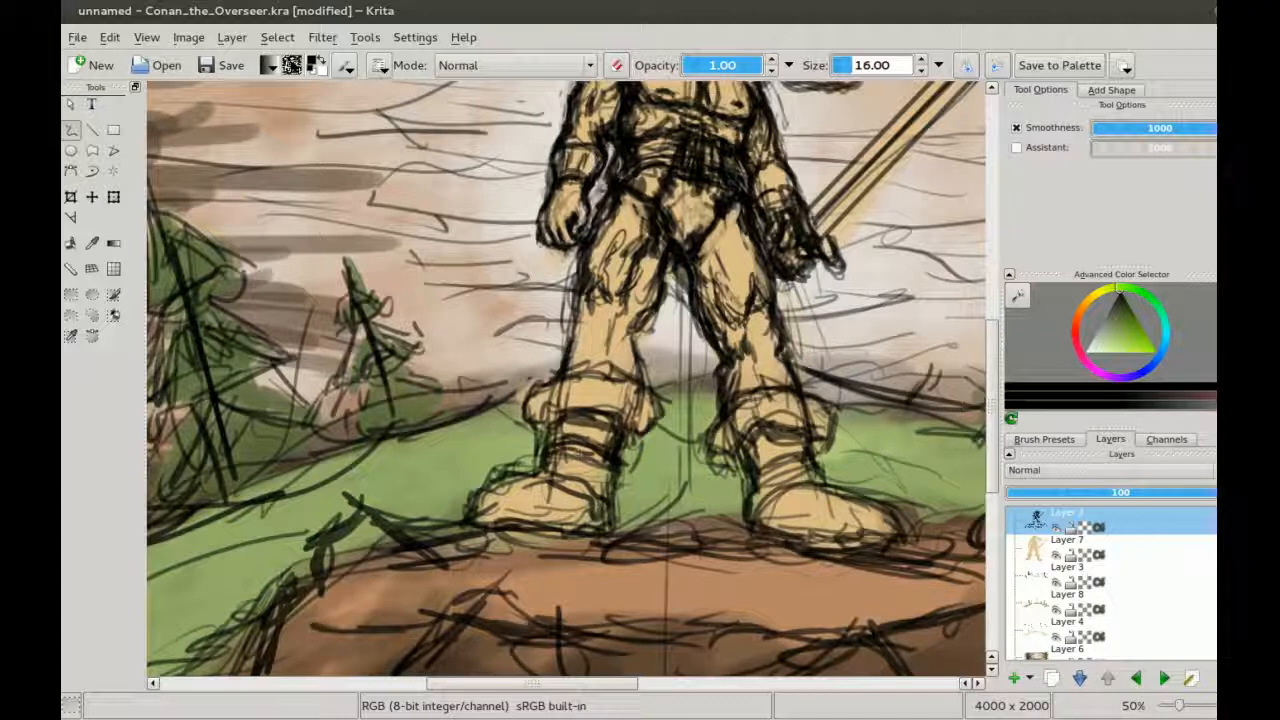
pyautogui.moveTo(762, 464)
pyautogui.mouseDown()
pyautogui.moveTo(806, 462)
pyautogui.moveTo(808, 445)
pyautogui.mouseUp()
pyautogui.moveTo(548, 476)
pyautogui.mouseDown()
pyautogui.moveTo(600, 508)
pyautogui.moveTo(600, 522)
pyautogui.mouseUp()
pyautogui.moveTo(560, 470); pyautogui.dragTo(590, 494)
pyautogui.moveTo(812, 487)
pyautogui.mouseDown()
pyautogui.moveTo(764, 522)
pyautogui.moveTo(782, 518)
pyautogui.mouseUp()
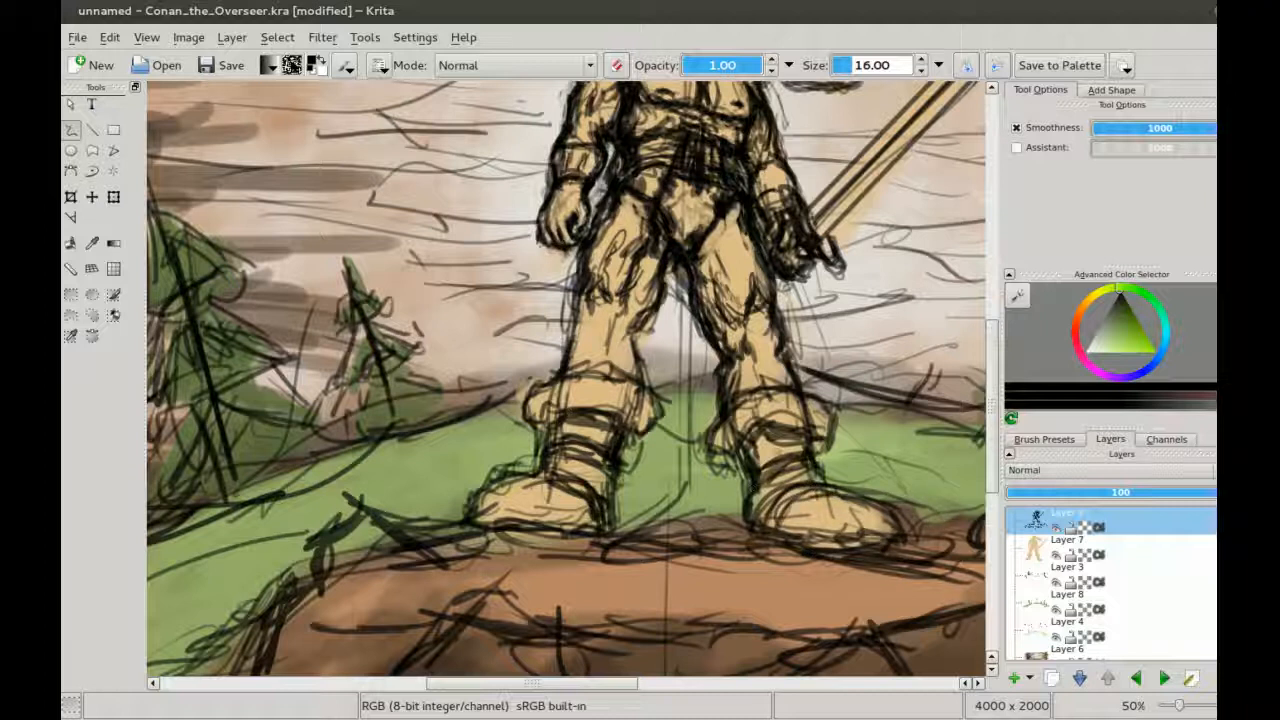
pyautogui.moveTo(800, 452)
pyautogui.mouseDown()
pyautogui.moveTo(760, 468)
pyautogui.moveTo(756, 484)
pyautogui.mouseUp()
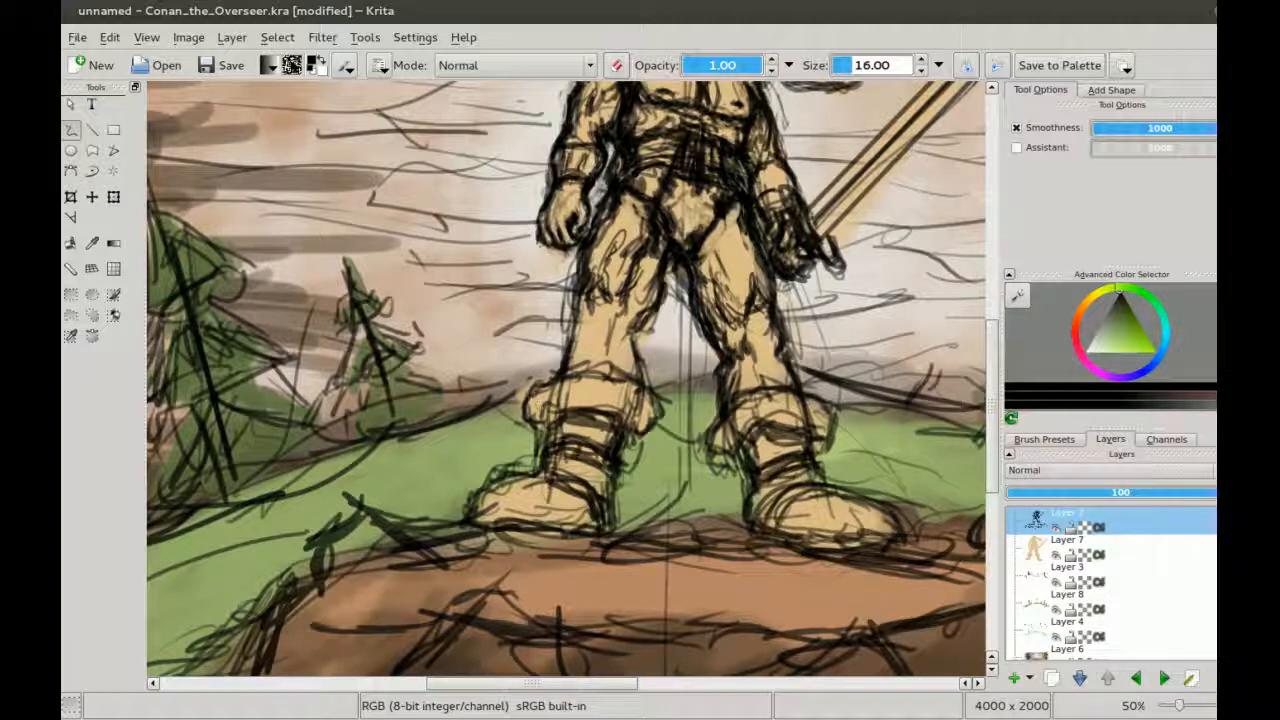
# Step: Strengthen the outlines of the fur cuffs around the tops of both boots with dark strokes
pyautogui.moveTo(540, 388)
pyautogui.mouseDown()
pyautogui.moveTo(550, 428)
pyautogui.moveTo(596, 384)
pyautogui.moveTo(654, 410)
pyautogui.moveTo(640, 438)
pyautogui.moveTo(610, 430)
pyautogui.mouseUp()
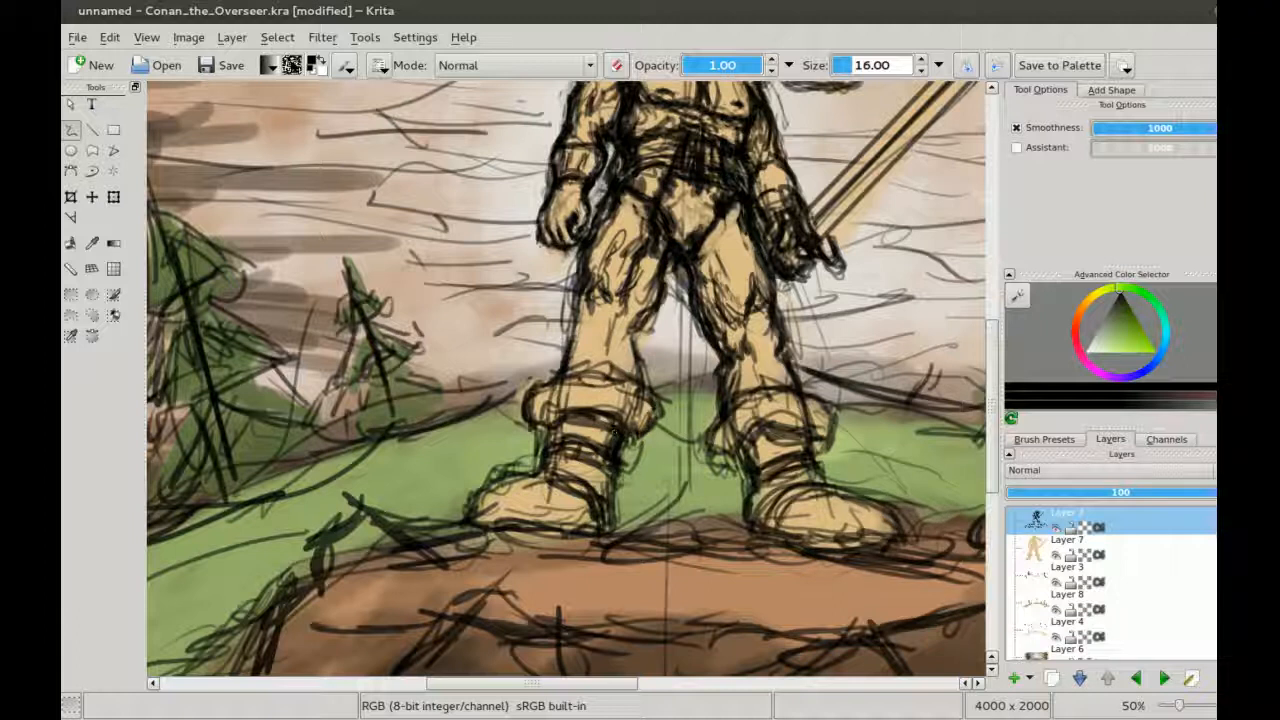
pyautogui.moveTo(712, 436); pyautogui.dragTo(722, 452)
pyautogui.moveTo(803, 403)
pyautogui.mouseDown()
pyautogui.moveTo(820, 434)
pyautogui.moveTo(798, 404)
pyautogui.moveTo(806, 420)
pyautogui.mouseUp()
# Step: Erase stray lines inside both boot cuffs at size 26 and retrace the cuff edges with the brush at size 16
pyautogui.press('e')
pyautogui.press(']')
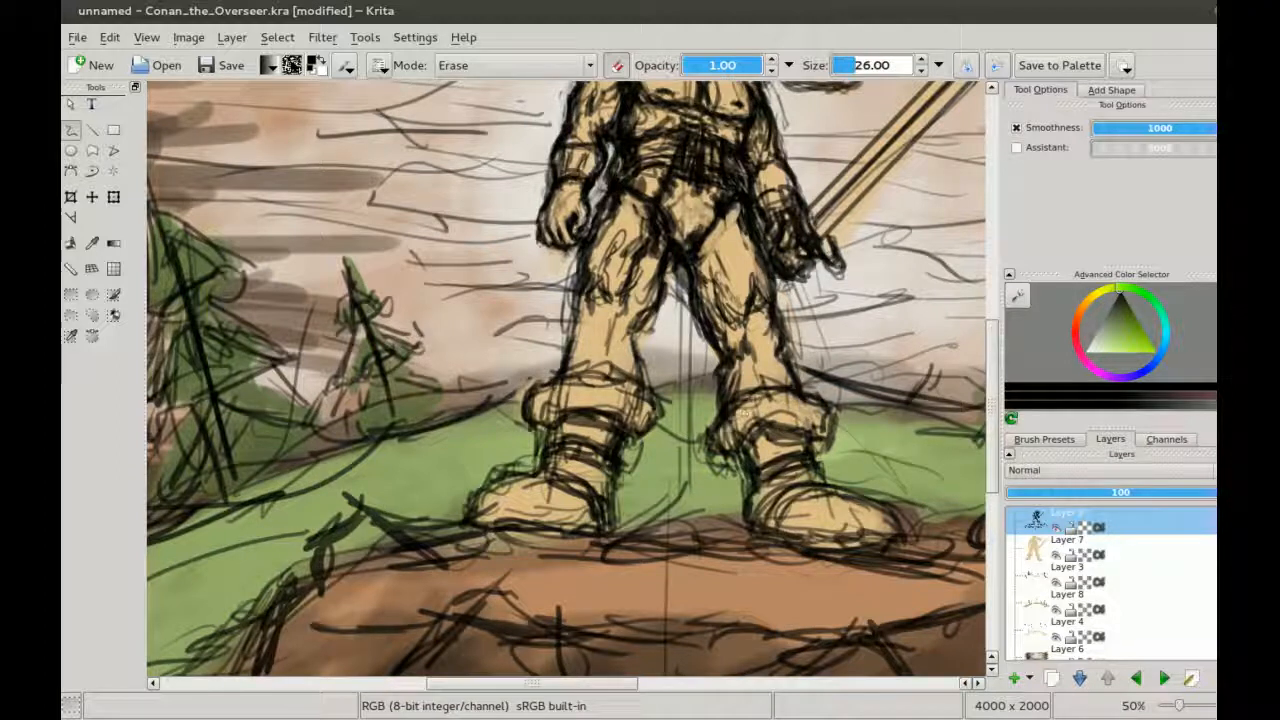
pyautogui.moveTo(792, 396); pyautogui.dragTo(750, 420)
pyautogui.moveTo(604, 400)
pyautogui.mouseDown()
pyautogui.moveTo(636, 412)
pyautogui.moveTo(638, 400)
pyautogui.mouseUp()
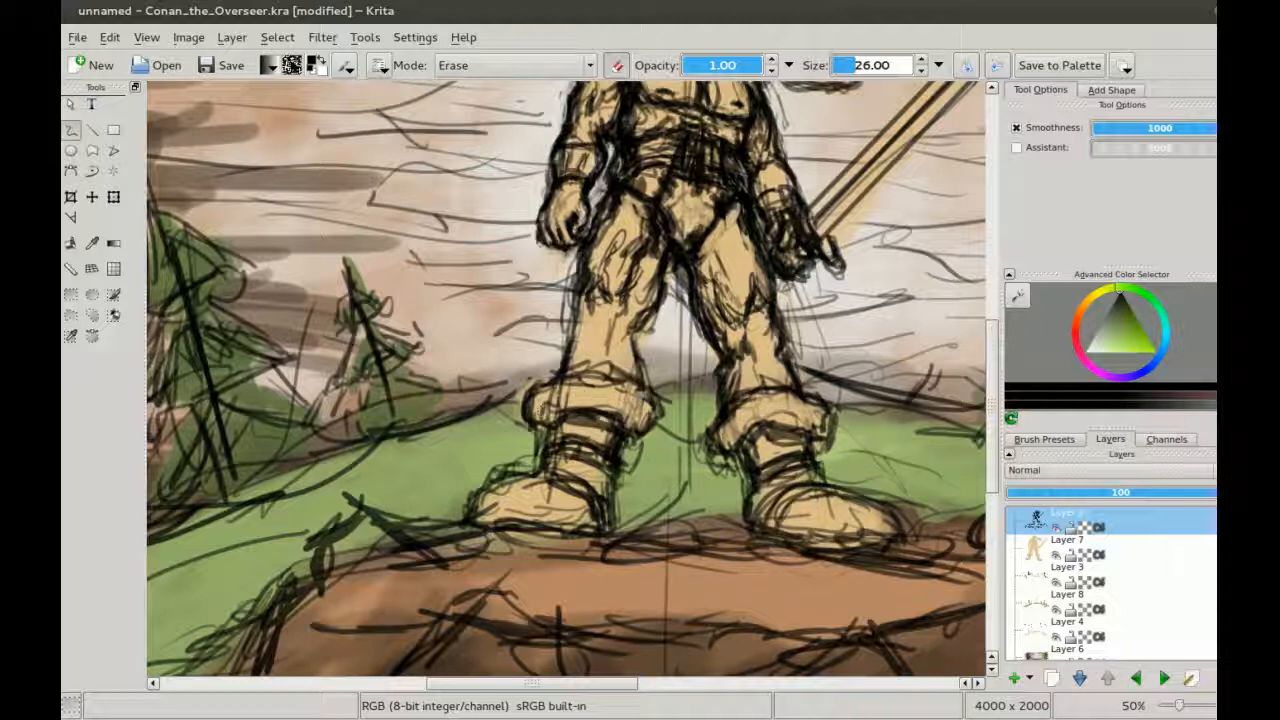
pyautogui.press('[')
pyautogui.press('e')
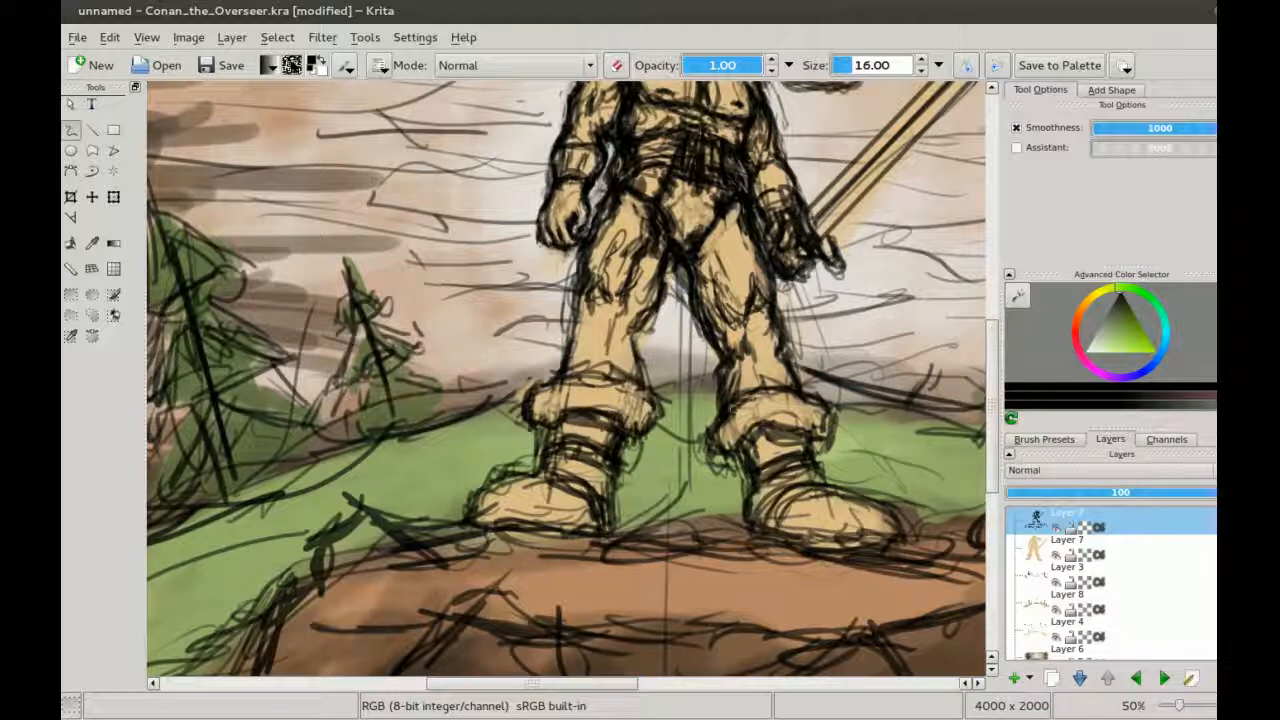
pyautogui.moveTo(710, 426); pyautogui.dragTo(715, 444)
pyautogui.moveTo(788, 423)
pyautogui.mouseDown()
pyautogui.moveTo(815, 432)
pyautogui.moveTo(840, 416)
pyautogui.mouseUp()
# Step: Touch up the belt and draw dark necklace lines around the warrior's neck and upper chest
pyautogui.moveTo(566, 412)
pyautogui.mouseDown()
pyautogui.moveTo(592, 400)
pyautogui.moveTo(662, 414)
pyautogui.moveTo(638, 456)
pyautogui.moveTo(622, 566)
pyautogui.moveTo(603, 590)
pyautogui.mouseUp()
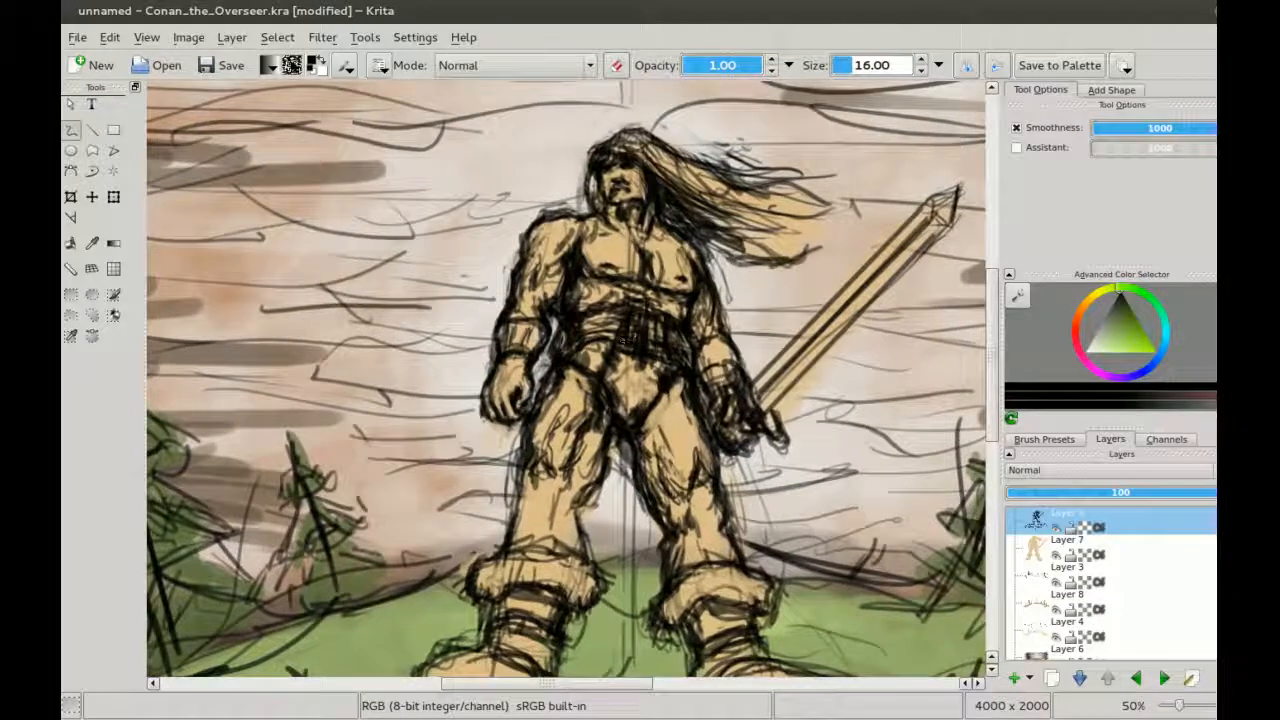
pyautogui.moveTo(668, 344); pyautogui.dragTo(654, 357)
pyautogui.moveTo(620, 240)
pyautogui.mouseDown()
pyautogui.moveTo(612, 262)
pyautogui.moveTo(626, 246)
pyautogui.mouseUp()
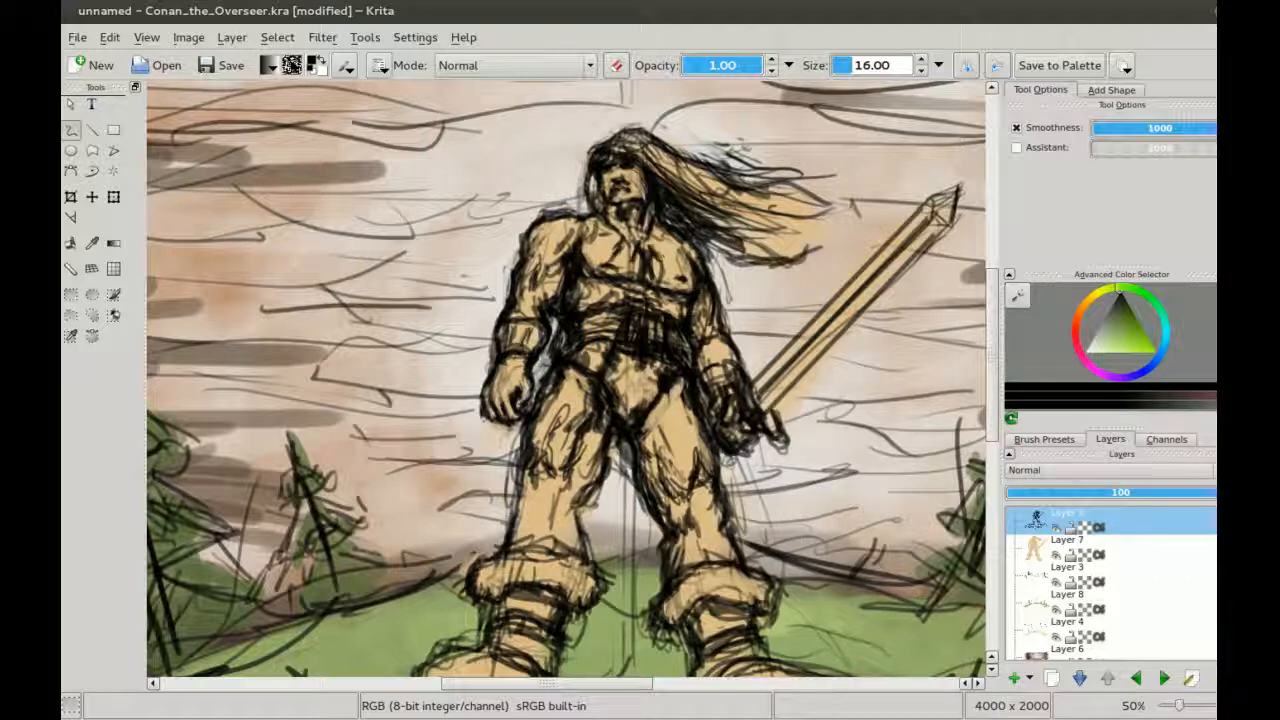
pyautogui.moveTo(601, 214)
pyautogui.mouseDown()
pyautogui.moveTo(626, 243)
pyautogui.moveTo(660, 240)
pyautogui.mouseUp()
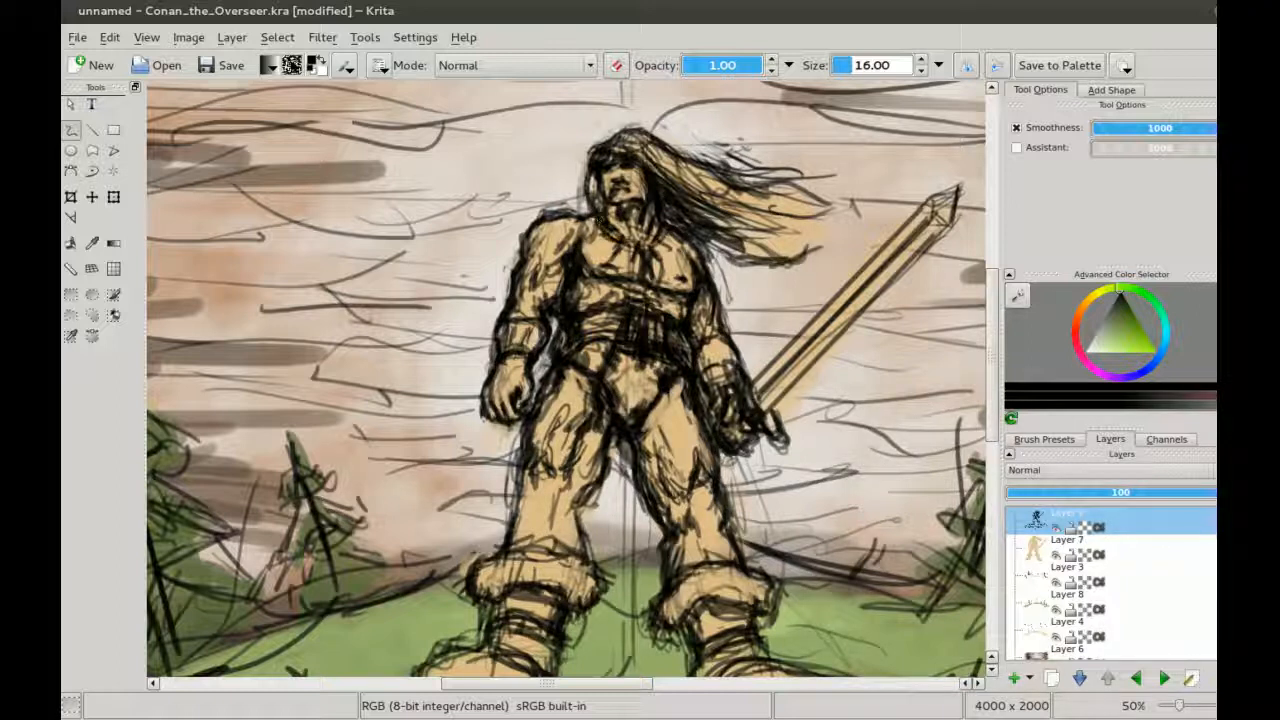
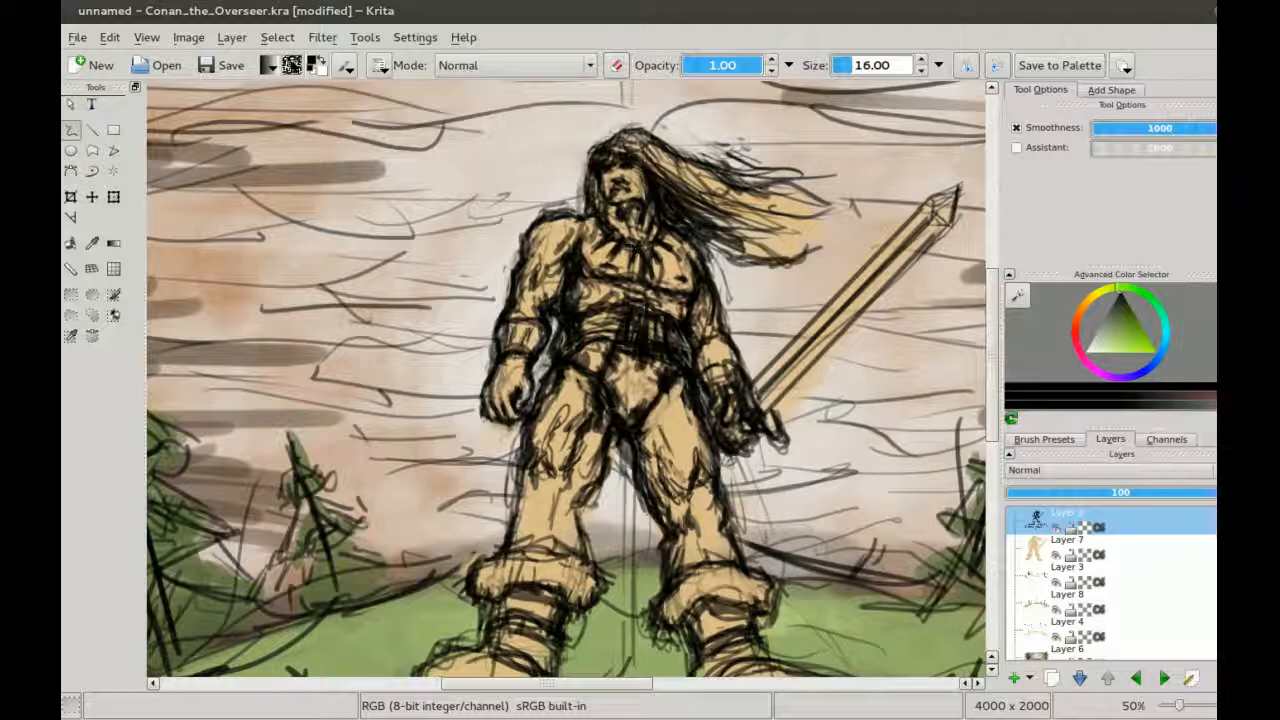
# Step: Draw pointed barbs on both sides of the sword's blade near the hilt and reshape the blade's edges up to the tip
pyautogui.press('-')
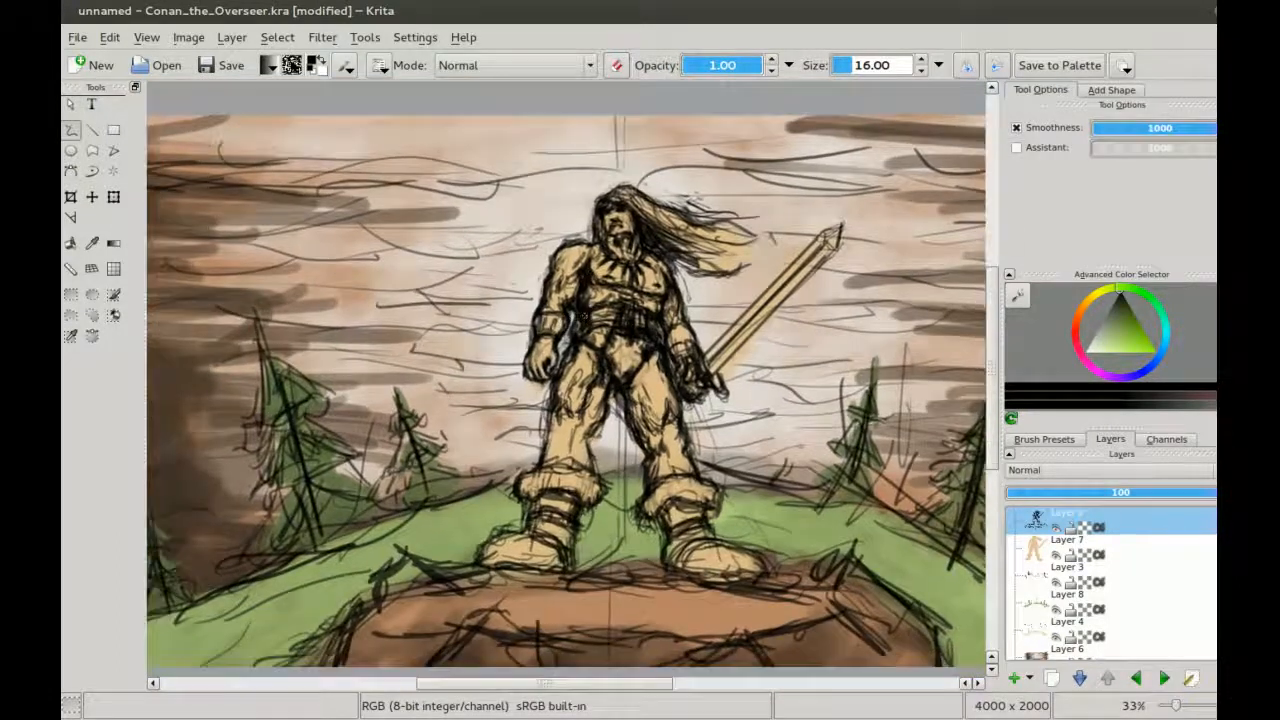
pyautogui.press('-')
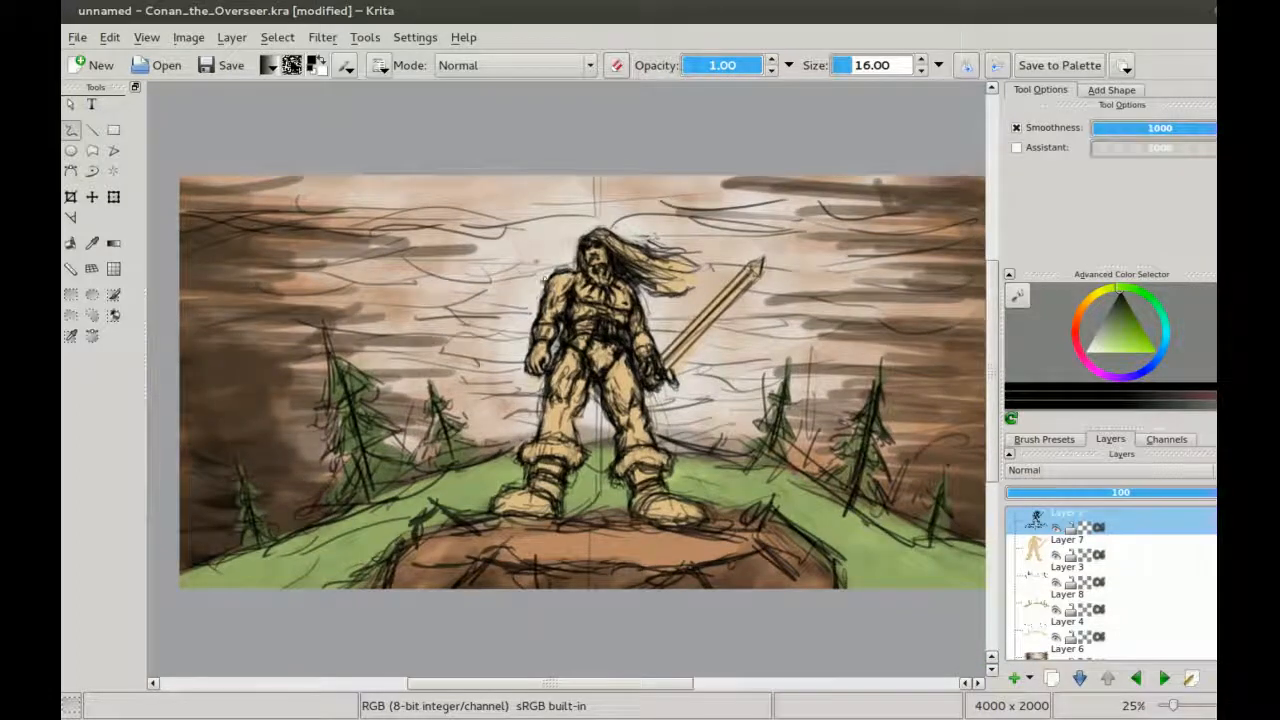
pyautogui.moveTo(543, 374); pyautogui.dragTo(570, 314)
pyautogui.press('-')
pyautogui.press('+')
pyautogui.press('+')
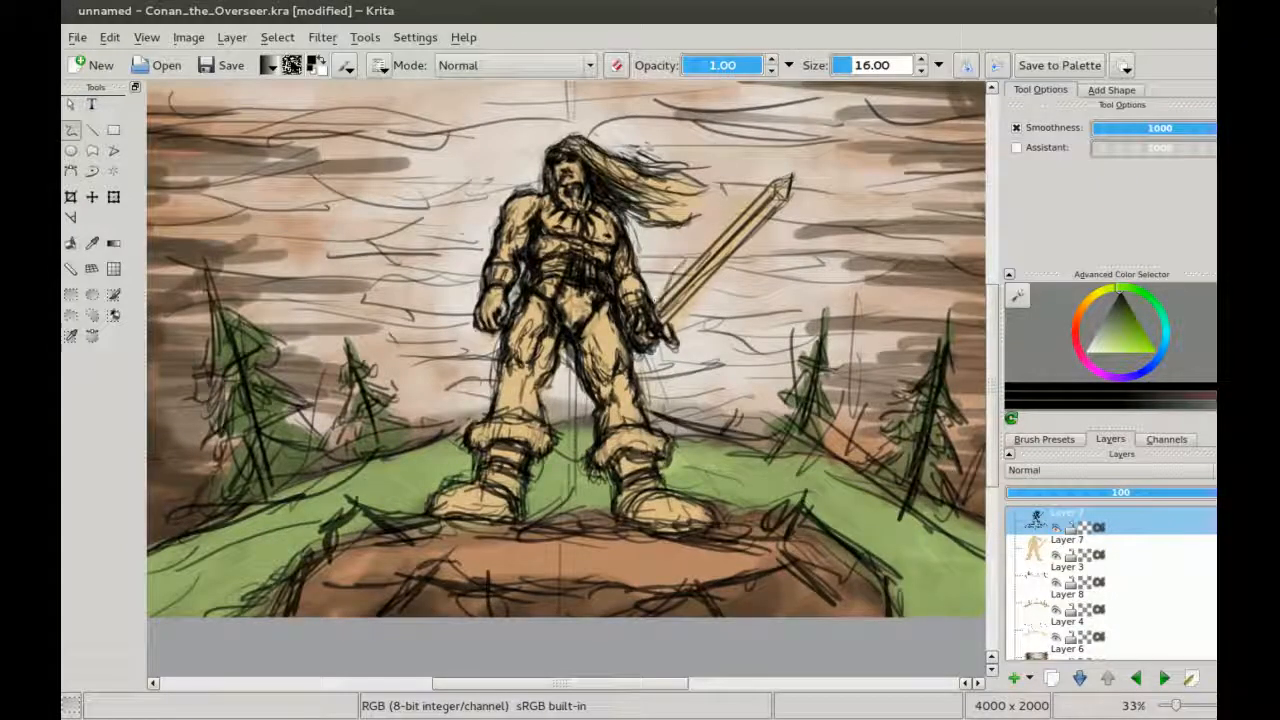
pyautogui.moveTo(666, 294)
pyautogui.mouseDown()
pyautogui.moveTo(690, 256)
pyautogui.moveTo(670, 316)
pyautogui.mouseUp()
pyautogui.moveTo(679, 265); pyautogui.dragTo(656, 305)
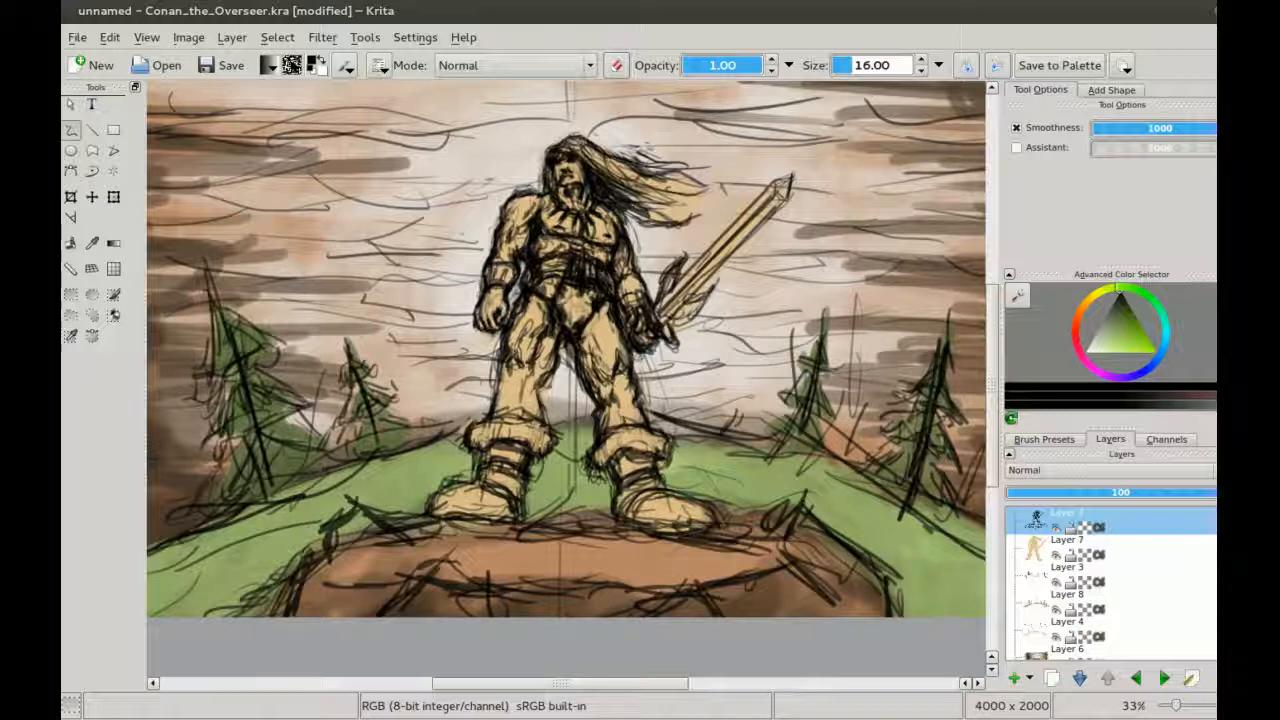
pyautogui.moveTo(782, 180); pyautogui.dragTo(714, 246)
pyautogui.moveTo(781, 209)
pyautogui.mouseDown()
pyautogui.moveTo(728, 254)
pyautogui.moveTo(714, 242)
pyautogui.mouseUp()
pyautogui.hotkey('ctrl', '-')
pyautogui.moveTo(544, 308)
pyautogui.mouseDown()
pyautogui.moveTo(572, 292)
pyautogui.moveTo(540, 284)
pyautogui.mouseUp()
pyautogui.hotkey('ctrl', '+')
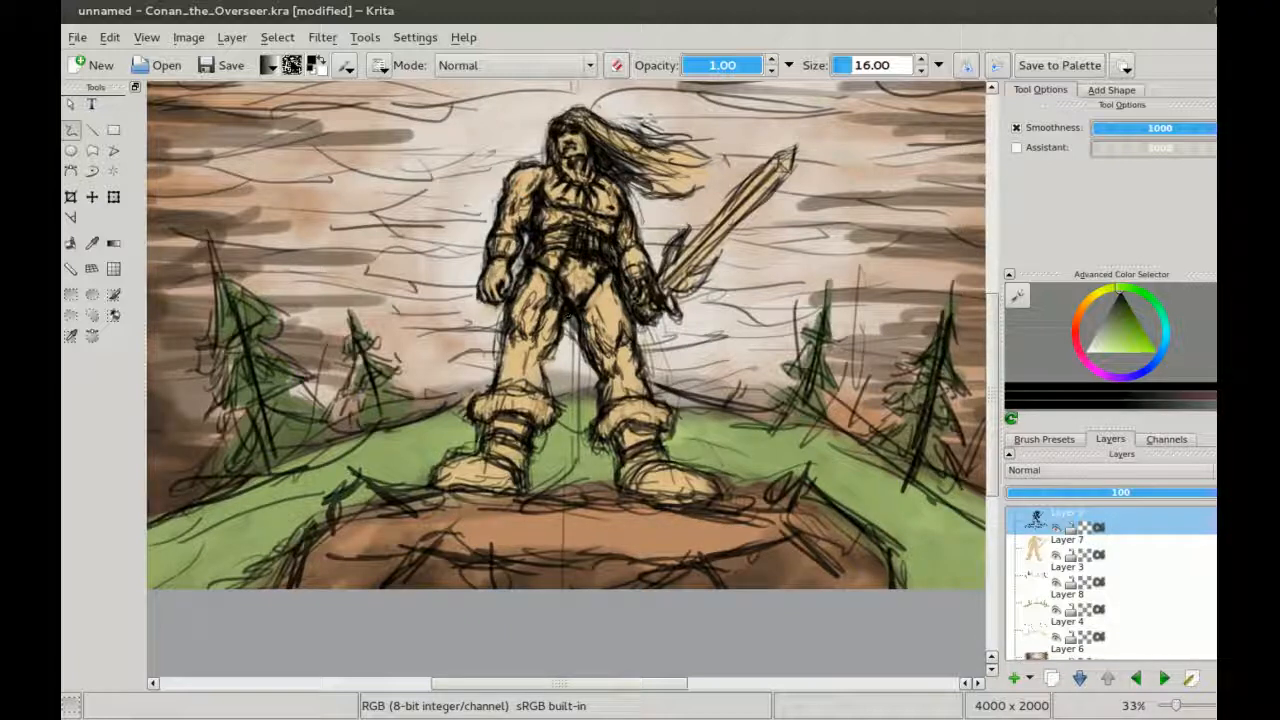
pyautogui.moveTo(540, 284); pyautogui.dragTo(544, 320)
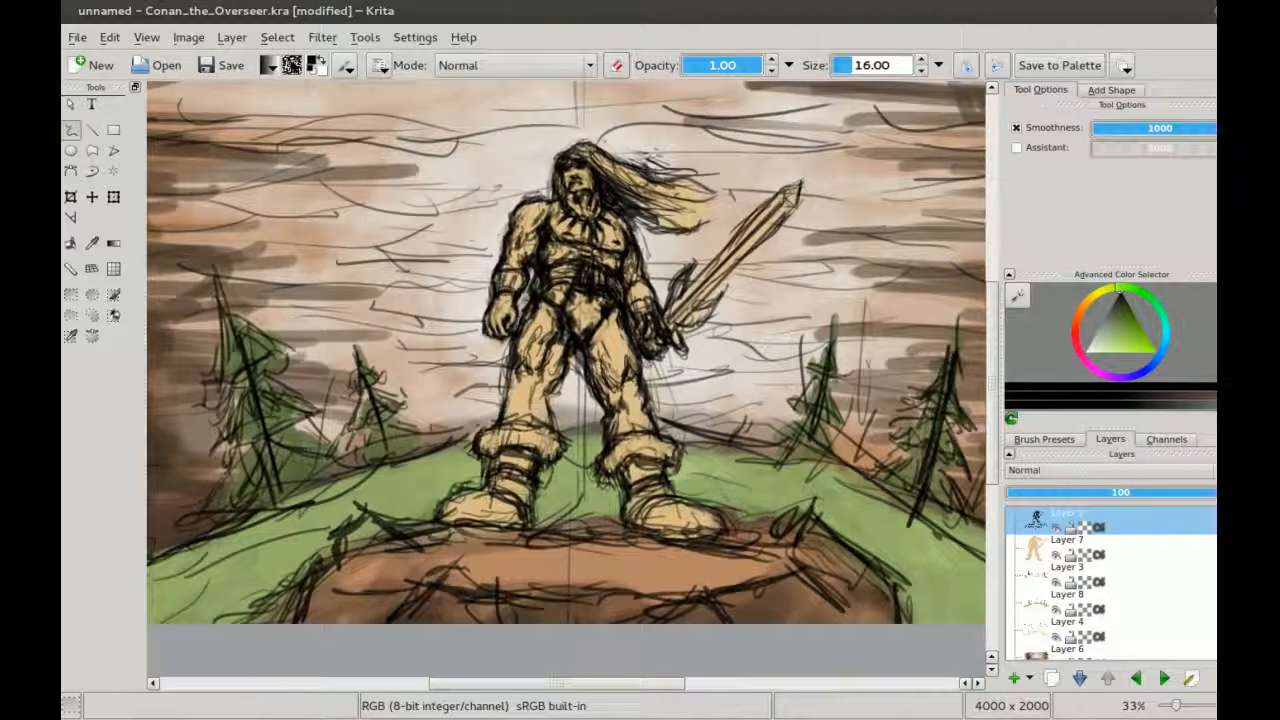
# Step: Merge Layer 2 into Layer 7 and Layer 3 into Layer 8, checking the visibility of Layers 3 and 8
pyautogui.rightClick(1037, 520)
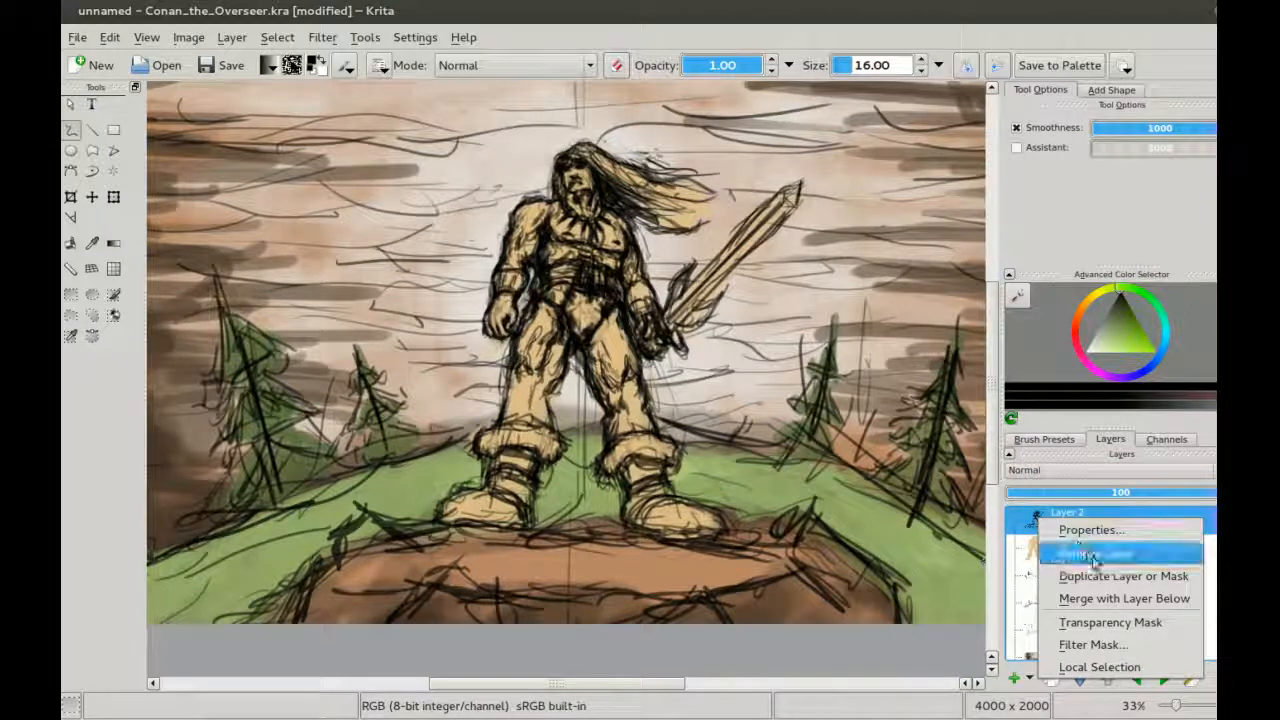
pyautogui.click(1113, 600)
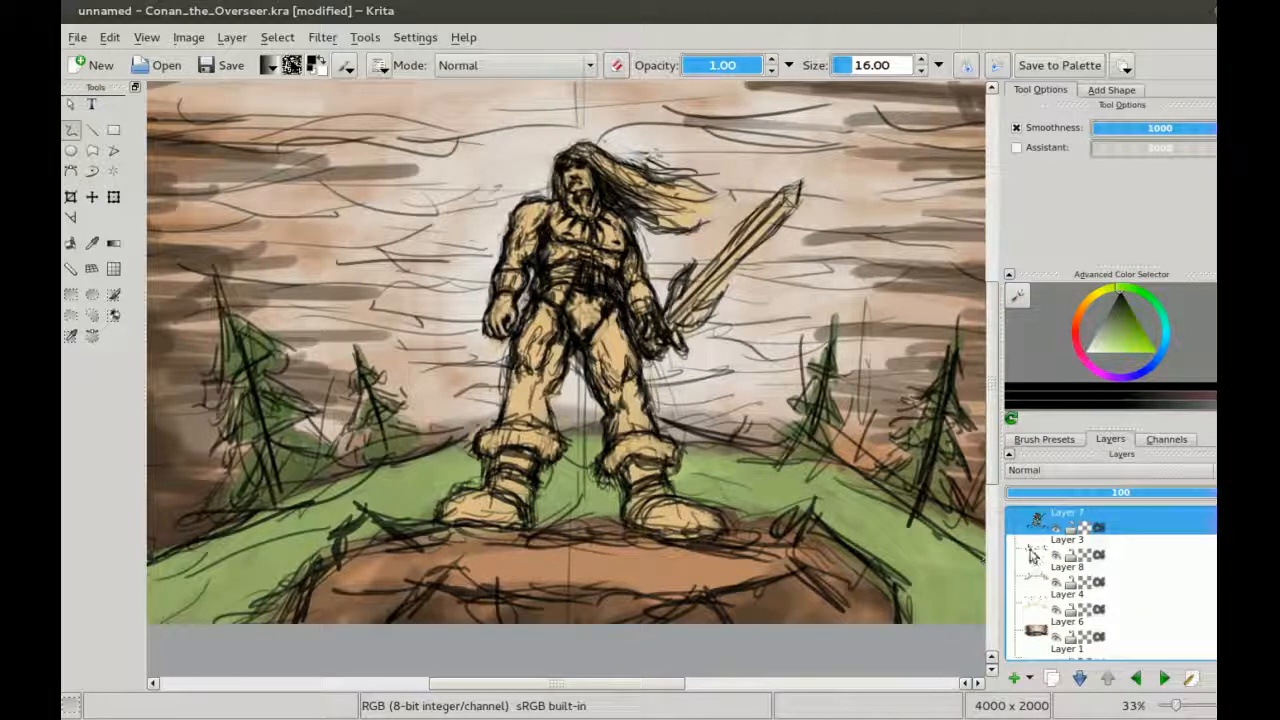
pyautogui.click(1055, 556)
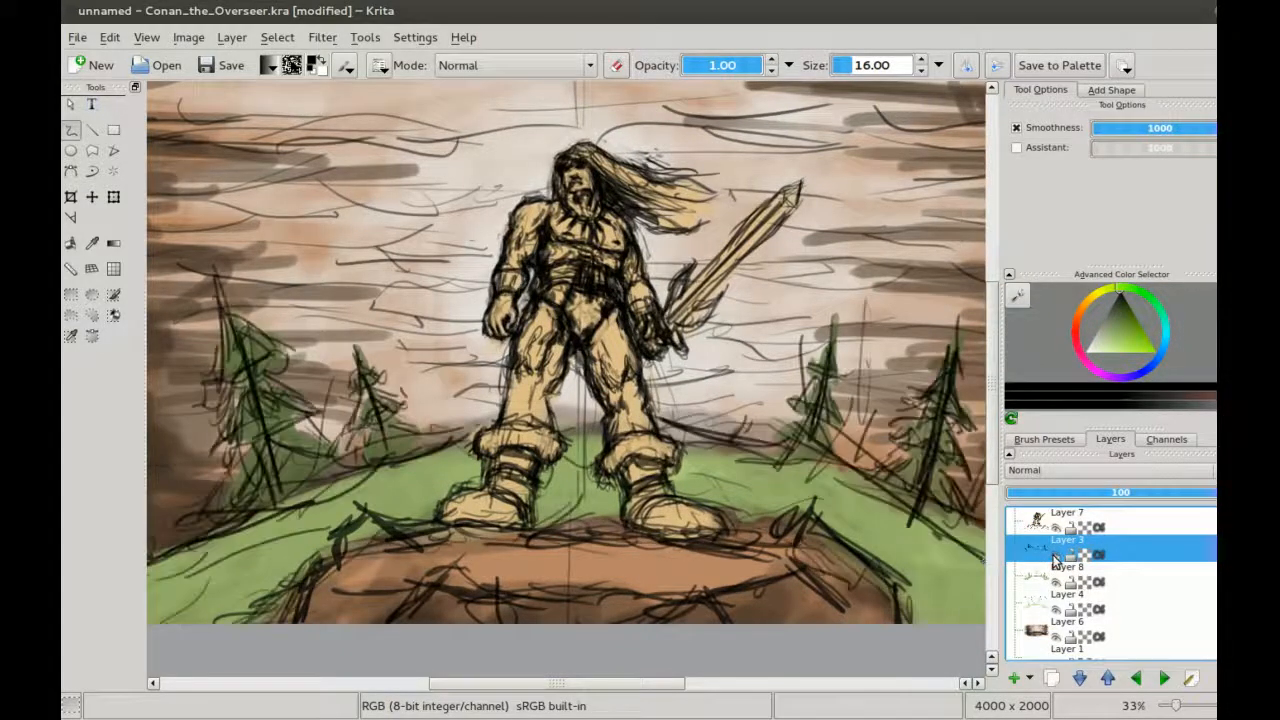
pyautogui.click(1058, 582)
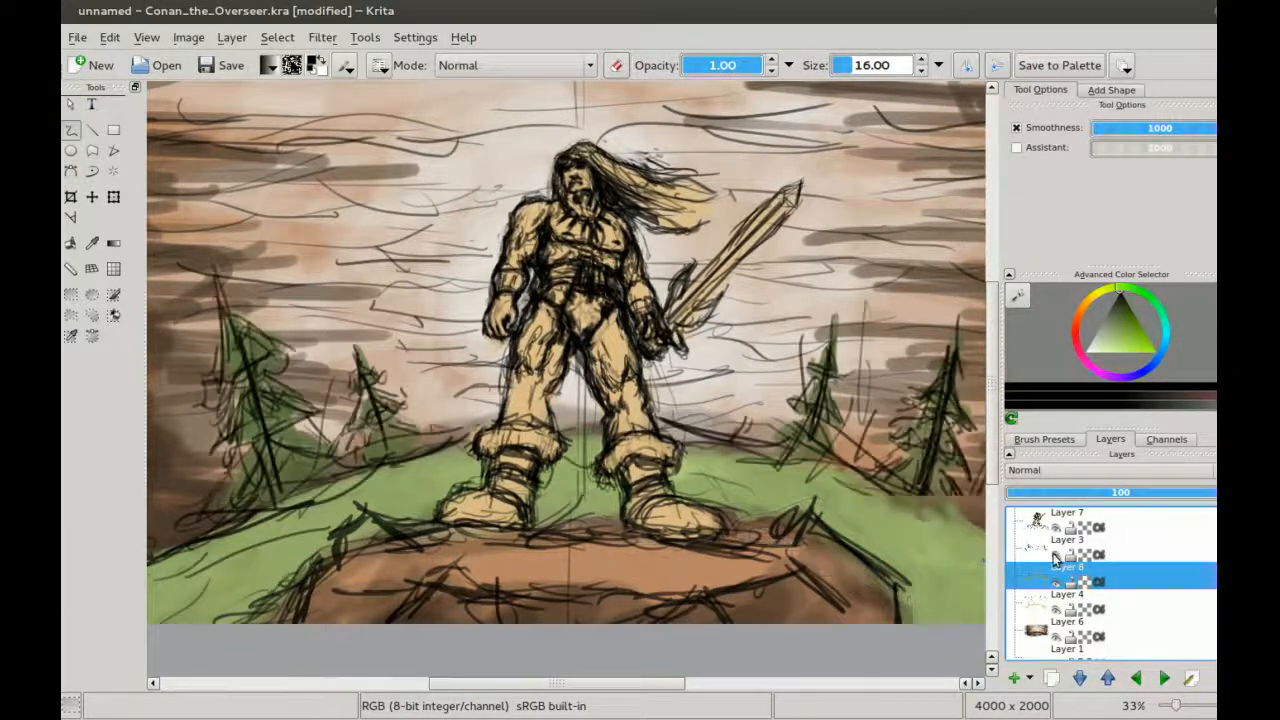
pyautogui.rightClick(1040, 550)
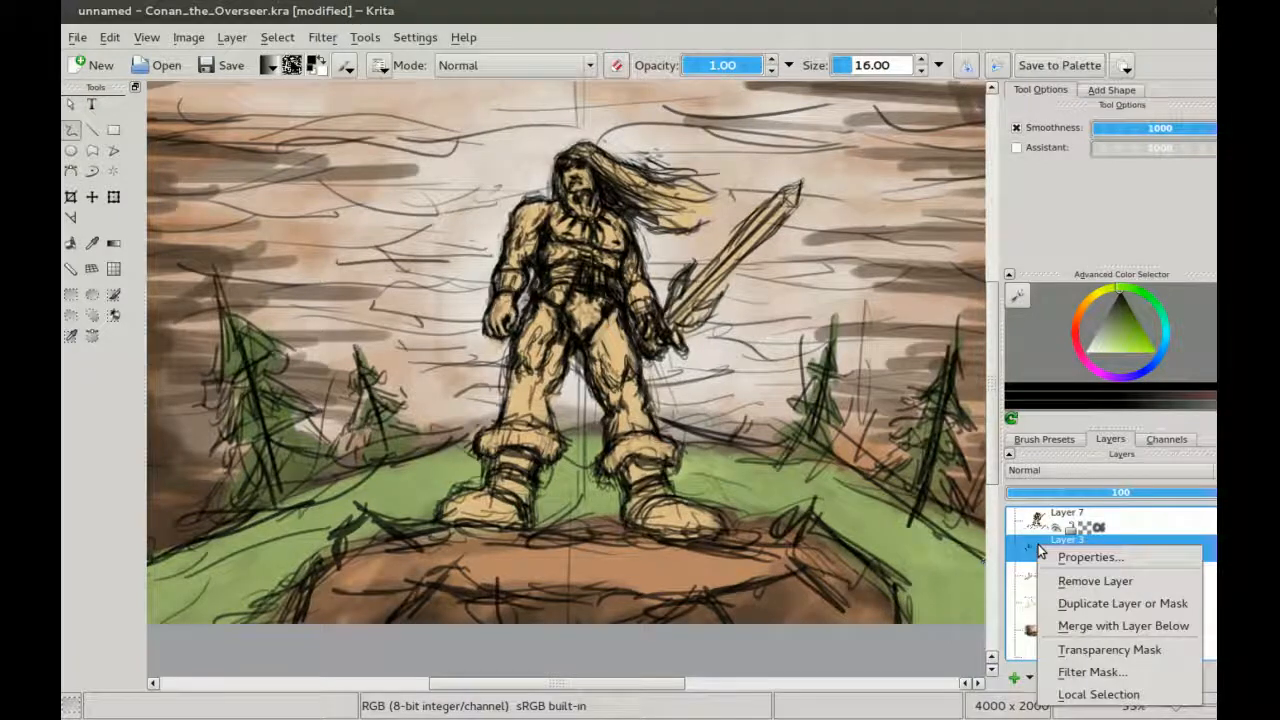
pyautogui.click(1110, 625)
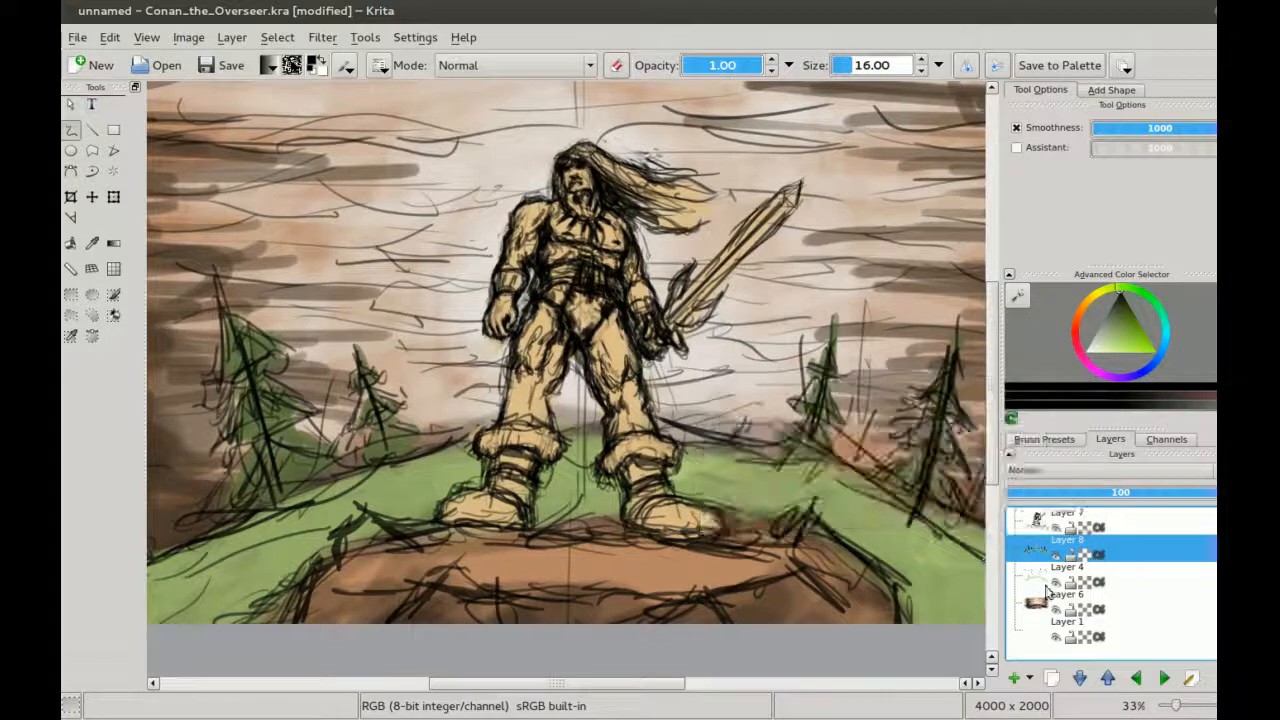
# Step: Merge Layer 4 into Layer 6 and hide Layer 6
pyautogui.click(1036, 579)
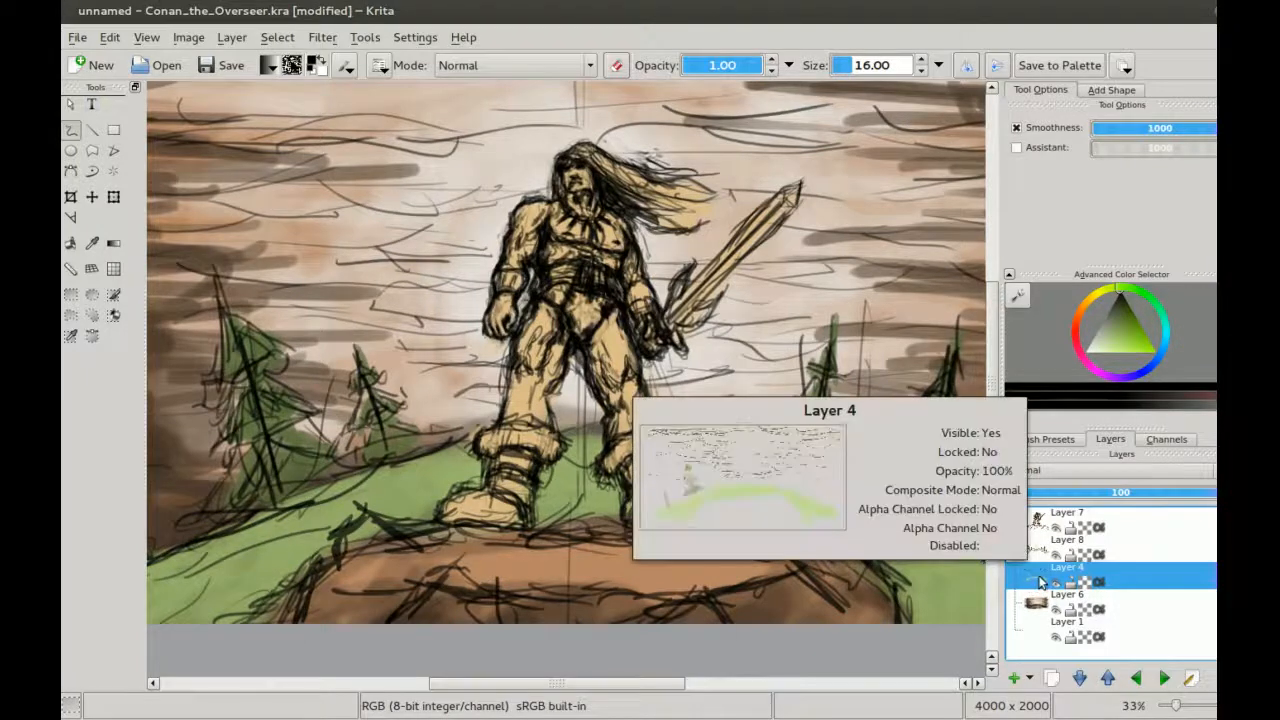
pyautogui.rightClick(1034, 584)
pyautogui.click(1059, 494)
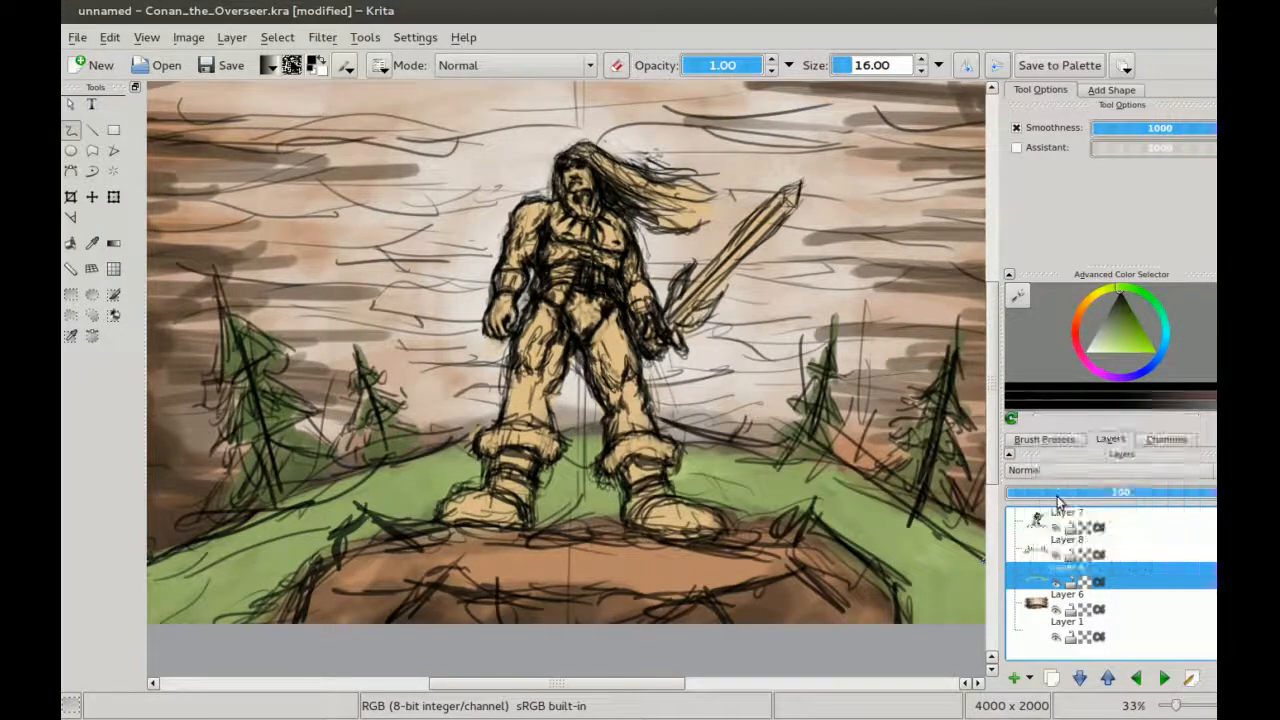
pyautogui.click(1056, 584)
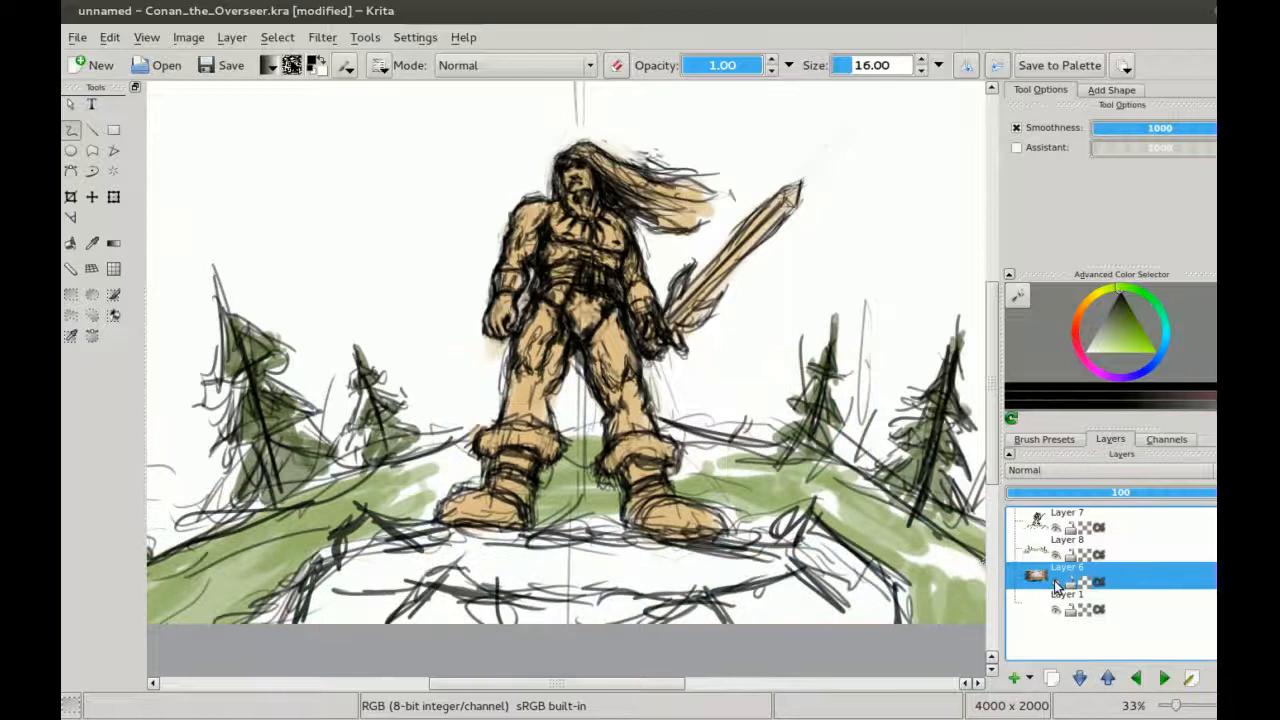
# Step: Fill the white gaps in the hills on Layer 8 with the sampled green, enlarging the brush to size 105
pyautogui.click(1038, 548)
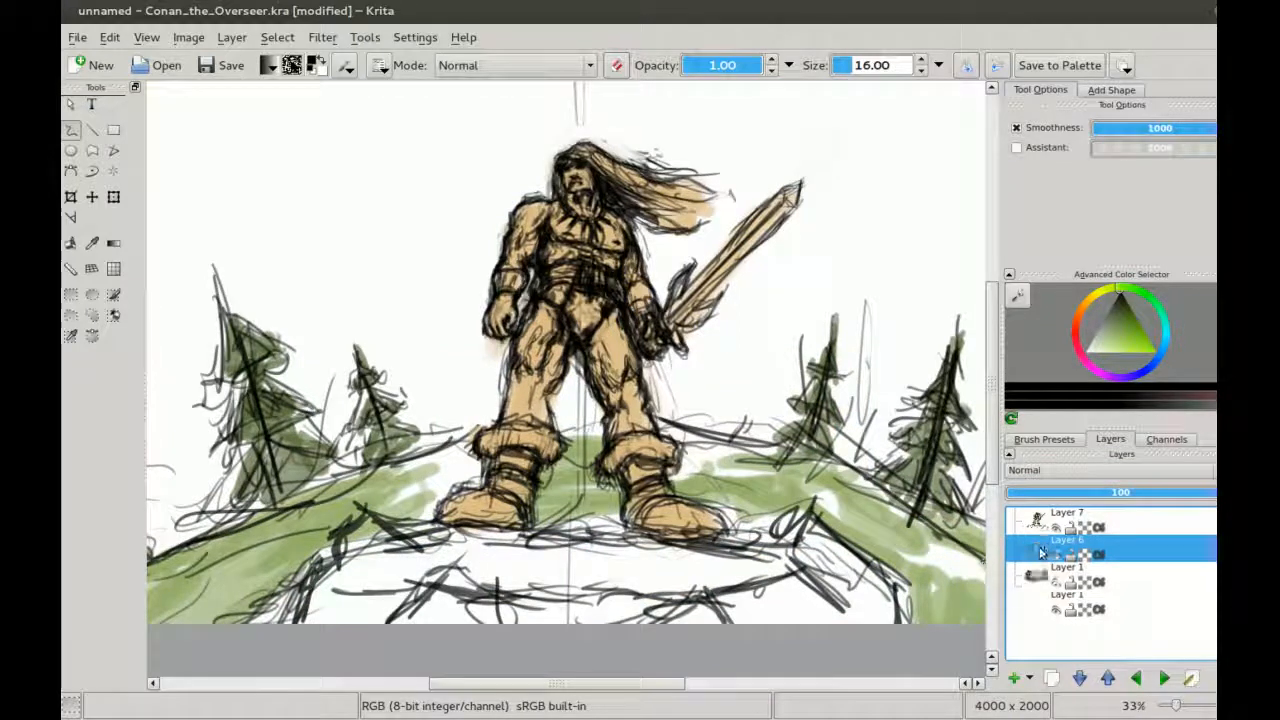
pyautogui.moveTo(463, 383); pyautogui.dragTo(537, 257)
pyautogui.keyDown('ctrl'); pyautogui.click(392, 386); pyautogui.keyUp('ctrl')
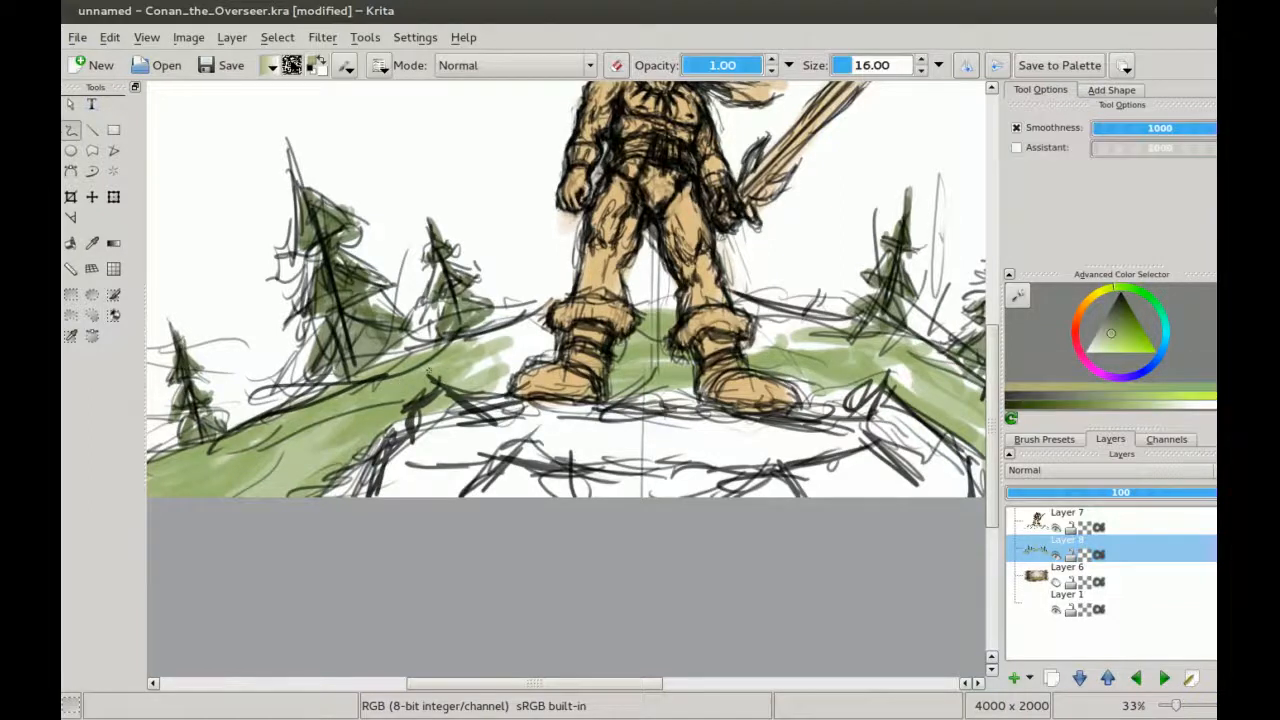
pyautogui.hotkey('ctrl', '-')
pyautogui.press(']')
pyautogui.press(']')
pyautogui.press(']')
pyautogui.press(']')
pyautogui.press(']')
pyautogui.press(']')
pyautogui.press(']')
pyautogui.press(']')
pyautogui.press(']')
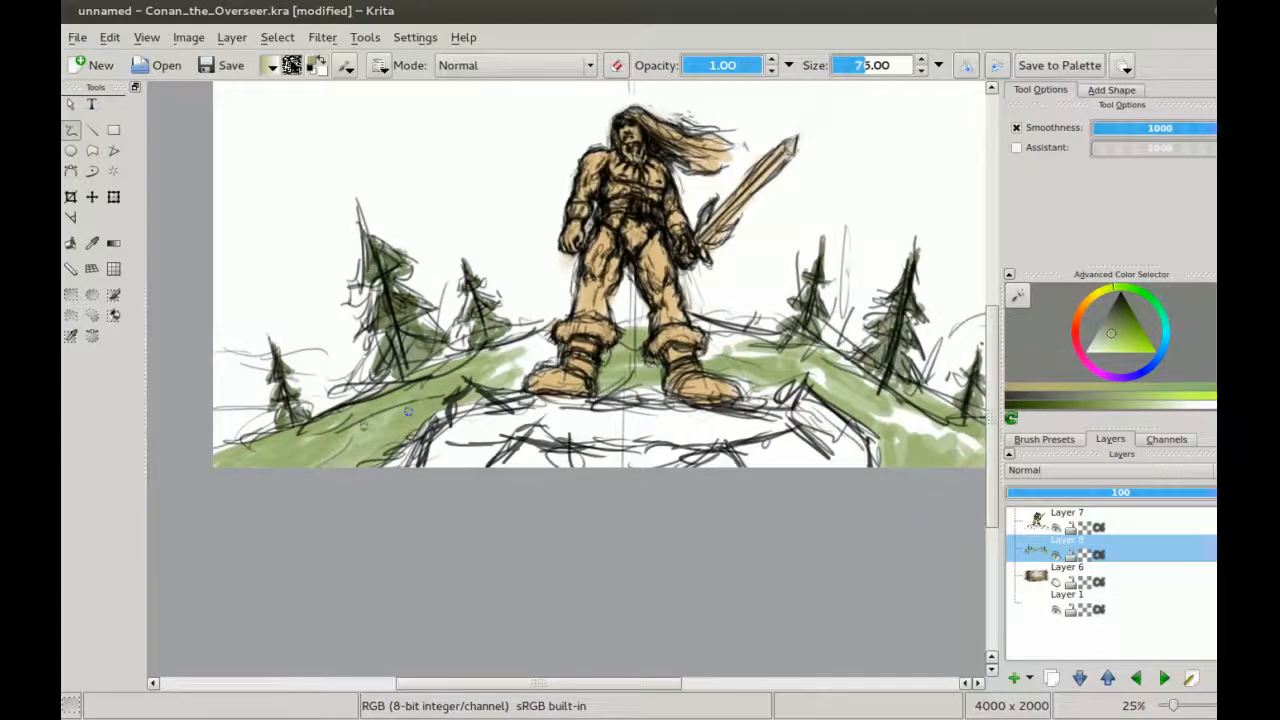
pyautogui.moveTo(490, 374)
pyautogui.mouseDown()
pyautogui.moveTo(567, 354)
pyautogui.moveTo(480, 370)
pyautogui.moveTo(495, 382)
pyautogui.moveTo(460, 372)
pyautogui.moveTo(614, 375)
pyautogui.moveTo(745, 350)
pyautogui.moveTo(700, 350)
pyautogui.moveTo(805, 381)
pyautogui.moveTo(846, 424)
pyautogui.moveTo(849, 389)
pyautogui.moveTo(742, 326)
pyautogui.moveTo(790, 370)
pyautogui.moveTo(850, 385)
pyautogui.moveTo(742, 329)
pyautogui.moveTo(760, 385)
pyautogui.moveTo(781, 348)
pyautogui.mouseUp()
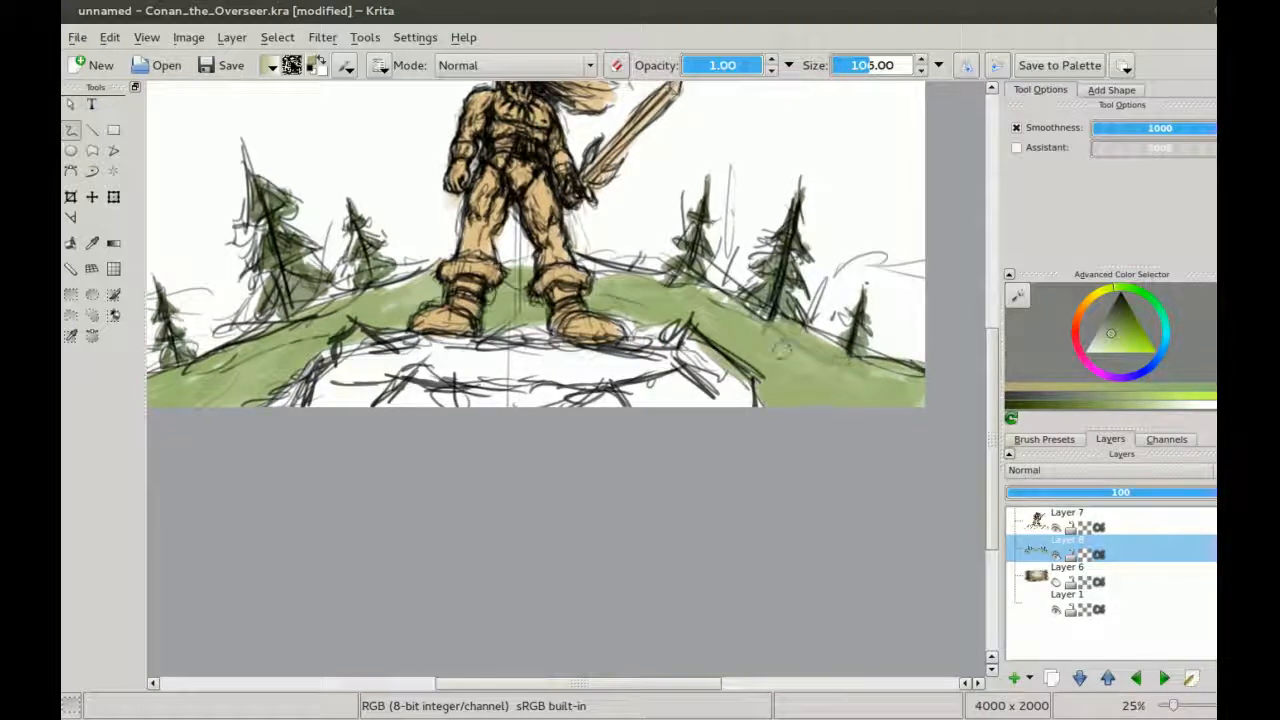
pyautogui.moveTo(624, 322)
pyautogui.mouseDown()
pyautogui.moveTo(711, 341)
pyautogui.moveTo(758, 402)
pyautogui.moveTo(908, 345)
pyautogui.mouseUp()
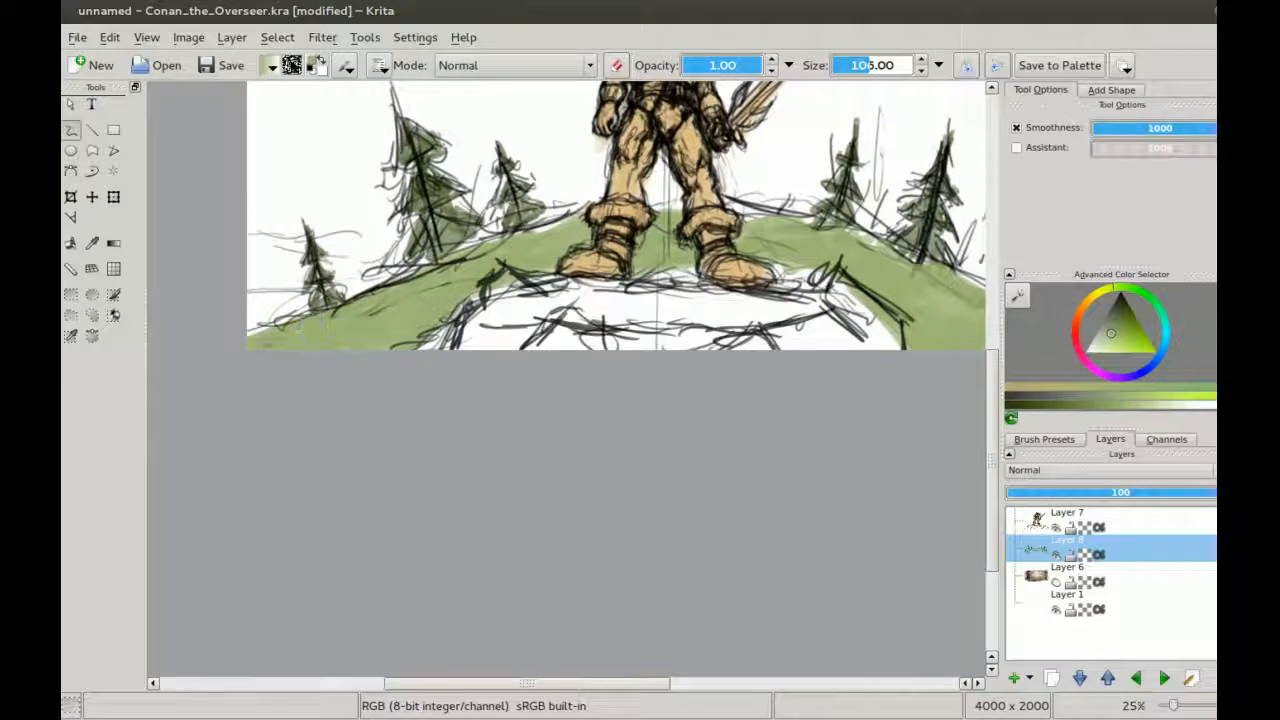
# Step: Show Layer 6 and review the whole composition at different zoom levels
pyautogui.click(1056, 582)
pyautogui.moveTo(718, 154); pyautogui.dragTo(601, 370)
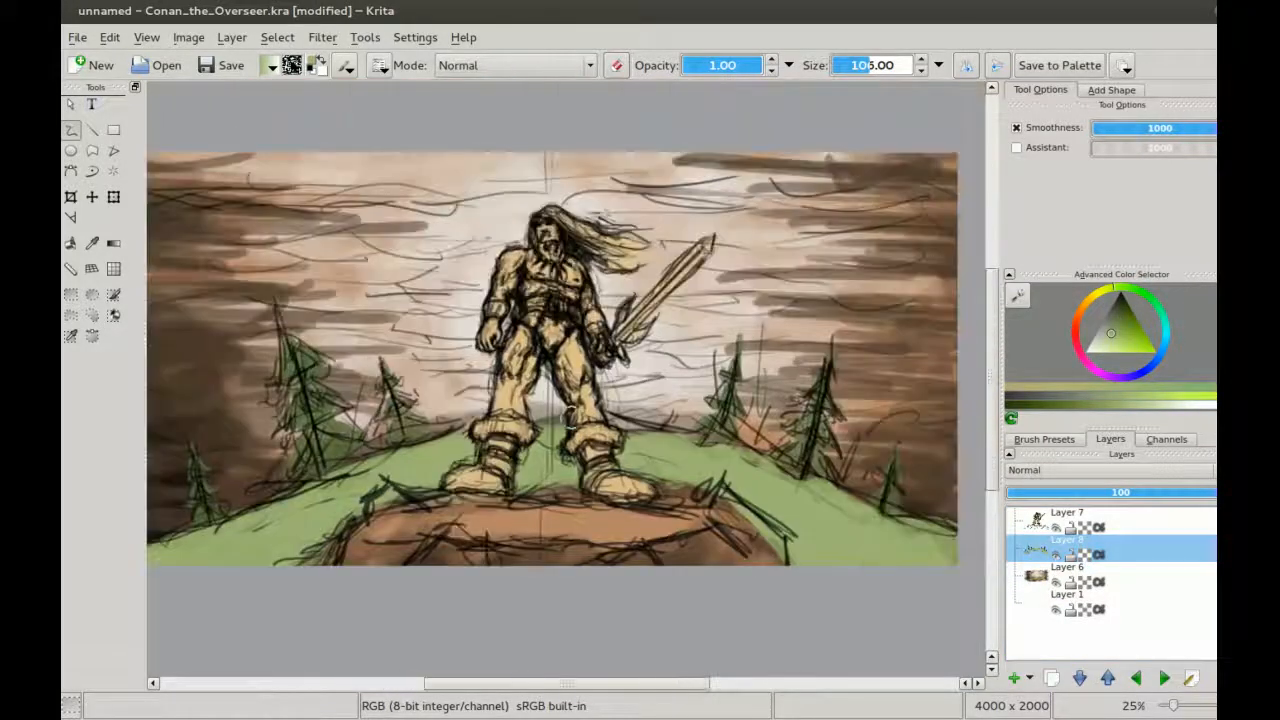
pyautogui.moveTo(480, 305)
pyautogui.mouseDown()
pyautogui.moveTo(522, 276)
pyautogui.moveTo(497, 306)
pyautogui.mouseUp()
pyautogui.hotkey('ctrl', '-')
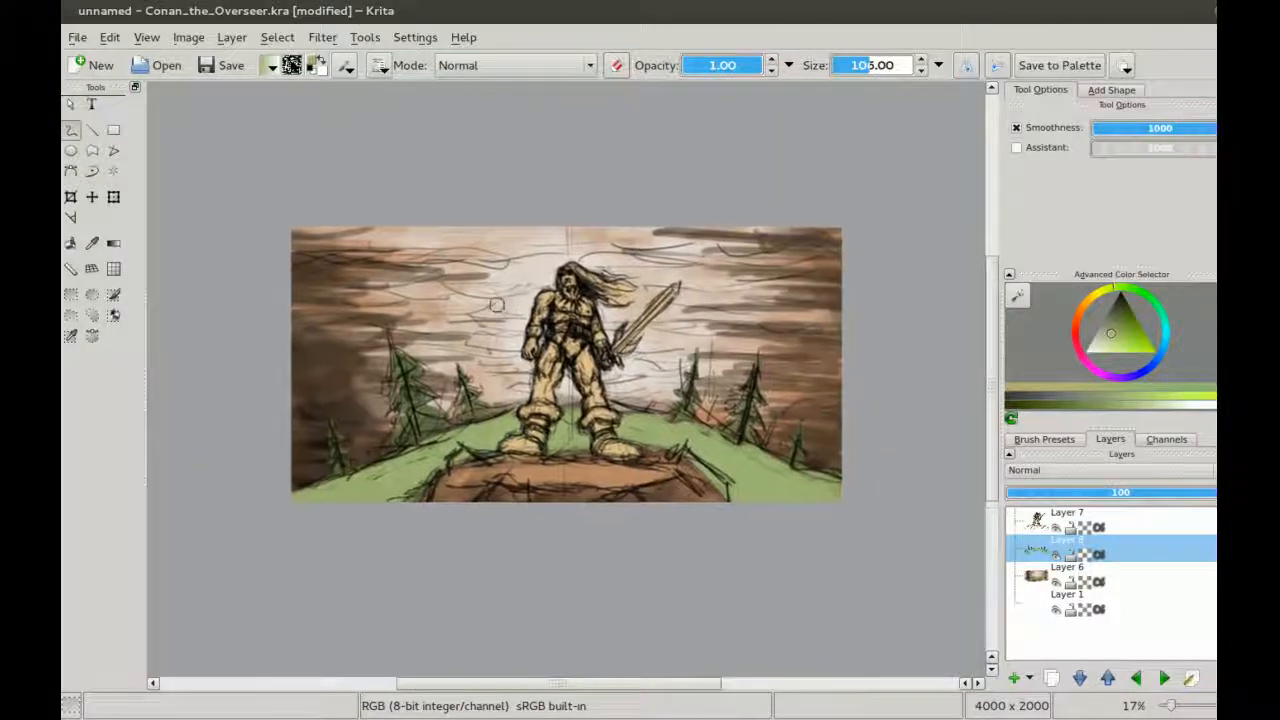
pyautogui.hotkey('ctrl', '+')
pyautogui.moveTo(536, 351); pyautogui.dragTo(546, 338)
pyautogui.hotkey('ctrl', '-')
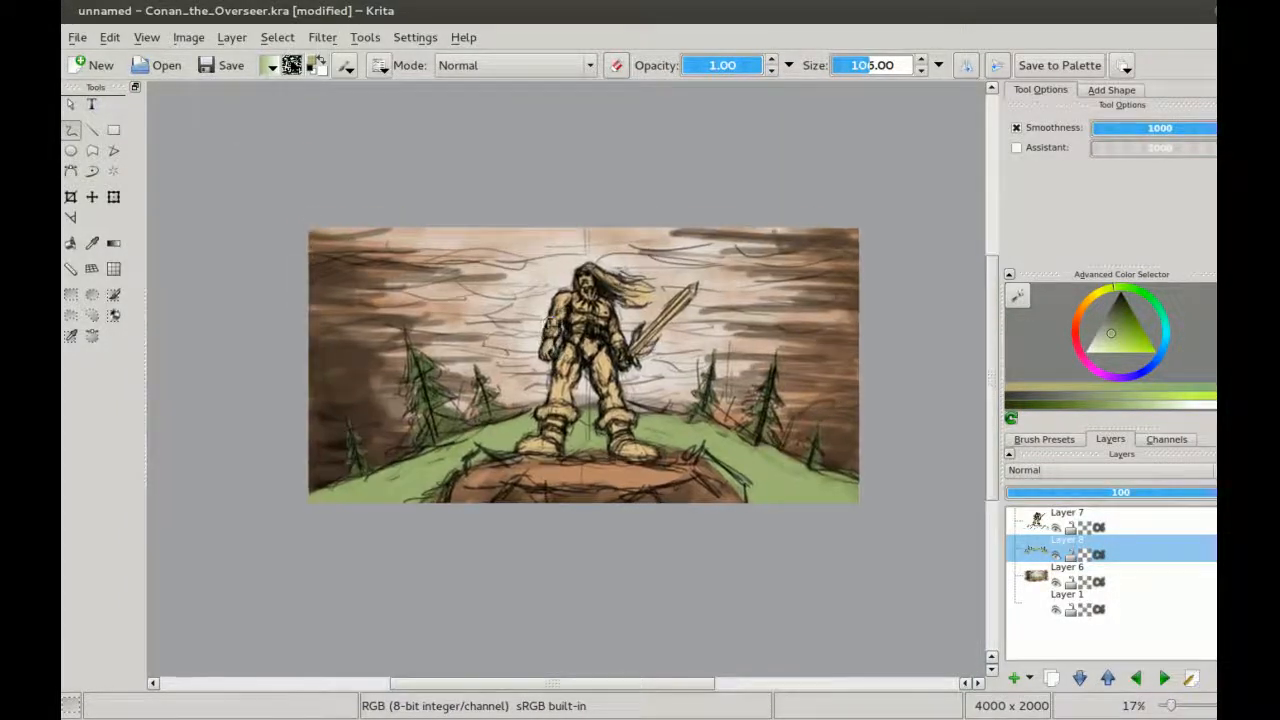
pyautogui.hotkey('ctrl', '+')
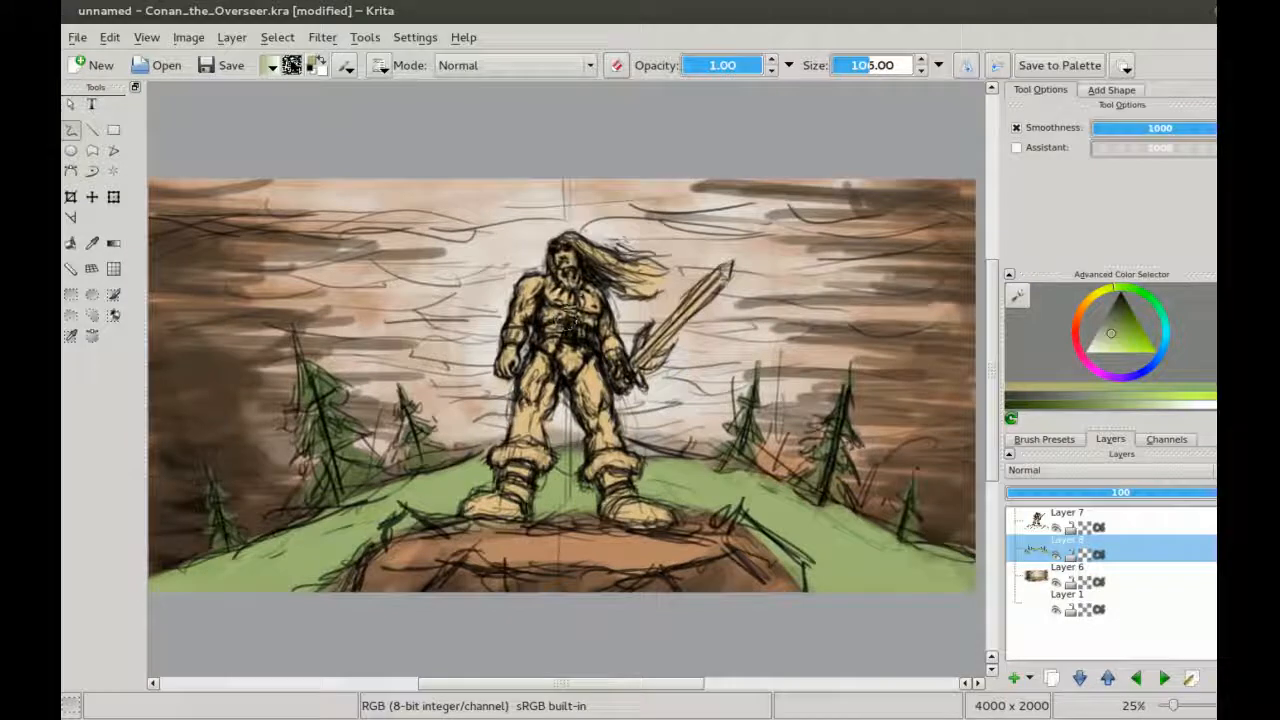
# Step: Check what Layers 7, 8 and 6 contain by toggling their visibility, ending with Layer 8 active and Layer 6 shown
pyautogui.click(1037, 528)
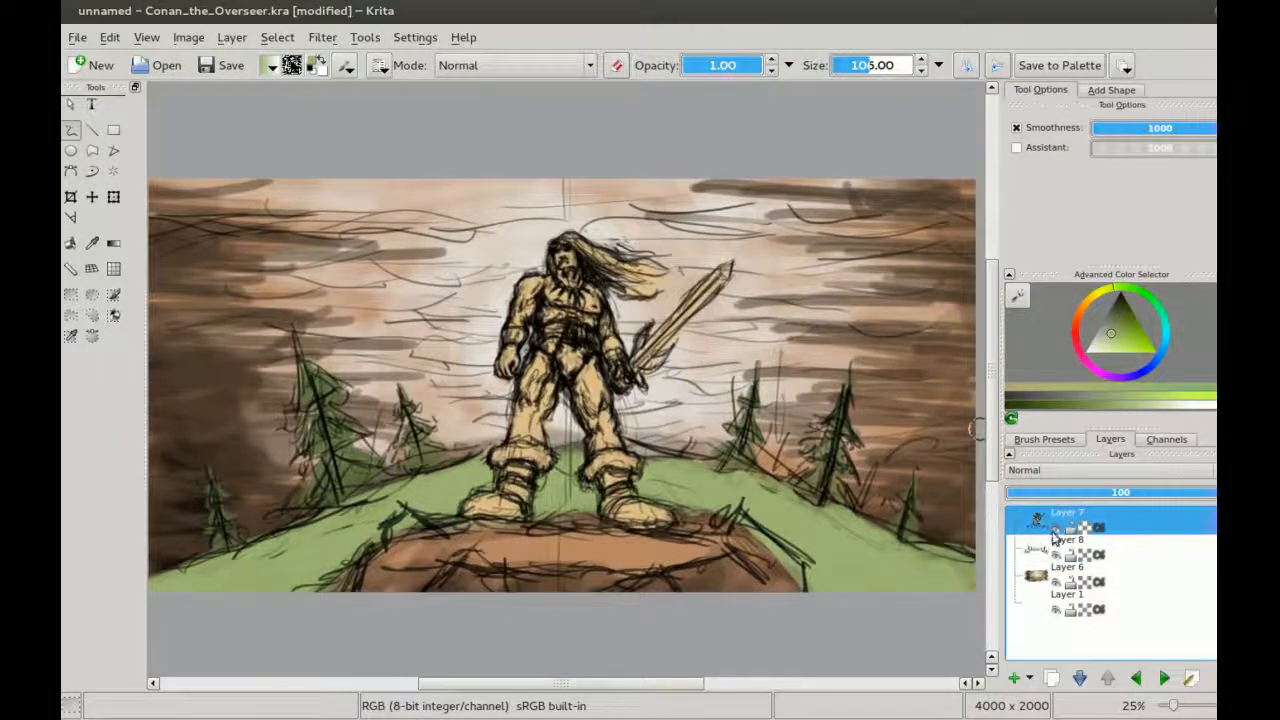
pyautogui.click(1055, 528)
pyautogui.click(1055, 528)
pyautogui.click(1055, 582)
pyautogui.click(1055, 582)
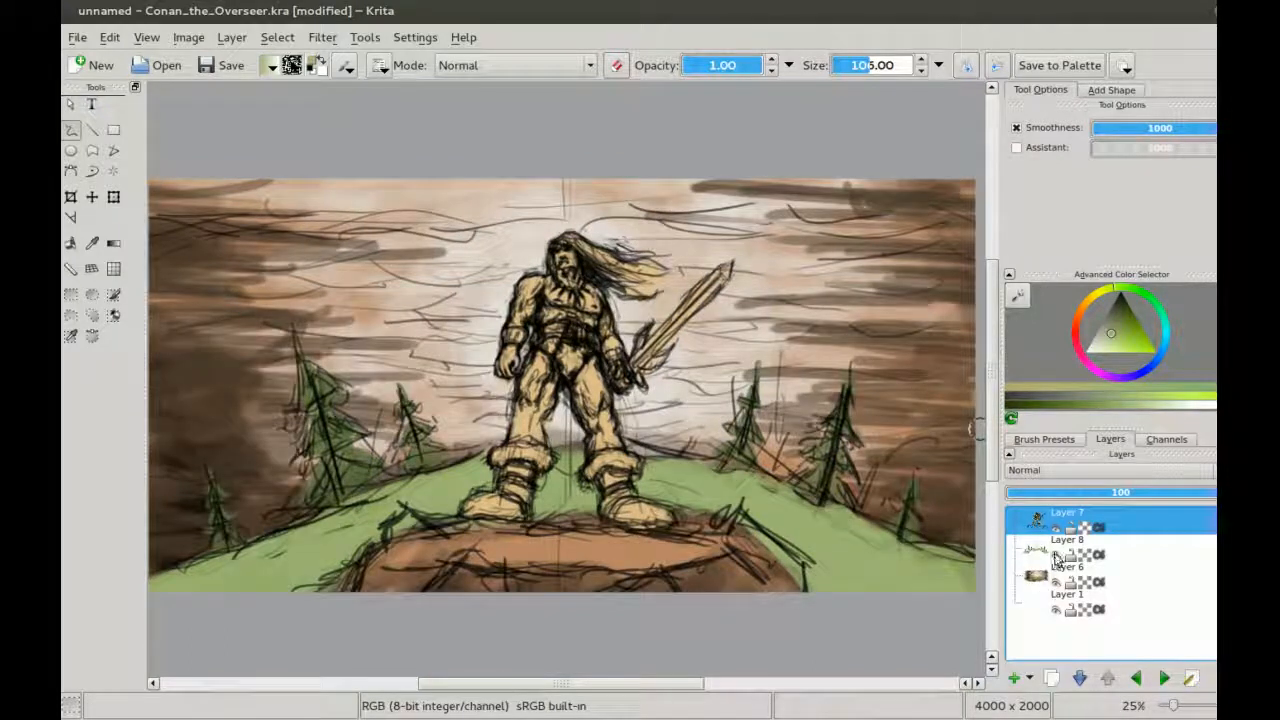
pyautogui.click(1056, 556)
pyautogui.click(1056, 556)
pyautogui.click(1056, 582)
pyautogui.click(1042, 558)
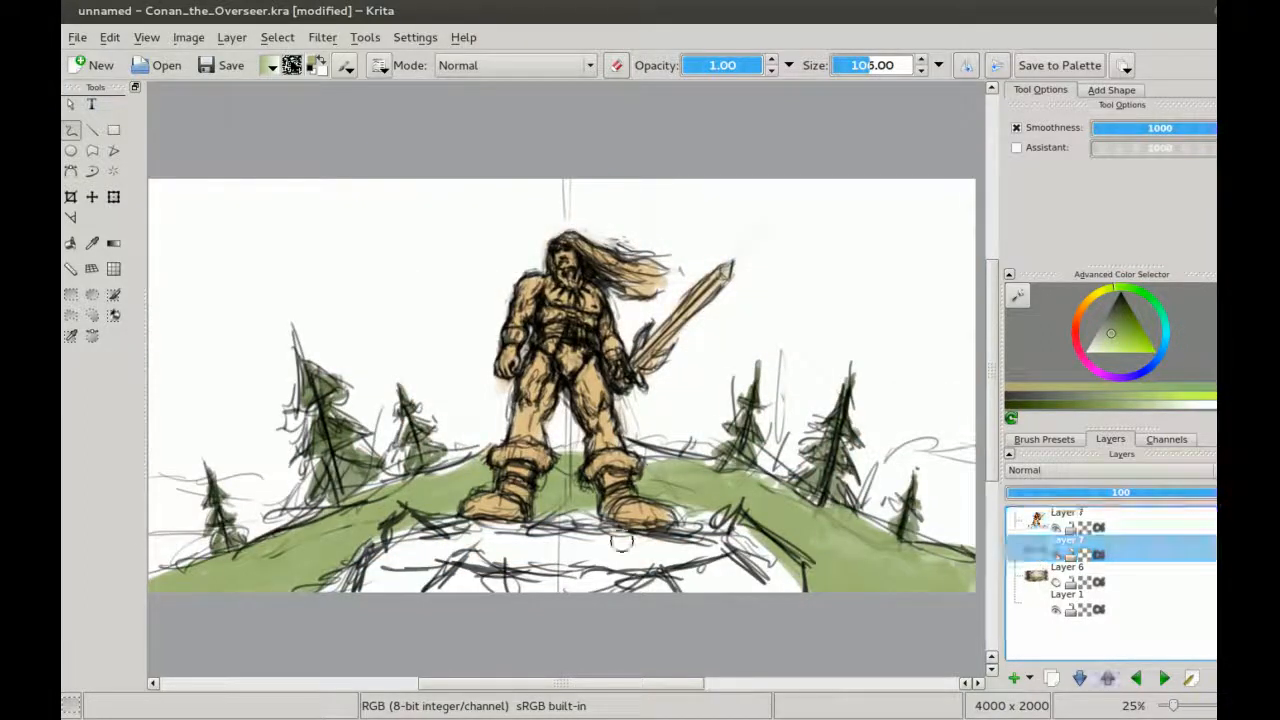
pyautogui.click(1056, 582)
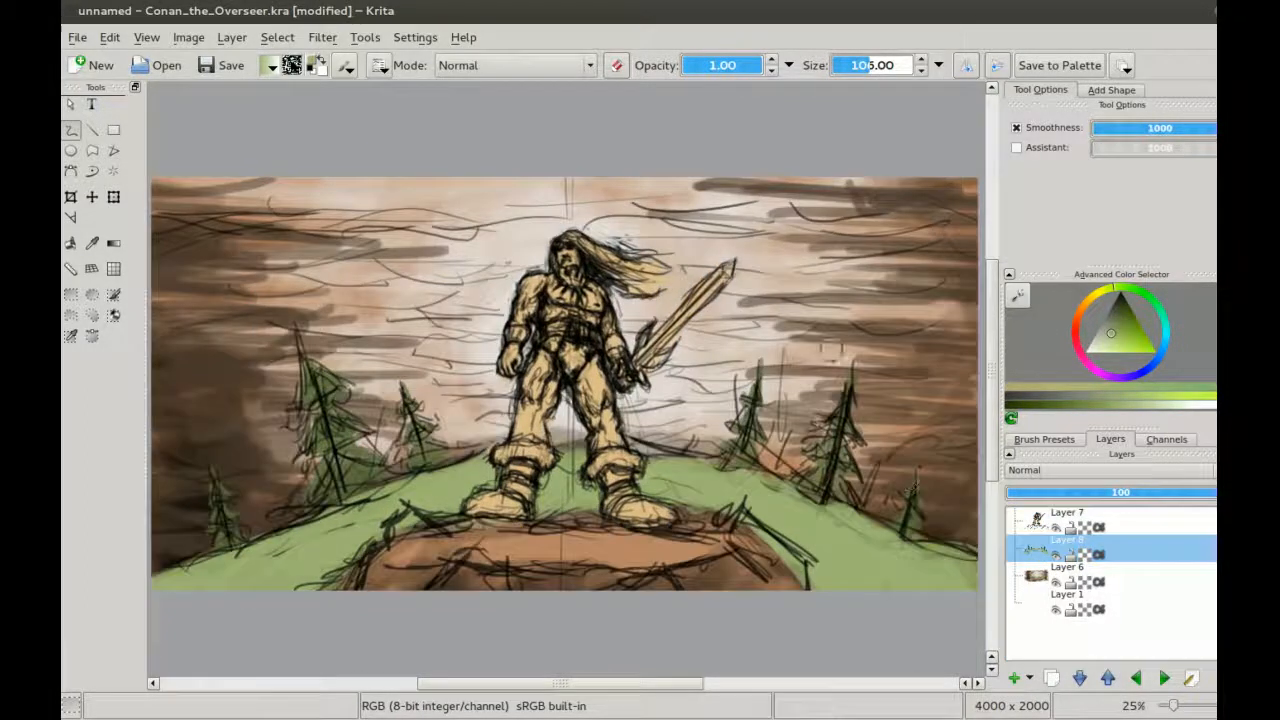
# Step: With Layer 6 hidden, paint the whole rocky ledge on Layer 8 in the sampled orange-brown, and show Layer 6 again
pyautogui.keyDown('ctrl'); pyautogui.click(686, 530); pyautogui.keyUp('ctrl')
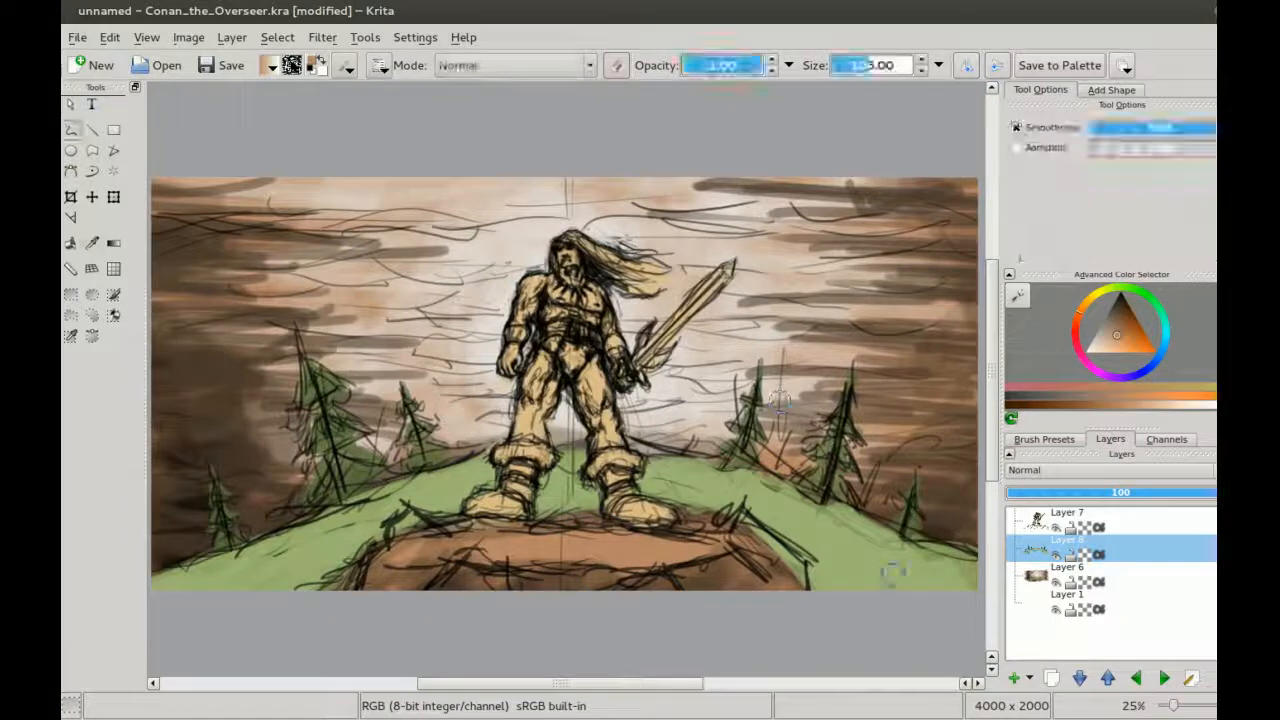
pyautogui.click(1056, 558)
pyautogui.click(1056, 558)
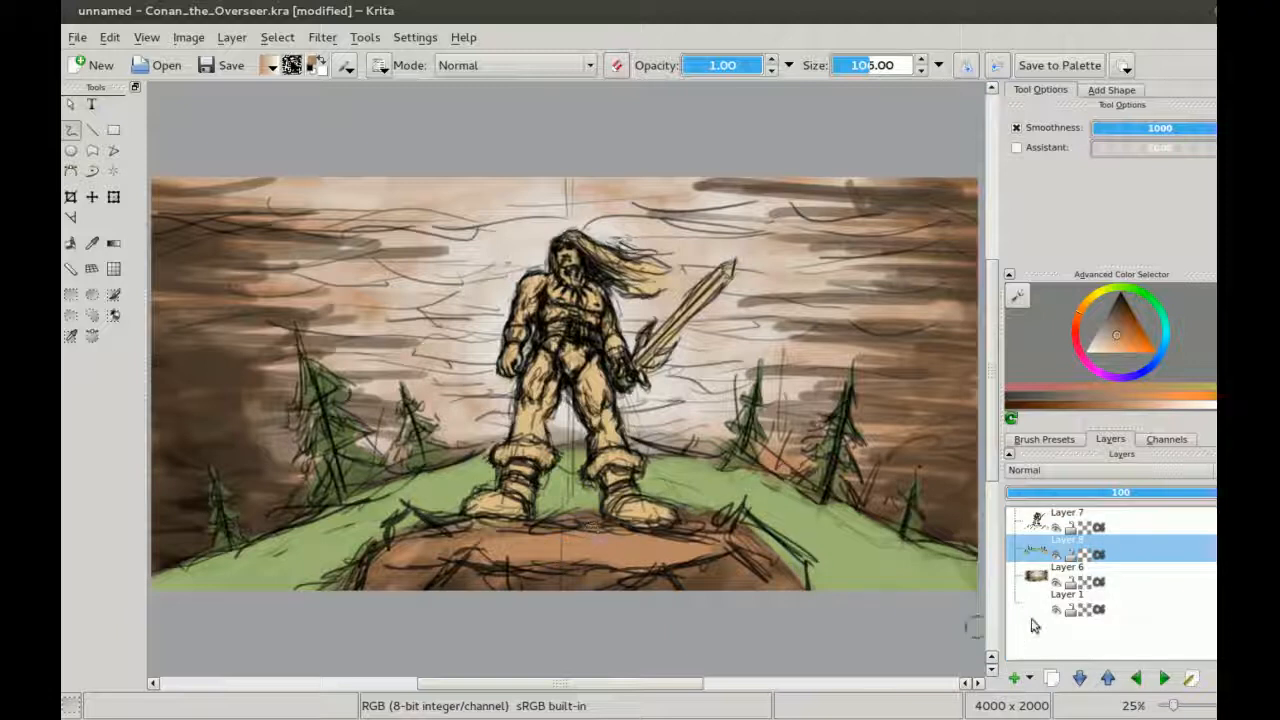
pyautogui.click(1056, 581)
pyautogui.moveTo(630, 548)
pyautogui.mouseDown()
pyautogui.moveTo(560, 532)
pyautogui.moveTo(392, 550)
pyautogui.moveTo(372, 580)
pyautogui.moveTo(338, 594)
pyautogui.moveTo(410, 516)
pyautogui.moveTo(552, 546)
pyautogui.moveTo(490, 542)
pyautogui.moveTo(645, 542)
pyautogui.moveTo(690, 528)
pyautogui.moveTo(765, 555)
pyautogui.moveTo(760, 540)
pyautogui.moveTo(800, 584)
pyautogui.moveTo(700, 570)
pyautogui.moveTo(682, 552)
pyautogui.moveTo(752, 596)
pyautogui.moveTo(788, 587)
pyautogui.mouseUp()
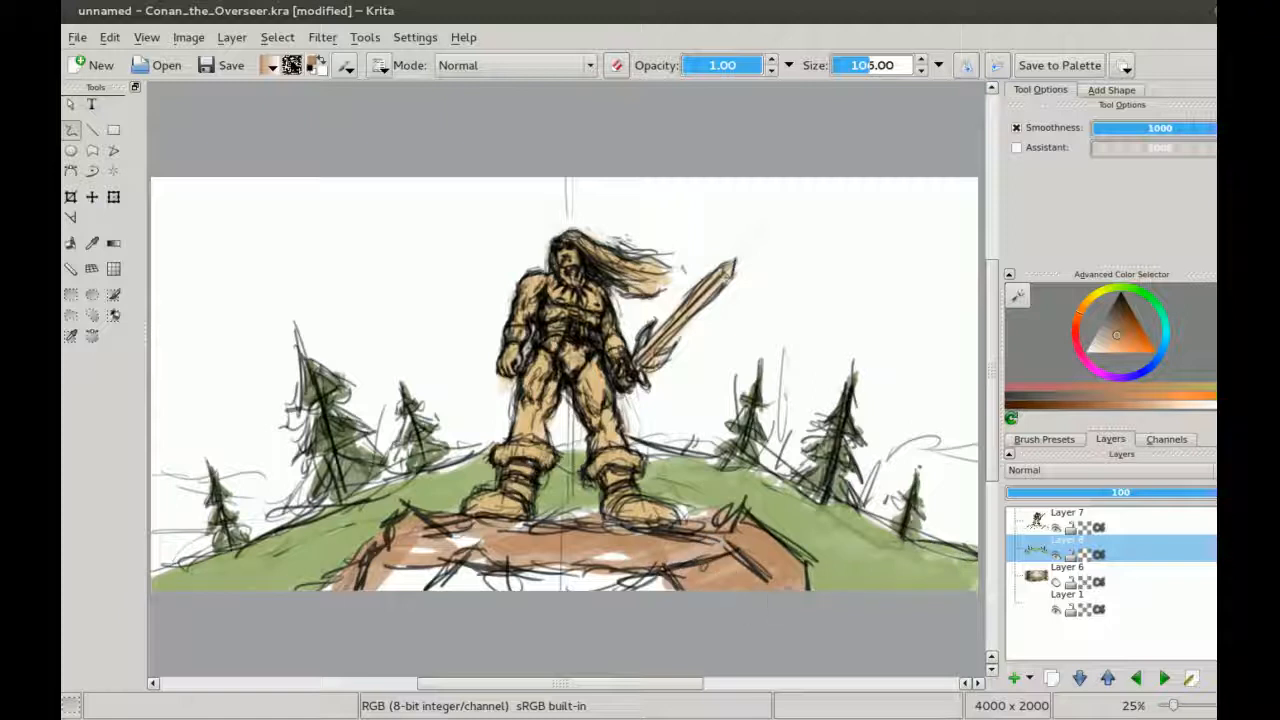
pyautogui.moveTo(665, 592)
pyautogui.mouseDown()
pyautogui.moveTo(628, 562)
pyautogui.moveTo(726, 568)
pyautogui.moveTo(690, 558)
pyautogui.moveTo(612, 580)
pyautogui.moveTo(712, 578)
pyautogui.moveTo(510, 588)
pyautogui.moveTo(600, 570)
pyautogui.moveTo(547, 598)
pyautogui.moveTo(530, 576)
pyautogui.moveTo(625, 598)
pyautogui.moveTo(482, 602)
pyautogui.moveTo(460, 572)
pyautogui.moveTo(400, 580)
pyautogui.moveTo(380, 565)
pyautogui.moveTo(478, 570)
pyautogui.moveTo(455, 540)
pyautogui.moveTo(362, 568)
pyautogui.mouseUp()
pyautogui.moveTo(455, 522); pyautogui.dragTo(530, 527)
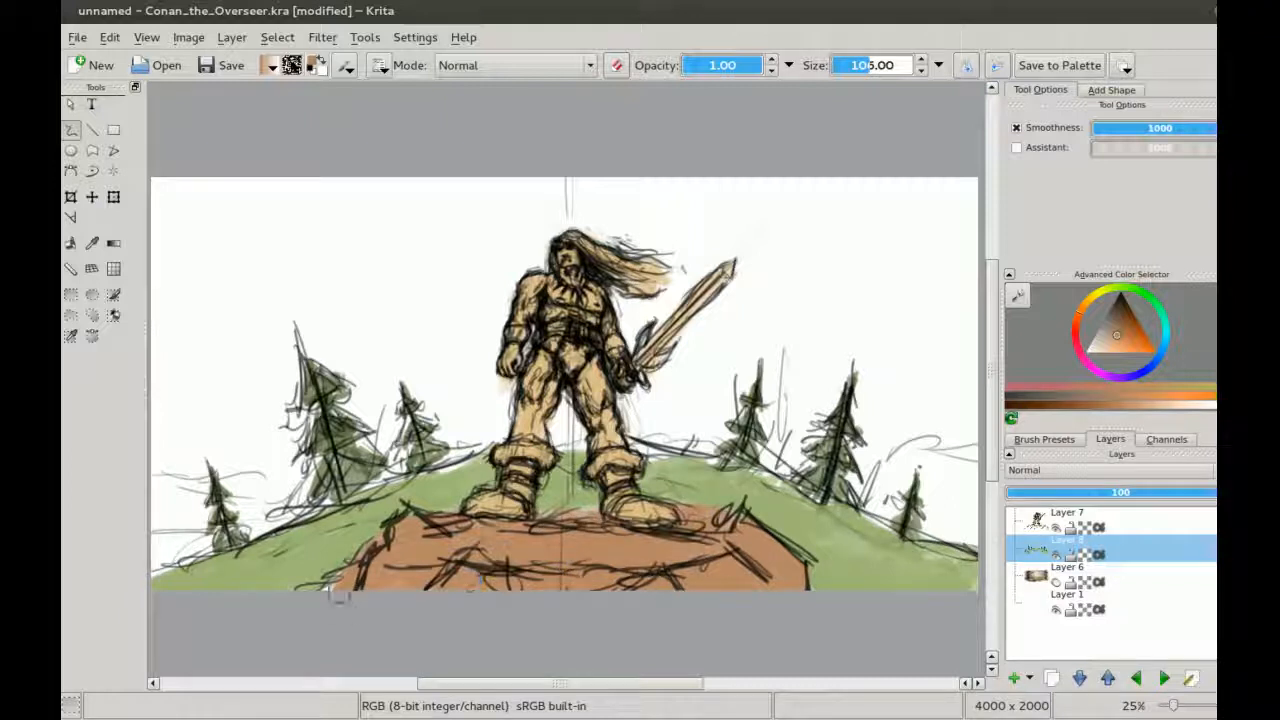
pyautogui.click(1060, 577)
pyautogui.click(1055, 583)
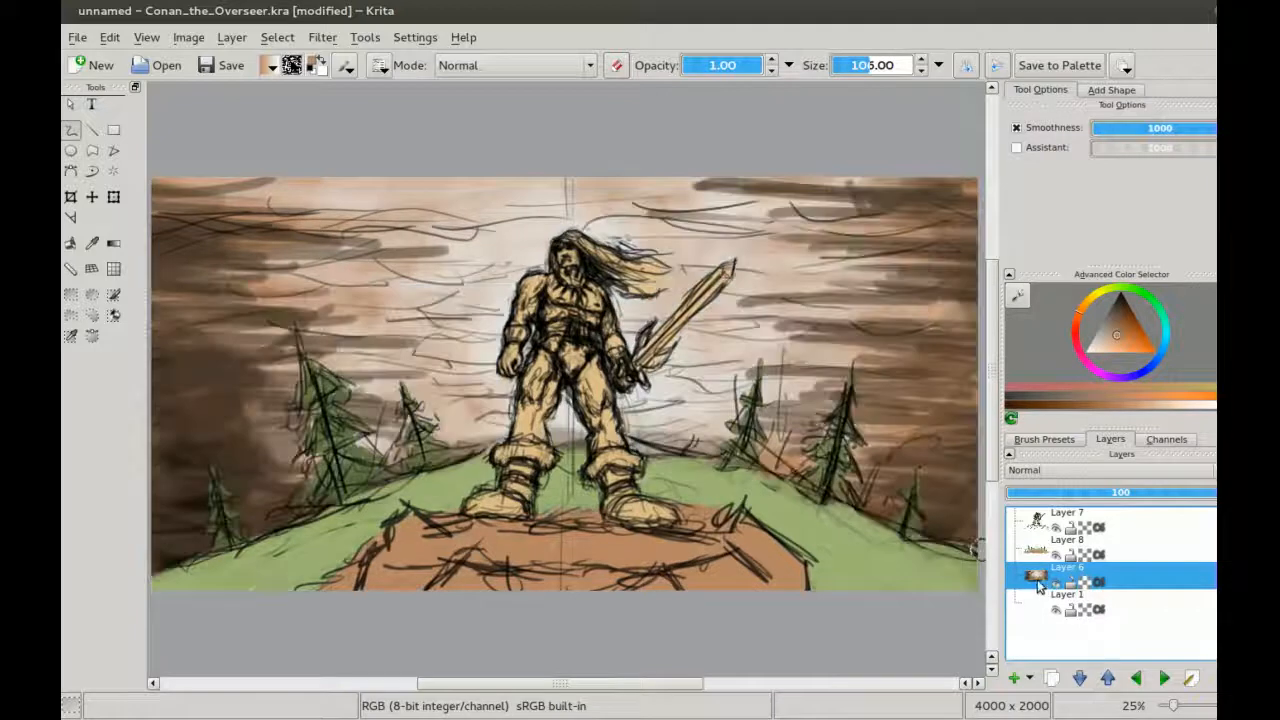
# Step: Sample the warrior's skin tone and paint over his shoulder and upper arm on Layer 7 with a brush reduced to size 56
pyautogui.click(1040, 546)
pyautogui.click(1035, 522)
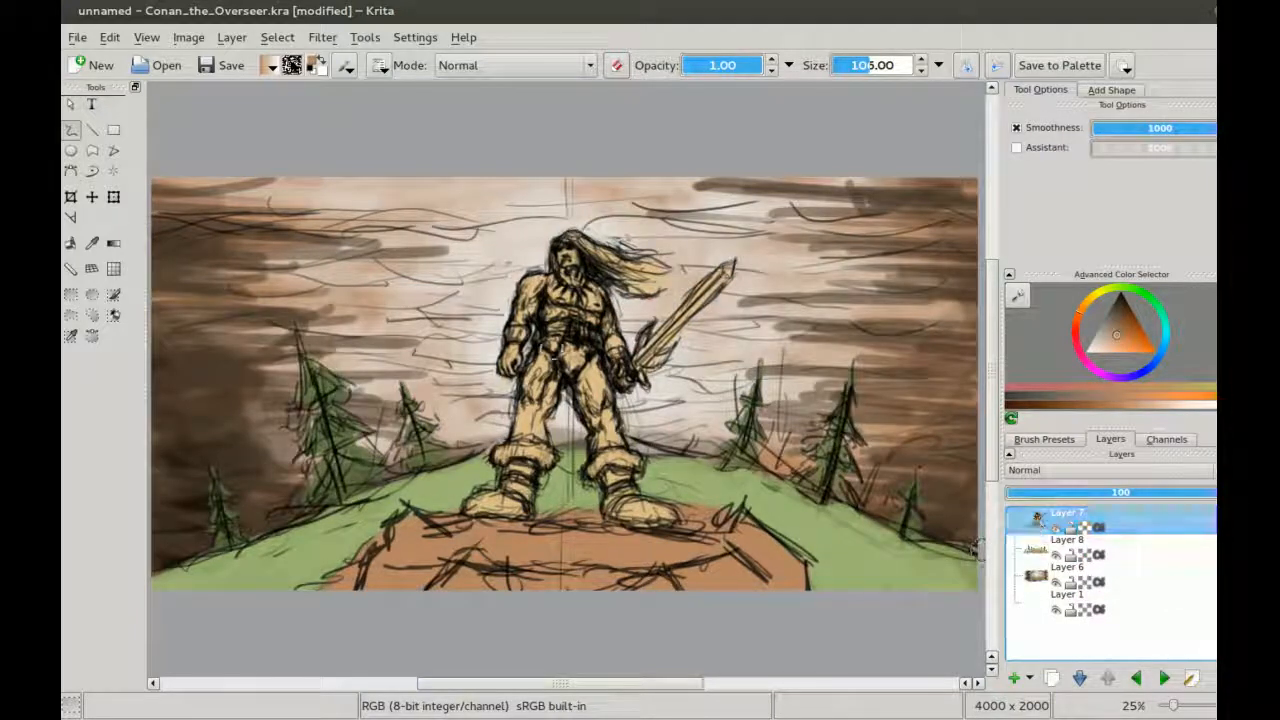
pyautogui.press('p')
pyautogui.click(565, 282)
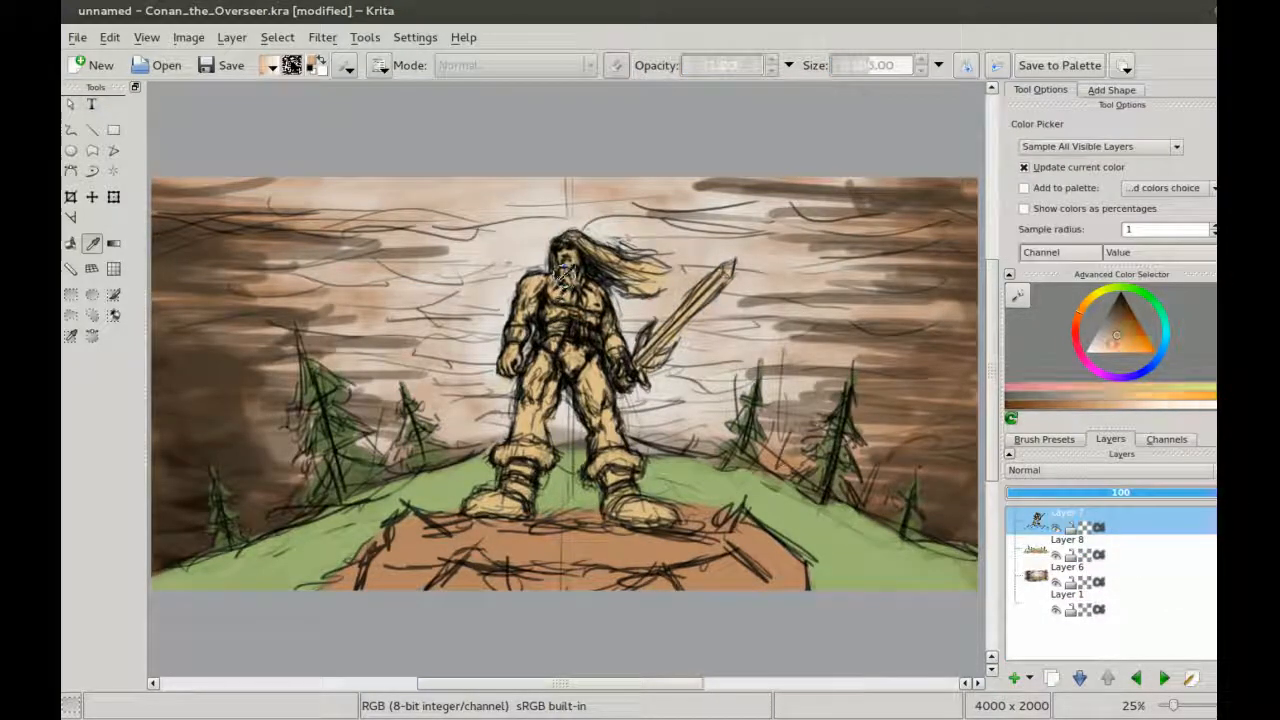
pyautogui.press('b')
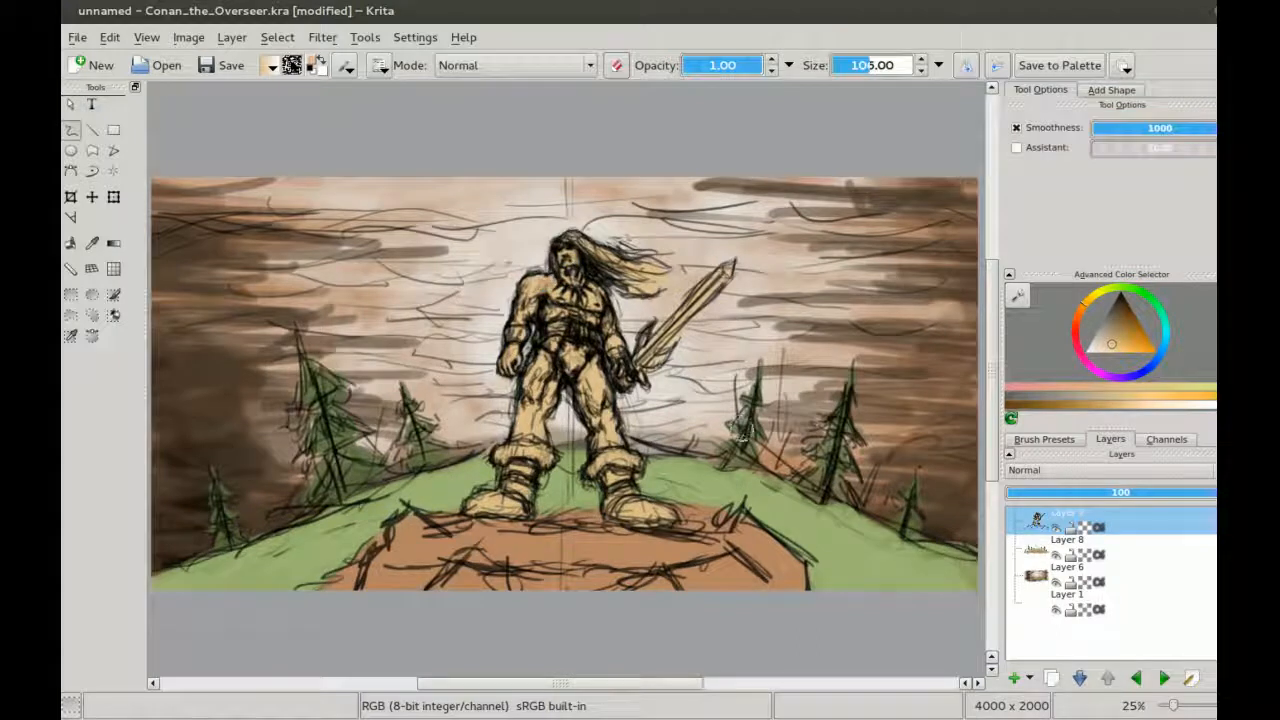
pyautogui.scroll(3, 522, 262)
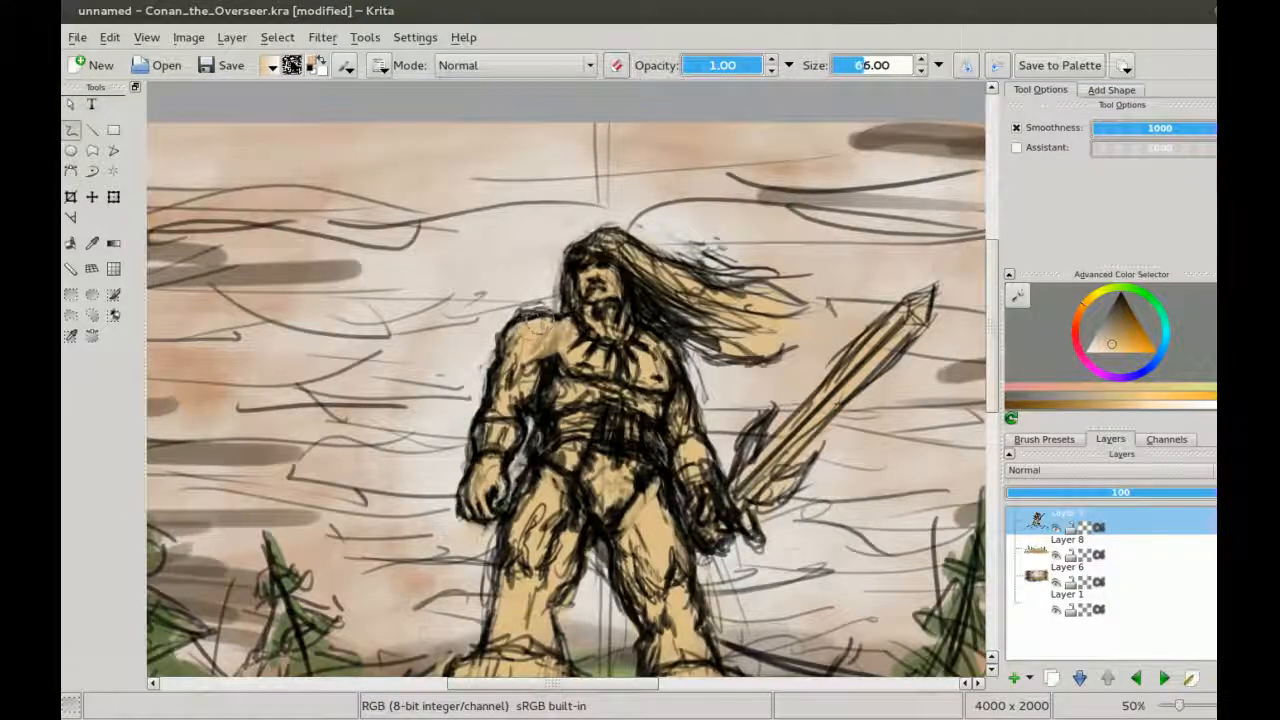
pyautogui.moveTo(536, 318)
pyautogui.mouseDown()
pyautogui.moveTo(502, 372)
pyautogui.moveTo(505, 385)
pyautogui.moveTo(522, 378)
pyautogui.moveTo(520, 393)
pyautogui.mouseUp()
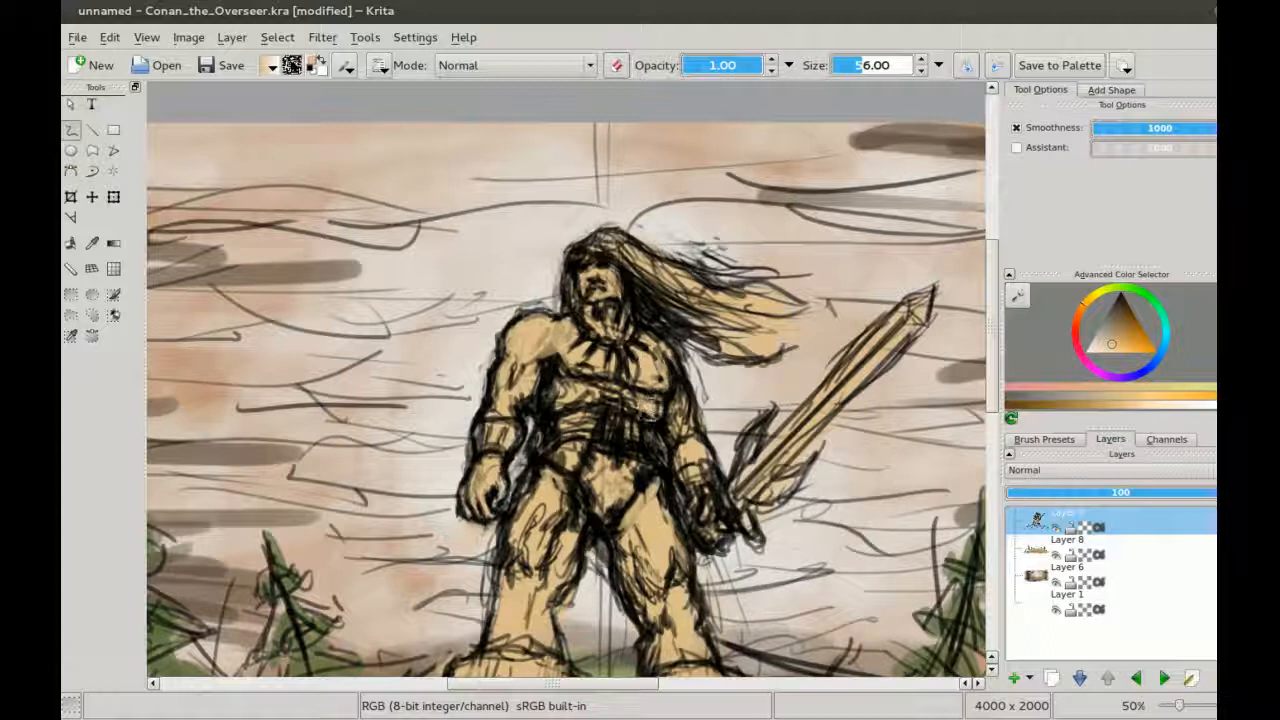
pyautogui.press('-')
pyautogui.moveTo(684, 437); pyautogui.dragTo(690, 367)
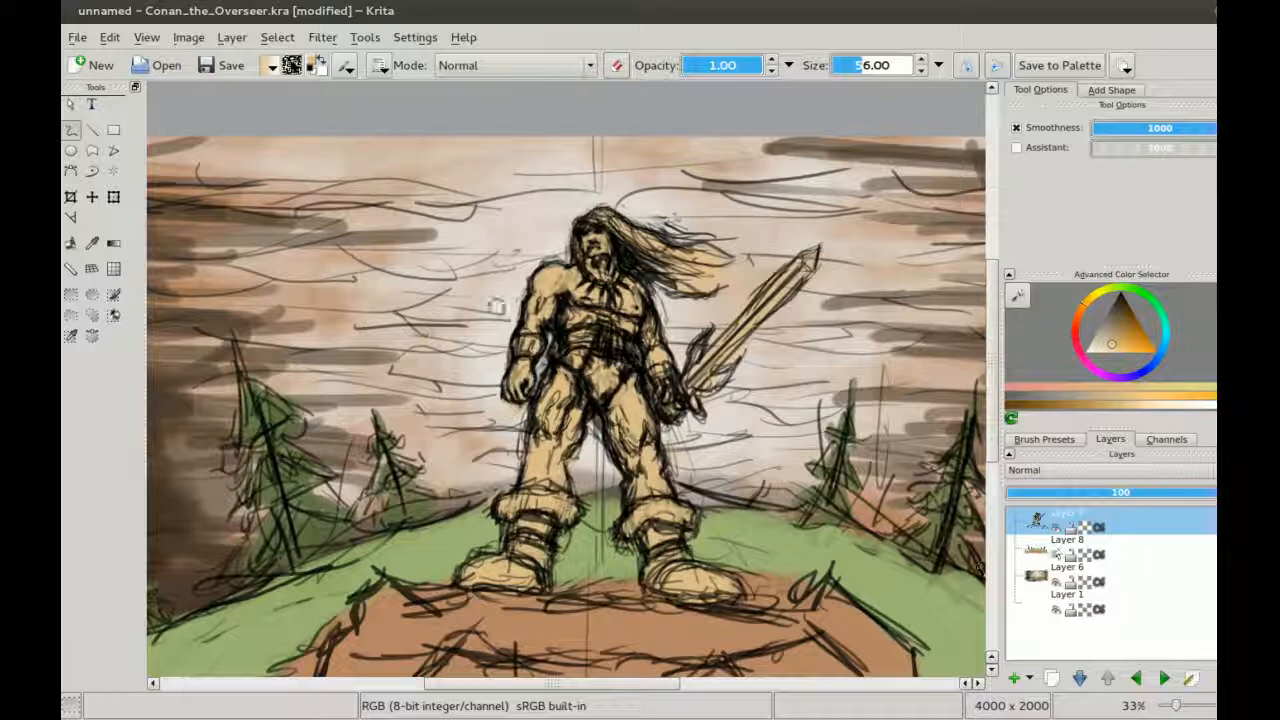
# Step: Add a new layer, place it between Layer 8 and Layer 6, and make Layer 6 active
pyautogui.click(1014, 678)
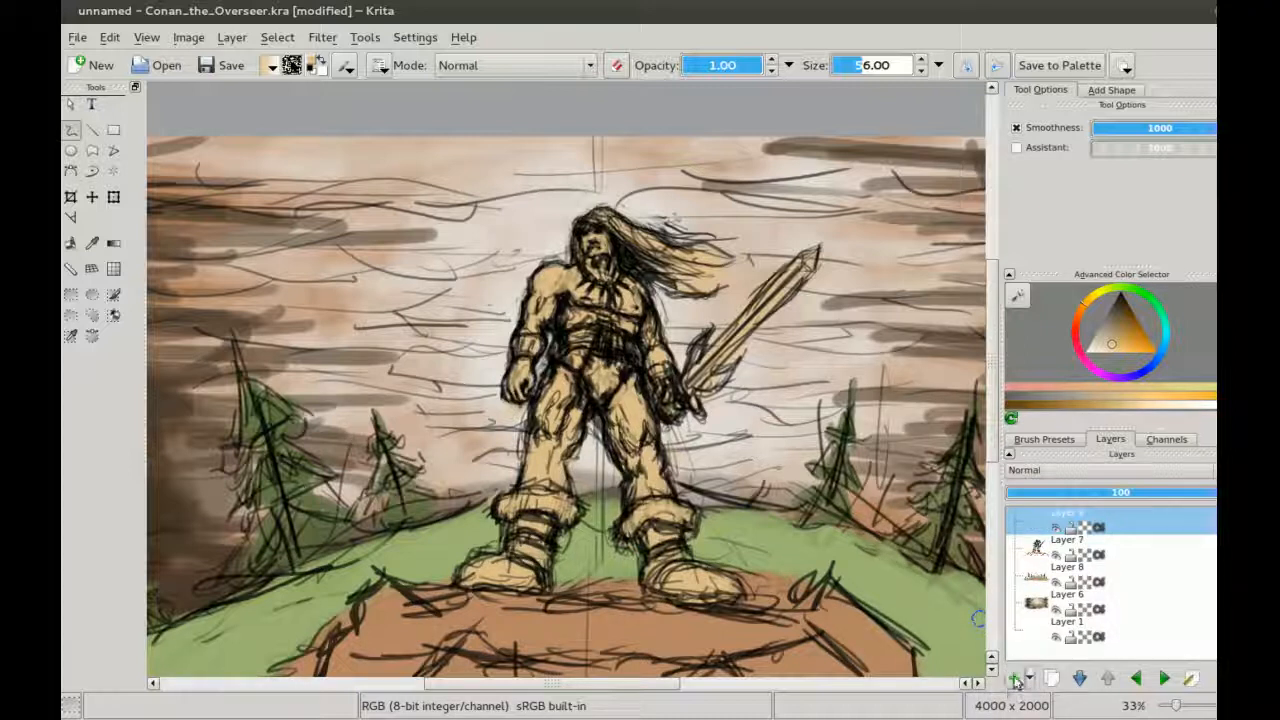
pyautogui.moveTo(1040, 528); pyautogui.dragTo(1034, 582)
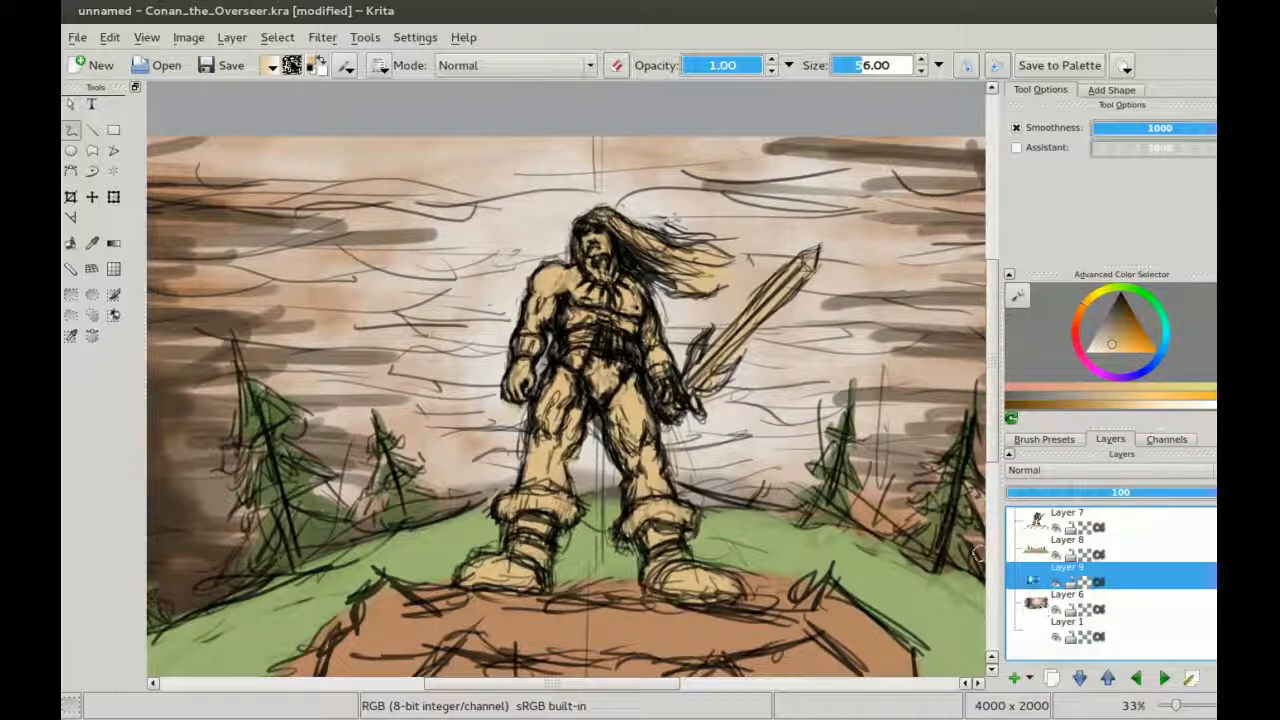
pyautogui.click(1038, 600)
# Step: Sample the pale peach sky colour from the painting as the brush colour
pyautogui.moveTo(455, 263); pyautogui.dragTo(437, 297)
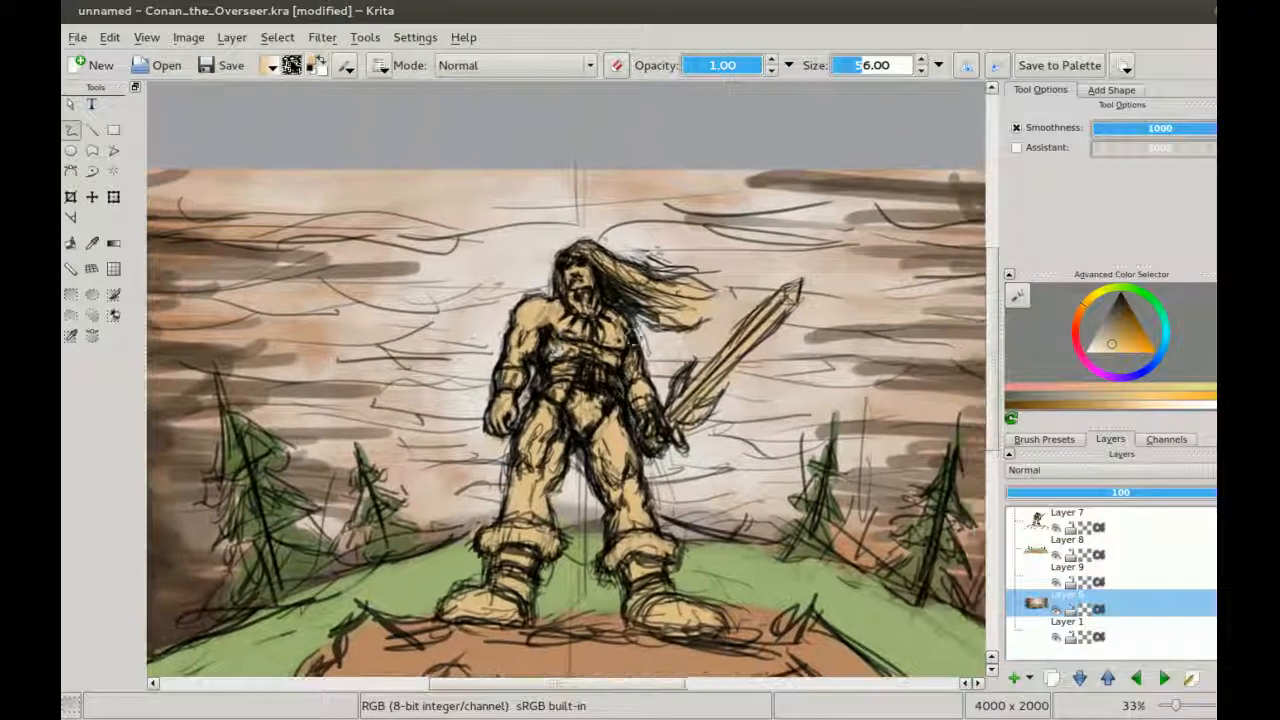
pyautogui.press('-')
pyautogui.keyDown('ctrl'); pyautogui.click(482, 250); pyautogui.keyUp('ctrl')
pyautogui.moveTo(213, 166); pyautogui.dragTo(298, 172)
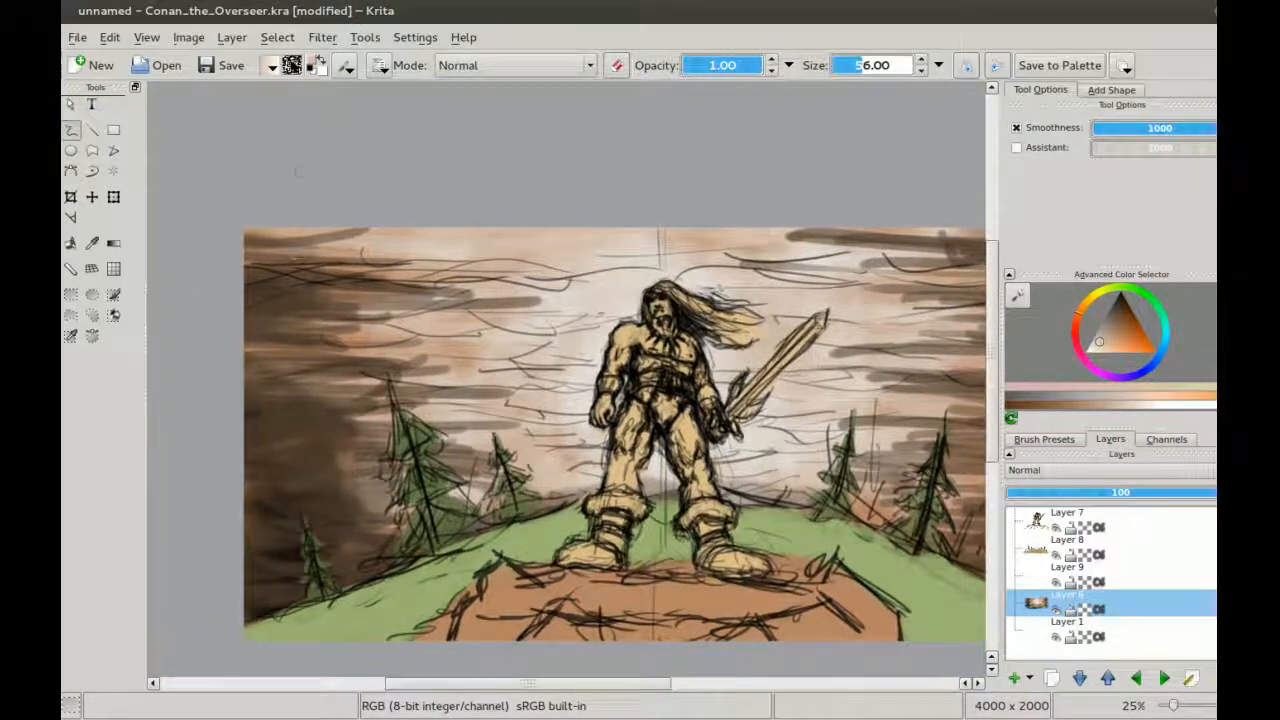
# Step: Look through the brush presets in the brush editor, keeping the Pixel Brush engine active
pyautogui.click(345, 66)
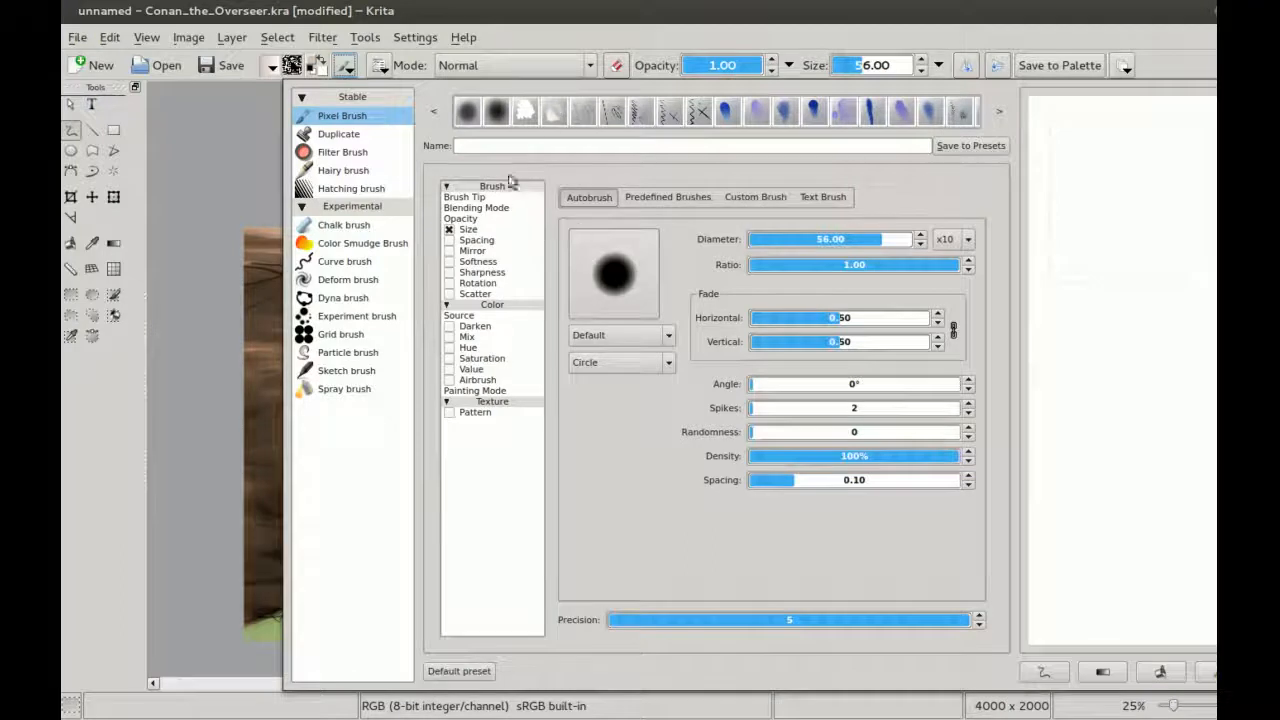
pyautogui.click(336, 137)
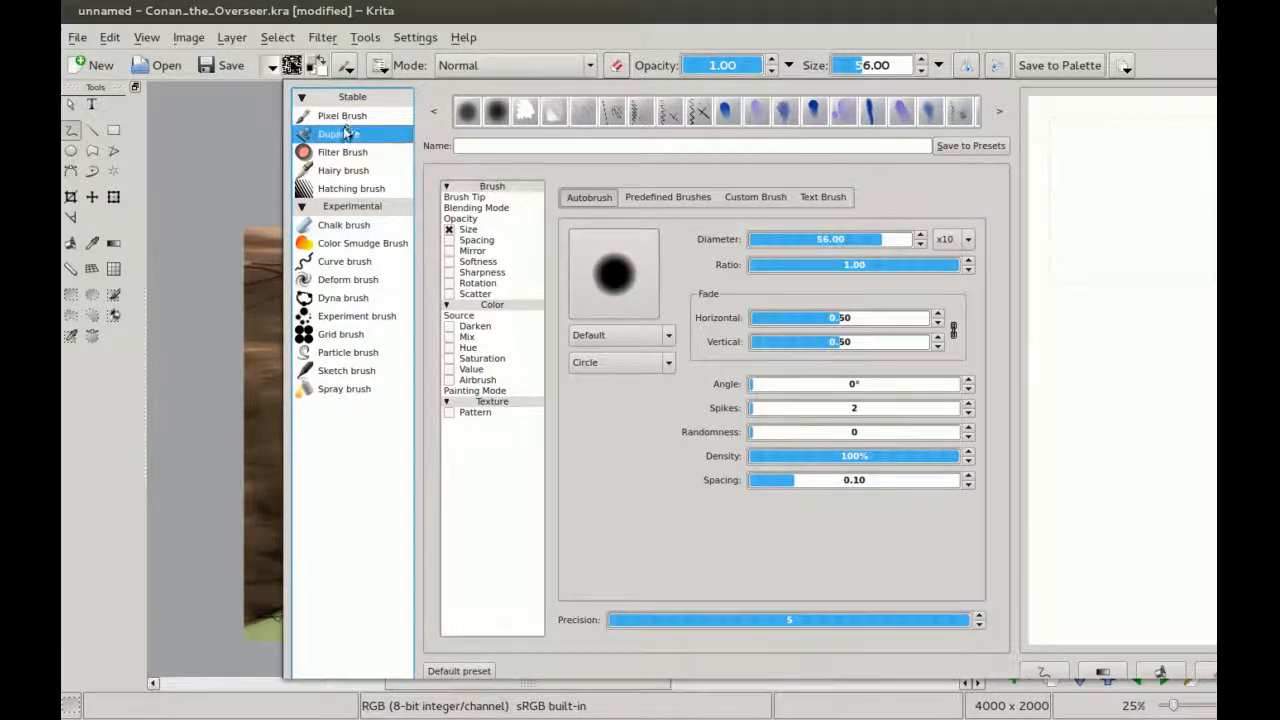
pyautogui.click(342, 118)
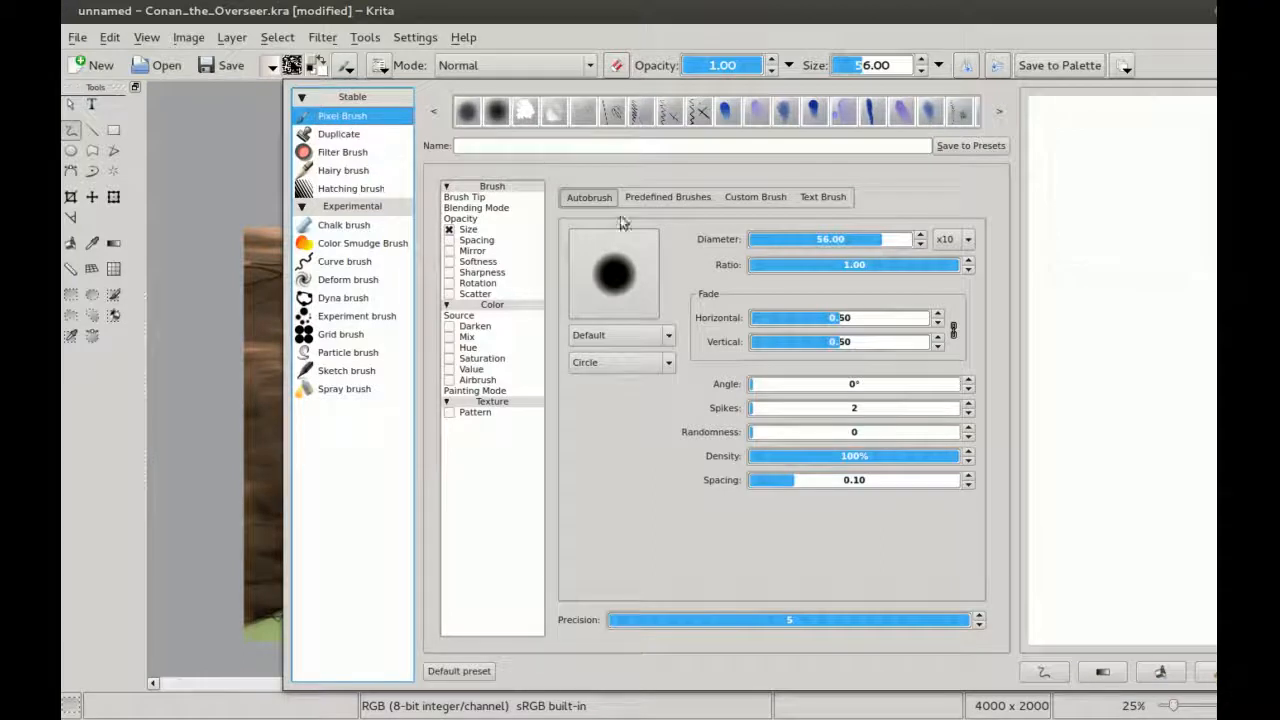
pyautogui.click(998, 115)
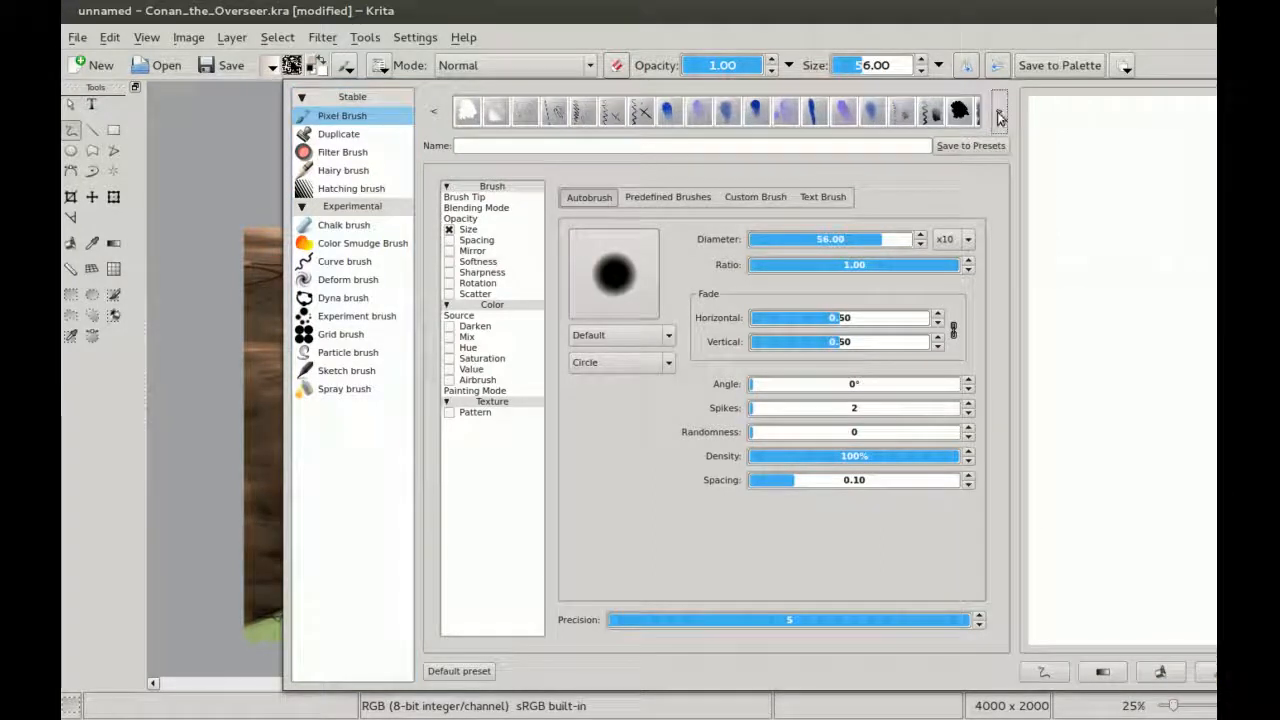
pyautogui.click(1000, 118)
pyautogui.click(1000, 118)
pyautogui.click(1000, 118)
pyautogui.click(1000, 118)
pyautogui.click(1000, 117)
pyautogui.click(1000, 117)
pyautogui.click(1000, 116)
pyautogui.click(1000, 115)
pyautogui.click(1000, 115)
pyautogui.click(1000, 116)
pyautogui.click(1000, 117)
pyautogui.click(1001, 118)
pyautogui.click(1001, 118)
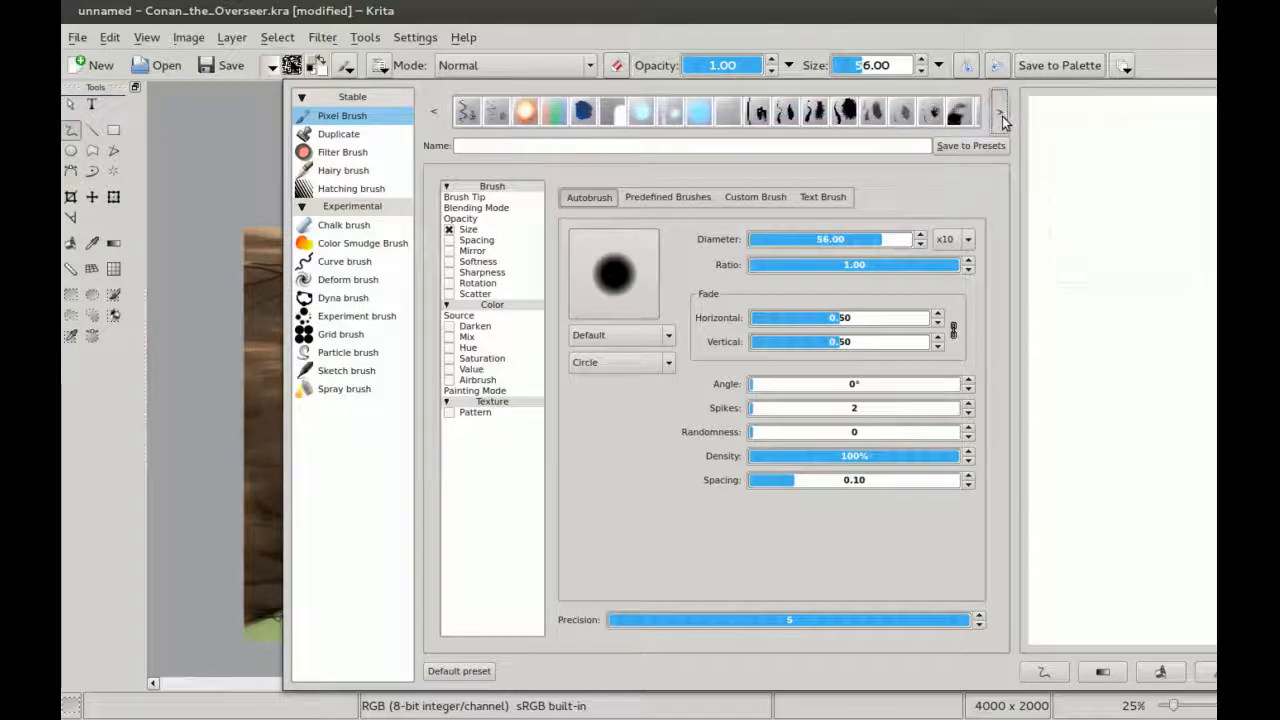
pyautogui.click(436, 116)
pyautogui.click(436, 116)
pyautogui.click(437, 116)
pyautogui.click(438, 117)
pyautogui.click(437, 116)
pyautogui.click(437, 116)
pyautogui.click(437, 116)
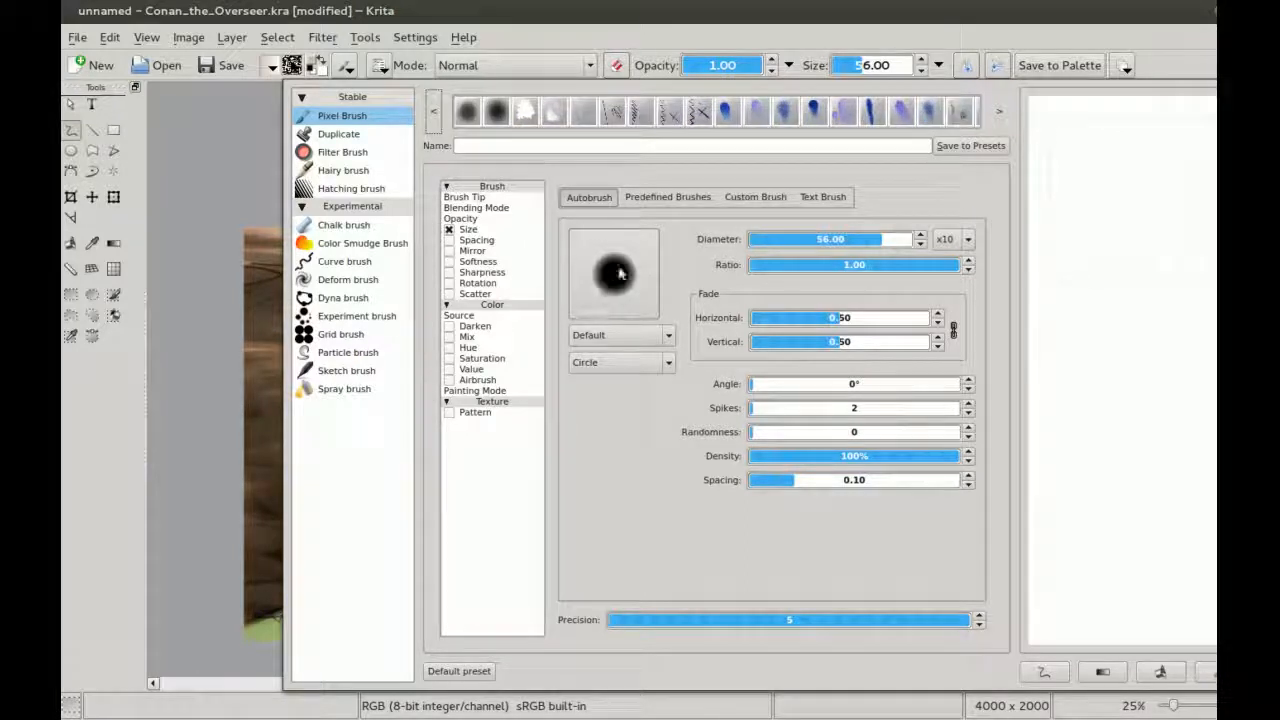
# Step: Choose the predefined brush tip A_Angular box soft for the pixel brush
pyautogui.click(657, 199)
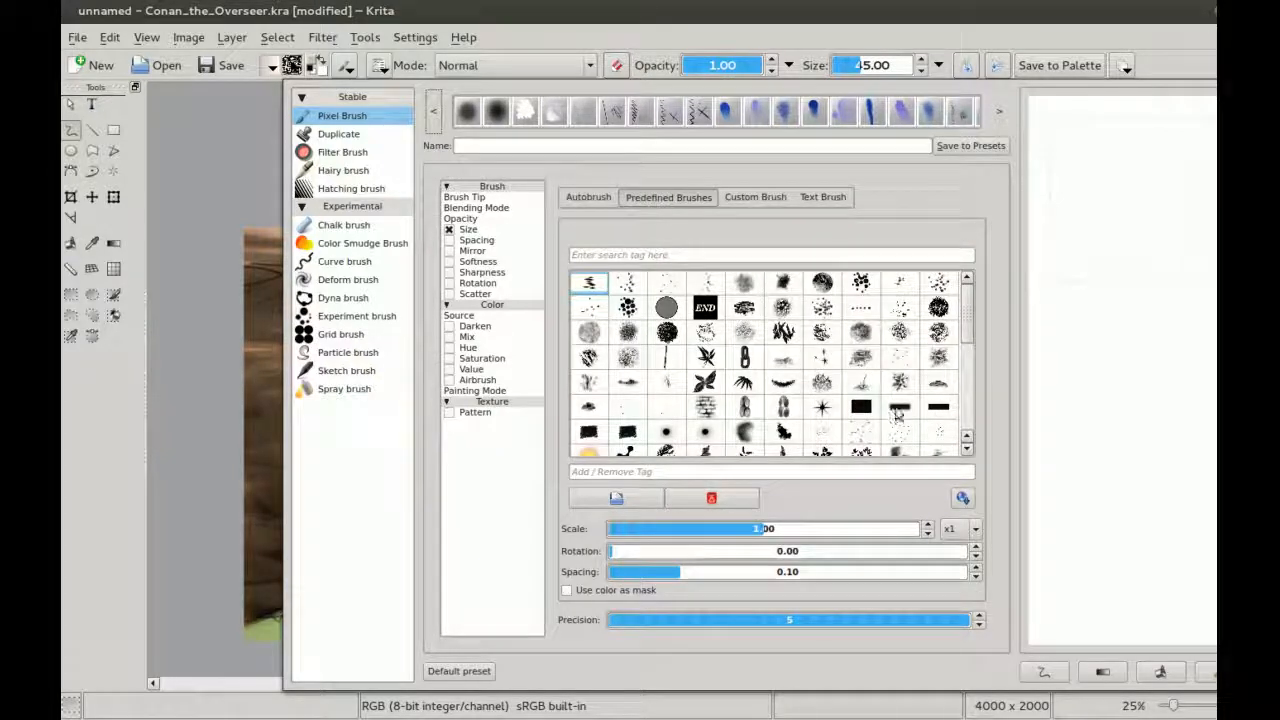
pyautogui.click(899, 409)
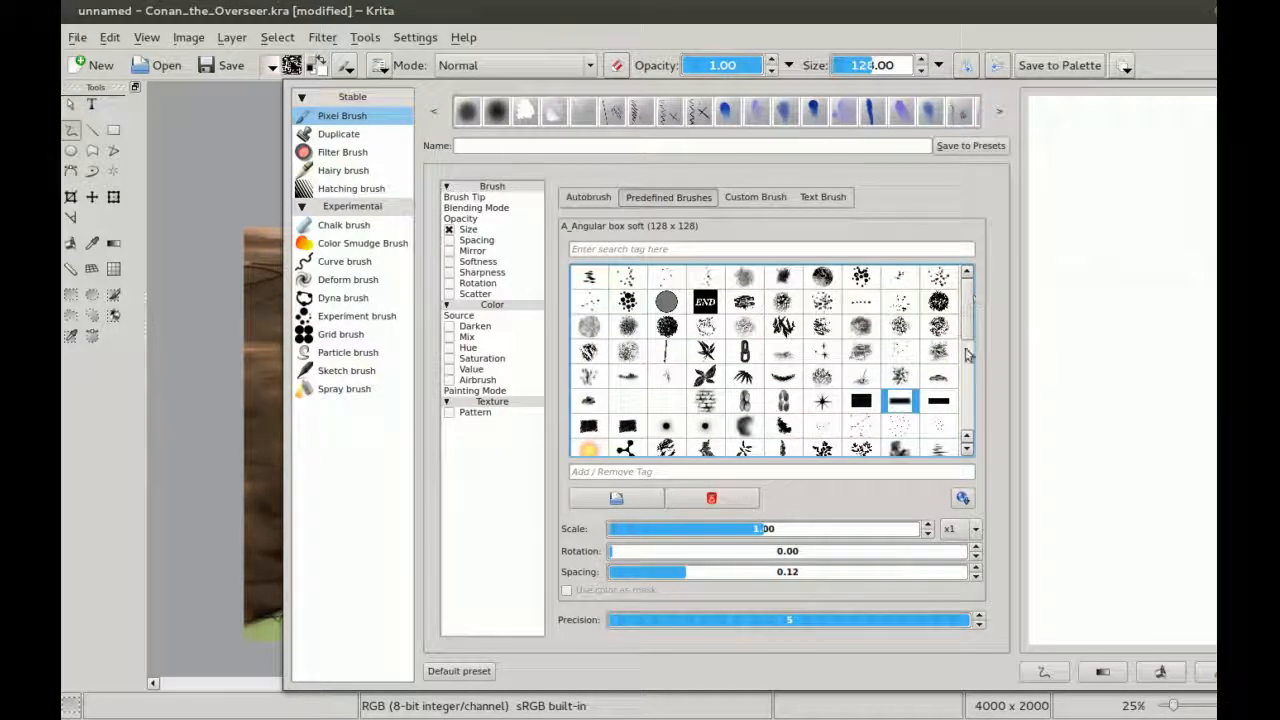
pyautogui.moveTo(968, 312)
pyautogui.mouseDown()
pyautogui.moveTo(968, 403)
pyautogui.moveTo(968, 326)
pyautogui.mouseUp()
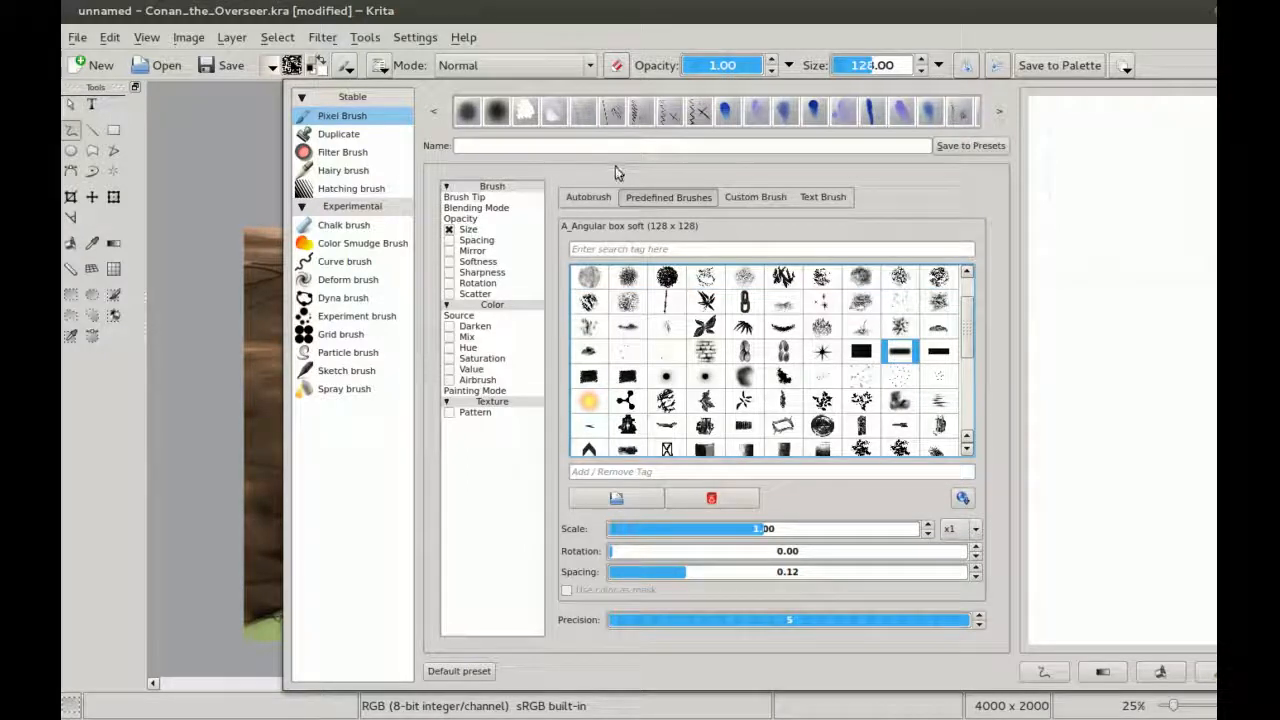
pyautogui.click(345, 67)
# Step: Enlarge the angular box brush to size 245.76 and try it with strokes across the upper sky on Layer 6
pyautogui.moveTo(538, 292)
pyautogui.mouseDown()
pyautogui.moveTo(315, 268)
pyautogui.moveTo(436, 284)
pyautogui.moveTo(310, 280)
pyautogui.moveTo(352, 264)
pyautogui.moveTo(498, 290)
pyautogui.mouseUp()
pyautogui.press('[')
pyautogui.press(']')
pyautogui.press(']')
pyautogui.press(']')
pyautogui.press(']')
pyautogui.moveTo(390, 284); pyautogui.dragTo(530, 280)
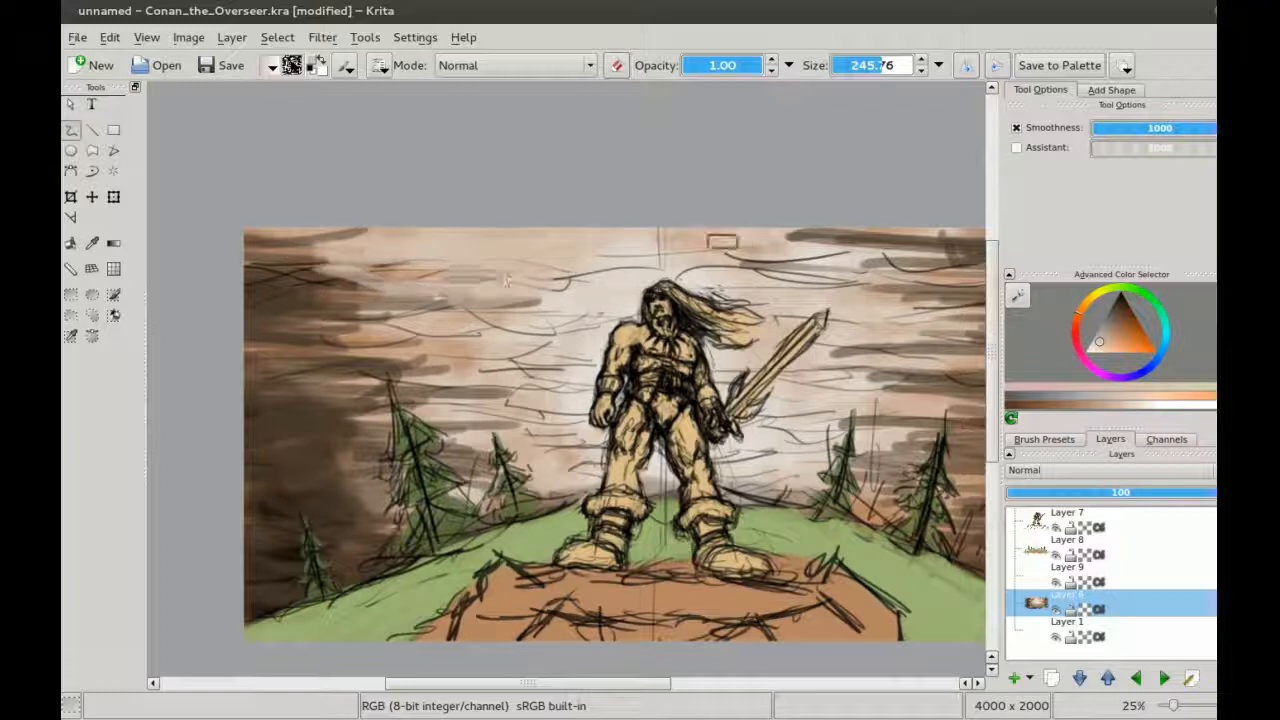
pyautogui.moveTo(806, 240)
pyautogui.mouseDown()
pyautogui.moveTo(634, 235)
pyautogui.moveTo(795, 259)
pyautogui.mouseUp()
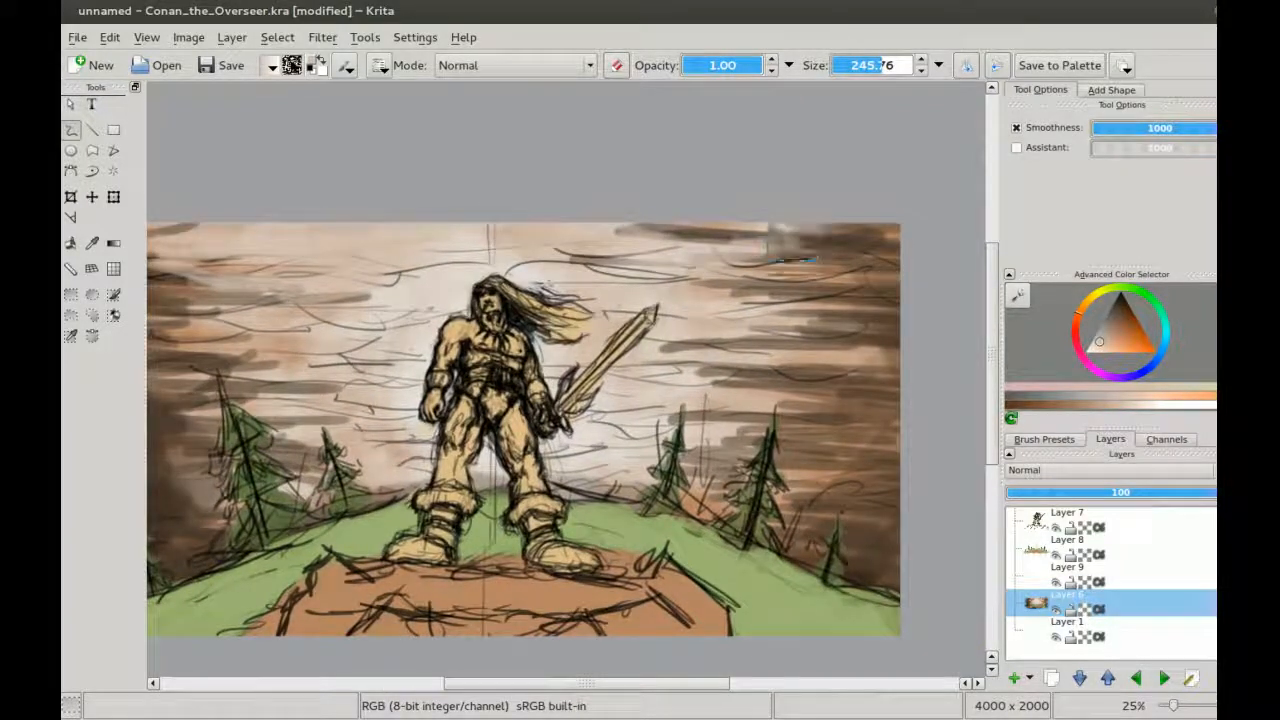
# Step: Try the predefined A-4 Pin brush tip at its default size on the upper sky
pyautogui.click(344, 67)
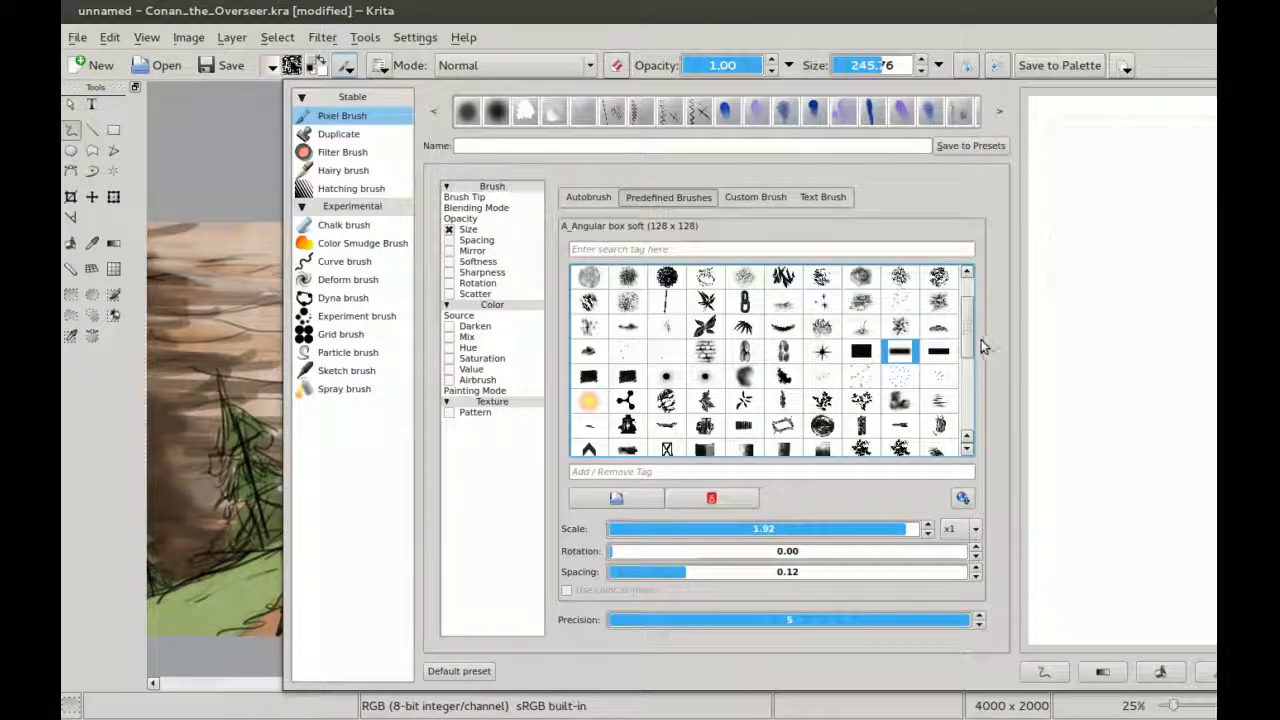
pyautogui.scroll(-1, 968, 348)
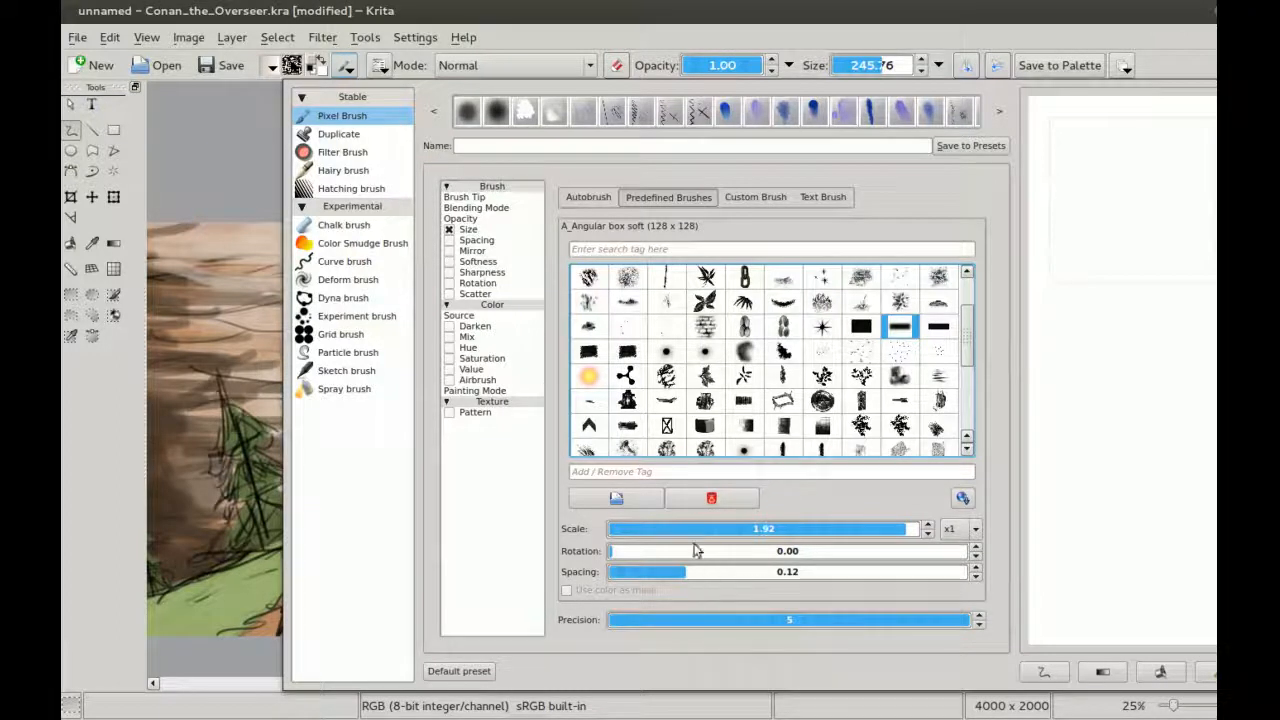
pyautogui.moveTo(968, 330); pyautogui.dragTo(968, 388)
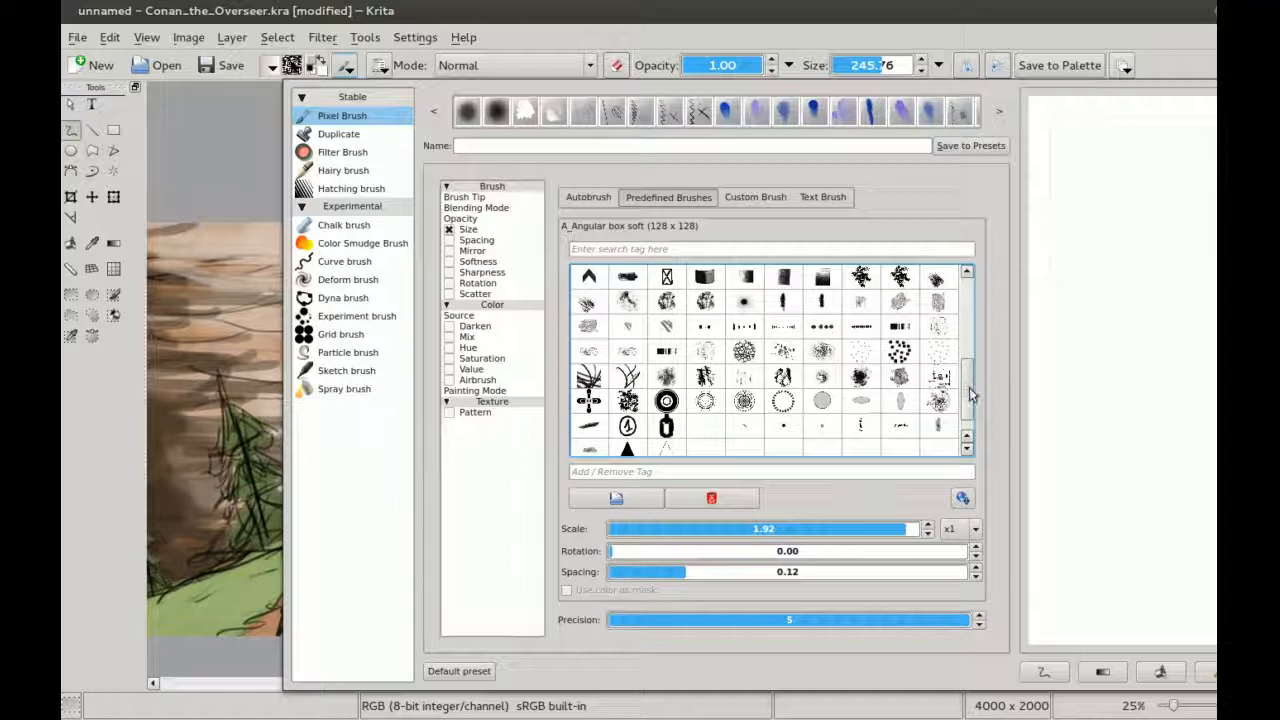
pyautogui.moveTo(968, 398); pyautogui.dragTo(968, 323)
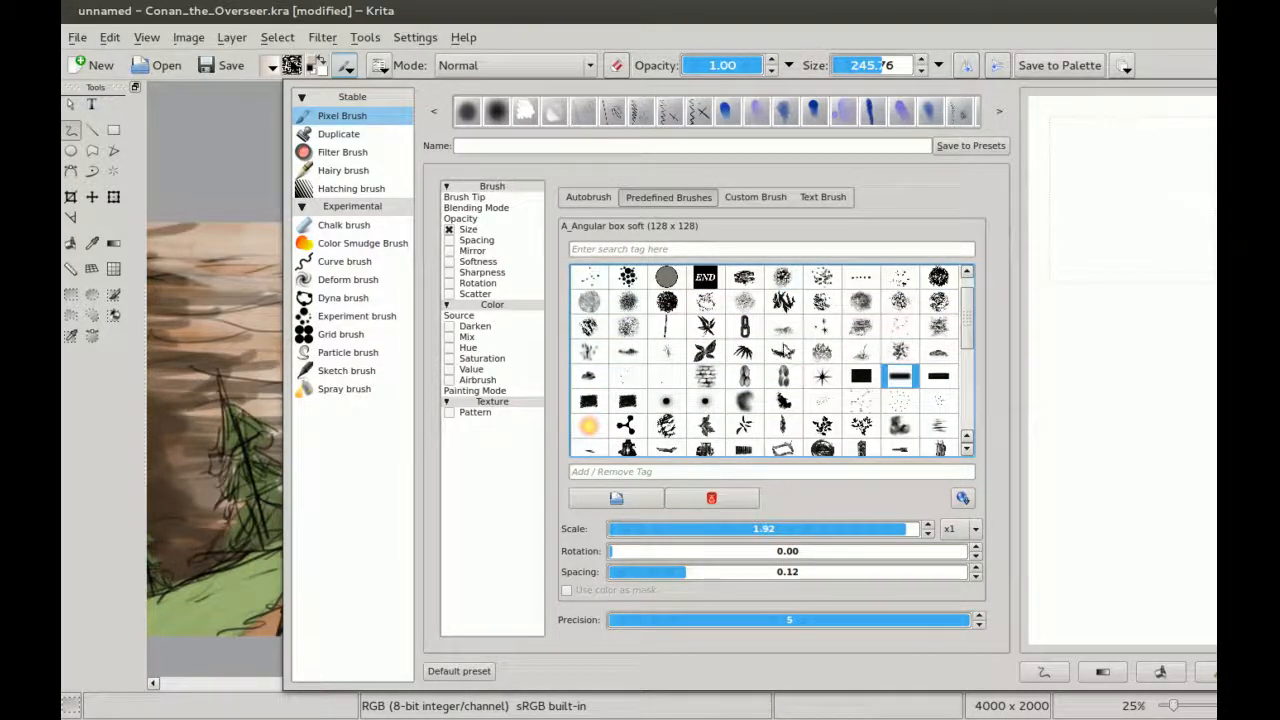
pyautogui.click(783, 352)
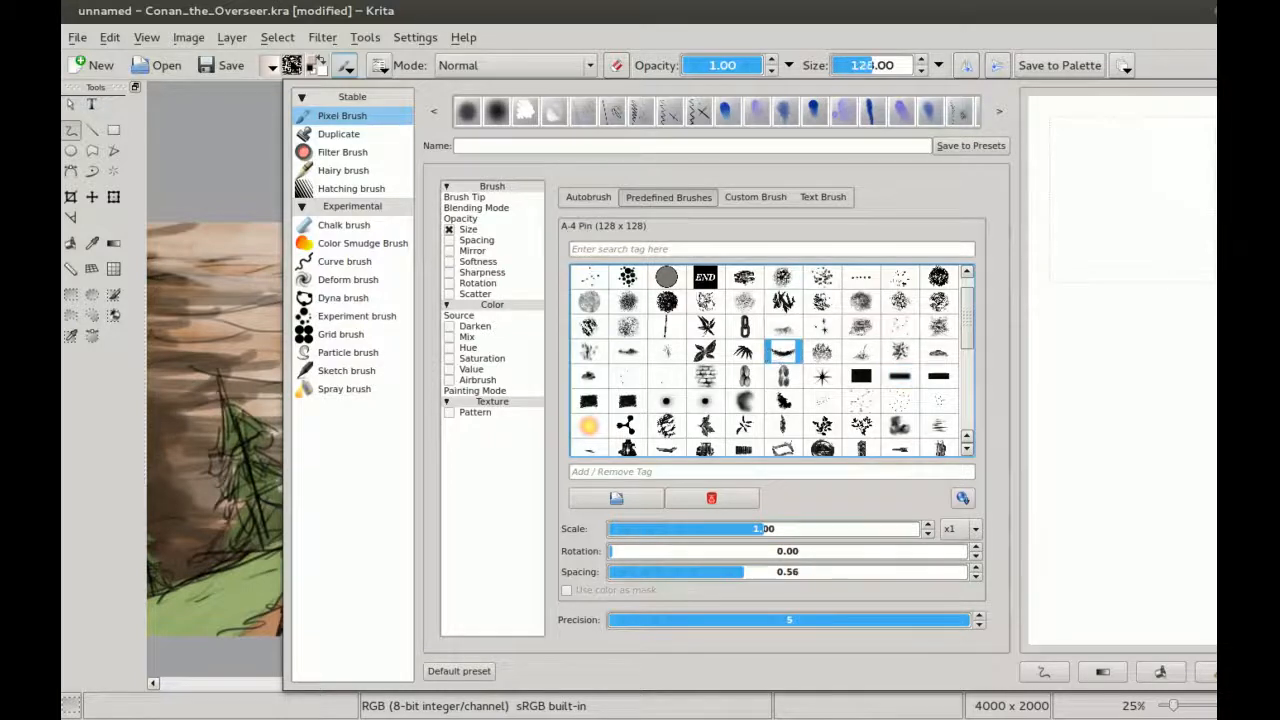
pyautogui.click(347, 67)
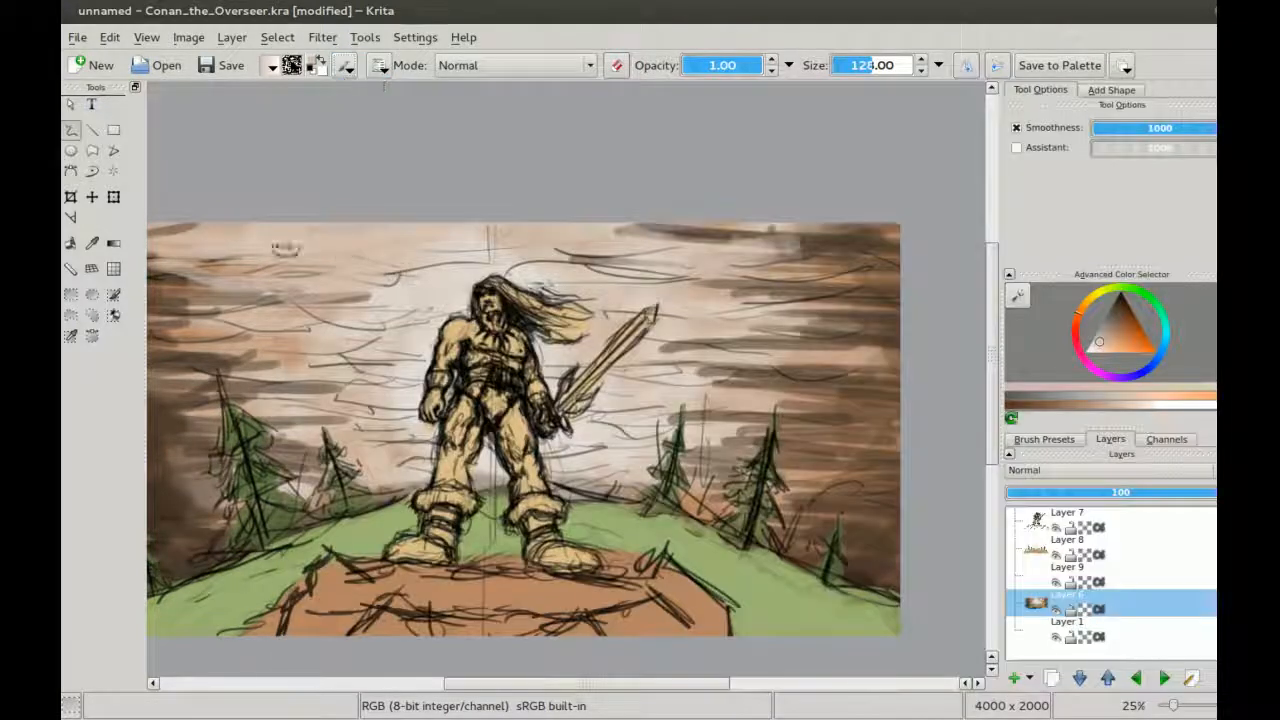
pyautogui.moveTo(226, 261); pyautogui.dragTo(418, 234)
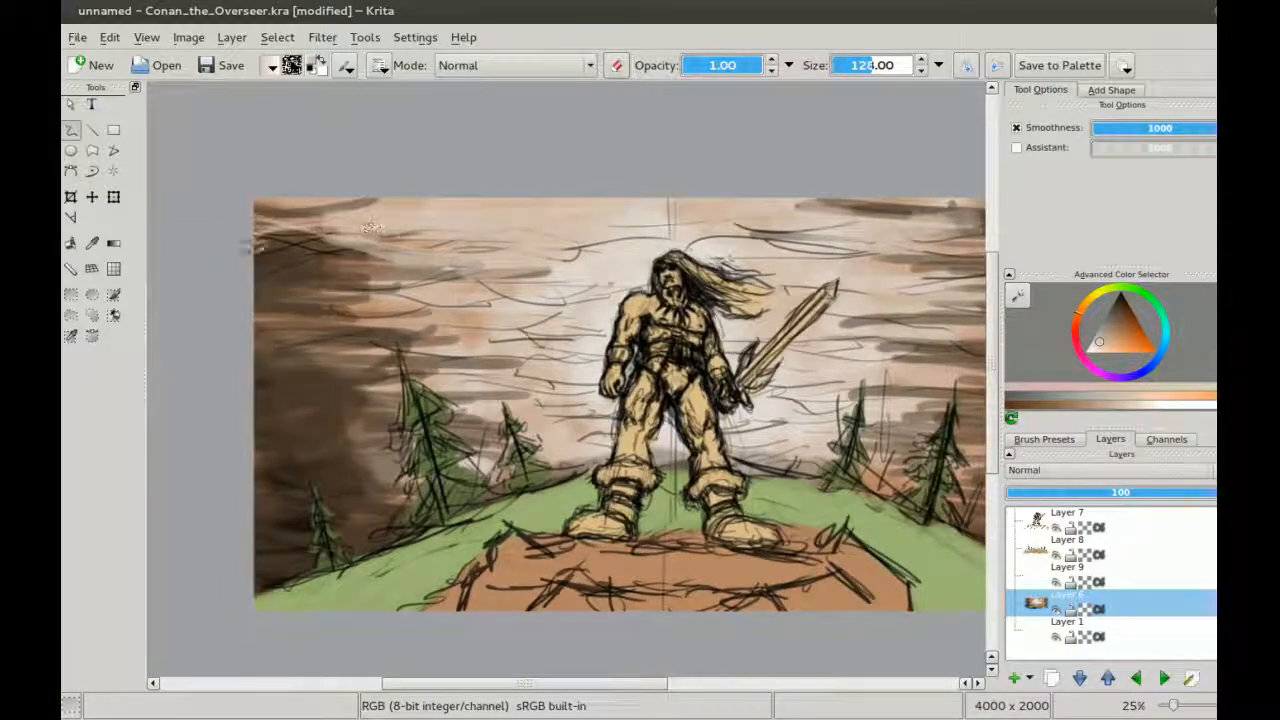
# Step: Switch the brush tip back to A_Angular box soft
pyautogui.click(346, 66)
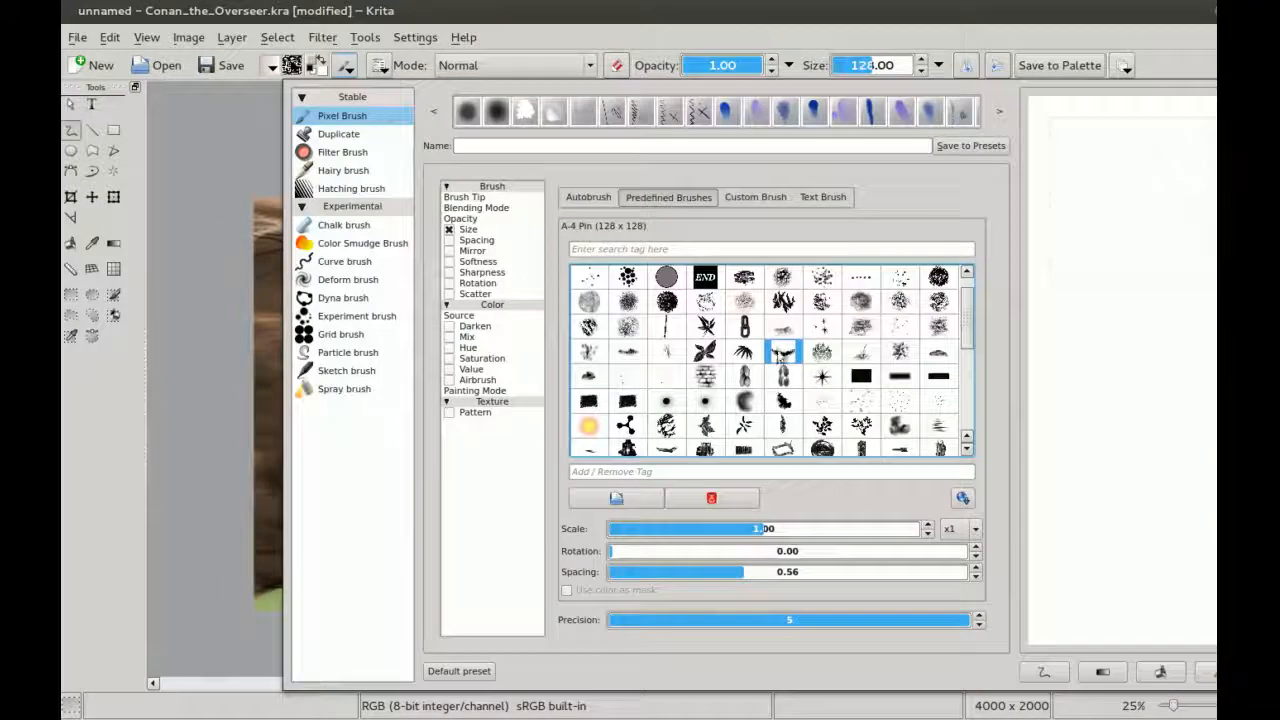
pyautogui.scroll(-1, 966, 335)
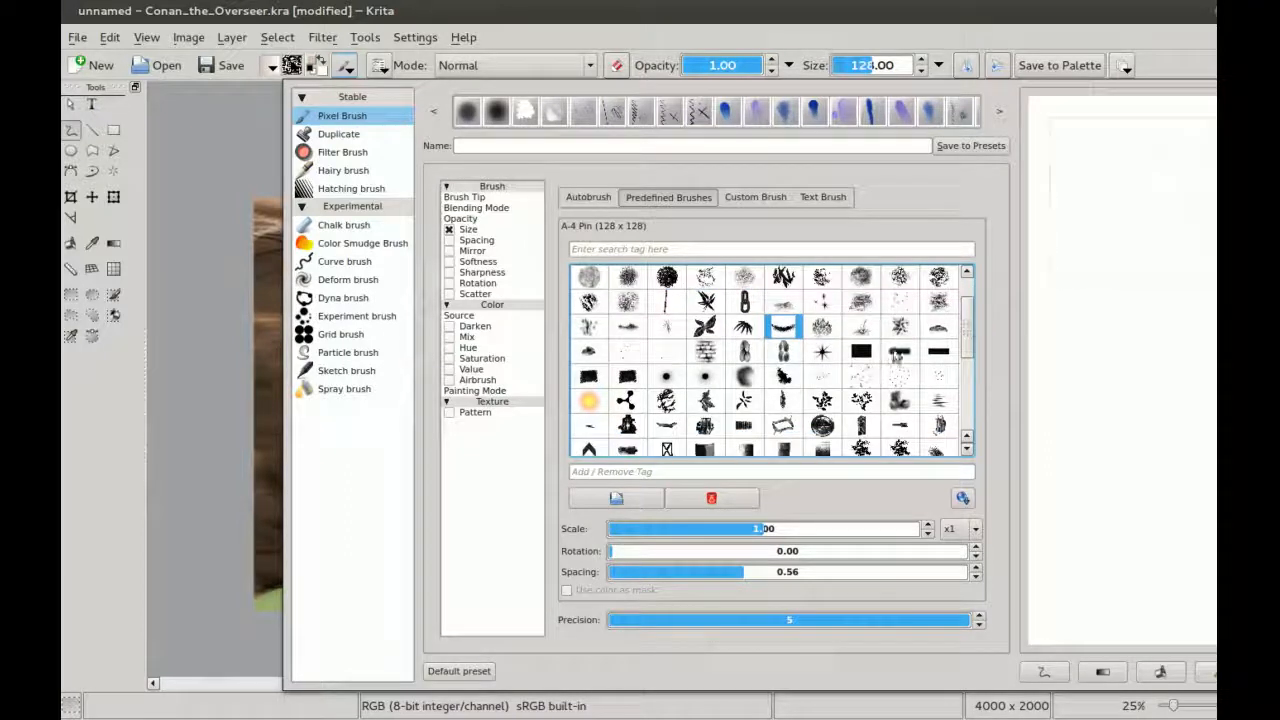
pyautogui.click(899, 354)
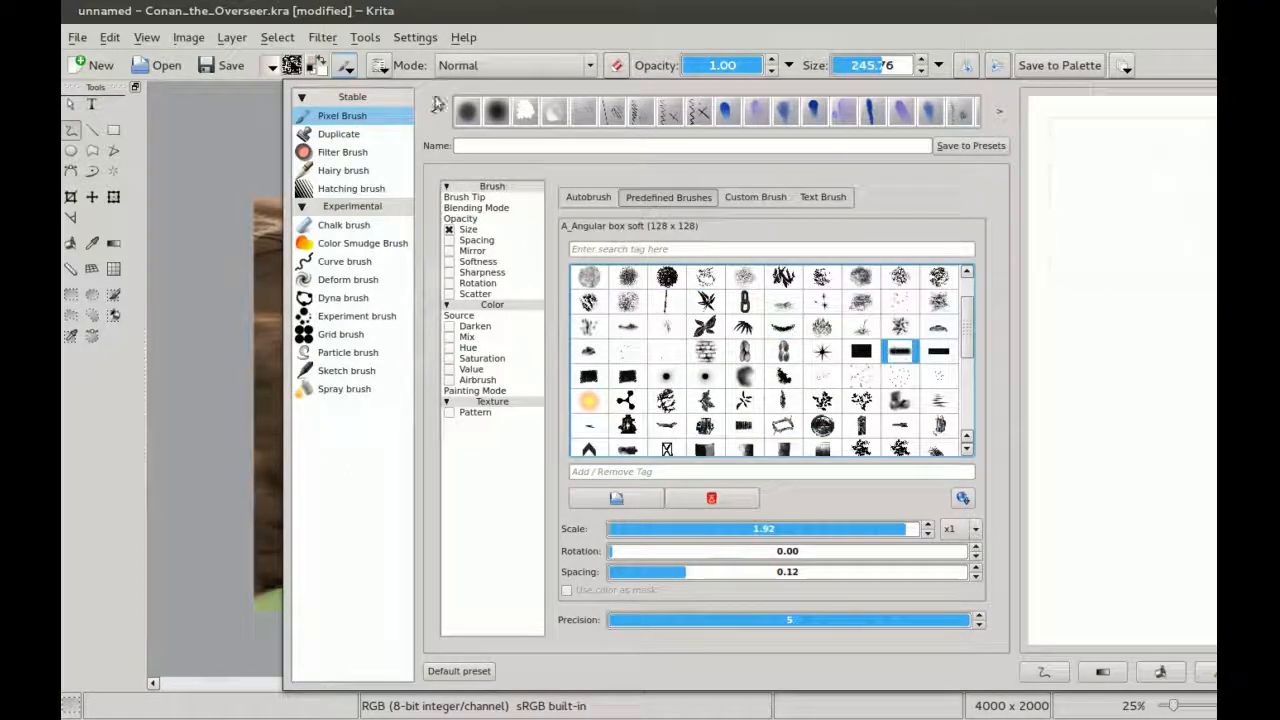
pyautogui.click(342, 66)
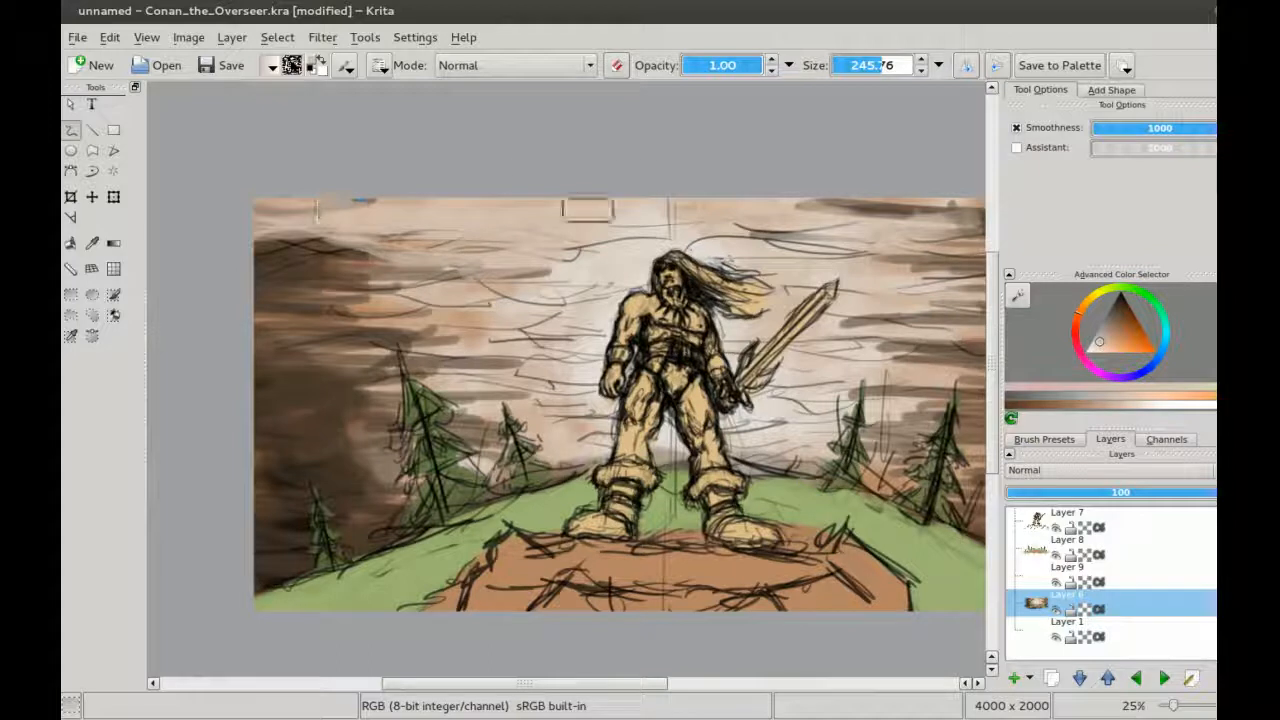
# Step: Sample the dark brown of the sky's left side, reduce the brush to size 122.88 and paint dark cloud bands along the upper sky
pyautogui.press('p')
pyautogui.click(298, 266)
pyautogui.press('b')
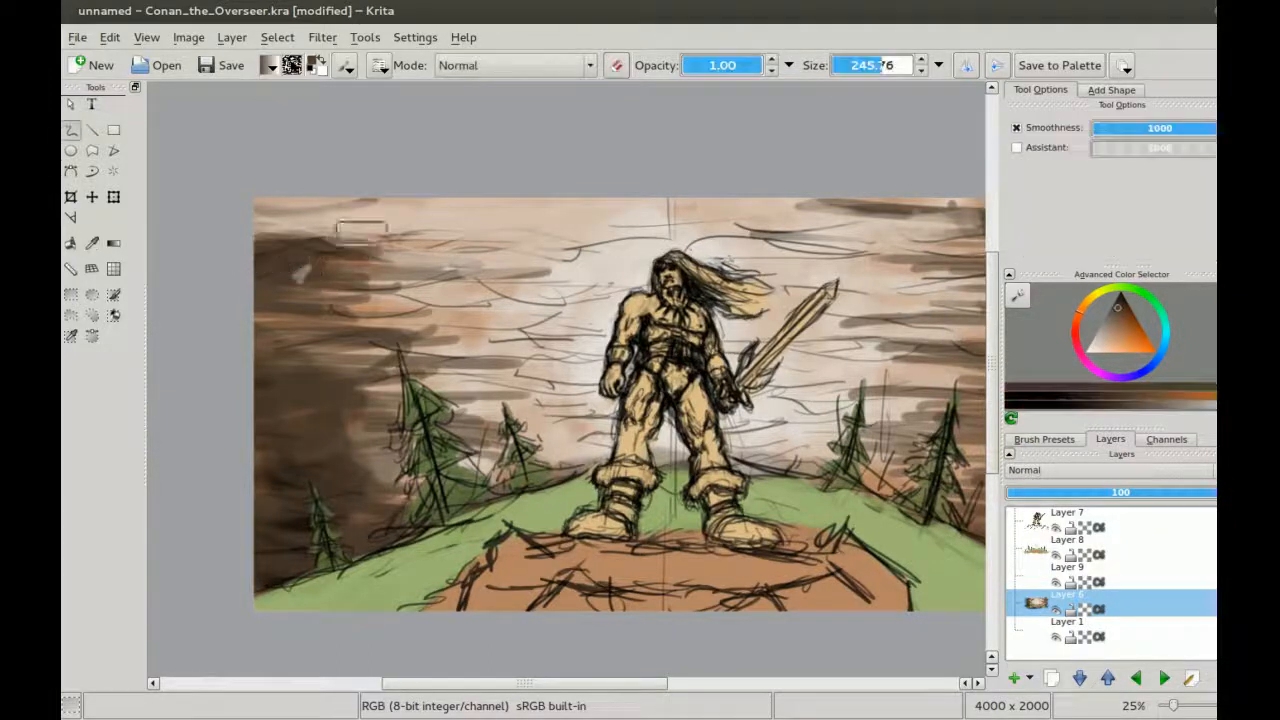
pyautogui.press('[')
pyautogui.press('[')
pyautogui.moveTo(567, 296); pyautogui.dragTo(527, 303)
pyautogui.press('-')
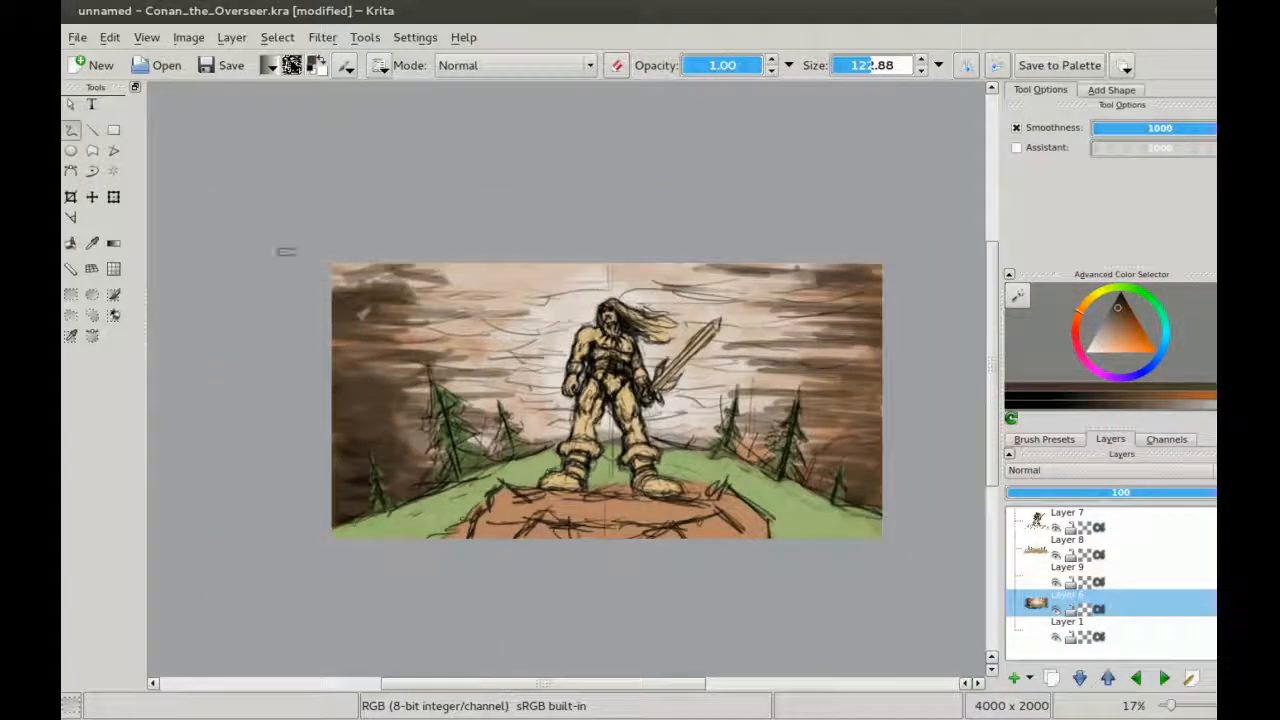
pyautogui.moveTo(408, 284)
pyautogui.mouseDown()
pyautogui.moveTo(526, 293)
pyautogui.moveTo(558, 270)
pyautogui.moveTo(726, 286)
pyautogui.mouseUp()
pyautogui.moveTo(636, 286)
pyautogui.mouseDown()
pyautogui.moveTo(712, 270)
pyautogui.moveTo(748, 288)
pyautogui.mouseUp()
# Step: Mirror the view and paint further dark brown cloud bands over the upper and middle sky on both sides of the warrior
pyautogui.press('m')
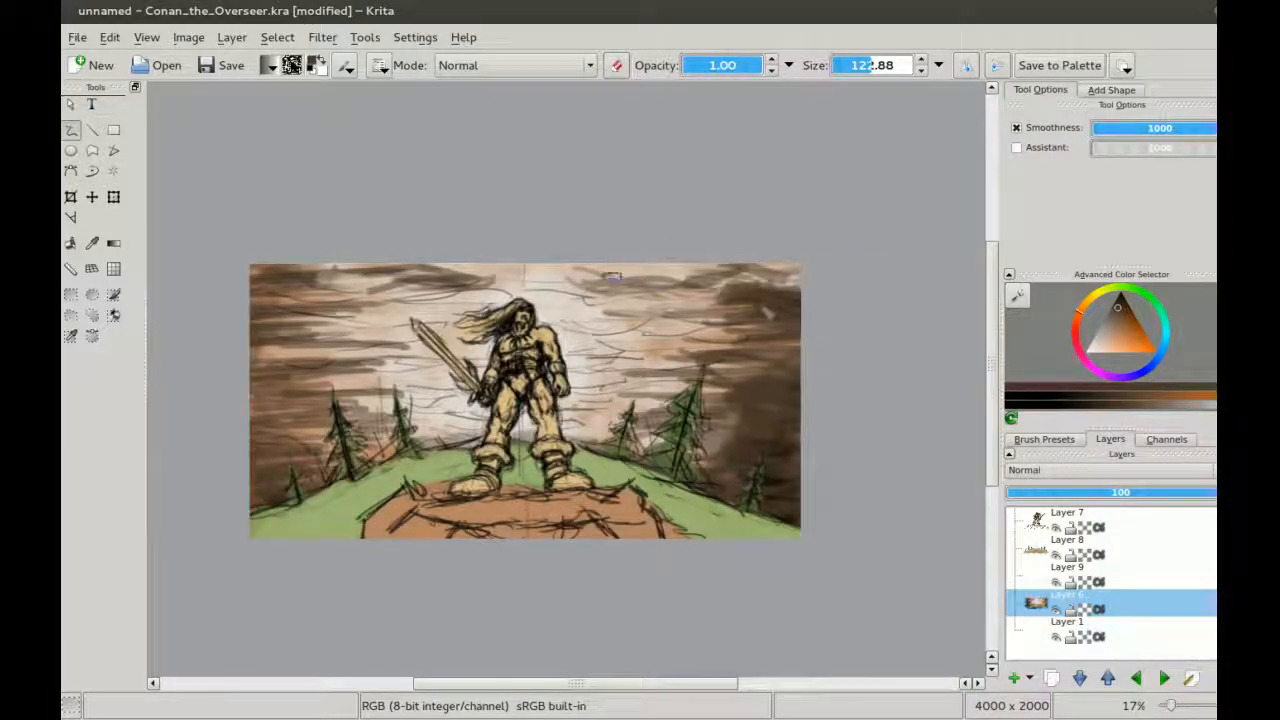
pyautogui.moveTo(568, 285); pyautogui.dragTo(682, 287)
pyautogui.moveTo(476, 274); pyautogui.dragTo(512, 269)
pyautogui.moveTo(414, 281)
pyautogui.mouseDown()
pyautogui.moveTo(722, 282)
pyautogui.moveTo(765, 322)
pyautogui.mouseUp()
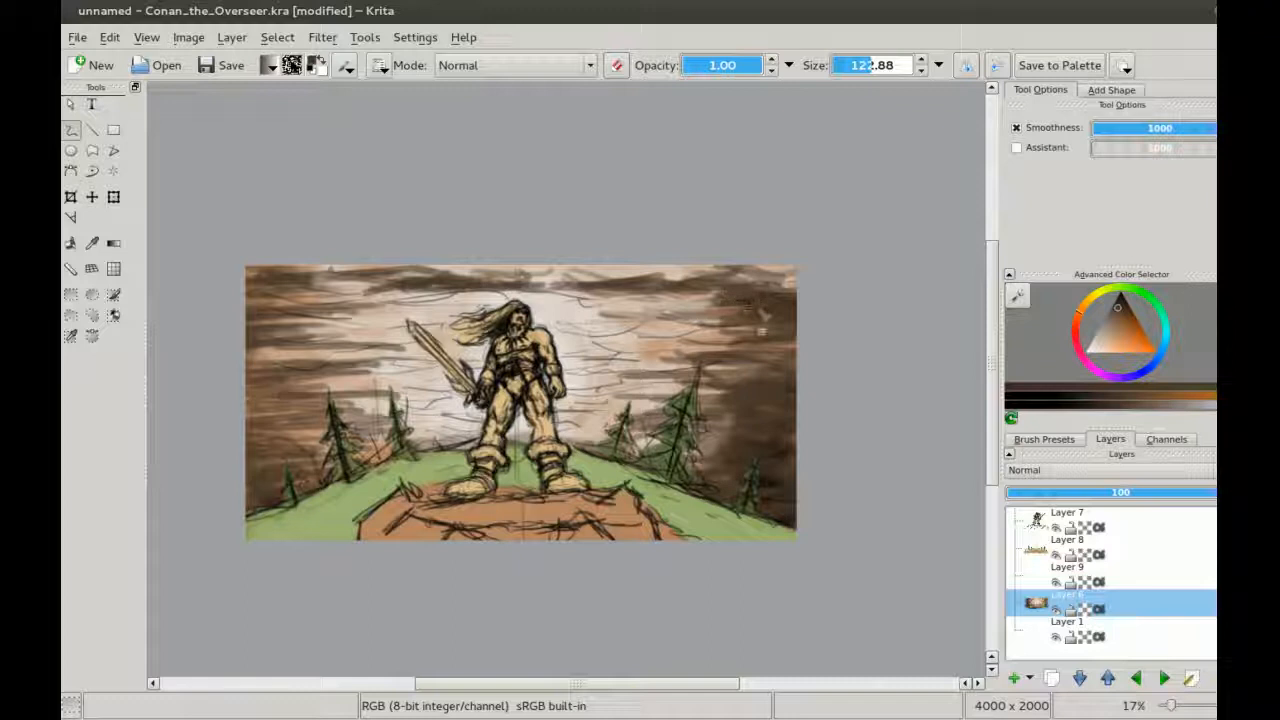
pyautogui.moveTo(268, 326)
pyautogui.mouseDown()
pyautogui.moveTo(434, 308)
pyautogui.moveTo(550, 332)
pyautogui.moveTo(680, 326)
pyautogui.moveTo(545, 304)
pyautogui.moveTo(710, 316)
pyautogui.moveTo(626, 352)
pyautogui.moveTo(728, 374)
pyautogui.mouseUp()
pyautogui.moveTo(388, 360)
pyautogui.mouseDown()
pyautogui.moveTo(260, 373)
pyautogui.moveTo(440, 386)
pyautogui.moveTo(295, 378)
pyautogui.mouseUp()
pyautogui.moveTo(372, 410)
pyautogui.mouseDown()
pyautogui.moveTo(430, 426)
pyautogui.moveTo(487, 419)
pyautogui.mouseUp()
# Step: Reduce the brush to size 40.96 and add thin dark cloud streaks low in the sky beside the warrior
pyautogui.press('[')
pyautogui.press('[')
pyautogui.moveTo(394, 410)
pyautogui.mouseDown()
pyautogui.moveTo(460, 428)
pyautogui.moveTo(410, 418)
pyautogui.moveTo(427, 405)
pyautogui.mouseUp()
pyautogui.press('[')
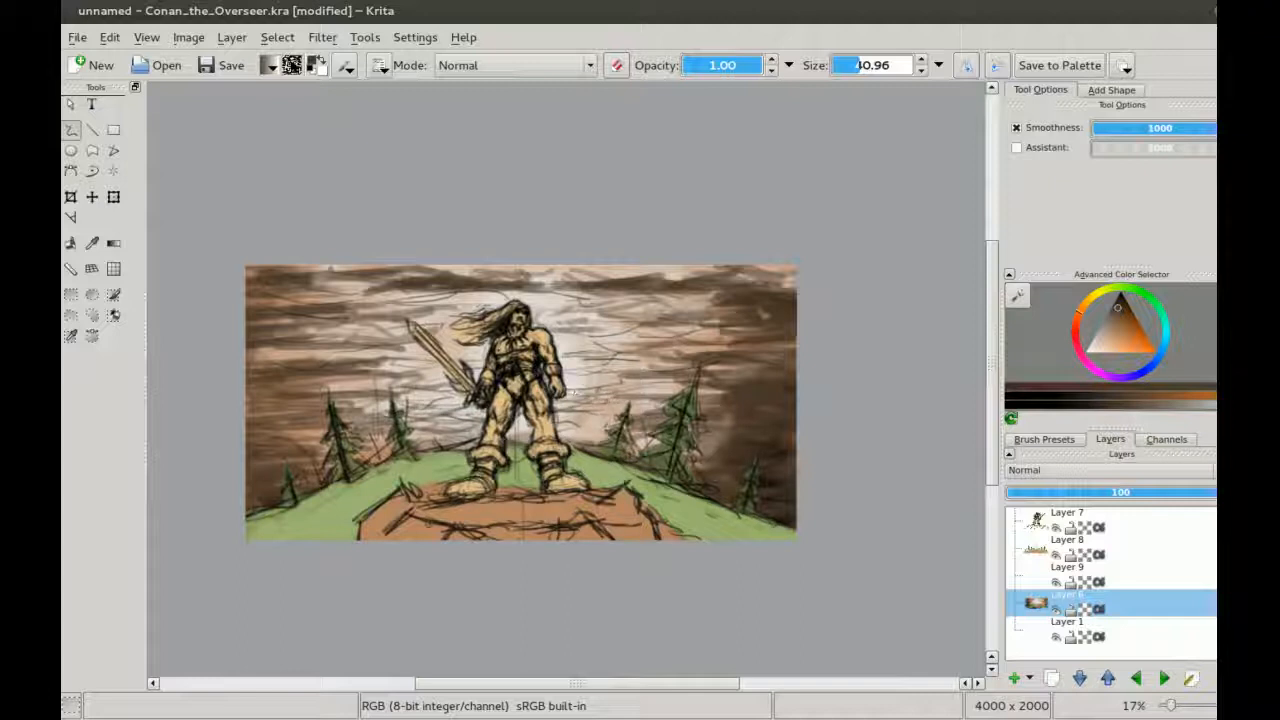
pyautogui.moveTo(646, 384); pyautogui.dragTo(576, 386)
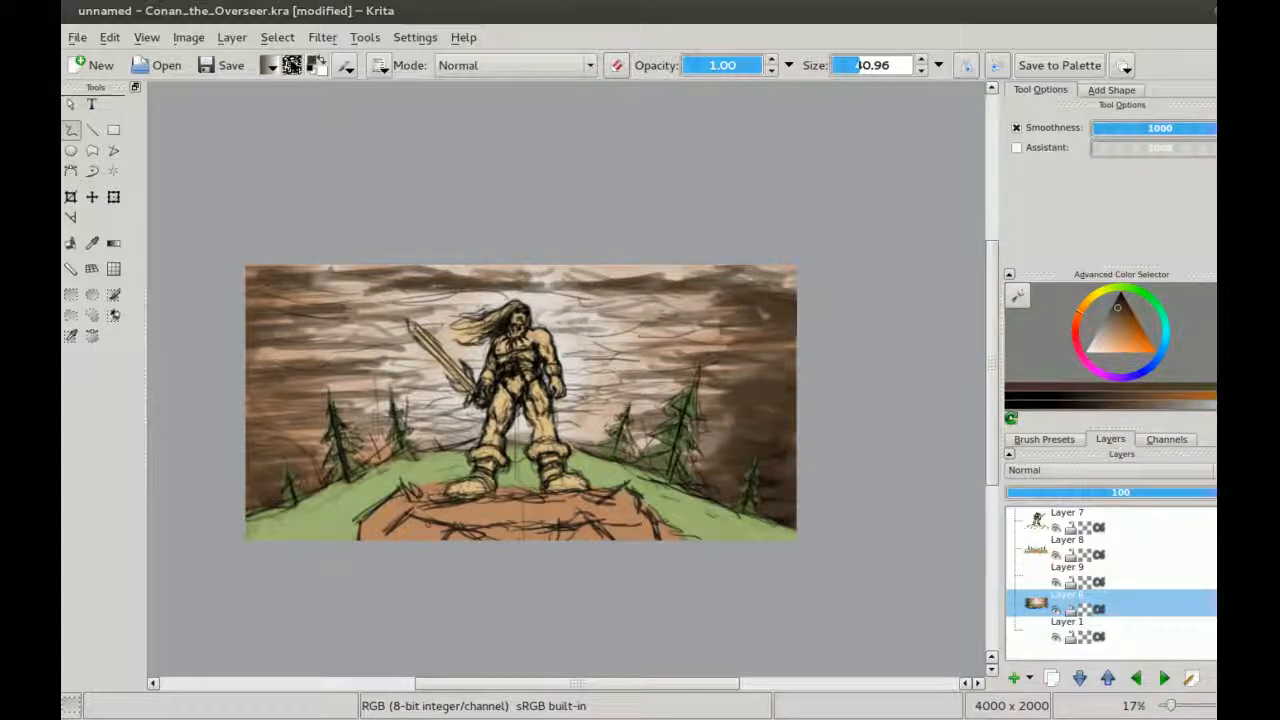
# Step: Mirror the view back and paint thin brown cloud streaks around the warrior's legs and towards the trees
pyautogui.press('m')
pyautogui.moveTo(574, 396); pyautogui.dragTo(514, 398)
pyautogui.moveTo(538, 408)
pyautogui.mouseDown()
pyautogui.moveTo(484, 410)
pyautogui.moveTo(536, 412)
pyautogui.moveTo(512, 414)
pyautogui.moveTo(524, 432)
pyautogui.moveTo(534, 418)
pyautogui.mouseUp()
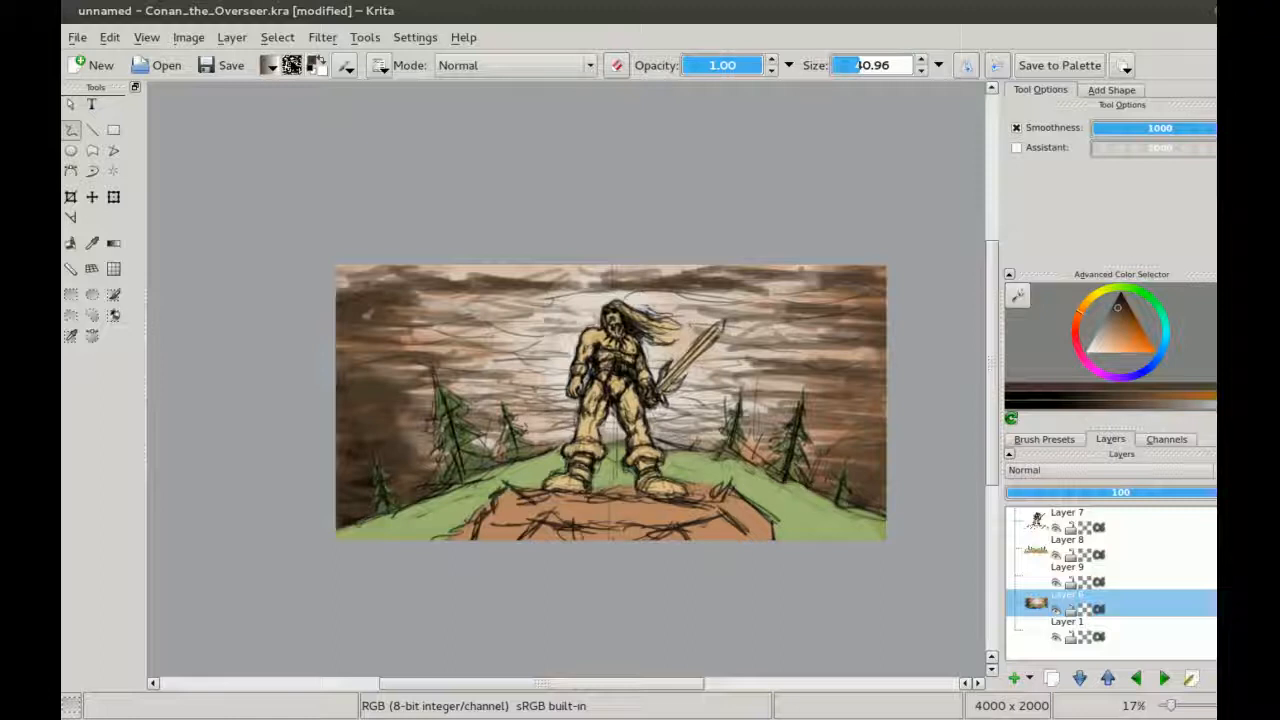
pyautogui.moveTo(702, 419); pyautogui.dragTo(642, 420)
pyautogui.moveTo(724, 413)
pyautogui.mouseDown()
pyautogui.moveTo(640, 410)
pyautogui.moveTo(522, 436)
pyautogui.mouseUp()
pyautogui.moveTo(550, 364)
pyautogui.mouseDown()
pyautogui.moveTo(450, 364)
pyautogui.moveTo(420, 347)
pyautogui.mouseUp()
# Step: Enlarge the brush to size 76.80 and paint cloud streaks beside the warrior's shoulders and behind the sword
pyautogui.press(']')
pyautogui.press(']')
pyautogui.press(']')
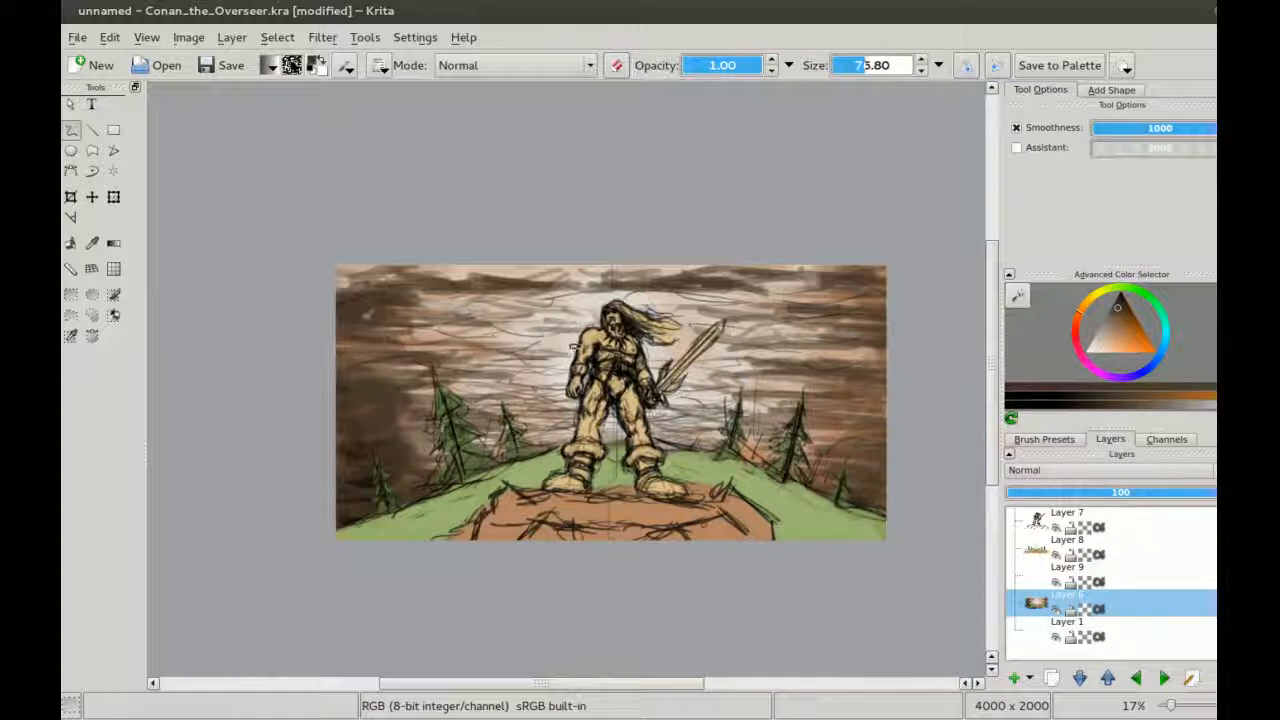
pyautogui.moveTo(576, 332); pyautogui.dragTo(486, 332)
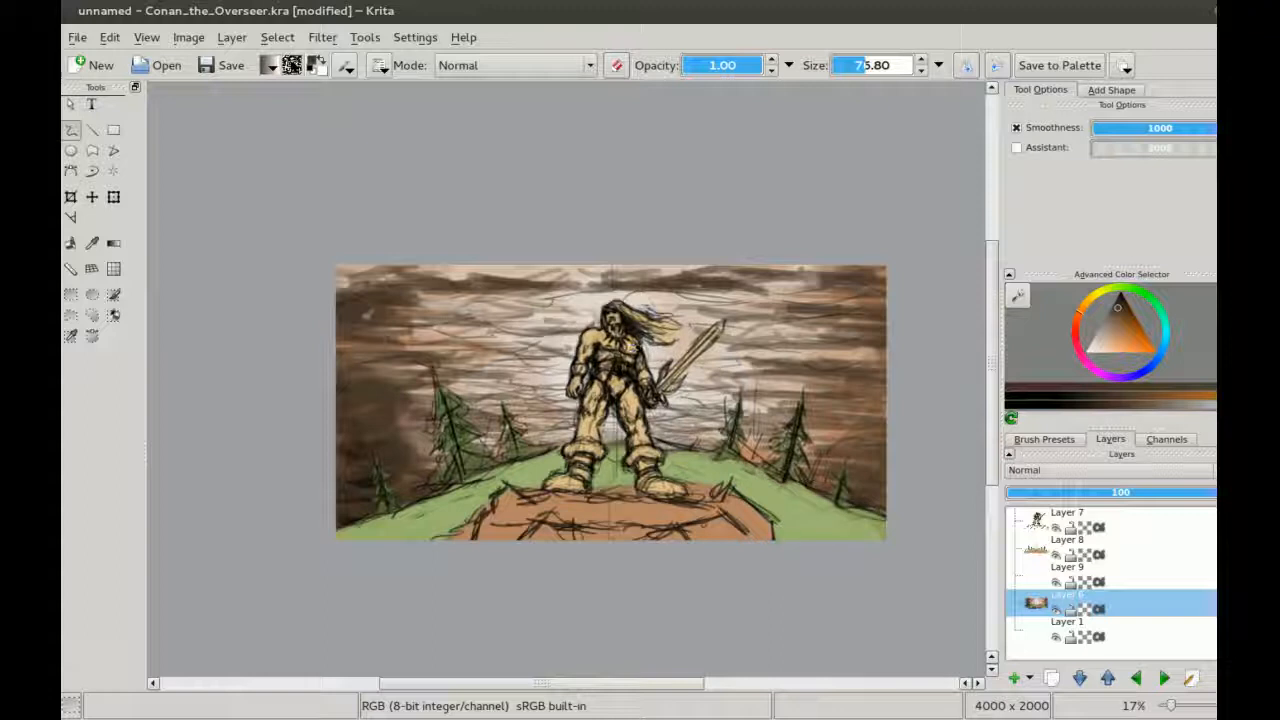
pyautogui.moveTo(674, 330)
pyautogui.mouseDown()
pyautogui.moveTo(750, 327)
pyautogui.moveTo(692, 292)
pyautogui.moveTo(640, 326)
pyautogui.mouseUp()
pyautogui.moveTo(760, 330)
pyautogui.mouseDown()
pyautogui.moveTo(700, 336)
pyautogui.moveTo(650, 372)
pyautogui.mouseUp()
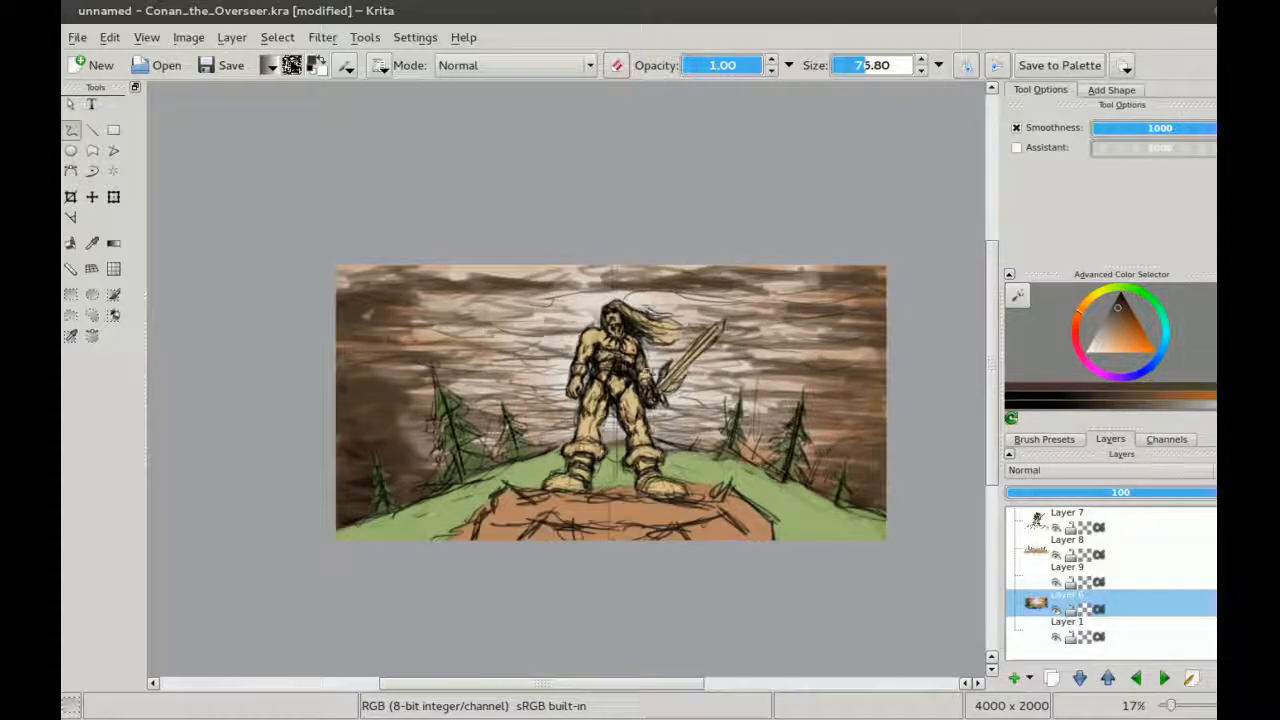
# Step: Paint brown cloud streaks across the lower sky between the warrior and the trees on both sides
pyautogui.moveTo(770, 386); pyautogui.dragTo(684, 389)
pyautogui.moveTo(546, 392); pyautogui.dragTo(452, 388)
pyautogui.moveTo(580, 402); pyautogui.dragTo(498, 411)
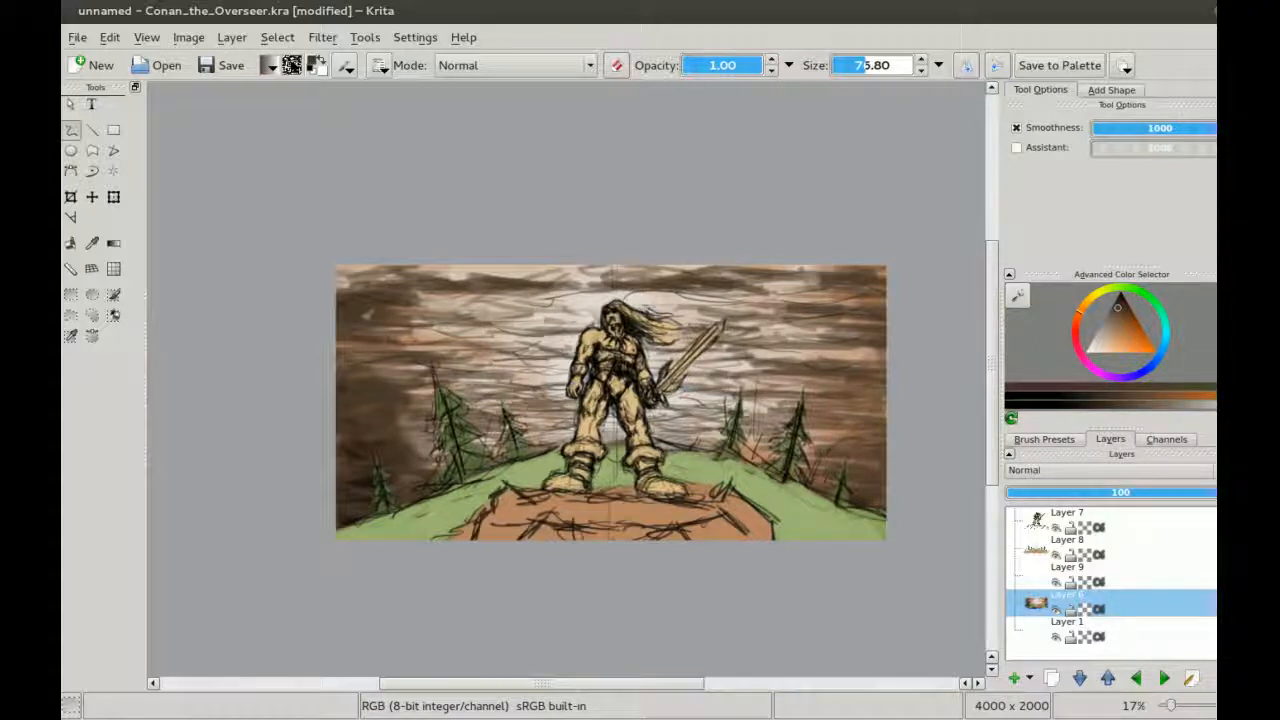
pyautogui.moveTo(763, 419)
pyautogui.mouseDown()
pyautogui.moveTo(856, 431)
pyautogui.moveTo(836, 448)
pyautogui.moveTo(740, 446)
pyautogui.mouseUp()
pyautogui.moveTo(441, 391)
pyautogui.mouseDown()
pyautogui.moveTo(598, 425)
pyautogui.moveTo(507, 437)
pyautogui.mouseUp()
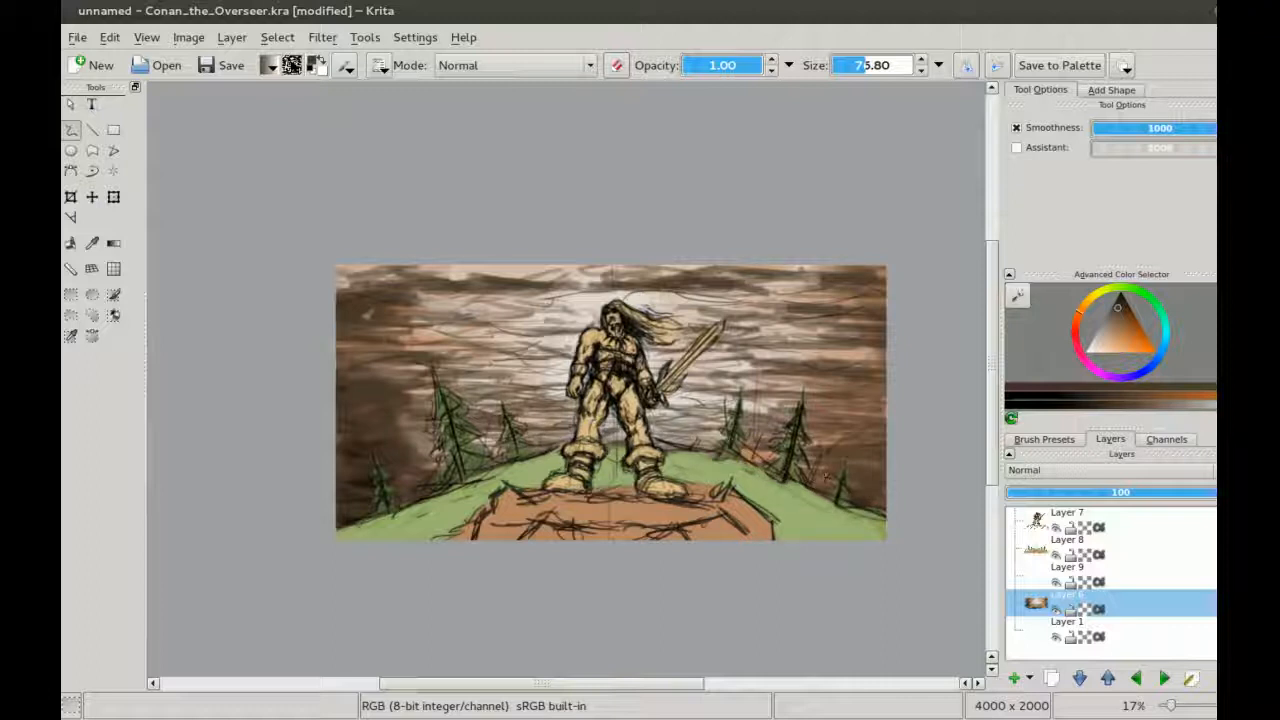
# Step: Choose a pale yellow and try strokes in the sky around the warrior's head, undoing the last one
pyautogui.click(1126, 336)
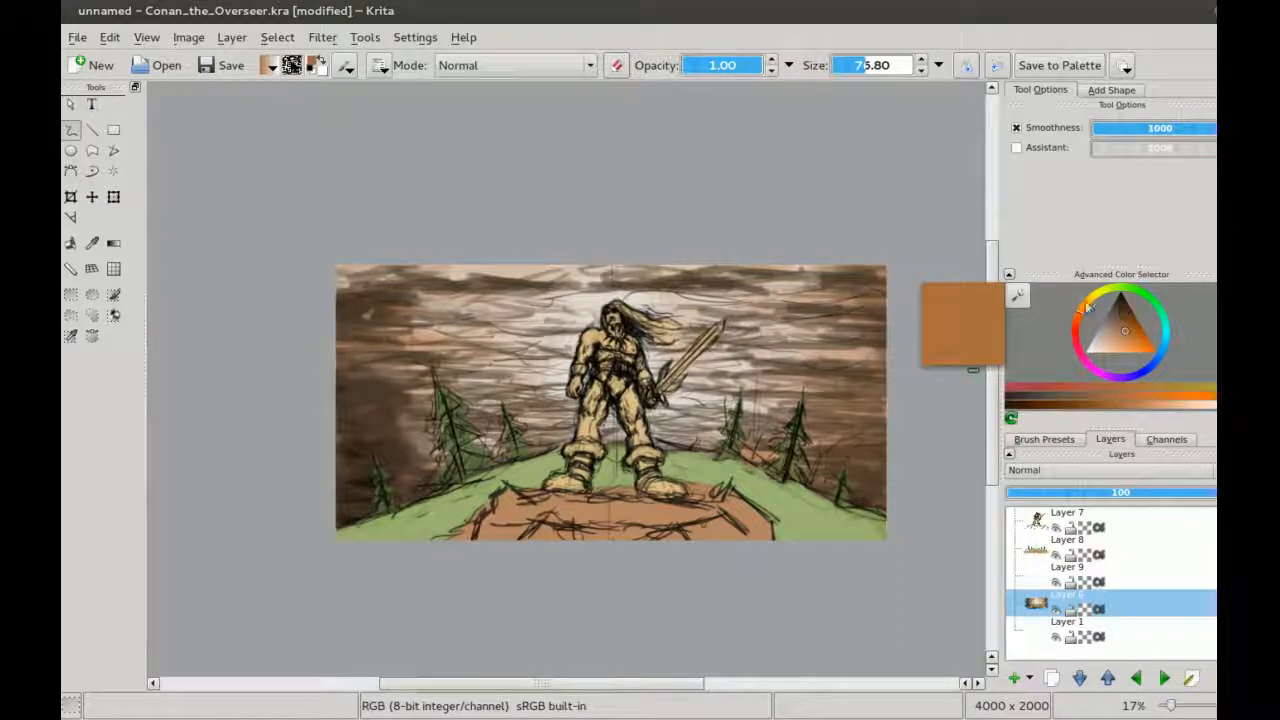
pyautogui.moveTo(1094, 306); pyautogui.dragTo(1097, 300)
pyautogui.moveTo(1130, 342); pyautogui.dragTo(1127, 344)
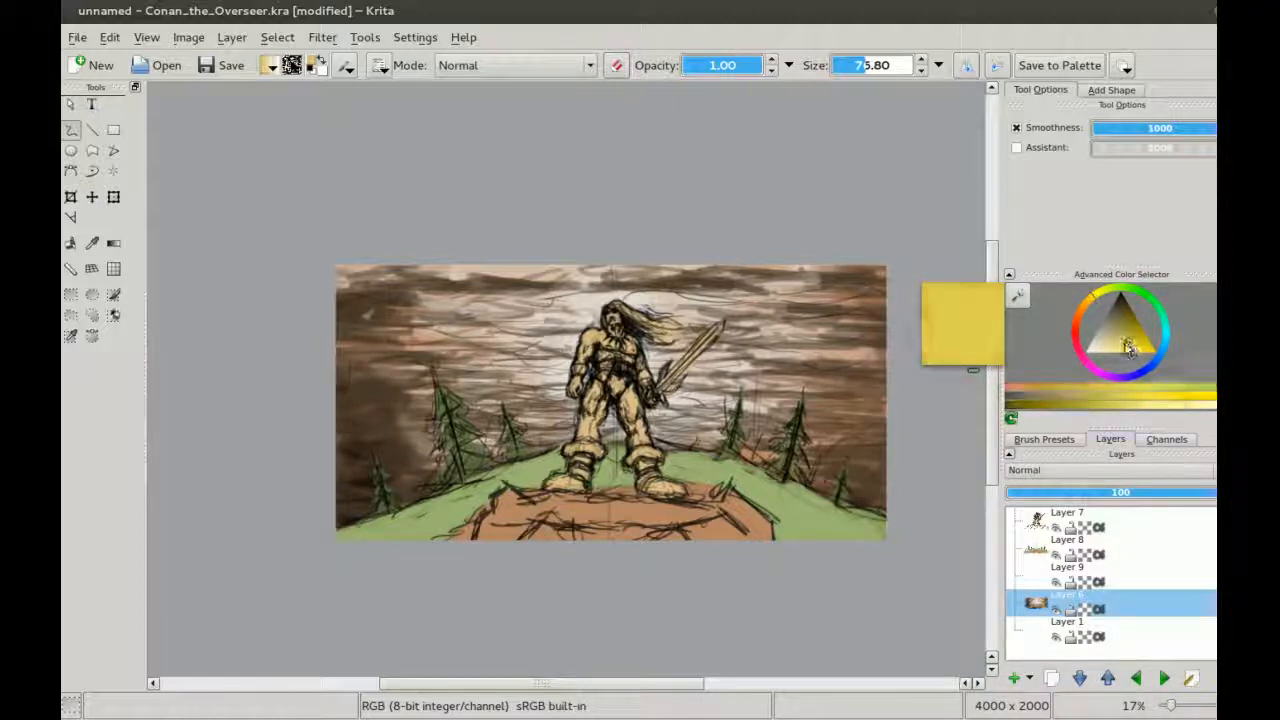
pyautogui.click(1114, 348)
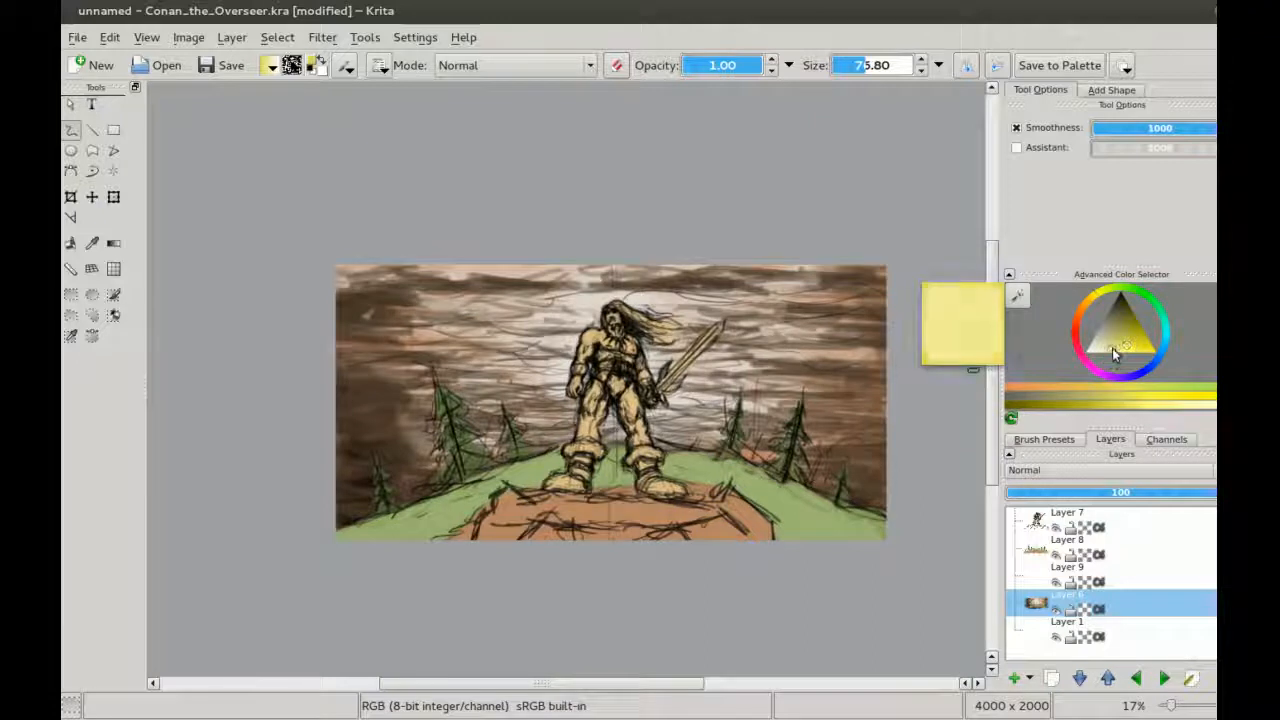
pyautogui.moveTo(666, 304); pyautogui.dragTo(688, 332)
pyautogui.moveTo(590, 304)
pyautogui.mouseDown()
pyautogui.moveTo(520, 314)
pyautogui.moveTo(584, 320)
pyautogui.mouseUp()
pyautogui.hotkey('ctrl', 'z')
# Step: Lower the brush opacity to 0.50, enlarge it to size 427.52 and glaze the cloud bands on both sides with yellow
pyautogui.click(724, 65)
pyautogui.keyDown('shift'); pyautogui.moveTo(552, 318); pyautogui.dragTo(640, 308); pyautogui.keyUp('shift')
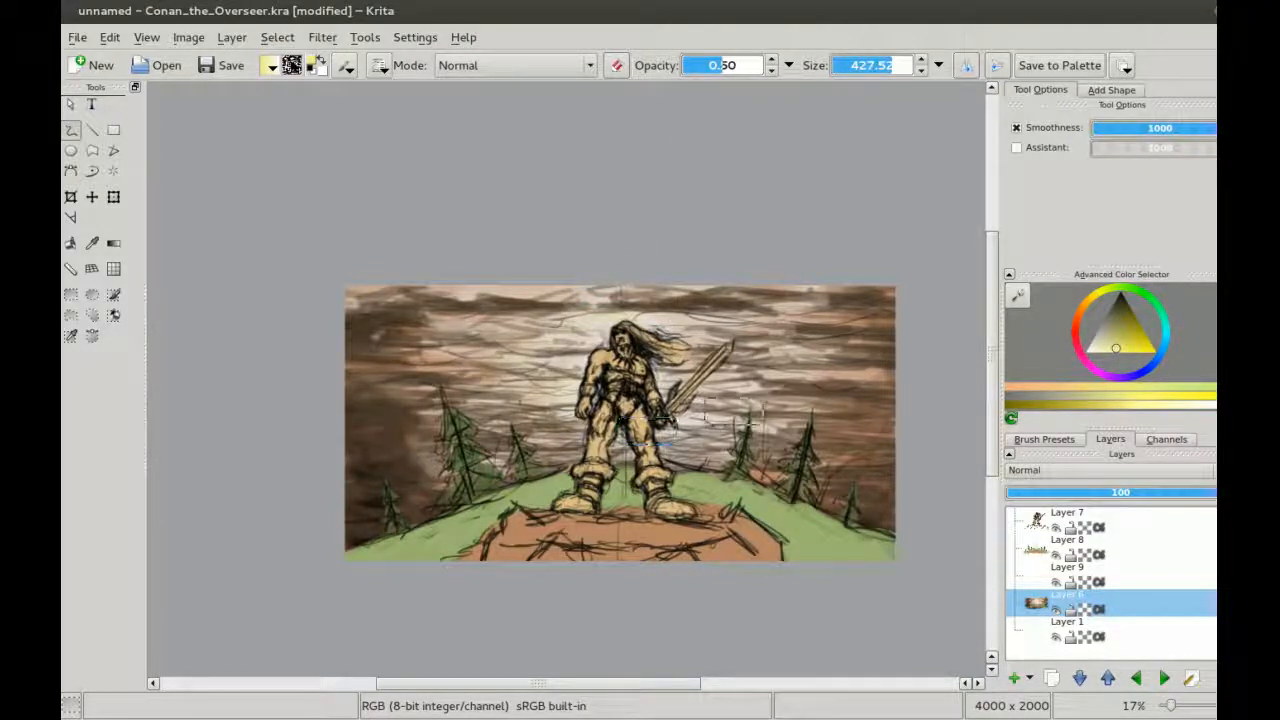
pyautogui.moveTo(770, 366); pyautogui.dragTo(878, 368)
pyautogui.moveTo(330, 376)
pyautogui.mouseDown()
pyautogui.moveTo(494, 390)
pyautogui.moveTo(526, 420)
pyautogui.mouseUp()
pyautogui.moveTo(750, 393); pyautogui.dragTo(766, 403)
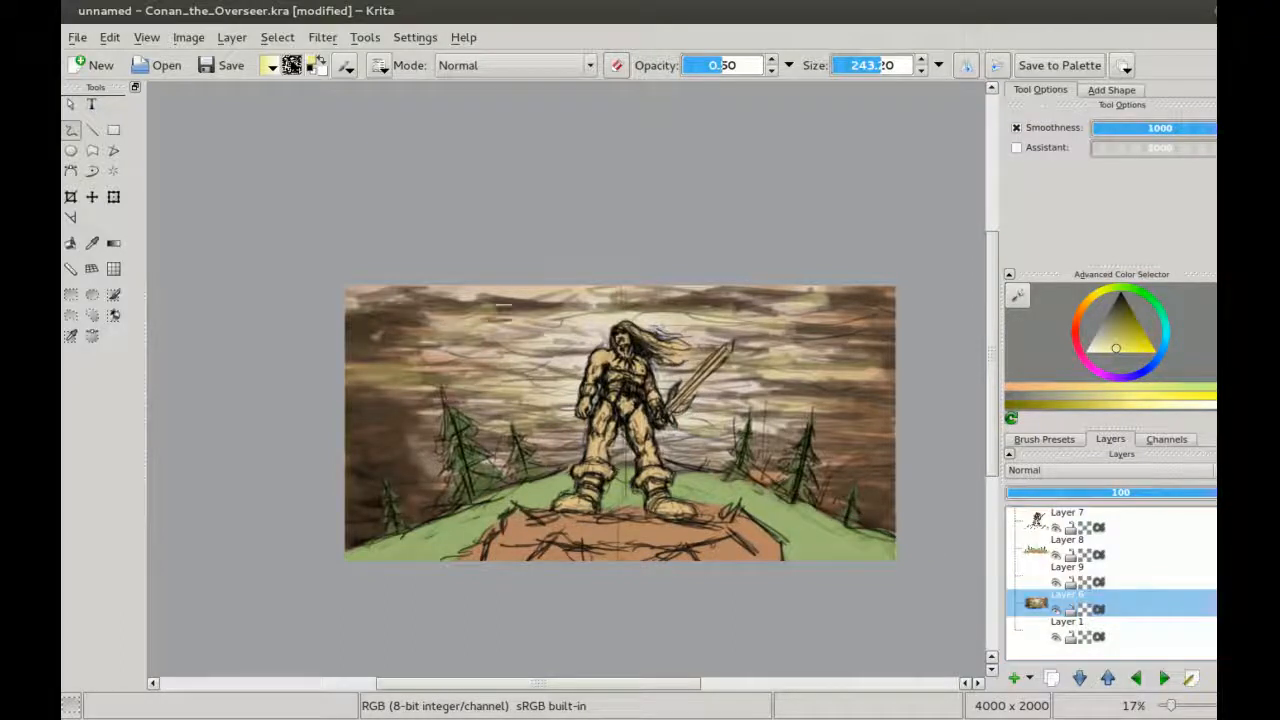
# Step: Reduce the brush to size 89.60 and paint thin yellow streaks through the clouds on both sides of the warrior
pyautogui.keyDown('shift'); pyautogui.moveTo(868, 308); pyautogui.dragTo(847, 302); pyautogui.keyUp('shift')
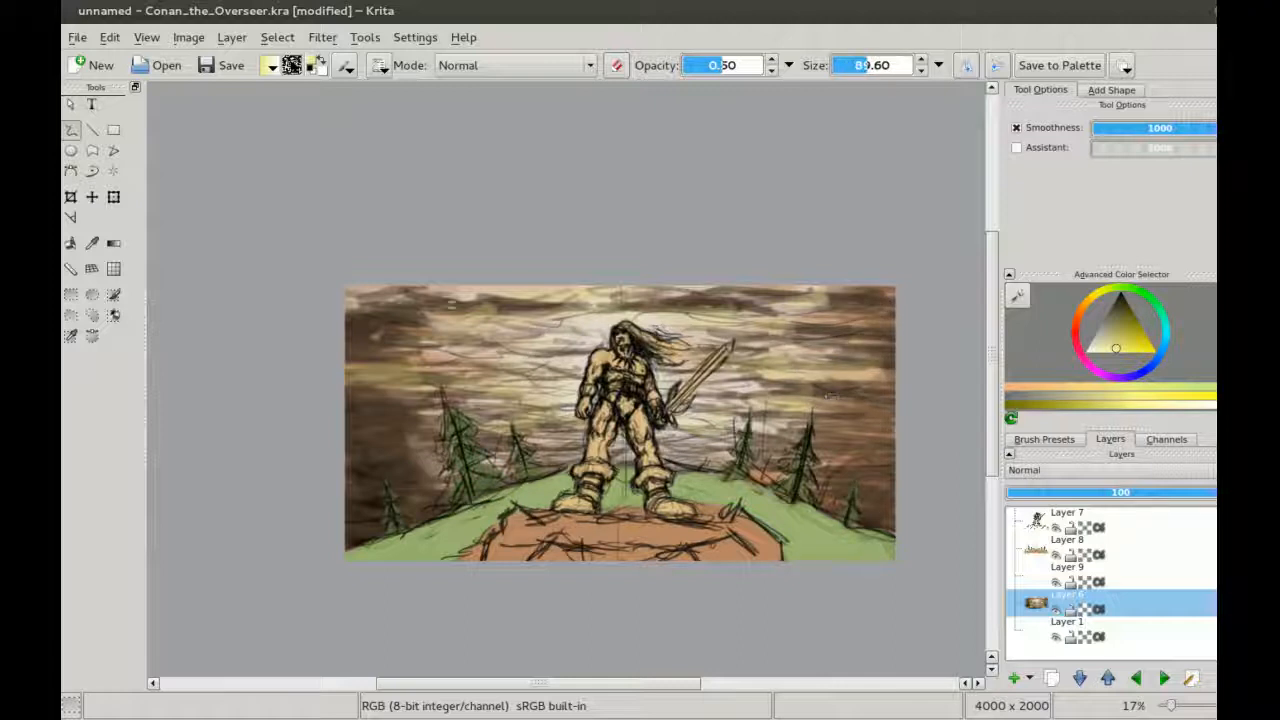
pyautogui.moveTo(464, 363); pyautogui.dragTo(436, 363)
pyautogui.moveTo(438, 404); pyautogui.dragTo(366, 399)
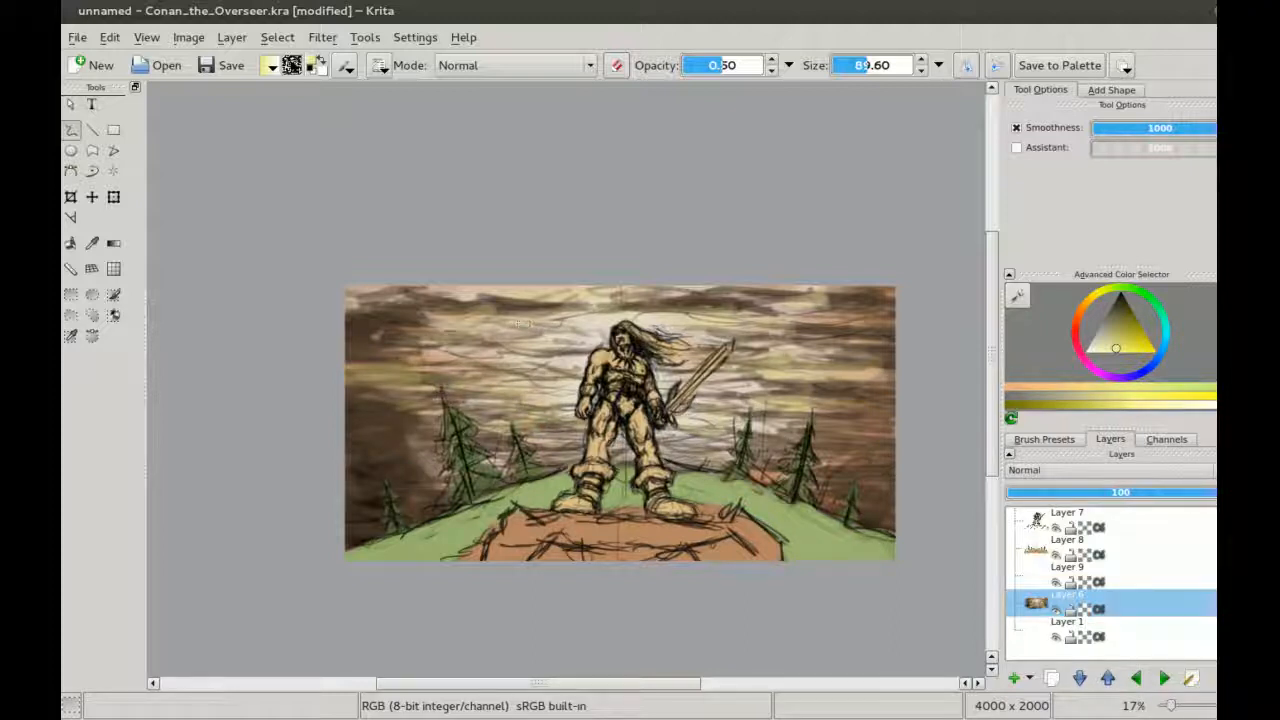
pyautogui.moveTo(756, 309); pyautogui.dragTo(707, 312)
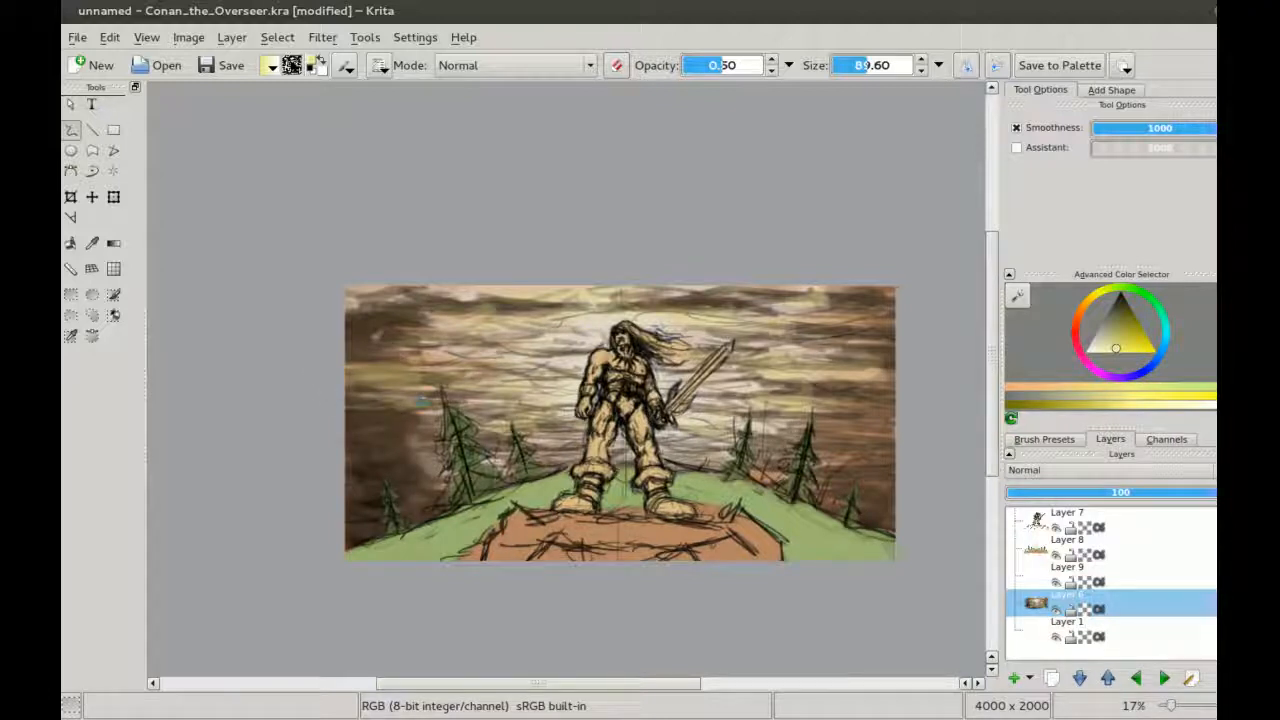
pyautogui.keyDown('shift'); pyautogui.moveTo(402, 425); pyautogui.dragTo(354, 422); pyautogui.keyUp('shift')
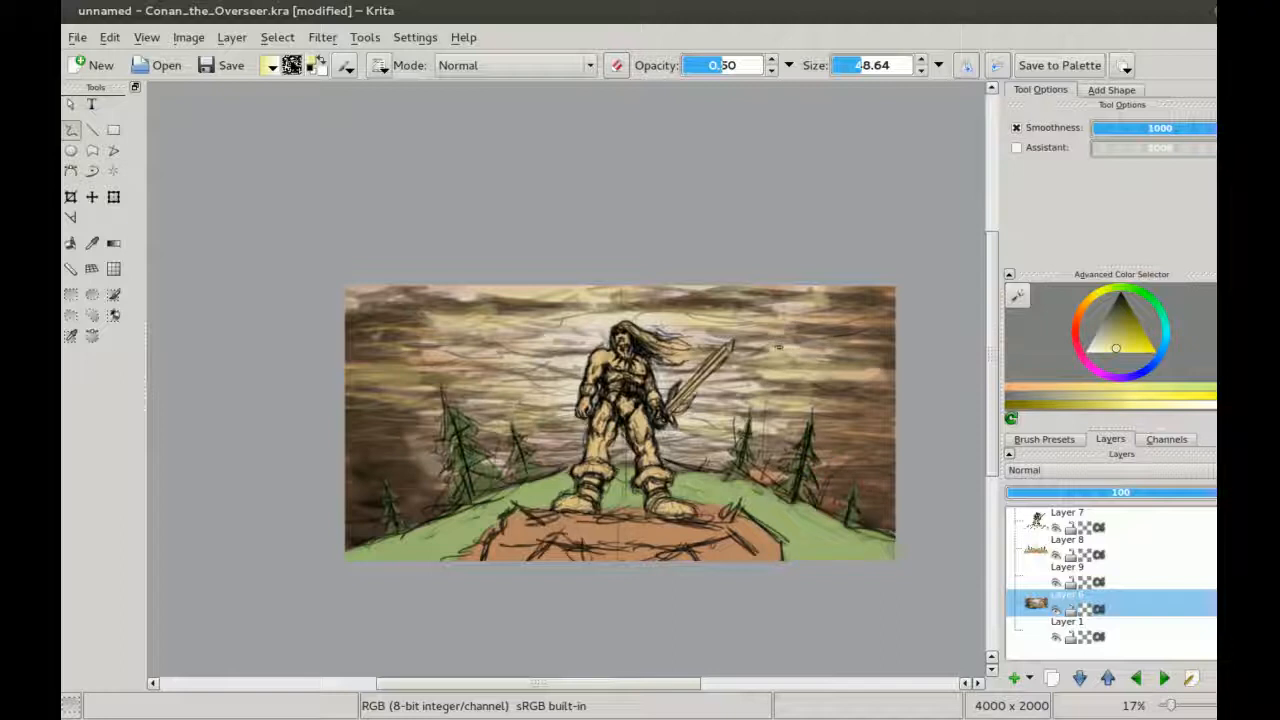
# Step: On Layer 8, fill in the pine trees beside the warrior with dark green at brush size 17 and full opacity
pyautogui.hotkey('alt', 'Tab')
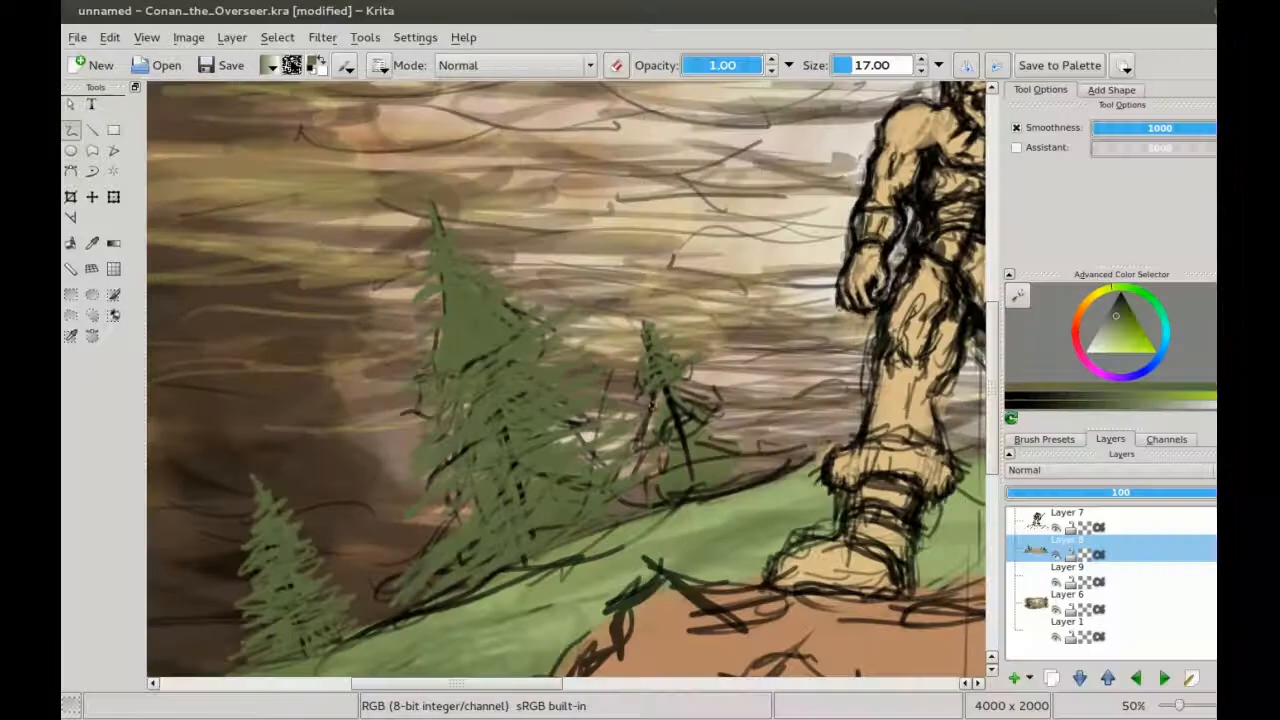
pyautogui.scroll(-3, 503, 337)
pyautogui.hotkey('ctrl', '+')
pyautogui.hotkey('ctrl', '+')
pyautogui.moveTo(478, 257)
pyautogui.mouseDown()
pyautogui.moveTo(498, 317)
pyautogui.moveTo(494, 417)
pyautogui.moveTo(480, 462)
pyautogui.mouseUp()
pyautogui.moveTo(480, 445); pyautogui.dragTo(617, 433)
pyautogui.moveTo(440, 262)
pyautogui.mouseDown()
pyautogui.moveTo(452, 340)
pyautogui.moveTo(425, 392)
pyautogui.moveTo(470, 445)
pyautogui.moveTo(536, 420)
pyautogui.mouseUp()
pyautogui.moveTo(482, 460)
pyautogui.mouseDown()
pyautogui.moveTo(430, 505)
pyautogui.moveTo(548, 448)
pyautogui.mouseUp()
pyautogui.moveTo(420, 392)
pyautogui.mouseDown()
pyautogui.moveTo(430, 470)
pyautogui.moveTo(470, 515)
pyautogui.mouseUp()
pyautogui.moveTo(470, 515); pyautogui.dragTo(329, 603)
# Step: Lighten the green and hatch lighter branch strokes over the large and small pines
pyautogui.press('l')
pyautogui.moveTo(590, 272); pyautogui.dragTo(705, 455)
pyautogui.moveTo(408, 296)
pyautogui.mouseDown()
pyautogui.moveTo(488, 395)
pyautogui.moveTo(520, 462)
pyautogui.moveTo(640, 420)
pyautogui.mouseUp()
pyautogui.moveTo(405, 435); pyautogui.dragTo(425, 530)
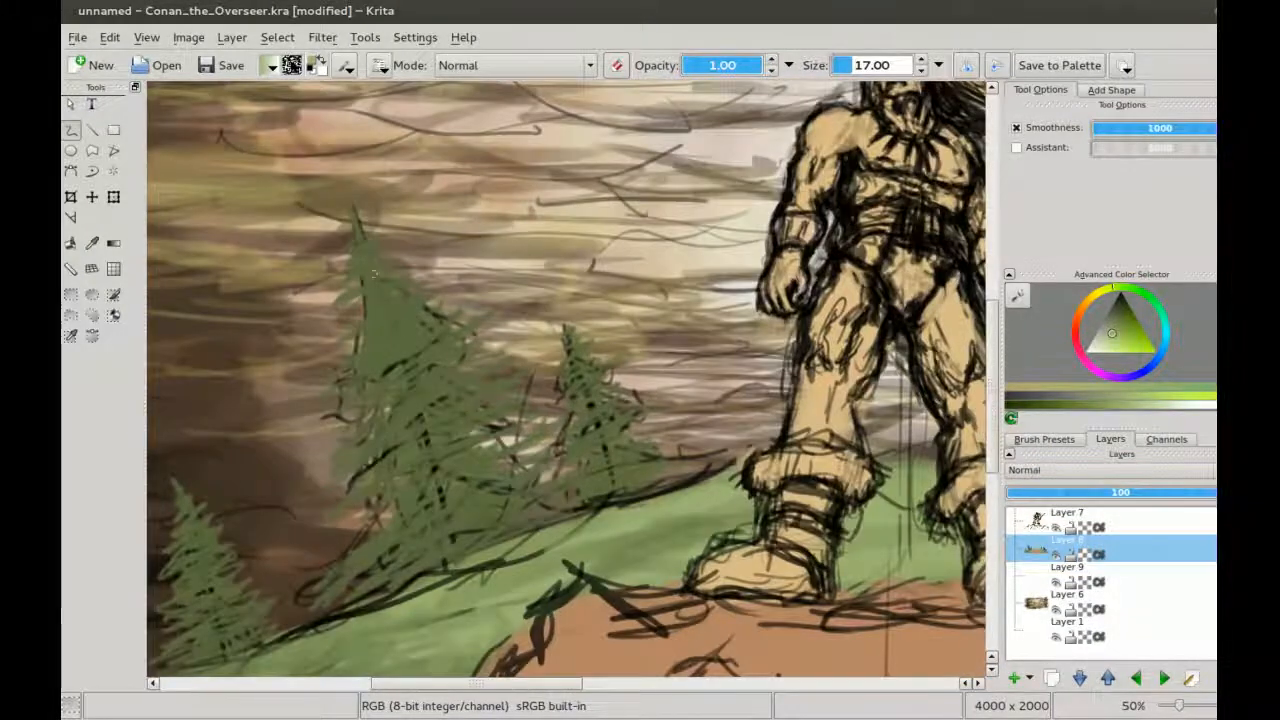
pyautogui.moveTo(360, 238)
pyautogui.mouseDown()
pyautogui.moveTo(460, 330)
pyautogui.moveTo(545, 488)
pyautogui.mouseUp()
pyautogui.moveTo(568, 335)
pyautogui.mouseDown()
pyautogui.moveTo(640, 420)
pyautogui.moveTo(660, 478)
pyautogui.mouseUp()
pyautogui.moveTo(500, 460); pyautogui.dragTo(661, 361)
pyautogui.moveTo(342, 395)
pyautogui.mouseDown()
pyautogui.moveTo(403, 466)
pyautogui.moveTo(440, 543)
pyautogui.mouseUp()
pyautogui.moveTo(648, 360); pyautogui.dragTo(654, 424)
pyautogui.moveTo(445, 273); pyautogui.dragTo(371, 237)
# Step: Sample greens from the pines, adjust them lighter and darker, and model the foliage with highlights and shadows
pyautogui.keyDown('ctrl'); pyautogui.click(488, 248); pyautogui.keyUp('ctrl')
pyautogui.moveTo(479, 163)
pyautogui.mouseDown()
pyautogui.moveTo(513, 182)
pyautogui.moveTo(445, 207)
pyautogui.mouseUp()
pyautogui.keyDown('ctrl'); pyautogui.click(440, 240); pyautogui.keyUp('ctrl')
pyautogui.press('l')
pyautogui.press('k')
pyautogui.moveTo(428, 258); pyautogui.dragTo(456, 247)
pyautogui.keyDown('ctrl'); pyautogui.click(440, 252); pyautogui.keyUp('ctrl')
pyautogui.press('k')
pyautogui.moveTo(246, 444); pyautogui.dragTo(358, 340)
pyautogui.moveTo(358, 342)
pyautogui.mouseDown()
pyautogui.moveTo(364, 381)
pyautogui.moveTo(182, 568)
pyautogui.mouseUp()
pyautogui.scroll(-4, 527, 410)
pyautogui.scroll(4, 527, 420)
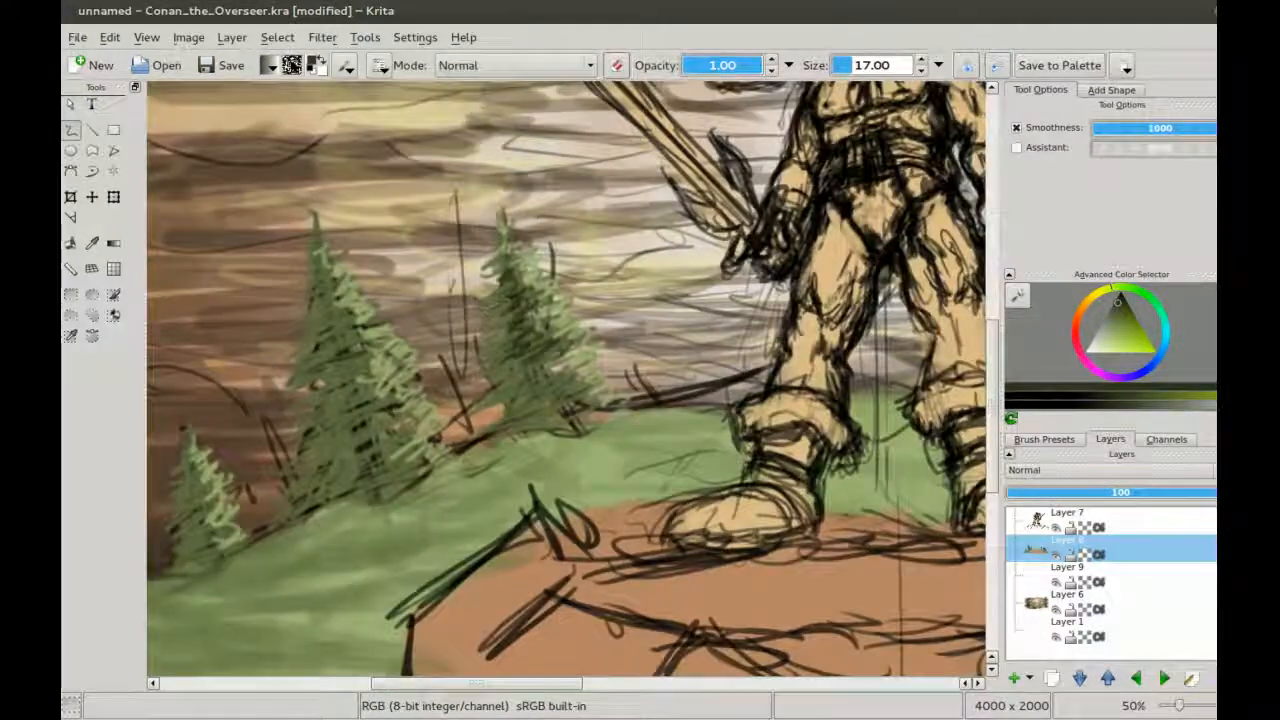
# Step: Add dark green shading at the base of the pines and mirror the view back to continue on the other trees
pyautogui.moveTo(527, 420); pyautogui.dragTo(645, 423)
pyautogui.moveTo(310, 438)
pyautogui.mouseDown()
pyautogui.moveTo(385, 381)
pyautogui.moveTo(364, 409)
pyautogui.mouseUp()
pyautogui.scroll(-2, 385, 381)
pyautogui.press('m')
pyautogui.moveTo(300, 367)
pyautogui.mouseDown()
pyautogui.moveTo(373, 307)
pyautogui.moveTo(439, 292)
pyautogui.moveTo(519, 229)
pyautogui.moveTo(442, 350)
pyautogui.moveTo(395, 356)
pyautogui.moveTo(389, 371)
pyautogui.mouseUp()
pyautogui.scroll(2, 442, 350)
pyautogui.scroll(-3, 442, 350)
pyautogui.scroll(1, 389, 371)
pyautogui.moveTo(703, 428)
pyautogui.mouseDown()
pyautogui.moveTo(723, 402)
pyautogui.moveTo(696, 437)
pyautogui.moveTo(620, 401)
pyautogui.mouseUp()
pyautogui.scroll(1, 723, 402)
# Step: Enlarge the brush and paint sampled green over the grassy hillside behind the rock ledge
pyautogui.keyDown('ctrl'); pyautogui.click(723, 402); pyautogui.keyUp('ctrl')
pyautogui.press(']')
pyautogui.press(']')
pyautogui.press(']')
pyautogui.press(']')
pyautogui.press('e')
pyautogui.press('e')
pyautogui.press('e')
pyautogui.moveTo(689, 560)
pyautogui.mouseDown()
pyautogui.moveTo(614, 520)
pyautogui.moveTo(459, 532)
pyautogui.mouseUp()
pyautogui.moveTo(806, 506); pyautogui.dragTo(793, 496)
pyautogui.keyDown('ctrl'); pyautogui.click(569, 458); pyautogui.keyUp('ctrl')
pyautogui.moveTo(569, 458); pyautogui.dragTo(859, 448)
pyautogui.moveTo(304, 337); pyautogui.dragTo(505, 183)
# Step: Reduce the brush to size 27 and refine the pines and grass with sampled greens, checking them in a mirrored view
pyautogui.keyDown('ctrl'); pyautogui.click(505, 183); pyautogui.keyUp('ctrl')
pyautogui.press('[')
pyautogui.press('[')
pyautogui.press('[')
pyautogui.moveTo(434, 221); pyautogui.dragTo(362, 261)
pyautogui.press('m')
pyautogui.moveTo(280, 340)
pyautogui.mouseDown()
pyautogui.moveTo(371, 283)
pyautogui.moveTo(327, 450)
pyautogui.moveTo(443, 308)
pyautogui.mouseUp()
pyautogui.scroll(1, 327, 450)
pyautogui.keyDown('ctrl'); pyautogui.click(300, 420); pyautogui.keyUp('ctrl')
pyautogui.press('m')
pyautogui.scroll(-2, 443, 308)
pyautogui.scroll(1, 446, 298)
pyautogui.moveTo(168, 306)
pyautogui.mouseDown()
pyautogui.moveTo(446, 298)
pyautogui.moveTo(597, 232)
pyautogui.mouseUp()
pyautogui.scroll(-2, 403, 362)
pyautogui.scroll(1, 486, 325)
pyautogui.moveTo(486, 325); pyautogui.dragTo(506, 353)
# Step: On Layer 7, clean up the stray sketch lines around the warrior's shoulder and arm with sampled skin tone and eraser
pyautogui.press('pageup')
pyautogui.moveTo(572, 240); pyautogui.dragTo(585, 362)
pyautogui.scroll(1, 585, 362)
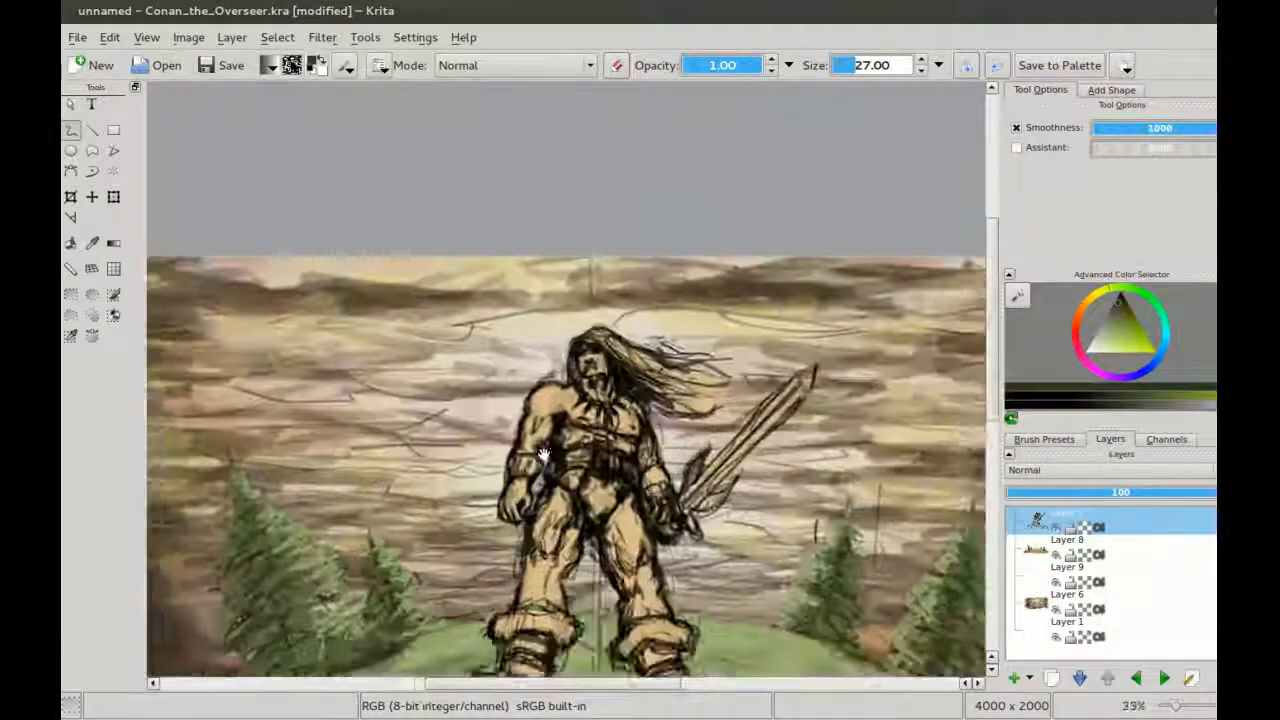
pyautogui.scroll(1, 587, 362)
pyautogui.keyDown('ctrl'); pyautogui.click(590, 365); pyautogui.keyUp('ctrl')
pyautogui.keyDown('ctrl'); pyautogui.click(515, 435); pyautogui.keyUp('ctrl')
pyautogui.press('e')
pyautogui.scroll(1, 507, 435)
pyautogui.moveTo(507, 435); pyautogui.dragTo(533, 393)
pyautogui.press('e')
pyautogui.press('e')
pyautogui.press('e')
pyautogui.moveTo(462, 521); pyautogui.dragTo(494, 382)
pyautogui.keyDown('ctrl'); pyautogui.click(514, 436); pyautogui.keyUp('ctrl')
pyautogui.moveTo(508, 439); pyautogui.dragTo(494, 472)
# Step: Paint sampled skin tone over the rough outlines of the warrior's knee and shin, erasing the overspill
pyautogui.press('e')
pyautogui.moveTo(485, 595); pyautogui.dragTo(502, 432)
pyautogui.press('e')
pyautogui.moveTo(518, 380)
pyautogui.mouseDown()
pyautogui.moveTo(508, 465)
pyautogui.moveTo(472, 298)
pyautogui.mouseUp()
pyautogui.press('e')
pyautogui.keyDown('ctrl'); pyautogui.click(472, 298); pyautogui.keyUp('ctrl')
pyautogui.press('e')
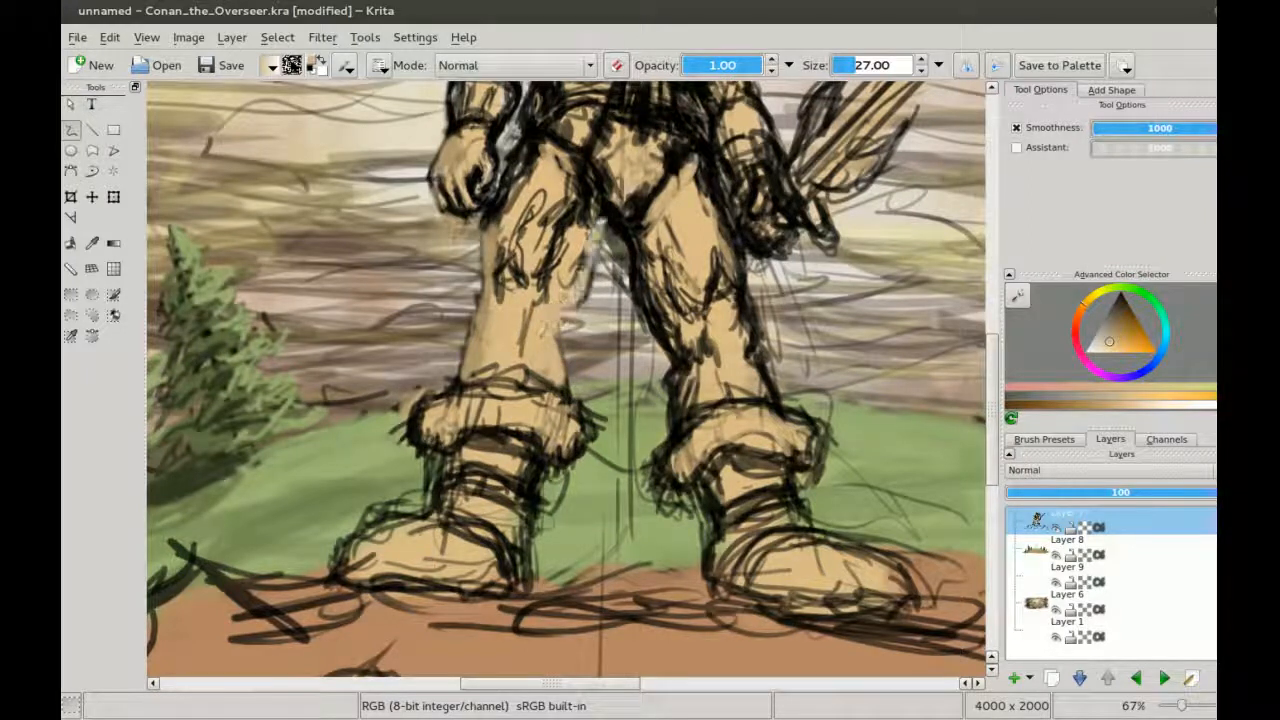
pyautogui.moveTo(551, 326); pyautogui.dragTo(483, 310)
pyautogui.press('e')
pyautogui.moveTo(593, 300); pyautogui.dragTo(561, 326)
pyautogui.press('e')
pyautogui.moveTo(576, 370)
pyautogui.mouseDown()
pyautogui.moveTo(561, 269)
pyautogui.moveTo(440, 449)
pyautogui.mouseUp()
# Step: Erase the loose sketch lines around the warrior's legs and fur-topped boots
pyautogui.hotkey('ctrl', '-')
pyautogui.hotkey('ctrl', '+')
pyautogui.press('e')
pyautogui.press('e')
pyautogui.moveTo(500, 306)
pyautogui.mouseDown()
pyautogui.moveTo(516, 233)
pyautogui.moveTo(751, 113)
pyautogui.mouseUp()
pyautogui.press('e')
pyautogui.moveTo(434, 396); pyautogui.dragTo(438, 448)
pyautogui.moveTo(438, 504); pyautogui.dragTo(398, 532)
pyautogui.moveTo(580, 520)
pyautogui.mouseDown()
pyautogui.moveTo(570, 574)
pyautogui.moveTo(492, 492)
pyautogui.mouseUp()
# Step: Enlarge the eraser to size 47 and remove the guide lines between the legs and down across the rock
pyautogui.press(']')
pyautogui.moveTo(545, 670)
pyautogui.mouseDown()
pyautogui.moveTo(556, 447)
pyautogui.moveTo(514, 455)
pyautogui.mouseUp()
pyautogui.hotkey('ctrl', '-')
pyautogui.hotkey('ctrl', '-')
pyautogui.hotkey('ctrl', '+')
pyautogui.hotkey('ctrl', '+')
pyautogui.press('[')
pyautogui.moveTo(772, 420); pyautogui.dragTo(798, 421)
pyautogui.press(']')
pyautogui.moveTo(782, 468); pyautogui.dragTo(830, 530)
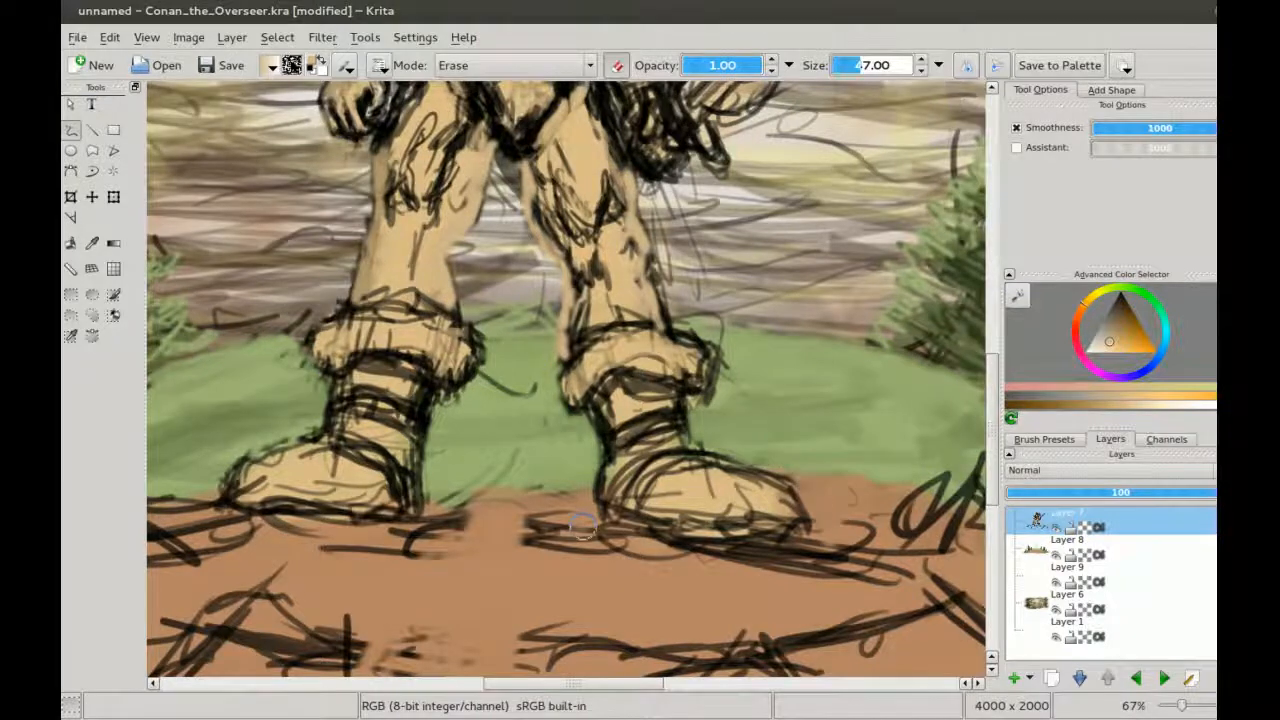
pyautogui.moveTo(500, 160); pyautogui.dragTo(508, 602)
# Step: Switch to a near-white colour at brush size 17 and paint rim light around the warrior's arm, shoulder and flowing hair
pyautogui.hotkey('ctrl', '-')
pyautogui.hotkey('ctrl', '-')
pyautogui.press('x')
pyautogui.hotkey('ctrl', '+')
pyautogui.hotkey('ctrl', '+')
pyautogui.press('[')
pyautogui.press('[')
pyautogui.press('[')
pyautogui.press('e')
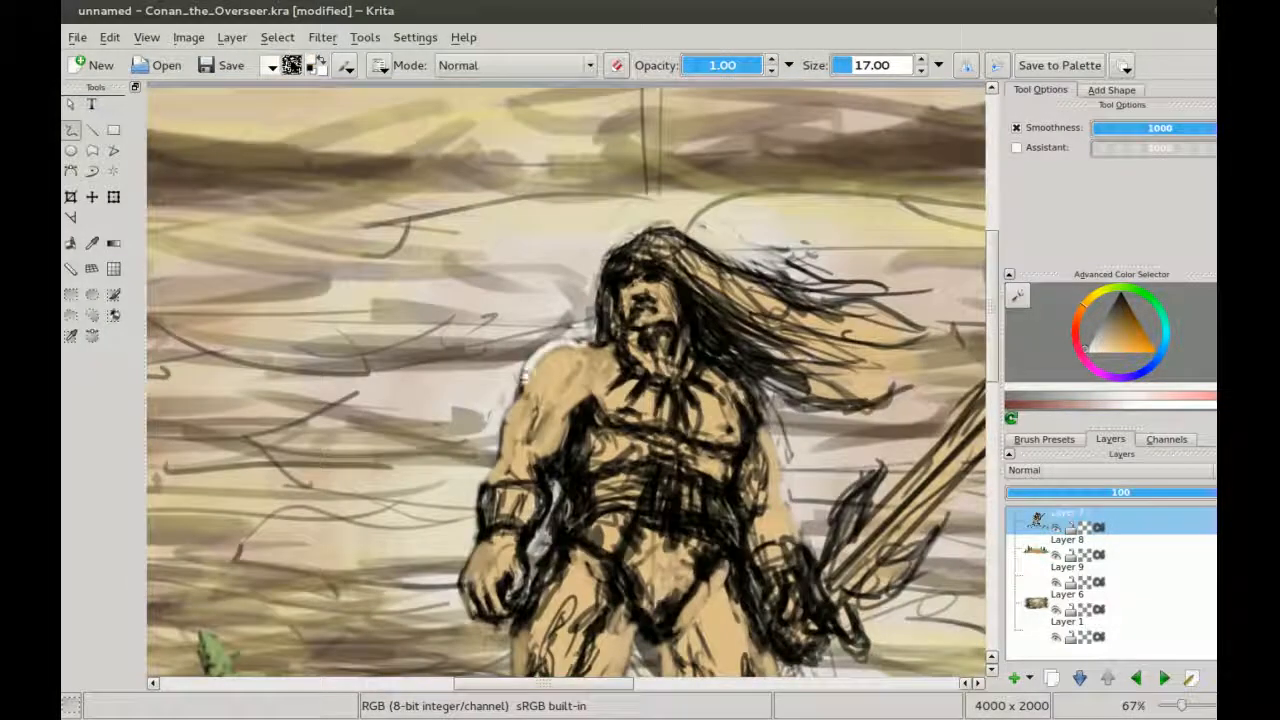
pyautogui.moveTo(492, 484); pyautogui.dragTo(420, 512)
pyautogui.moveTo(644, 276); pyautogui.dragTo(778, 318)
pyautogui.moveTo(784, 306)
pyautogui.mouseDown()
pyautogui.moveTo(856, 378)
pyautogui.moveTo(790, 432)
pyautogui.mouseUp()
pyautogui.moveTo(812, 428); pyautogui.dragTo(700, 414)
pyautogui.moveTo(786, 408); pyautogui.dragTo(736, 390)
# Step: Add near-white rim light along the edges of the warrior's torso, legs and boots
pyautogui.moveTo(693, 464)
pyautogui.mouseDown()
pyautogui.moveTo(655, 339)
pyautogui.moveTo(678, 404)
pyautogui.mouseUp()
pyautogui.moveTo(550, 550)
pyautogui.mouseDown()
pyautogui.moveTo(600, 360)
pyautogui.moveTo(638, 548)
pyautogui.mouseUp()
pyautogui.moveTo(708, 360); pyautogui.dragTo(738, 508)
pyautogui.moveTo(430, 492); pyautogui.dragTo(448, 411)
pyautogui.hotkey('ctrl', '-')
pyautogui.hotkey('ctrl', '-')
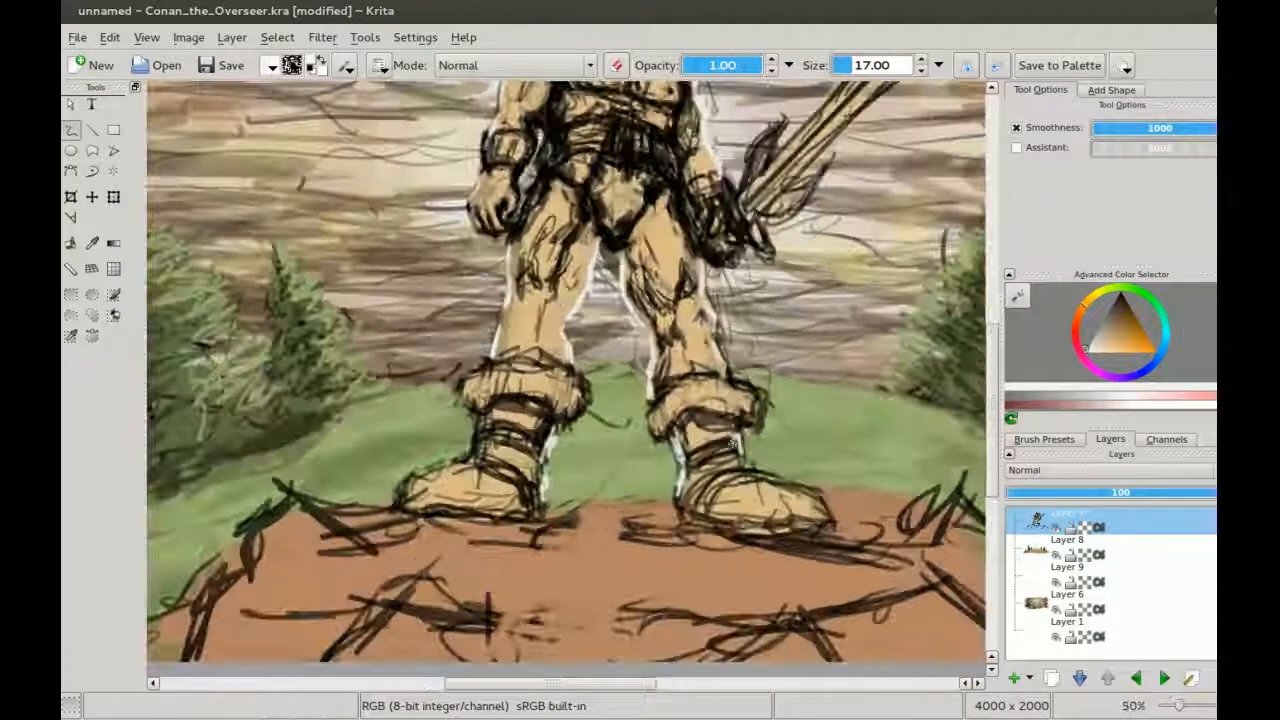
pyautogui.hotkey('ctrl', '+')
pyautogui.moveTo(538, 355); pyautogui.dragTo(514, 430)
pyautogui.moveTo(662, 368); pyautogui.dragTo(676, 410)
pyautogui.hotkey('ctrl', '-')
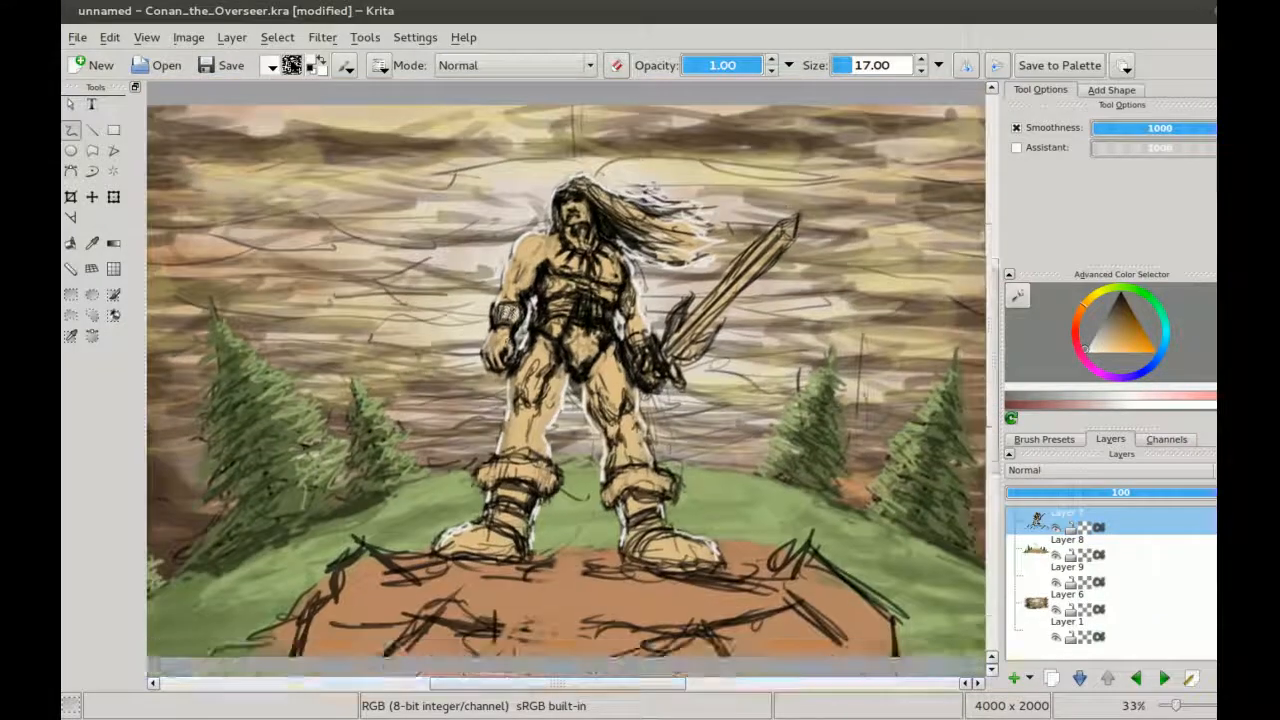
# Step: Switch the painting colour to a saturated red on the warrior's layer
pyautogui.keyDown('ctrl'); pyautogui.click(574, 257); pyautogui.keyUp('ctrl')
pyautogui.moveTo(574, 257); pyautogui.dragTo(566, 352)
pyautogui.click(1124, 339)
pyautogui.hotkey('ctrl', '+')
pyautogui.hotkey('ctrl', '+')
pyautogui.press(']')
pyautogui.click(712, 65)
pyautogui.hotkey('ctrl', '-')
pyautogui.hotkey('ctrl', '-')
pyautogui.hotkey('ctrl', '-')
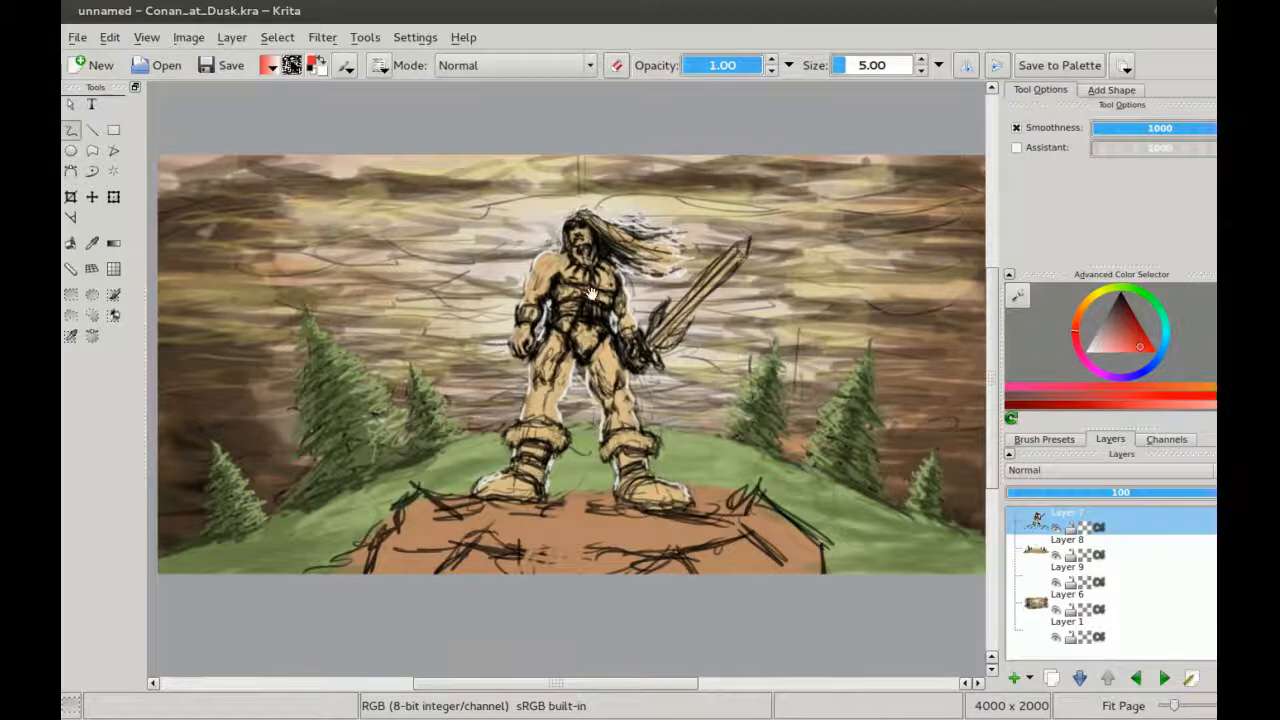
pyautogui.hotkey('ctrl', '+')
pyautogui.hotkey('ctrl', '+')
pyautogui.hotkey('ctrl', '+')
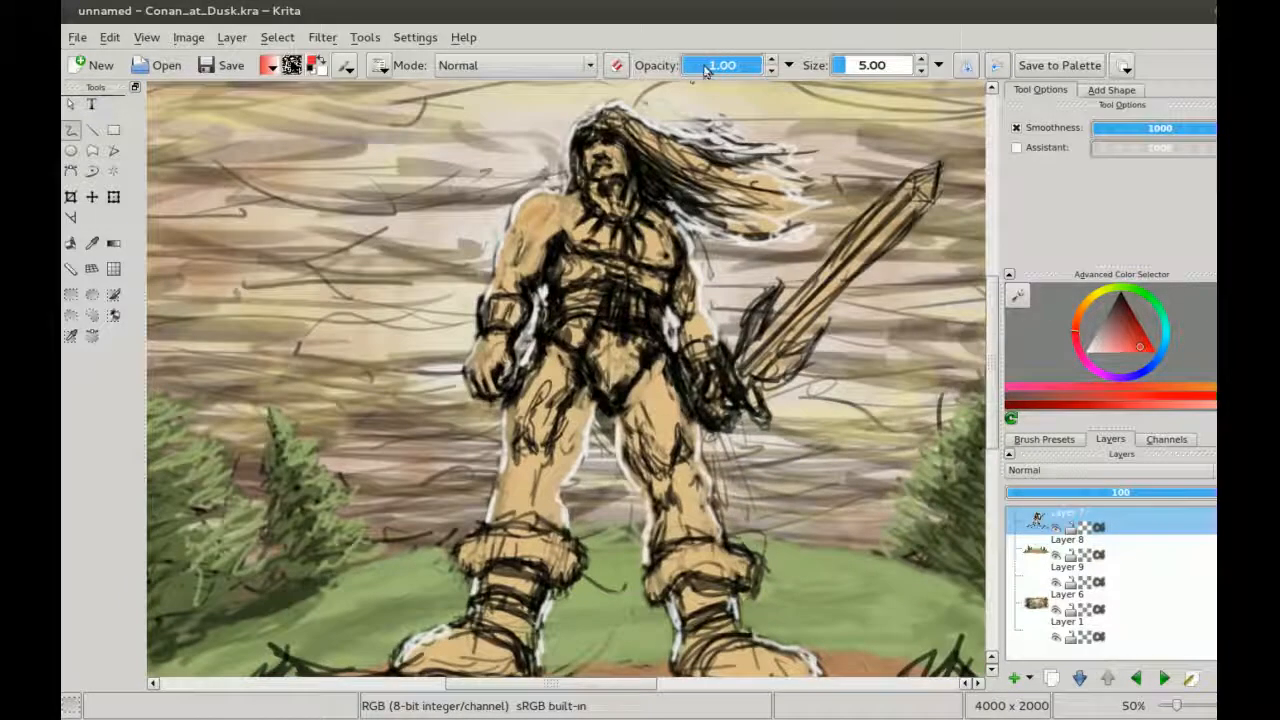
# Step: Lower the brush opacity to 0.28 and enlarge the brush for soft red shading on the warrior's skin
pyautogui.click(705, 68)
pyautogui.press(']')
pyautogui.press(']')
pyautogui.press(']')
pyautogui.press(']')
pyautogui.press(']')
pyautogui.press(']')
pyautogui.press(']')
pyautogui.press(']')
pyautogui.press(']')
pyautogui.press(']')
# Step: Tint the warrior's shoulder, bare arm, hand and upper chest with translucent red, bringing the brush size to 61
pyautogui.moveTo(543, 200)
pyautogui.mouseDown()
pyautogui.moveTo(550, 215)
pyautogui.moveTo(510, 278)
pyautogui.moveTo(507, 252)
pyautogui.moveTo(540, 246)
pyautogui.mouseUp()
pyautogui.press('[')
pyautogui.press('[')
pyautogui.press('[')
pyautogui.press('[')
pyautogui.press('[')
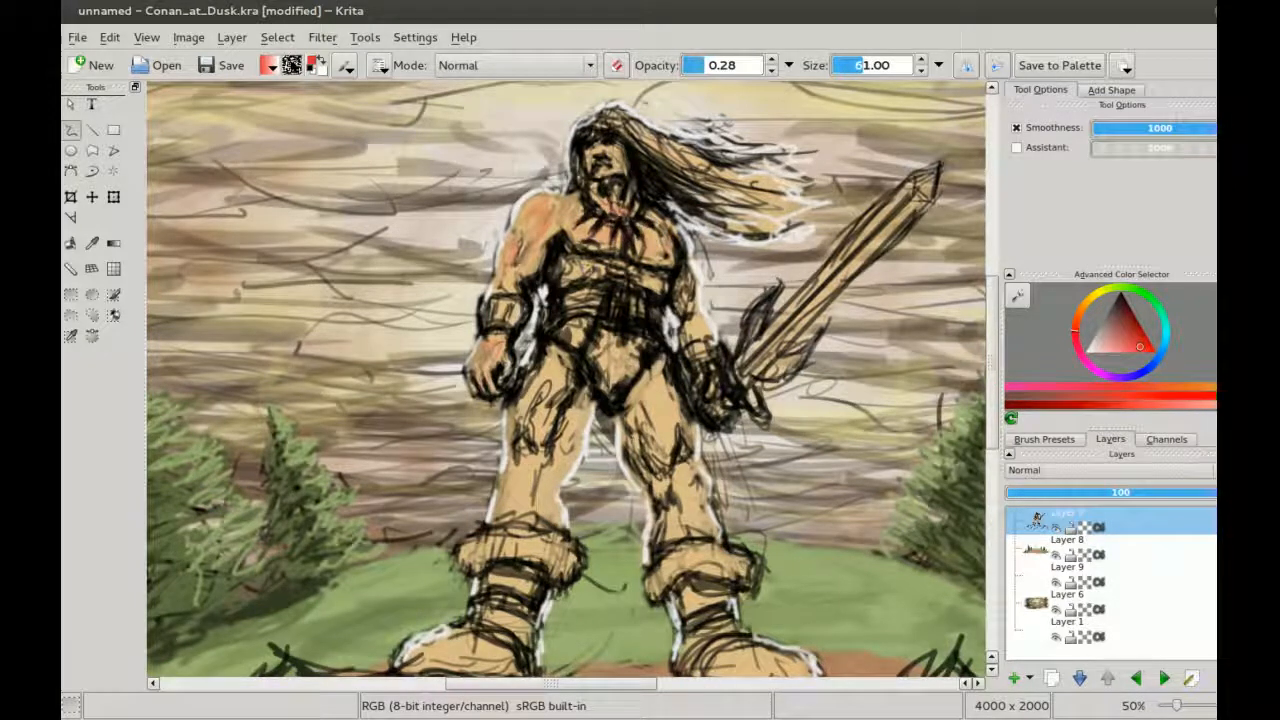
pyautogui.moveTo(558, 260); pyautogui.dragTo(566, 264)
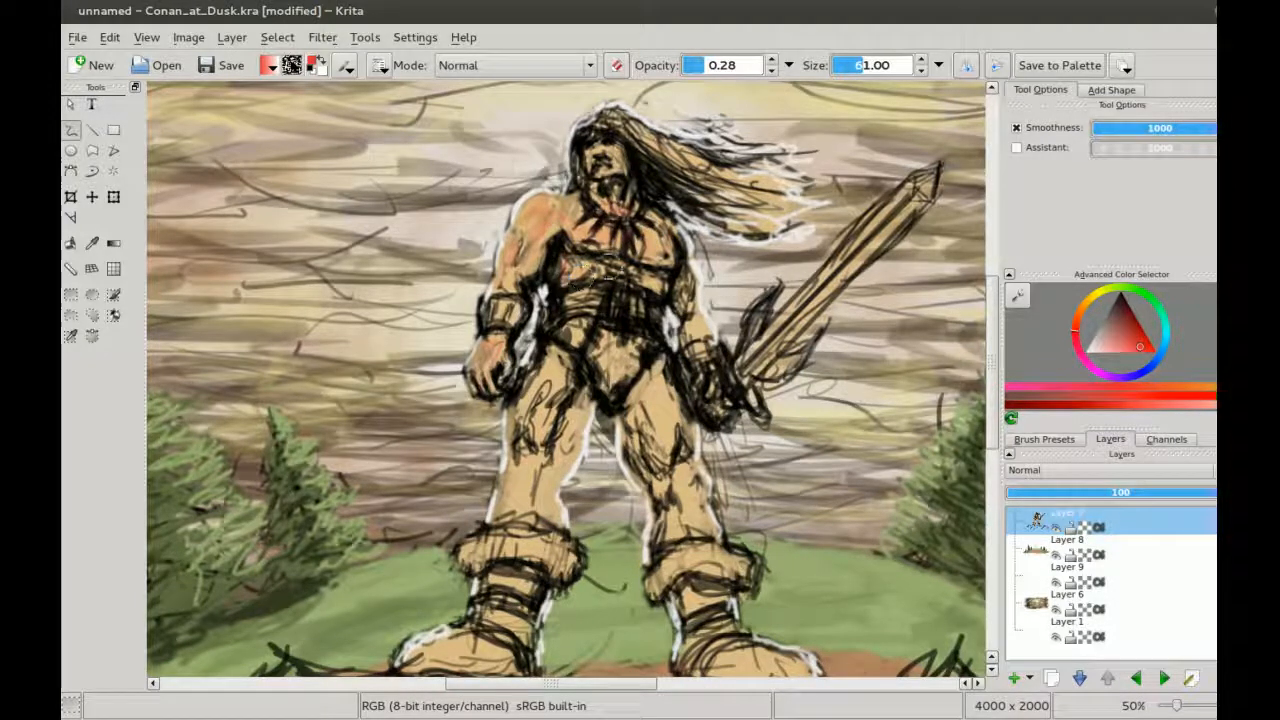
# Step: Glaze translucent red over both of the warrior's thighs and knees, the chest and the sword arm
pyautogui.moveTo(555, 368)
pyautogui.mouseDown()
pyautogui.moveTo(540, 385)
pyautogui.moveTo(556, 480)
pyautogui.moveTo(575, 396)
pyautogui.moveTo(542, 382)
pyautogui.moveTo(506, 498)
pyautogui.moveTo(556, 505)
pyautogui.moveTo(530, 498)
pyautogui.mouseUp()
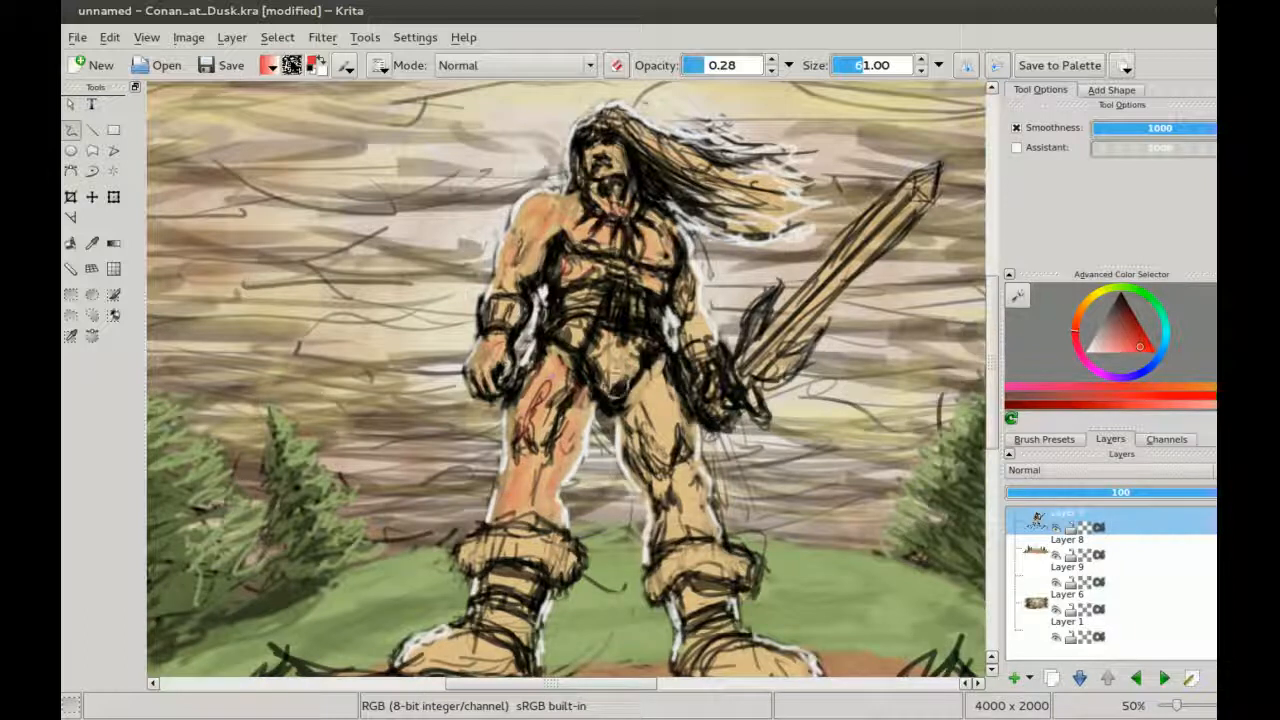
pyautogui.moveTo(656, 355)
pyautogui.mouseDown()
pyautogui.moveTo(672, 383)
pyautogui.moveTo(648, 420)
pyautogui.moveTo(672, 470)
pyautogui.moveTo(659, 550)
pyautogui.moveTo(700, 518)
pyautogui.moveTo(680, 395)
pyautogui.moveTo(640, 425)
pyautogui.moveTo(665, 498)
pyautogui.mouseUp()
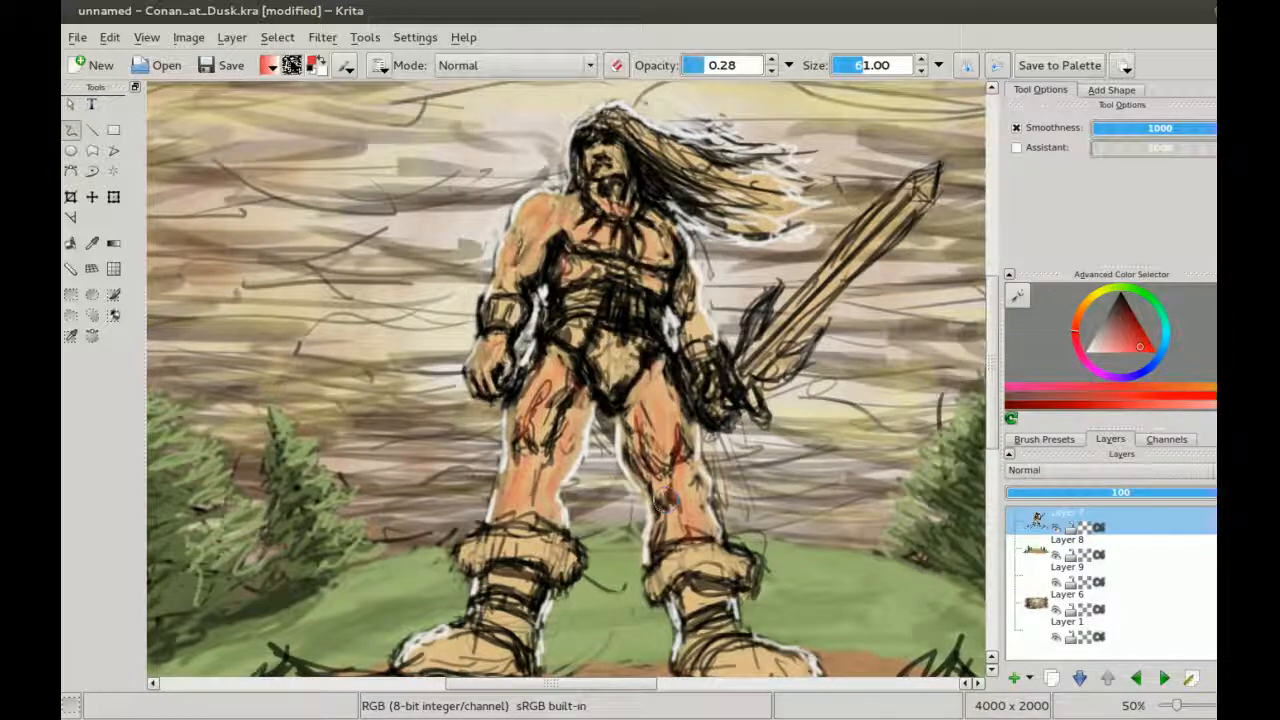
pyautogui.moveTo(603, 288)
pyautogui.mouseDown()
pyautogui.moveTo(561, 246)
pyautogui.moveTo(565, 262)
pyautogui.moveTo(623, 266)
pyautogui.moveTo(680, 241)
pyautogui.moveTo(681, 322)
pyautogui.moveTo(672, 290)
pyautogui.moveTo(697, 296)
pyautogui.moveTo(682, 272)
pyautogui.moveTo(694, 328)
pyautogui.mouseUp()
# Step: Tint the warrior's face red with the brush at size 51, and enlarge the brush to 81
pyautogui.press('[')
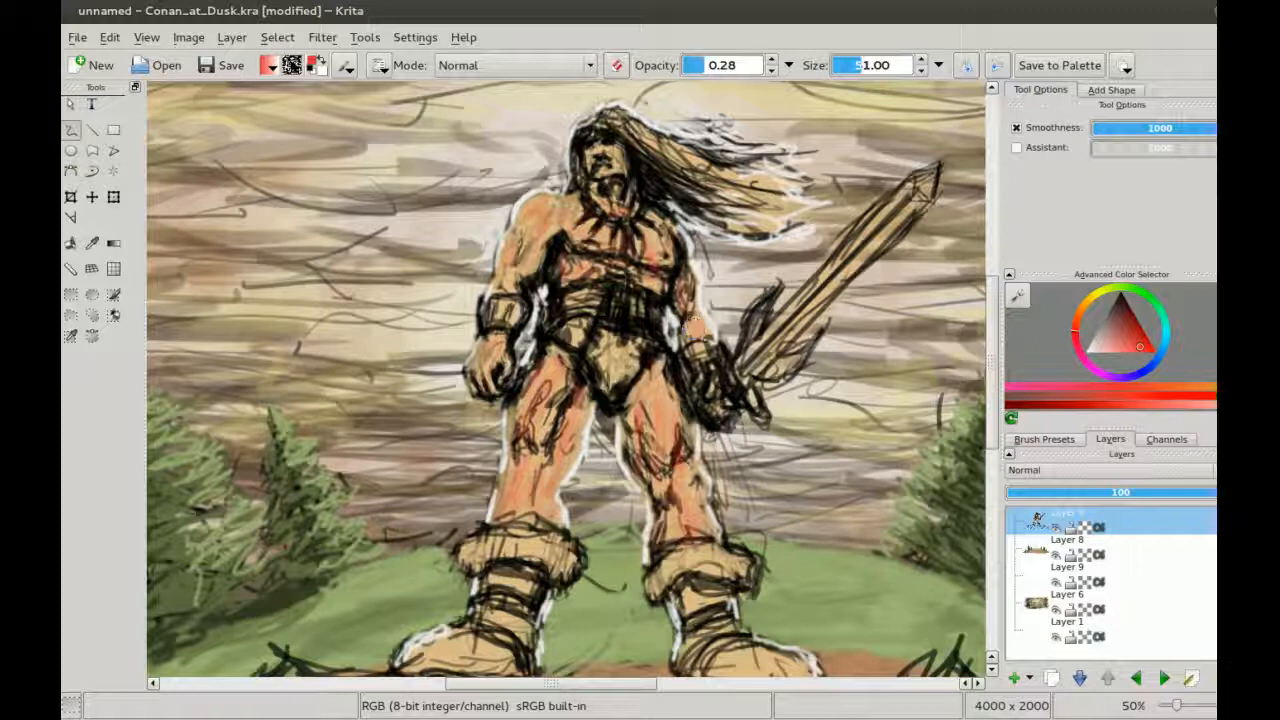
pyautogui.moveTo(608, 152)
pyautogui.mouseDown()
pyautogui.moveTo(597, 148)
pyautogui.moveTo(618, 182)
pyautogui.moveTo(602, 148)
pyautogui.mouseUp()
pyautogui.press(']')
pyautogui.press(']')
pyautogui.press(']')
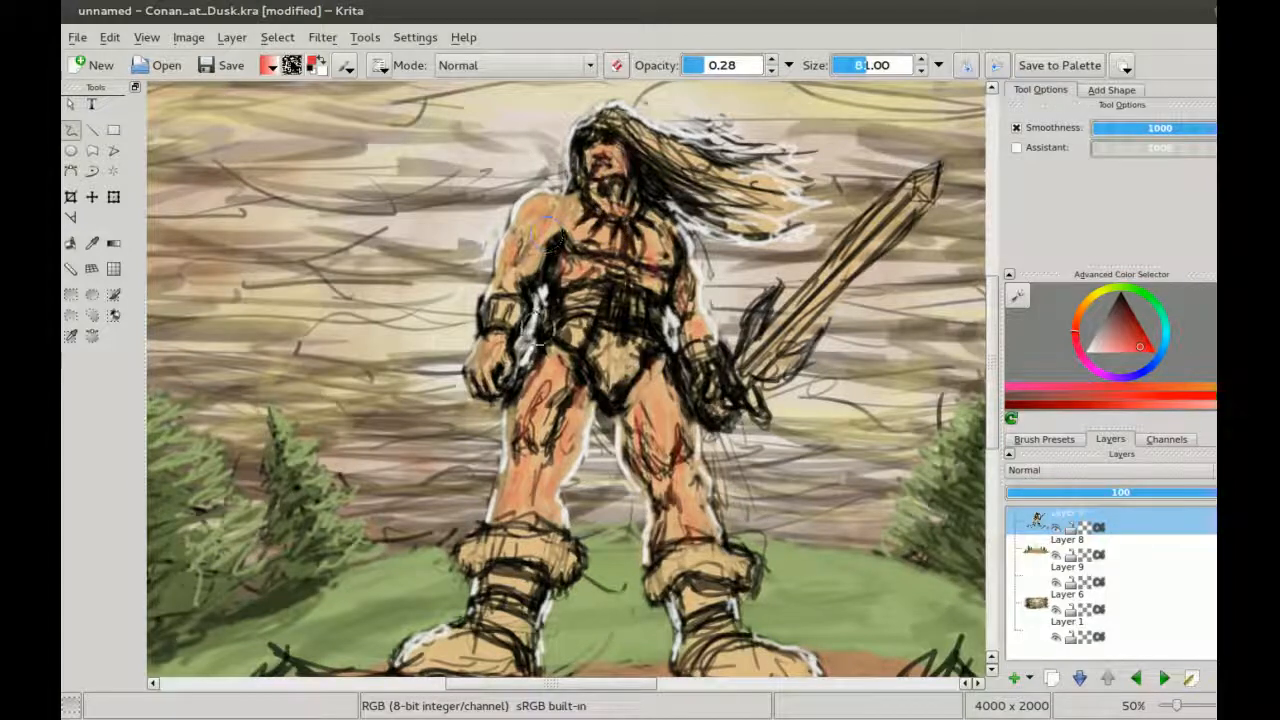
pyautogui.hotkey('ctrl', '-')
pyautogui.moveTo(527, 376); pyautogui.dragTo(533, 326)
pyautogui.hotkey('ctrl', '-')
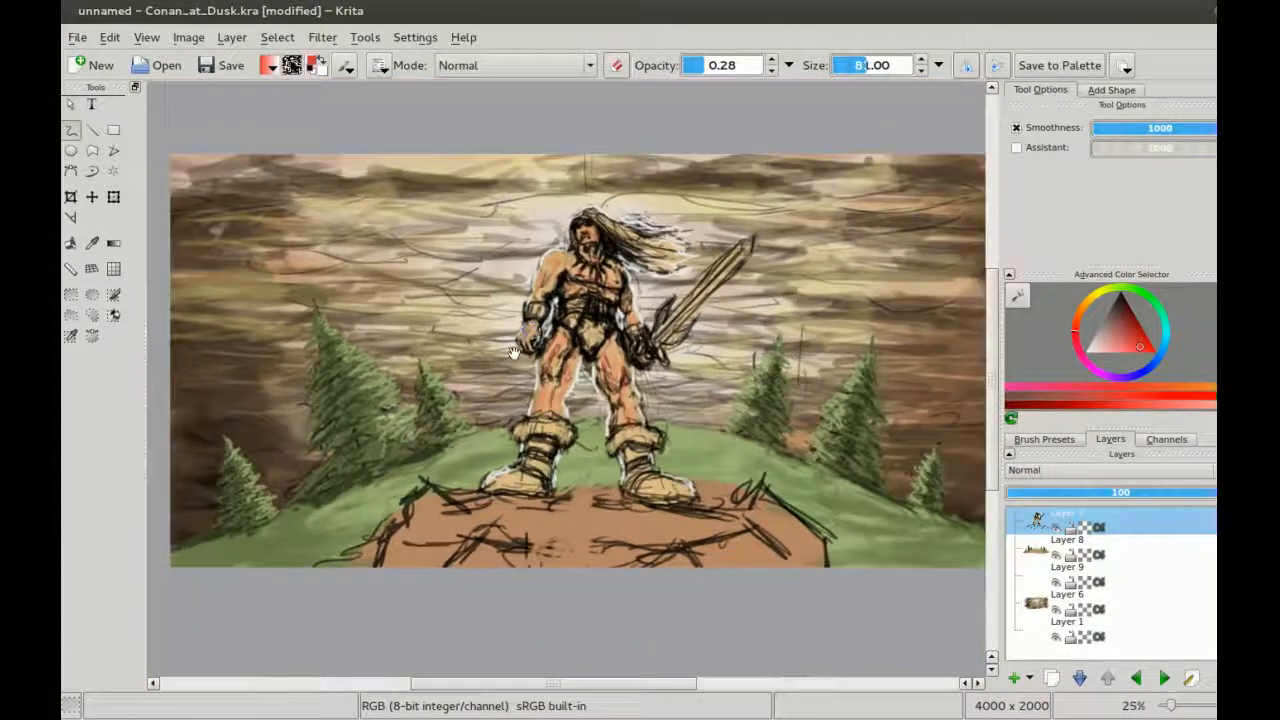
# Step: Reduce the brush to size 41 and add more translucent red to the warrior's chest
pyautogui.hotkey('ctrl', '+')
pyautogui.press('[')
pyautogui.hotkey('ctrl', '+')
pyautogui.moveTo(550, 247); pyautogui.dragTo(541, 264)
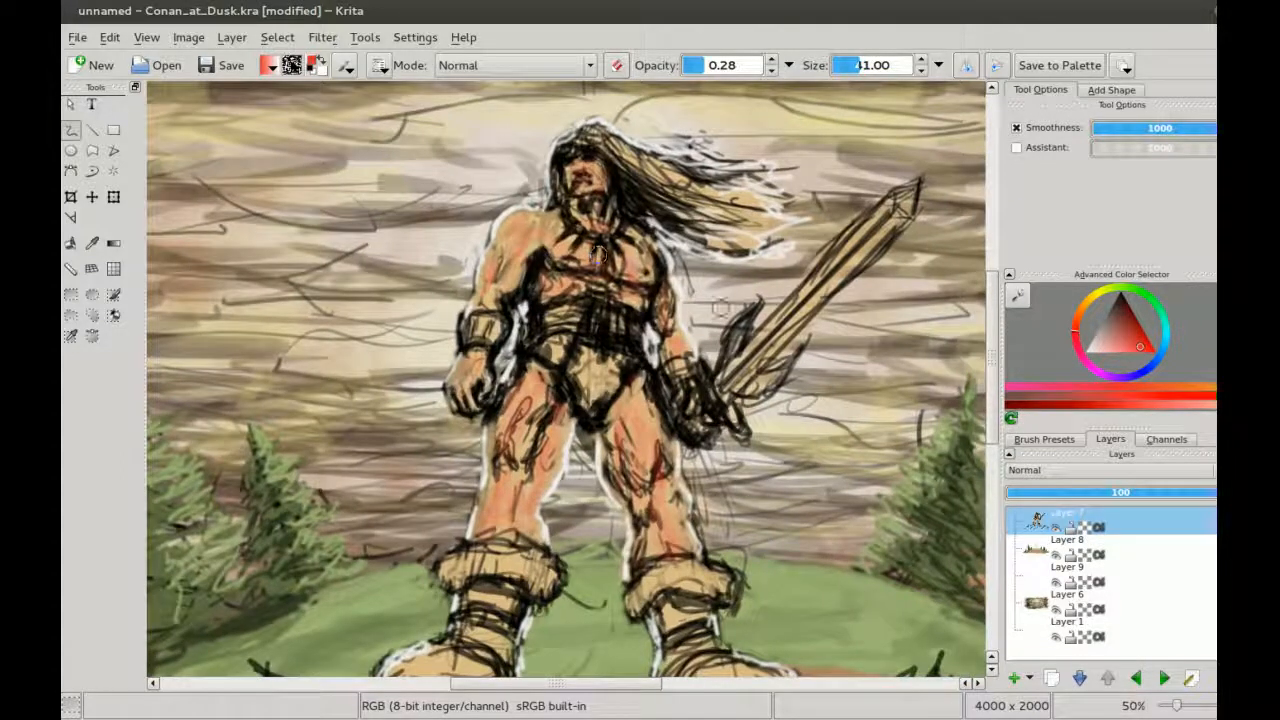
# Step: Mix a muted golden-yellow brush color and glaze it over the figure's shoulders, chest and arms with a size 61 brush
pyautogui.click(1087, 322)
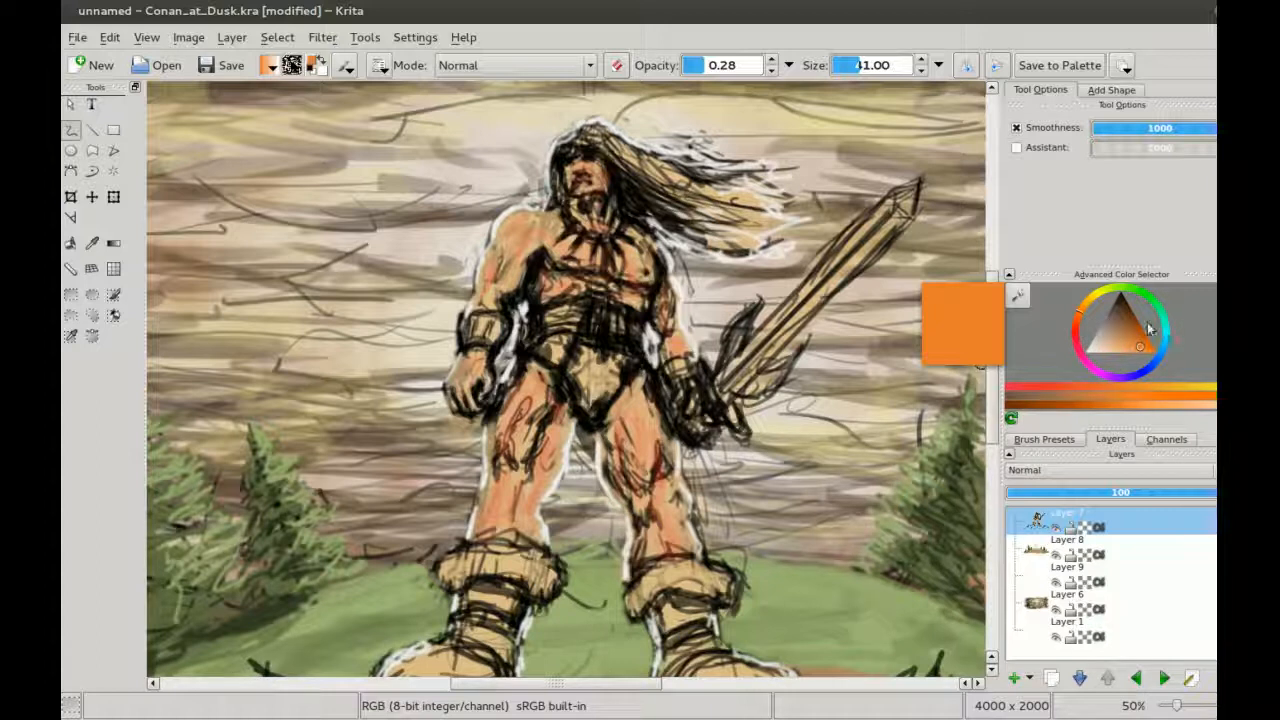
pyautogui.click(1088, 305)
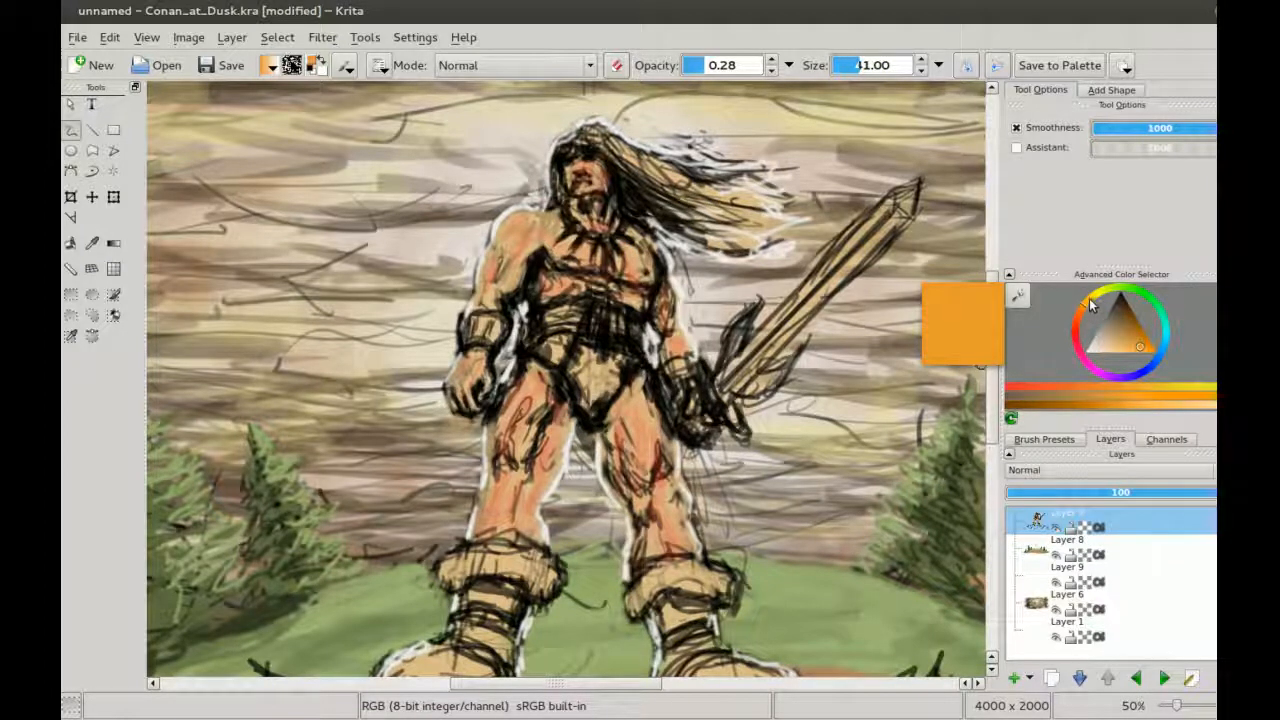
pyautogui.click(1116, 342)
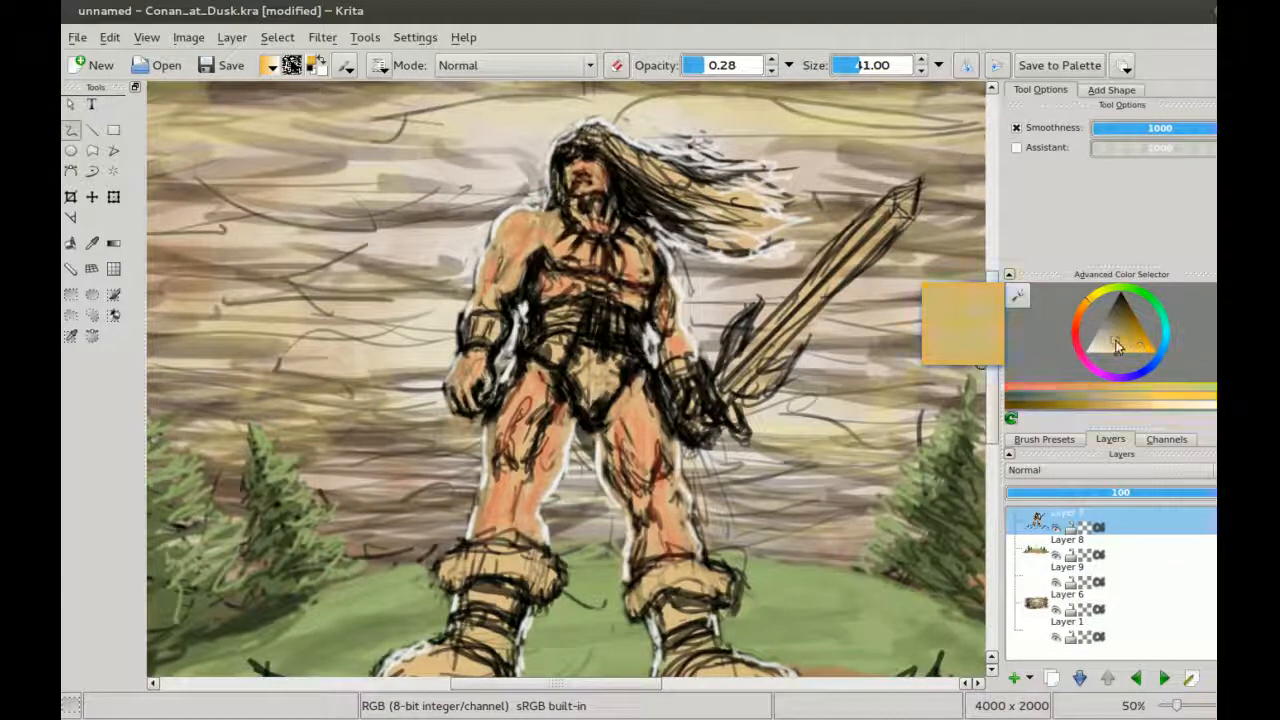
pyautogui.press(']')
pyautogui.press(']')
pyautogui.press(']')
pyautogui.moveTo(520, 227)
pyautogui.mouseDown()
pyautogui.moveTo(543, 221)
pyautogui.moveTo(530, 230)
pyautogui.moveTo(550, 244)
pyautogui.moveTo(512, 256)
pyautogui.moveTo(522, 278)
pyautogui.moveTo(592, 216)
pyautogui.moveTo(615, 235)
pyautogui.moveTo(654, 210)
pyautogui.moveTo(632, 248)
pyautogui.moveTo(586, 280)
pyautogui.moveTo(597, 285)
pyautogui.moveTo(632, 238)
pyautogui.moveTo(604, 160)
pyautogui.moveTo(622, 172)
pyautogui.moveTo(580, 292)
pyautogui.moveTo(688, 300)
pyautogui.mouseUp()
pyautogui.press('[')
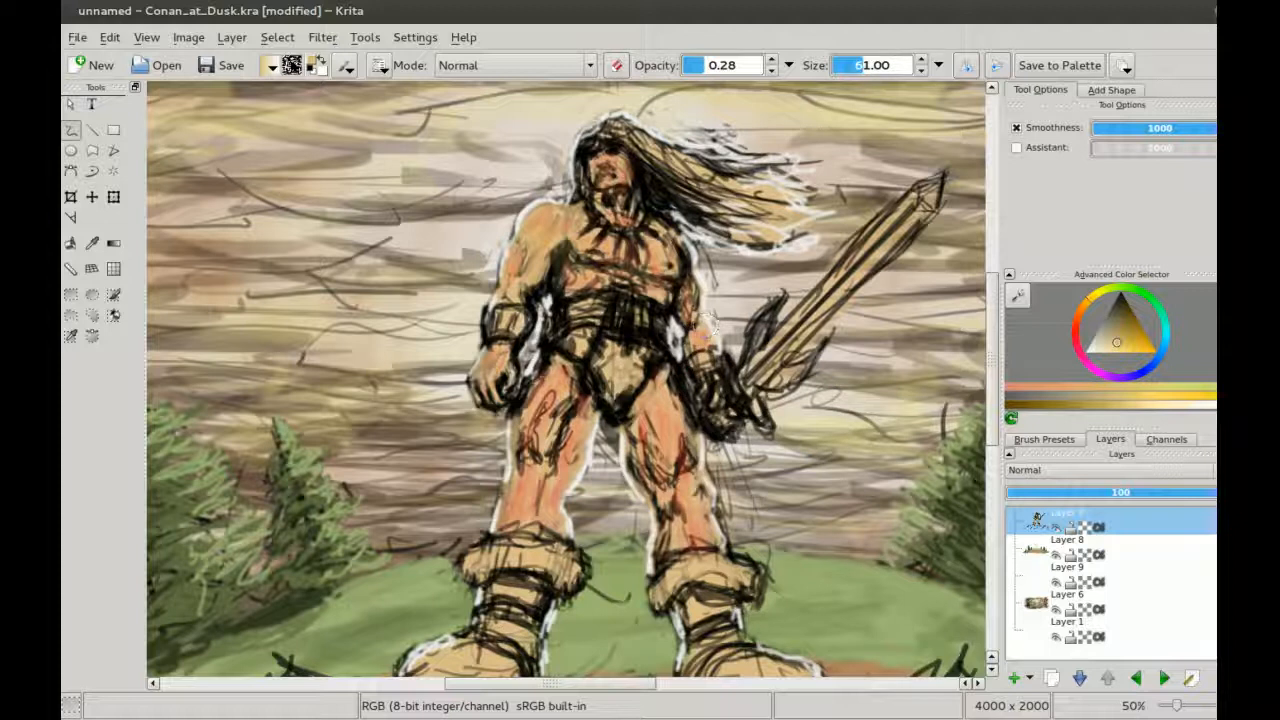
# Step: Glaze the golden-yellow tone over the red patches on both thighs and knees
pyautogui.moveTo(553, 455)
pyautogui.mouseDown()
pyautogui.moveTo(589, 416)
pyautogui.moveTo(532, 450)
pyautogui.moveTo(544, 453)
pyautogui.mouseUp()
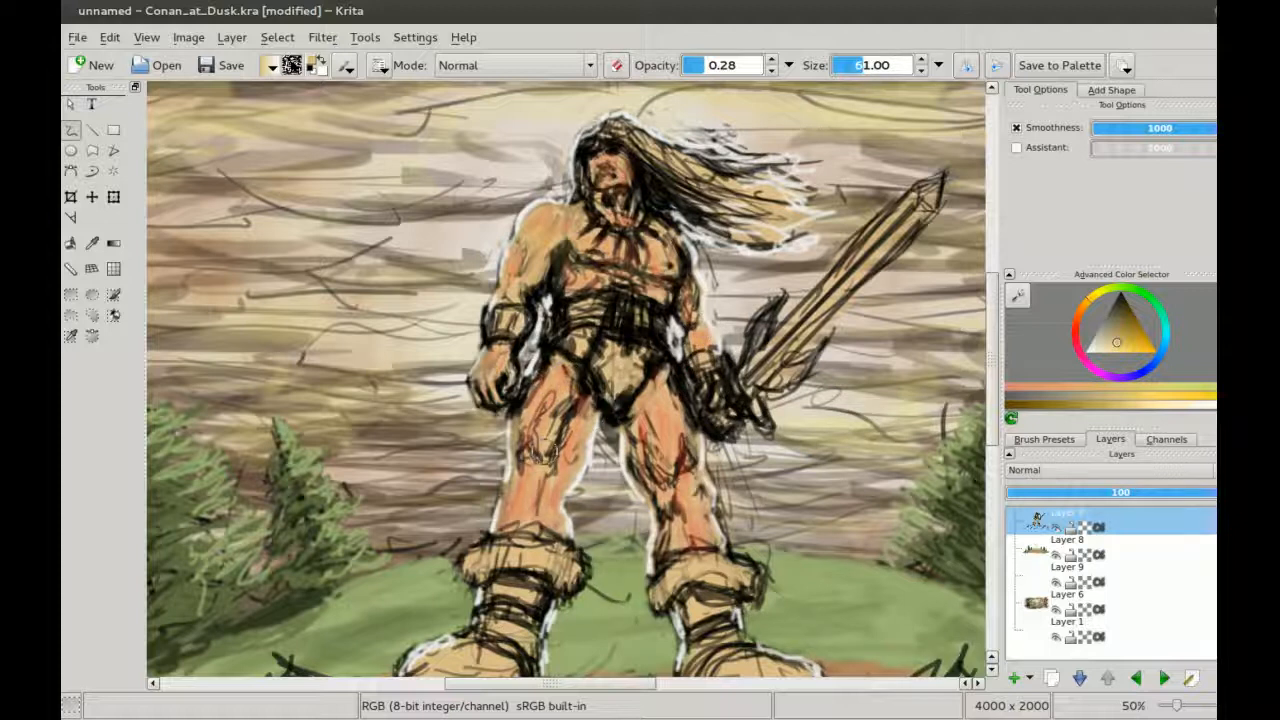
pyautogui.moveTo(658, 424); pyautogui.dragTo(655, 482)
pyautogui.moveTo(690, 432); pyautogui.dragTo(685, 517)
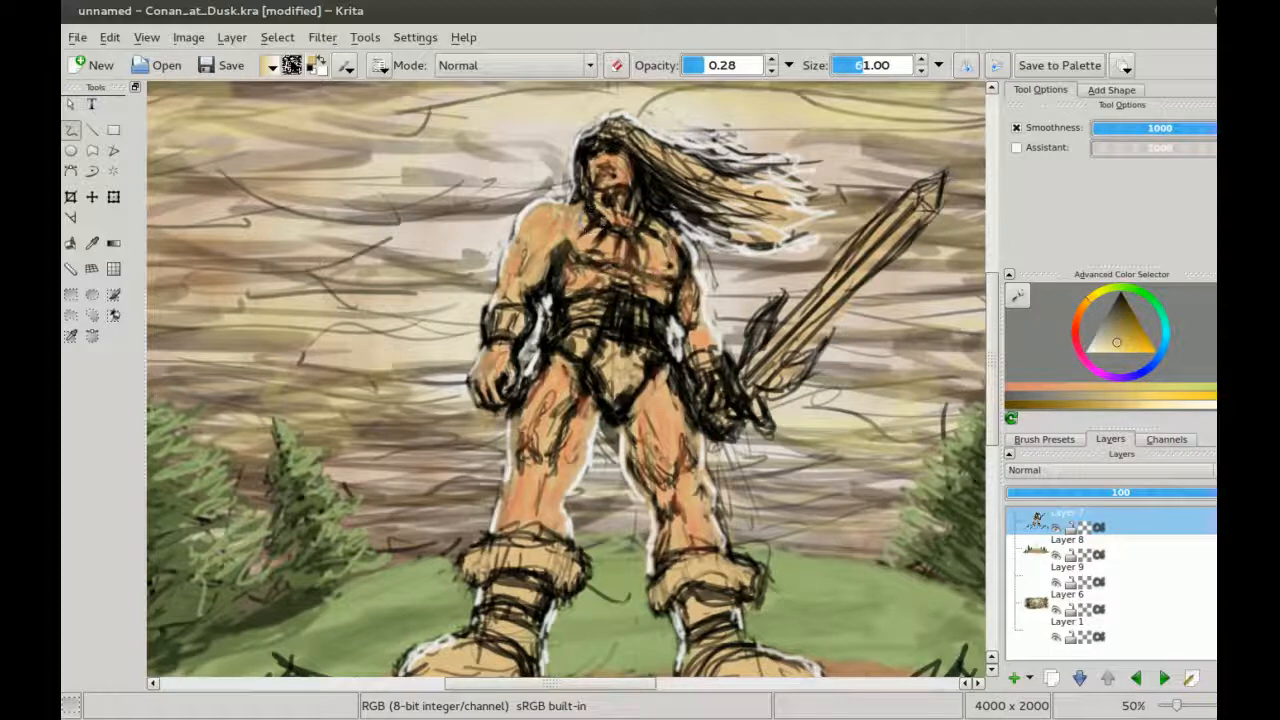
# Step: Brush the golden-yellow tone over the figure's face and jaw
pyautogui.scroll(-2, 604, 205)
pyautogui.scroll(1, 570, 295)
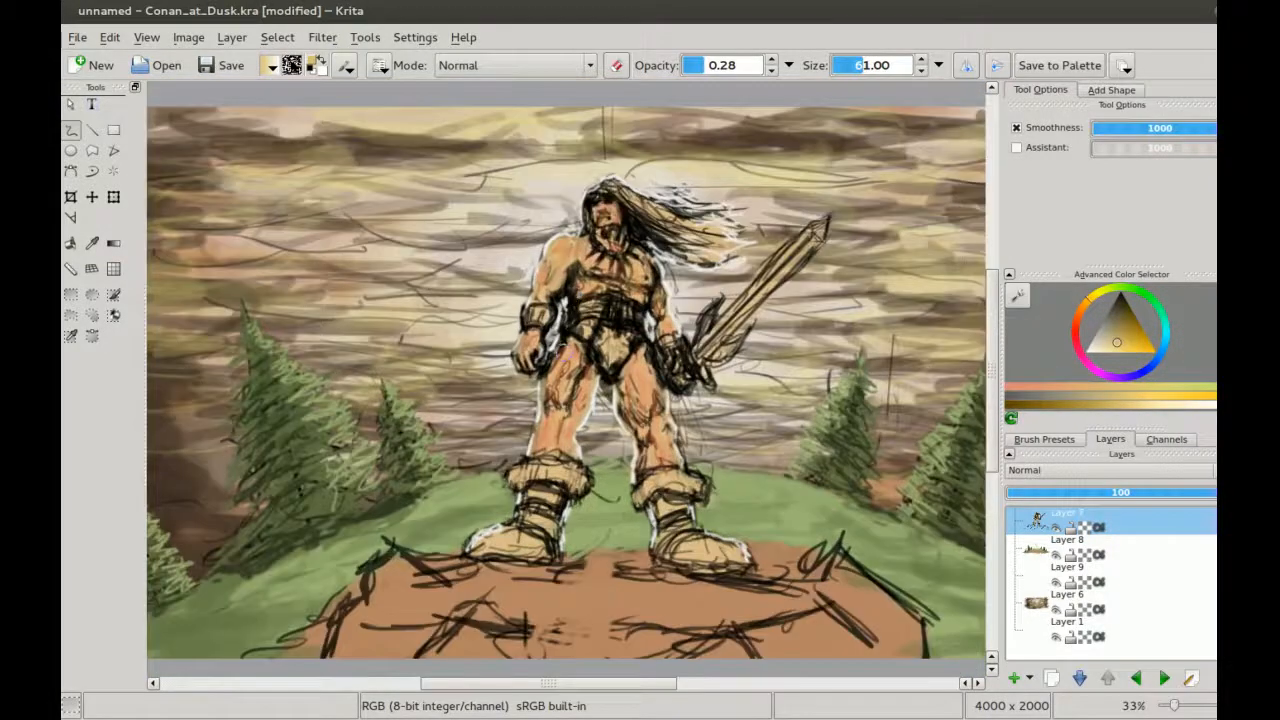
pyautogui.scroll(1, 562, 342)
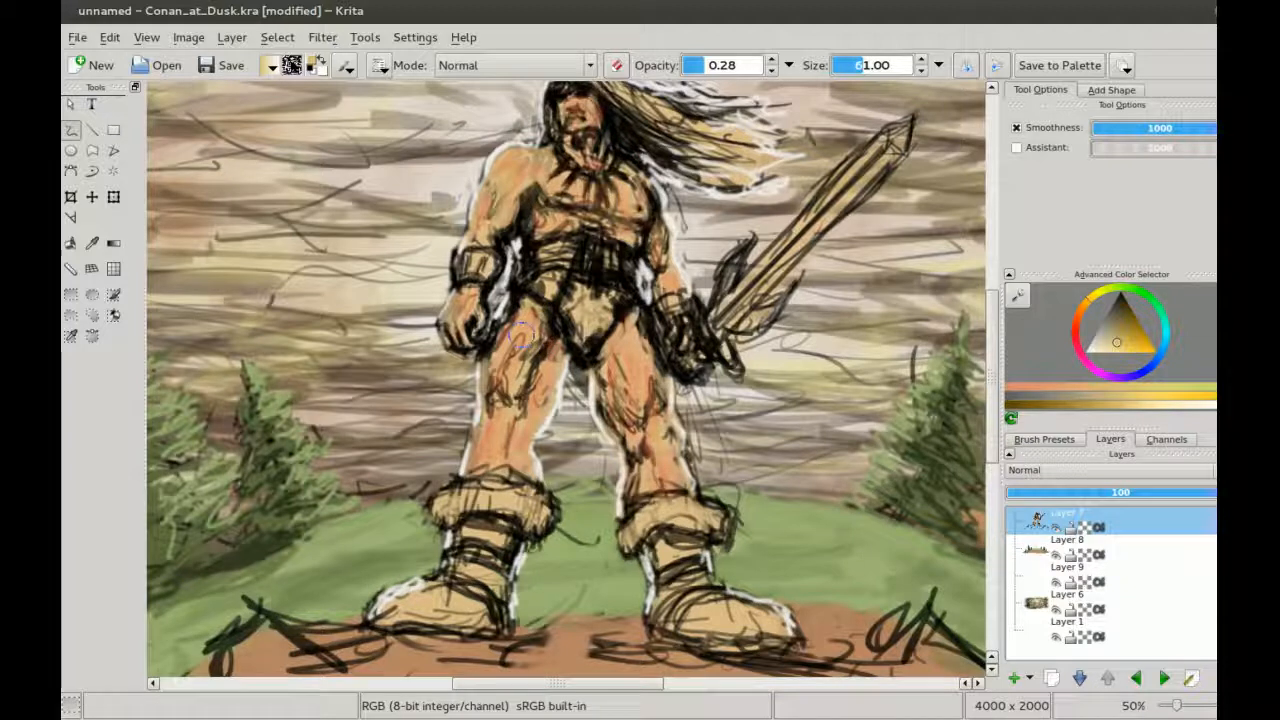
pyautogui.scroll(1, 575, 255)
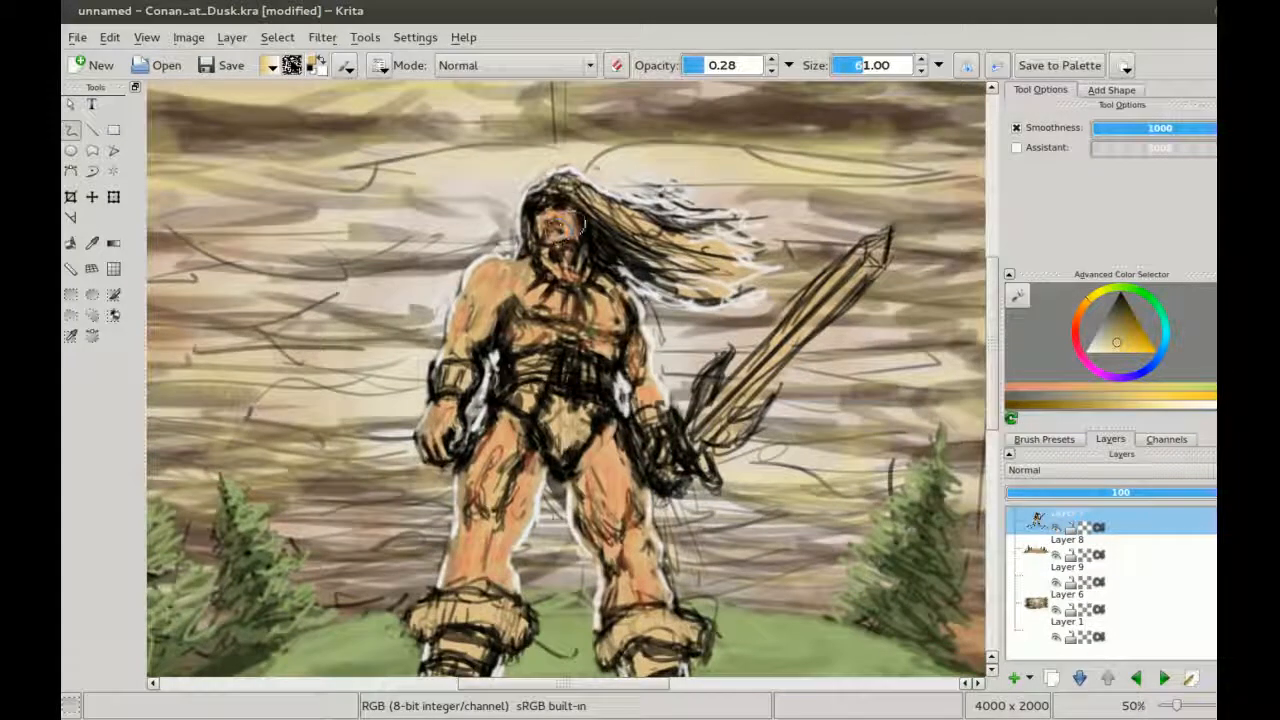
pyautogui.moveTo(540, 240); pyautogui.dragTo(551, 267)
pyautogui.hotkey('ctrl', '-')
pyautogui.hotkey('ctrl', '+')
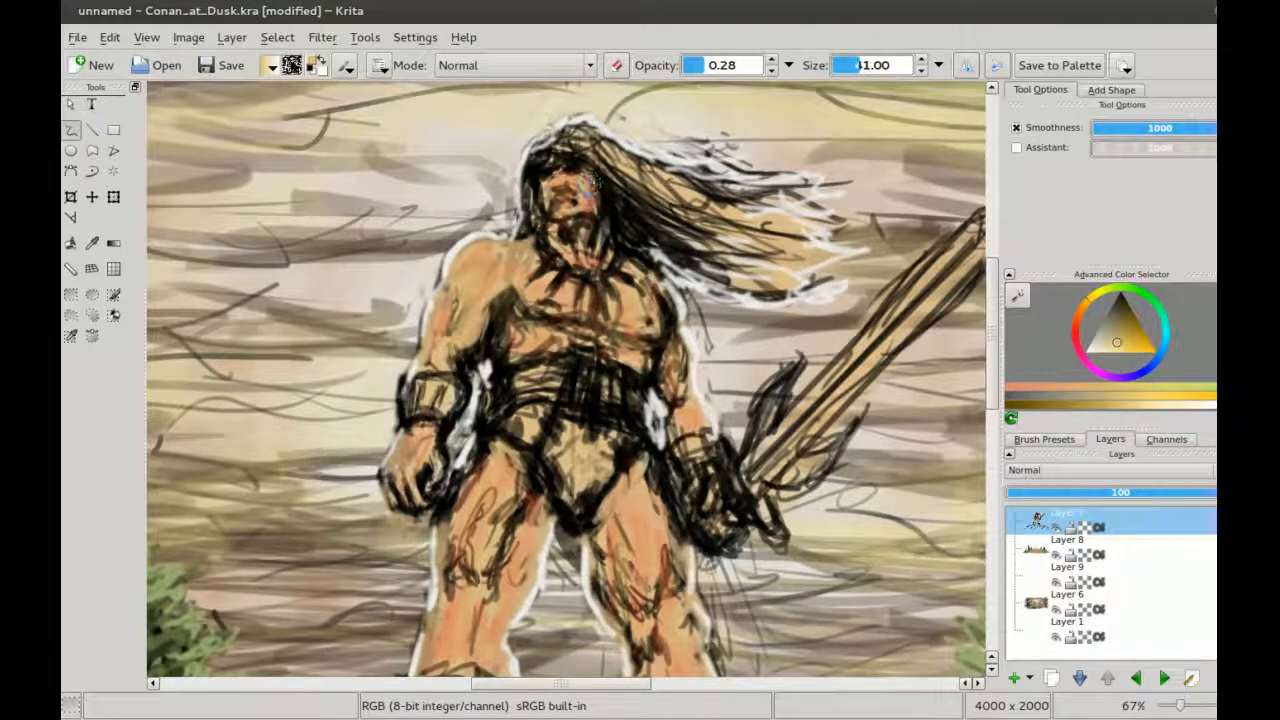
# Step: Reduce the brush size to 21 and retouch the face with skin tones sampled from the shoulder and cheek
pyautogui.press('[')
pyautogui.press('[')
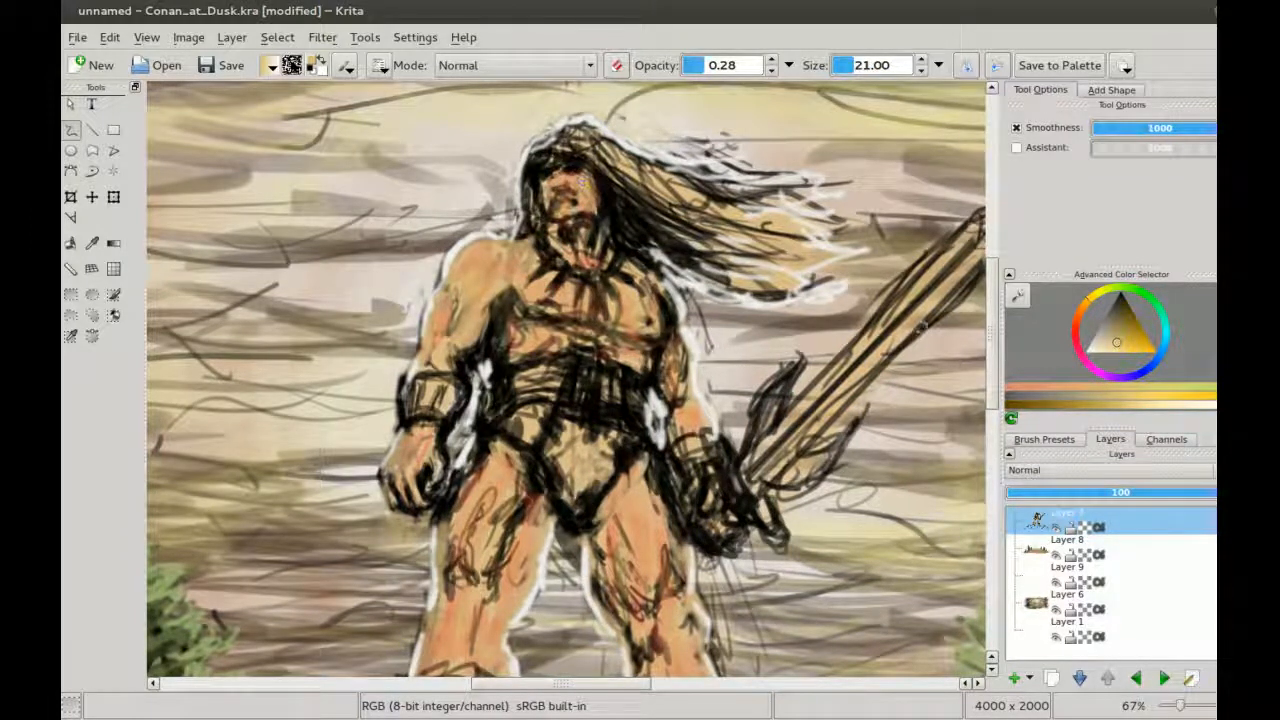
pyautogui.press('p')
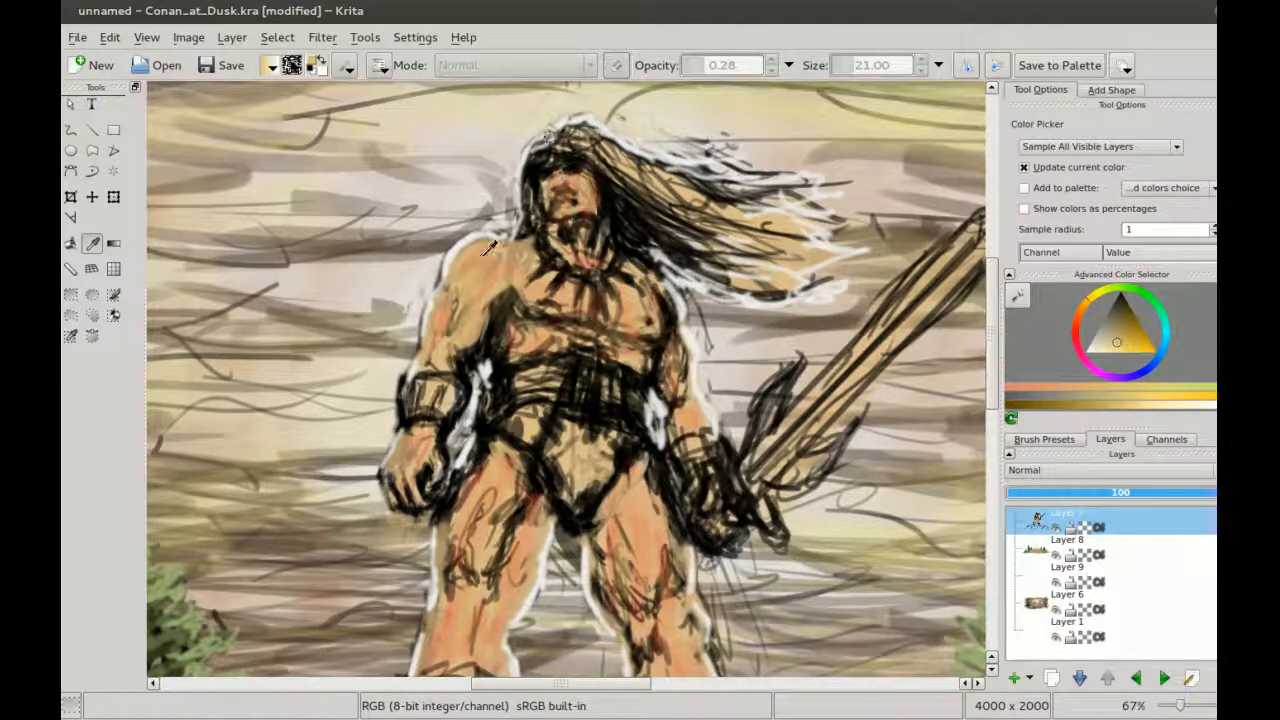
pyautogui.click(515, 245)
pyautogui.press('b')
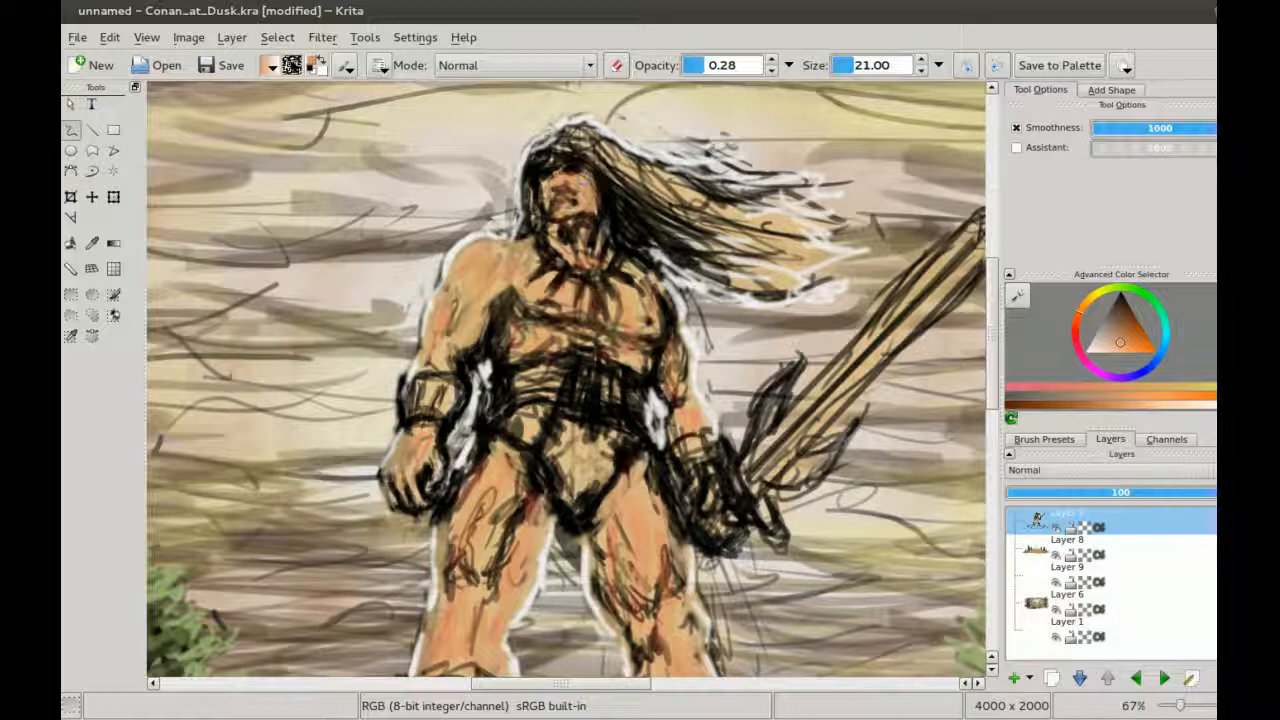
pyautogui.press('p')
pyautogui.click(589, 200)
pyautogui.press('b')
# Step: Sample a dark olive from the chest shadow and shade the thighs, shoulder and chest at opacity 0.49 with brush size 31
pyautogui.press('-')
pyautogui.moveTo(548, 422)
pyautogui.mouseDown()
pyautogui.moveTo(568, 272)
pyautogui.moveTo(588, 342)
pyautogui.mouseUp()
pyautogui.press('-')
pyautogui.press('+')
pyautogui.press('-')
pyautogui.press('-')
pyautogui.press('+')
pyautogui.press('+')
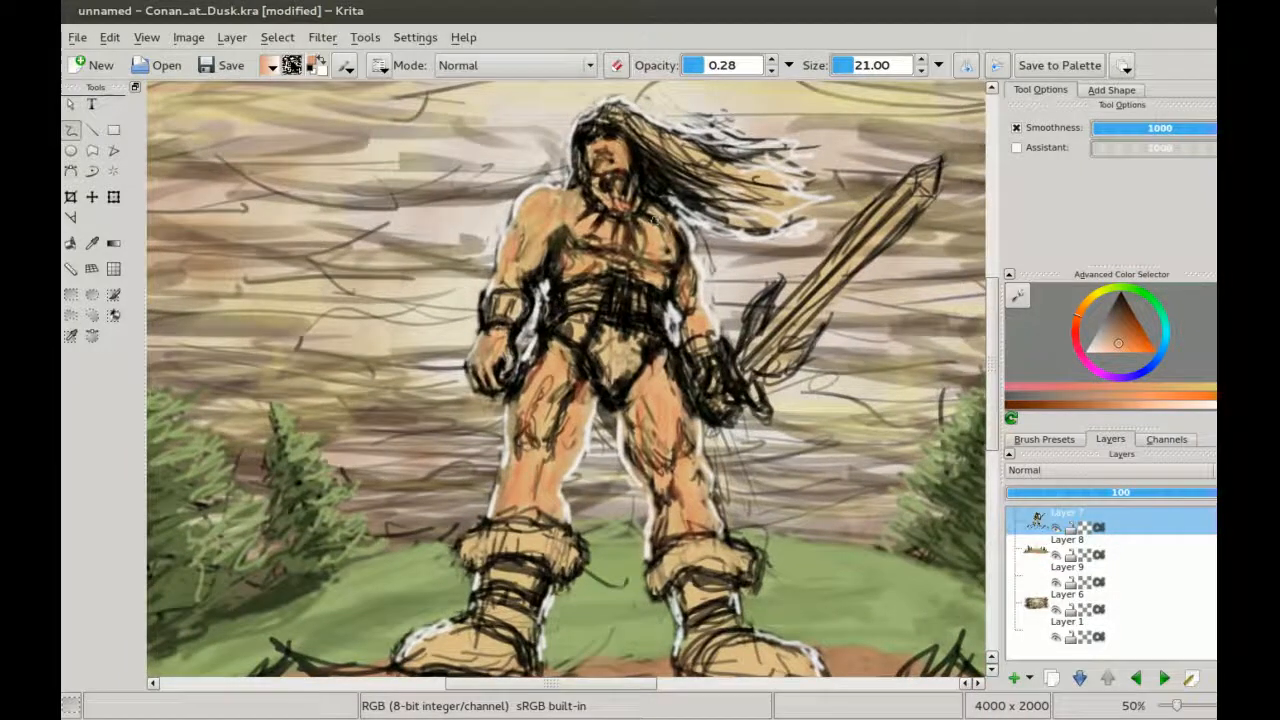
pyautogui.keyDown('ctrl'); pyautogui.click(566, 229); pyautogui.keyUp('ctrl')
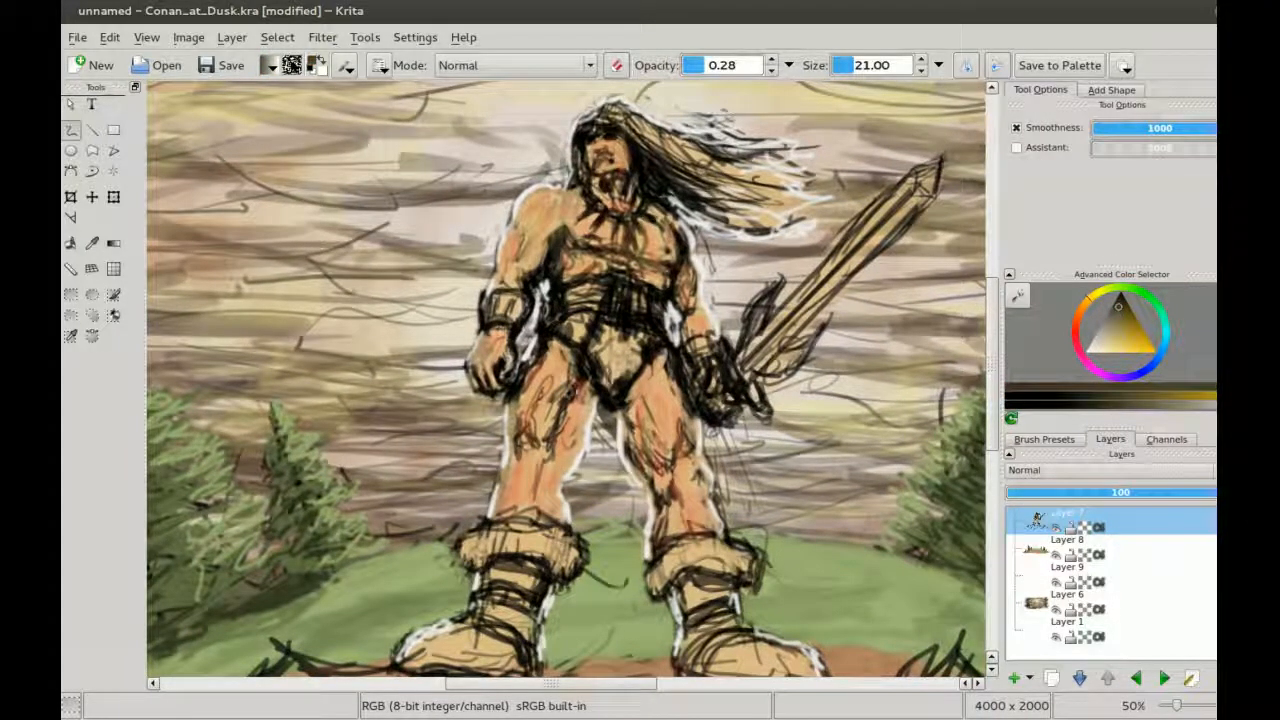
pyautogui.click(721, 65)
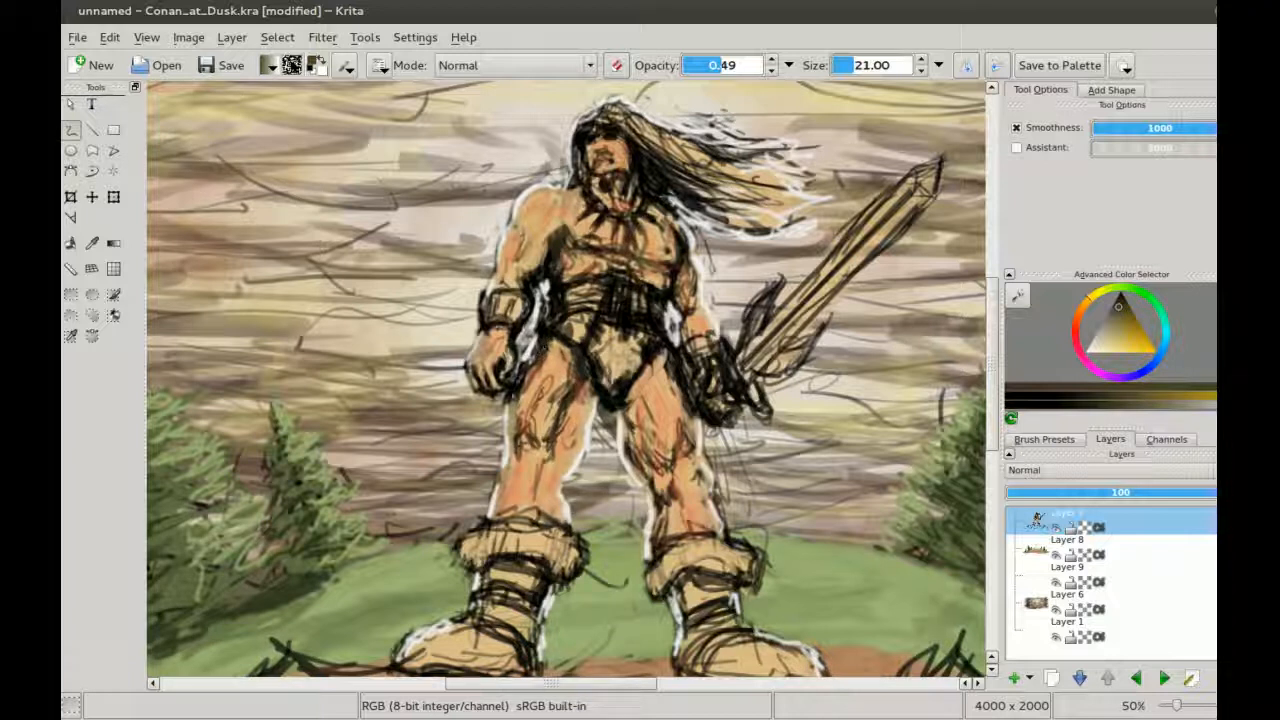
pyautogui.press(']')
pyautogui.moveTo(640, 408)
pyautogui.mouseDown()
pyautogui.moveTo(634, 458)
pyautogui.moveTo(666, 534)
pyautogui.moveTo(668, 484)
pyautogui.mouseUp()
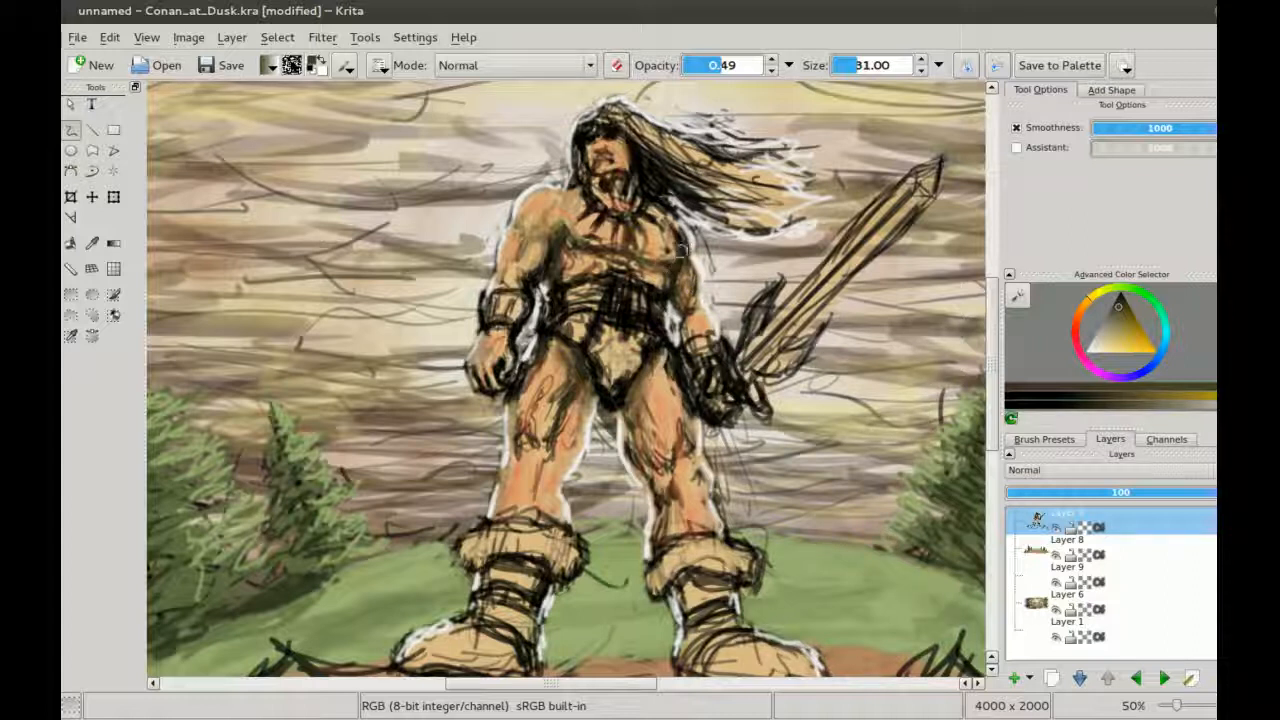
# Step: Extend the dark olive shading over the sword arm, both knees and the lower legs down to the boot cuffs
pyautogui.moveTo(686, 234); pyautogui.dragTo(684, 270)
pyautogui.moveTo(561, 404); pyautogui.dragTo(545, 446)
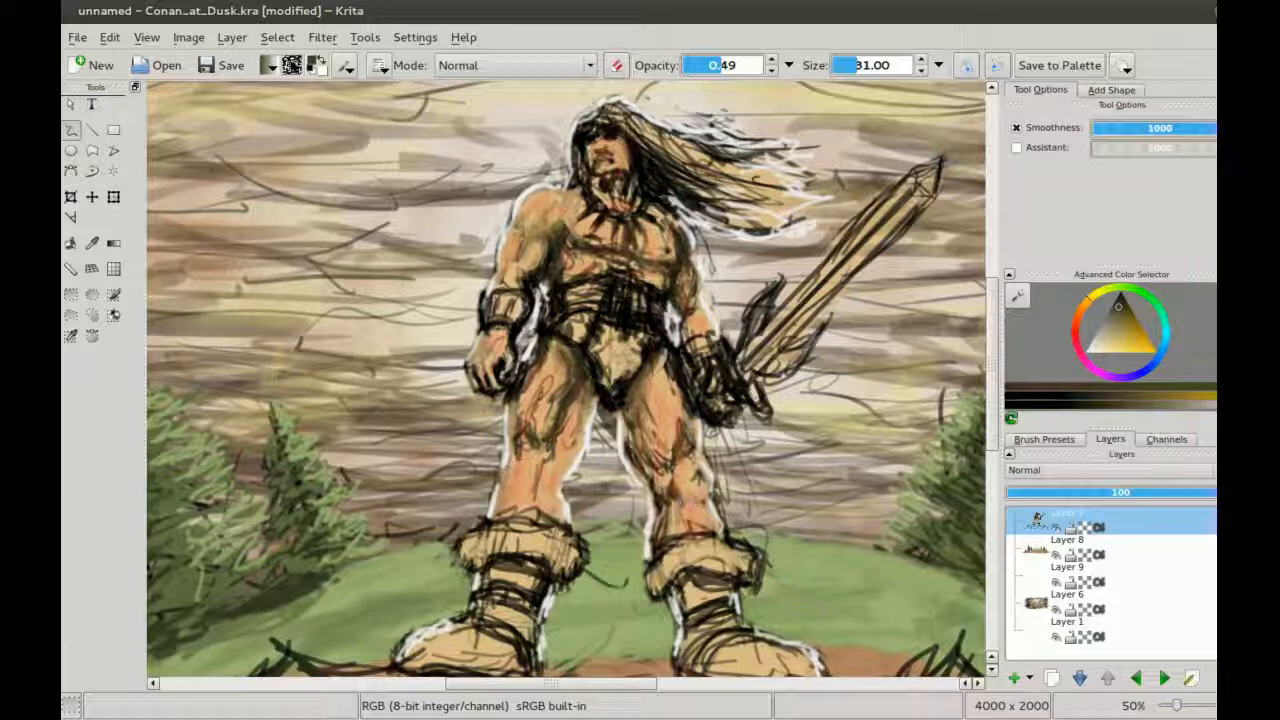
pyautogui.moveTo(652, 456)
pyautogui.mouseDown()
pyautogui.moveTo(664, 470)
pyautogui.moveTo(648, 464)
pyautogui.moveTo(660, 525)
pyautogui.moveTo(659, 514)
pyautogui.moveTo(685, 530)
pyautogui.mouseUp()
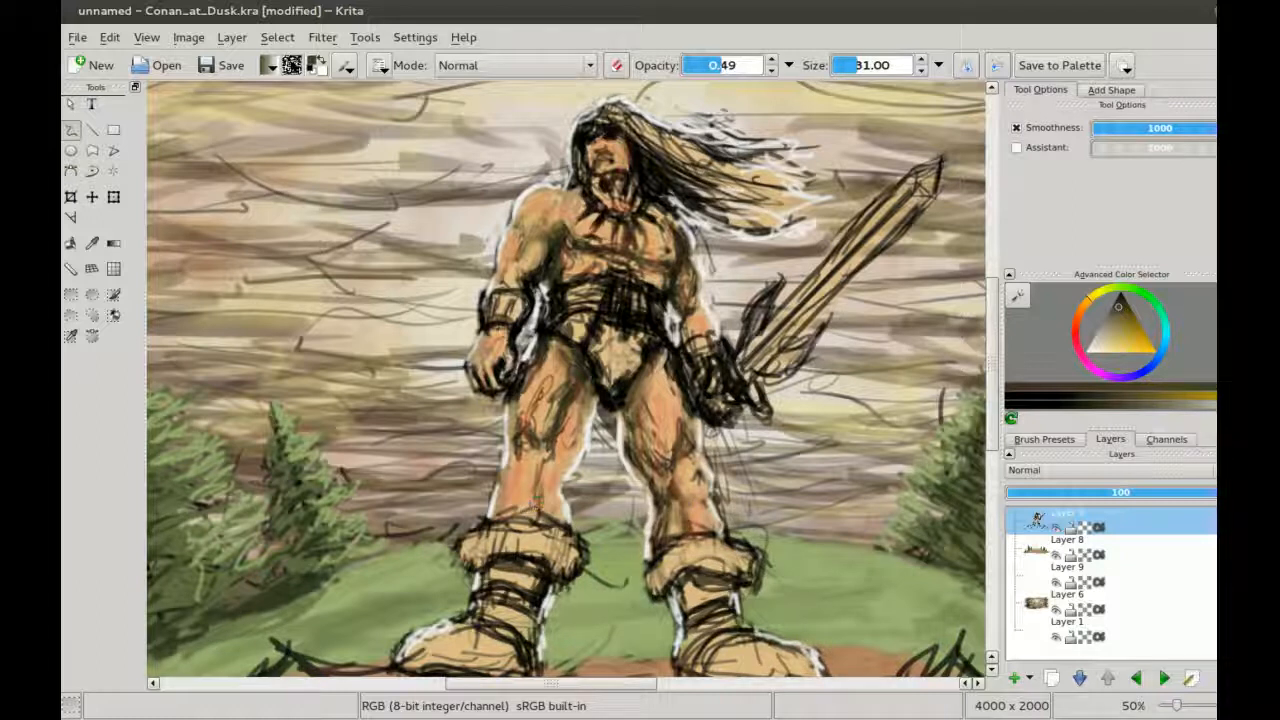
pyautogui.moveTo(553, 466)
pyautogui.mouseDown()
pyautogui.moveTo(549, 478)
pyautogui.moveTo(558, 406)
pyautogui.moveTo(547, 430)
pyautogui.moveTo(529, 424)
pyautogui.moveTo(509, 476)
pyautogui.mouseUp()
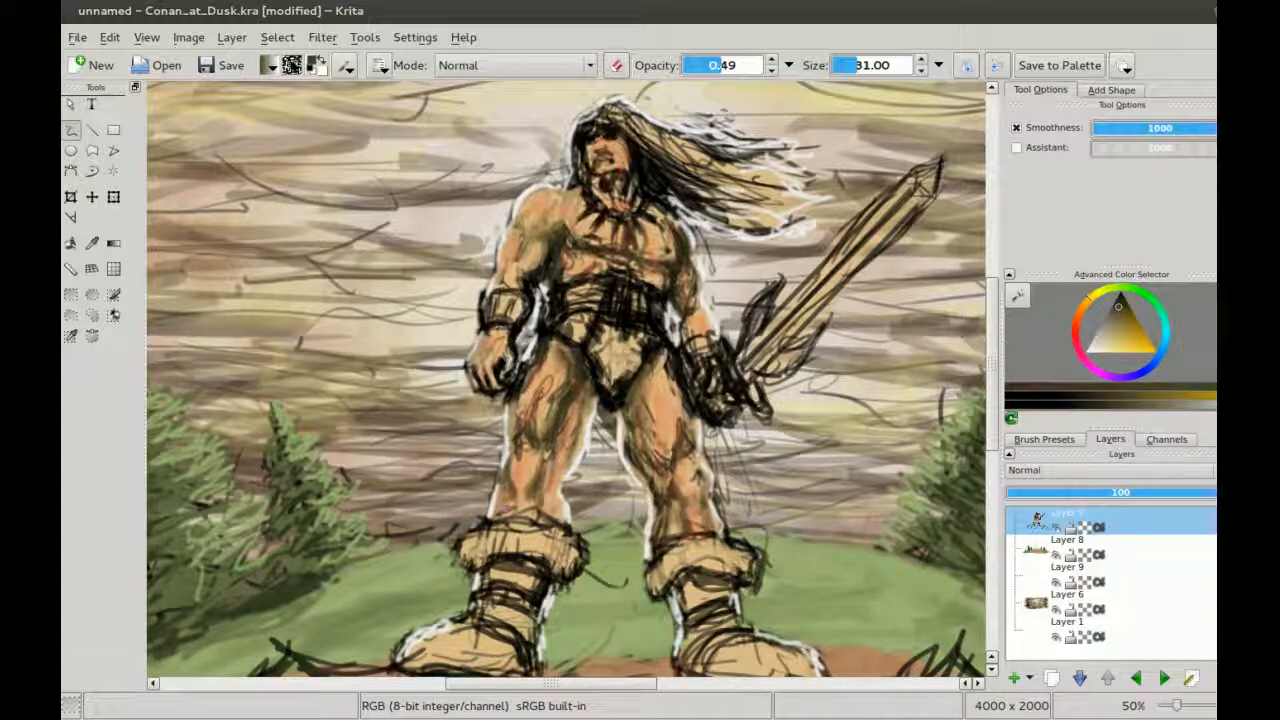
pyautogui.moveTo(506, 479); pyautogui.dragTo(495, 511)
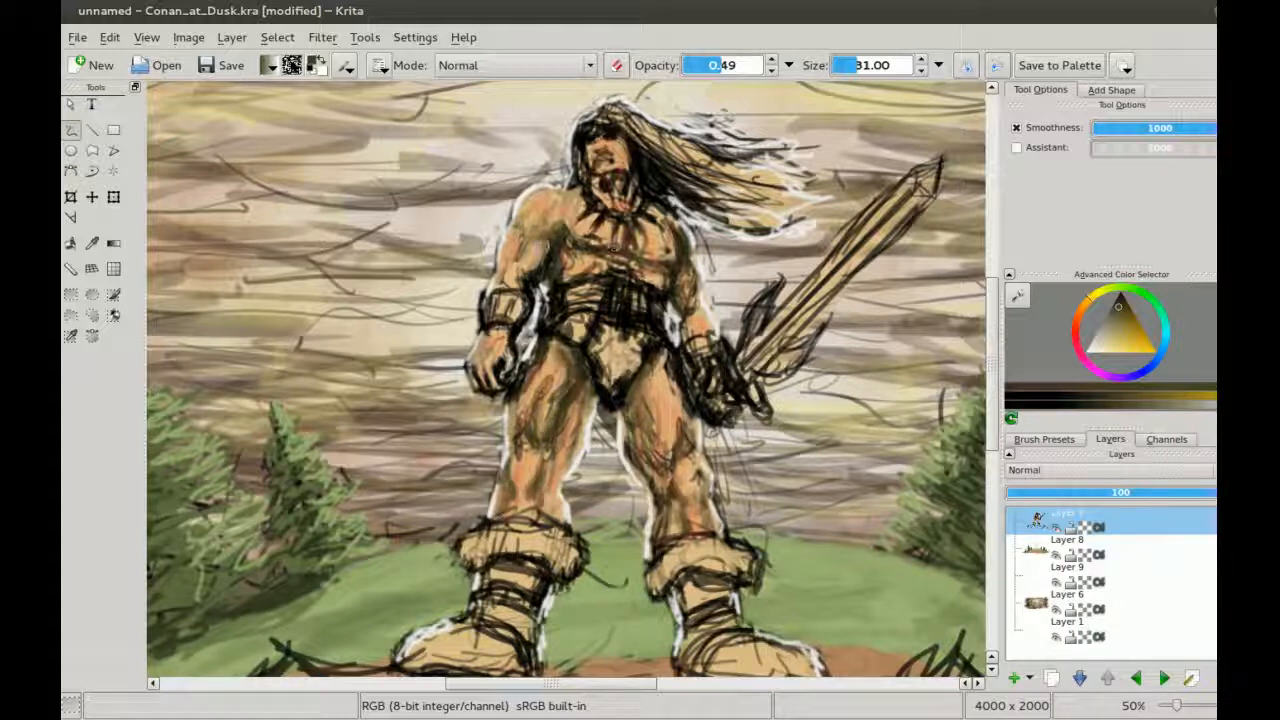
# Step: Examine the shaded figure in close-up and in the wider composition
pyautogui.hotkey('ctrl', '-')
pyautogui.moveTo(610, 299); pyautogui.dragTo(596, 318)
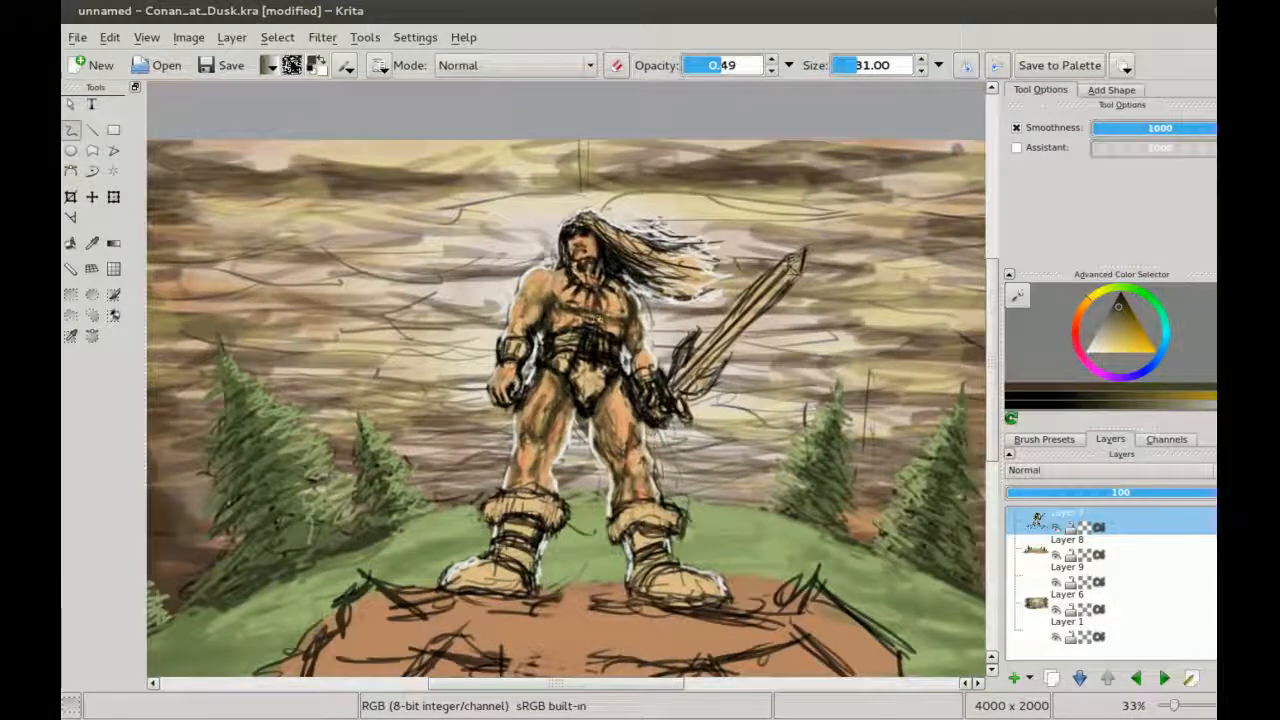
pyautogui.hotkey('ctrl', '+')
pyautogui.moveTo(514, 229); pyautogui.dragTo(482, 271)
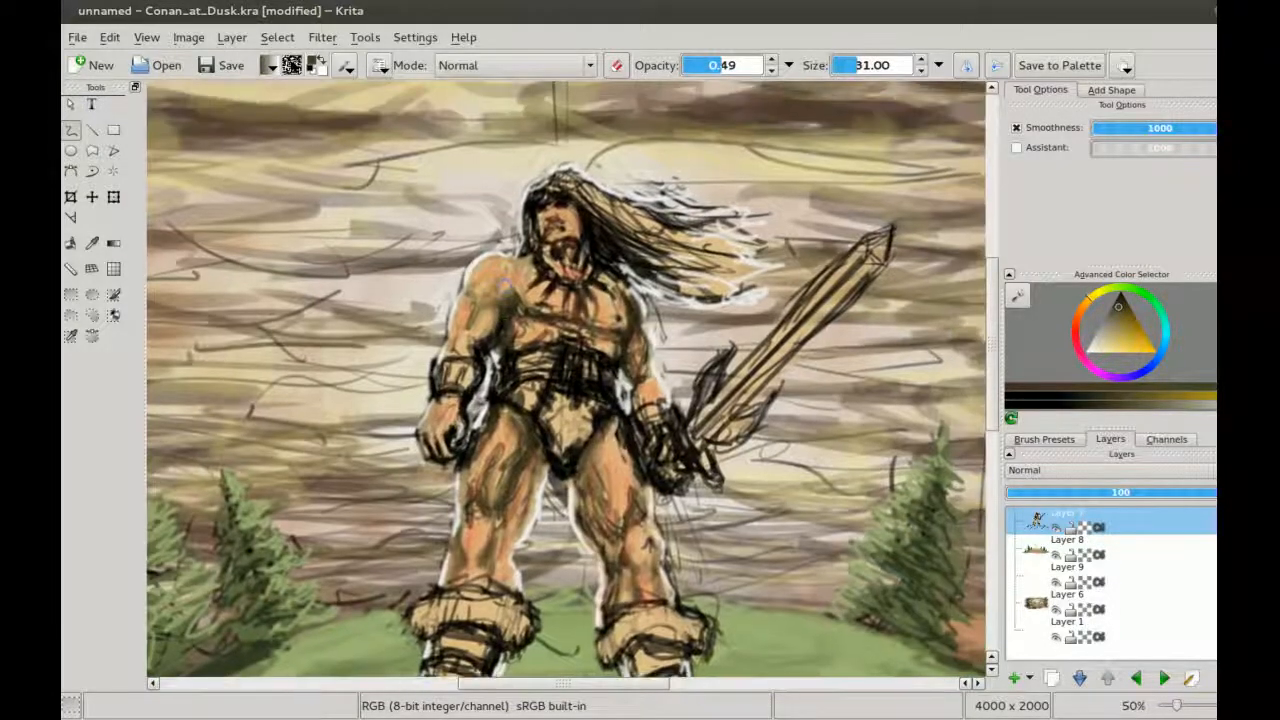
pyautogui.hotkey('ctrl', '+')
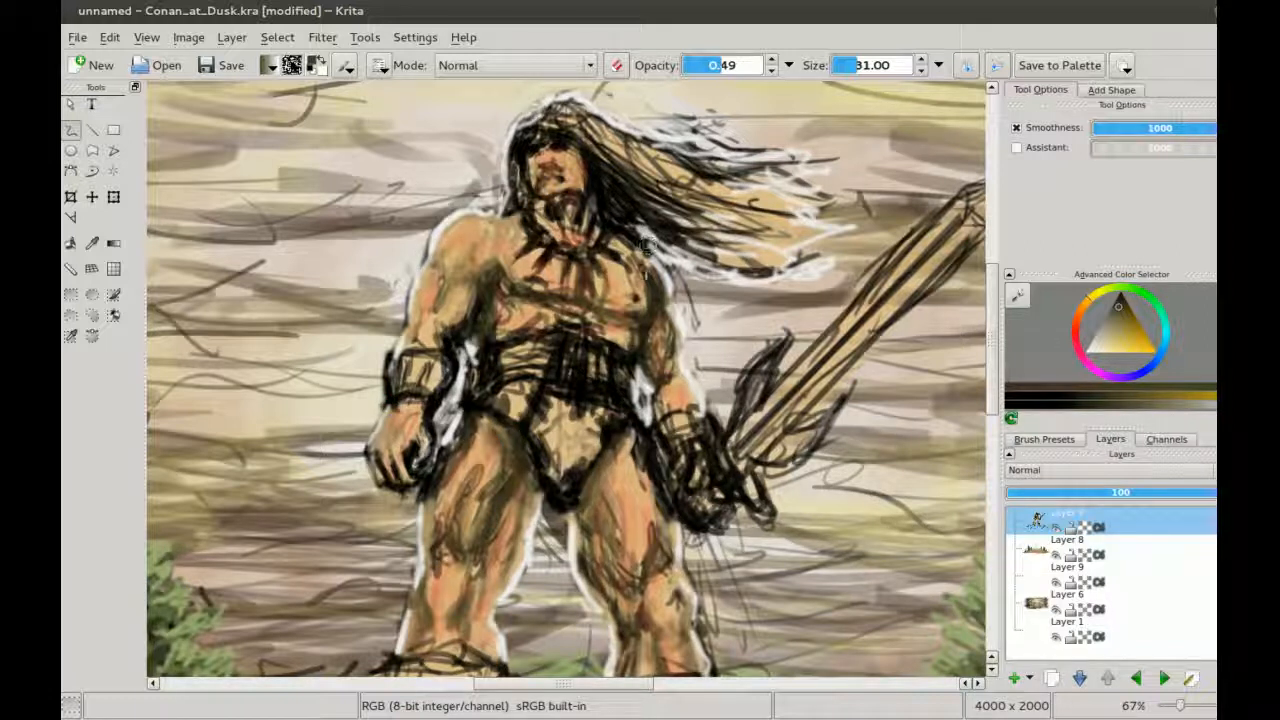
pyautogui.hotkey('ctrl', '-')
pyautogui.scroll(-1, 587, 432)
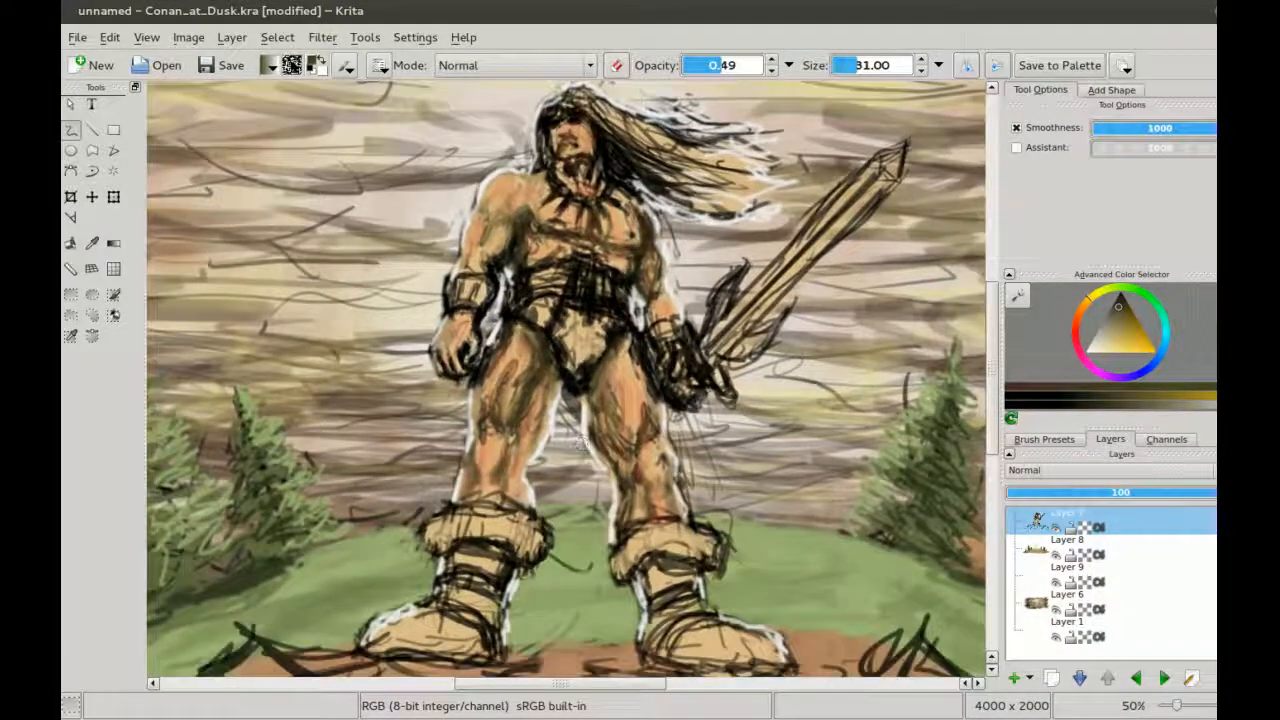
pyautogui.hotkey('ctrl', '+')
pyautogui.hotkey('ctrl', '-')
pyautogui.hotkey('ctrl', '-')
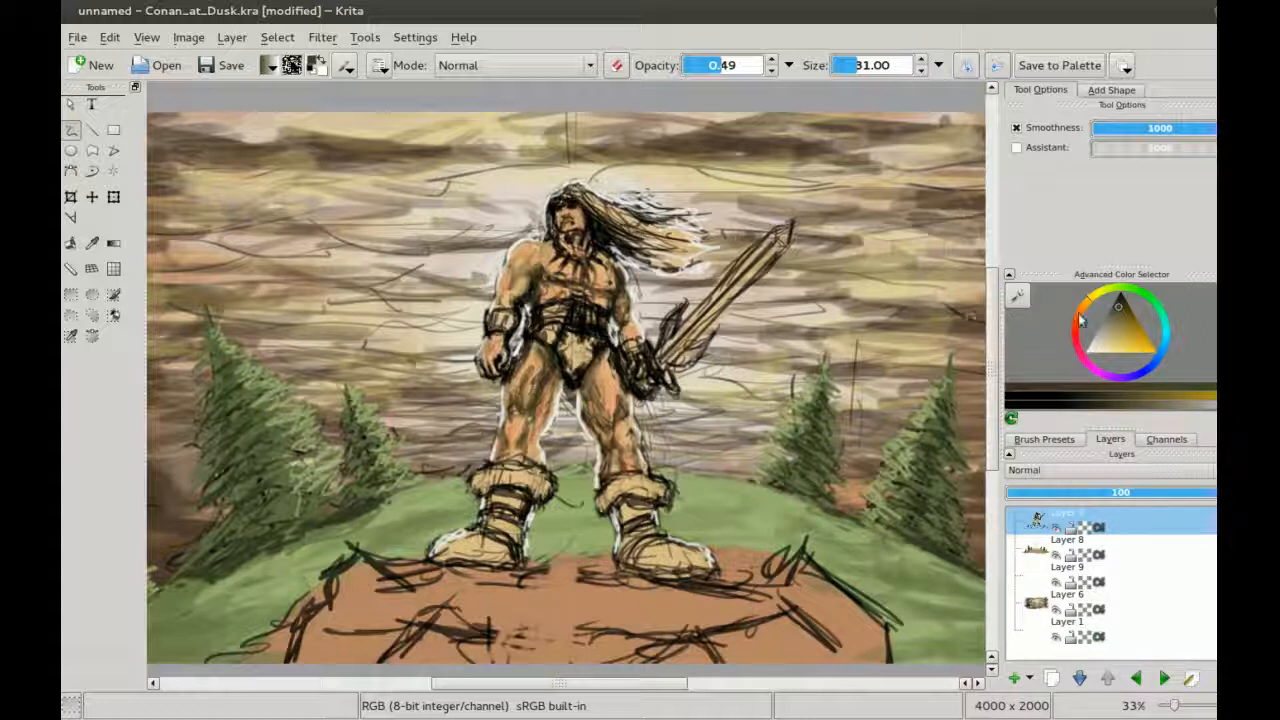
# Step: Mix a dark reddish brown and fill both wrist bracers with it
pyautogui.moveTo(1081, 325); pyautogui.dragTo(1120, 312)
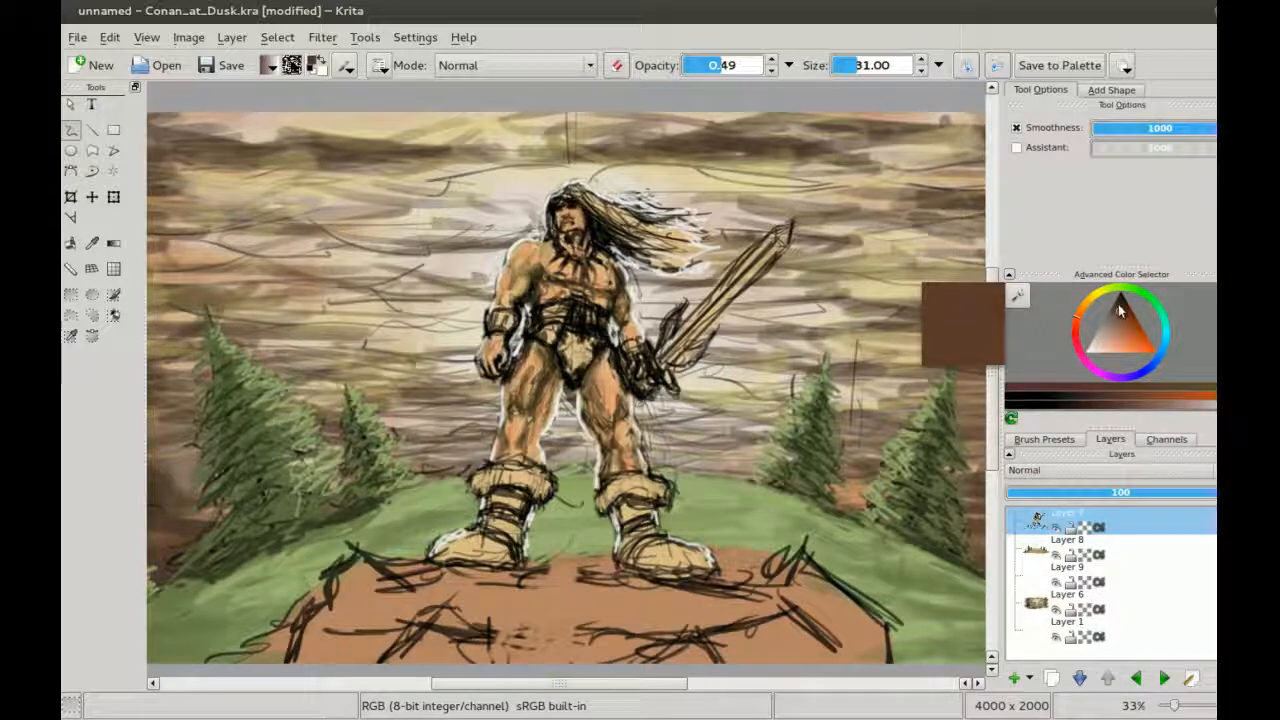
pyautogui.moveTo(498, 318); pyautogui.dragTo(565, 300)
pyautogui.scroll(2, 565, 300)
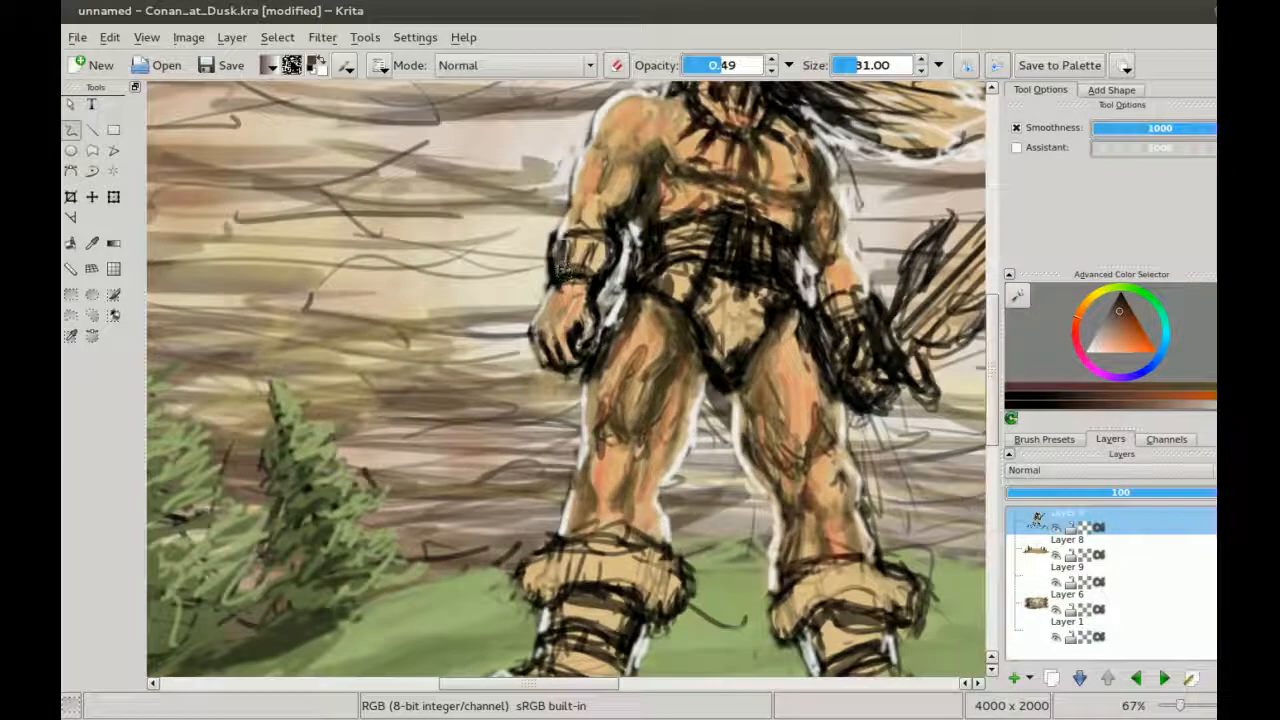
pyautogui.moveTo(580, 248)
pyautogui.mouseDown()
pyautogui.moveTo(586, 258)
pyautogui.moveTo(600, 244)
pyautogui.moveTo(600, 256)
pyautogui.mouseUp()
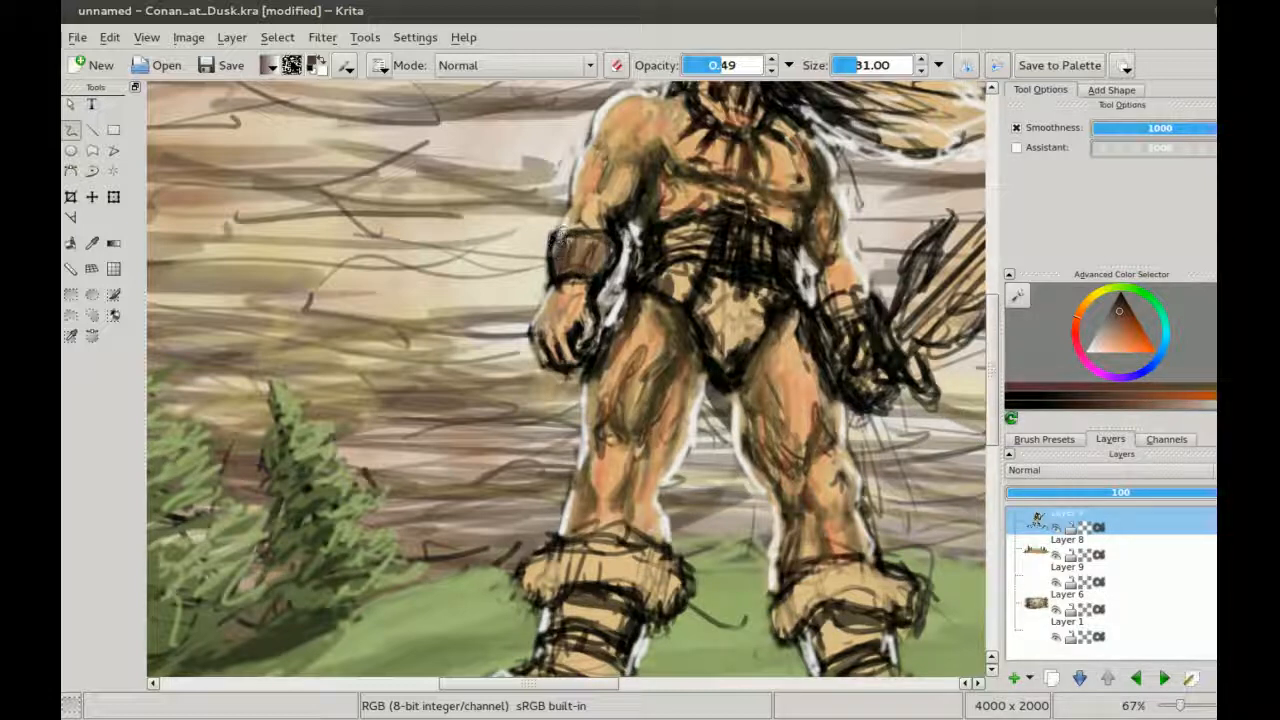
pyautogui.moveTo(572, 232)
pyautogui.mouseDown()
pyautogui.moveTo(590, 256)
pyautogui.moveTo(614, 250)
pyautogui.mouseUp()
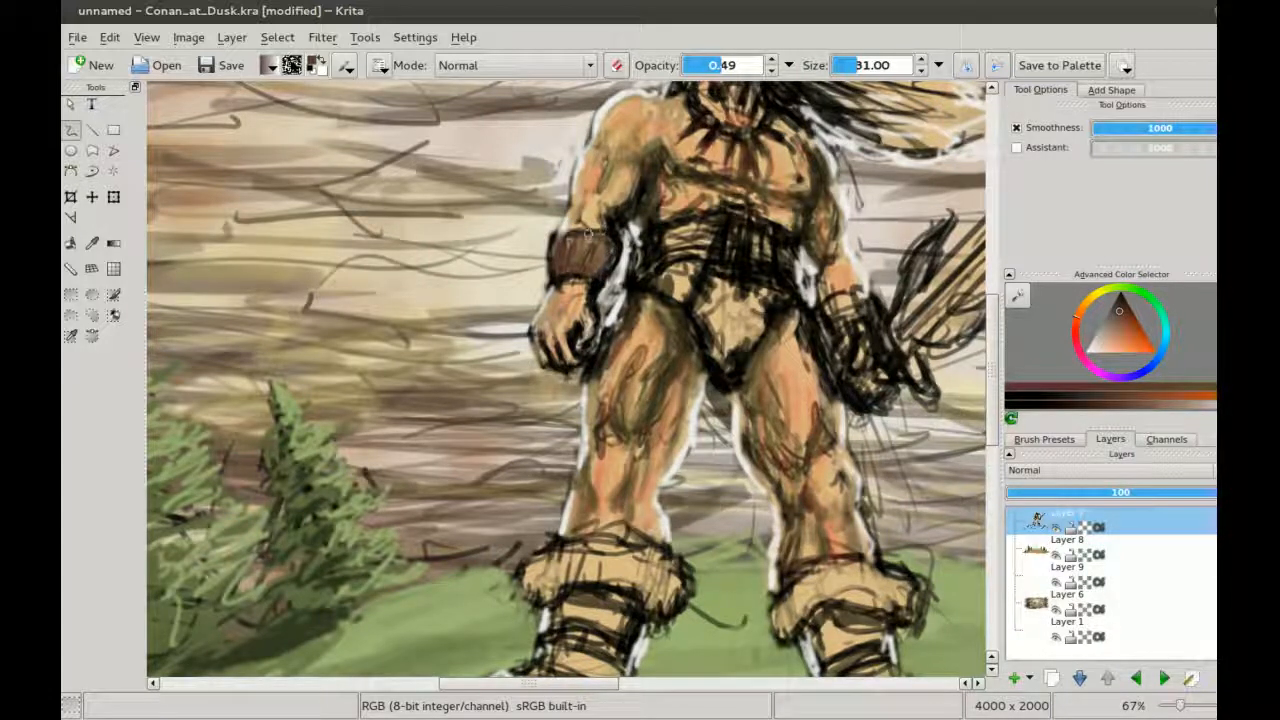
pyautogui.moveTo(842, 303); pyautogui.dragTo(762, 325)
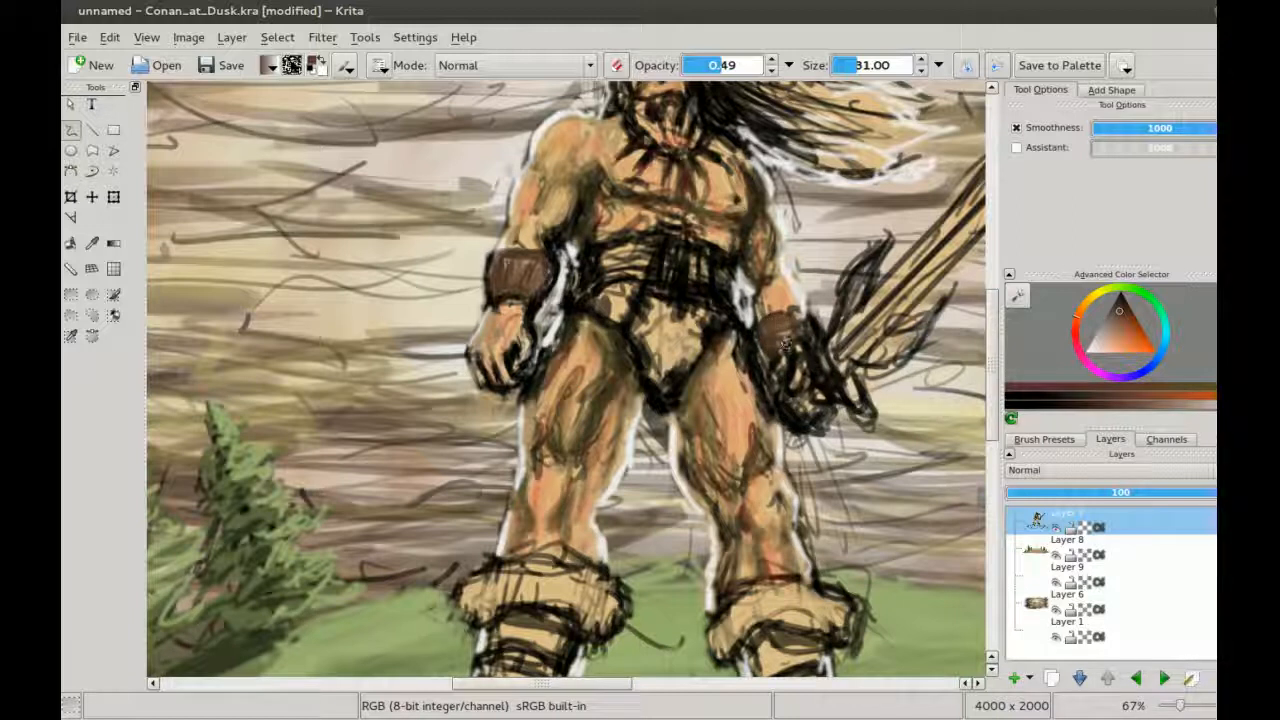
pyautogui.moveTo(516, 394); pyautogui.dragTo(616, 264)
pyautogui.moveTo(603, 153); pyautogui.dragTo(620, 183)
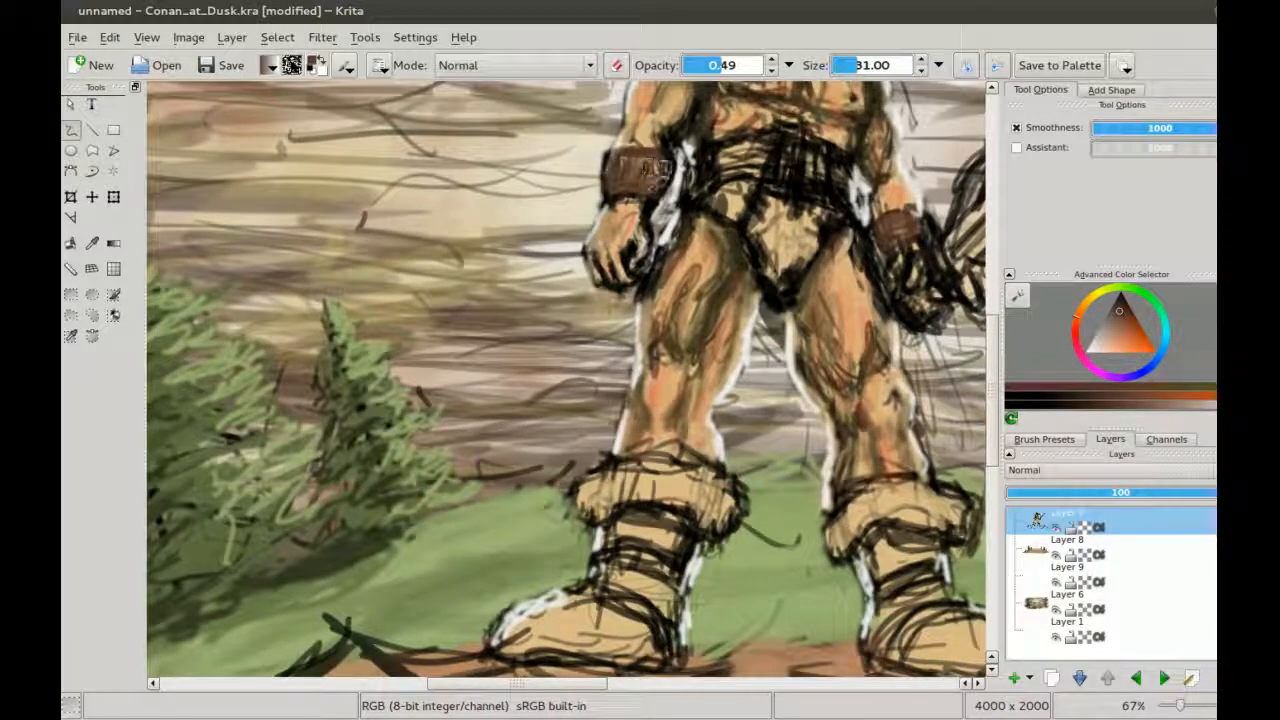
# Step: Fill the leather of both boots with the dark reddish brown at opacity 0.90 and brush size 41
pyautogui.scroll(-3, 621, 394)
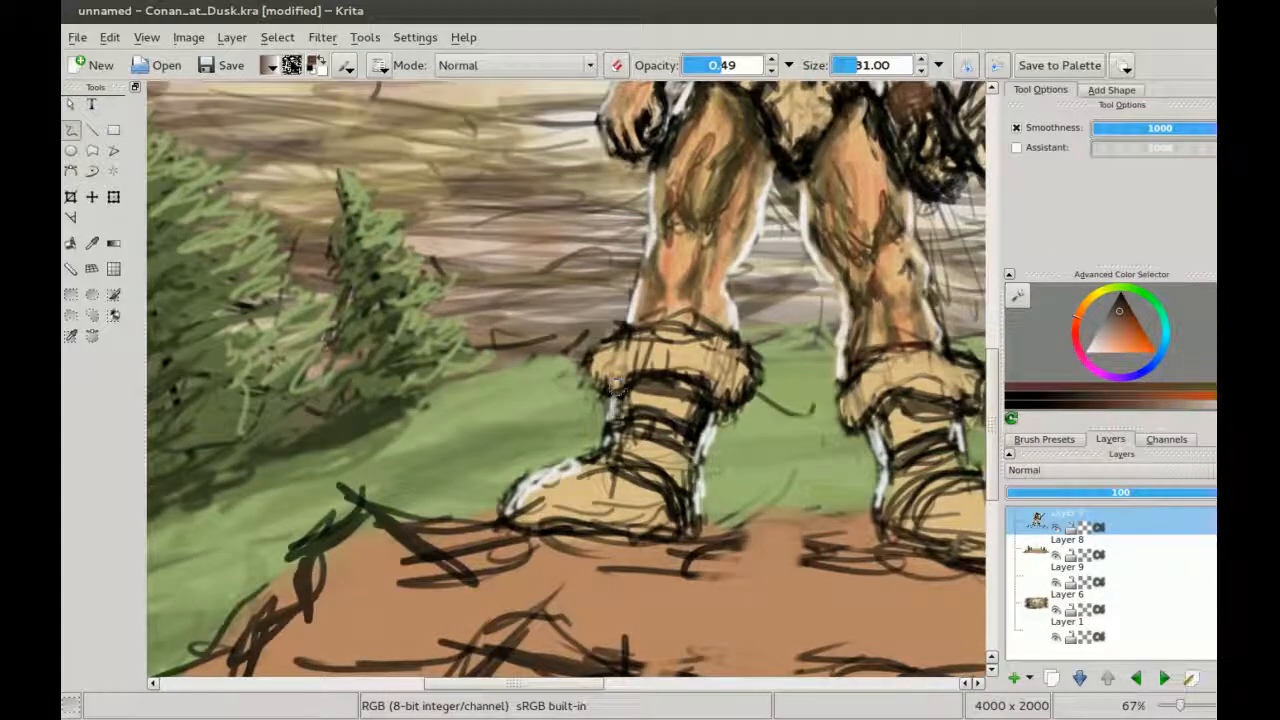
pyautogui.moveTo(735, 66); pyautogui.dragTo(756, 66)
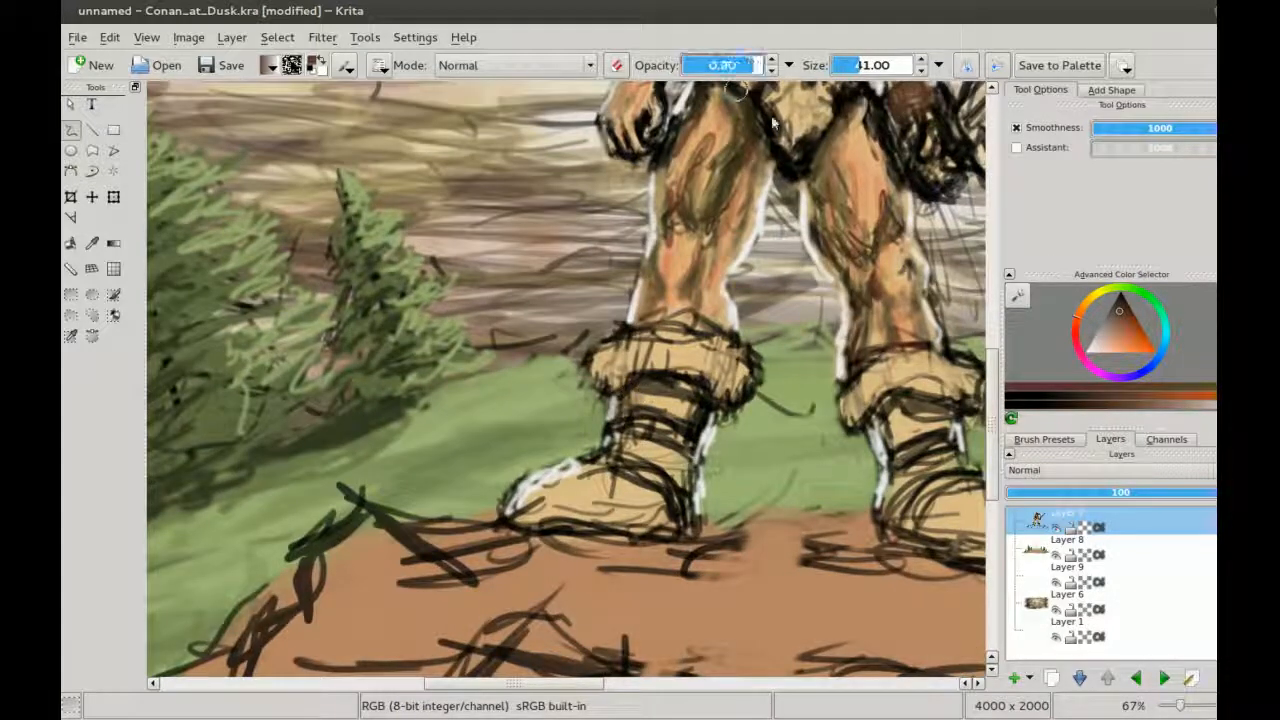
pyautogui.moveTo(668, 404)
pyautogui.mouseDown()
pyautogui.moveTo(629, 389)
pyautogui.moveTo(623, 415)
pyautogui.moveTo(643, 394)
pyautogui.moveTo(621, 419)
pyautogui.moveTo(669, 419)
pyautogui.moveTo(696, 390)
pyautogui.moveTo(684, 438)
pyautogui.moveTo(641, 375)
pyautogui.moveTo(624, 410)
pyautogui.moveTo(654, 415)
pyautogui.moveTo(628, 460)
pyautogui.moveTo(646, 443)
pyautogui.moveTo(684, 489)
pyautogui.moveTo(632, 441)
pyautogui.moveTo(653, 449)
pyautogui.moveTo(526, 499)
pyautogui.moveTo(633, 485)
pyautogui.moveTo(653, 503)
pyautogui.moveTo(611, 483)
pyautogui.moveTo(546, 493)
pyautogui.moveTo(616, 489)
pyautogui.moveTo(559, 485)
pyautogui.moveTo(576, 479)
pyautogui.moveTo(599, 503)
pyautogui.moveTo(660, 498)
pyautogui.moveTo(530, 500)
pyautogui.moveTo(646, 501)
pyautogui.moveTo(656, 520)
pyautogui.moveTo(530, 494)
pyautogui.moveTo(562, 476)
pyautogui.mouseUp()
pyautogui.moveTo(932, 438)
pyautogui.mouseDown()
pyautogui.moveTo(666, 420)
pyautogui.moveTo(680, 400)
pyautogui.moveTo(725, 398)
pyautogui.moveTo(680, 430)
pyautogui.moveTo(672, 398)
pyautogui.moveTo(722, 419)
pyautogui.mouseUp()
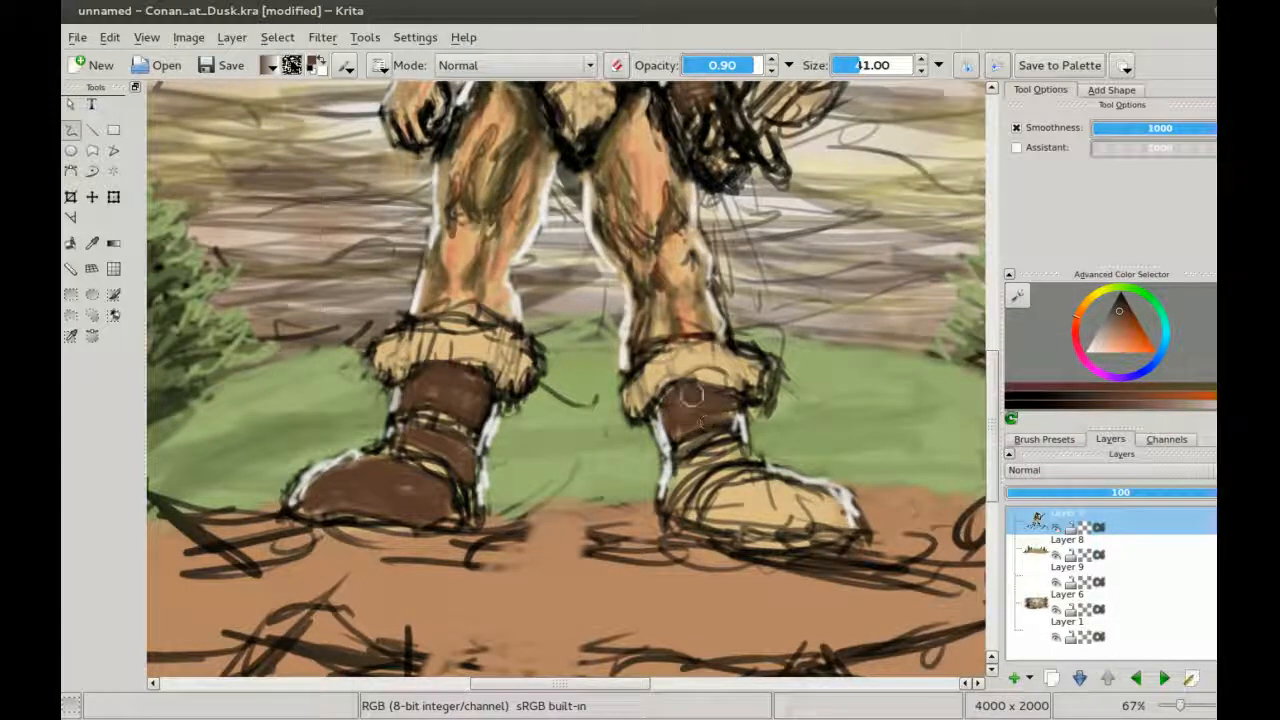
# Step: Examine the recolored boots and bracers against the whole composition
pyautogui.hotkey('ctrl', '-')
pyautogui.moveTo(632, 168); pyautogui.dragTo(610, 264)
pyautogui.hotkey('ctrl', '-')
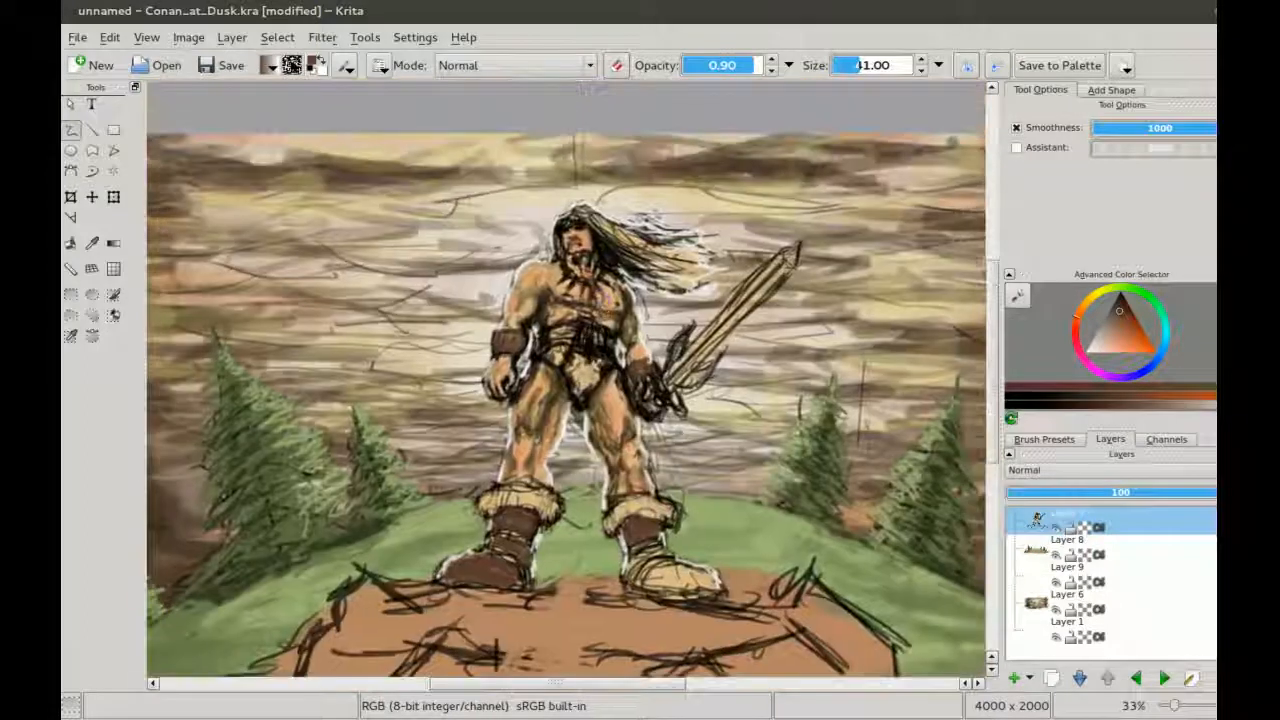
pyautogui.hotkey('ctrl', '-')
pyautogui.hotkey('ctrl', '-')
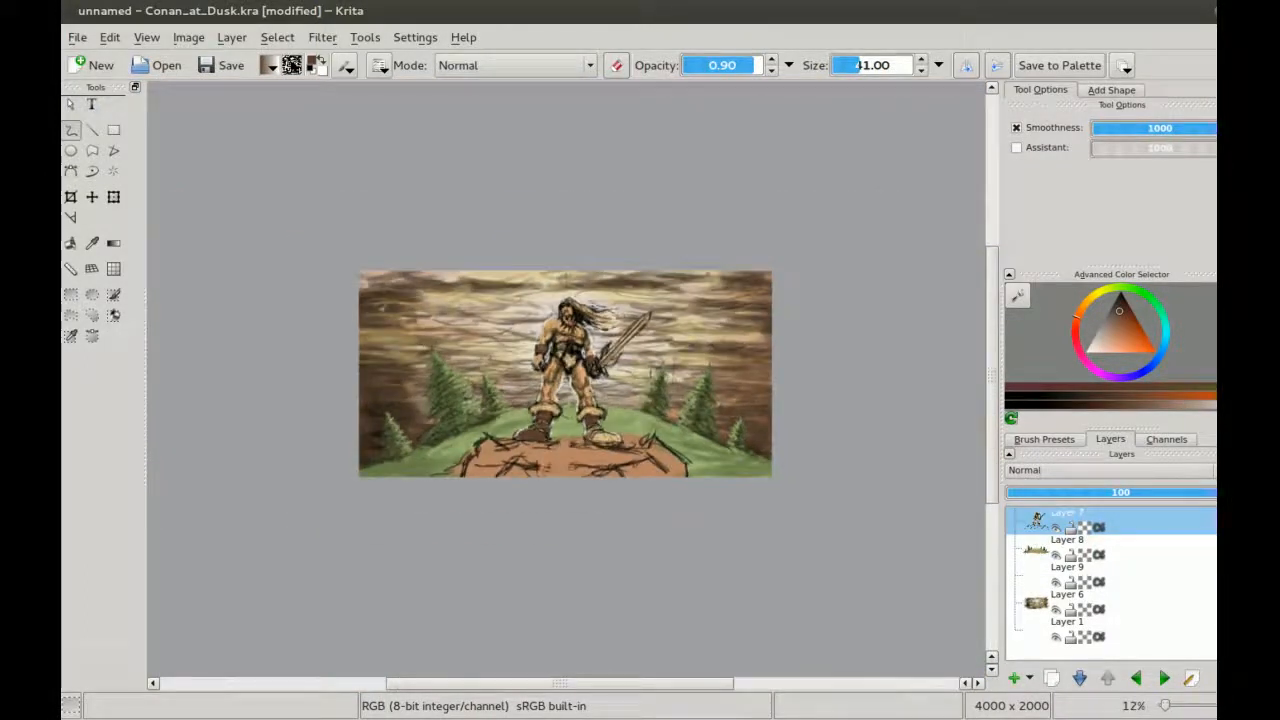
pyautogui.hotkey('ctrl', '+')
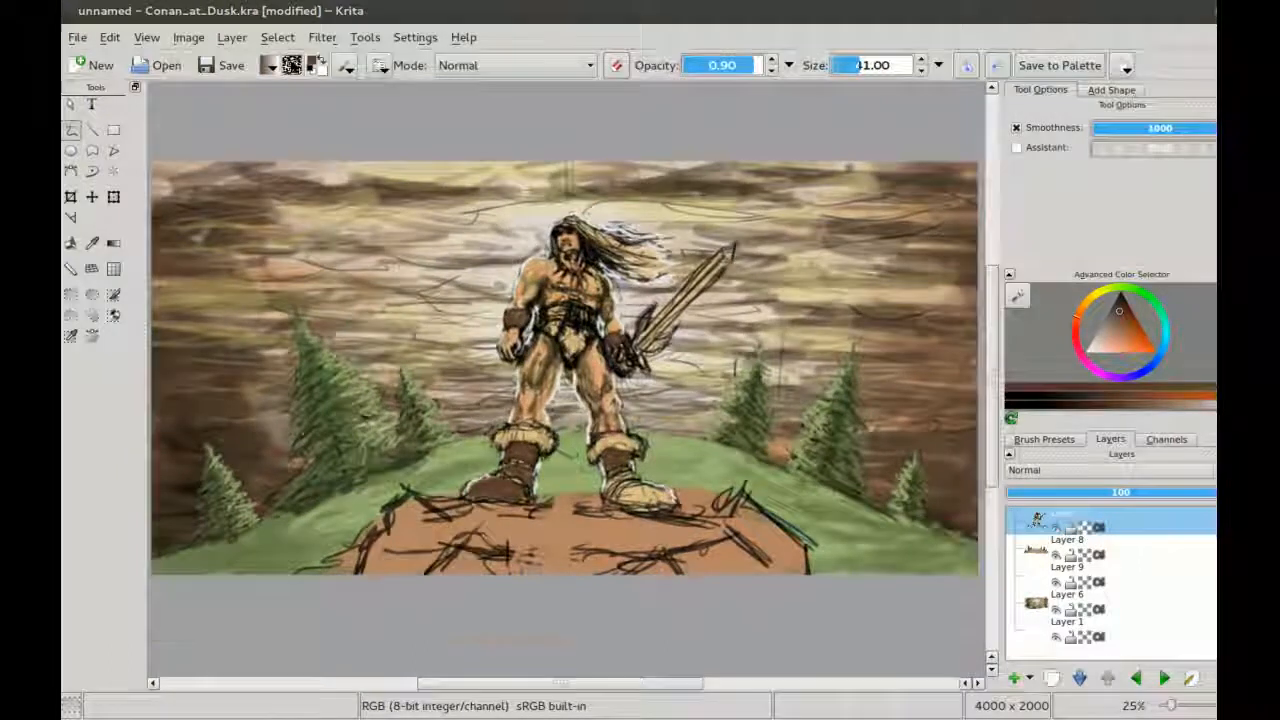
pyautogui.hotkey('ctrl', '+')
pyautogui.scroll(-1, 638, 437)
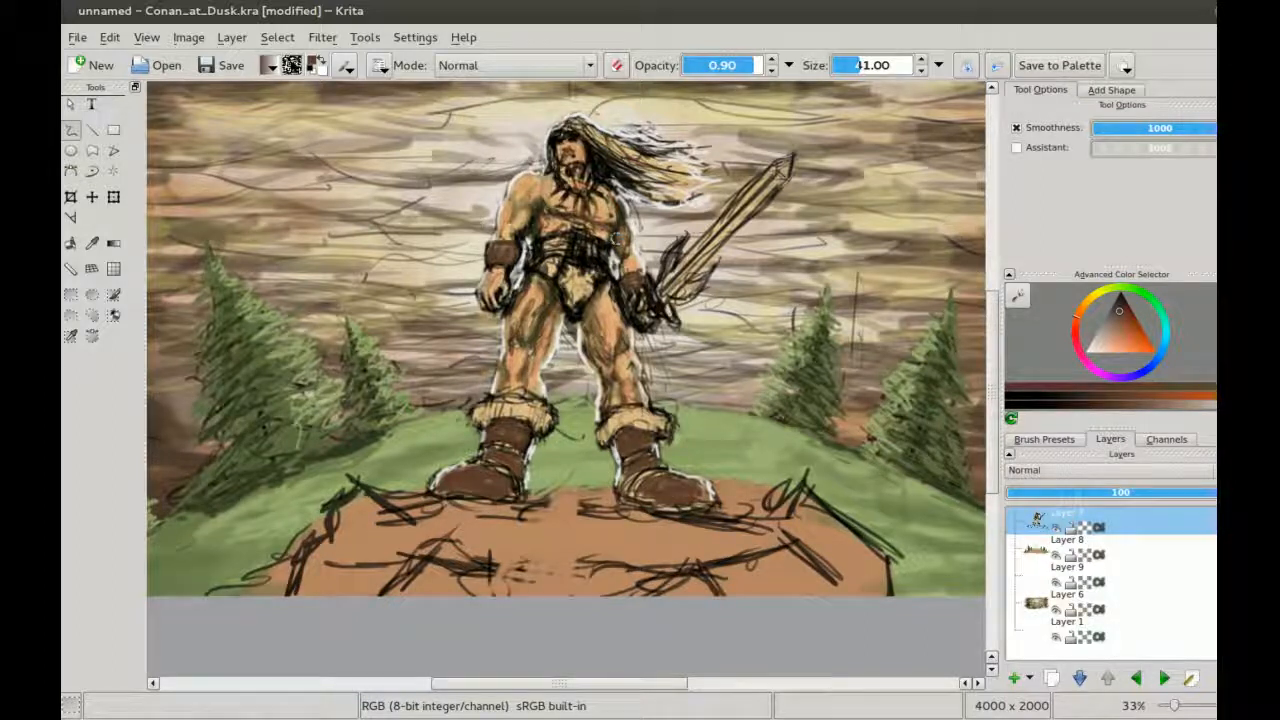
pyautogui.moveTo(512, 380); pyautogui.dragTo(496, 433)
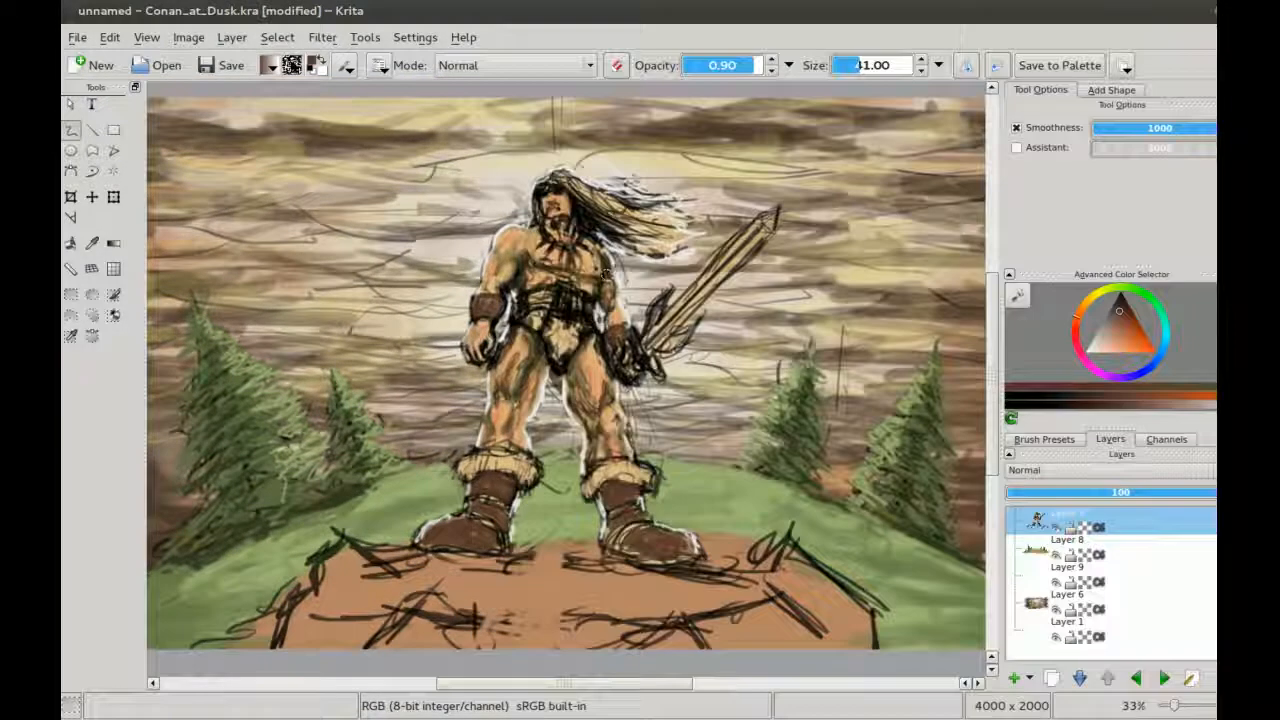
# Step: Fill the loincloth with the same dark reddish brown used on the boots
pyautogui.scroll(2, 605, 458)
pyautogui.moveTo(654, 647); pyautogui.dragTo(724, 620)
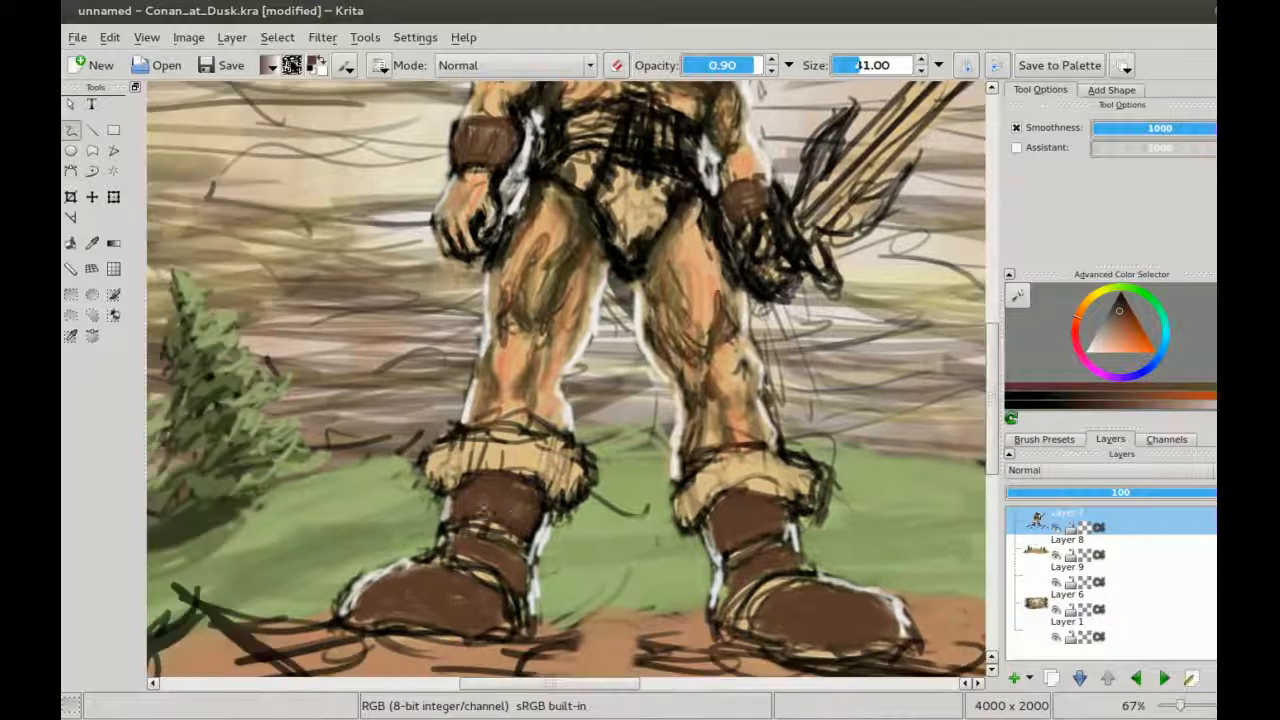
pyautogui.scroll(1, 530, 385)
pyautogui.moveTo(530, 385)
pyautogui.mouseDown()
pyautogui.moveTo(544, 481)
pyautogui.moveTo(560, 414)
pyautogui.moveTo(460, 370)
pyautogui.mouseUp()
# Step: Sample an olive ochre and paint both sides of the wide belt at opacity 1.00 with brush size 31
pyautogui.keyDown('ctrl'); pyautogui.click(440, 310); pyautogui.keyUp('ctrl')
pyautogui.press('[')
pyautogui.press('[')
pyautogui.press('[')
pyautogui.moveTo(452, 300)
pyautogui.mouseDown()
pyautogui.moveTo(460, 270)
pyautogui.moveTo(495, 290)
pyautogui.mouseUp()
pyautogui.moveTo(630, 290); pyautogui.dragTo(640, 350)
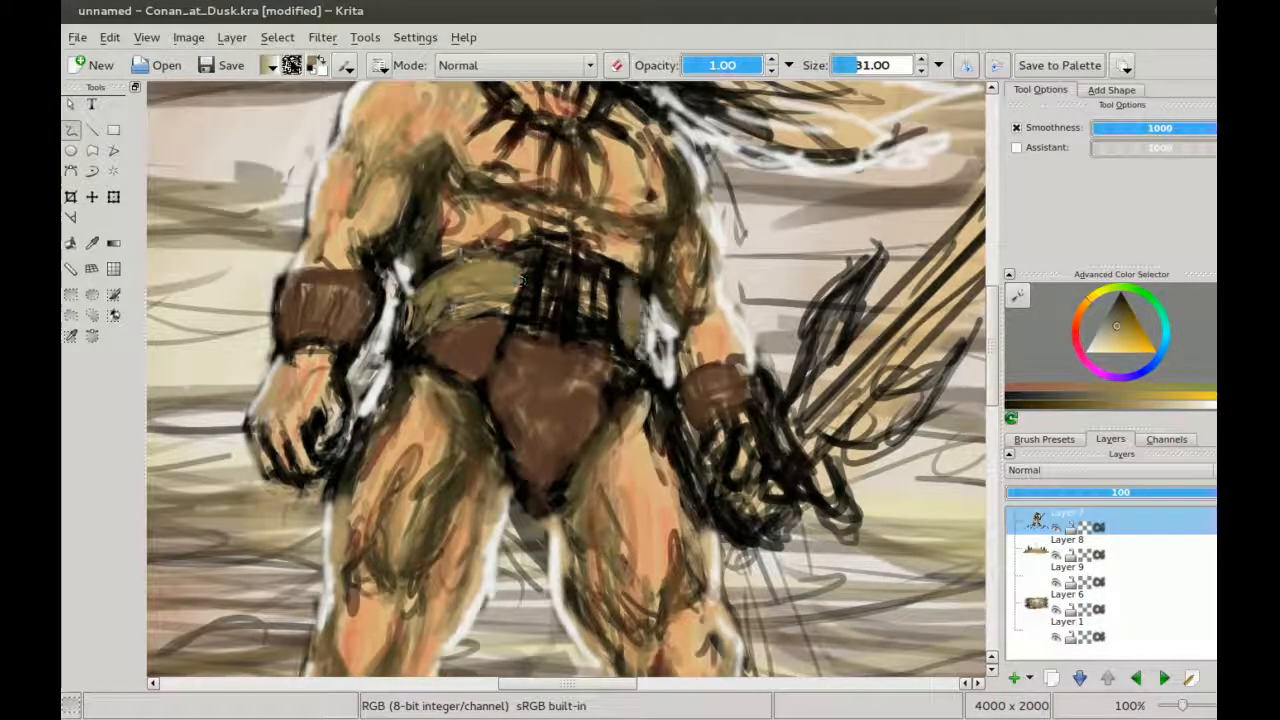
pyautogui.moveTo(440, 275); pyautogui.dragTo(510, 250)
pyautogui.moveTo(635, 315); pyautogui.dragTo(629, 294)
pyautogui.moveTo(630, 350); pyautogui.dragTo(620, 270)
# Step: Sample a light olive with a smaller brush and paint vertical straps over the belt's dark center
pyautogui.press('[')
pyautogui.keyDown('ctrl'); pyautogui.click(470, 265); pyautogui.keyUp('ctrl')
pyautogui.moveTo(545, 250); pyautogui.dragTo(535, 326)
pyautogui.moveTo(601, 264); pyautogui.dragTo(598, 330)
pyautogui.moveTo(564, 252)
pyautogui.mouseDown()
pyautogui.moveTo(558, 324)
pyautogui.moveTo(581, 330)
pyautogui.moveTo(554, 322)
pyautogui.mouseUp()
pyautogui.moveTo(547, 242)
pyautogui.mouseDown()
pyautogui.moveTo(535, 318)
pyautogui.moveTo(557, 269)
pyautogui.moveTo(543, 291)
pyautogui.mouseUp()
# Step: Add short diagonal stitches along the loincloth's upper seam, enlarge the brush to size 21 and sample the loincloth's color
pyautogui.press('x')
pyautogui.press('x')
pyautogui.moveTo(514, 291)
pyautogui.mouseDown()
pyautogui.moveTo(540, 308)
pyautogui.moveTo(528, 334)
pyautogui.mouseUp()
pyautogui.press('x')
pyautogui.moveTo(548, 298); pyautogui.dragTo(522, 286)
pyautogui.press(']')
pyautogui.press(']')
pyautogui.press(']')
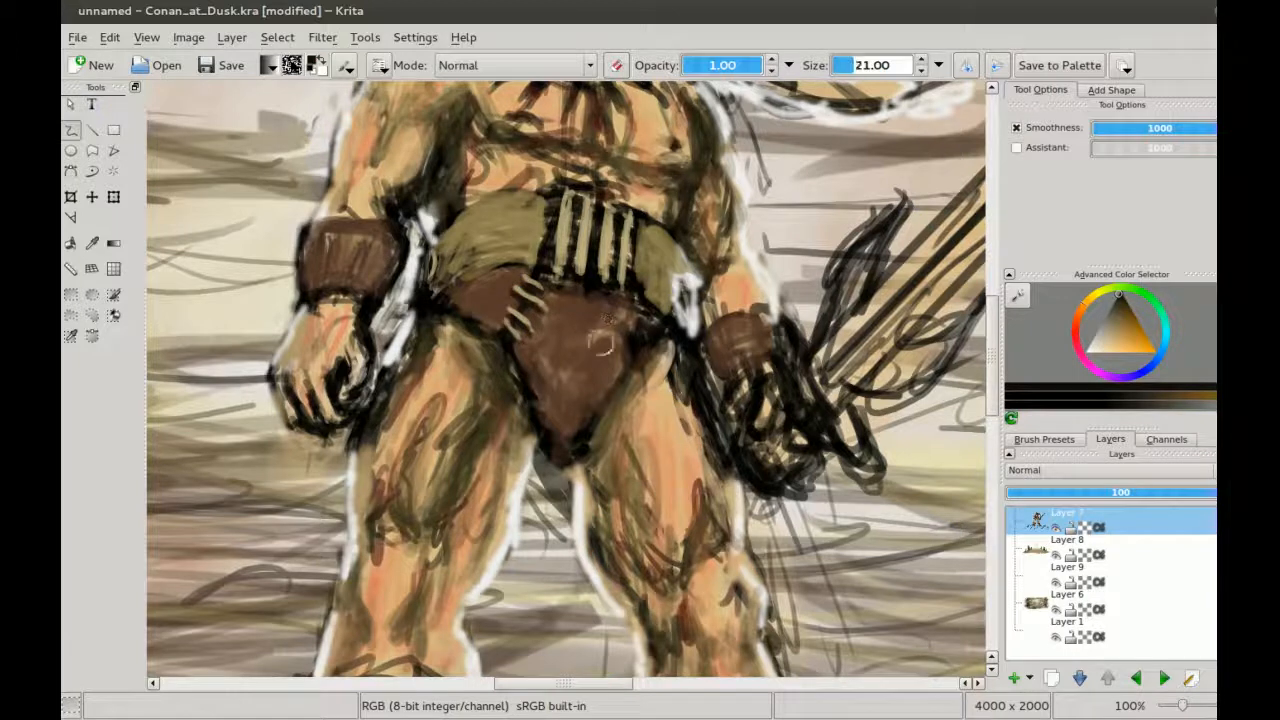
pyautogui.keyDown('ctrl'); pyautogui.click(592, 330); pyautogui.keyUp('ctrl')
# Step: Mix a golden ochre and paint the barbarian's hair in long flowing strokes trailing behind the head
pyautogui.hotkey('ctrl', '-')
pyautogui.hotkey('ctrl', '-')
pyautogui.hotkey('ctrl', '-')
pyautogui.hotkey('ctrl', '-')
pyautogui.moveTo(486, 398)
pyautogui.mouseDown()
pyautogui.moveTo(470, 414)
pyautogui.moveTo(472, 441)
pyautogui.mouseUp()
pyautogui.hotkey('ctrl', '+')
pyautogui.hotkey('ctrl', '+')
pyautogui.click(1120, 334)
pyautogui.click(1087, 301)
pyautogui.press('[')
pyautogui.moveTo(522, 218); pyautogui.dragTo(710, 292)
pyautogui.moveTo(585, 262); pyautogui.dragTo(698, 330)
pyautogui.moveTo(632, 272); pyautogui.dragTo(708, 322)
pyautogui.moveTo(556, 218)
pyautogui.mouseDown()
pyautogui.moveTo(652, 234)
pyautogui.moveTo(746, 278)
pyautogui.mouseUp()
pyautogui.moveTo(600, 270); pyautogui.dragTo(678, 330)
# Step: Sample a hair tone and glaze the flowing hair and the lock beside the face at opacity 0.38
pyautogui.keyDown('ctrl'); pyautogui.click(615, 230); pyautogui.keyUp('ctrl')
pyautogui.click(713, 65)
pyautogui.moveTo(540, 220); pyautogui.dragTo(660, 312)
pyautogui.moveTo(565, 261); pyautogui.dragTo(596, 298)
pyautogui.moveTo(508, 230); pyautogui.dragTo(503, 290)
pyautogui.hotkey('ctrl', '-')
pyautogui.hotkey('ctrl', '-')
pyautogui.hotkey('ctrl', '+')
pyautogui.hotkey('ctrl', '+')
pyautogui.hotkey('ctrl', '+')
pyautogui.press('d')
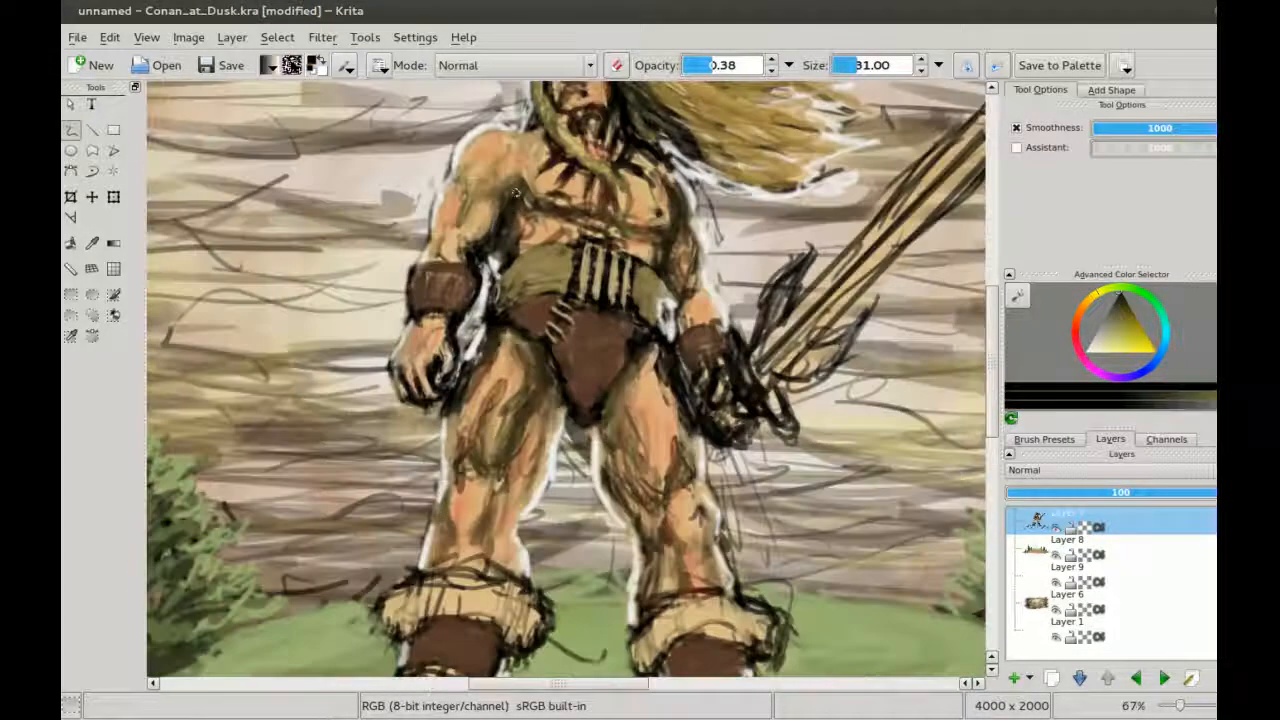
# Step: Sample a tone near the free hand and touch up the wrist below the bracer at opacity 0.67
pyautogui.hotkey('ctrl', '+')
pyautogui.keyDown('ctrl'); pyautogui.click(457, 238); pyautogui.keyUp('ctrl')
pyautogui.press('o')
pyautogui.press('o')
pyautogui.press('o')
pyautogui.press('e')
pyautogui.press('e')
pyautogui.moveTo(478, 242); pyautogui.dragTo(484, 262)
# Step: Sample a pale tone and outline the free hand, its bracer and the adjacent leg with brush size 21
pyautogui.keyDown('ctrl'); pyautogui.click(386, 308); pyautogui.keyUp('ctrl')
pyautogui.press('[')
pyautogui.press('[')
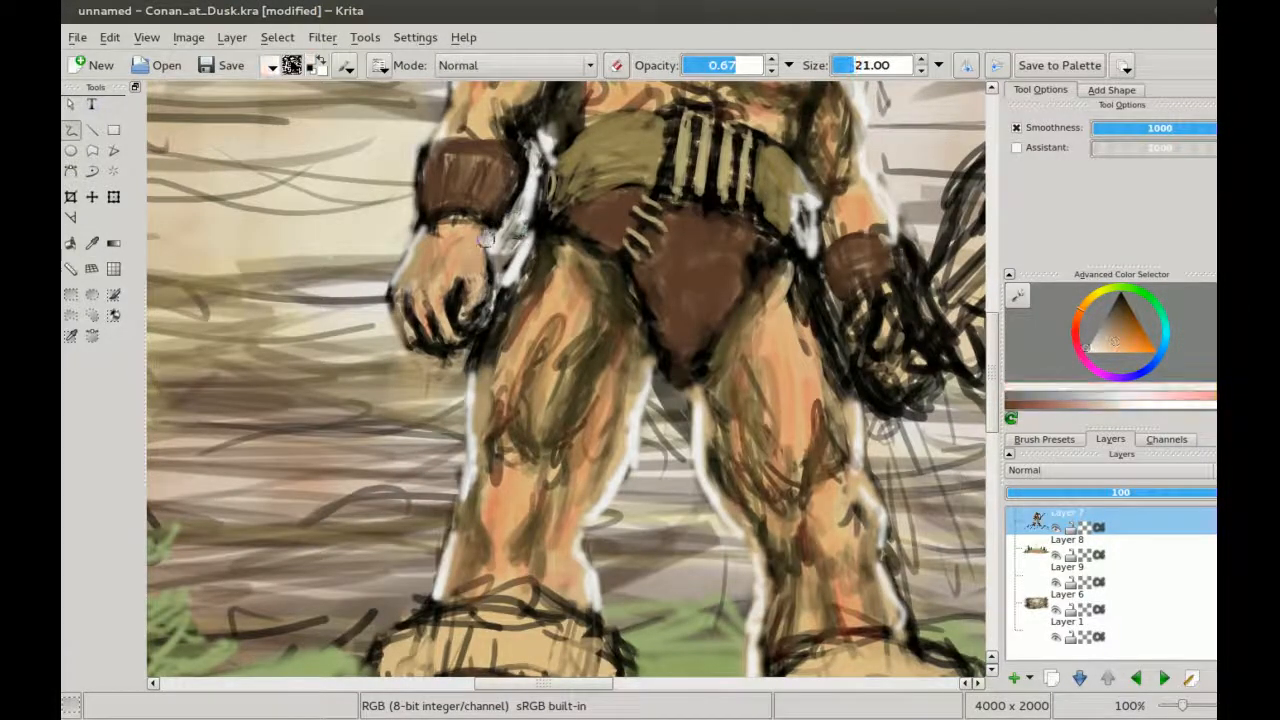
pyautogui.moveTo(500, 190); pyautogui.dragTo(465, 340)
pyautogui.moveTo(488, 326); pyautogui.dragTo(468, 374)
pyautogui.moveTo(388, 300); pyautogui.dragTo(380, 368)
pyautogui.moveTo(506, 262); pyautogui.dragTo(480, 294)
pyautogui.moveTo(490, 400); pyautogui.dragTo(490, 262)
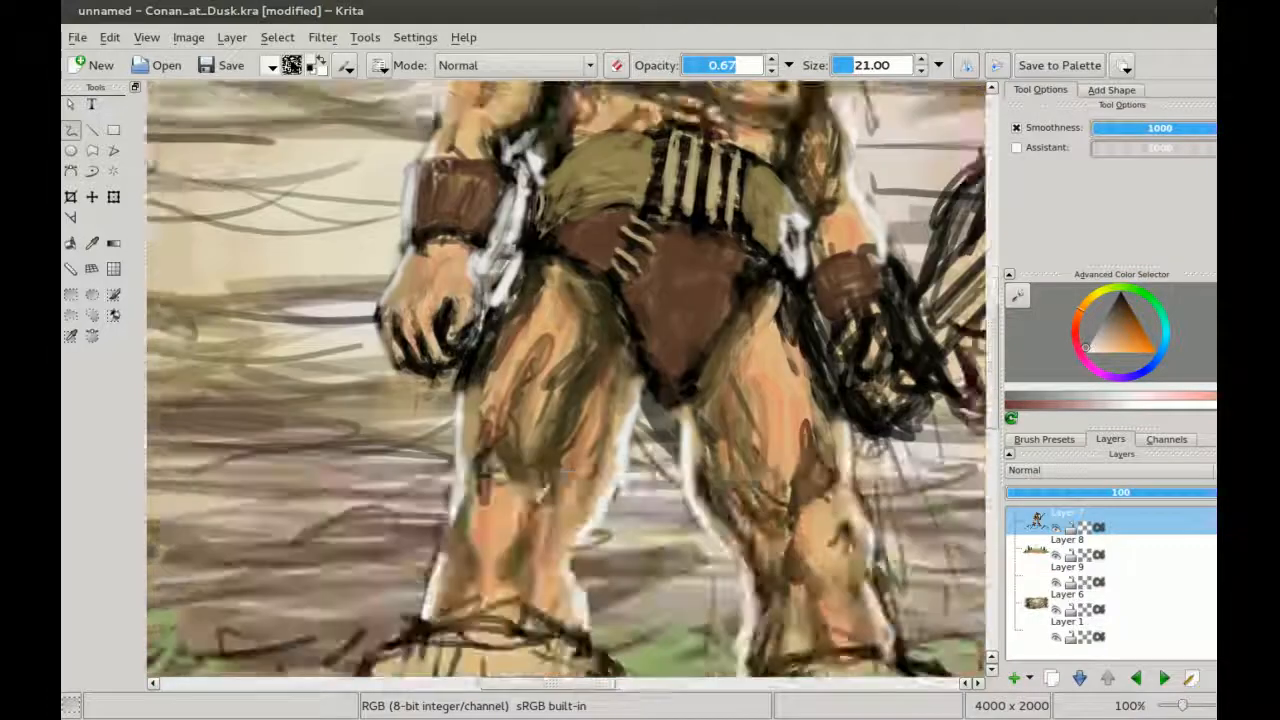
pyautogui.hotkey('ctrl', '-')
pyautogui.moveTo(559, 475); pyautogui.dragTo(424, 392)
pyautogui.moveTo(460, 296); pyautogui.dragTo(480, 322)
# Step: Pick a neutral grey and fill the sword's blade and crossguard, using straight line strokes at opacity 1.00
pyautogui.moveTo(590, 215); pyautogui.dragTo(505, 265)
pyautogui.keyDown('ctrl'); pyautogui.click(505, 265); pyautogui.keyUp('ctrl')
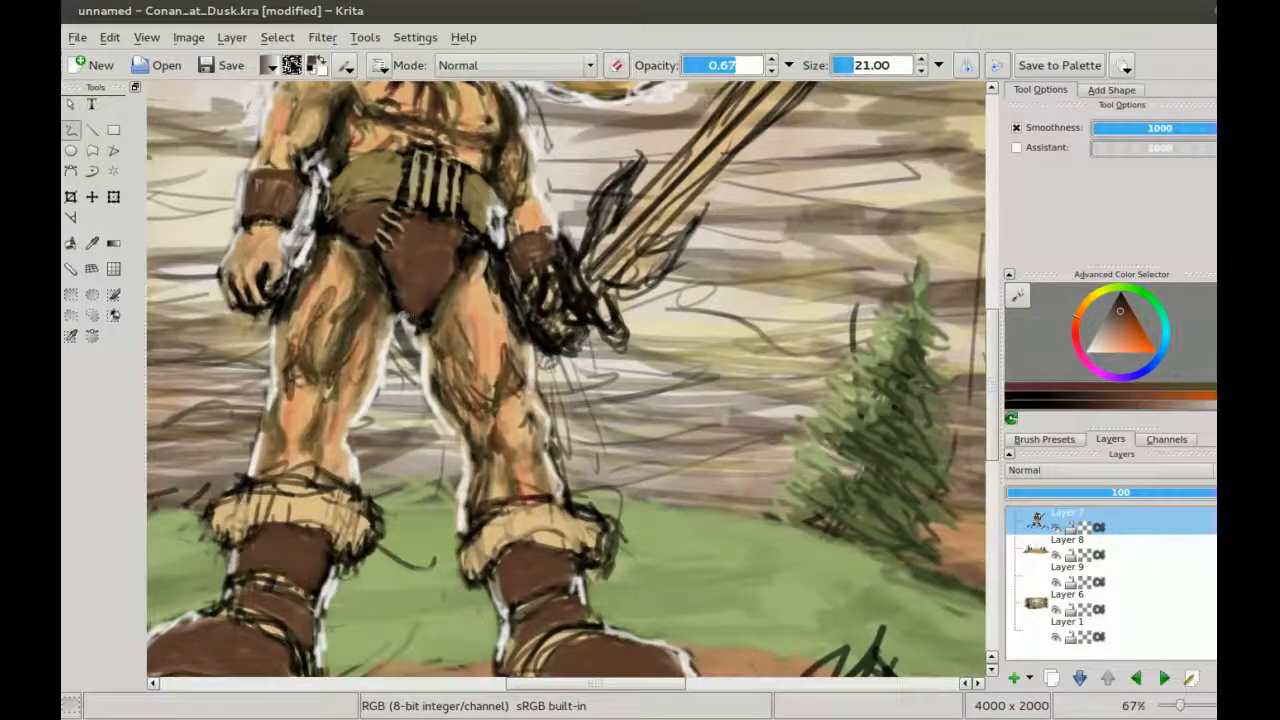
pyautogui.hotkey('ctrl', '-')
pyautogui.hotkey('ctrl', '-')
pyautogui.hotkey('ctrl', '+')
pyautogui.click(1097, 326)
pyautogui.moveTo(590, 270)
pyautogui.mouseDown()
pyautogui.moveTo(584, 302)
pyautogui.moveTo(664, 164)
pyautogui.moveTo(645, 250)
pyautogui.mouseUp()
pyautogui.click(92, 130)
pyautogui.click(762, 65)
pyautogui.press('b')
pyautogui.press(']')
pyautogui.moveTo(690, 142); pyautogui.dragTo(536, 322)
pyautogui.moveTo(670, 165)
pyautogui.mouseDown()
pyautogui.moveTo(591, 255)
pyautogui.moveTo(712, 117)
pyautogui.mouseUp()
# Step: Highlight the blade's long edges and tip with straight near-white lines at brush size 11
pyautogui.press('v')
pyautogui.press('x')
pyautogui.moveTo(628, 188); pyautogui.dragTo(698, 118)
pyautogui.press('b')
pyautogui.press('[')
pyautogui.press('v')
pyautogui.press('[')
pyautogui.moveTo(545, 286)
pyautogui.mouseDown()
pyautogui.moveTo(697, 120)
pyautogui.moveTo(720, 144)
pyautogui.mouseUp()
pyautogui.scroll(1, 666, 228)
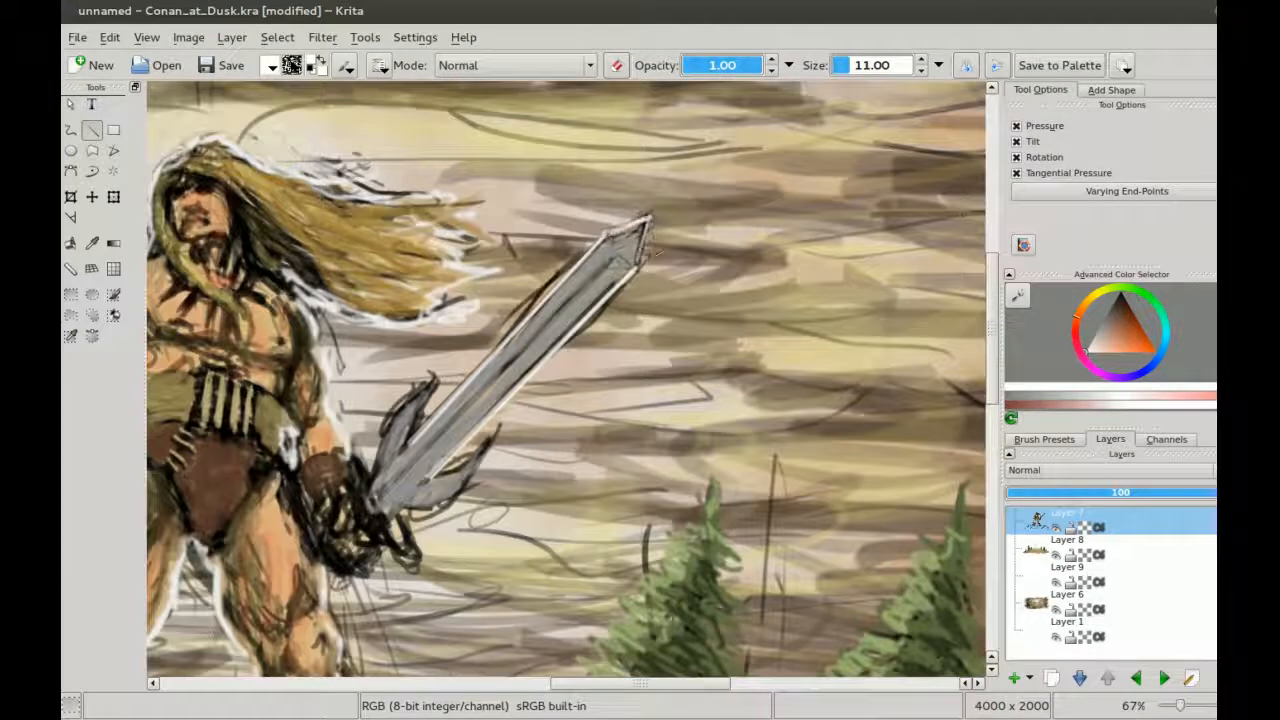
# Step: Erase the leftover dark sketch lines along the blade's upper edge at brush size 54
pyautogui.press('e')
pyautogui.moveTo(590, 254); pyautogui.dragTo(430, 402)
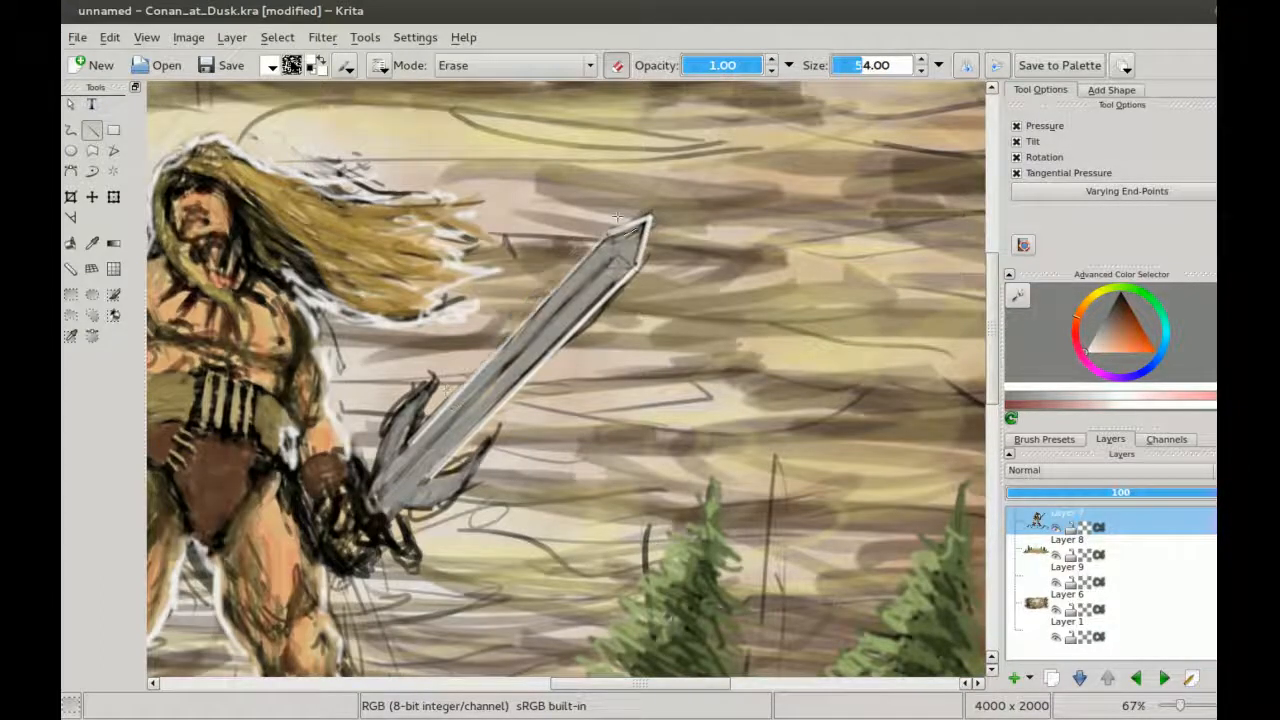
pyautogui.moveTo(575, 310); pyautogui.dragTo(631, 192)
# Step: Outline both crossguard prongs in near-white with a smaller brush
pyautogui.press('b')
pyautogui.press('[')
pyautogui.press('[')
pyautogui.press('[')
pyautogui.press('[')
pyautogui.press('e')
pyautogui.moveTo(446, 305); pyautogui.dragTo(494, 250)
pyautogui.moveTo(492, 348); pyautogui.dragTo(550, 322)
pyautogui.moveTo(494, 256); pyautogui.dragTo(468, 308)
pyautogui.moveTo(526, 356)
pyautogui.mouseDown()
pyautogui.moveTo(552, 320)
pyautogui.moveTo(478, 388)
pyautogui.moveTo(470, 298)
pyautogui.mouseUp()
# Step: Sample a grey from the blade and shade along its length up to the tip with a larger brush
pyautogui.keyDown('ctrl'); pyautogui.click(566, 240); pyautogui.keyUp('ctrl')
pyautogui.press(']')
pyautogui.press(']')
pyautogui.moveTo(688, 138)
pyautogui.mouseDown()
pyautogui.moveTo(598, 212)
pyautogui.moveTo(460, 362)
pyautogui.mouseUp()
pyautogui.keyDown('ctrl'); pyautogui.click(568, 236); pyautogui.keyUp('ctrl')
pyautogui.moveTo(566, 226)
pyautogui.mouseDown()
pyautogui.moveTo(672, 124)
pyautogui.moveTo(452, 352)
pyautogui.mouseUp()
pyautogui.moveTo(662, 134); pyautogui.dragTo(692, 112)
# Step: Sample darker greys and deepen the shading on the middle and lower part of the blade
pyautogui.press('-')
pyautogui.press('-')
pyautogui.press('-')
pyautogui.press('+')
pyautogui.press('+')
pyautogui.keyDown('ctrl'); pyautogui.click(530, 272); pyautogui.keyUp('ctrl')
pyautogui.moveTo(534, 266); pyautogui.dragTo(474, 332)
pyautogui.moveTo(556, 238)
pyautogui.mouseDown()
pyautogui.moveTo(600, 192)
pyautogui.moveTo(522, 282)
pyautogui.mouseUp()
pyautogui.keyDown('ctrl'); pyautogui.click(590, 240); pyautogui.keyUp('ctrl')
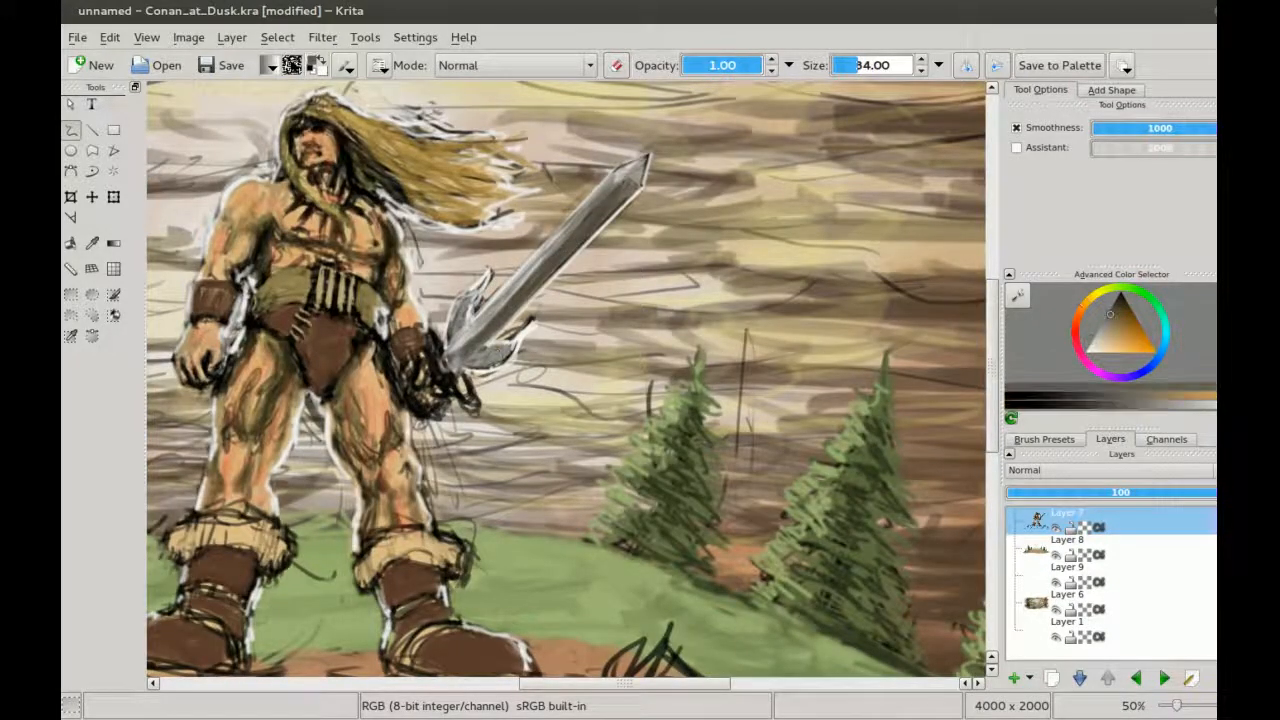
# Step: Erase stray marks around the lower crossguard prong with the eraser at size 24
pyautogui.scroll(-1, 585, 238)
pyautogui.scroll(2, 550, 276)
pyautogui.press('e')
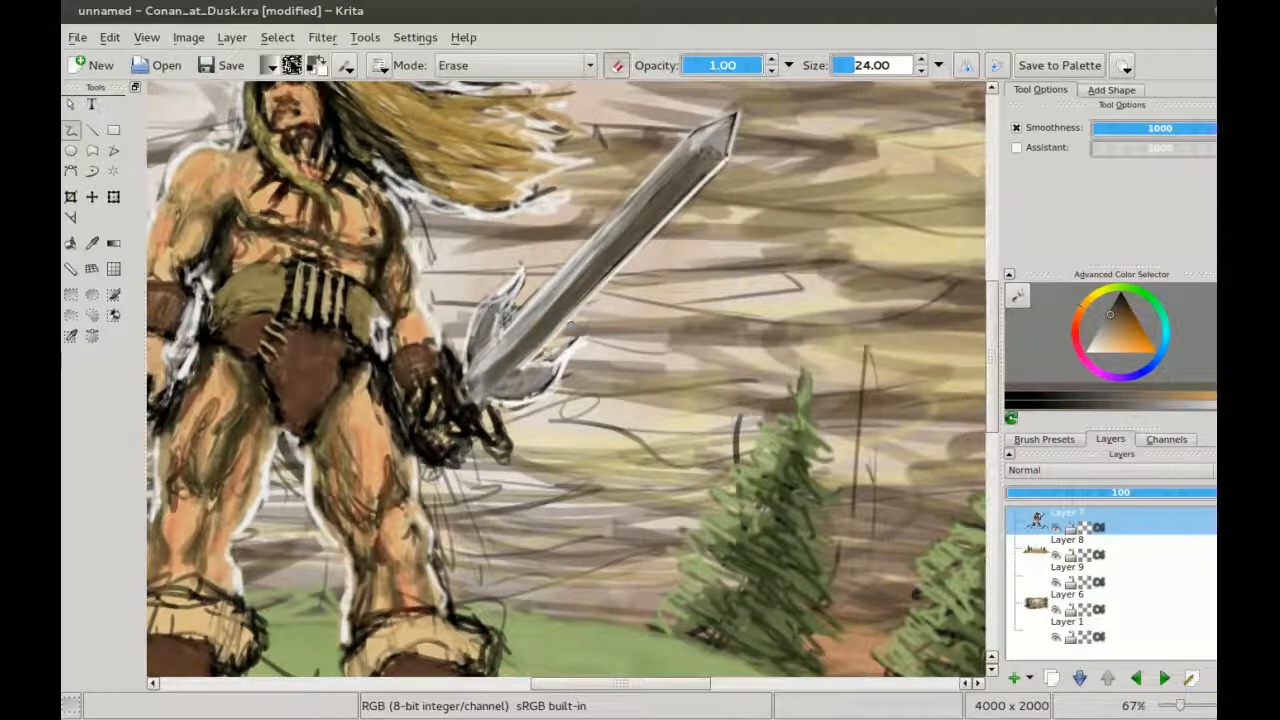
pyautogui.moveTo(566, 340); pyautogui.dragTo(546, 370)
# Step: Refine the face and jaw at brush size 14, using a tan skin tone sampled from the cheek
pyautogui.scroll(-3, 560, 355)
pyautogui.scroll(4, 530, 375)
pyautogui.press('[')
pyautogui.press('e')
pyautogui.moveTo(520, 172); pyautogui.dragTo(468, 174)
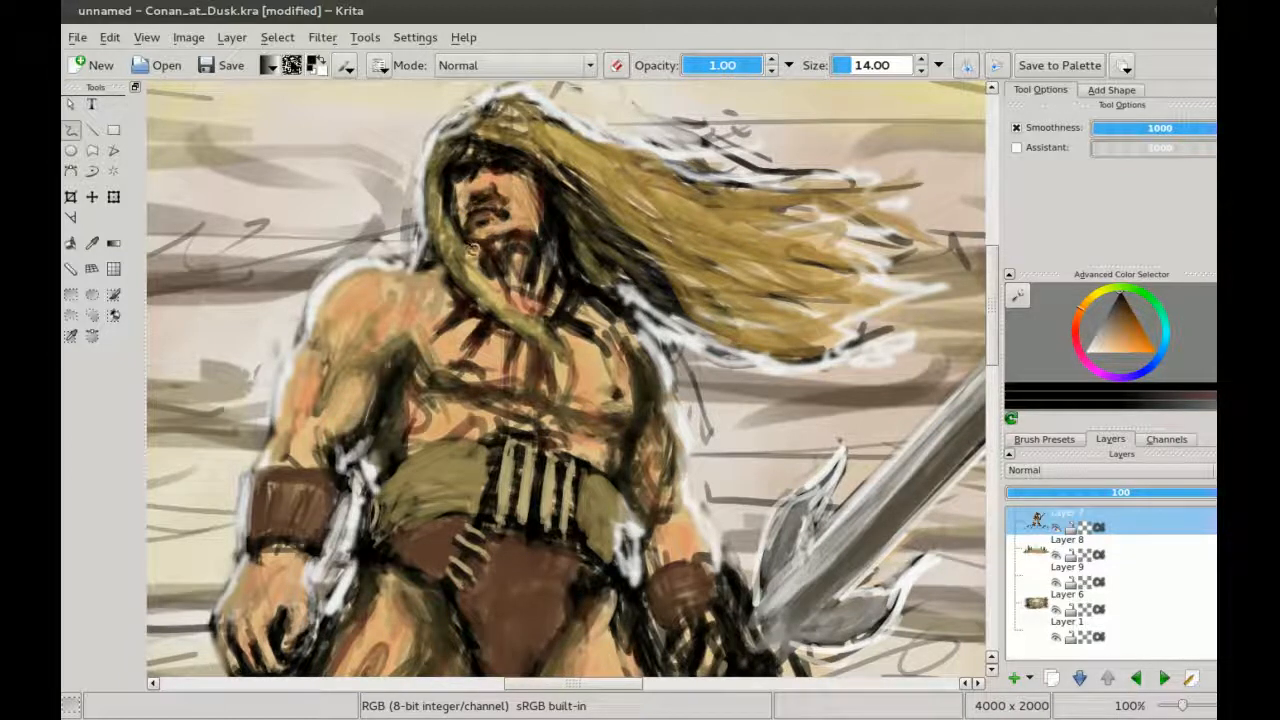
pyautogui.keyDown('ctrl'); pyautogui.click(532, 208); pyautogui.keyUp('ctrl')
pyautogui.moveTo(538, 206); pyautogui.dragTo(550, 236)
pyautogui.scroll(-3, 535, 245)
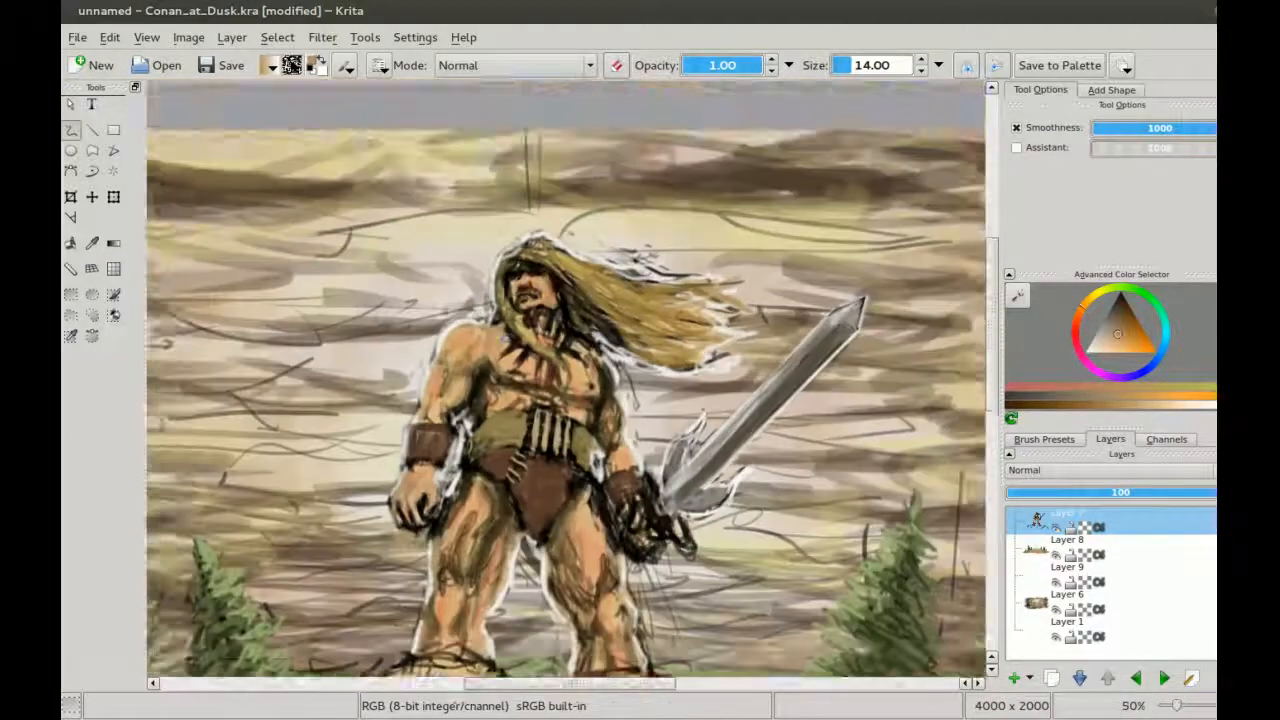
# Step: Sample a dark olive brown from the hair shadow and darken the edge of the hair beside the face
pyautogui.scroll(2, 530, 335)
pyautogui.keyDown('ctrl'); pyautogui.click(462, 272); pyautogui.keyUp('ctrl')
pyautogui.scroll(1, 462, 272)
pyautogui.keyDown('ctrl'); pyautogui.click(445, 245); pyautogui.keyUp('ctrl')
pyautogui.moveTo(446, 236); pyautogui.dragTo(420, 268)
# Step: Hide and show Layer 8 to check the figure against the scene
pyautogui.scroll(-4, 432, 262)
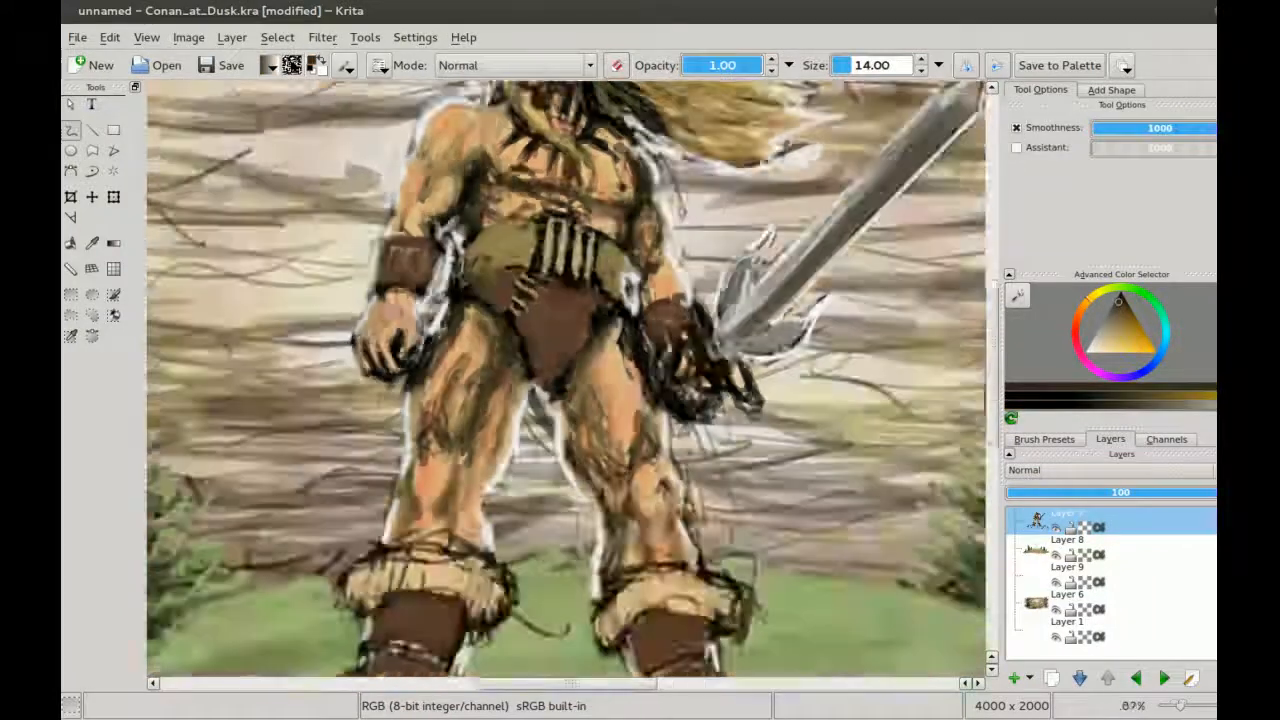
pyautogui.click(1056, 555)
pyautogui.click(1055, 556)
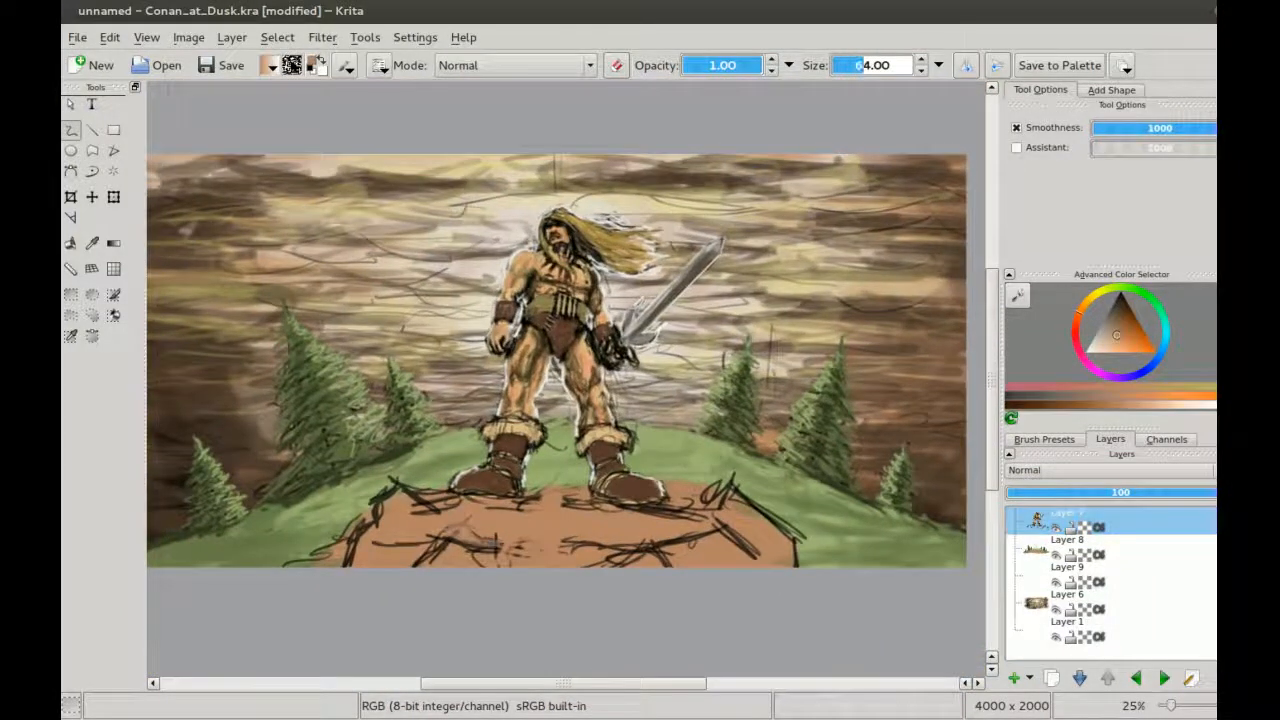
# Step: Paint brown rock tones over the black outline on the rock's left side
pyautogui.moveTo(425, 536)
pyautogui.mouseDown()
pyautogui.moveTo(770, 525)
pyautogui.moveTo(430, 505)
pyautogui.moveTo(399, 570)
pyautogui.moveTo(600, 510)
pyautogui.moveTo(700, 505)
pyautogui.moveTo(440, 500)
pyautogui.moveTo(465, 496)
pyautogui.mouseUp()
pyautogui.click(1114, 322)
pyautogui.moveTo(385, 518)
pyautogui.mouseDown()
pyautogui.moveTo(350, 555)
pyautogui.moveTo(435, 520)
pyautogui.moveTo(675, 545)
pyautogui.moveTo(770, 535)
pyautogui.moveTo(295, 560)
pyautogui.mouseUp()
pyautogui.press('[')
pyautogui.press('[')
pyautogui.keyDown('ctrl'); pyautogui.click(425, 500); pyautogui.keyUp('ctrl')
pyautogui.moveTo(390, 490)
pyautogui.mouseDown()
pyautogui.moveTo(420, 488)
pyautogui.moveTo(403, 489)
pyautogui.mouseUp()
# Step: Erase the sketchy black outline along the rock's right slope and upper left corner
pyautogui.press('e')
pyautogui.moveTo(734, 476)
pyautogui.mouseDown()
pyautogui.moveTo(722, 499)
pyautogui.moveTo(800, 537)
pyautogui.mouseUp()
pyautogui.moveTo(380, 491); pyautogui.dragTo(365, 506)
# Step: Choose a dark brown and paint crevices and shadows across the rock face and under the boots
pyautogui.click(1119, 297)
pyautogui.press('e')
pyautogui.moveTo(714, 535); pyautogui.dragTo(676, 564)
pyautogui.moveTo(605, 548); pyautogui.dragTo(670, 558)
pyautogui.moveTo(430, 530); pyautogui.dragTo(365, 555)
pyautogui.moveTo(570, 540)
pyautogui.mouseDown()
pyautogui.moveTo(675, 530)
pyautogui.moveTo(480, 505)
pyautogui.mouseUp()
pyautogui.press('[')
pyautogui.press('[')
pyautogui.moveTo(560, 500); pyautogui.dragTo(655, 522)
# Step: Build up the dark brown cast shadows beneath both boots with a larger brush
pyautogui.press(']')
pyautogui.press(']')
pyautogui.press(']')
pyautogui.press(']')
pyautogui.press(']')
pyautogui.moveTo(515, 508)
pyautogui.mouseDown()
pyautogui.moveTo(435, 535)
pyautogui.moveTo(520, 515)
pyautogui.mouseUp()
pyautogui.press(']')
pyautogui.press(']')
pyautogui.press(']')
pyautogui.press(']')
pyautogui.moveTo(610, 515)
pyautogui.mouseDown()
pyautogui.moveTo(685, 525)
pyautogui.moveTo(620, 538)
pyautogui.mouseUp()
# Step: Blend the rock face and its upper left edge using a smaller brush and tones sampled from the rock
pyautogui.press('[')
pyautogui.press('[')
pyautogui.press('[')
pyautogui.press('[')
pyautogui.press('[')
pyautogui.press('[')
pyautogui.keyDown('ctrl'); pyautogui.click(604, 497); pyautogui.keyUp('ctrl')
pyautogui.moveTo(560, 540); pyautogui.dragTo(470, 542)
pyautogui.keyDown('ctrl'); pyautogui.click(470, 515); pyautogui.keyUp('ctrl')
pyautogui.keyDown('ctrl'); pyautogui.click(425, 495); pyautogui.keyUp('ctrl')
pyautogui.moveTo(400, 486); pyautogui.dragTo(440, 498)
# Step: Deepen the shading on the rock's right flank, center and lower left and the boot shadow with dark brown strokes
pyautogui.press('[')
pyautogui.press('[')
pyautogui.press('[')
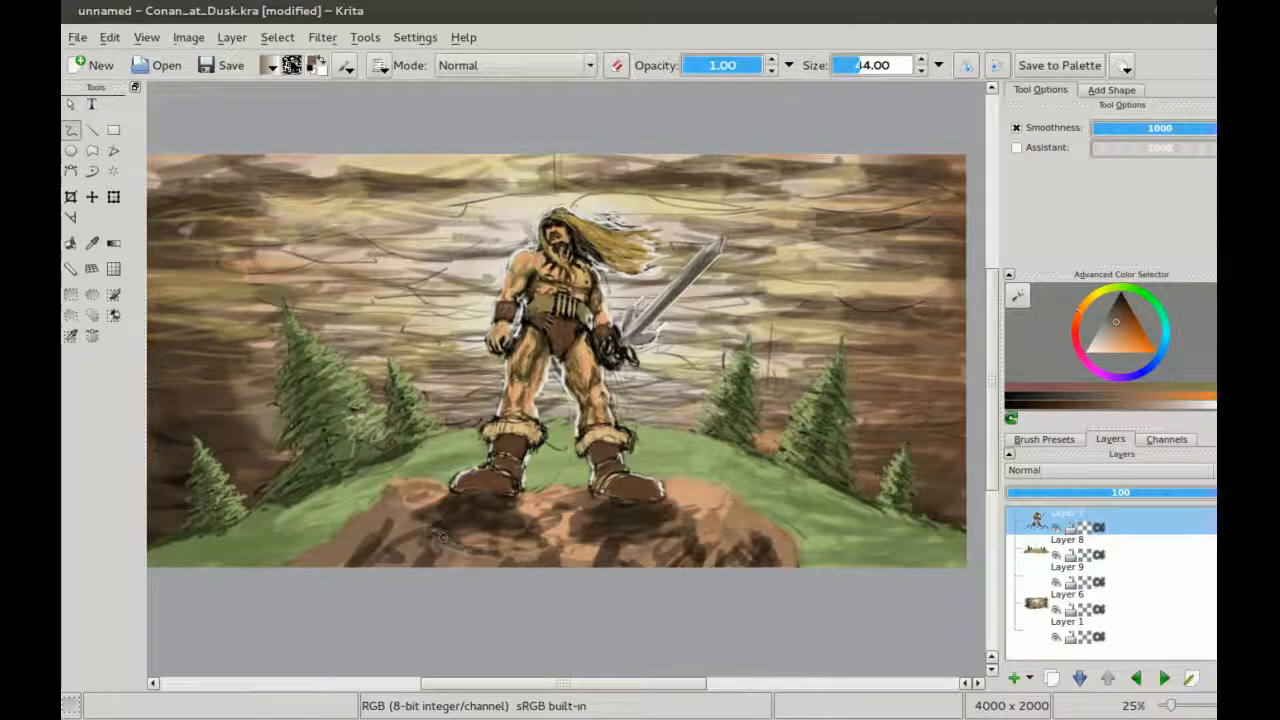
pyautogui.scroll(1, 424, 508)
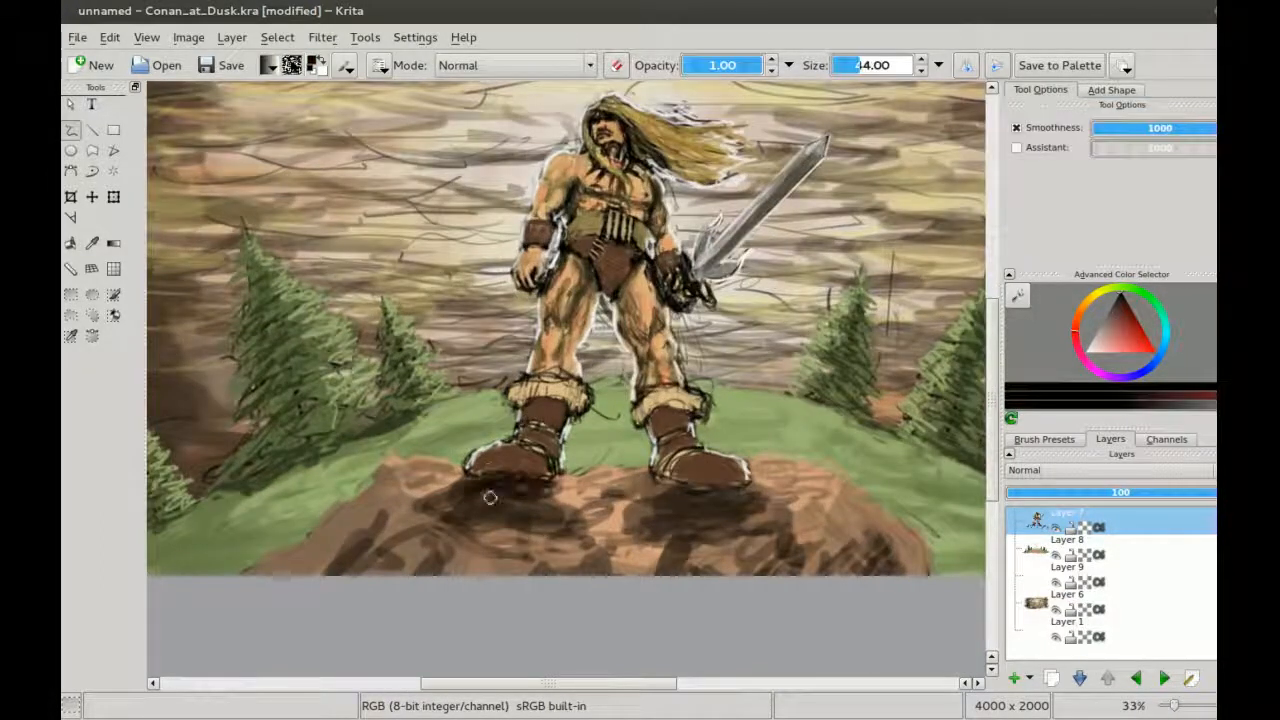
pyautogui.scroll(-1, 540, 508)
pyautogui.press(']')
pyautogui.press(']')
pyautogui.press(']')
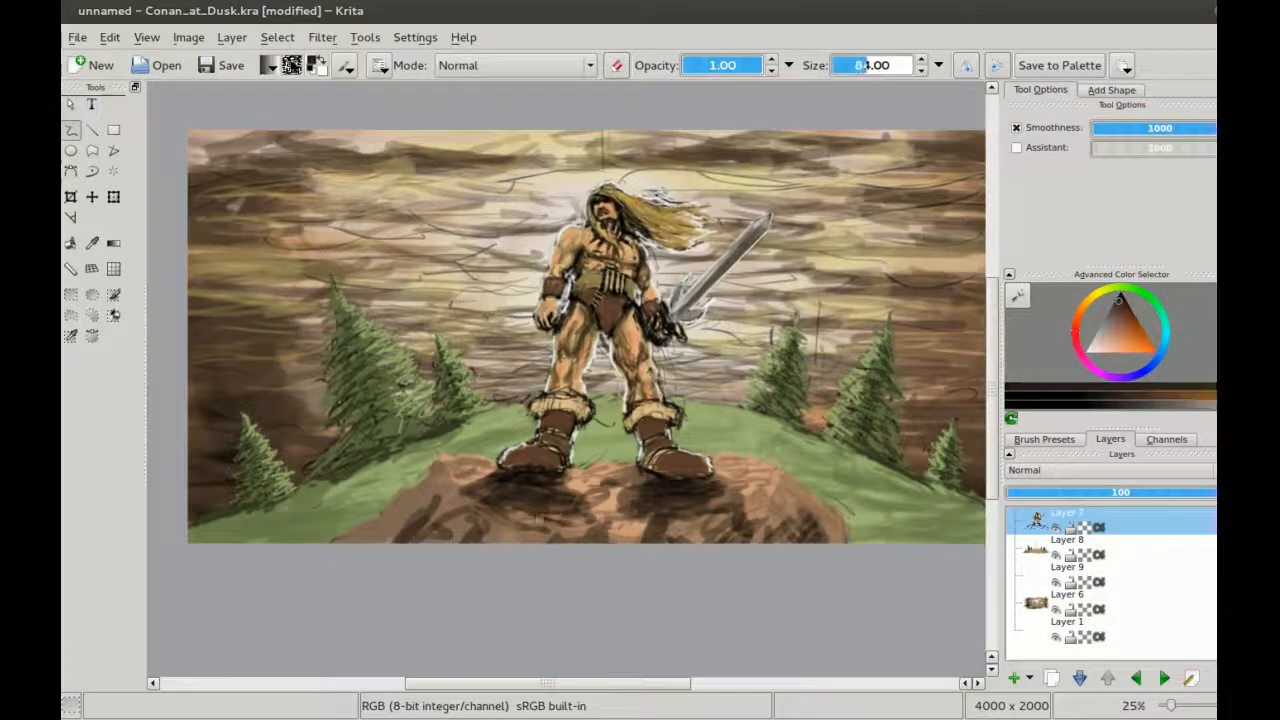
pyautogui.scroll(1, 540, 512)
pyautogui.moveTo(788, 530); pyautogui.dragTo(846, 542)
pyautogui.moveTo(688, 500); pyautogui.dragTo(688, 515)
pyautogui.moveTo(592, 504); pyautogui.dragTo(610, 548)
pyautogui.press('[')
pyautogui.keyDown('ctrl'); pyautogui.click(610, 548); pyautogui.keyUp('ctrl')
pyautogui.moveTo(610, 548); pyautogui.dragTo(670, 508)
pyautogui.moveTo(522, 496)
pyautogui.mouseDown()
pyautogui.moveTo(560, 522)
pyautogui.moveTo(482, 546)
pyautogui.mouseUp()
pyautogui.moveTo(690, 515)
pyautogui.mouseDown()
pyautogui.moveTo(632, 514)
pyautogui.moveTo(686, 530)
pyautogui.mouseUp()
# Step: Soften the rock's left slope using a larger brush and a sampled rock tone
pyautogui.keyDown('ctrl'); pyautogui.click(640, 515); pyautogui.keyUp('ctrl')
pyautogui.press(']')
pyautogui.press(']')
pyautogui.press(']')
pyautogui.press(']')
pyautogui.press(']')
pyautogui.moveTo(436, 484)
pyautogui.mouseDown()
pyautogui.moveTo(412, 510)
pyautogui.moveTo(346, 504)
pyautogui.mouseUp()
pyautogui.keyDown('ctrl'); pyautogui.click(374, 492); pyautogui.keyUp('ctrl')
pyautogui.scroll(2, 596, 214)
pyautogui.scroll(-2, 612, 342)
# Step: Sample a rock tone between the boots and paint it along both slopes and the crest with a smaller brush
pyautogui.keyDown('ctrl'); pyautogui.click(575, 452); pyautogui.keyUp('ctrl')
pyautogui.press('[')
pyautogui.press('[')
pyautogui.press('[')
pyautogui.press('[')
pyautogui.press('[')
pyautogui.press('[')
pyautogui.press('[')
pyautogui.press('[')
pyautogui.press('[')
pyautogui.keyDown('ctrl'); pyautogui.click(575, 452); pyautogui.keyUp('ctrl')
pyautogui.moveTo(434, 436); pyautogui.dragTo(402, 448)
pyautogui.moveTo(738, 436); pyautogui.dragTo(798, 457)
pyautogui.moveTo(606, 474); pyautogui.dragTo(560, 506)
pyautogui.moveTo(358, 444)
pyautogui.mouseDown()
pyautogui.moveTo(290, 510)
pyautogui.moveTo(250, 528)
pyautogui.mouseUp()
pyautogui.moveTo(826, 460); pyautogui.dragTo(892, 508)
# Step: Add light highlights to the rock crest between the boots and along its left and right upper edges
pyautogui.scroll(1, 614, 534)
pyautogui.press('[')
pyautogui.press('[')
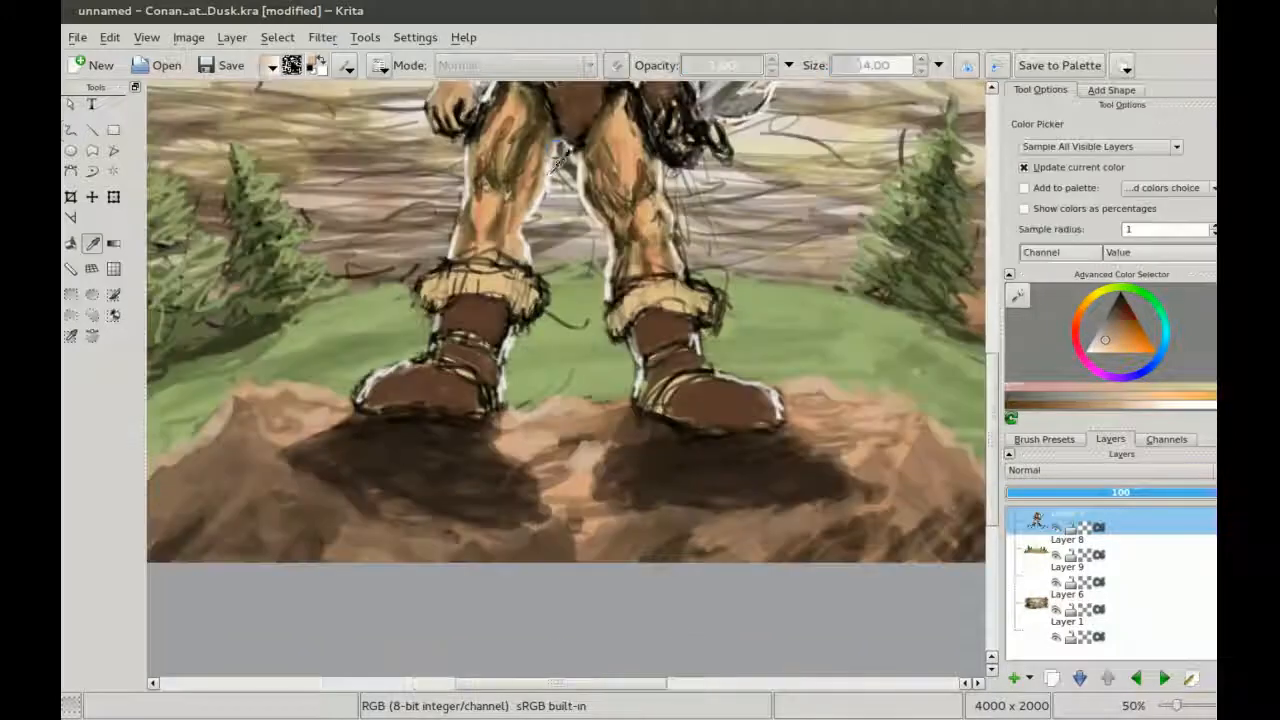
pyautogui.keyDown('ctrl'); pyautogui.click(585, 450); pyautogui.keyUp('ctrl')
pyautogui.moveTo(630, 400); pyautogui.dragTo(570, 410)
pyautogui.moveTo(336, 398); pyautogui.dragTo(300, 388)
pyautogui.moveTo(826, 396); pyautogui.dragTo(772, 378)
# Step: Paint near-white highlights along the rock's right crest at brush size 24
pyautogui.moveTo(772, 378)
pyautogui.mouseDown()
pyautogui.moveTo(942, 256)
pyautogui.moveTo(465, 210)
pyautogui.mouseUp()
pyautogui.moveTo(670, 290); pyautogui.dragTo(578, 226)
pyautogui.moveTo(400, 300); pyautogui.dragTo(740, 330)
pyautogui.scroll(-1, 530, 400)
pyautogui.moveTo(566, 328); pyautogui.dragTo(530, 336)
pyautogui.moveTo(400, 312); pyautogui.dragTo(382, 318)
pyautogui.scroll(2, 805, 263)
pyautogui.moveTo(684, 366); pyautogui.dragTo(764, 388)
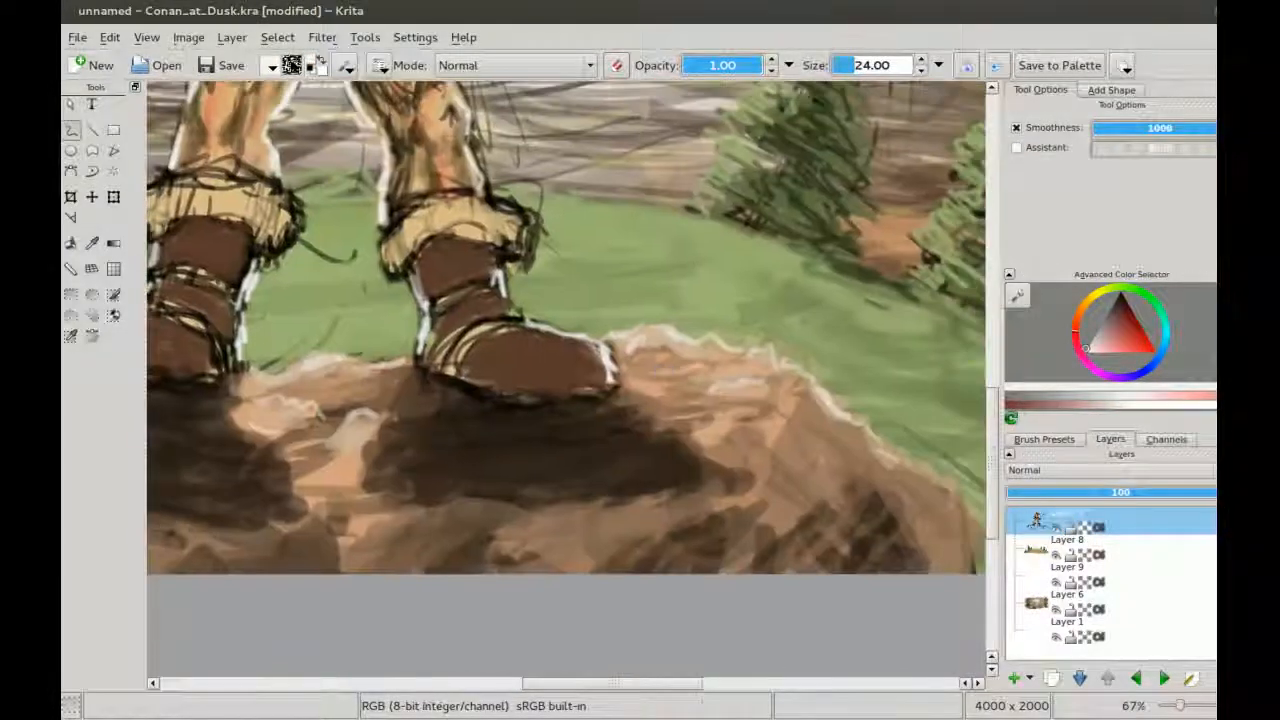
pyautogui.scroll(-4, 634, 348)
pyautogui.scroll(1, 560, 350)
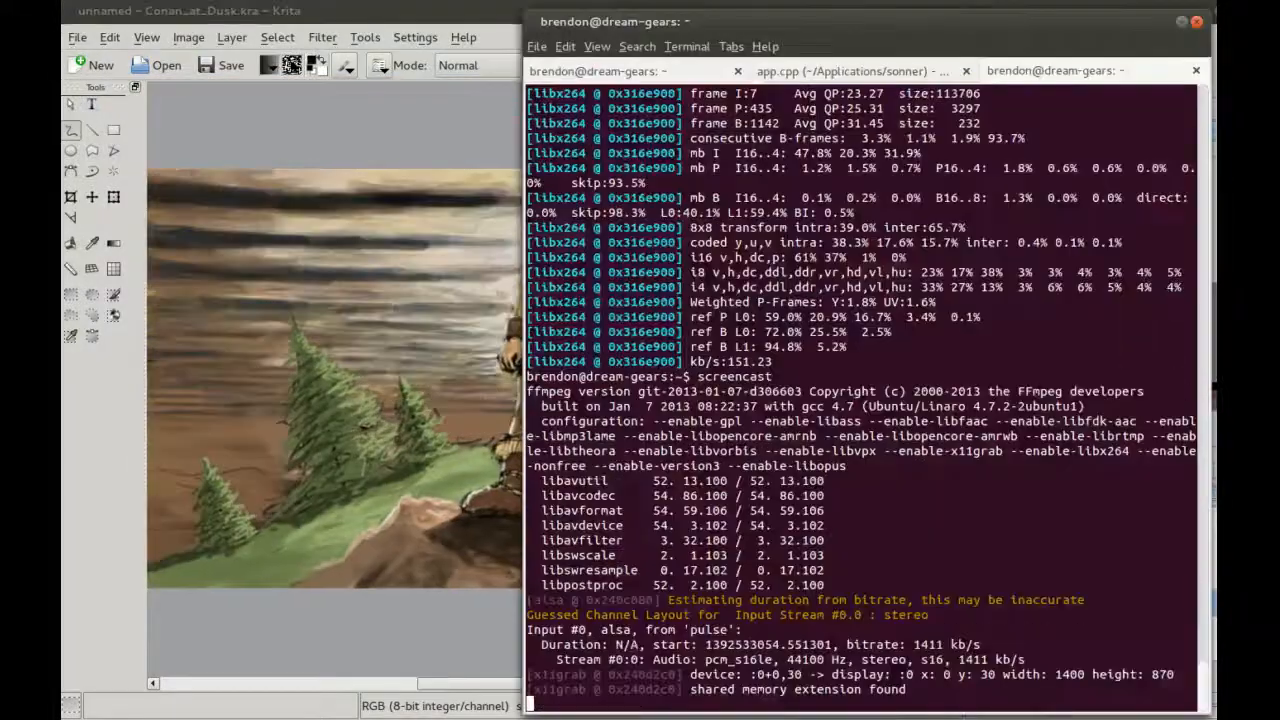
# Step: Switch back to Krita and rotate the canvas view a quarter turn counterclockwise, fitting the whole painting in view
pyautogui.hotkey('alt', 'Tab')
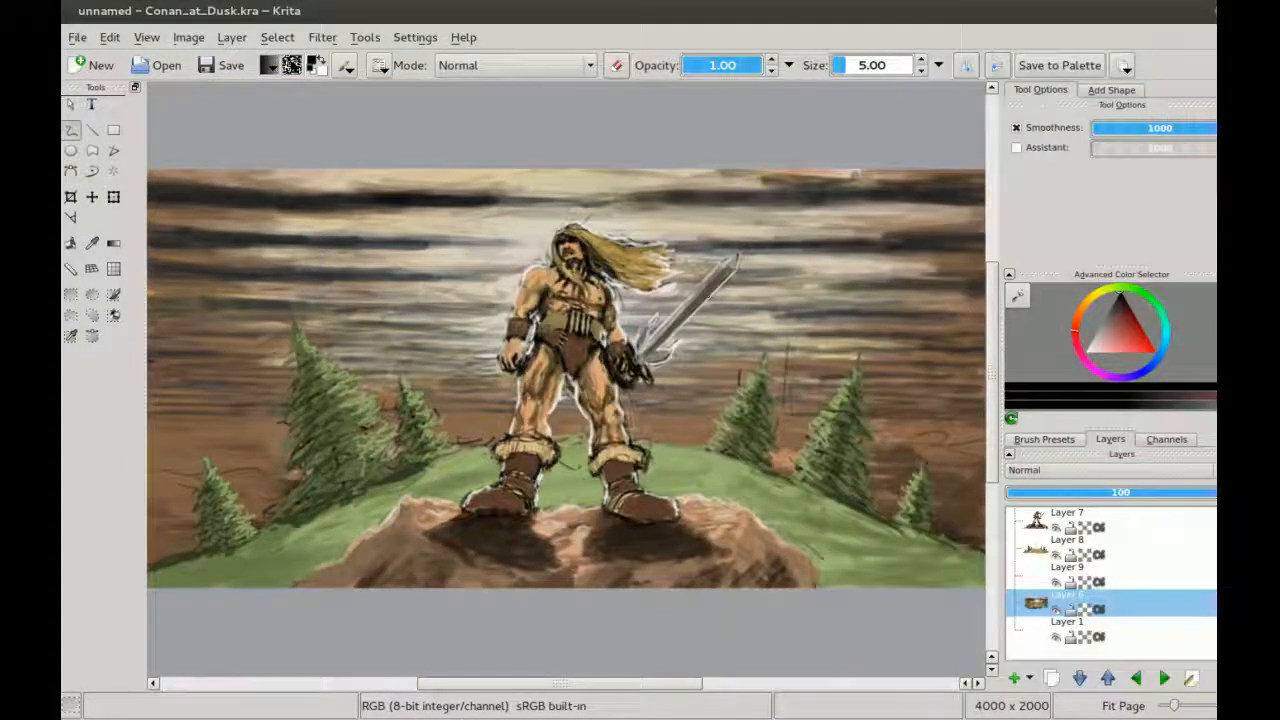
pyautogui.moveTo(468, 336); pyautogui.dragTo(496, 312)
pyautogui.hotkey('ctrl', '[')
pyautogui.hotkey('ctrl', '[')
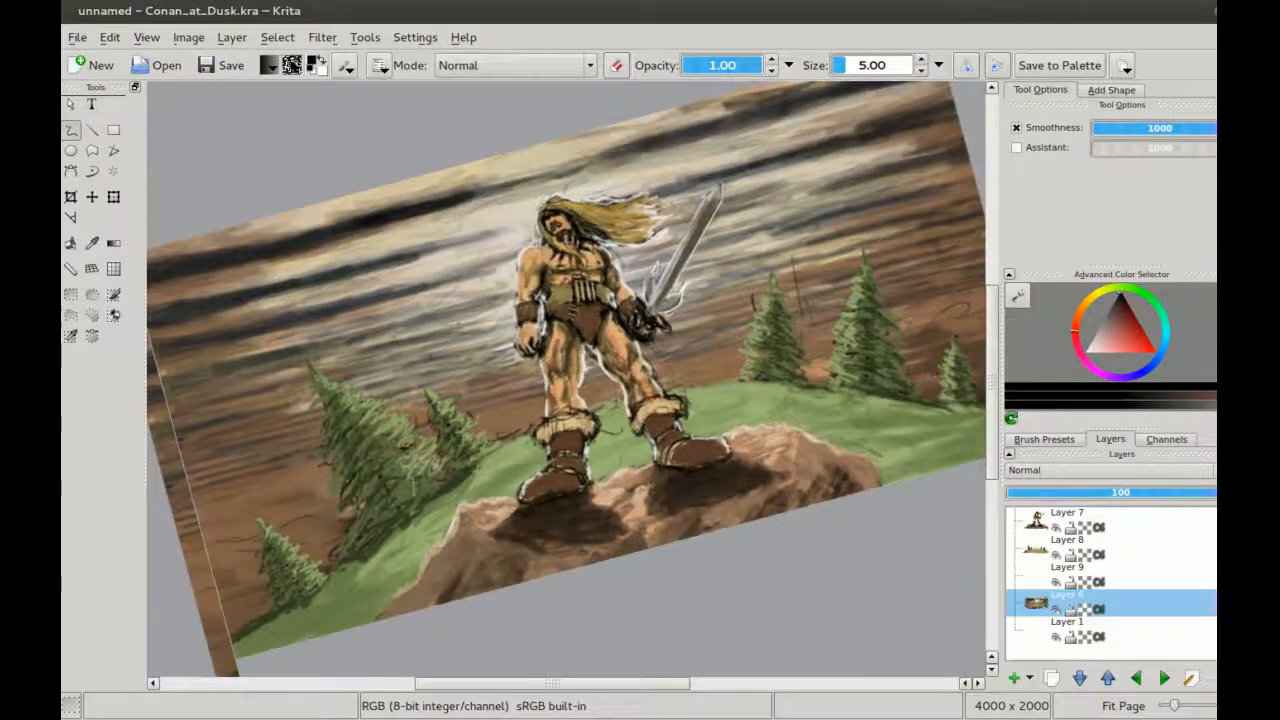
pyautogui.hotkey('ctrl', '[')
pyautogui.hotkey('ctrl', '[')
pyautogui.hotkey('ctrl', '[')
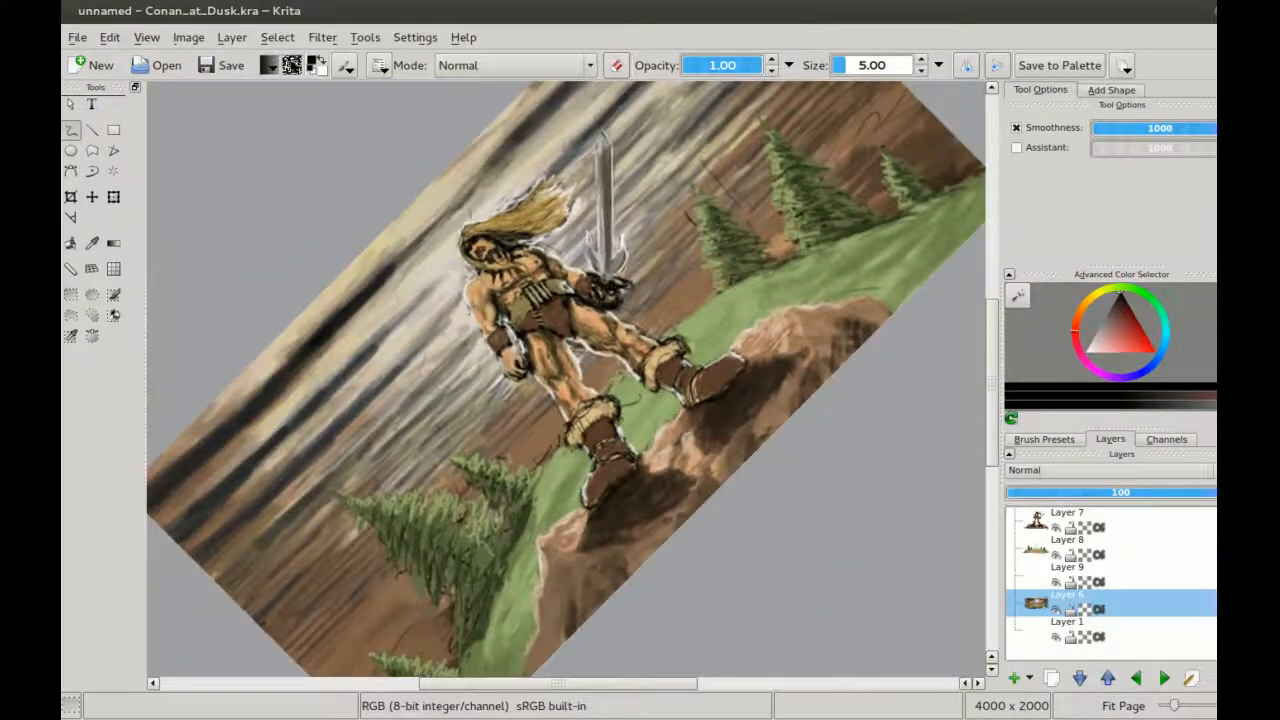
pyautogui.hotkey('ctrl', '[')
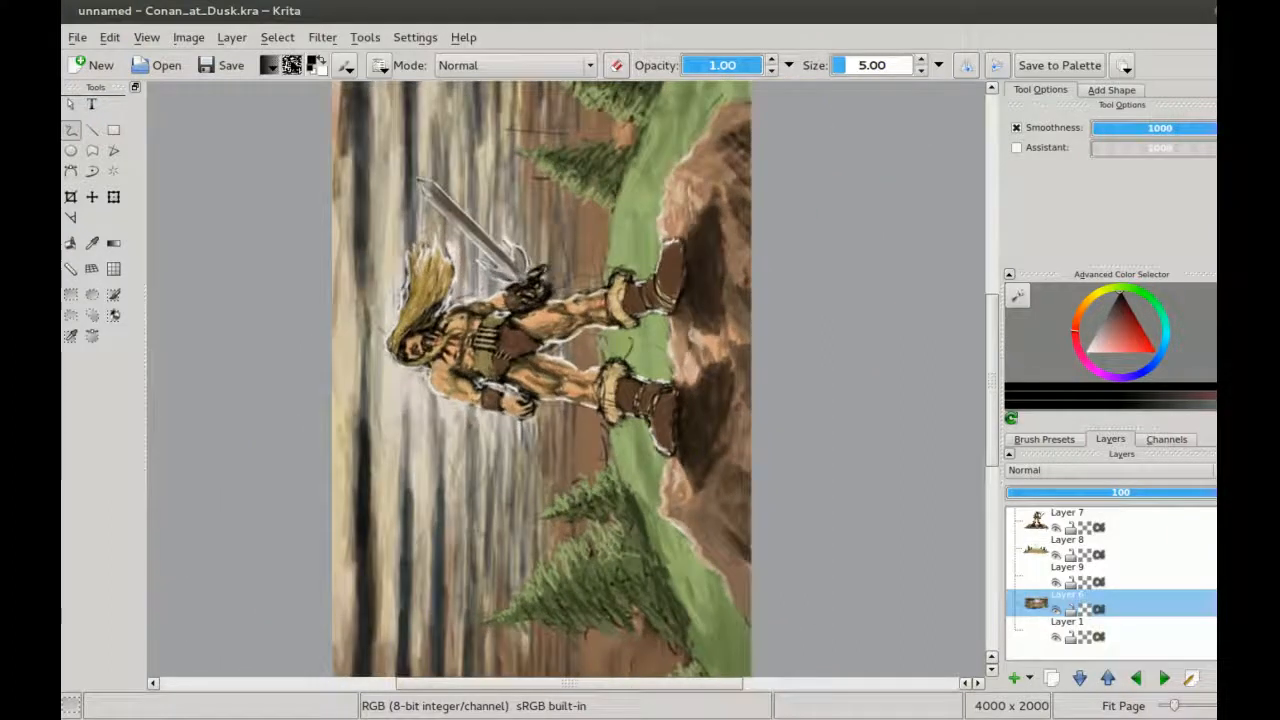
pyautogui.moveTo(566, 400); pyautogui.dragTo(575, 268)
pyautogui.hotkey('ctrl', '-')
pyautogui.hotkey('ctrl', '-')
pyautogui.moveTo(566, 360); pyautogui.dragTo(548, 463)
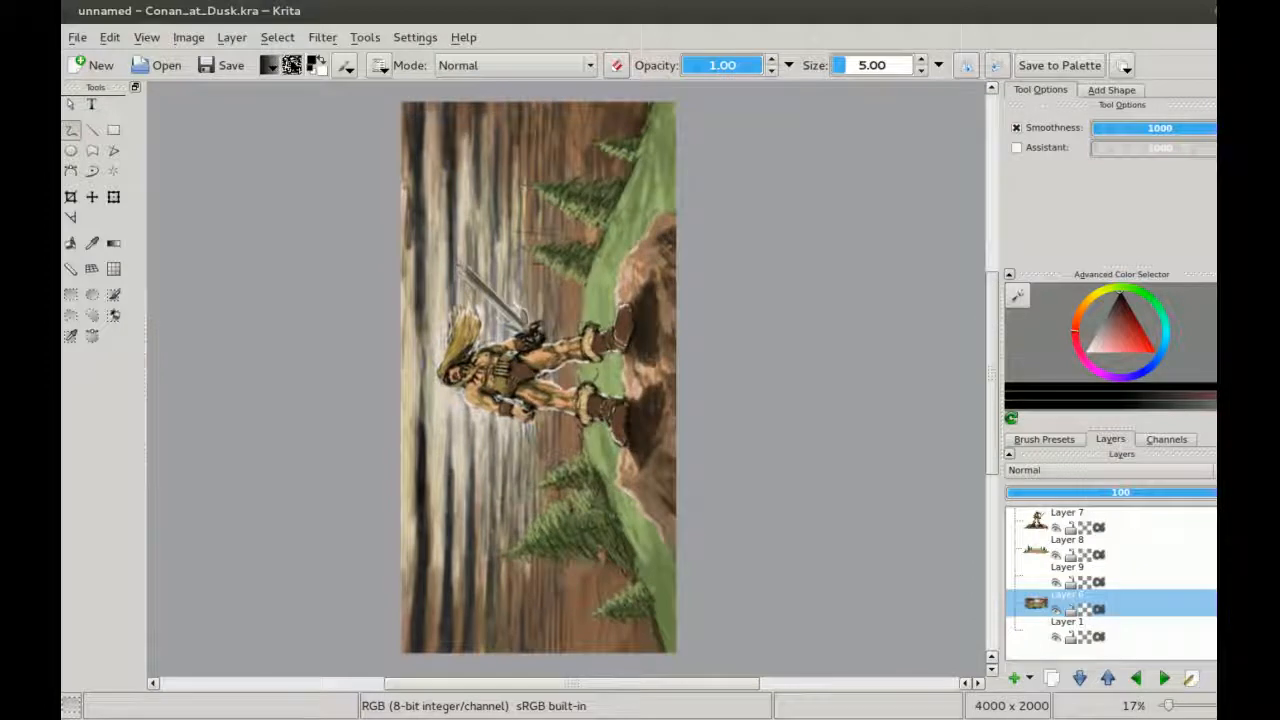
# Step: Try to draw a straight black line across the lower sky at size 5 with the Line tool
pyautogui.click(92, 131)
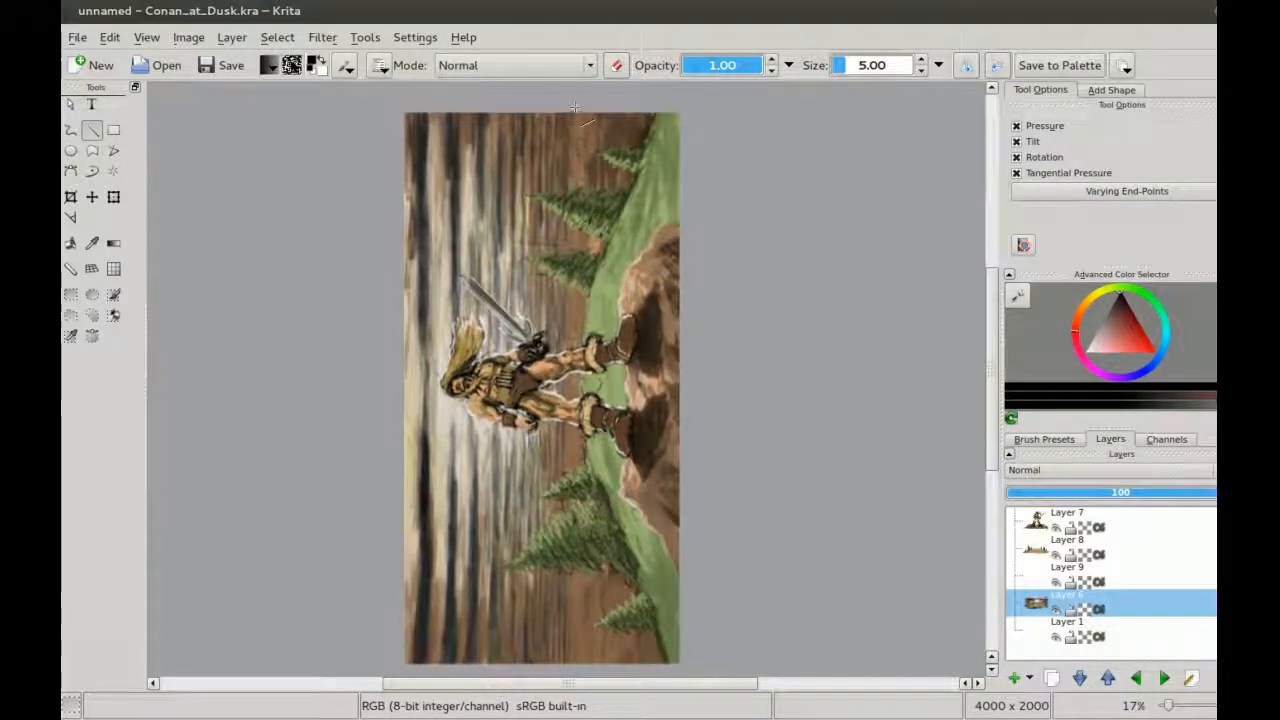
pyautogui.moveTo(574, 108); pyautogui.dragTo(572, 686)
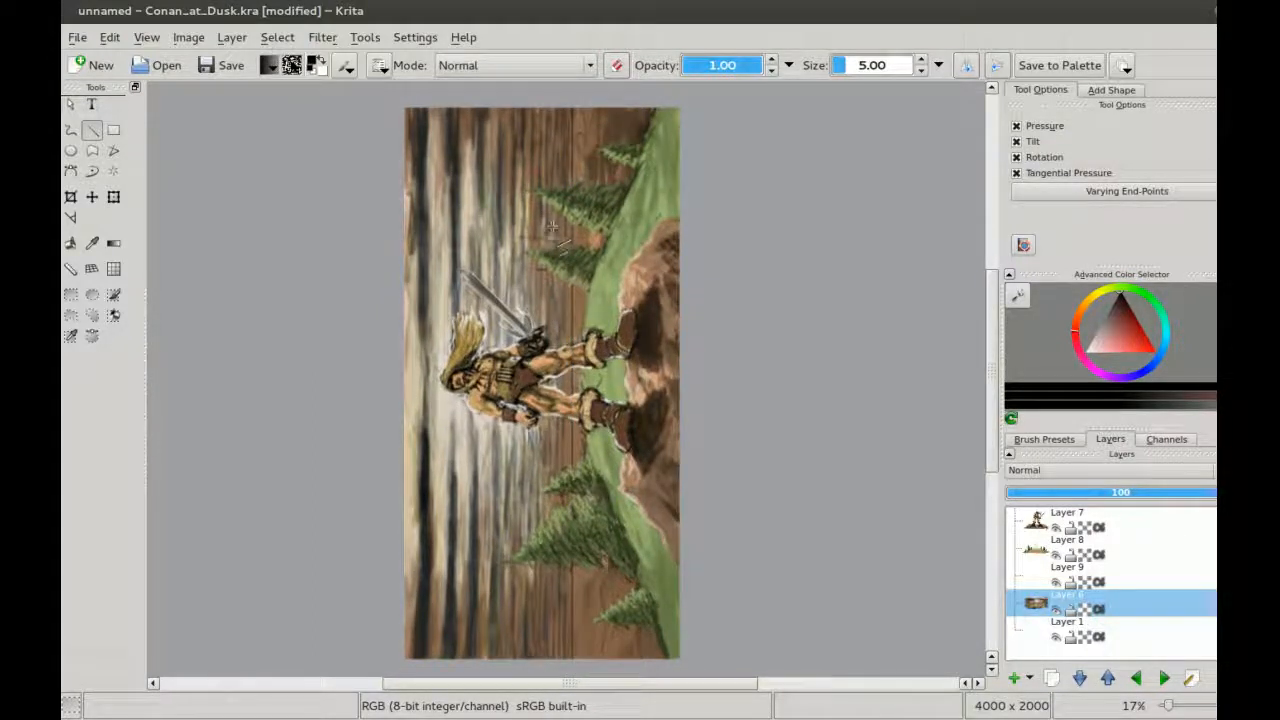
pyautogui.scroll(-3, 580, 362)
pyautogui.scroll(2, 580, 362)
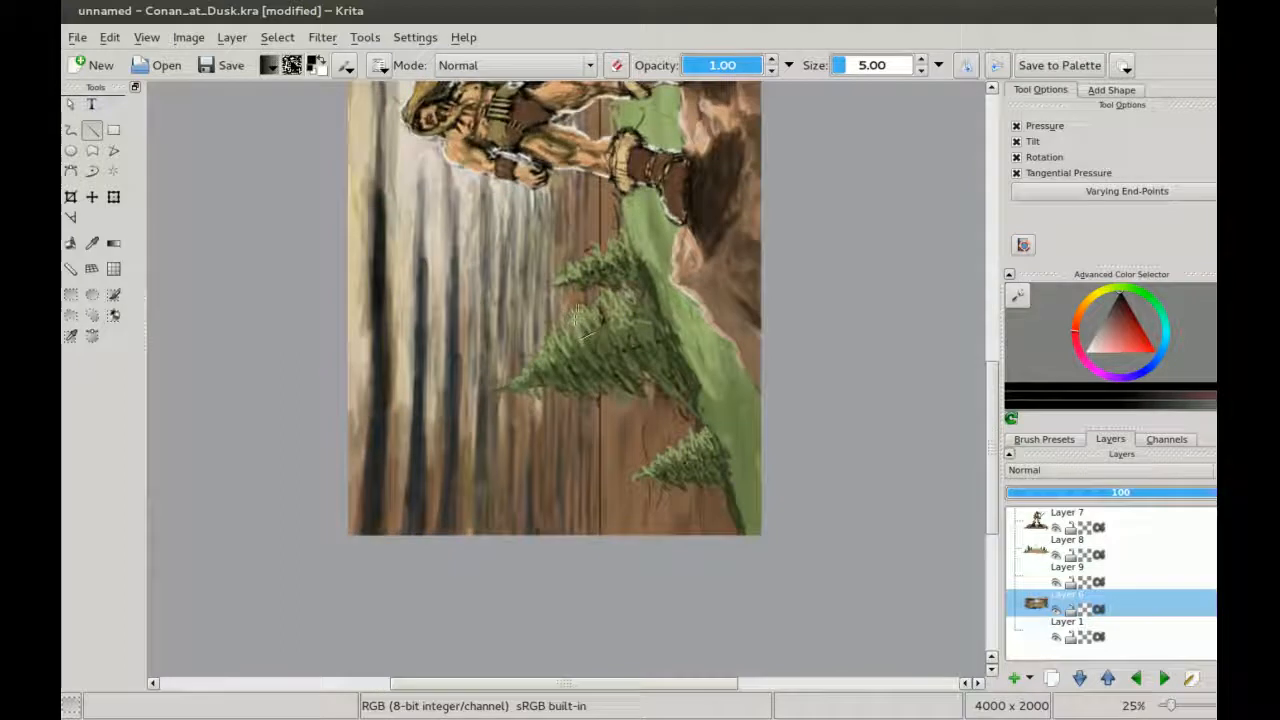
pyautogui.hotkey('ctrl', 'z')
# Step: Sample a dark brown from the dark cloud band and draw straight lines along the lower sky on Layer 6
pyautogui.press('p')
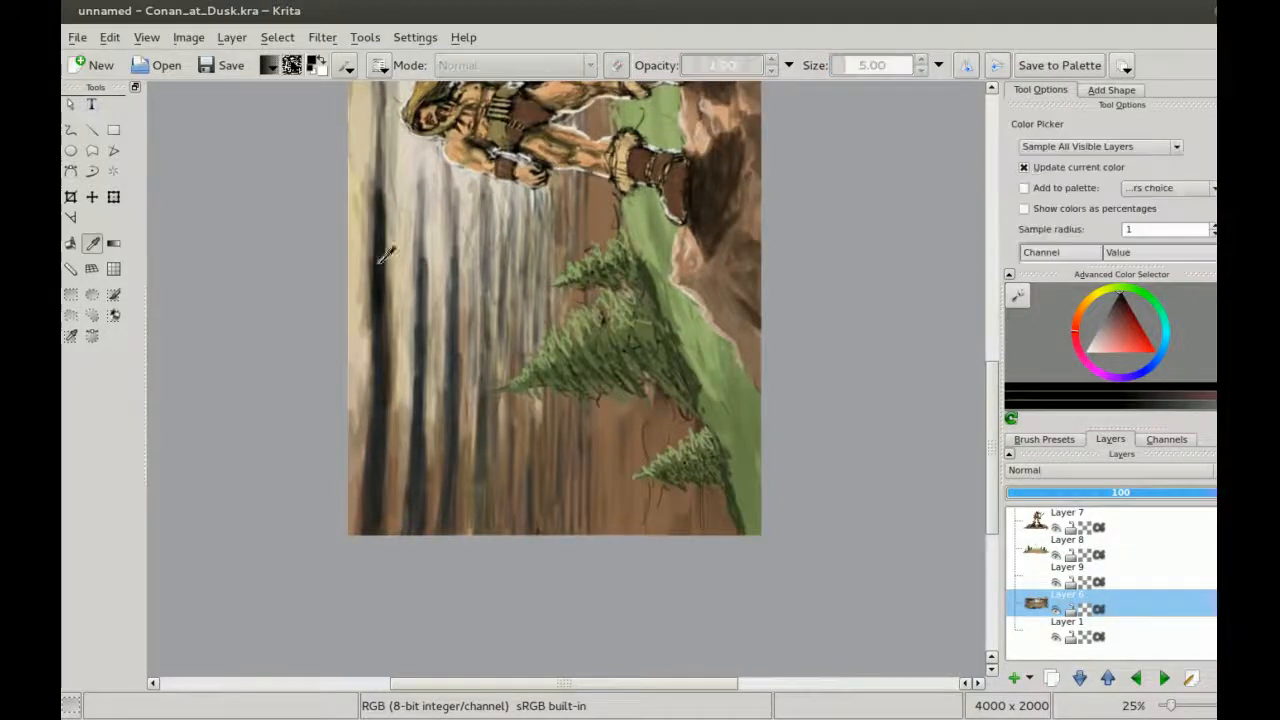
pyautogui.click(383, 260)
pyautogui.press('b')
pyautogui.moveTo(583, 566); pyautogui.dragTo(572, 658)
pyautogui.hotkey('ctrl', '-')
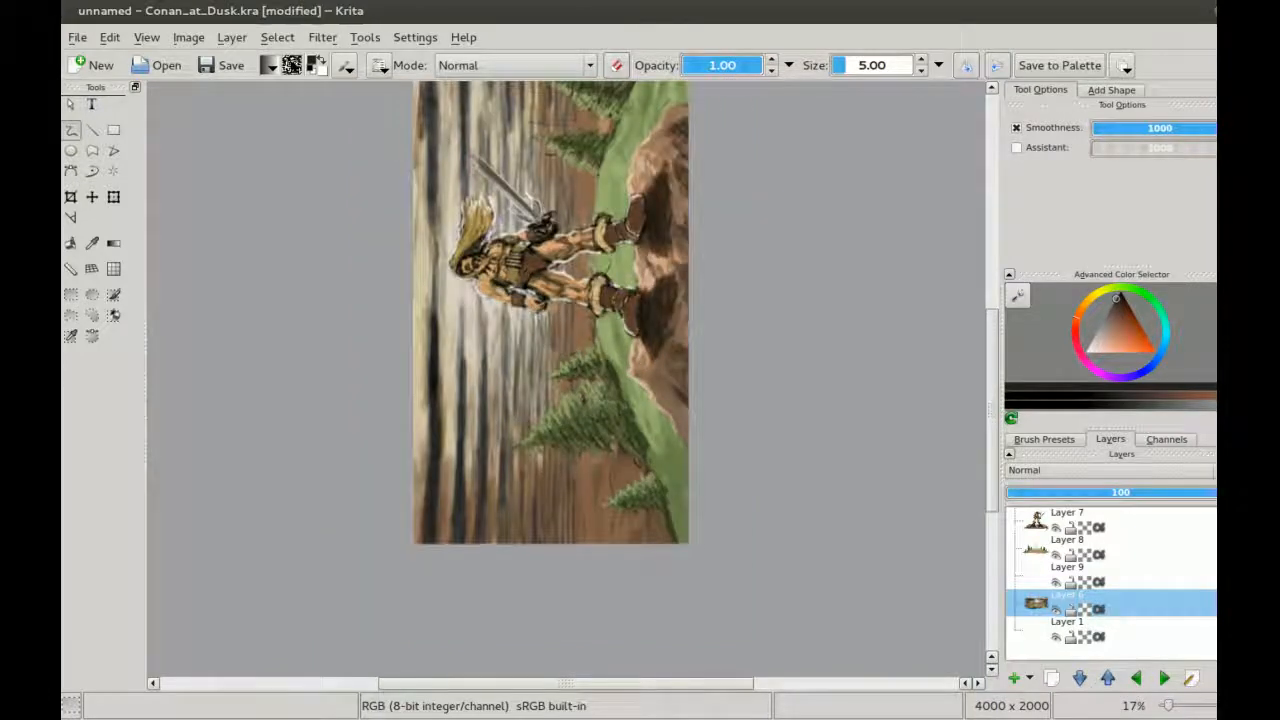
pyautogui.moveTo(579, 565); pyautogui.dragTo(565, 630)
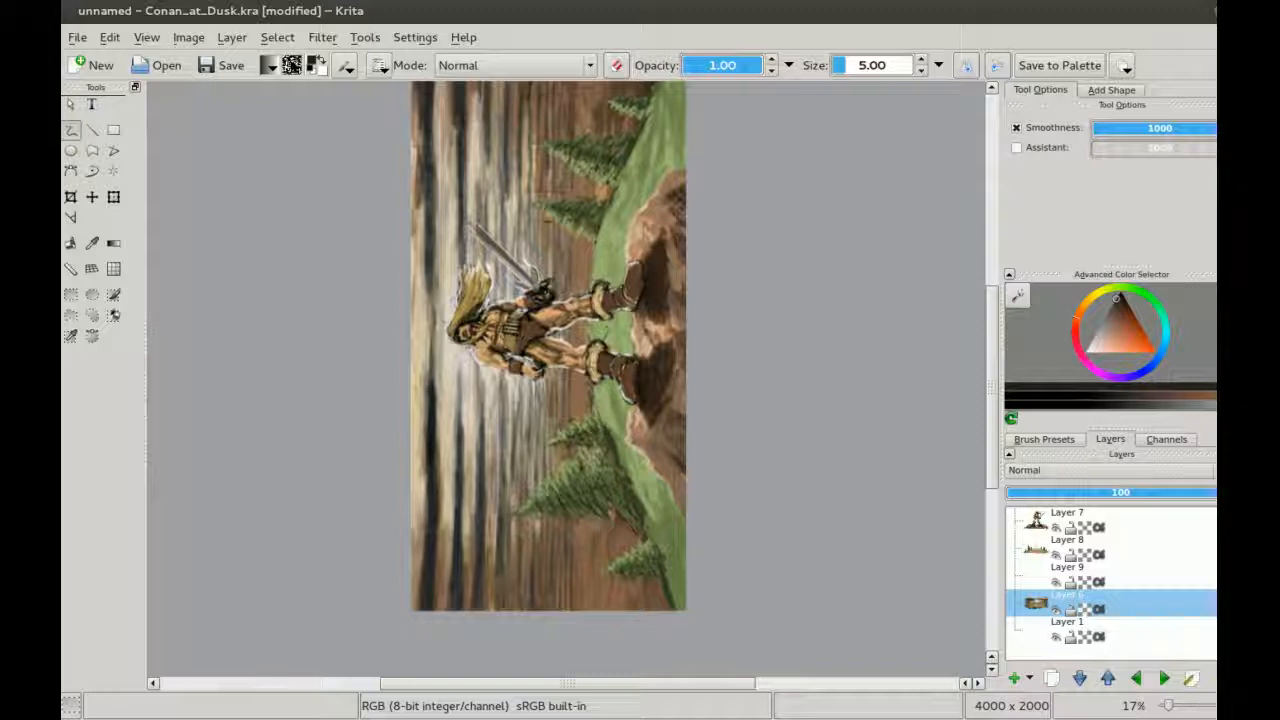
pyautogui.click(92, 130)
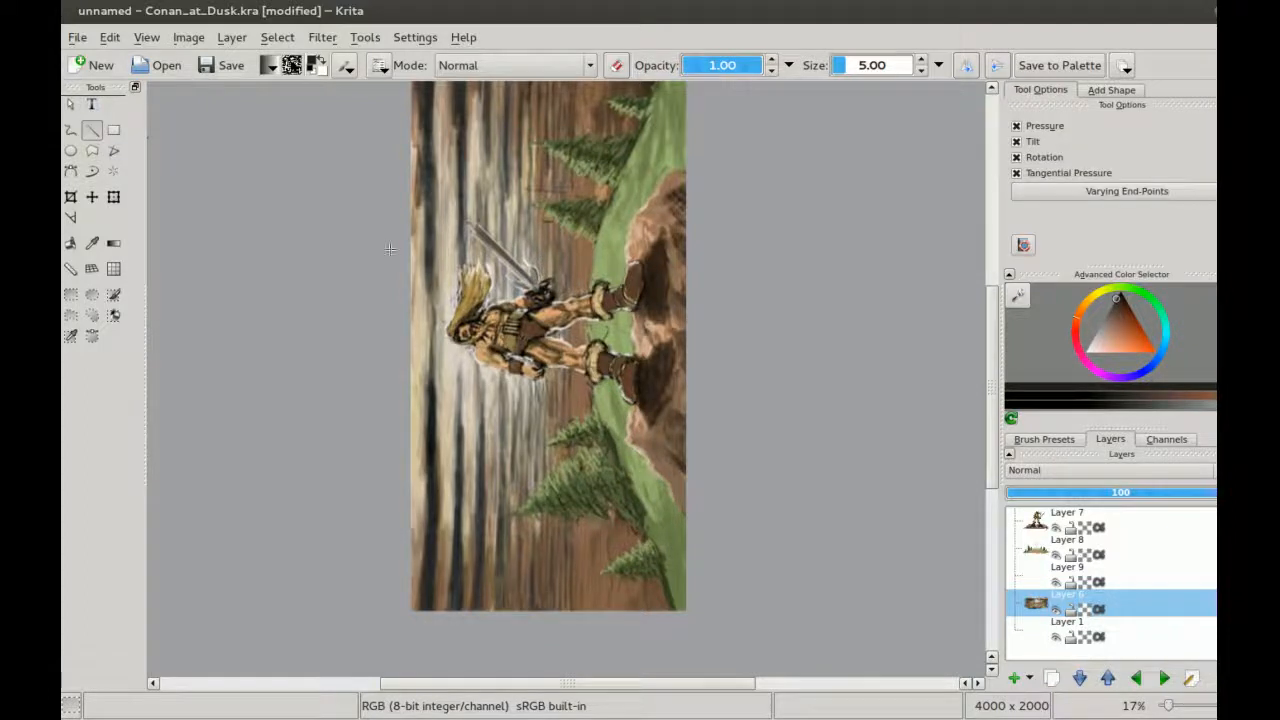
pyautogui.hotkey('ctrl', '-')
pyautogui.moveTo(555, 160); pyautogui.dragTo(572, 560)
pyautogui.moveTo(559, 142); pyautogui.dragTo(589, 606)
pyautogui.moveTo(563, 147); pyautogui.dragTo(565, 620)
pyautogui.moveTo(565, 146); pyautogui.dragTo(565, 628)
# Step: Paint freehand dark brown streaks along the lower sky behind the trees at brush size 7
pyautogui.press('+')
pyautogui.moveTo(550, 190); pyautogui.dragTo(564, 397)
pyautogui.press('+')
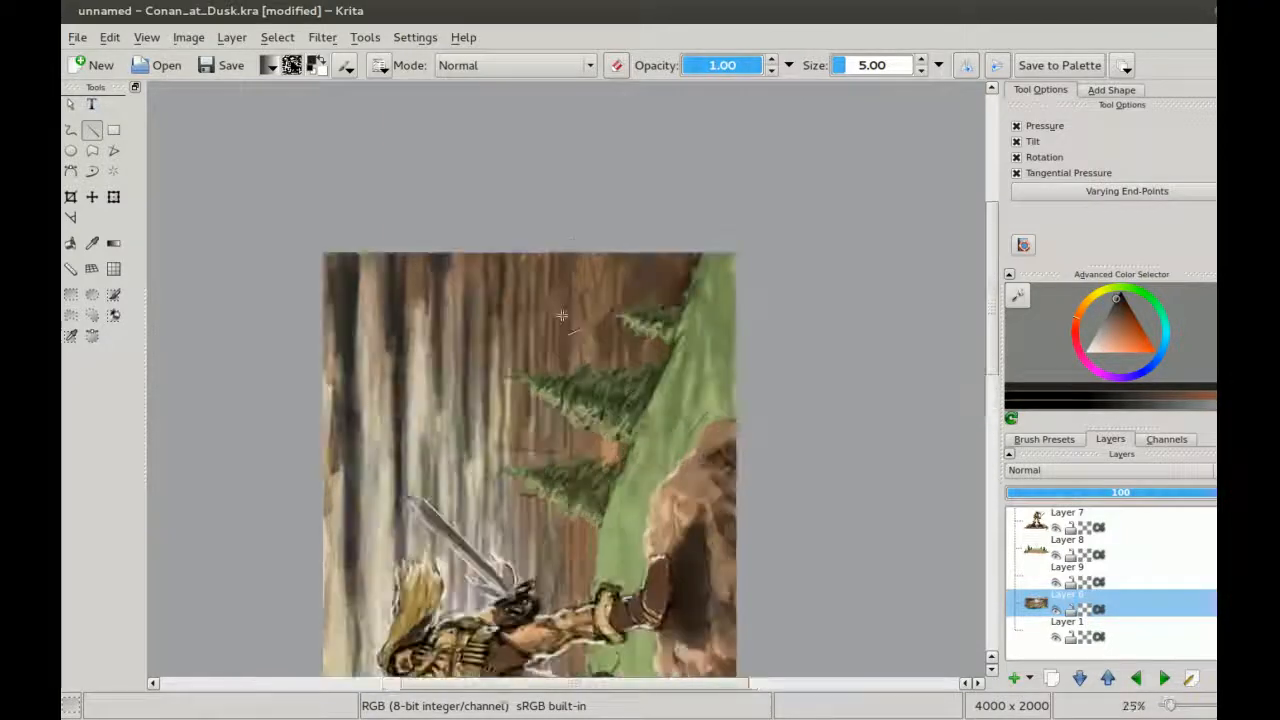
pyautogui.moveTo(569, 278); pyautogui.dragTo(550, 166)
pyautogui.press('b')
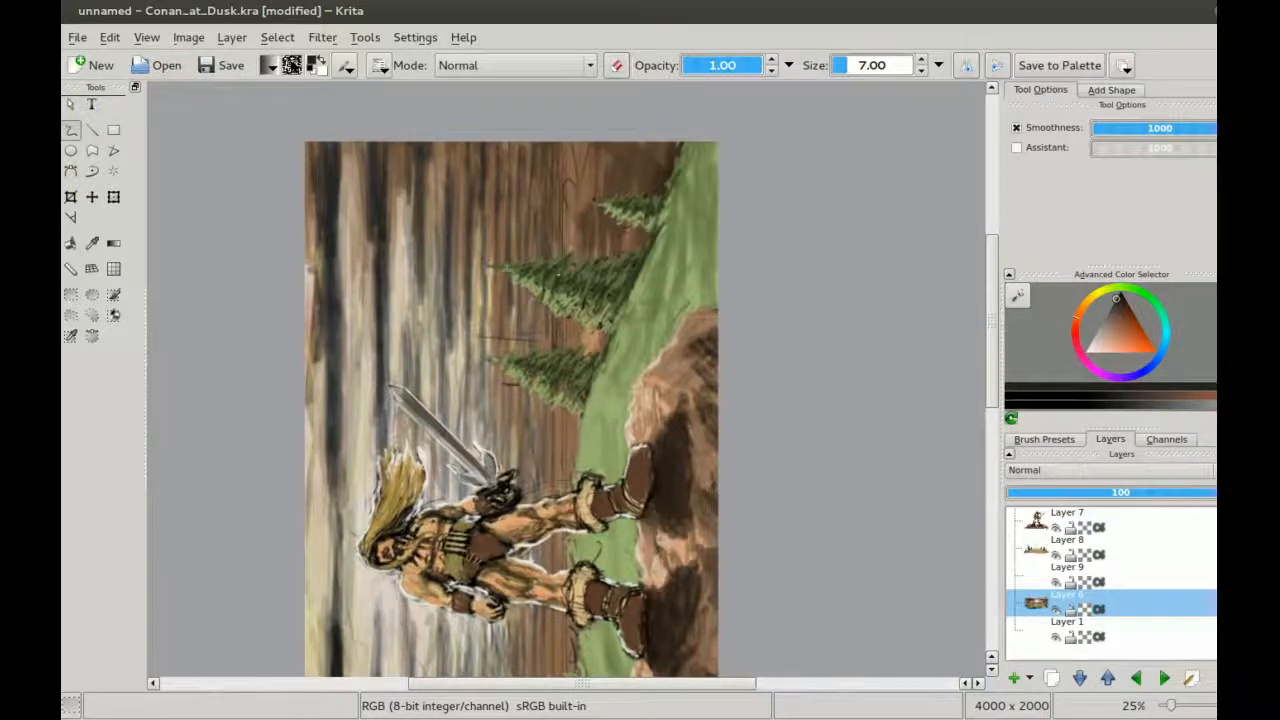
pyautogui.scroll(-4, 510, 380)
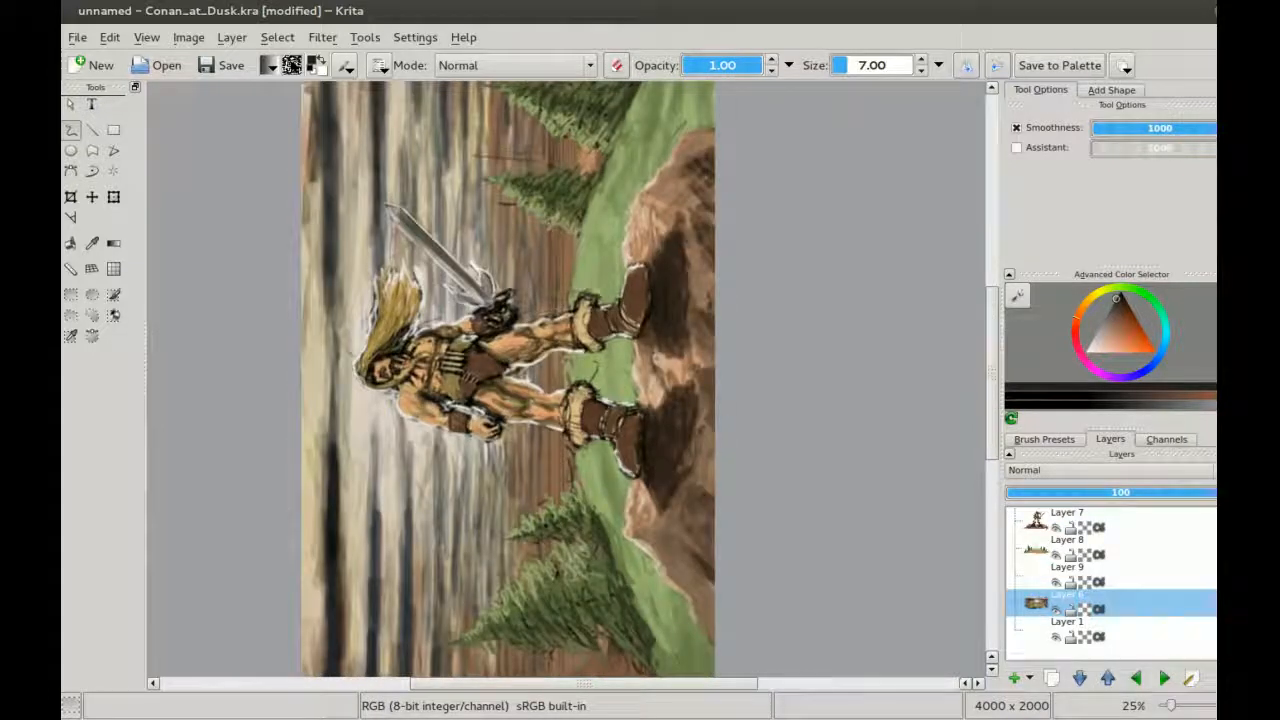
pyautogui.scroll(-2, 508, 380)
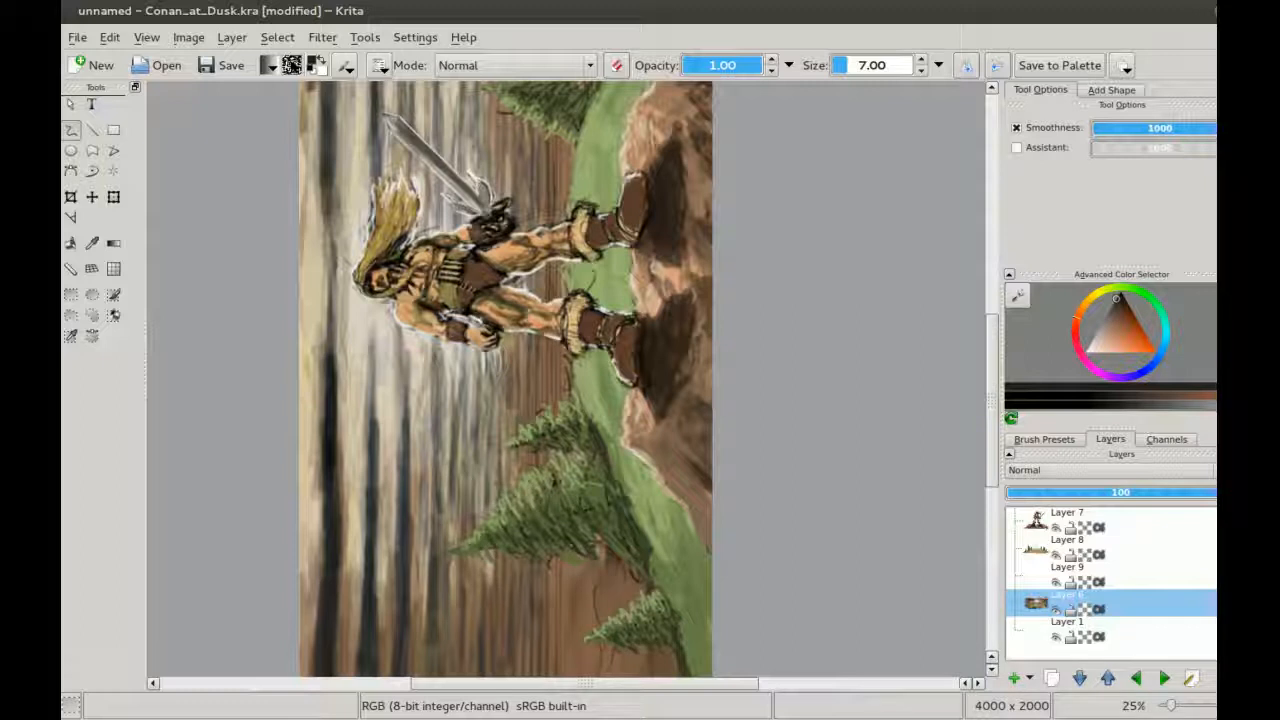
pyautogui.scroll(-4, 508, 380)
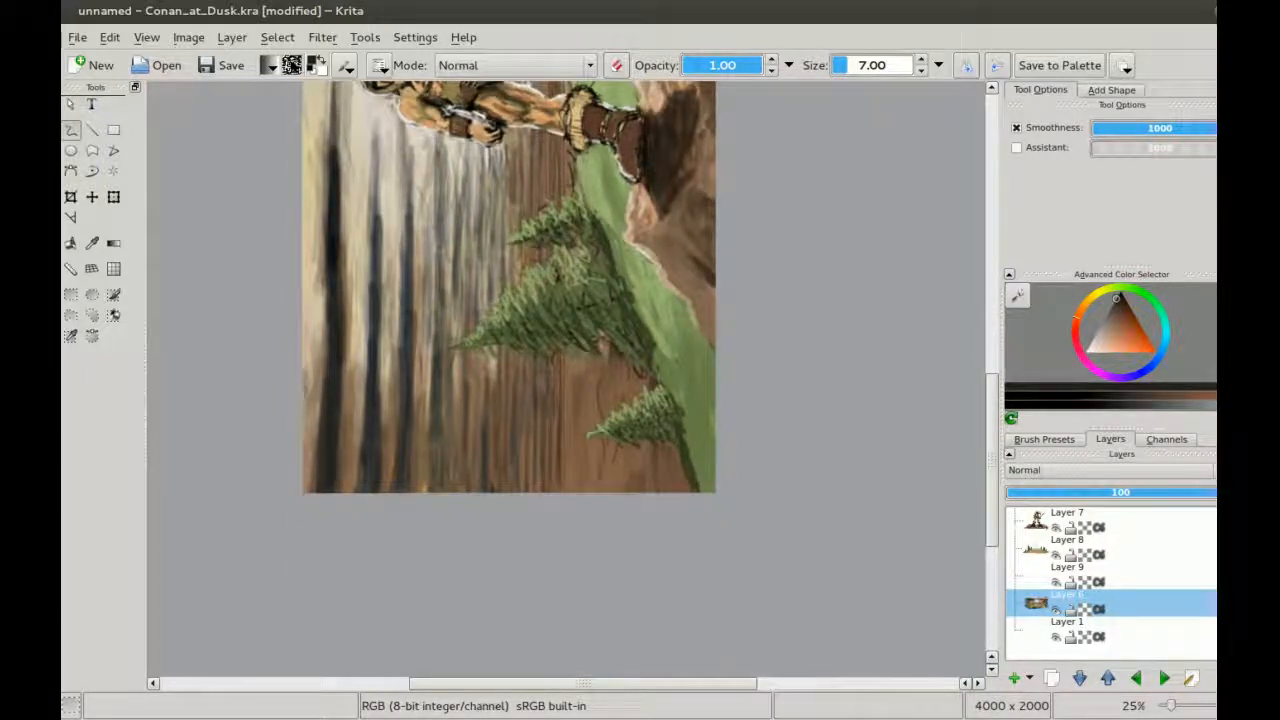
pyautogui.scroll(2, 508, 380)
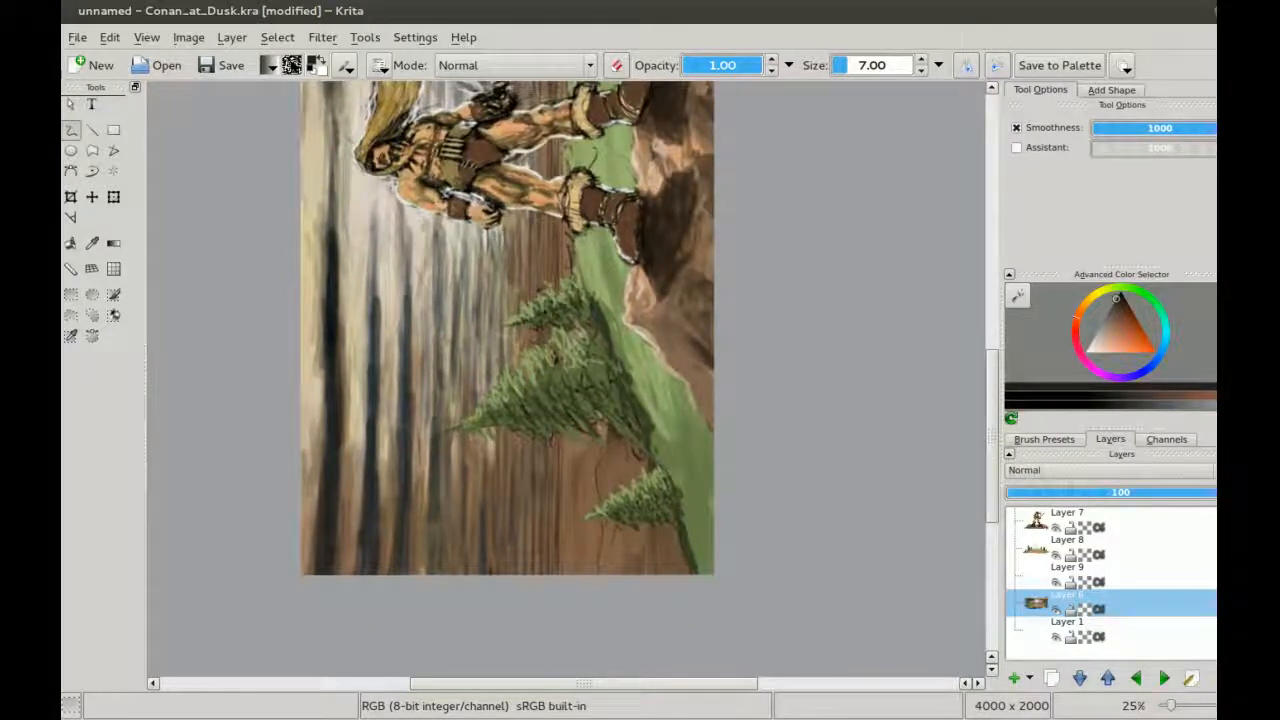
pyautogui.moveTo(508, 300); pyautogui.dragTo(522, 498)
pyautogui.moveTo(508, 330); pyautogui.dragTo(520, 510)
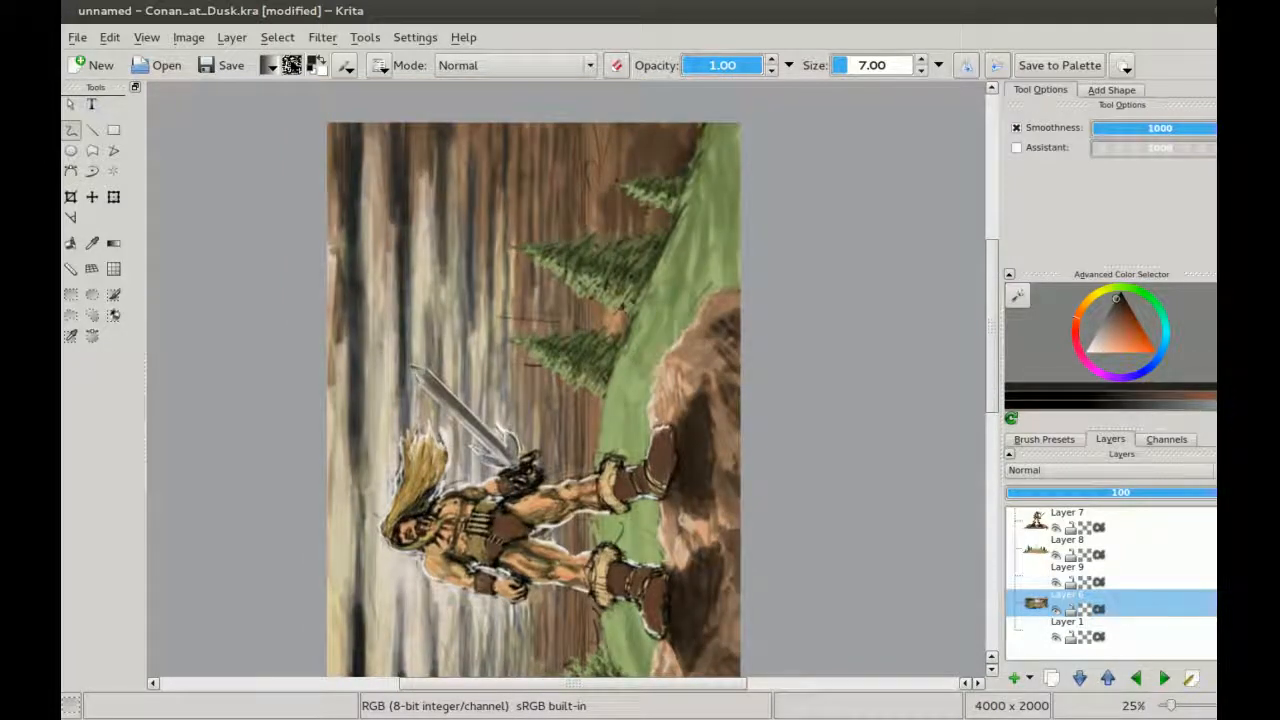
# Step: Sample a dark tone from the upper cloud band and extend the sky streaks at brush size 9
pyautogui.press(']')
pyautogui.press(']')
pyautogui.keyDown('ctrl'); pyautogui.click(392, 192); pyautogui.keyUp('ctrl')
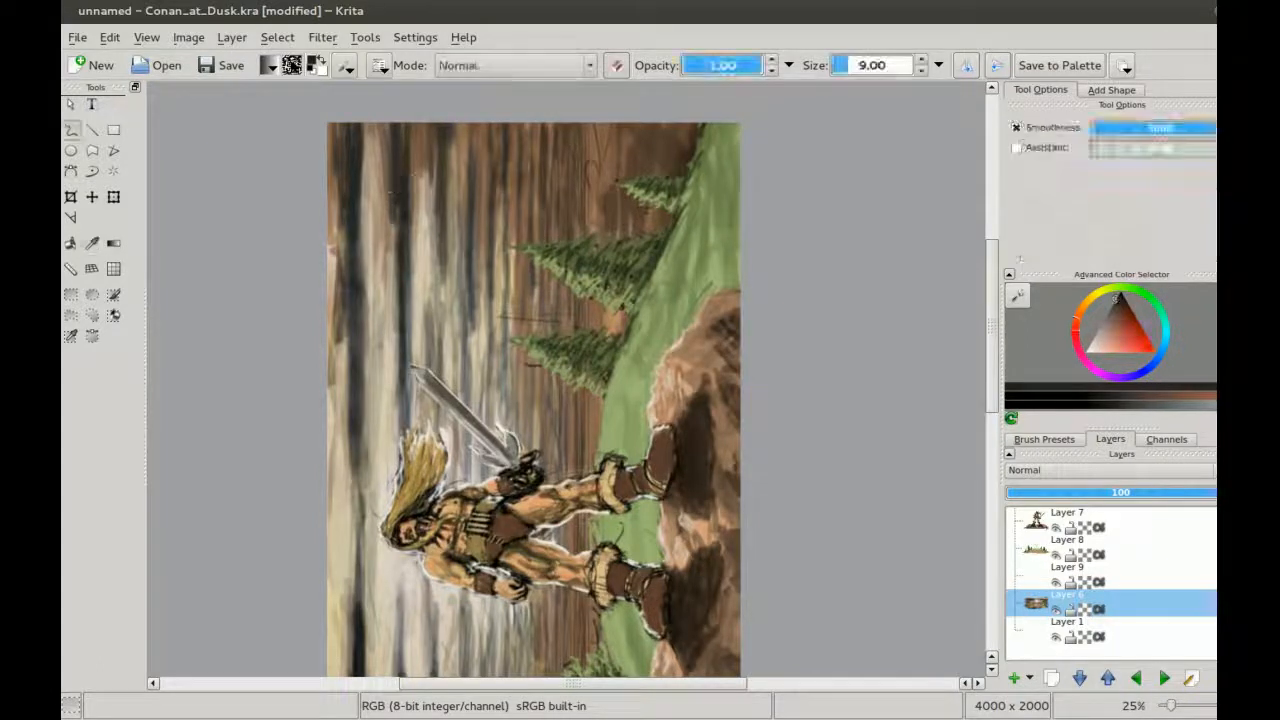
pyautogui.scroll(-2, 533, 383)
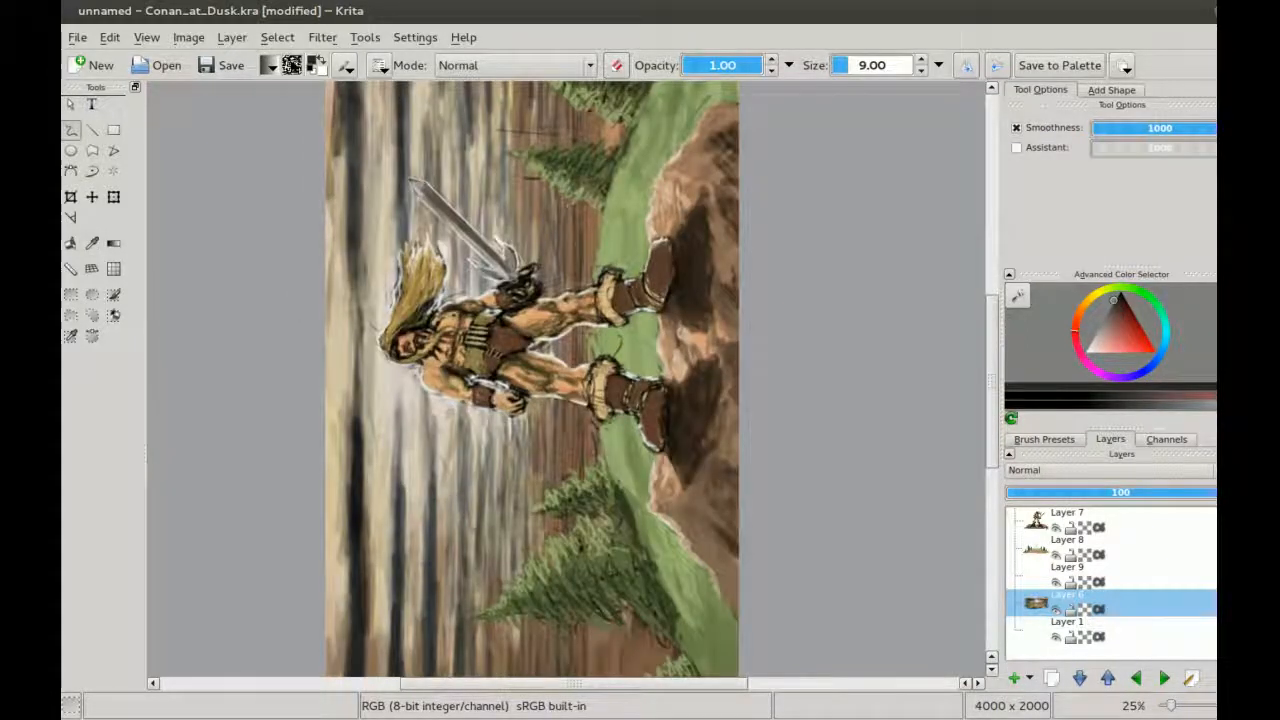
pyautogui.scroll(-1, 533, 383)
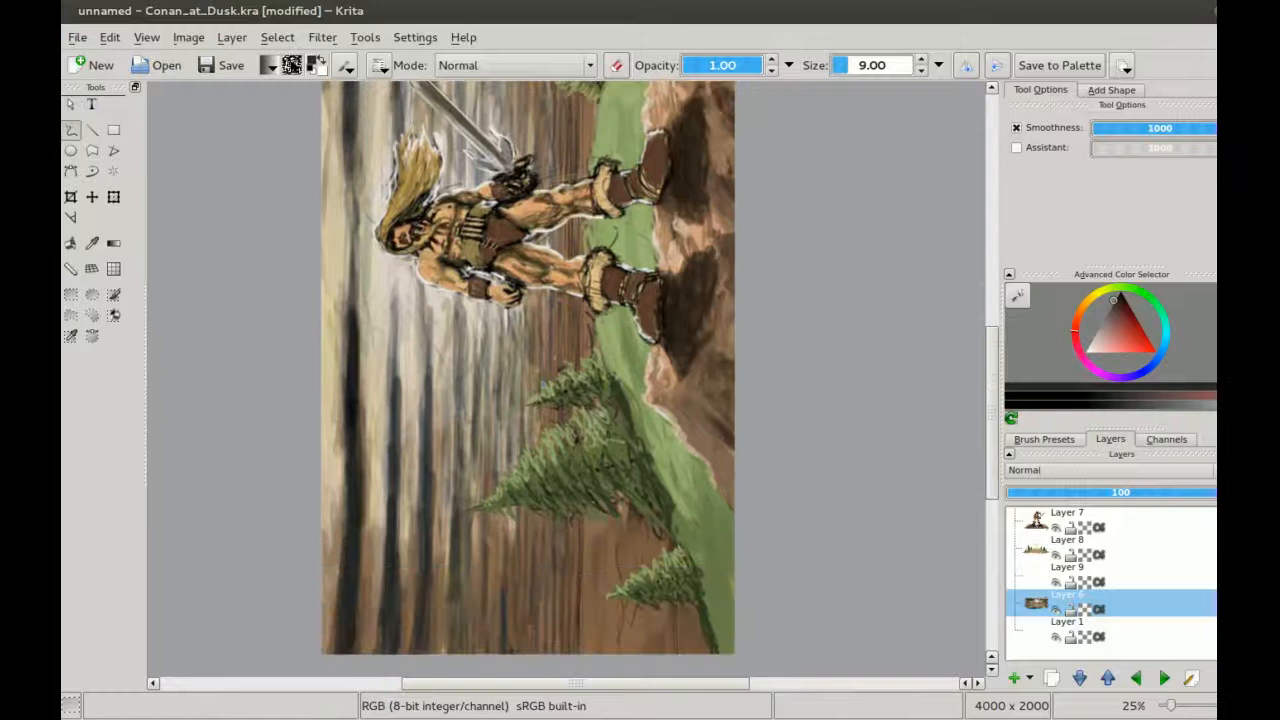
pyautogui.scroll(-2, 565, 354)
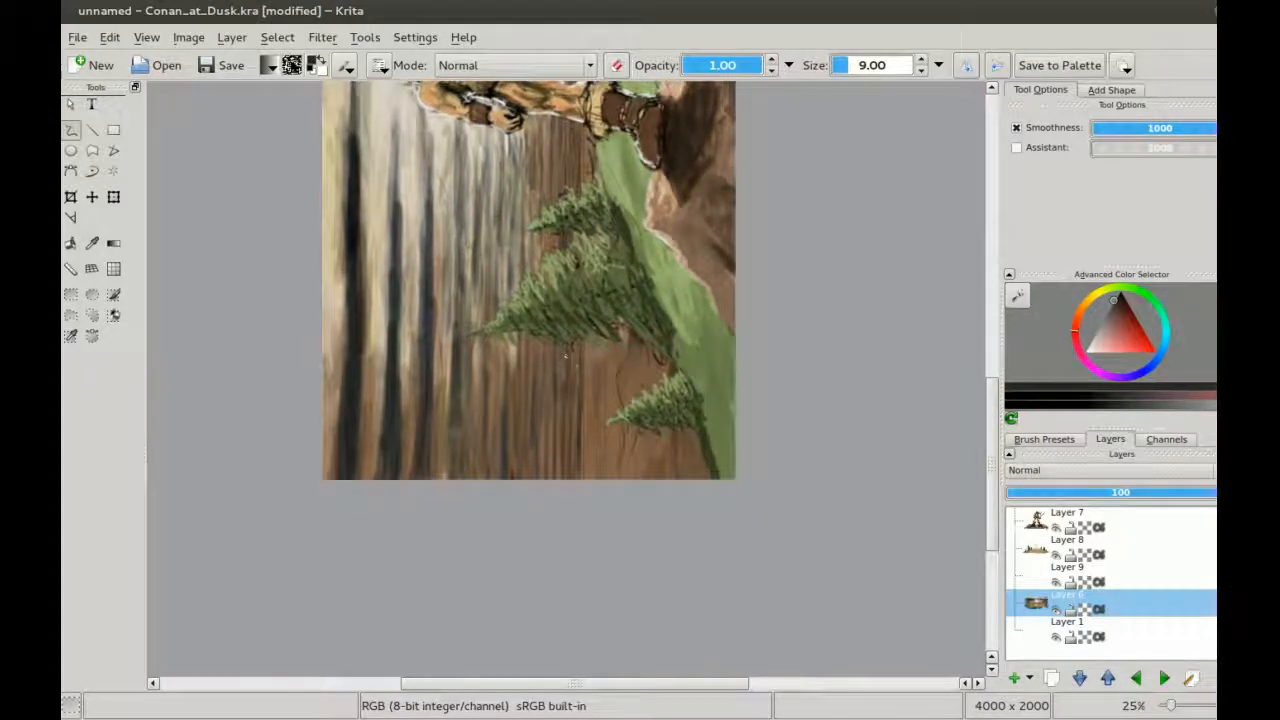
pyautogui.moveTo(482, 416); pyautogui.dragTo(556, 442)
pyautogui.hotkey('ctrl', '-')
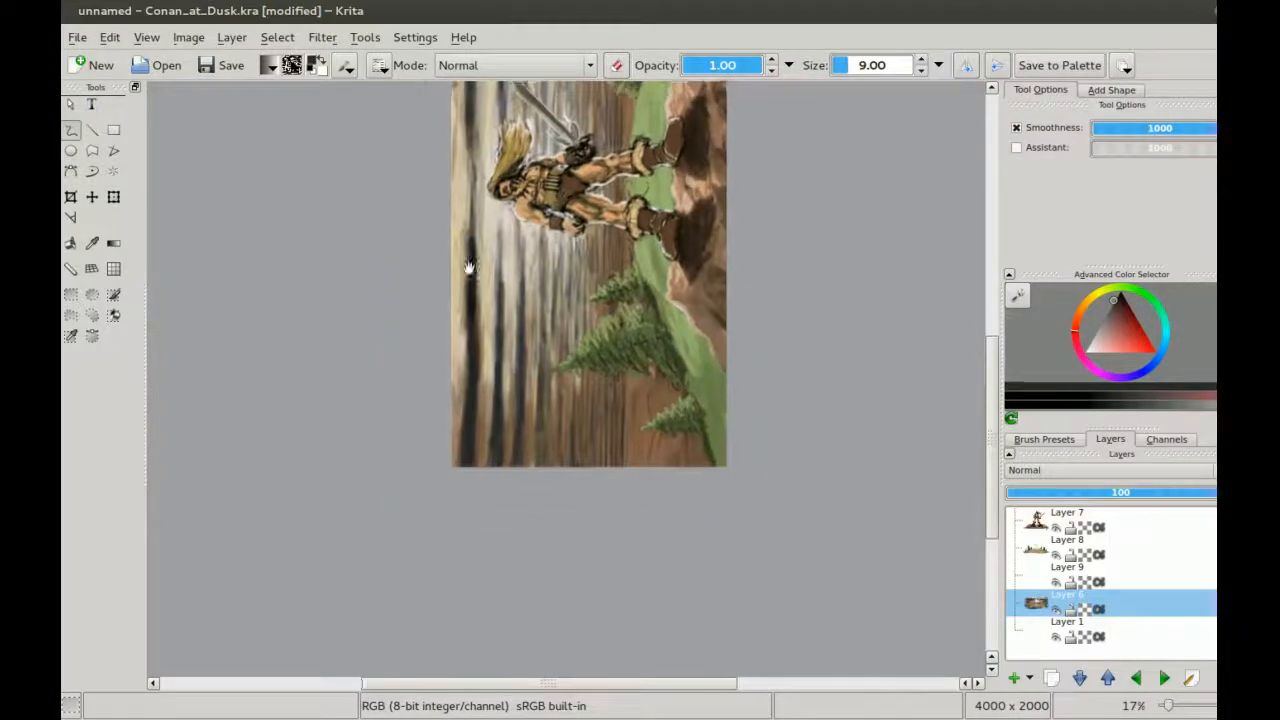
pyautogui.moveTo(466, 269); pyautogui.dragTo(428, 400)
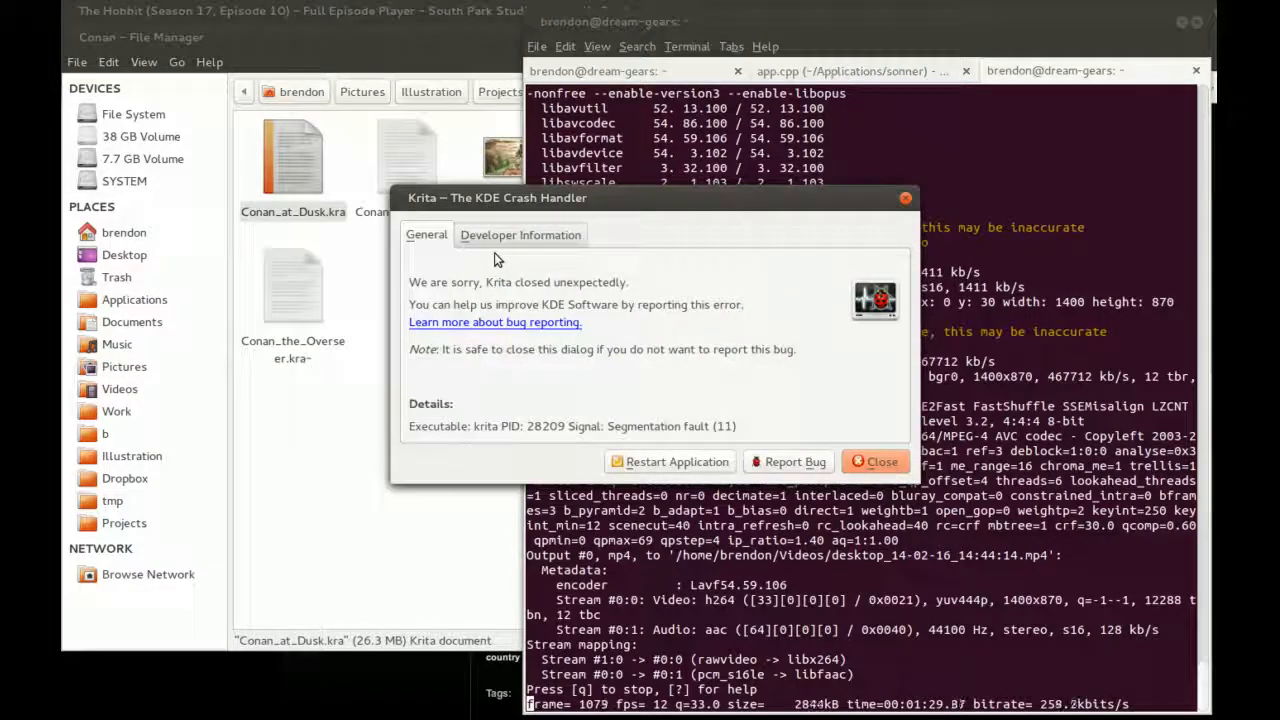
# Step: Dismiss the crash report, reopen Conan_at_Dusk.kra in Krita and rotate the canvas a quarter turn so the sky streaks run vertically
pyautogui.click(878, 463)
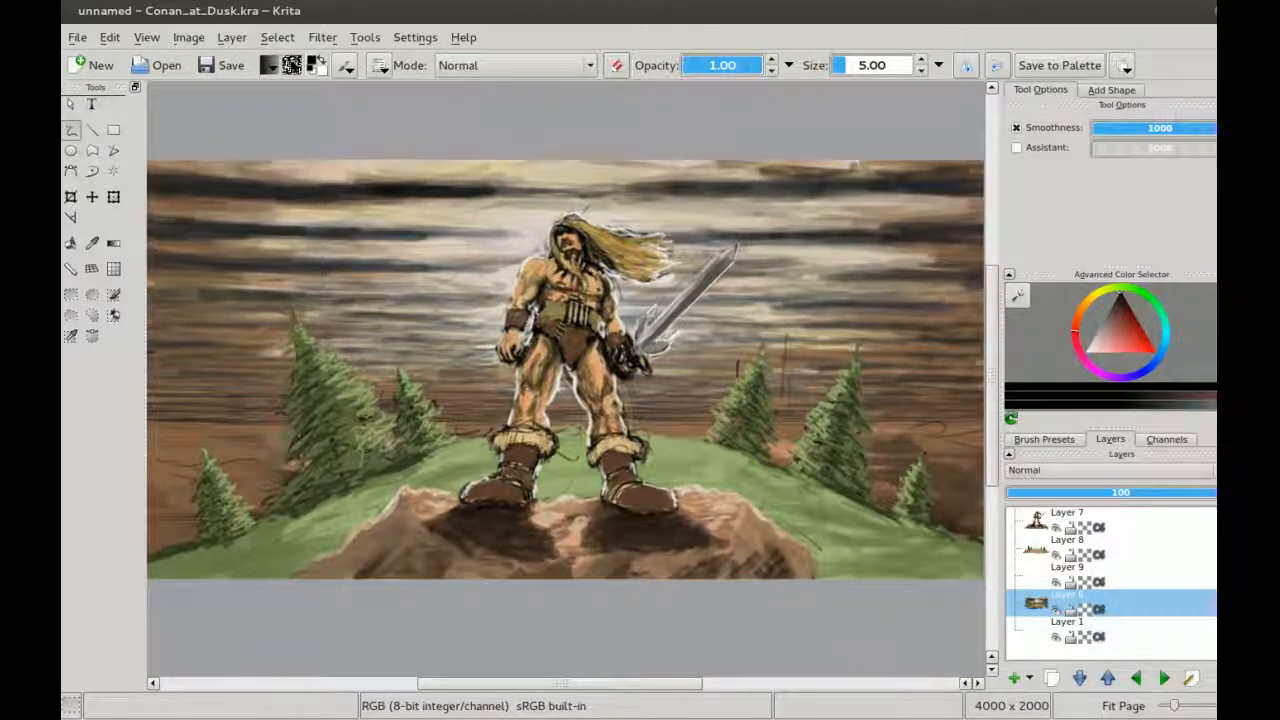
pyautogui.hotkey('ctrl', '[')
pyautogui.hotkey('ctrl', '[')
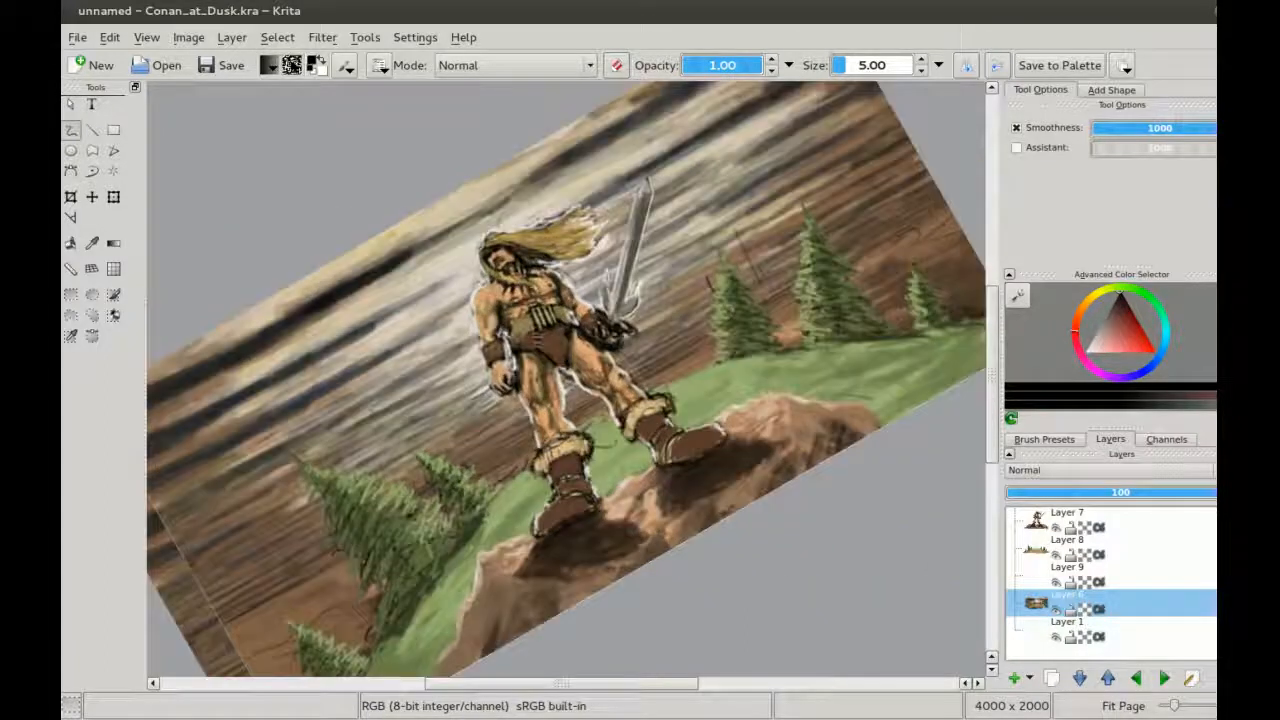
pyautogui.hotkey('ctrl', '[')
pyautogui.hotkey('ctrl', '[')
pyautogui.hotkey('ctrl', '[')
pyautogui.hotkey('ctrl', '[')
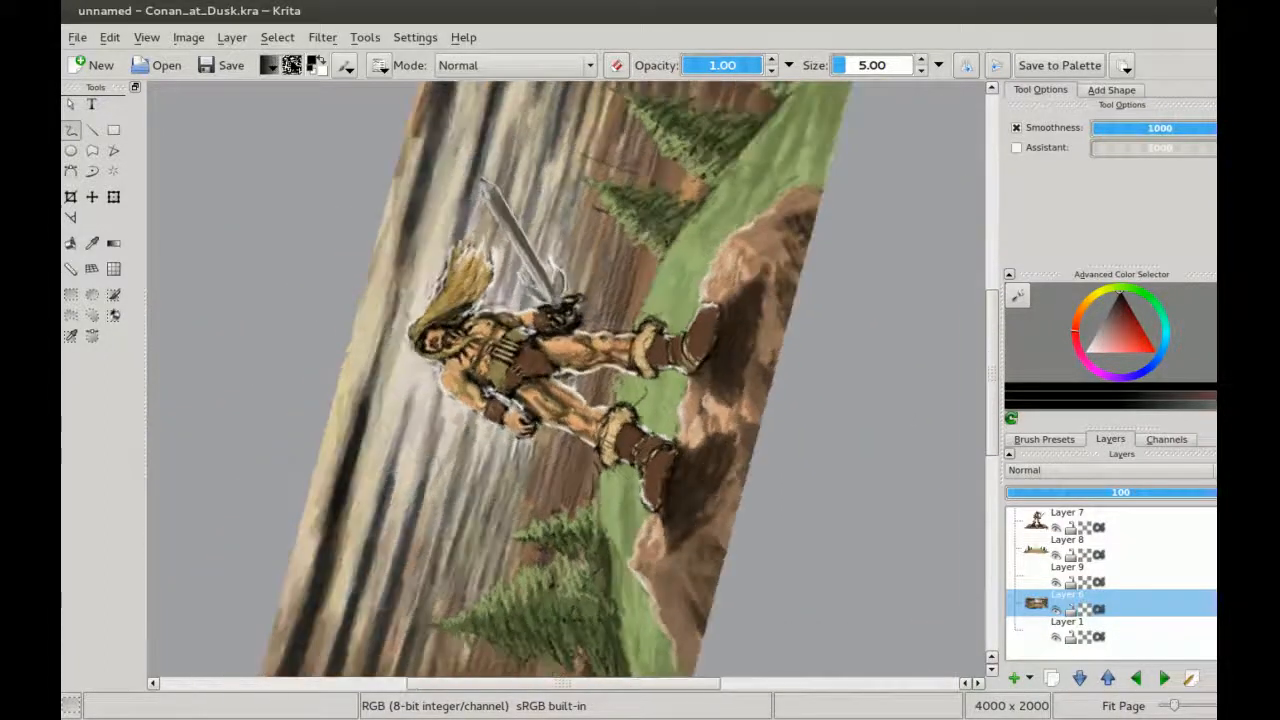
pyautogui.moveTo(566, 420); pyautogui.dragTo(545, 274)
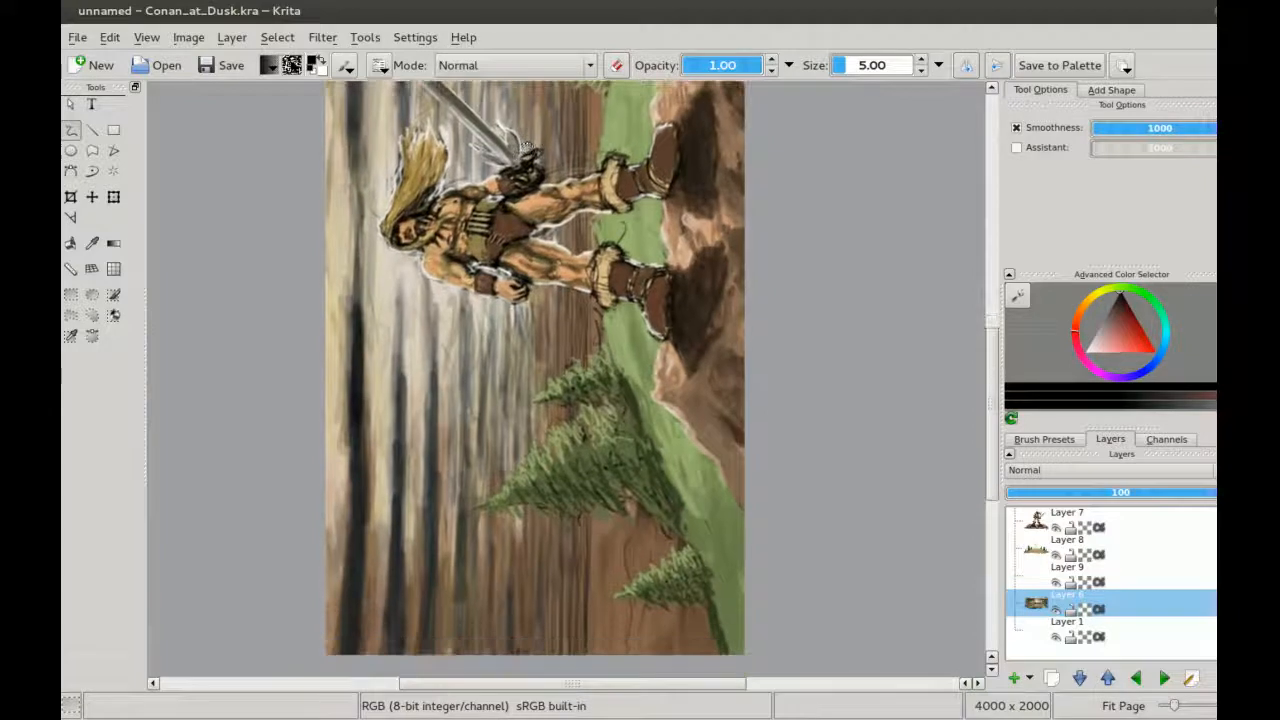
# Step: Add thin dark streaks to the lower sky on Layer 6 at brush size 8 and full opacity
pyautogui.scroll(1, 862, 65)
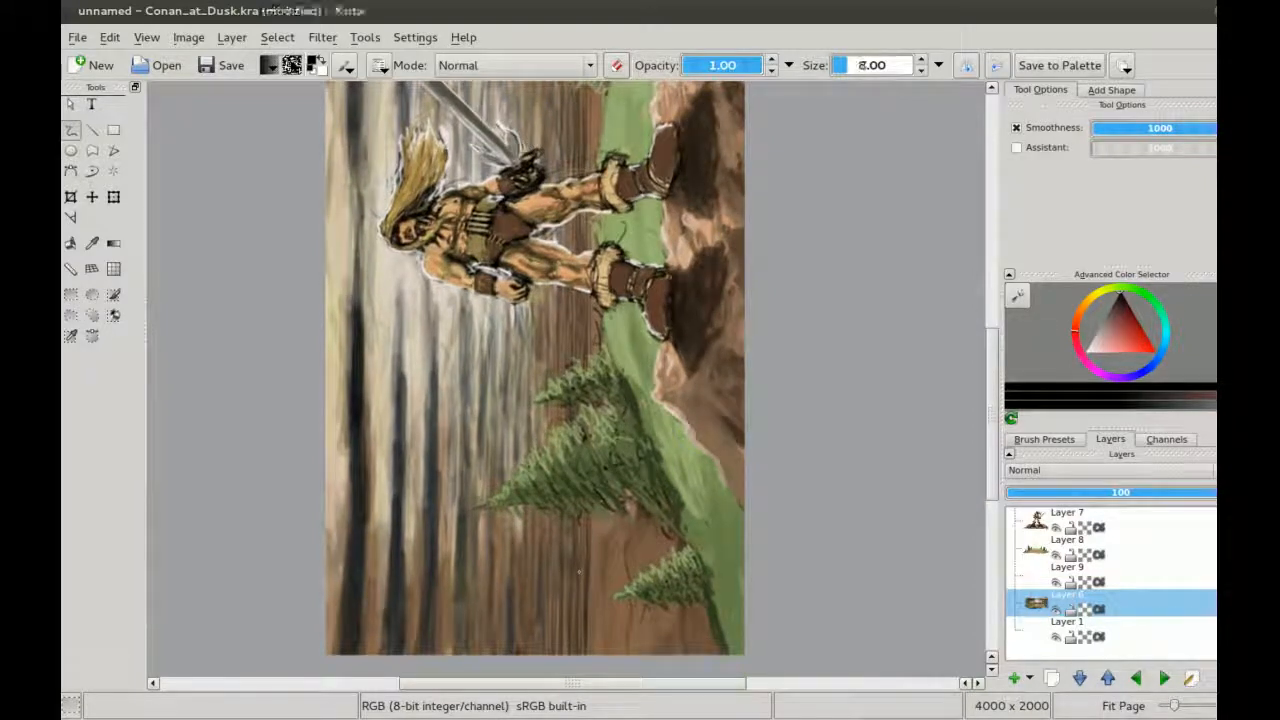
pyautogui.moveTo(584, 684); pyautogui.dragTo(587, 684)
pyautogui.scroll(-1, 635, 311)
pyautogui.moveTo(563, 399); pyautogui.dragTo(563, 499)
pyautogui.moveTo(563, 399); pyautogui.dragTo(589, 620)
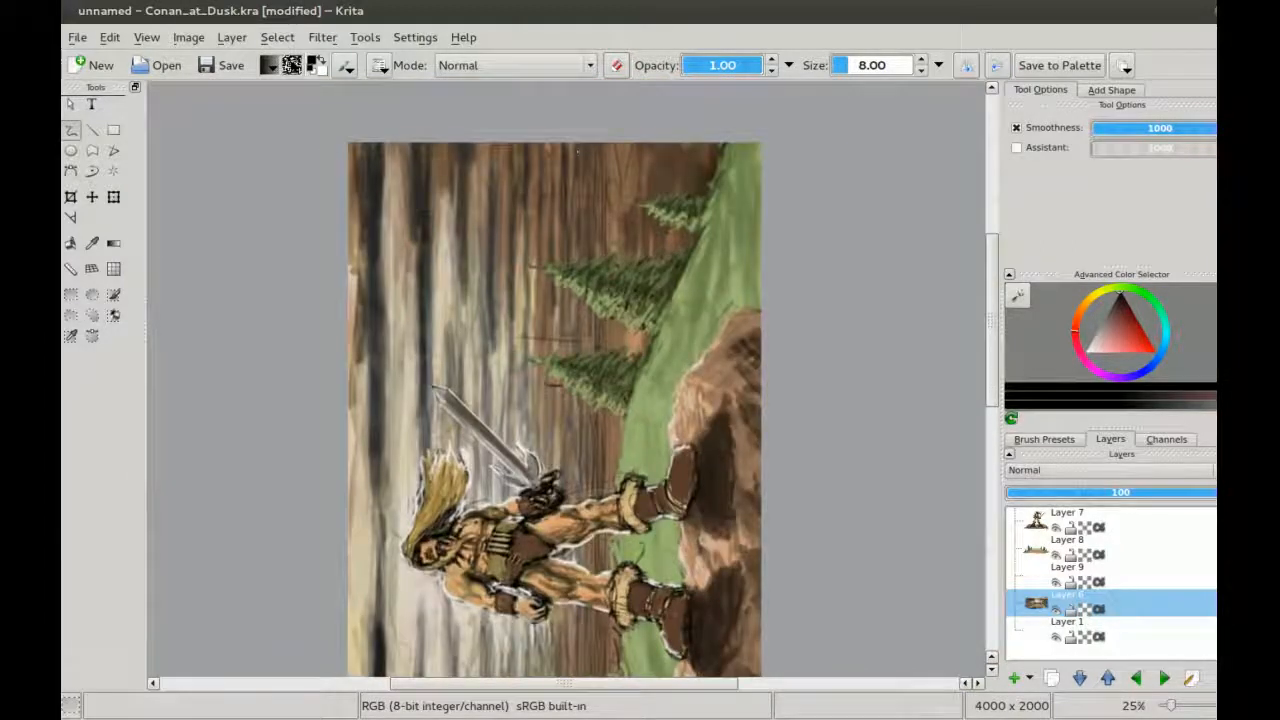
pyautogui.scroll(-1, 579, 389)
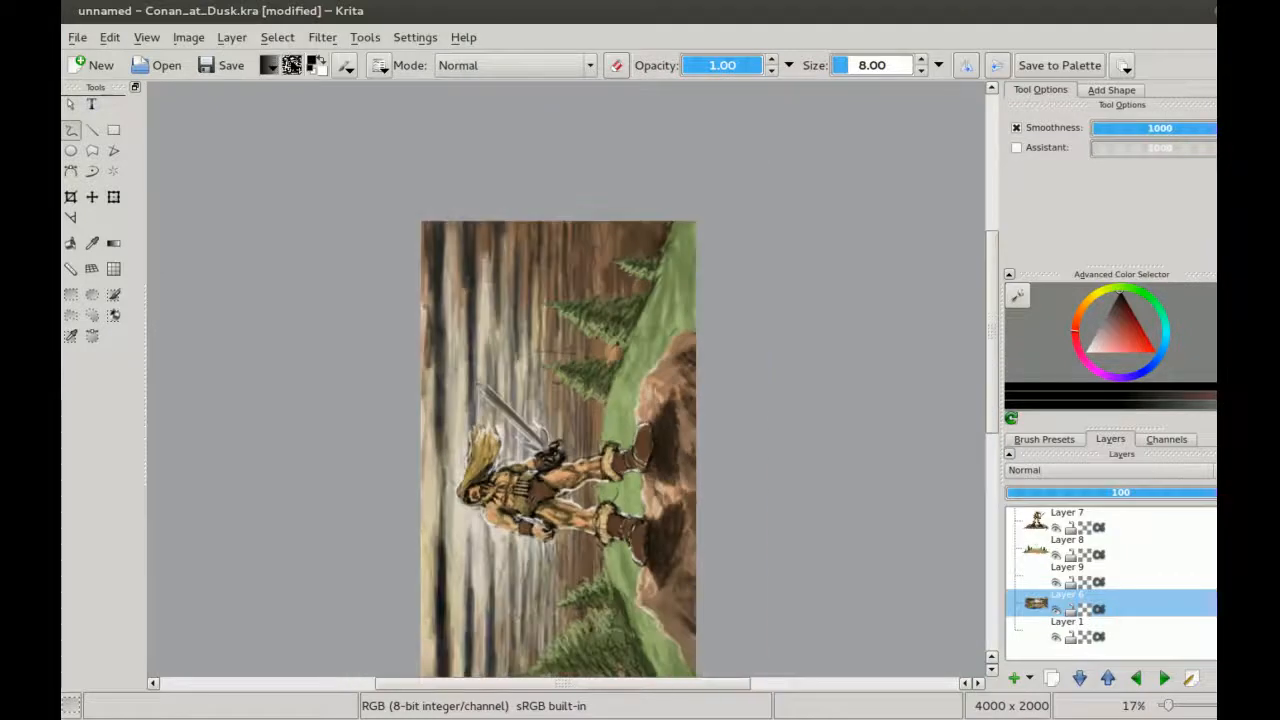
pyautogui.moveTo(615, 555); pyautogui.dragTo(606, 435)
pyautogui.scroll(1, 568, 383)
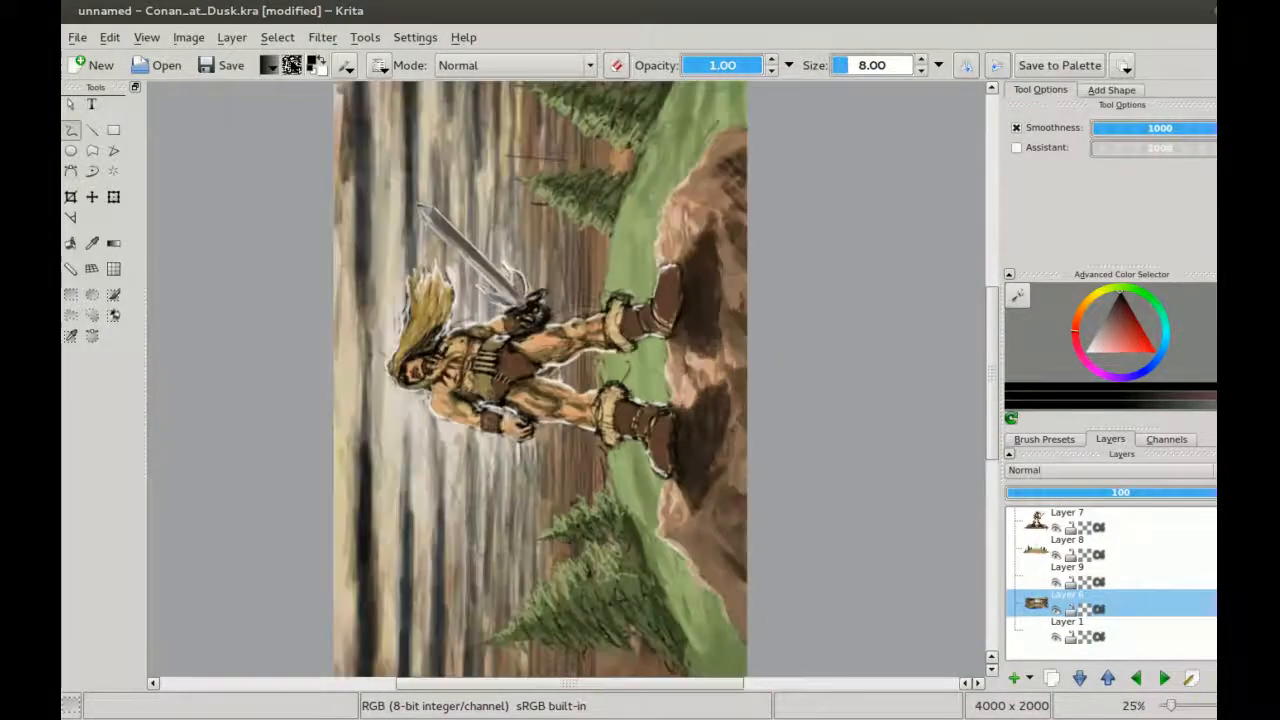
pyautogui.scroll(1, 568, 383)
pyautogui.scroll(-1, 568, 383)
pyautogui.scroll(-1, 568, 383)
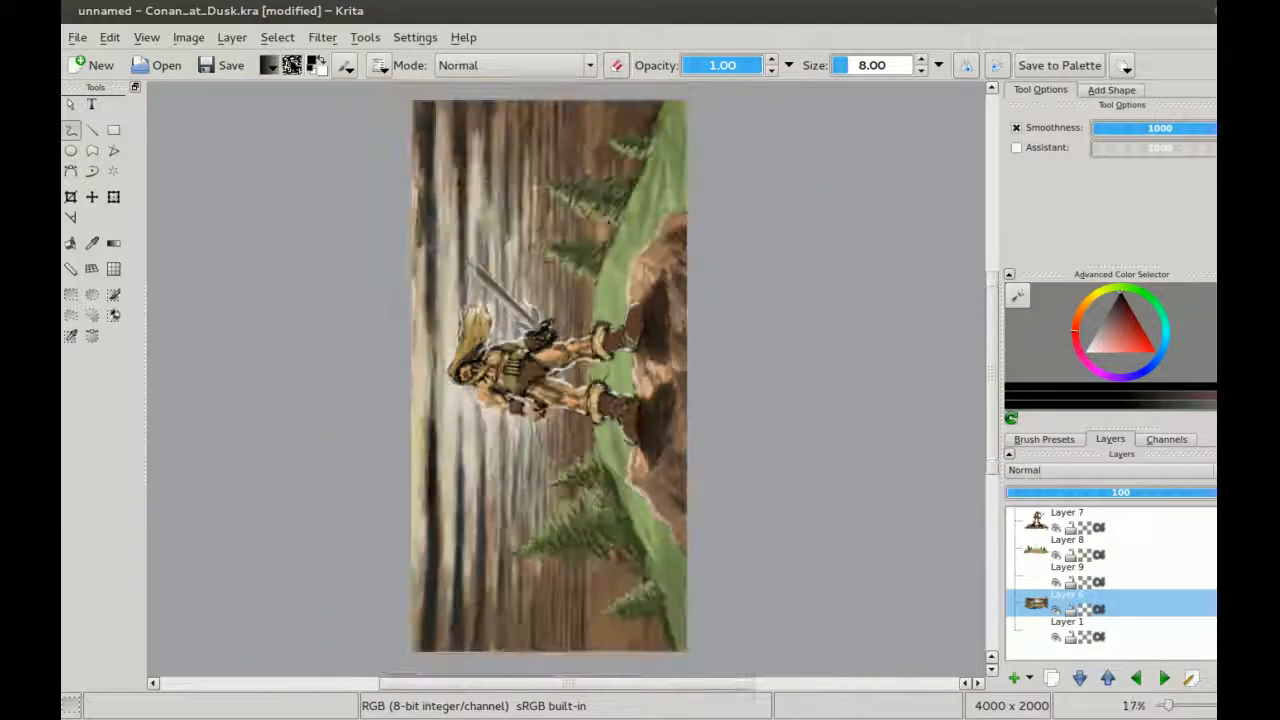
# Step: Glaze the low sky just above the hills with a muted yellow at brush size 221 and 0.32 opacity
pyautogui.click(1096, 300)
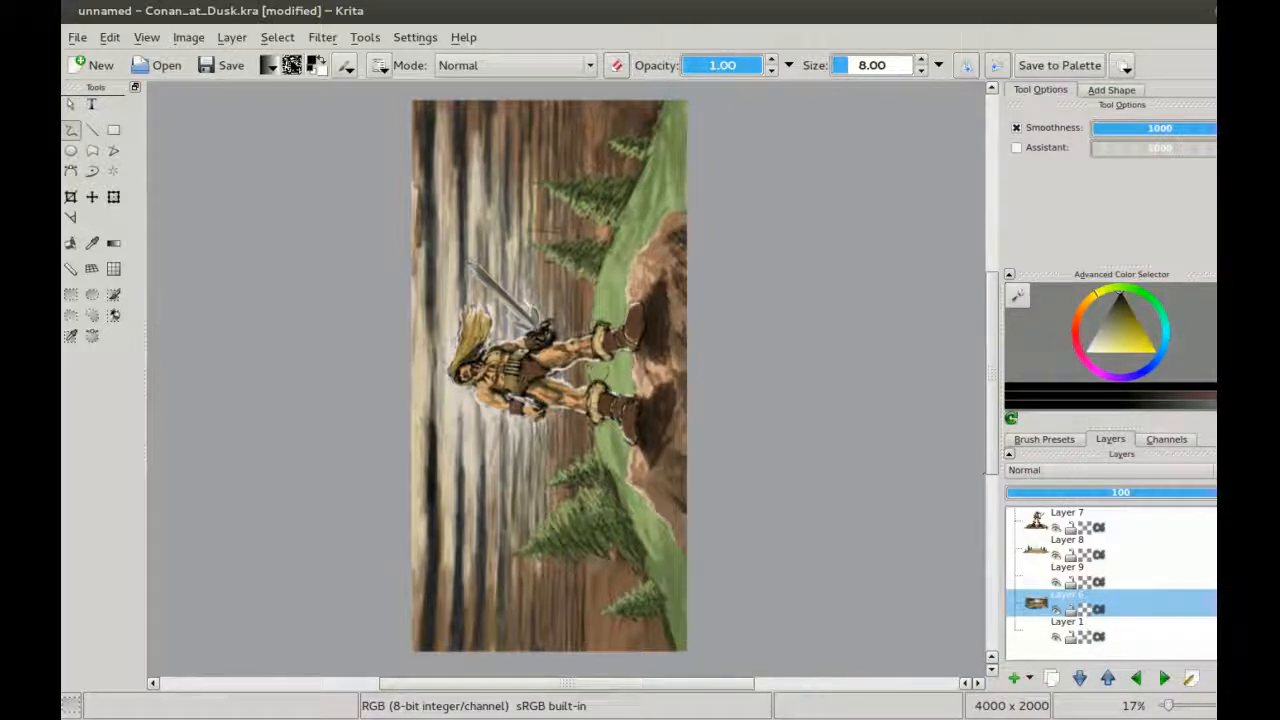
pyautogui.press(']')
pyautogui.press(']')
pyautogui.press(']')
pyautogui.press(']')
pyautogui.press(']')
pyautogui.press(']')
pyautogui.press(']')
pyautogui.press(']')
pyautogui.press(']')
pyautogui.click(720, 62)
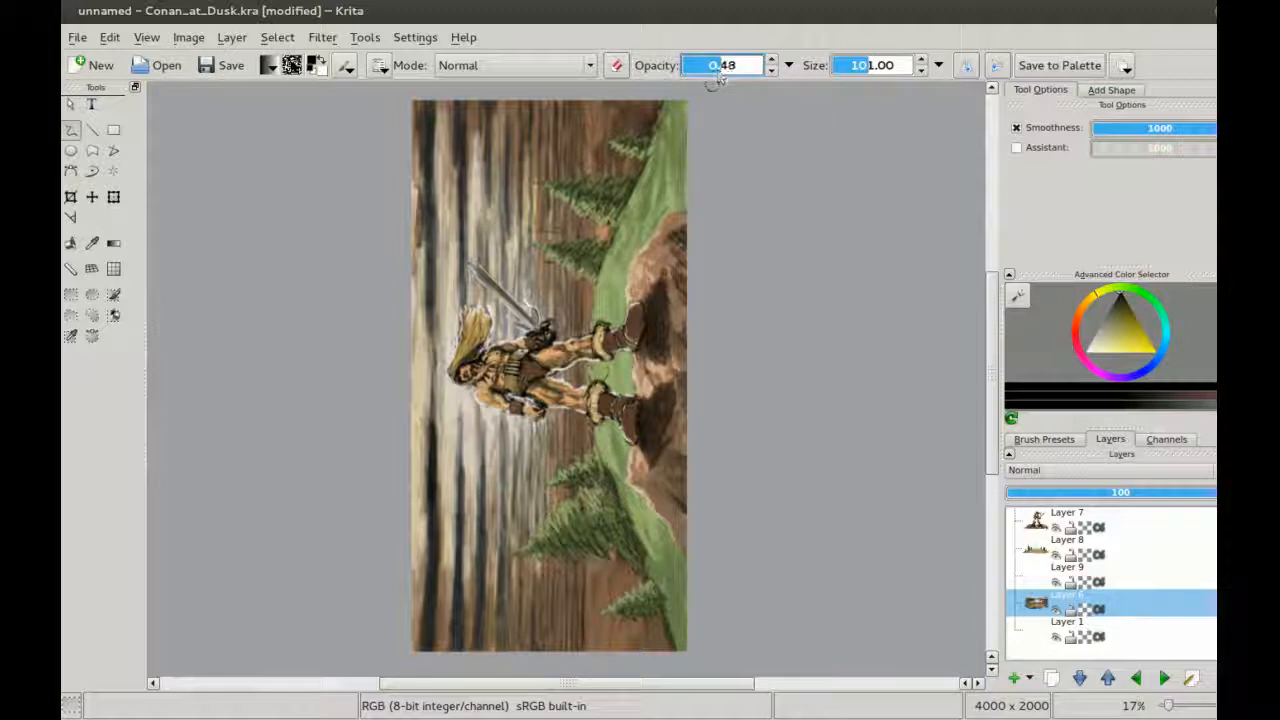
pyautogui.click(707, 64)
pyautogui.moveTo(595, 200); pyautogui.dragTo(601, 239)
pyautogui.hotkey('ctrl', '-')
pyautogui.press(']')
pyautogui.press(']')
pyautogui.press(']')
pyautogui.press(']')
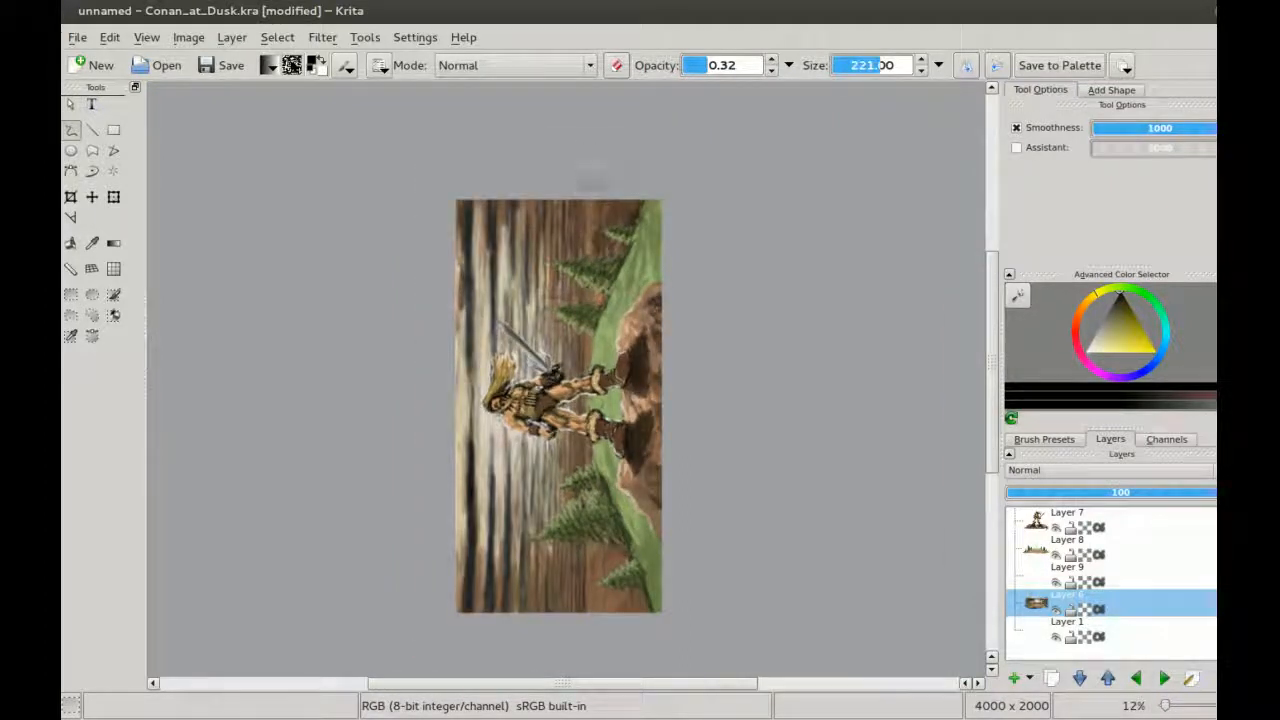
pyautogui.click(1133, 348)
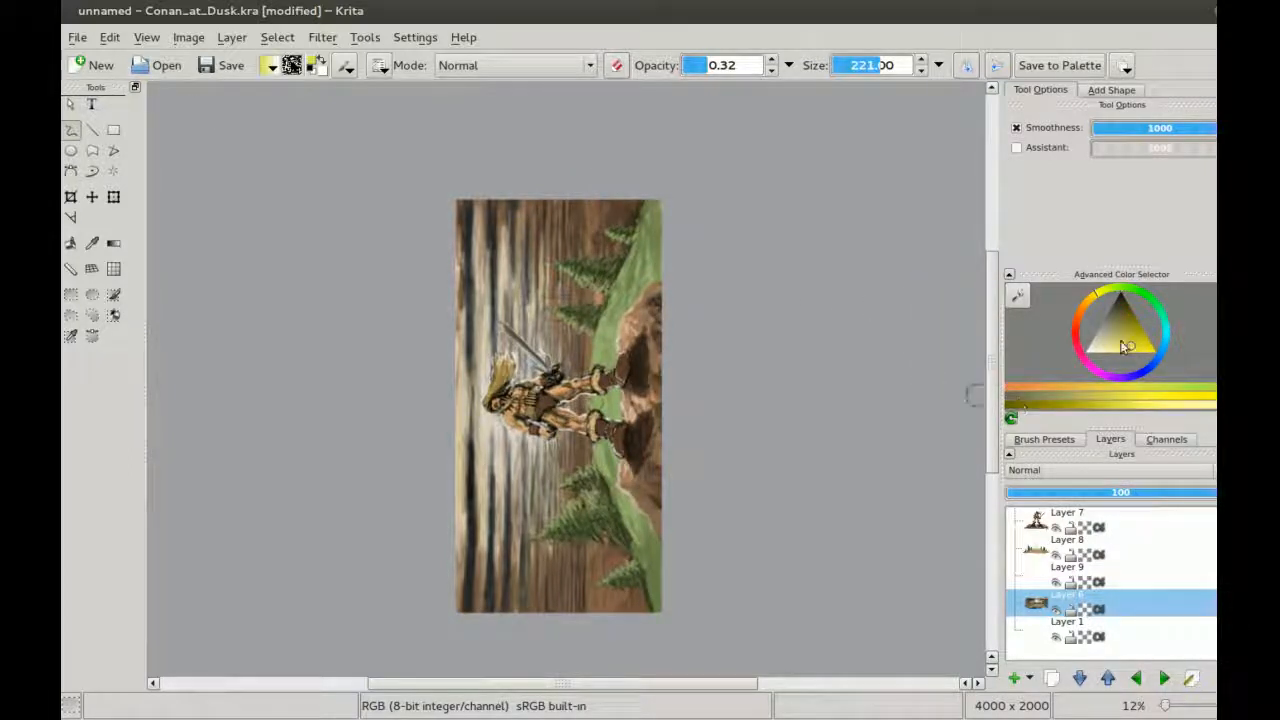
pyautogui.click(1121, 349)
pyautogui.click(1117, 347)
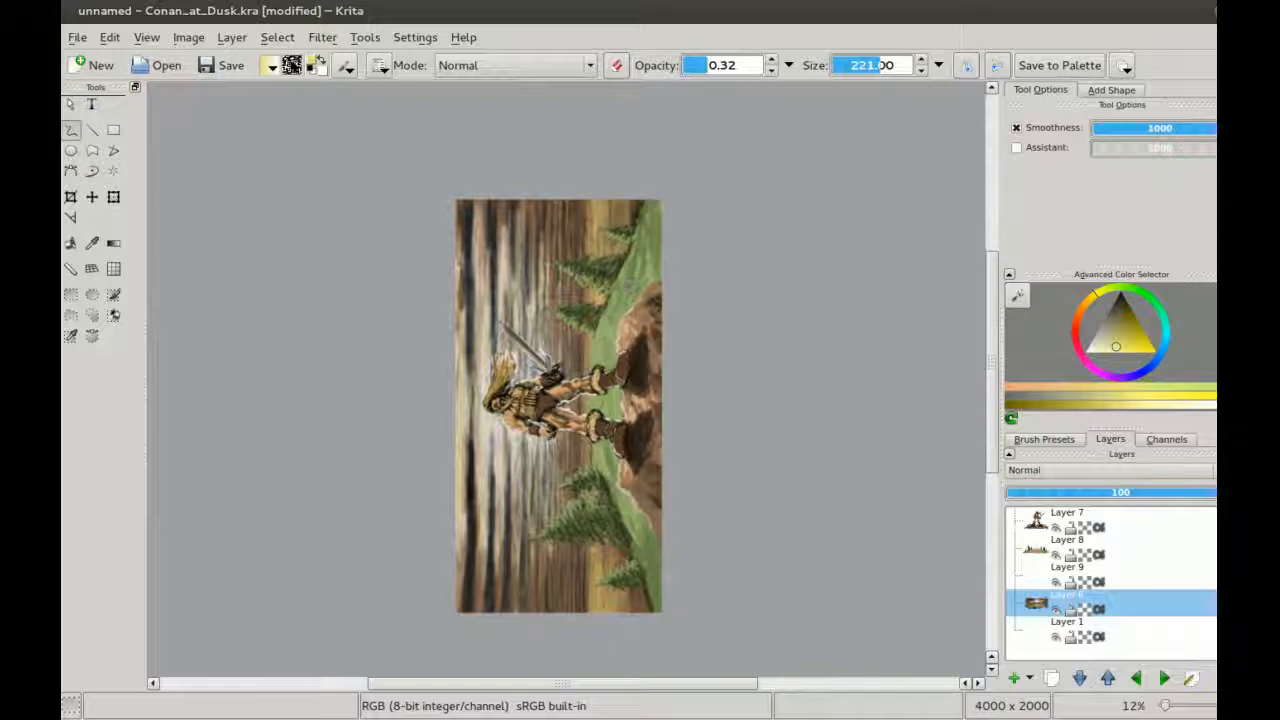
pyautogui.moveTo(576, 481); pyautogui.dragTo(540, 442)
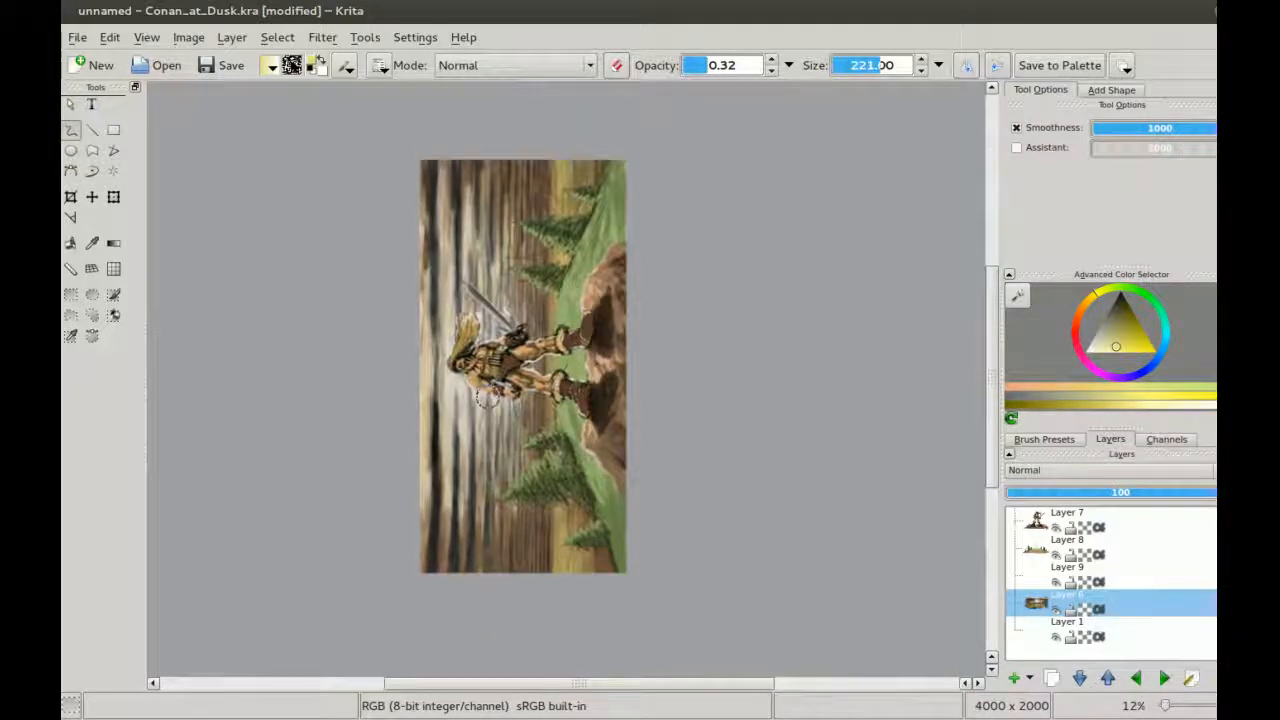
# Step: Rotate the canvas back upright and examine the yellow glaze along the horizon
pyautogui.press('p')
pyautogui.press('b')
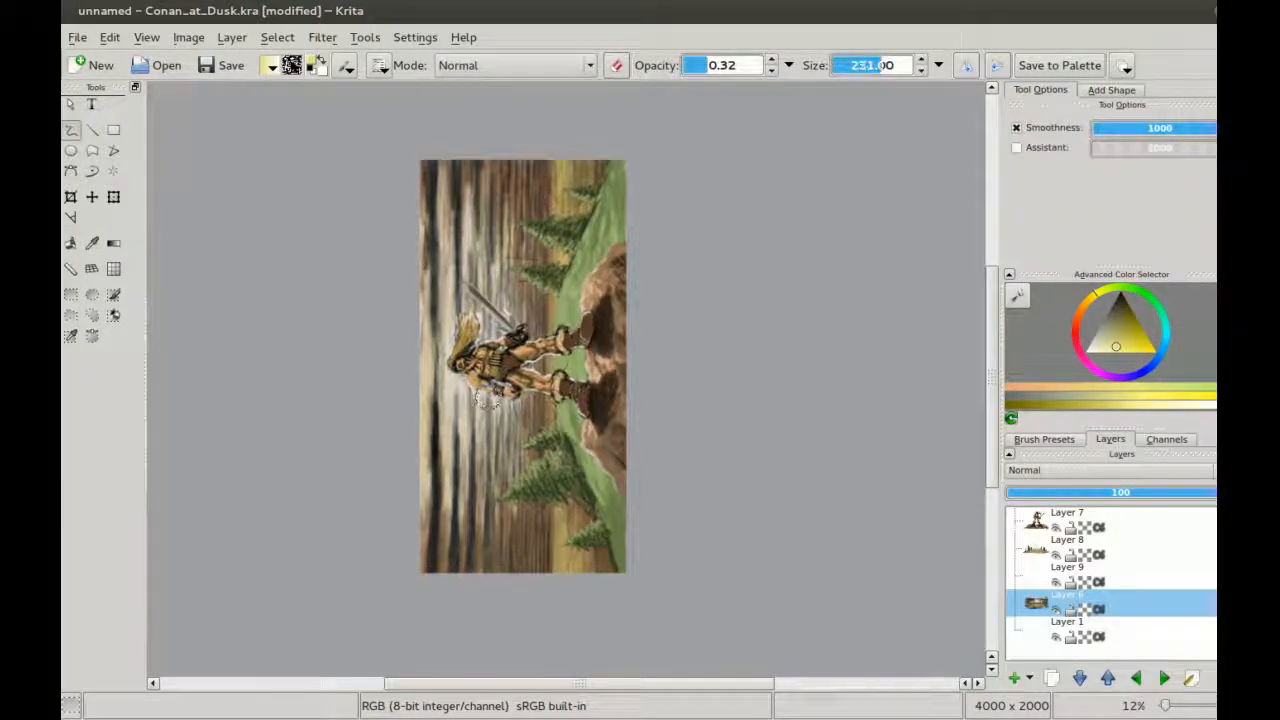
pyautogui.press('p')
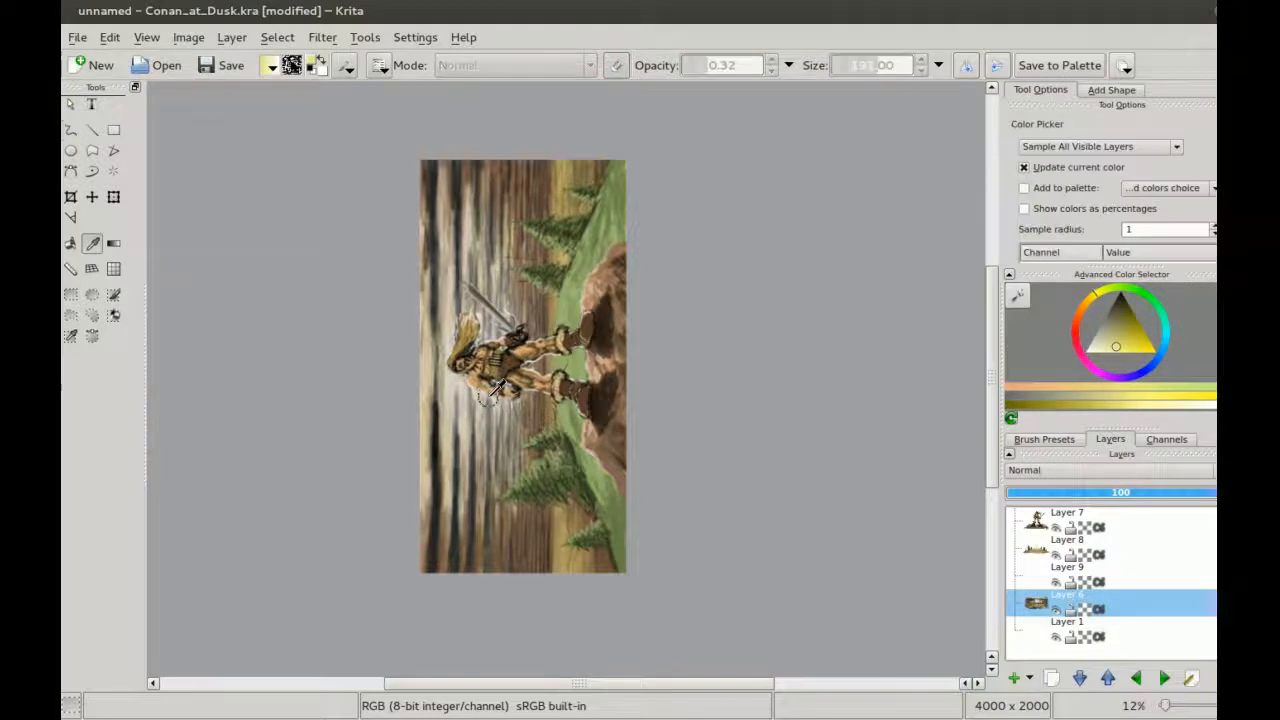
pyautogui.hotkey('ctrl', ']')
pyautogui.hotkey('ctrl', ']')
pyautogui.hotkey('ctrl', ']')
pyautogui.hotkey('ctrl', ']')
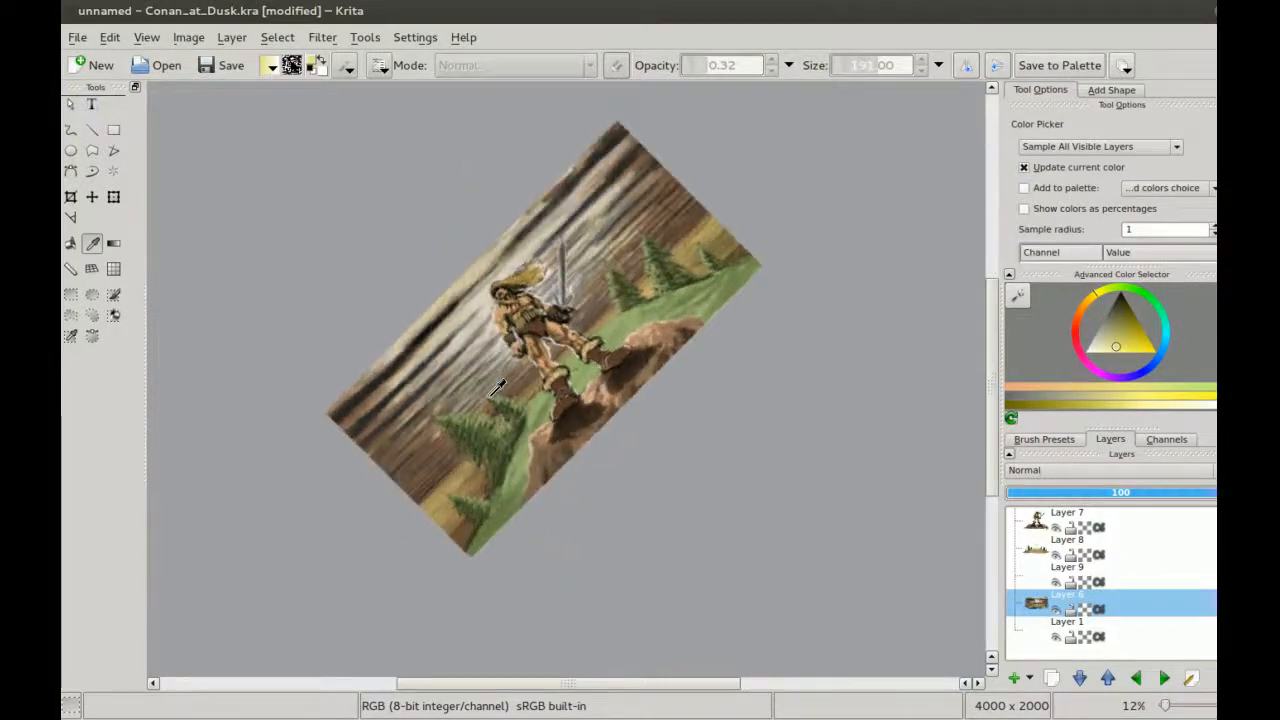
pyautogui.hotkey('ctrl', ']')
pyautogui.hotkey('ctrl', ']')
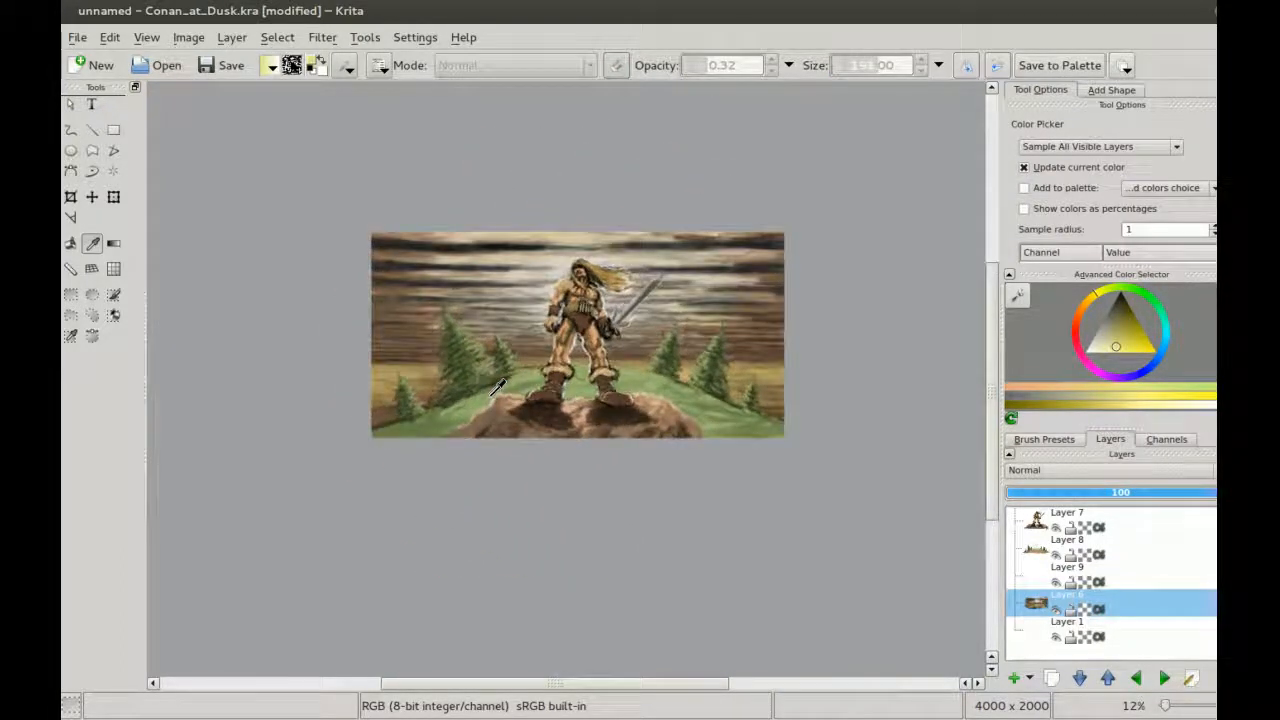
pyautogui.press('+')
pyautogui.press('+')
pyautogui.press('+')
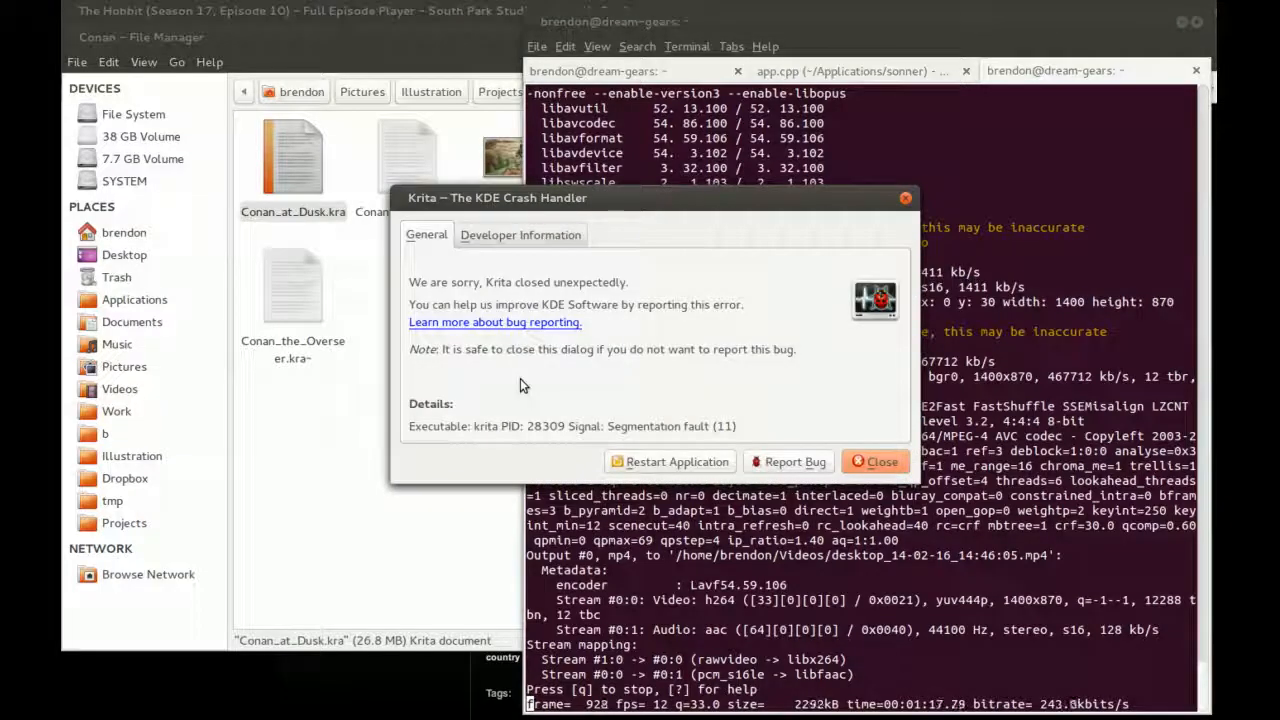
# Step: Dismiss the crash report, reopen Conan_at_Dusk.kra and sample the mustard yellow from the sky at the horizon
pyautogui.click(880, 462)
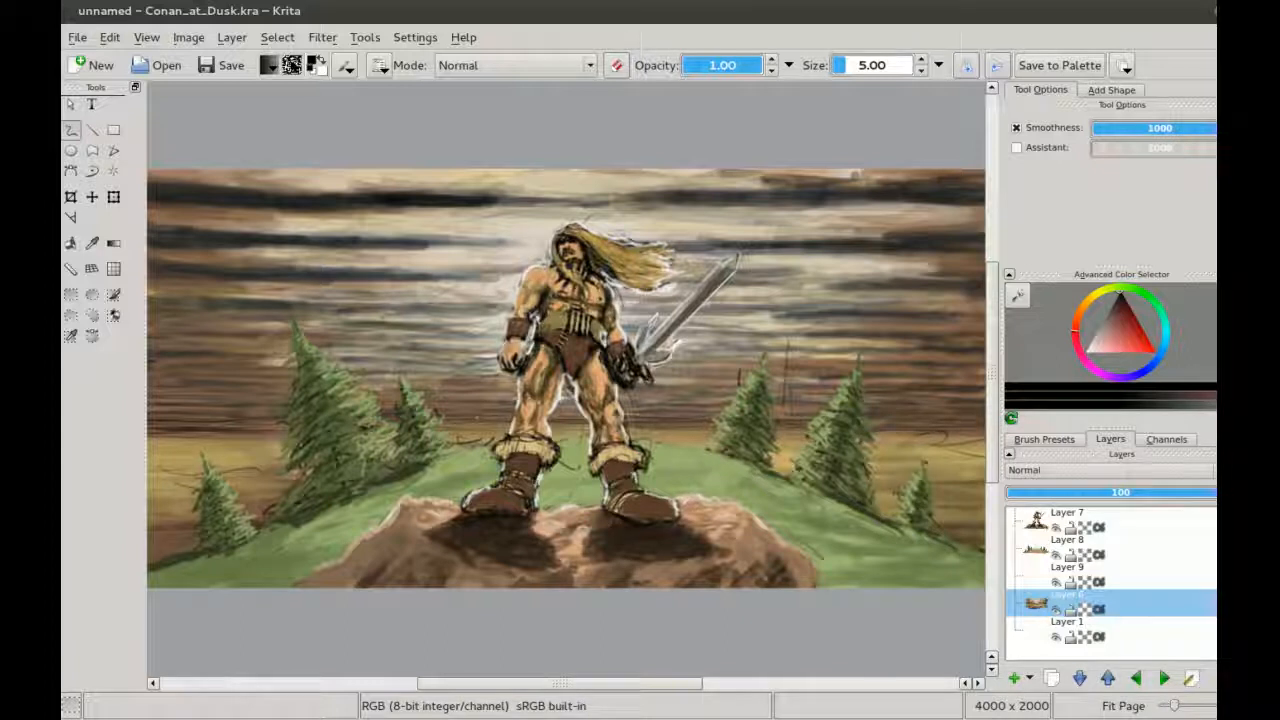
pyautogui.moveTo(456, 460); pyautogui.dragTo(507, 395)
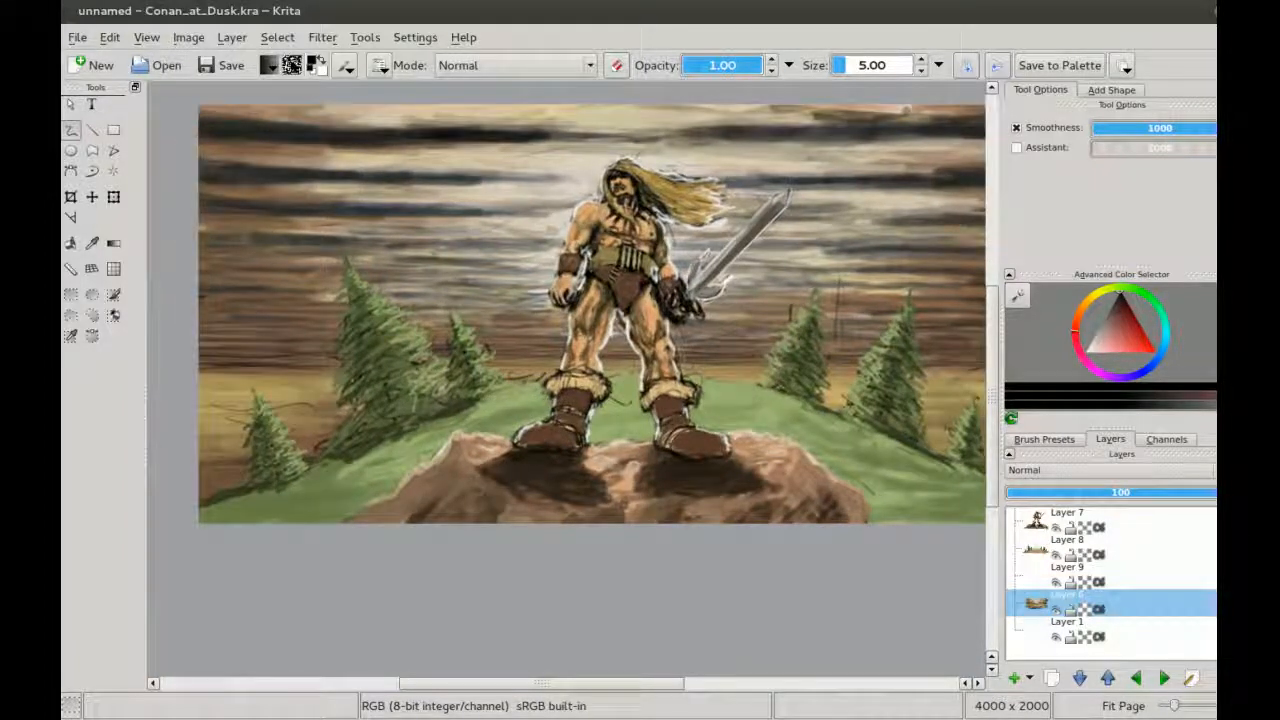
pyautogui.click(185, 397)
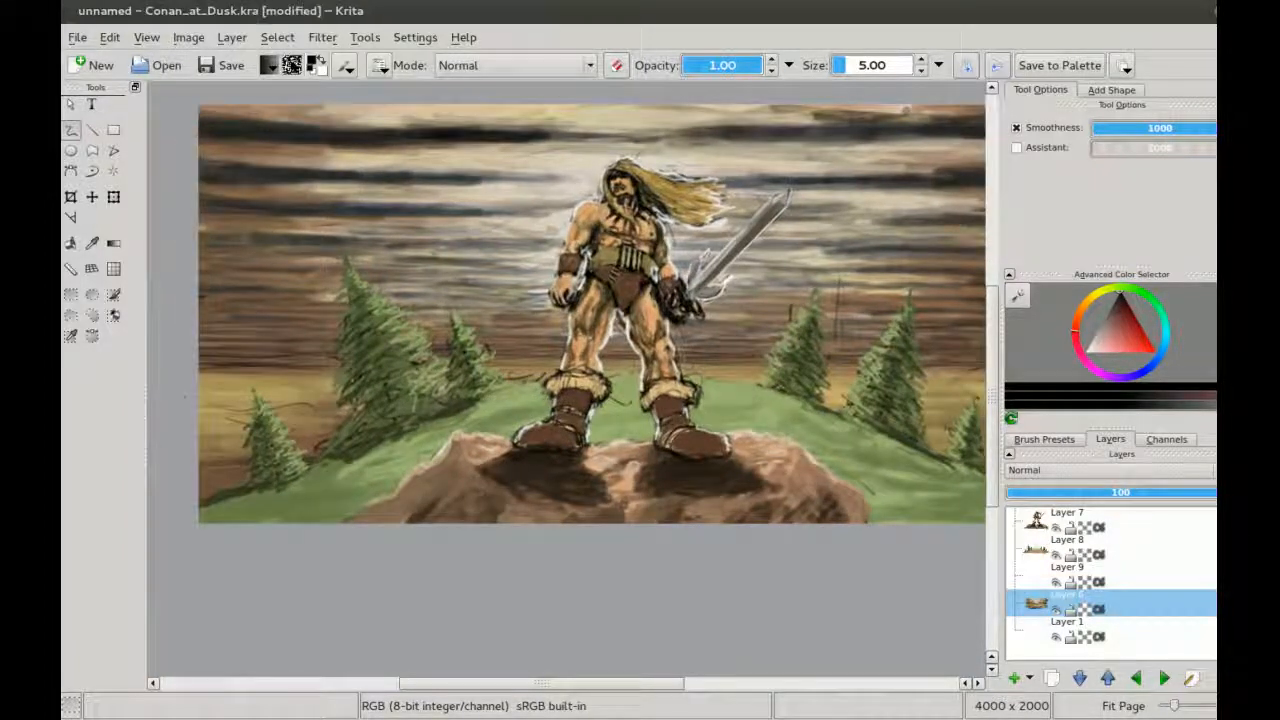
pyautogui.keyDown('ctrl'); pyautogui.click(239, 381); pyautogui.keyUp('ctrl')
pyautogui.hotkey('ctrl', '-')
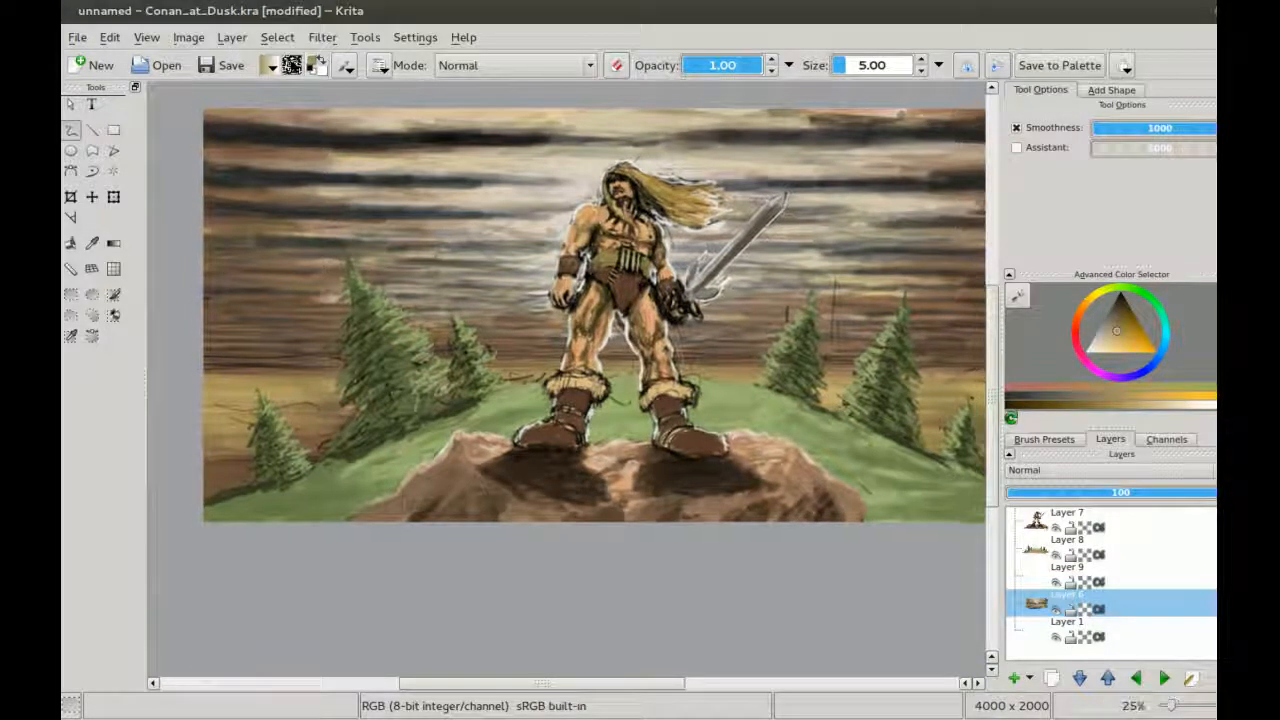
pyautogui.moveTo(566, 382); pyautogui.dragTo(500, 458)
pyautogui.hotkey('ctrl', '-')
pyautogui.hotkey('ctrl', '+')
pyautogui.hotkey('ctrl', '+')
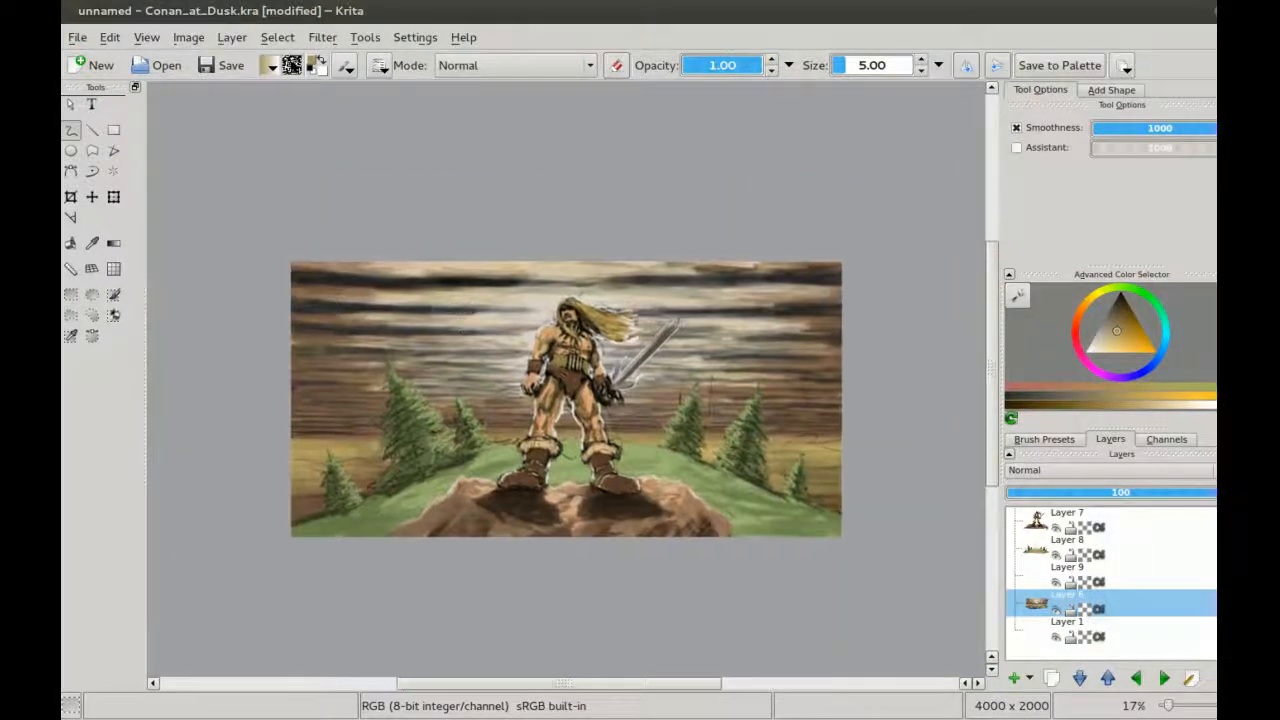
# Step: Sample a dark blue from the upper cloud band and streak the sky at brush size 21
pyautogui.keyDown('ctrl'); pyautogui.click(407, 230); pyautogui.keyUp('ctrl')
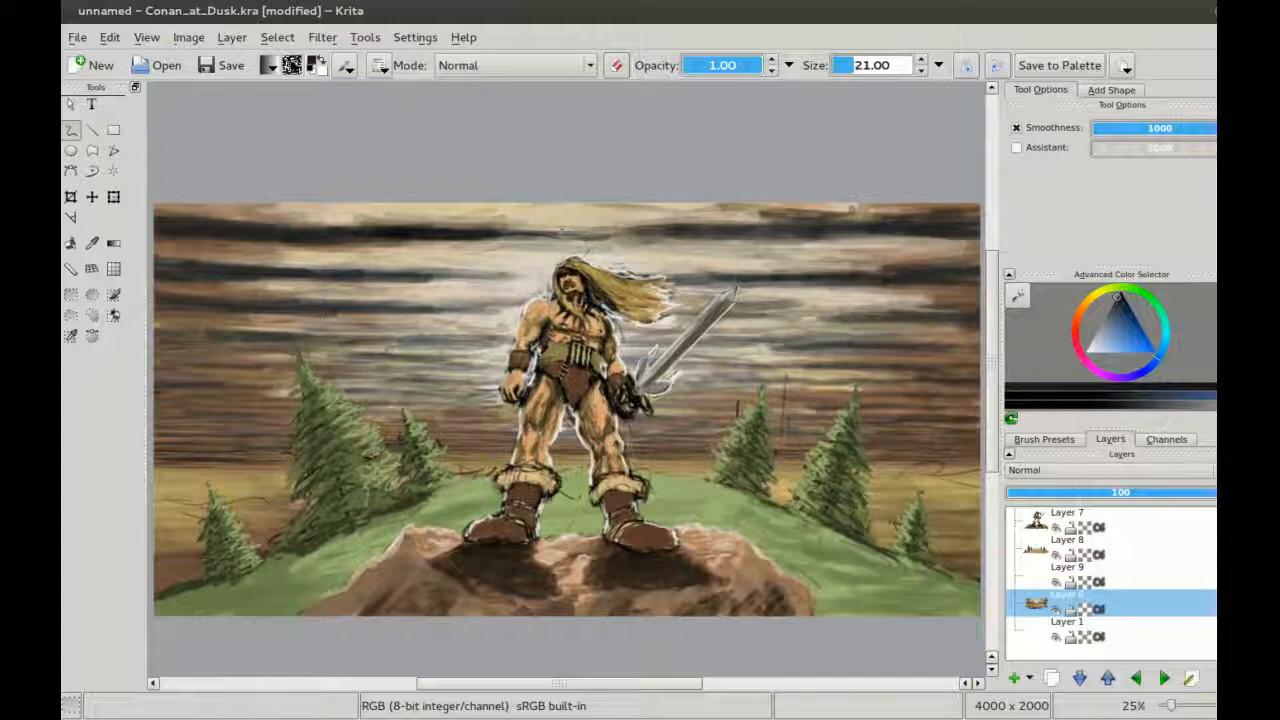
pyautogui.hotkey('ctrl', '-')
pyautogui.hotkey('ctrl', '-')
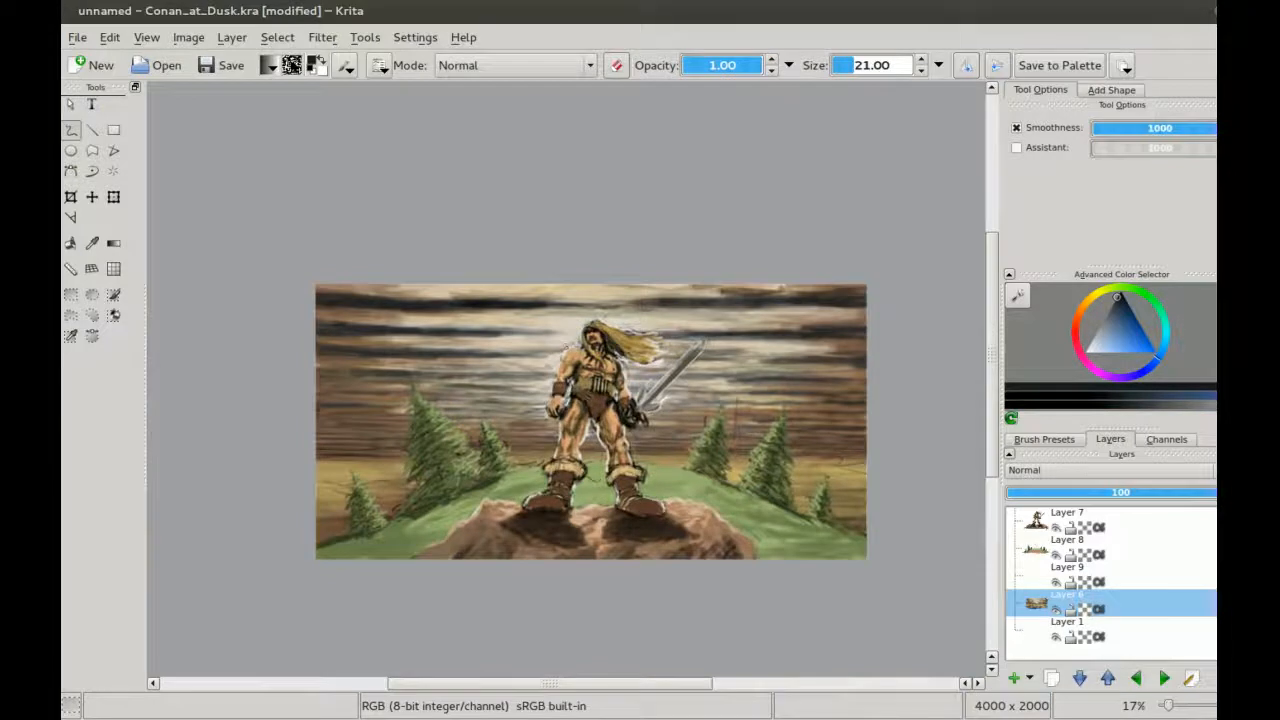
pyautogui.hotkey('ctrl', '+')
pyautogui.moveTo(566, 384)
pyautogui.mouseDown()
pyautogui.moveTo(486, 355)
pyautogui.moveTo(504, 346)
pyautogui.moveTo(556, 368)
pyautogui.mouseUp()
pyautogui.hotkey('ctrl', '-')
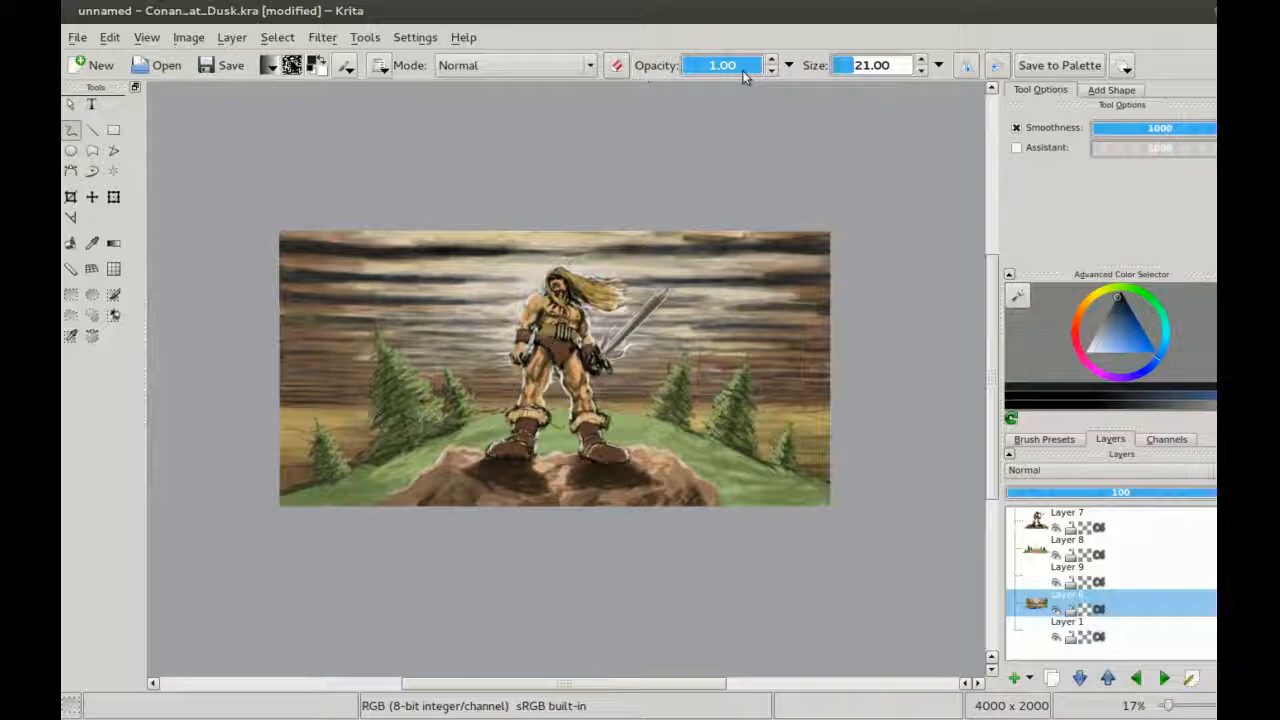
# Step: Draw a straight near-white line along the horizon behind the trees at size 131 and 0.50 opacity
pyautogui.moveTo(727, 57); pyautogui.dragTo(721, 60)
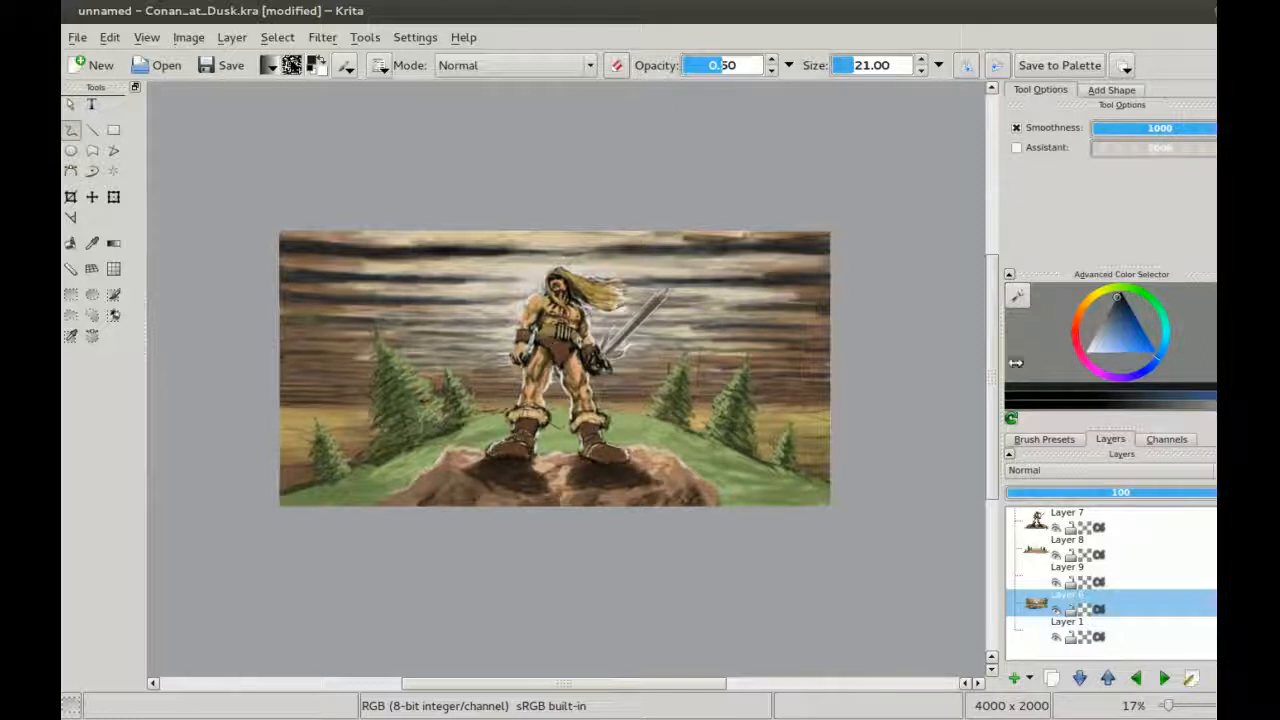
pyautogui.click(1100, 347)
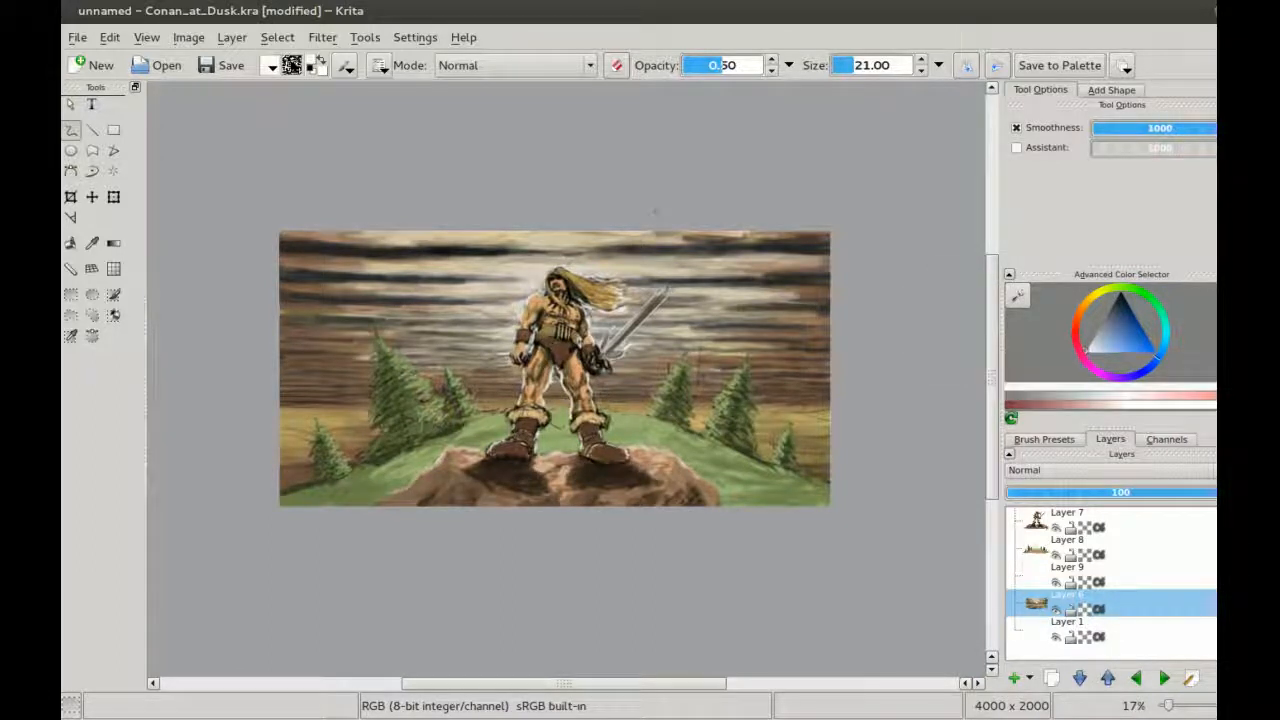
pyautogui.moveTo(267, 416); pyautogui.dragTo(269, 427)
pyautogui.press(']')
pyautogui.press(']')
pyautogui.press(']')
pyautogui.press('v')
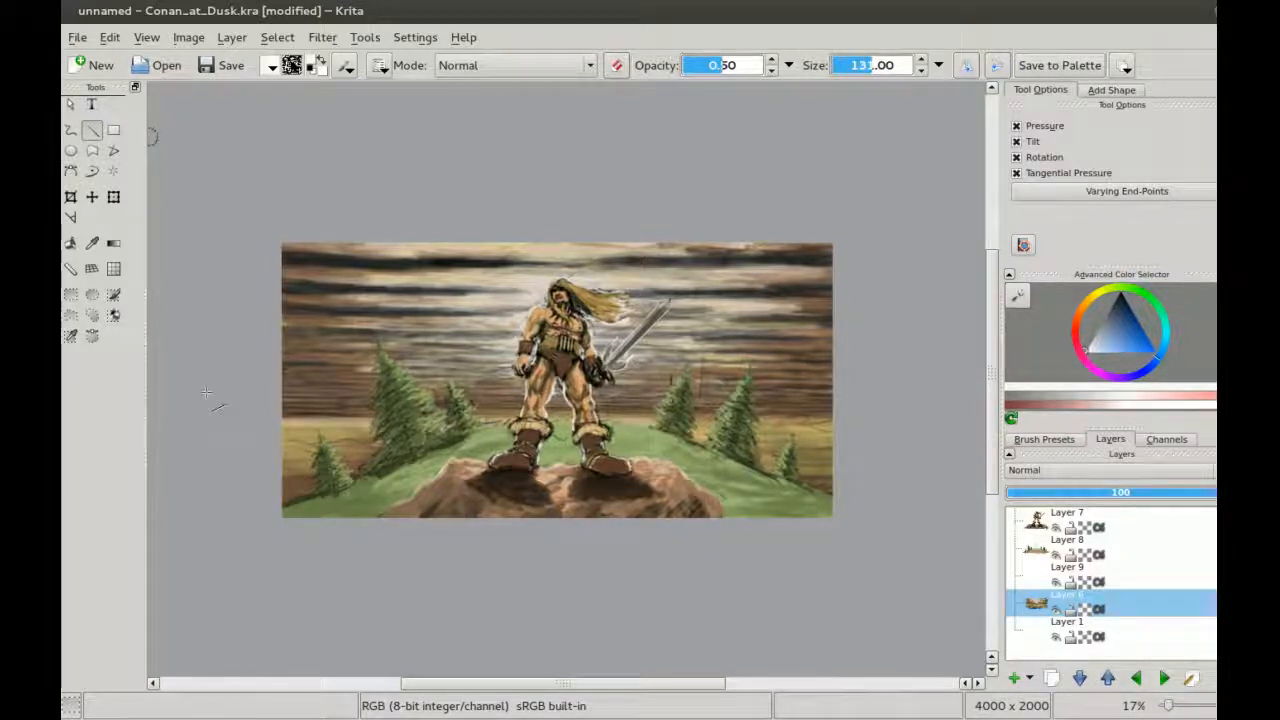
pyautogui.moveTo(386, 452); pyautogui.dragTo(722, 427)
pyautogui.moveTo(250, 425)
pyautogui.mouseDown()
pyautogui.moveTo(580, 512)
pyautogui.moveTo(720, 426)
pyautogui.moveTo(860, 425)
pyautogui.mouseUp()
# Step: Soften the horizon glow with wide straight near-white lines across the full sky width at size 401 and 0.34 opacity
pyautogui.press('b')
pyautogui.press(']')
pyautogui.press(']')
pyautogui.press(']')
pyautogui.press(']')
pyautogui.press(']')
pyautogui.press(']')
pyautogui.press(']')
pyautogui.press(']')
pyautogui.press(']')
pyautogui.press(']')
pyautogui.press(']')
pyautogui.press(']')
pyautogui.press(']')
pyautogui.press(']')
pyautogui.press(']')
pyautogui.press(']')
pyautogui.press(']')
pyautogui.press(']')
pyautogui.press(']')
pyautogui.press(']')
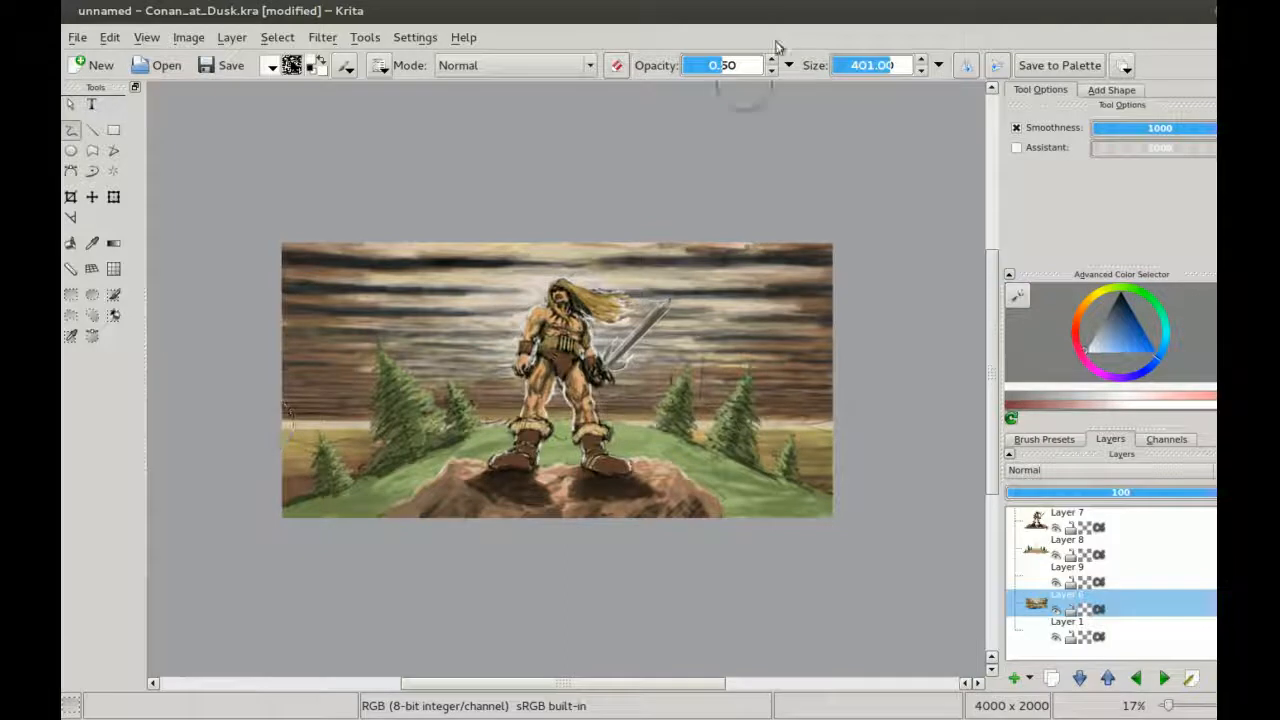
pyautogui.moveTo(717, 64); pyautogui.dragTo(708, 65)
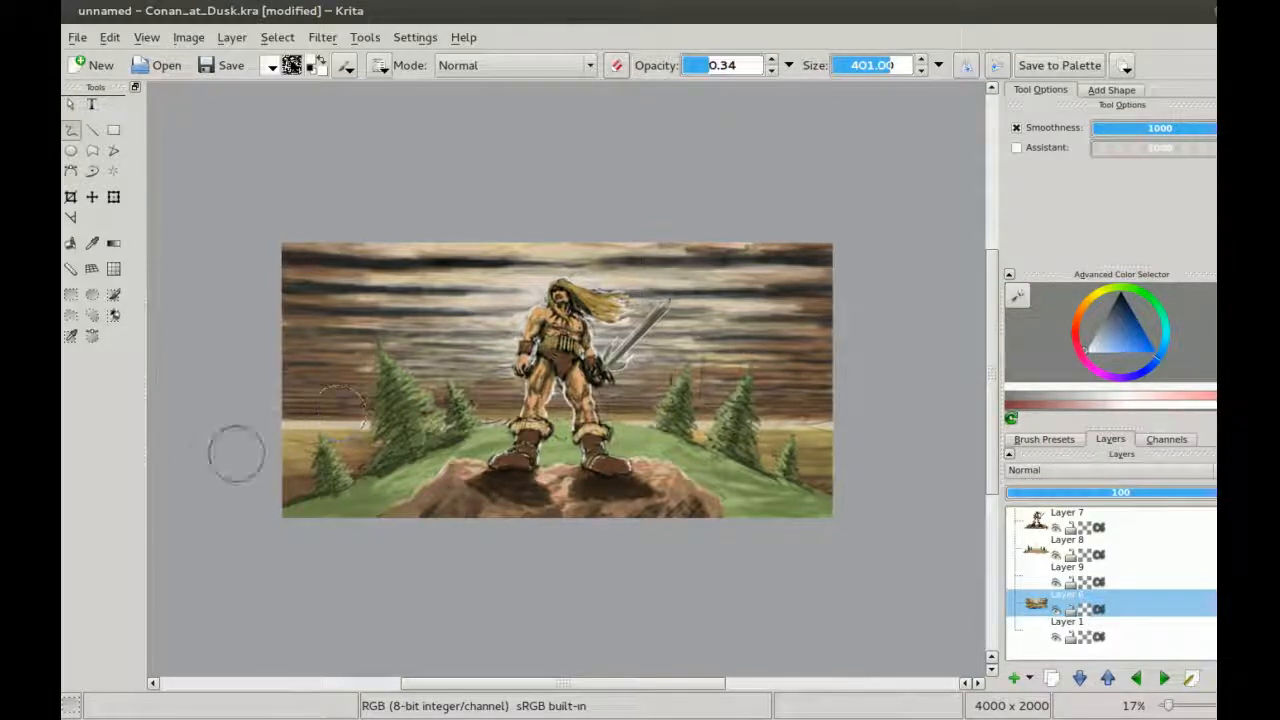
pyautogui.press('v')
pyautogui.moveTo(258, 427); pyautogui.dragTo(862, 421)
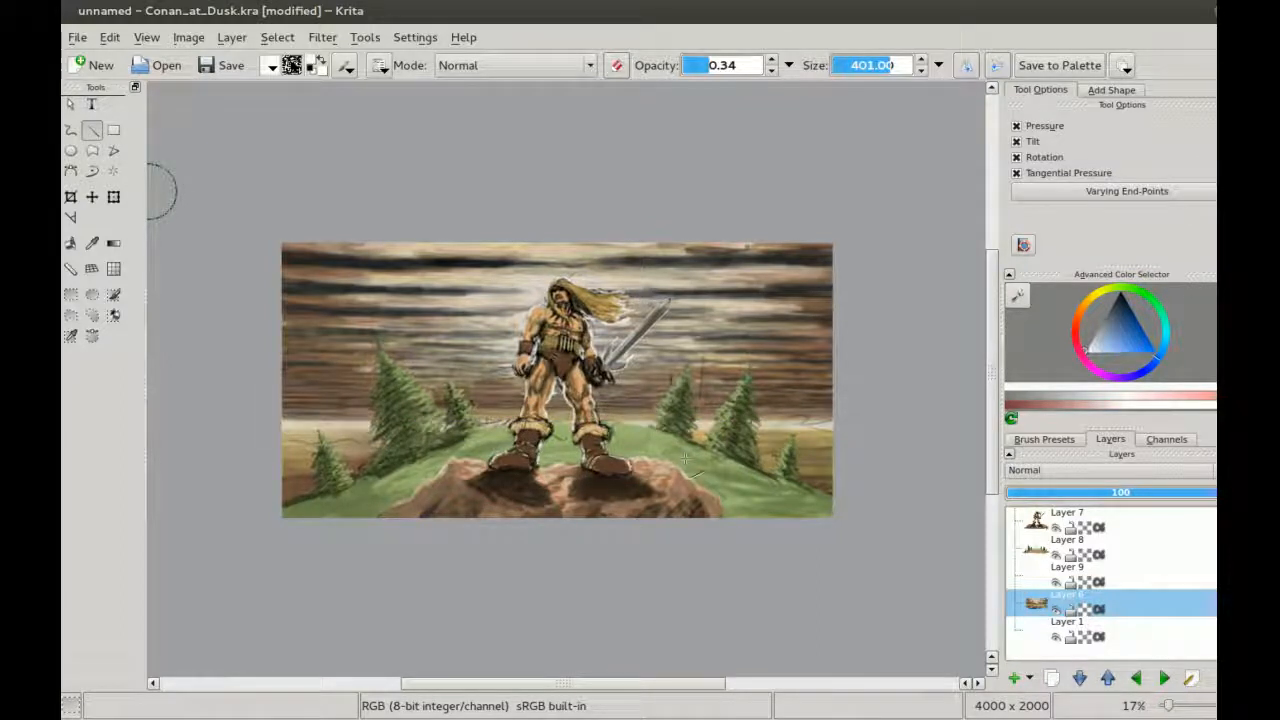
pyautogui.moveTo(242, 429); pyautogui.dragTo(860, 420)
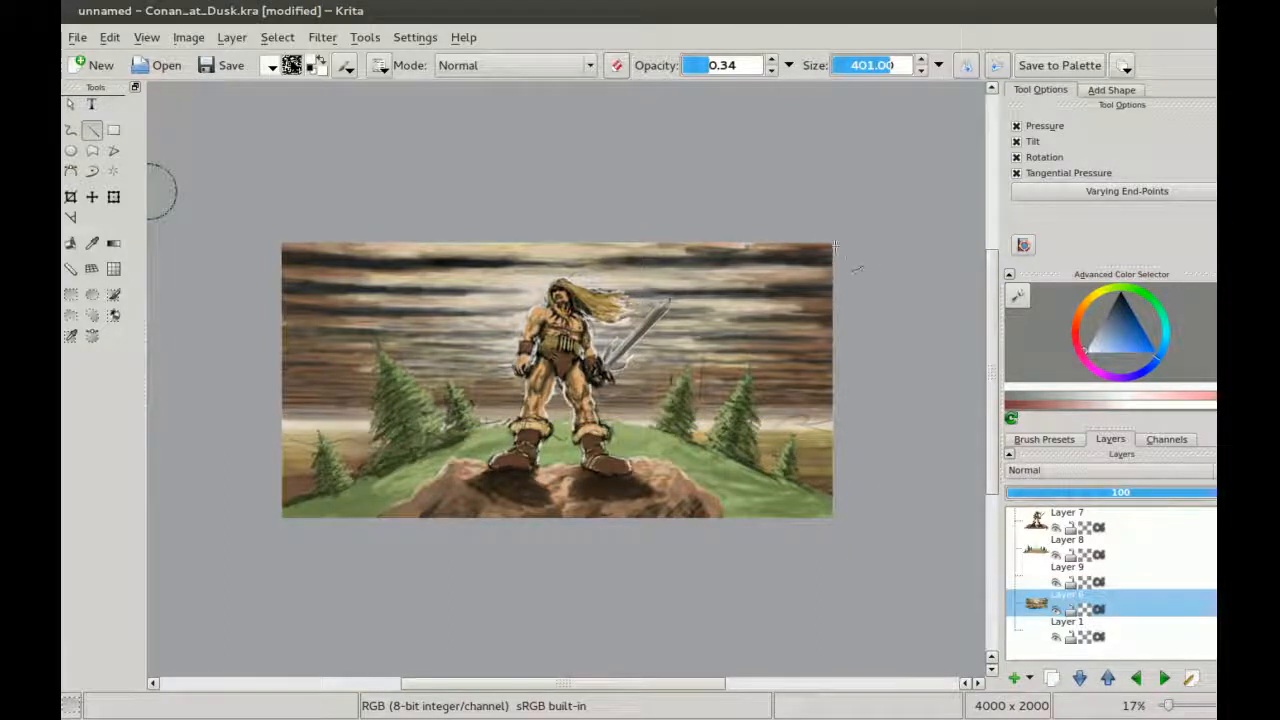
# Step: Glaze the sky with pale yellow freehand brush strokes at size 401 and 0.26 opacity
pyautogui.click(70, 130)
pyautogui.hotkey('ctrl', '+')
pyautogui.moveTo(532, 398); pyautogui.dragTo(550, 381)
pyautogui.hotkey('ctrl', '-')
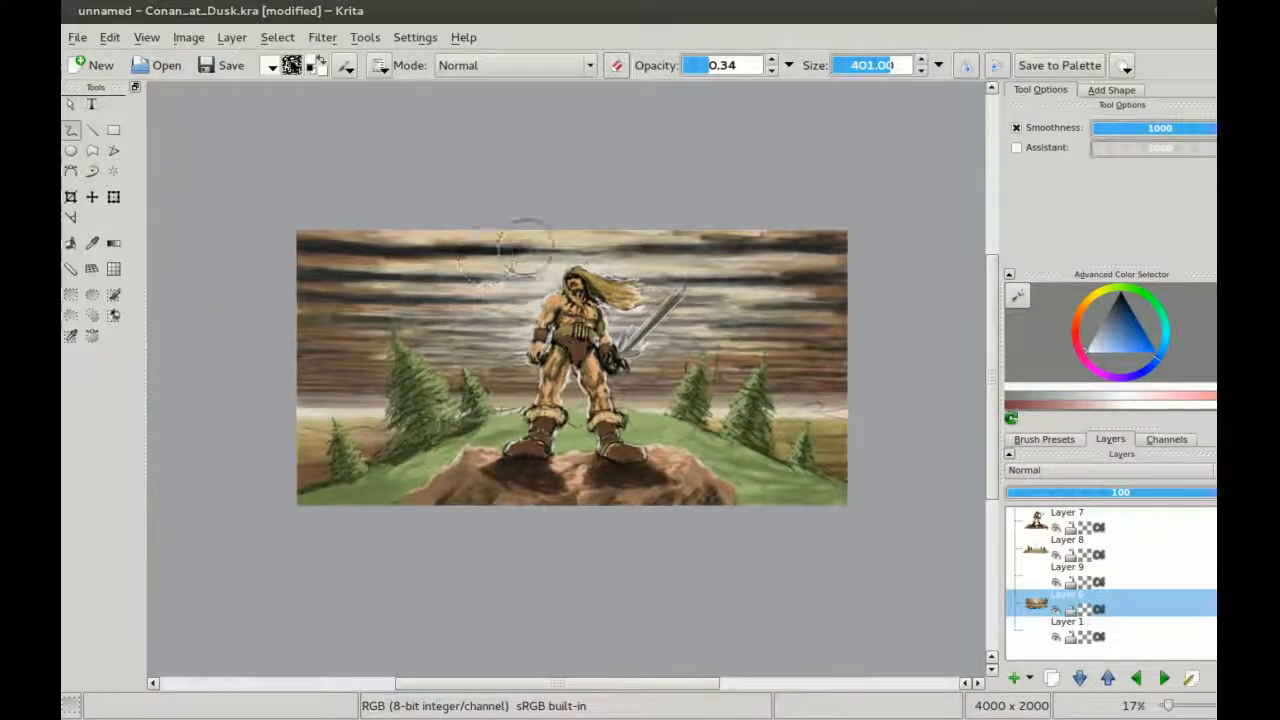
pyautogui.click(1096, 298)
pyautogui.click(1102, 347)
pyautogui.moveTo(1096, 347); pyautogui.dragTo(1105, 359)
pyautogui.moveTo(521, 193); pyautogui.dragTo(523, 200)
pyautogui.press(']')
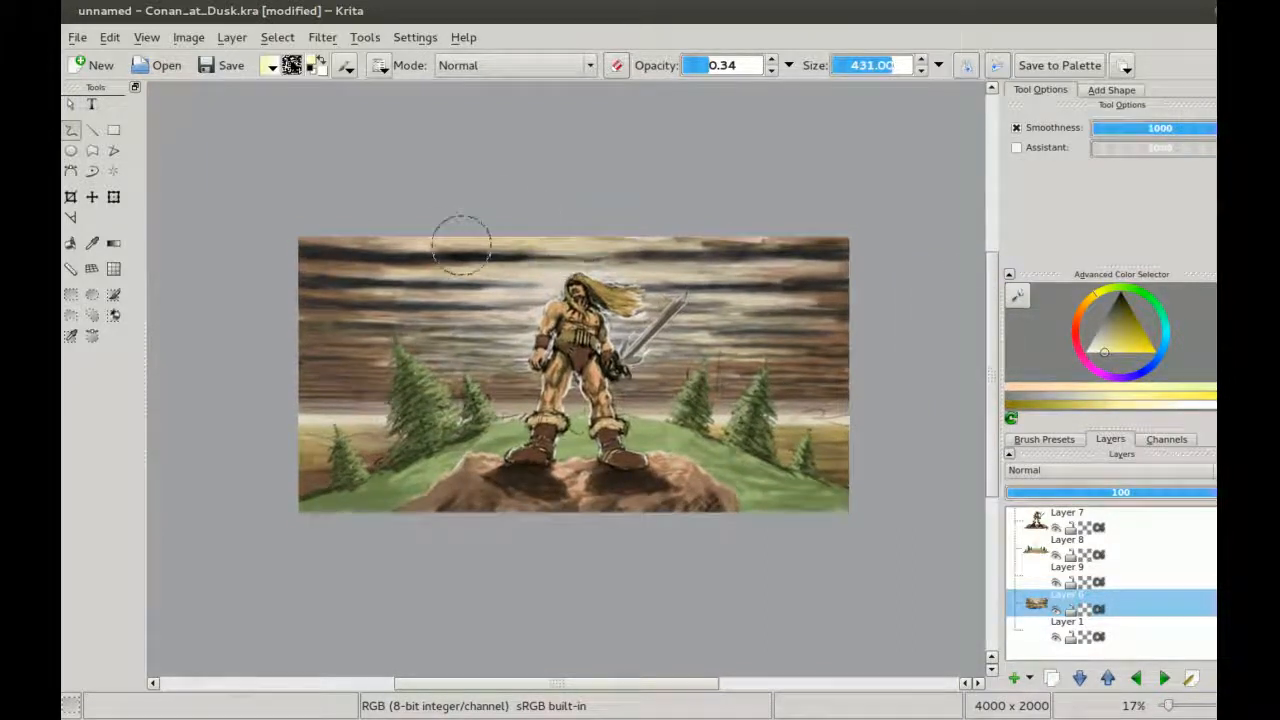
pyautogui.press('[')
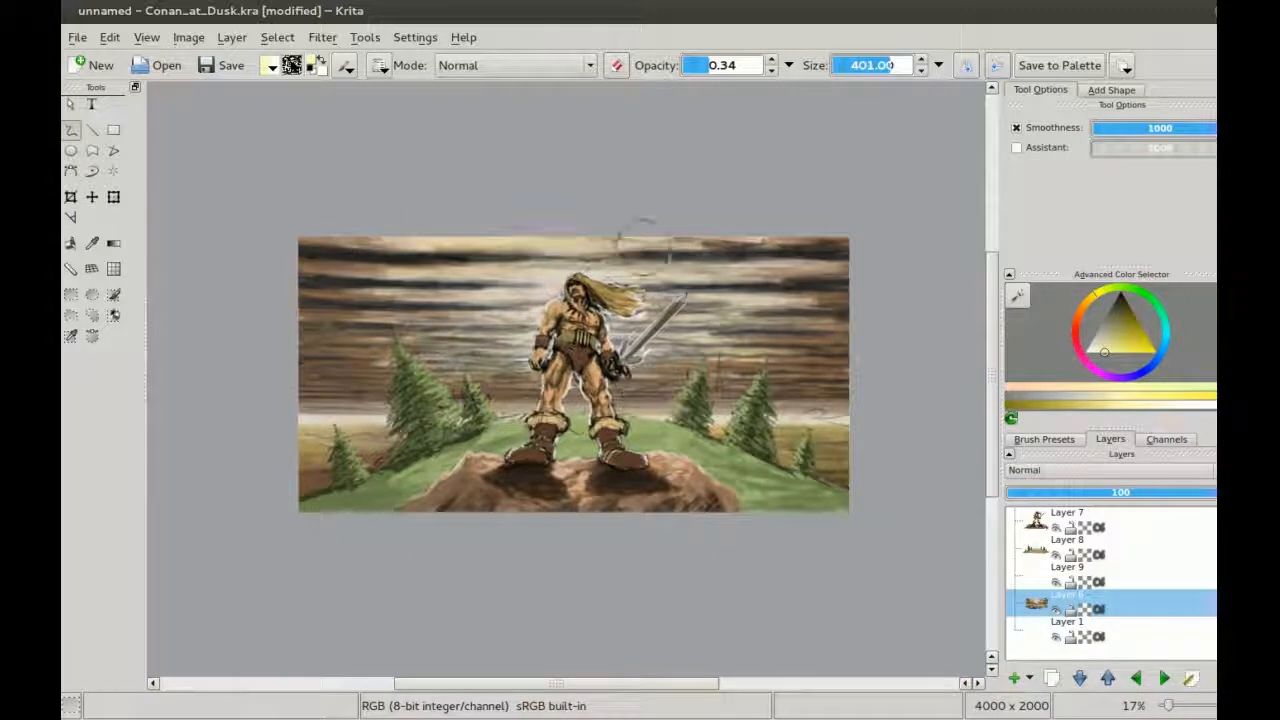
pyautogui.click(704, 65)
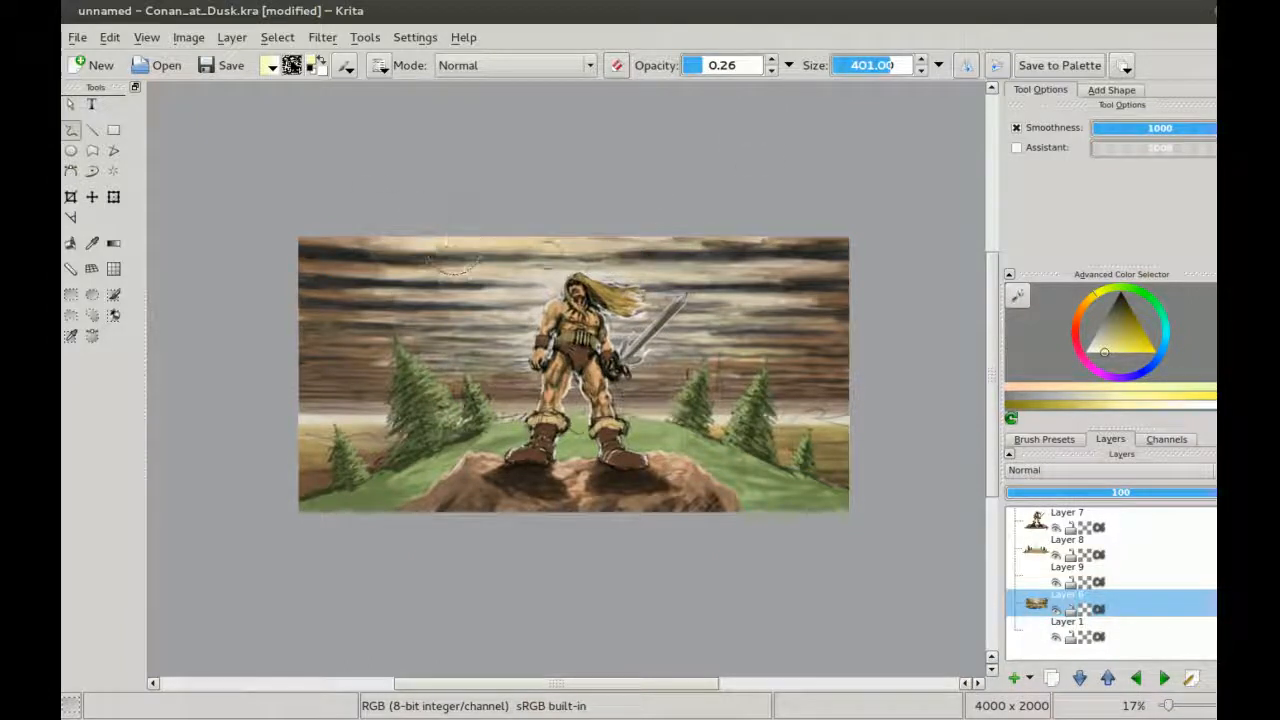
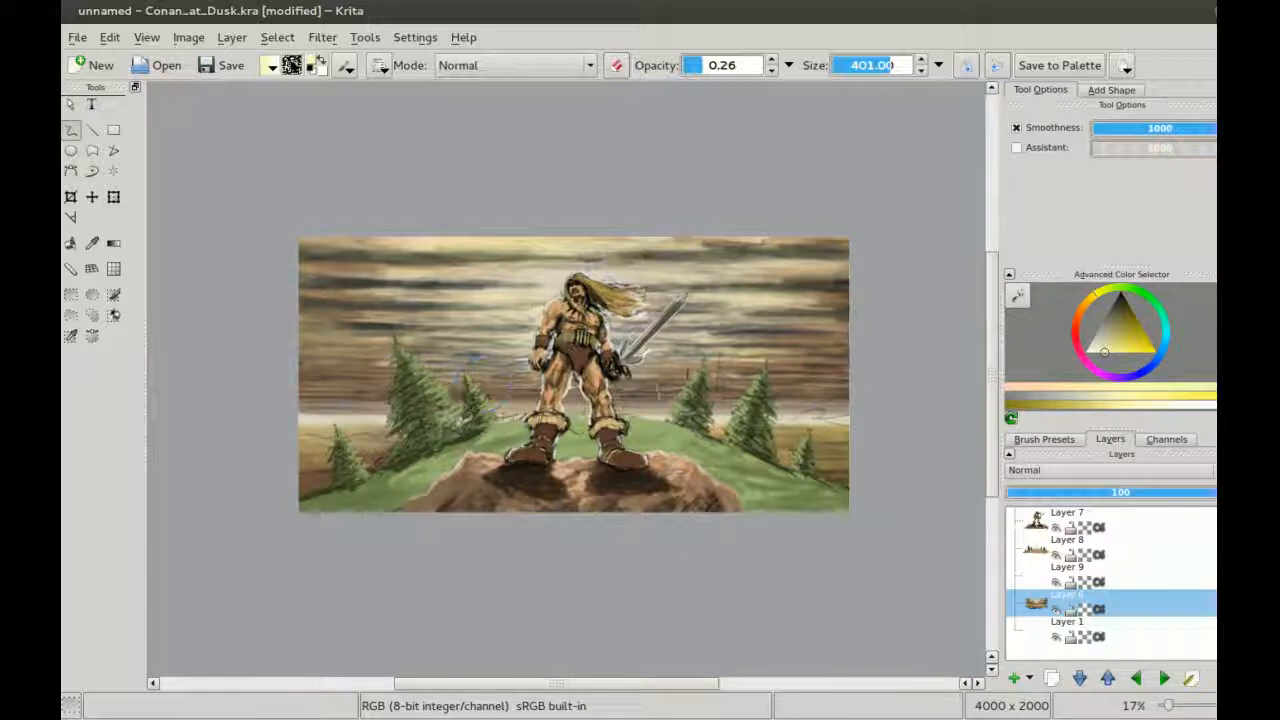
# Step: Blend more pale yellow over the cloud bands, lowering the brush to 0.15 opacity with size 371
pyautogui.hotkey('ctrl', '-')
pyautogui.moveTo(460, 263); pyautogui.dragTo(477, 260)
pyautogui.hotkey('ctrl', '+')
pyautogui.press('[')
pyautogui.press('[')
pyautogui.press('[')
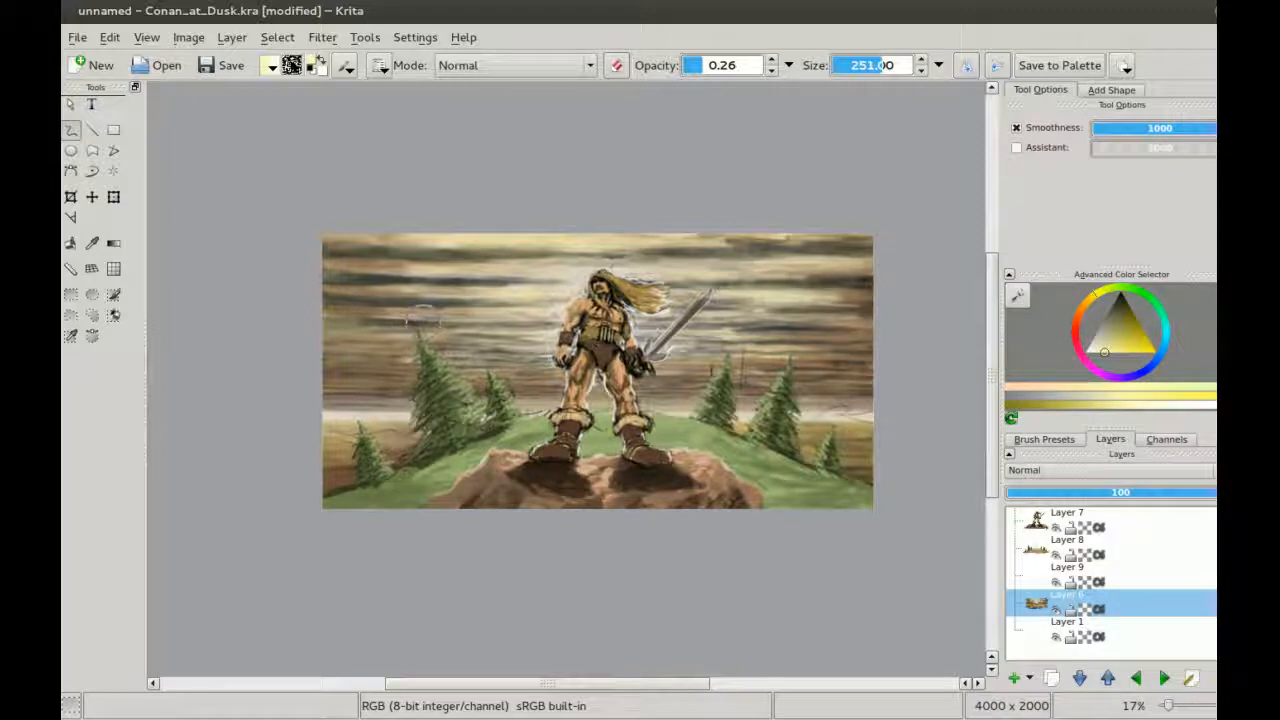
pyautogui.click(695, 66)
pyautogui.press(']')
pyautogui.press(']')
pyautogui.press(']')
pyautogui.press(']')
pyautogui.moveTo(668, 196); pyautogui.dragTo(654, 211)
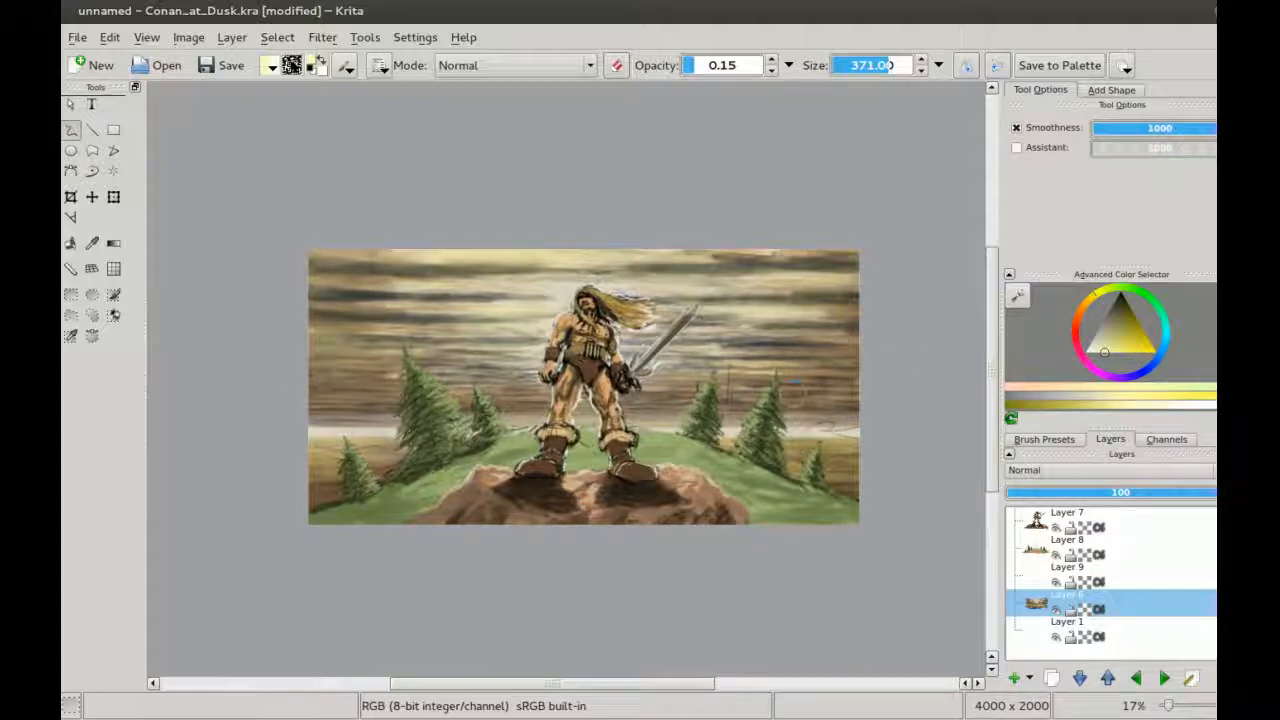
pyautogui.scroll(-2, 394, 265)
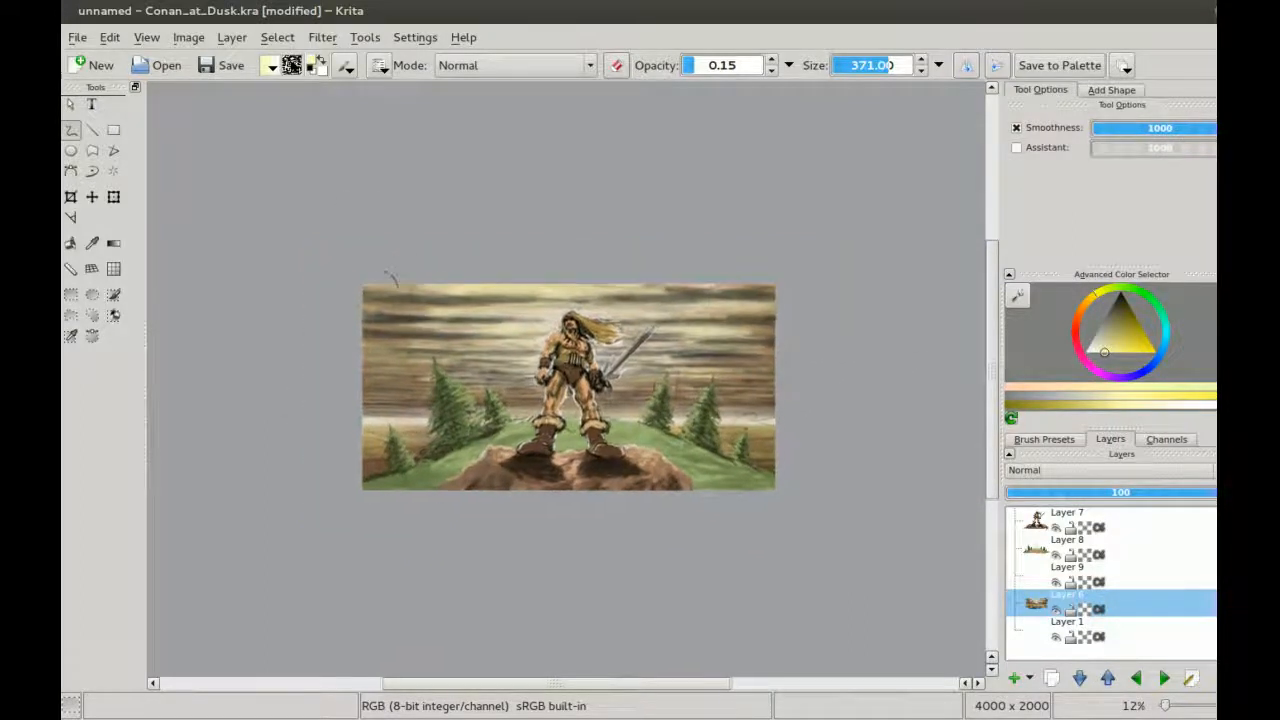
pyautogui.scroll(2, 394, 275)
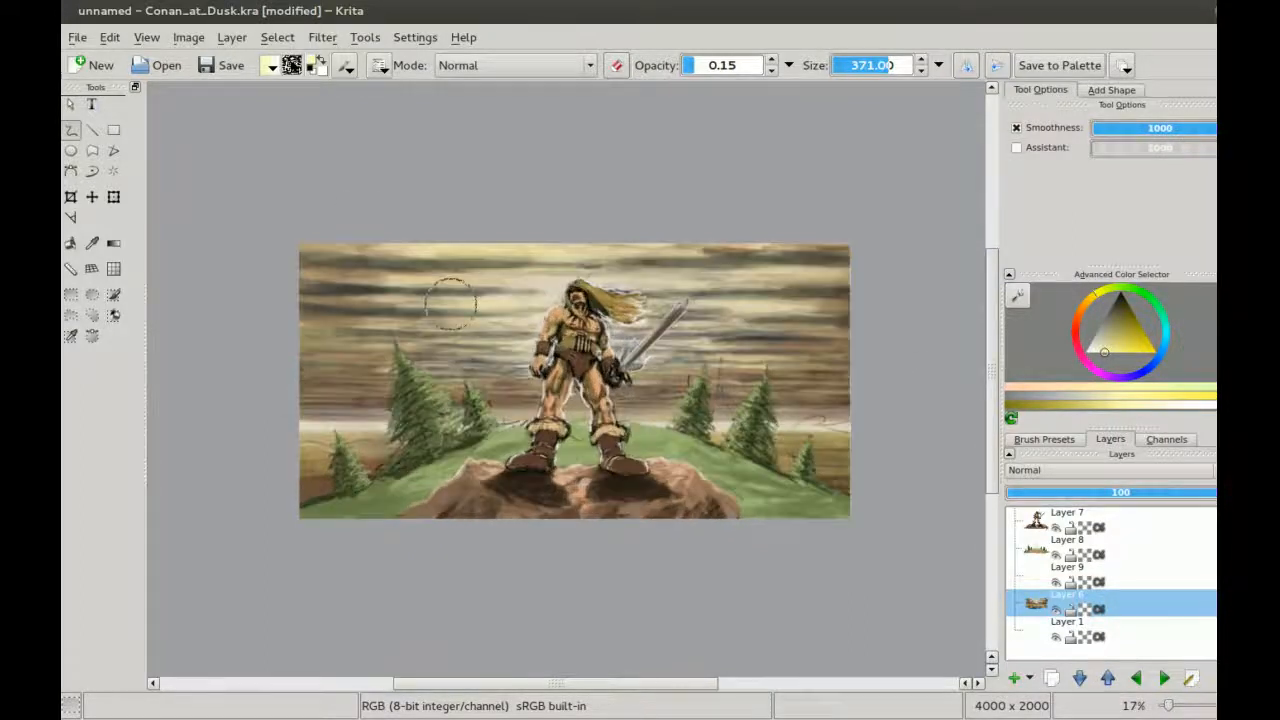
# Step: Choose a light cyan and streak the bright gaps in the upper sky at size 91 and 0.15 opacity
pyautogui.click(1167, 336)
pyautogui.moveTo(1114, 329)
pyautogui.mouseDown()
pyautogui.moveTo(1104, 355)
pyautogui.moveTo(1113, 350)
pyautogui.mouseUp()
pyautogui.hotkey('ctrl', '+')
pyautogui.press('[')
pyautogui.press('[')
pyautogui.press('[')
pyautogui.press('[')
pyautogui.press('[')
pyautogui.press('[')
pyautogui.press('[')
pyautogui.press('[')
pyautogui.press('[')
pyautogui.press('[')
pyautogui.press('[')
pyautogui.press('[')
pyautogui.press('[')
pyautogui.press('[')
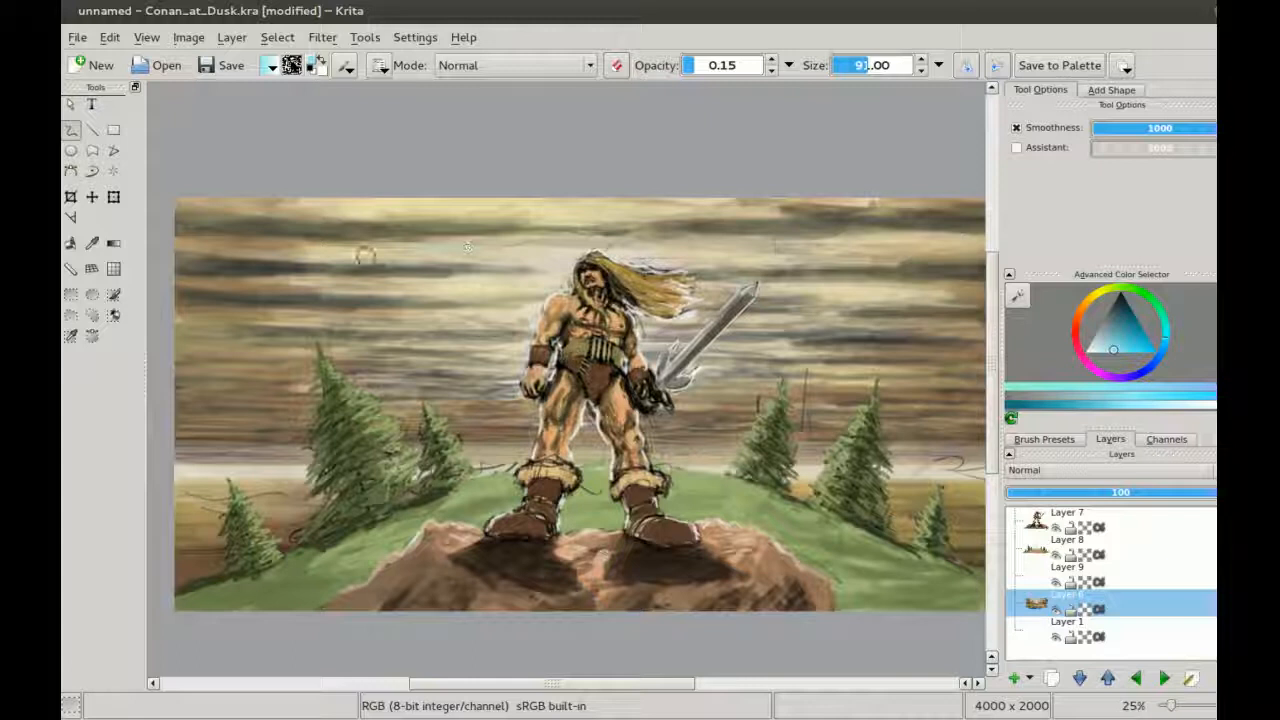
pyautogui.moveTo(548, 261); pyautogui.dragTo(459, 285)
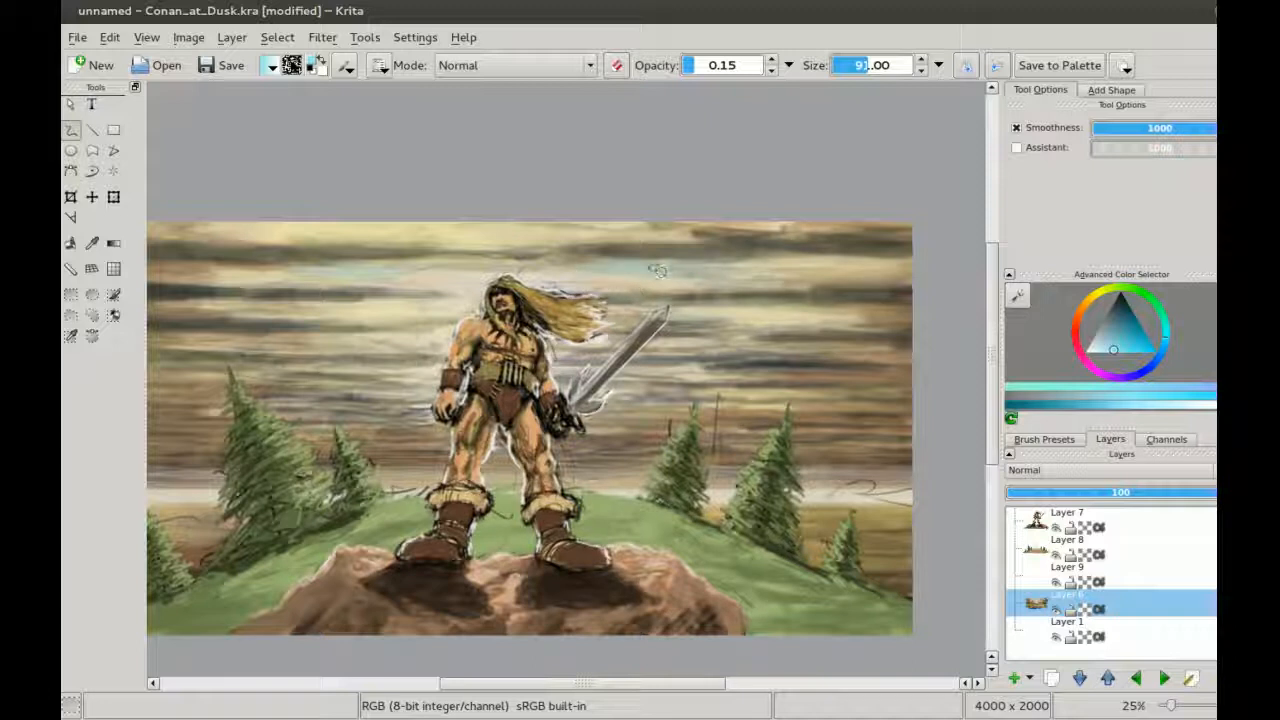
pyautogui.moveTo(356, 280); pyautogui.dragTo(440, 235)
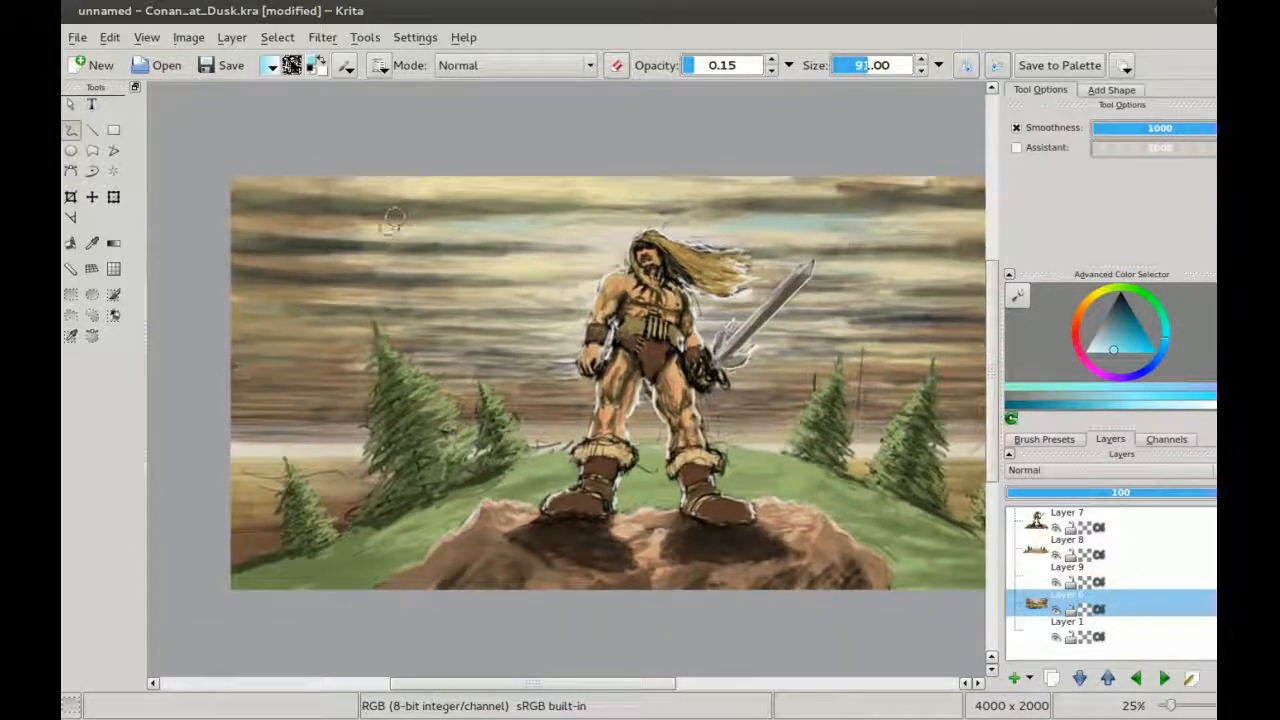
# Step: Extend the faint cyan streaks through the lower cloud gaps on both sides of the barbarian
pyautogui.moveTo(731, 196); pyautogui.dragTo(596, 240)
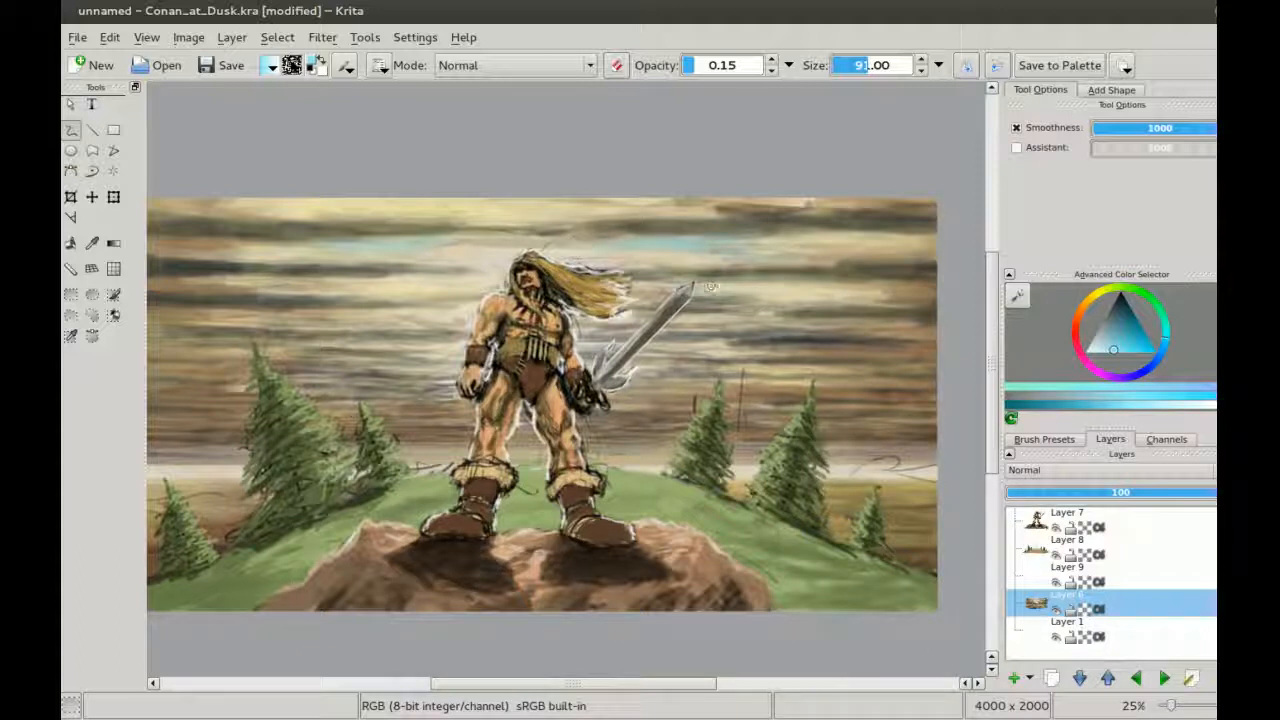
pyautogui.moveTo(407, 325); pyautogui.dragTo(517, 328)
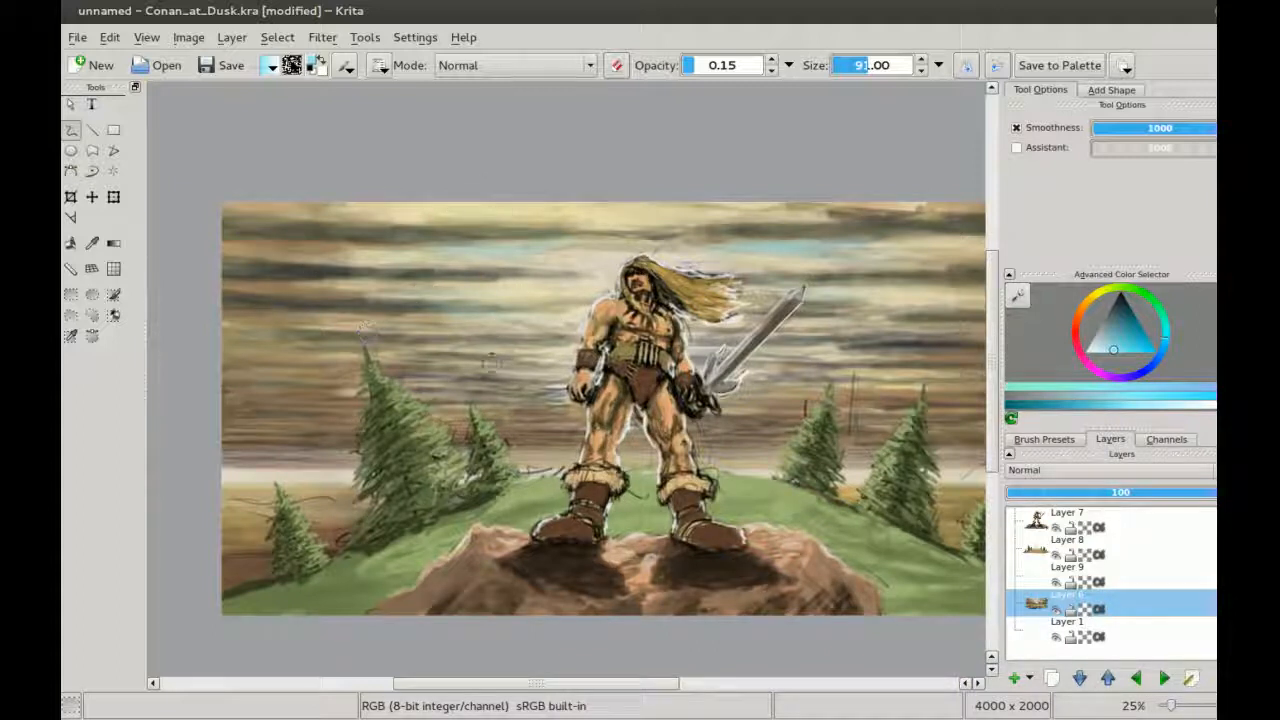
pyautogui.moveTo(589, 278); pyautogui.dragTo(431, 334)
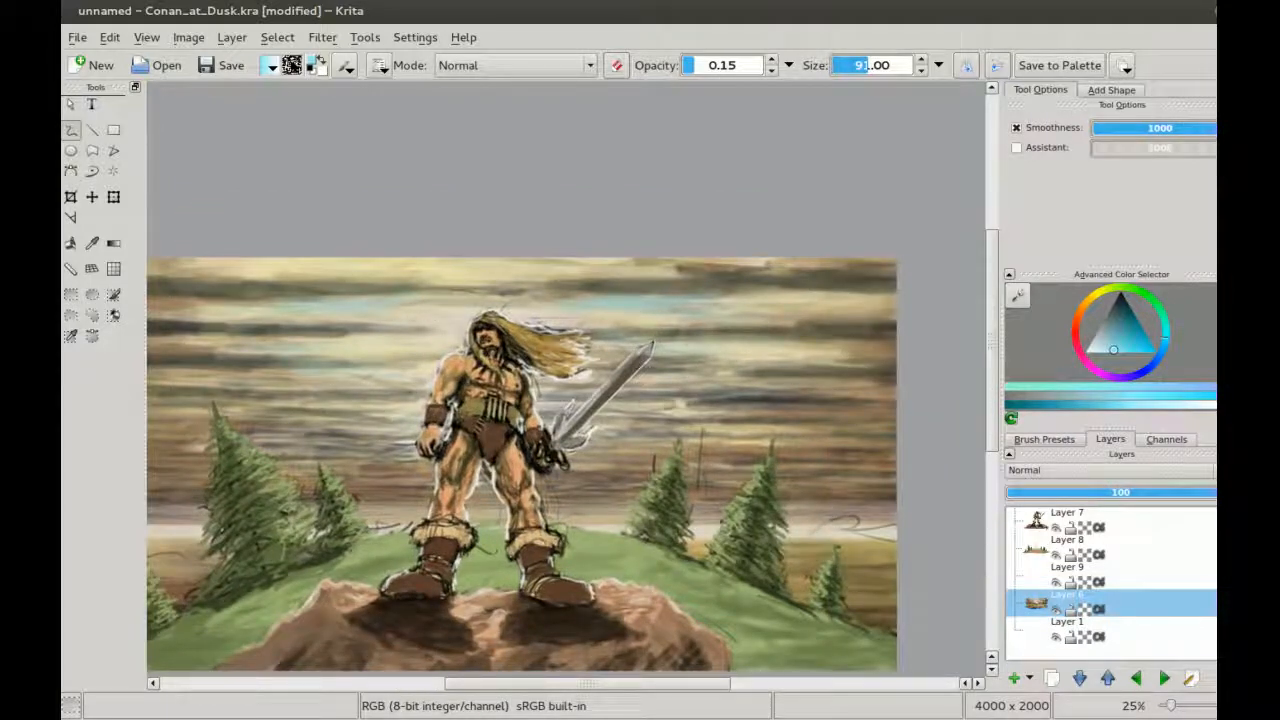
pyautogui.moveTo(181, 246); pyautogui.dragTo(347, 258)
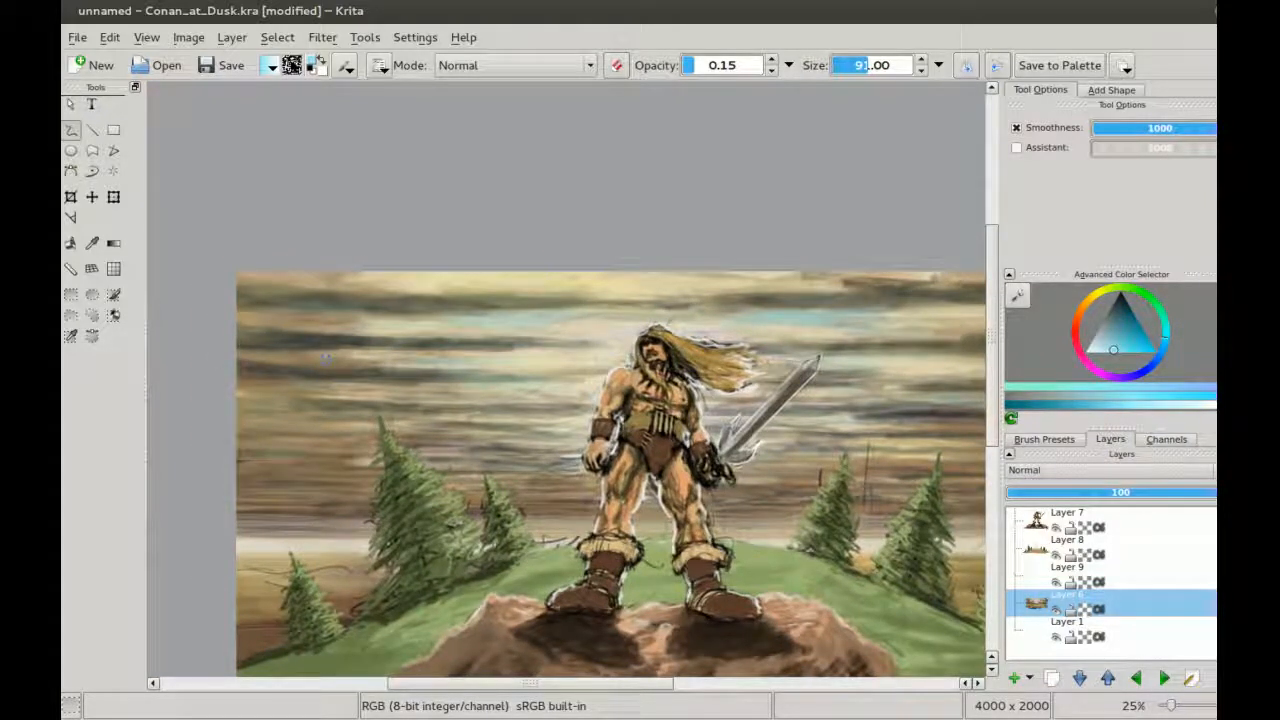
pyautogui.scroll(-1, 529, 357)
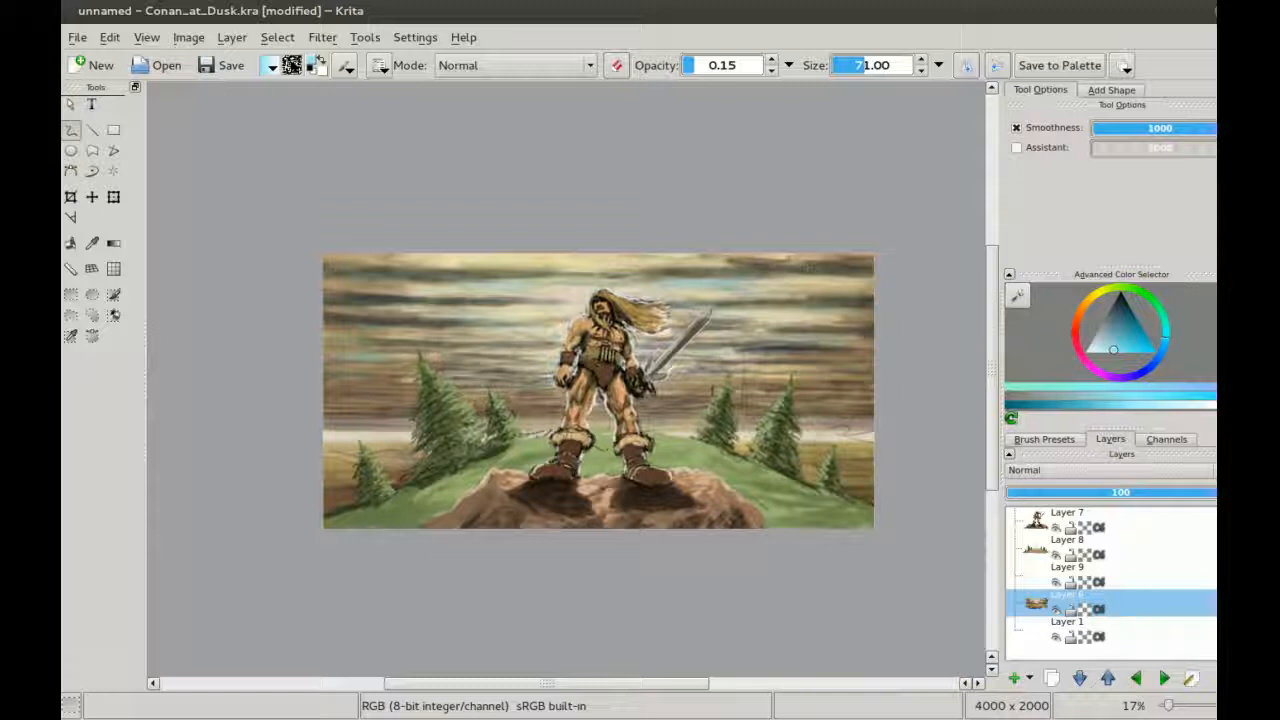
# Step: Choose a salmon pink and tint the lower sky at 0.15 opacity, enlarging the brush from size 131 to 371
pyautogui.press(']')
pyautogui.press(']')
pyautogui.press(']')
pyautogui.press(']')
pyautogui.click(1082, 316)
pyautogui.click(1077, 325)
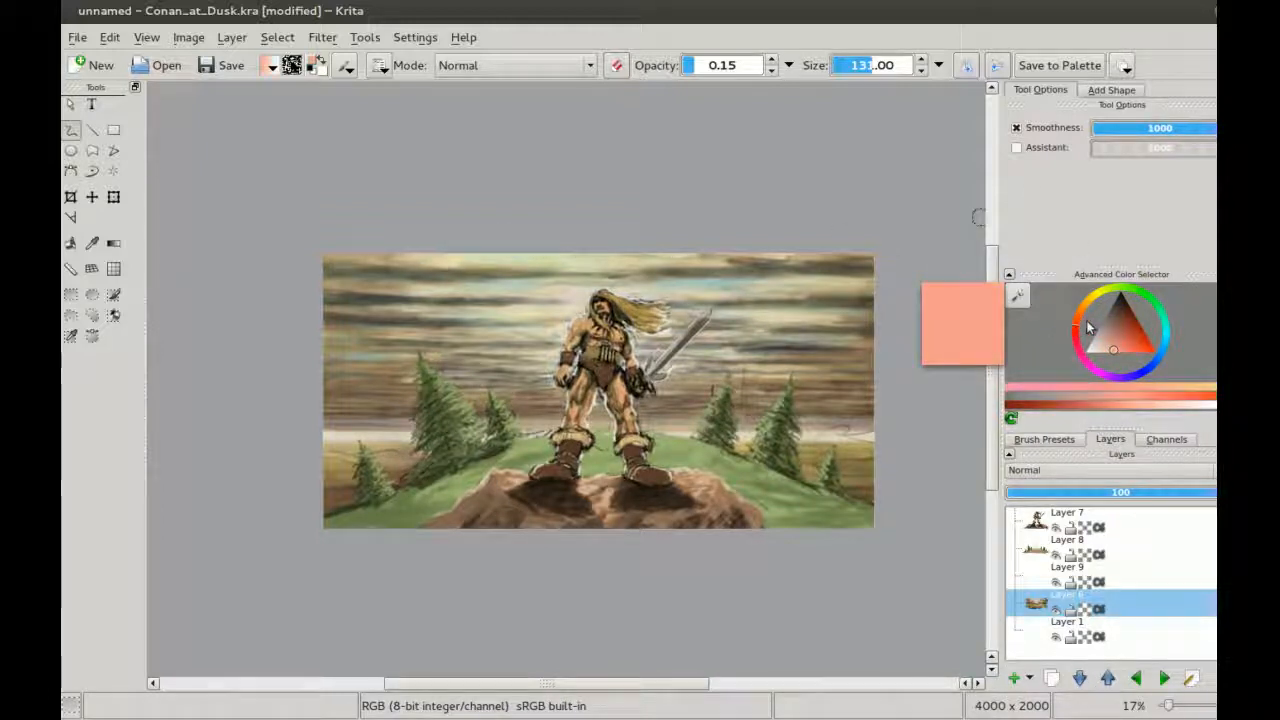
pyautogui.moveTo(1080, 341)
pyautogui.mouseDown()
pyautogui.moveTo(1080, 362)
pyautogui.moveTo(1078, 334)
pyautogui.mouseUp()
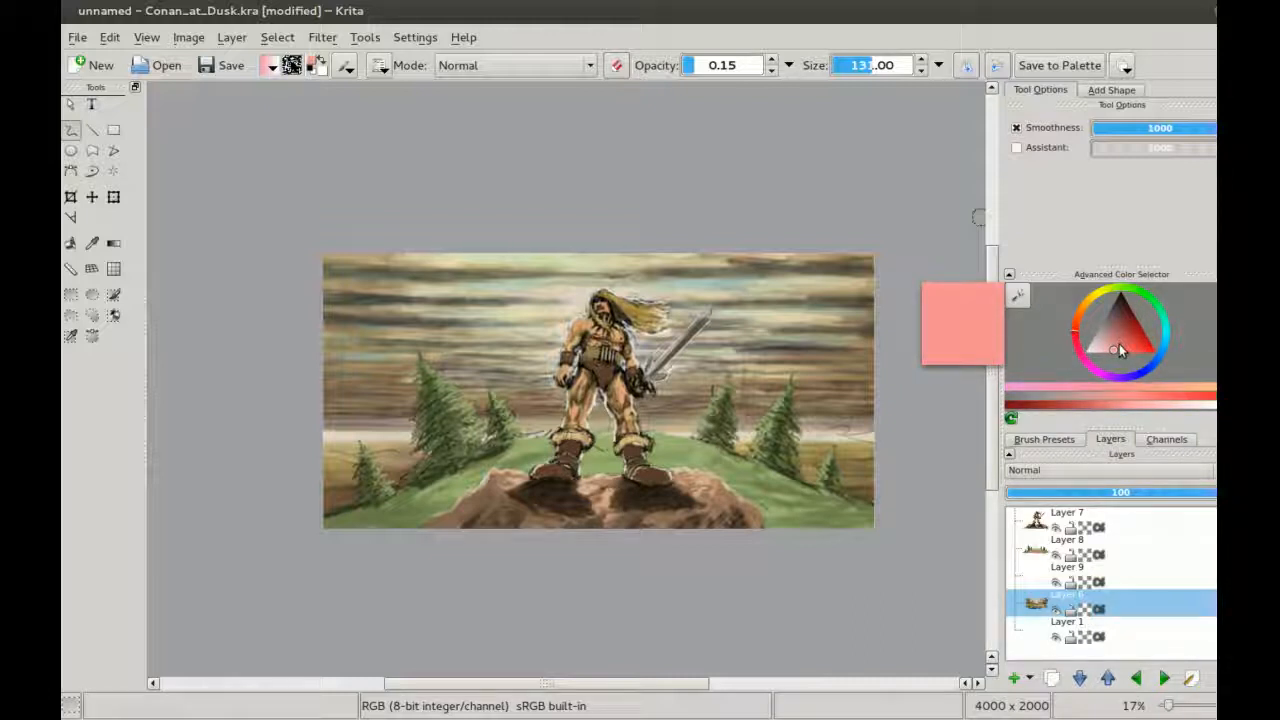
pyautogui.moveTo(471, 202); pyautogui.dragTo(455, 244)
pyautogui.press(']')
pyautogui.press(']')
pyautogui.press(']')
pyautogui.press(']')
pyautogui.press(']')
pyautogui.press(']')
pyautogui.press(']')
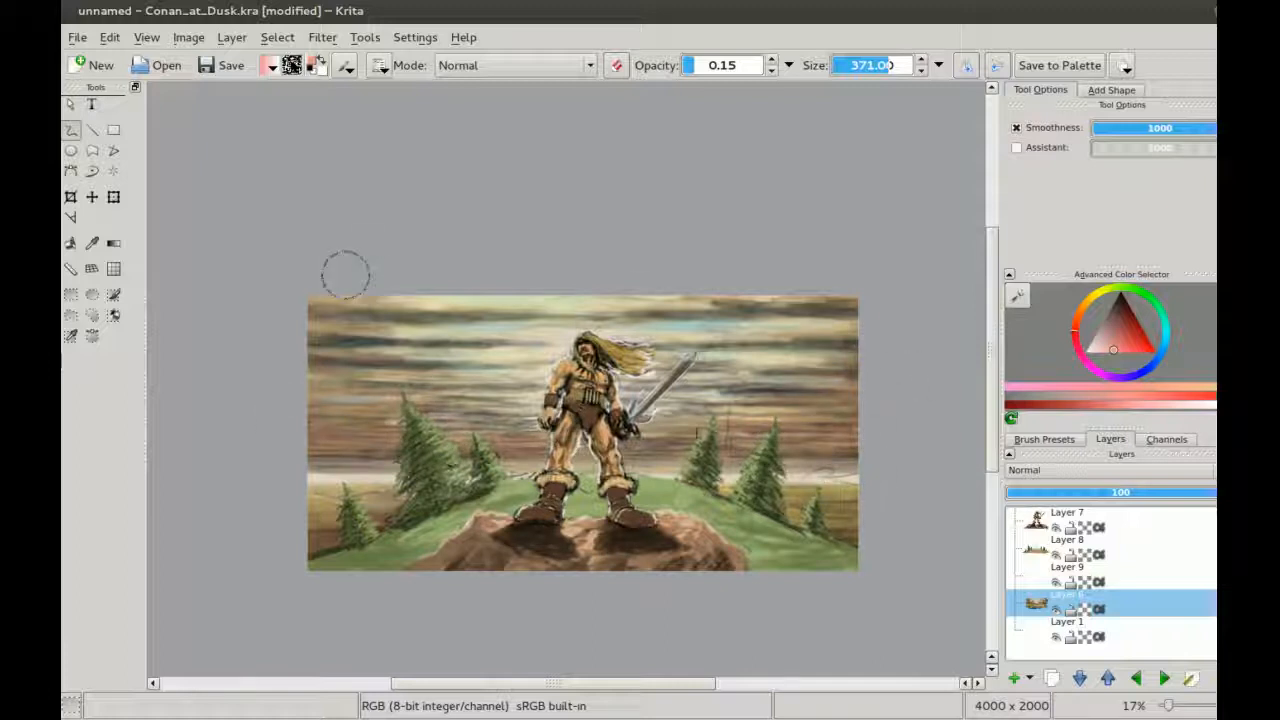
# Step: Streak salmon pink through the clouds at size 101 and along the horizon band at size 191
pyautogui.press('[')
pyautogui.press('[')
pyautogui.press('[')
pyautogui.press('[')
pyautogui.press('[')
pyautogui.press('[')
pyautogui.press('[')
pyautogui.press('[')
pyautogui.press('[')
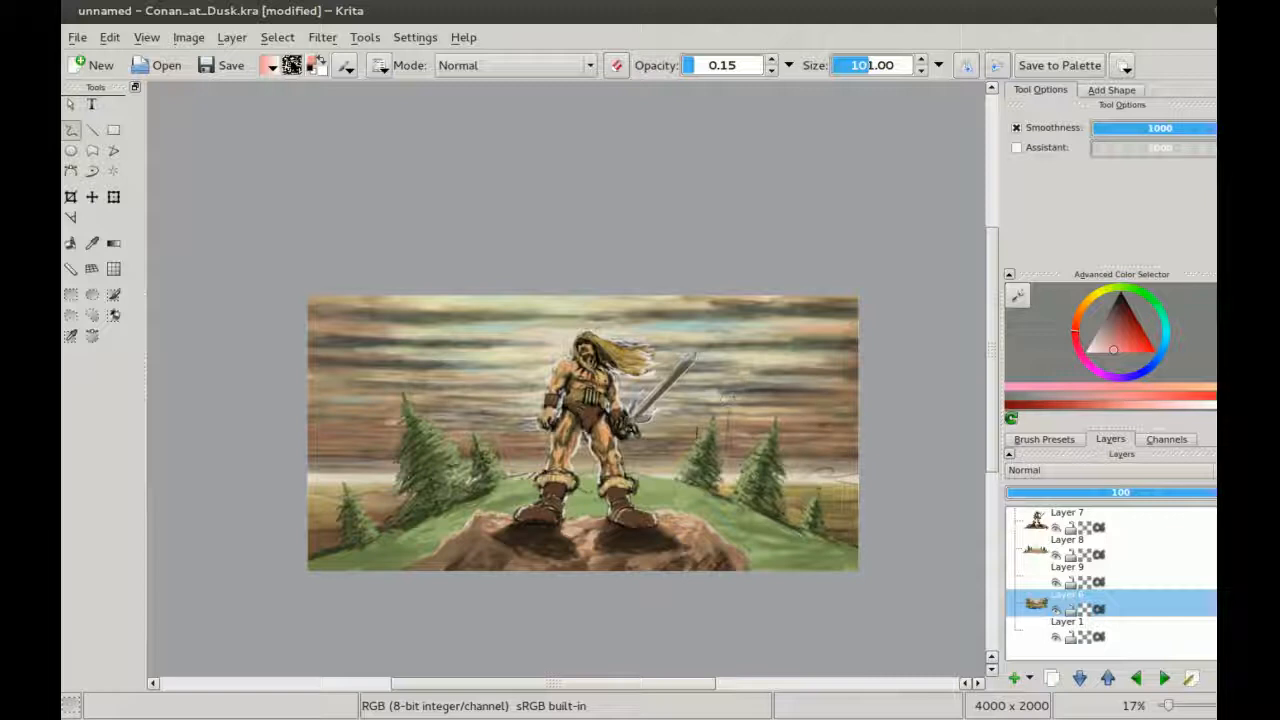
pyautogui.press(']')
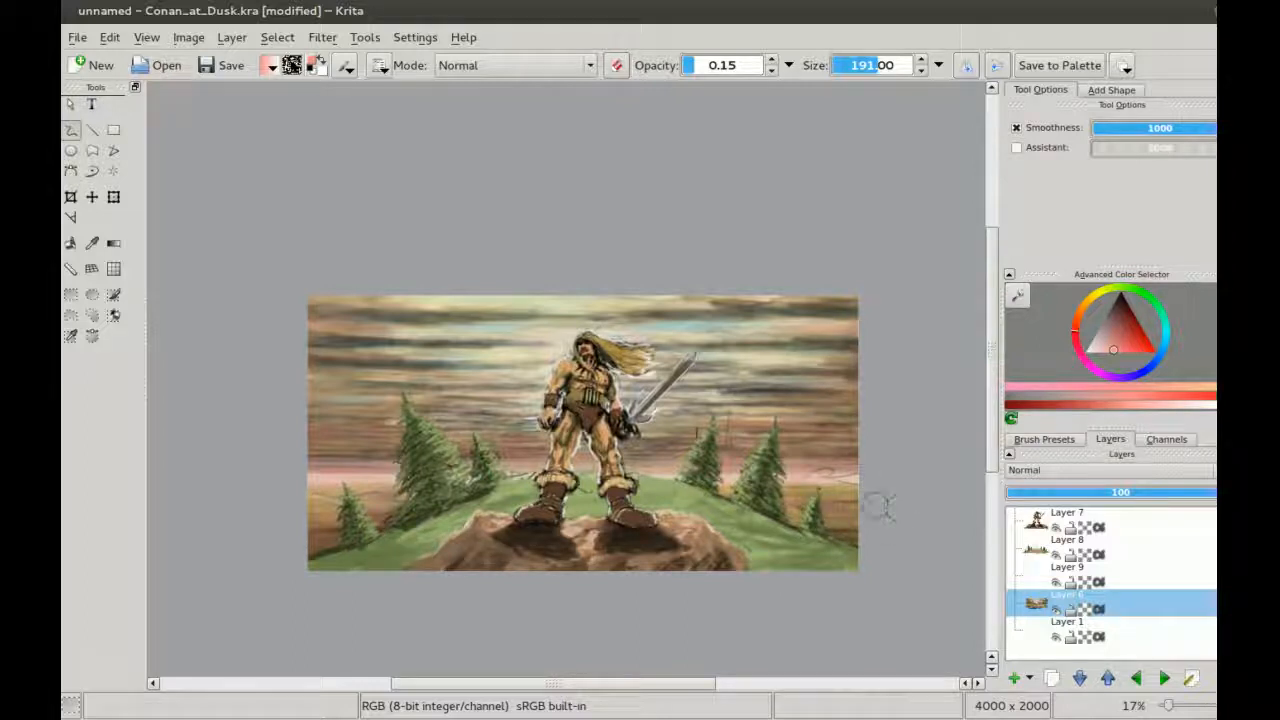
# Step: Try to cover the curved sketch line beside the right-hand trees with a pale pink sampled from the horizon, using a smaller brush
pyautogui.moveTo(743, 423); pyautogui.dragTo(615, 402)
pyautogui.scroll(3, 592, 400)
pyautogui.moveTo(728, 480); pyautogui.dragTo(586, 280)
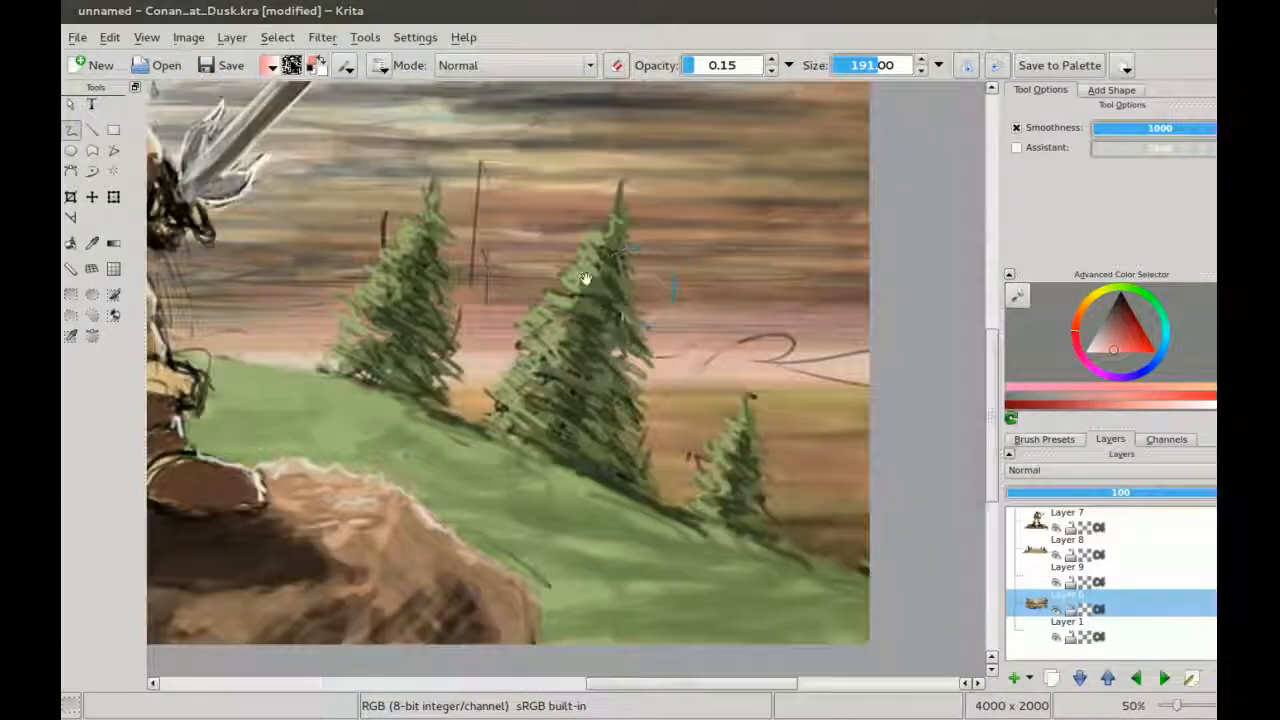
pyautogui.scroll(1, 663, 340)
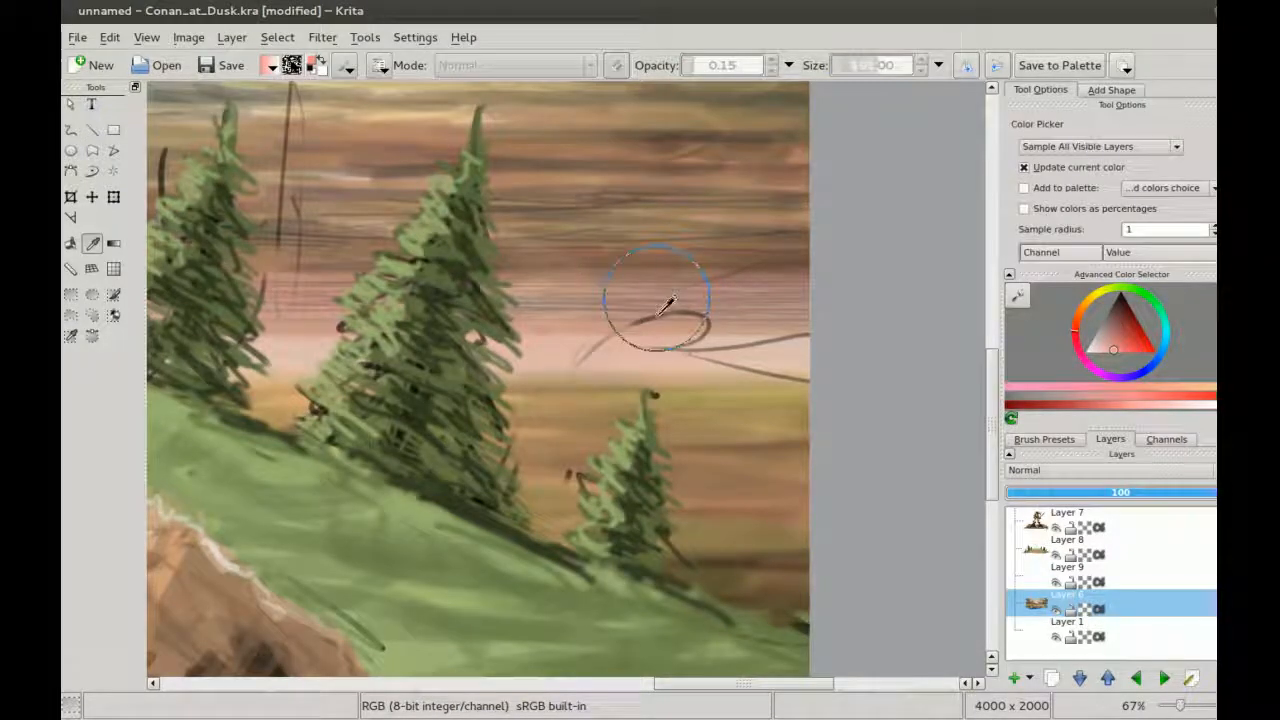
pyautogui.keyDown('ctrl'); pyautogui.click(674, 302); pyautogui.keyUp('ctrl')
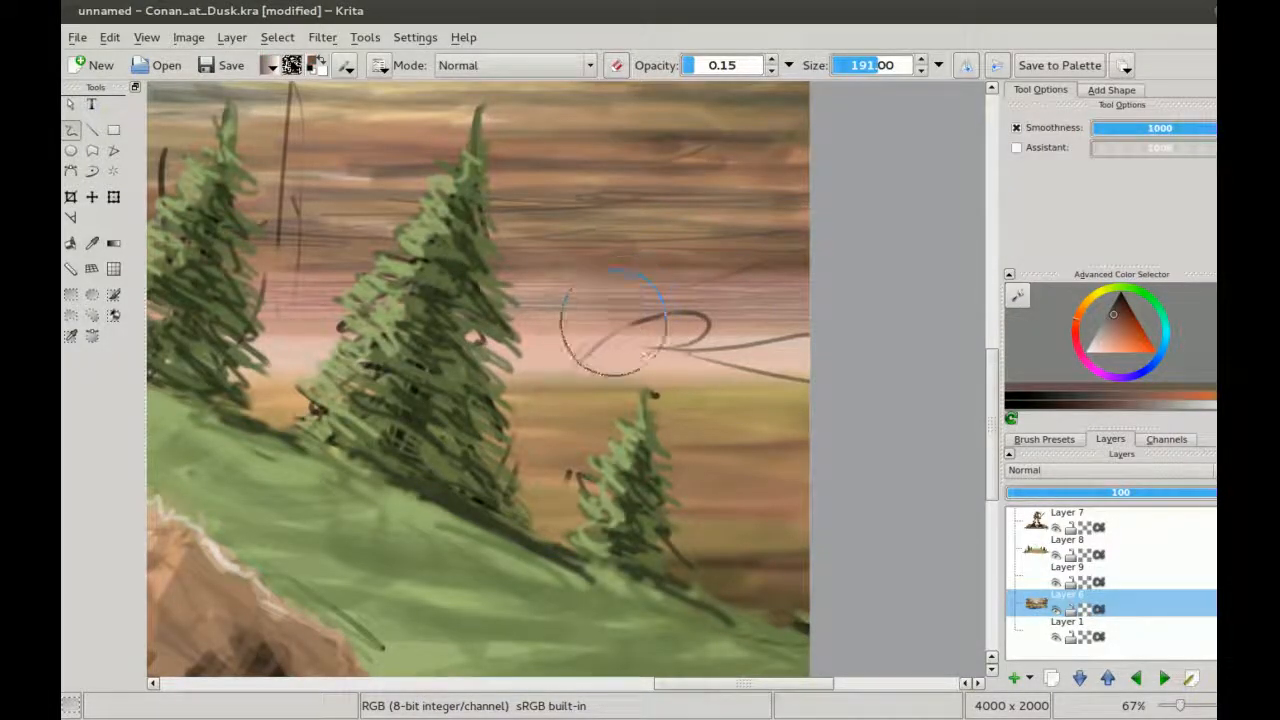
pyautogui.keyDown('ctrl'); pyautogui.click(622, 320); pyautogui.keyUp('ctrl')
pyautogui.press('[')
pyautogui.press('[')
pyautogui.press('[')
pyautogui.press('[')
pyautogui.press('[')
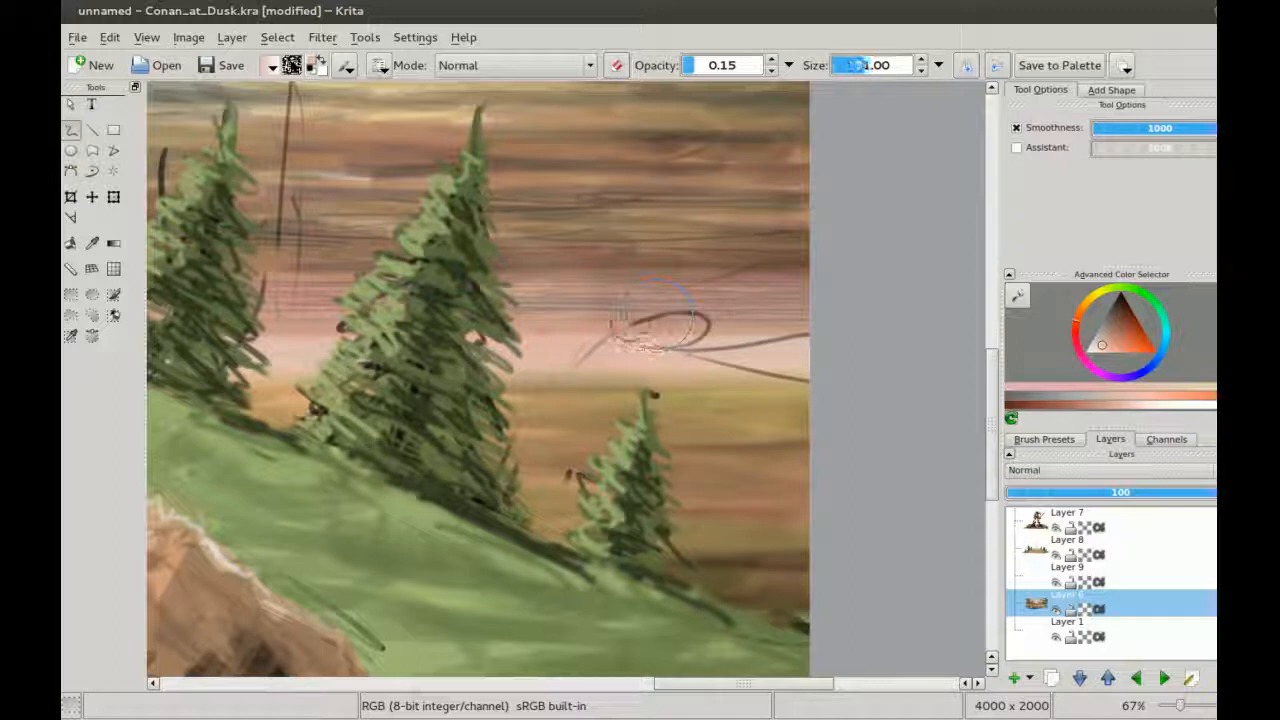
# Step: On Layer 8, erase the curved sketch line and the marks beside the small right-hand tree at 1.00 opacity
pyautogui.click(1033, 555)
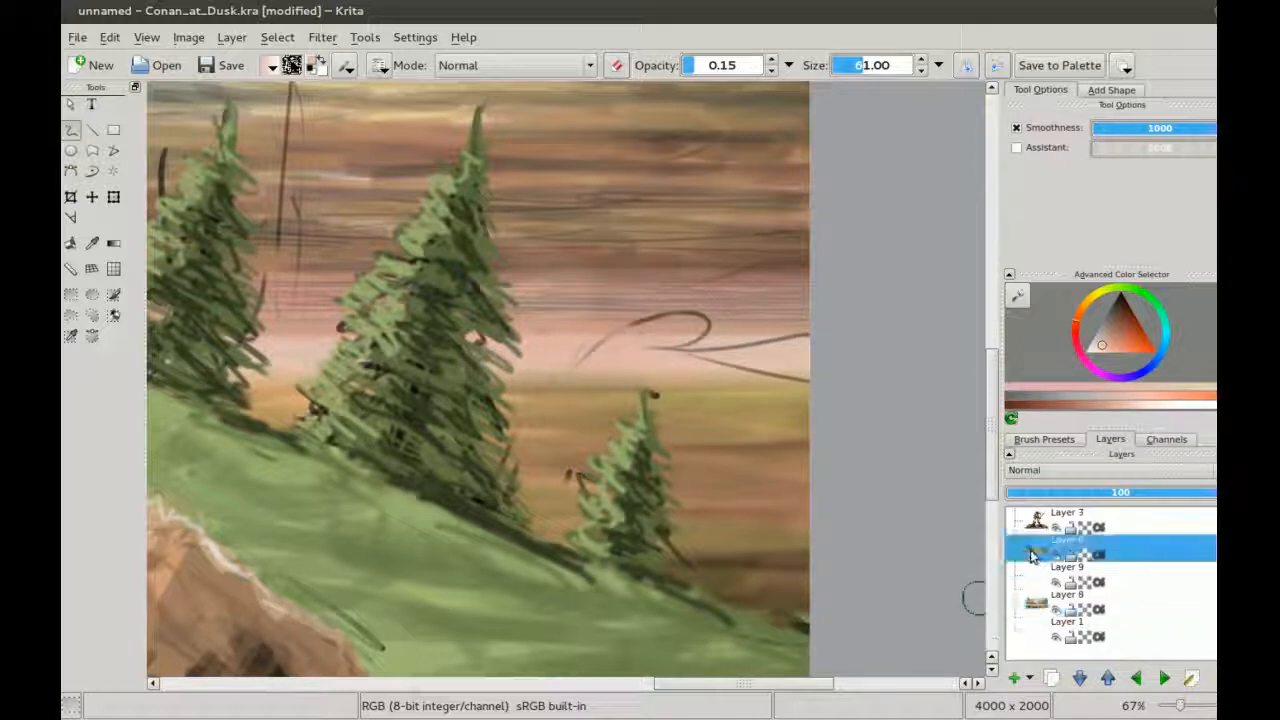
pyautogui.press('e')
pyautogui.press(']')
pyautogui.press(']')
pyautogui.press(']')
pyautogui.press(']')
pyautogui.moveTo(723, 64); pyautogui.dragTo(795, 72)
pyautogui.moveTo(634, 322)
pyautogui.mouseDown()
pyautogui.moveTo(697, 304)
pyautogui.moveTo(695, 332)
pyautogui.moveTo(800, 380)
pyautogui.moveTo(728, 378)
pyautogui.mouseUp()
pyautogui.moveTo(566, 472); pyautogui.dragTo(576, 480)
# Step: Erase the dark mark at the small tree's tip and the vertical sketch lines between the two larger right-hand trees at size 51
pyautogui.press('[')
pyautogui.press('[')
pyautogui.press('[')
pyautogui.press('[')
pyautogui.moveTo(650, 388); pyautogui.dragTo(656, 394)
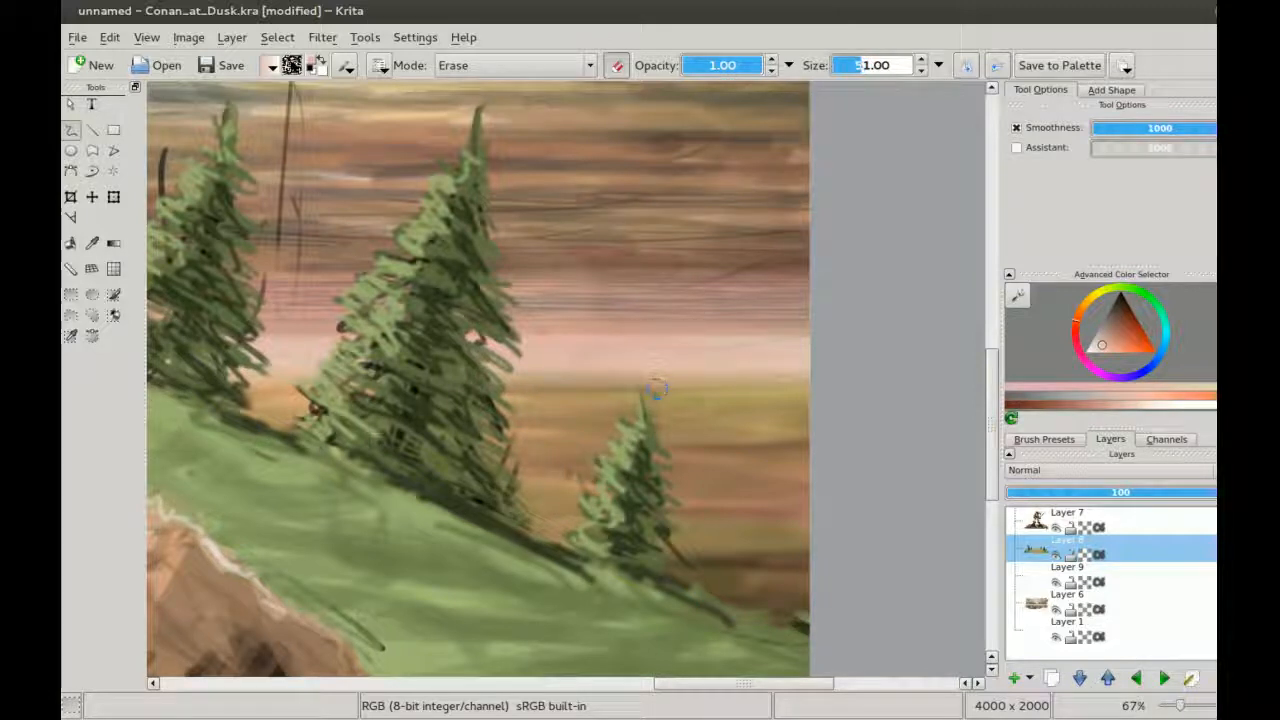
pyautogui.moveTo(404, 85); pyautogui.dragTo(534, 245)
pyautogui.moveTo(428, 238); pyautogui.dragTo(412, 381)
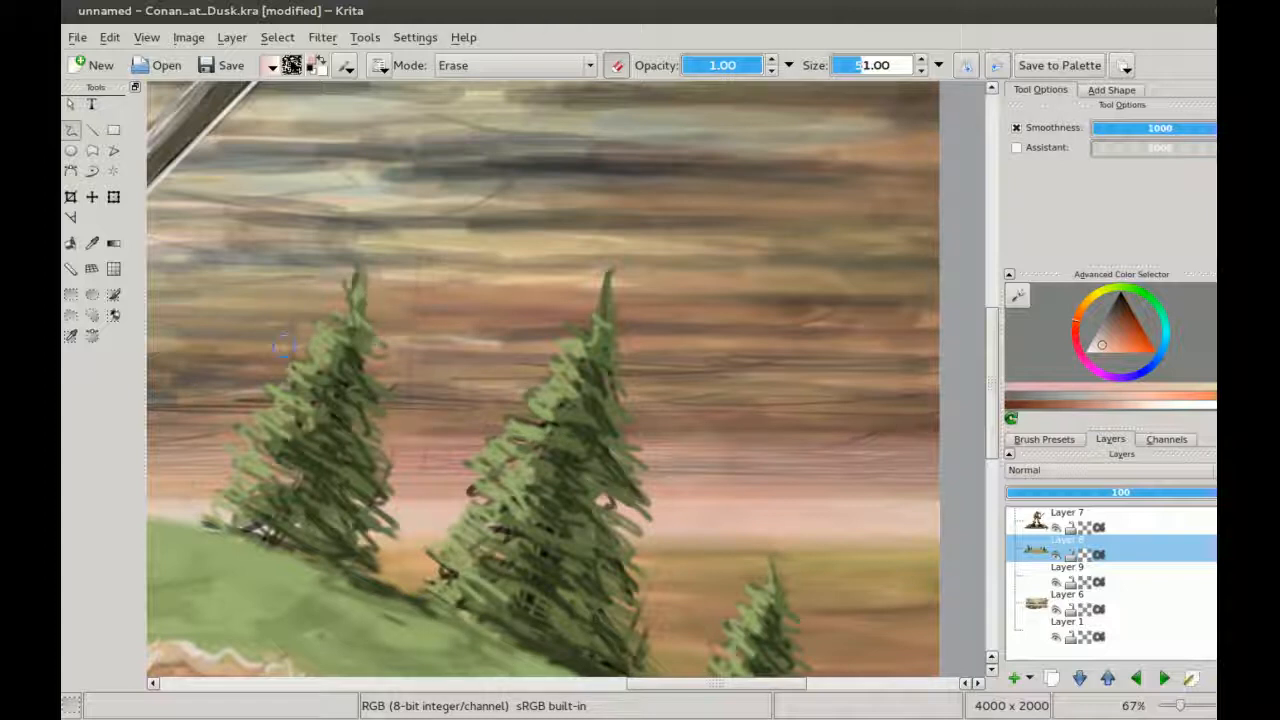
# Step: On Layer 7, erase the stray sketch lines below the sword hand and around the fur trim of the boot on that side
pyautogui.scroll(-4, 432, 365)
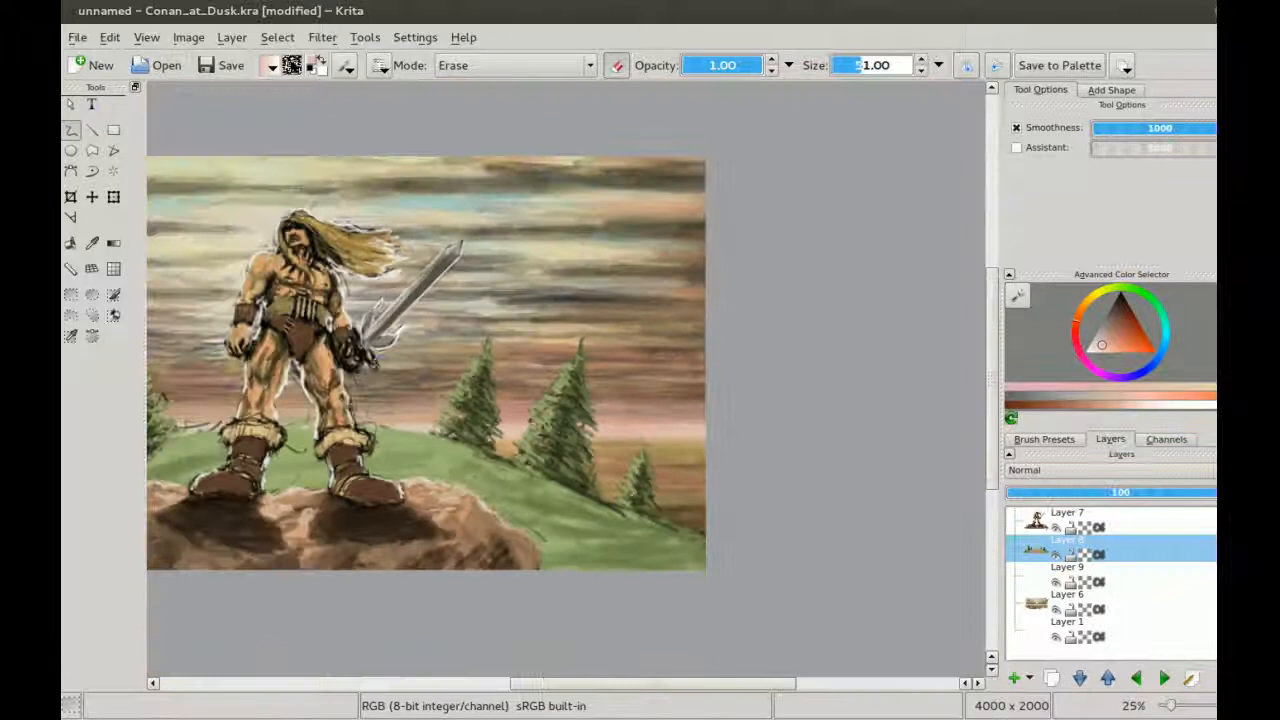
pyautogui.scroll(1, 472, 335)
pyautogui.scroll(2, 472, 352)
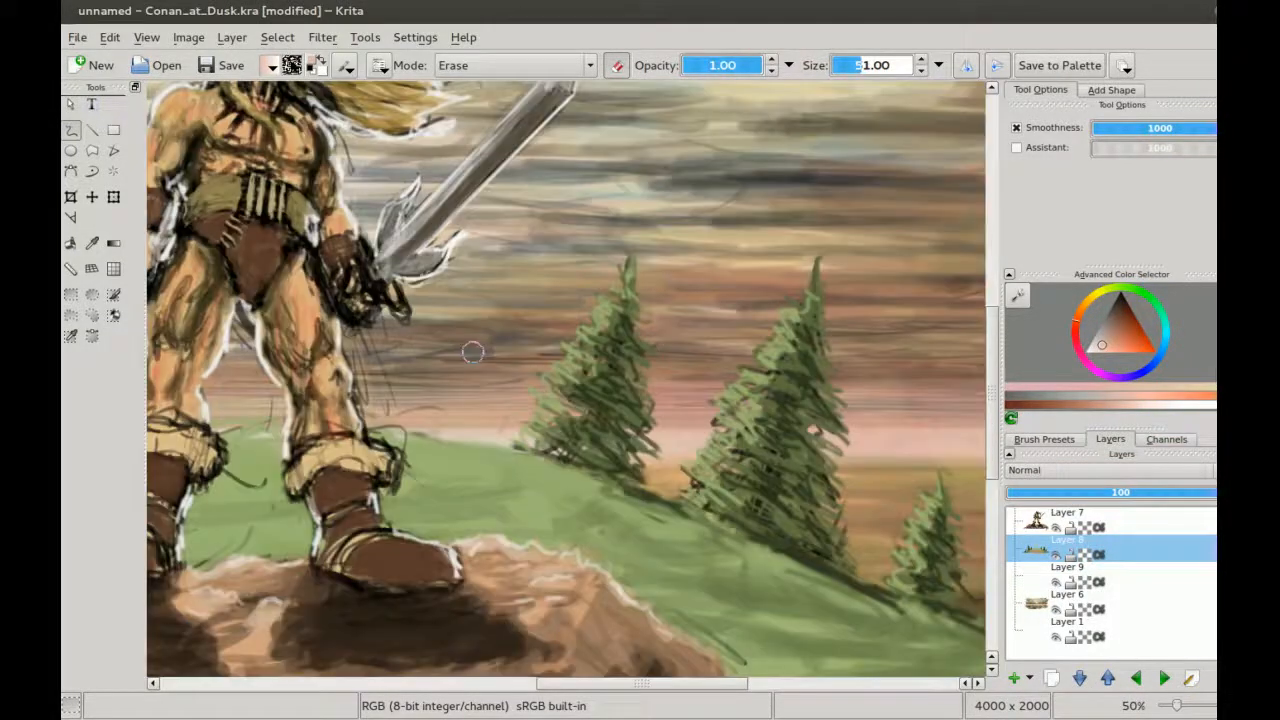
pyautogui.click(1031, 521)
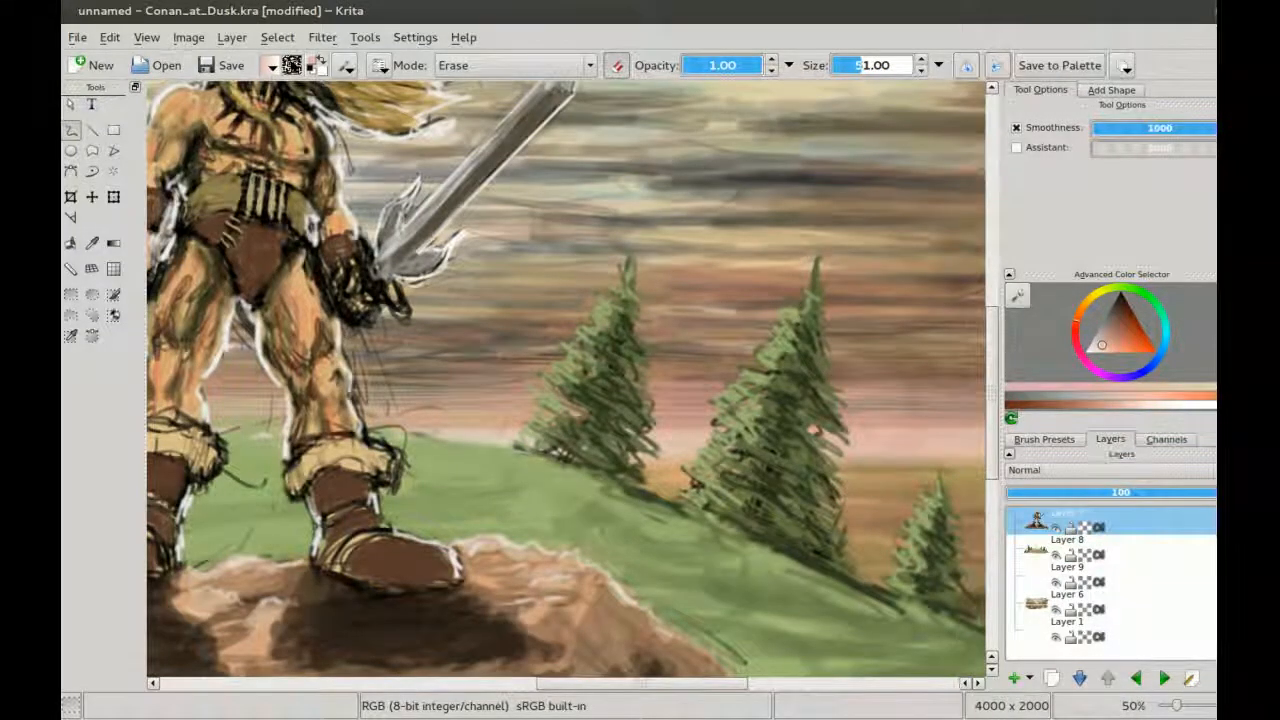
pyautogui.moveTo(393, 331); pyautogui.dragTo(460, 328)
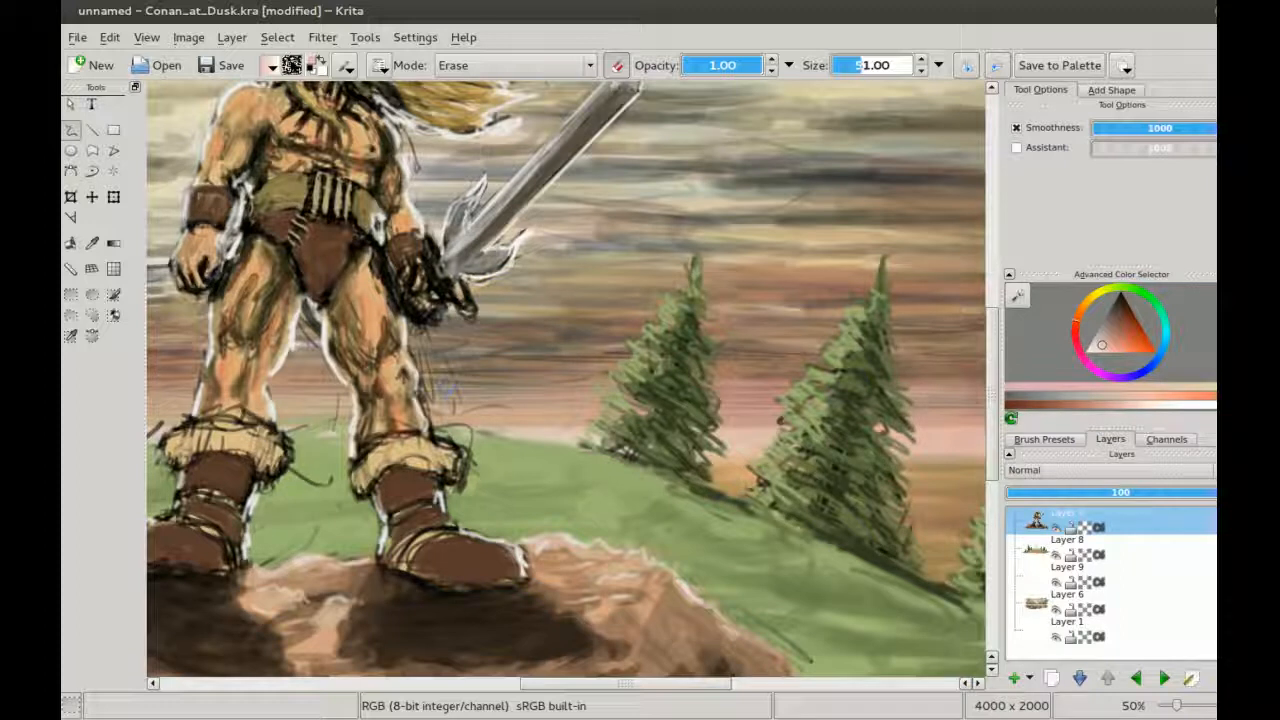
pyautogui.scroll(-1, 462, 294)
pyautogui.scroll(1, 470, 318)
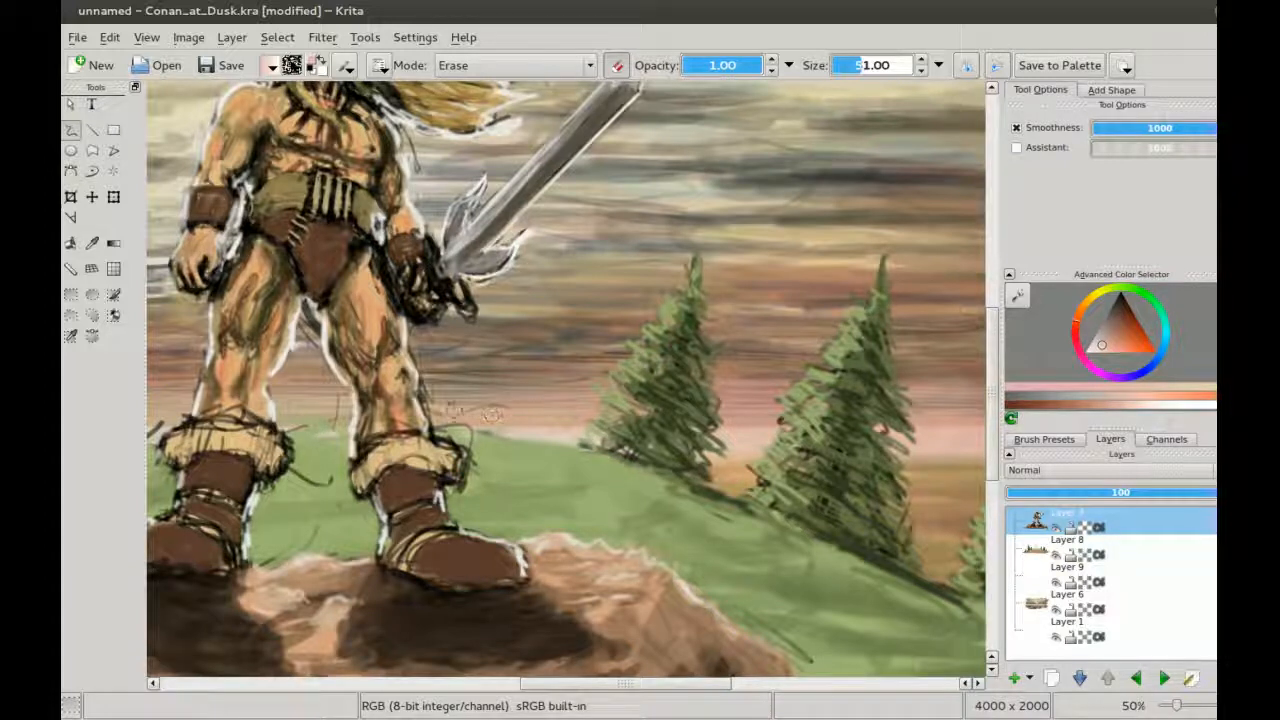
pyautogui.moveTo(467, 432); pyautogui.dragTo(461, 436)
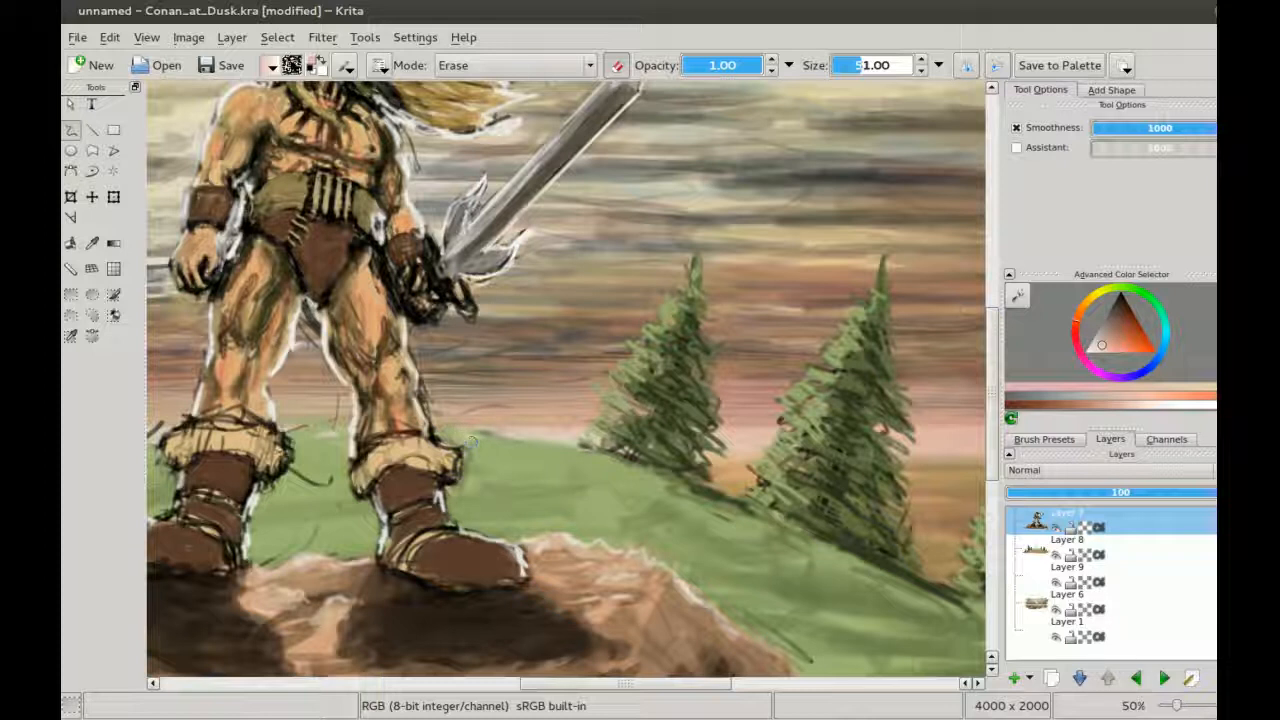
# Step: On Layer 8, erase the stray sketch lines along the horizon beside the fur trim of the left boot
pyautogui.moveTo(292, 348); pyautogui.dragTo(298, 316)
pyautogui.click(1034, 557)
pyautogui.moveTo(290, 504); pyautogui.dragTo(470, 458)
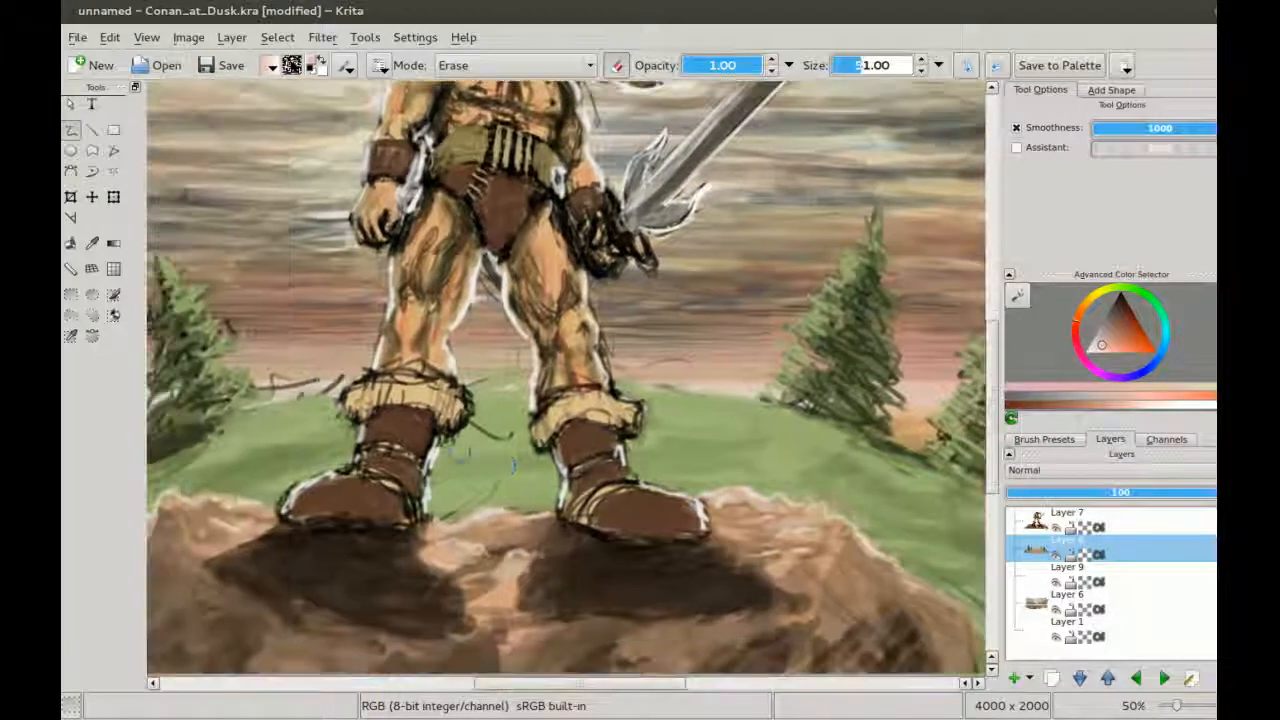
pyautogui.moveTo(332, 378)
pyautogui.mouseDown()
pyautogui.moveTo(282, 382)
pyautogui.moveTo(326, 381)
pyautogui.moveTo(303, 374)
pyautogui.mouseUp()
# Step: Paint over the curved sketch line between the boots with a green sampled from the hill, raising the brush size to 71
pyautogui.keyDown('ctrl'); pyautogui.click(485, 440); pyautogui.keyUp('ctrl')
pyautogui.moveTo(485, 440)
pyautogui.mouseDown()
pyautogui.moveTo(514, 415)
pyautogui.moveTo(456, 439)
pyautogui.moveTo(514, 425)
pyautogui.moveTo(500, 424)
pyautogui.moveTo(535, 401)
pyautogui.mouseUp()
pyautogui.hotkey('ctrl', 'z')
pyautogui.hotkey('ctrl', 'z')
pyautogui.press('e')
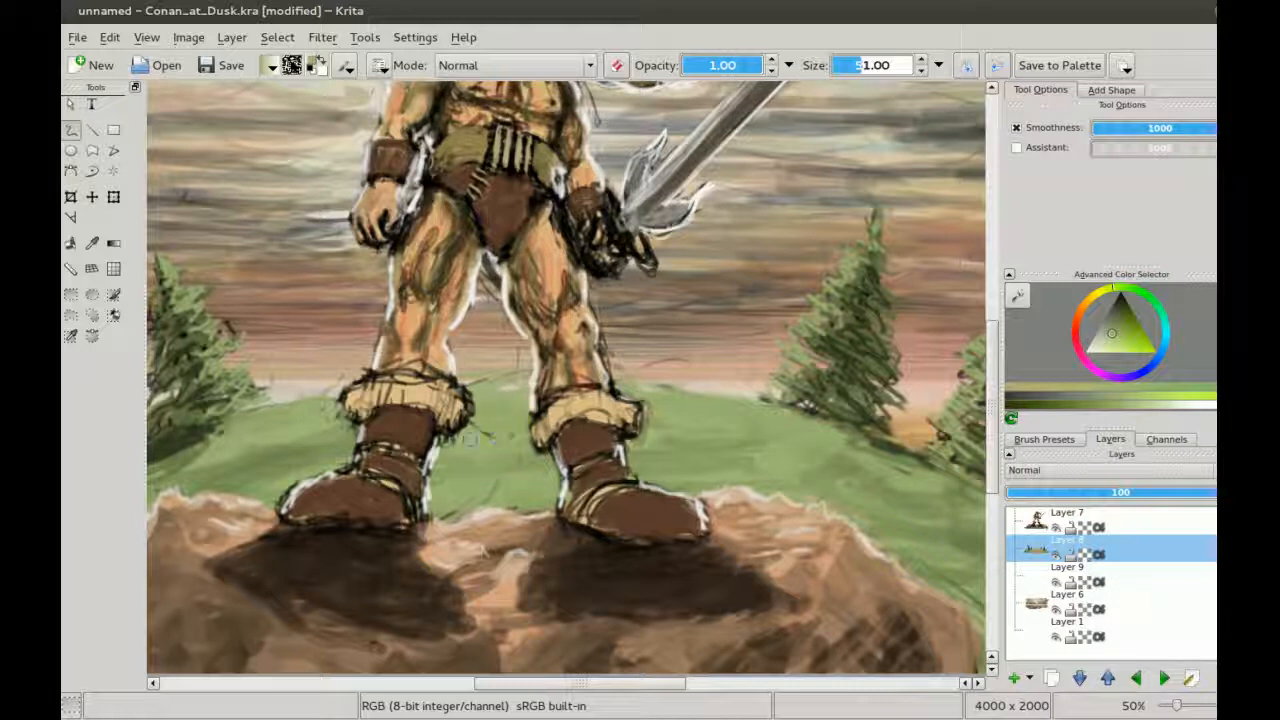
pyautogui.press(']')
pyautogui.press(']')
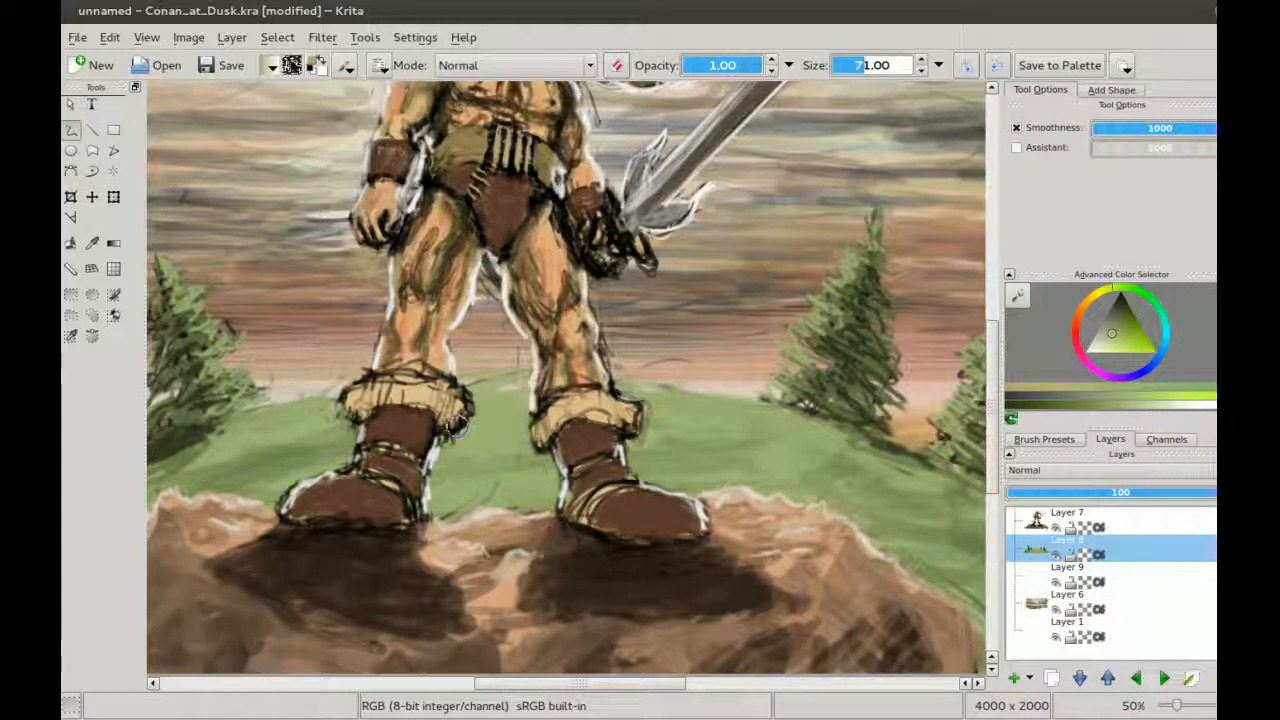
# Step: Try to erase the remaining sketch lines between the barbarian's lower legs at size 71
pyautogui.press('e')
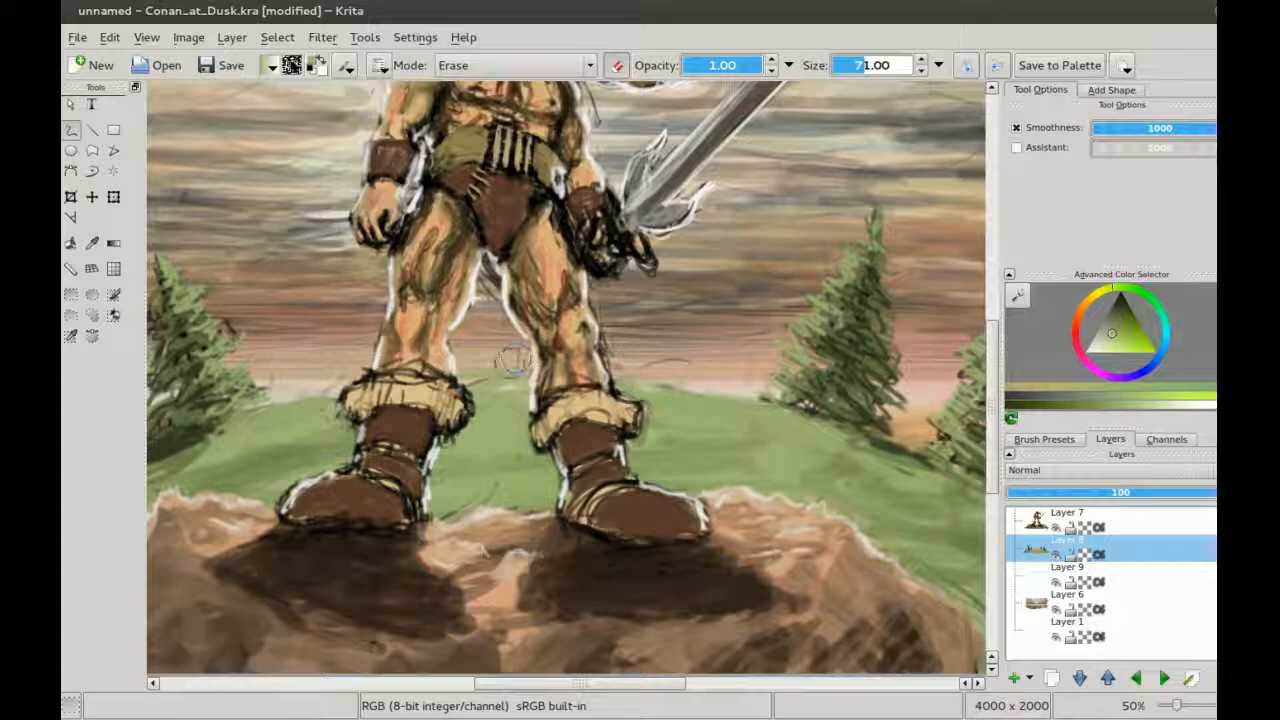
pyautogui.moveTo(503, 374); pyautogui.dragTo(488, 478)
pyautogui.hotkey('ctrl', 'z')
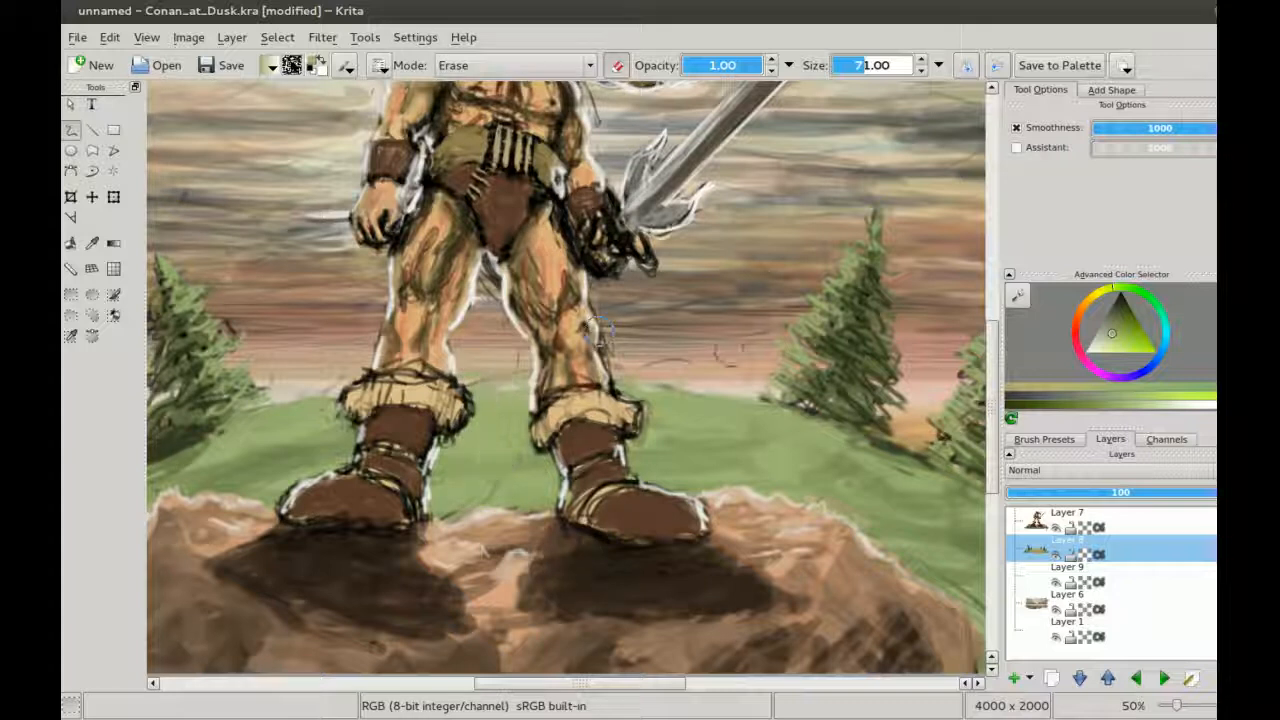
pyautogui.press('e')
pyautogui.press('e')
# Step: On Layer 7, erase the stray marks beside the left-hand trees and the left boot's fur trim, reducing the size to 61
pyautogui.click(1030, 520)
pyautogui.moveTo(300, 385); pyautogui.dragTo(370, 395)
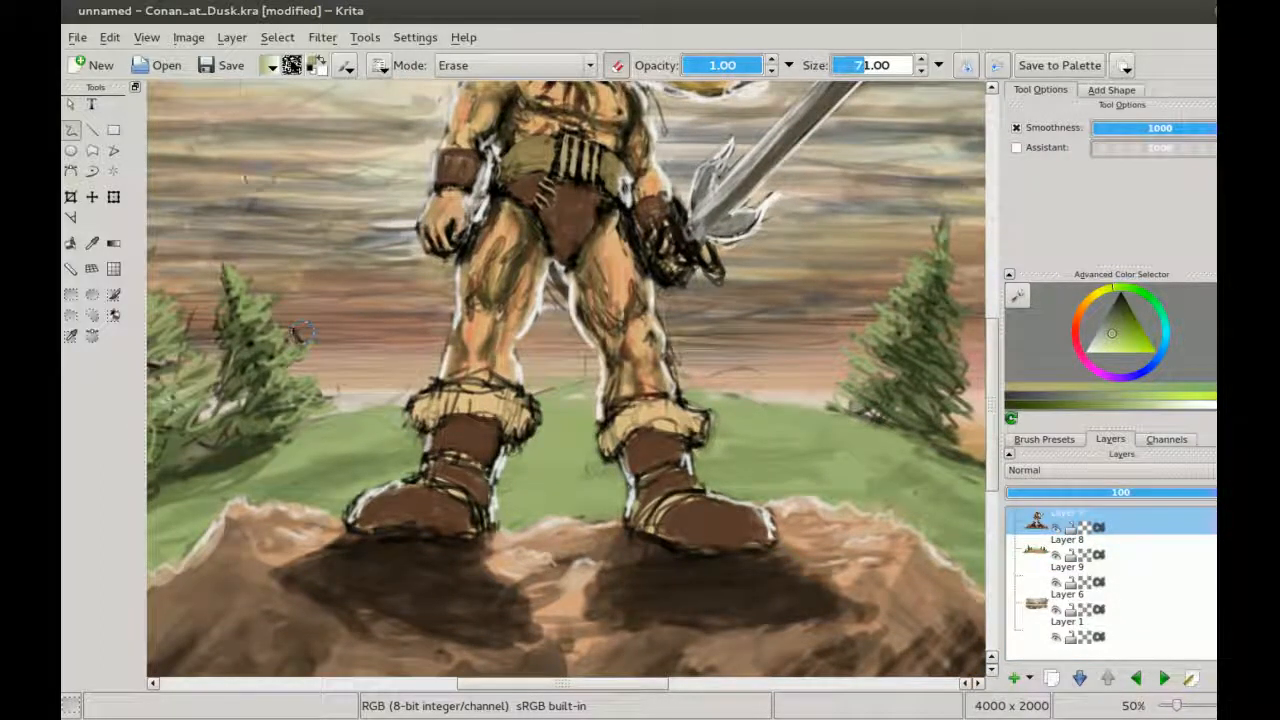
pyautogui.press('[')
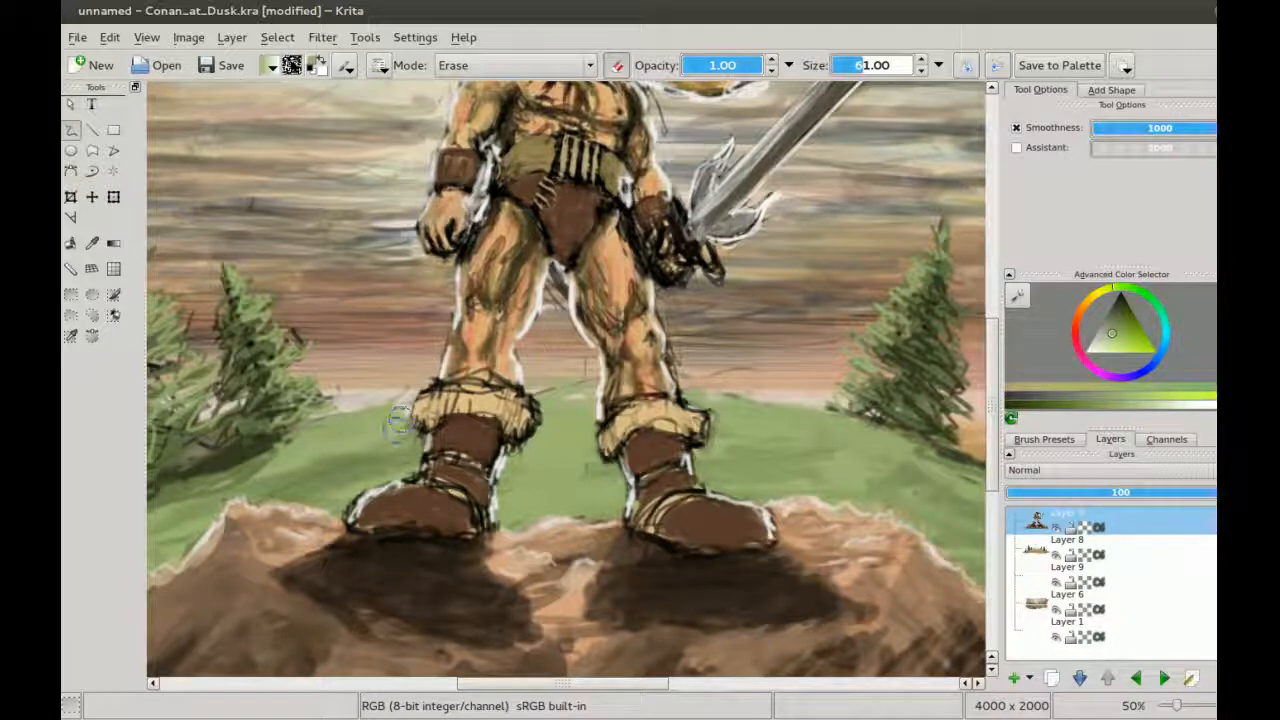
# Step: Review the whole painting and save the Conan_at_Dusk document
pyautogui.scroll(3, 368, 340)
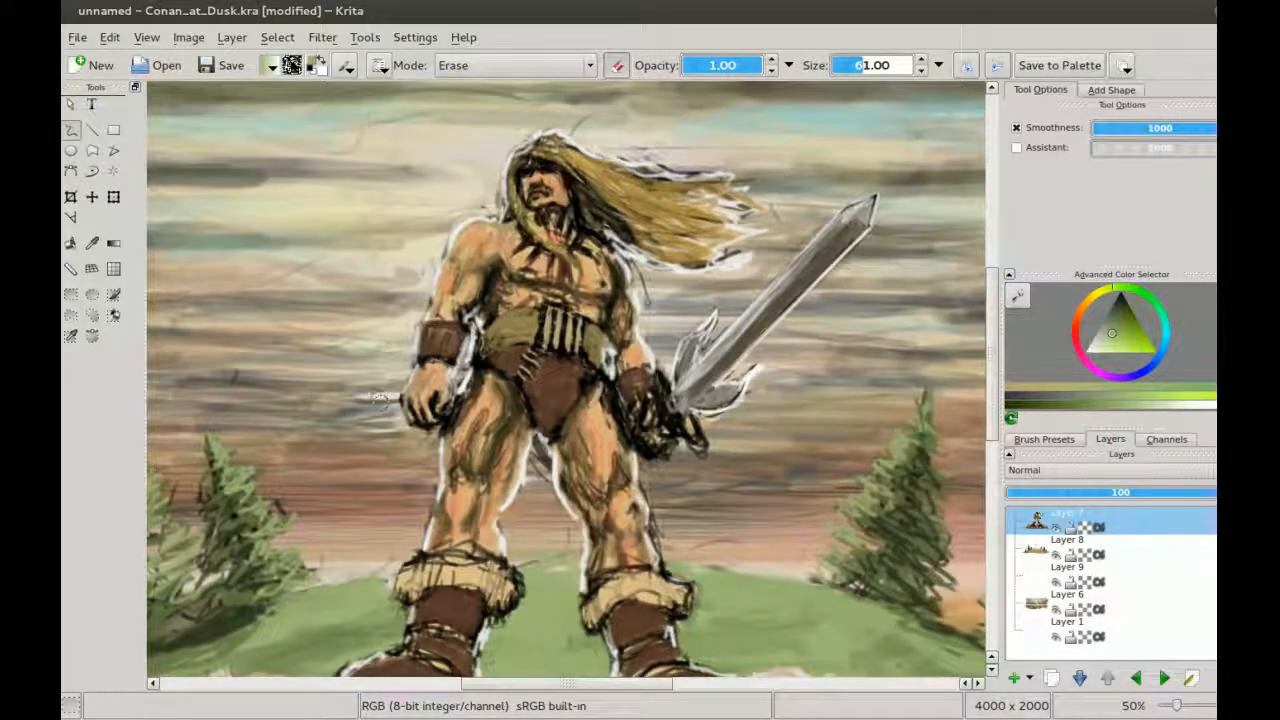
pyautogui.press('-')
pyautogui.press('-')
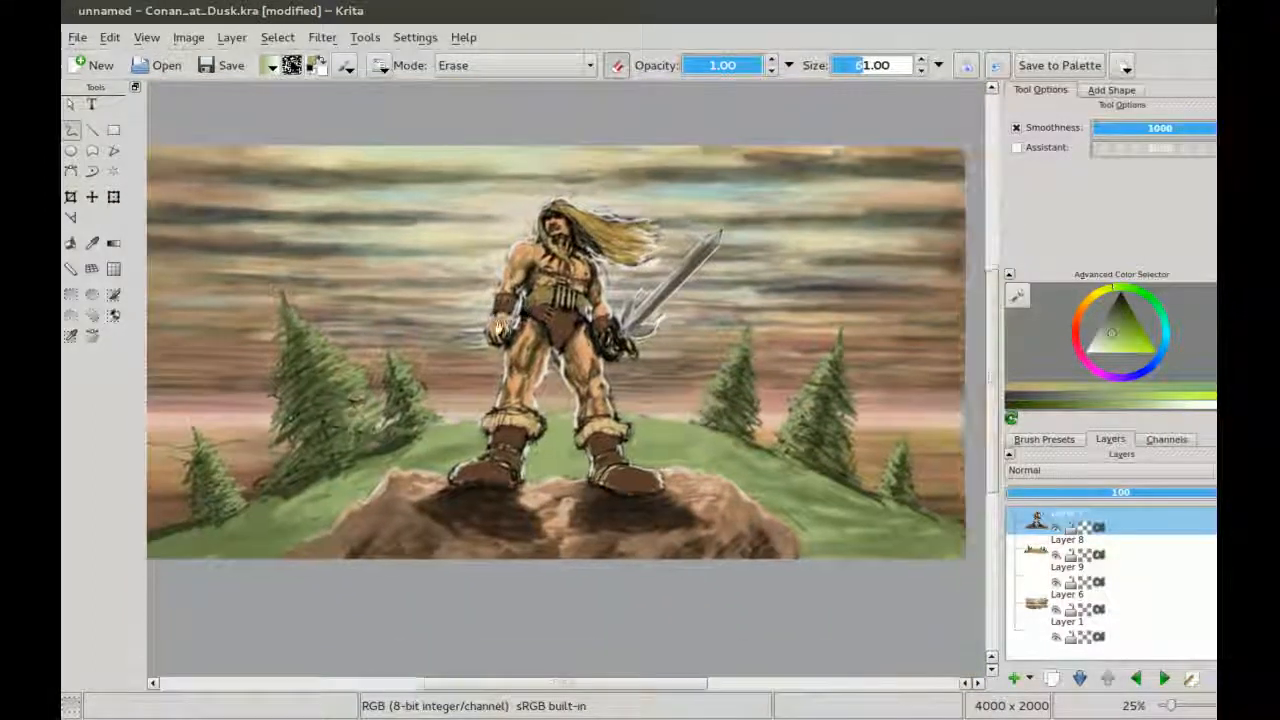
pyautogui.press('-')
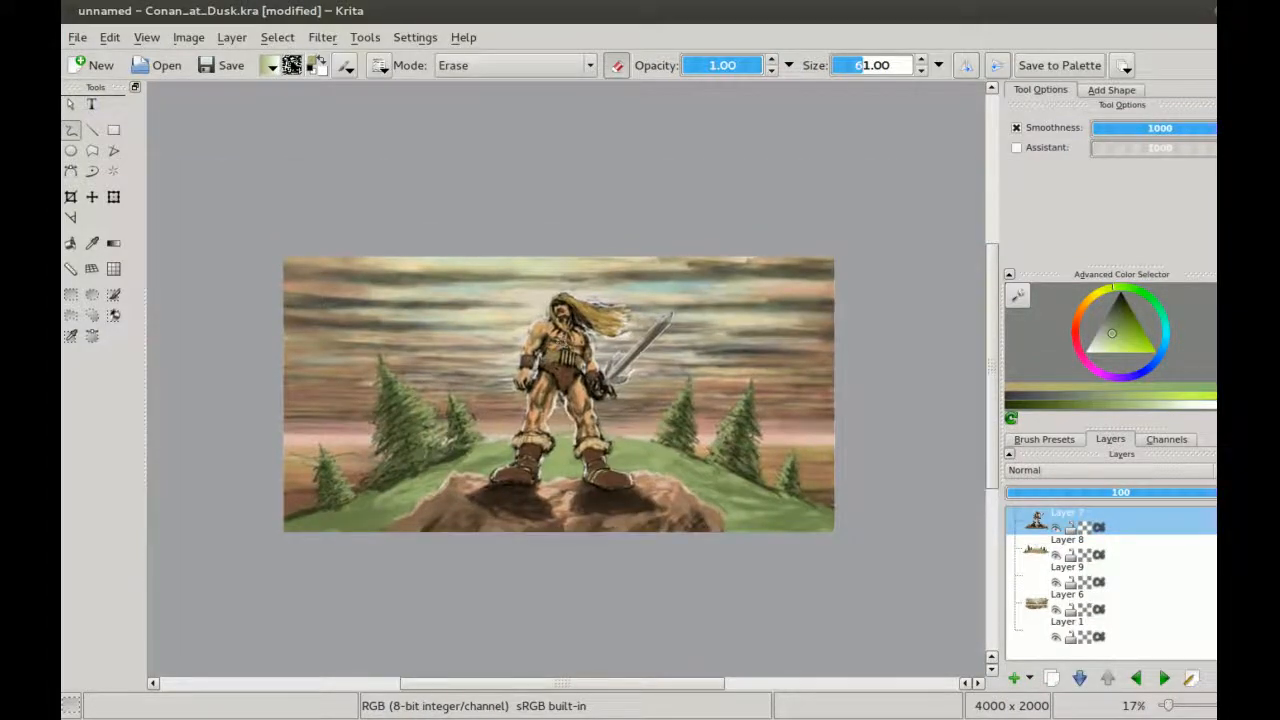
pyautogui.press('+')
pyautogui.press('-')
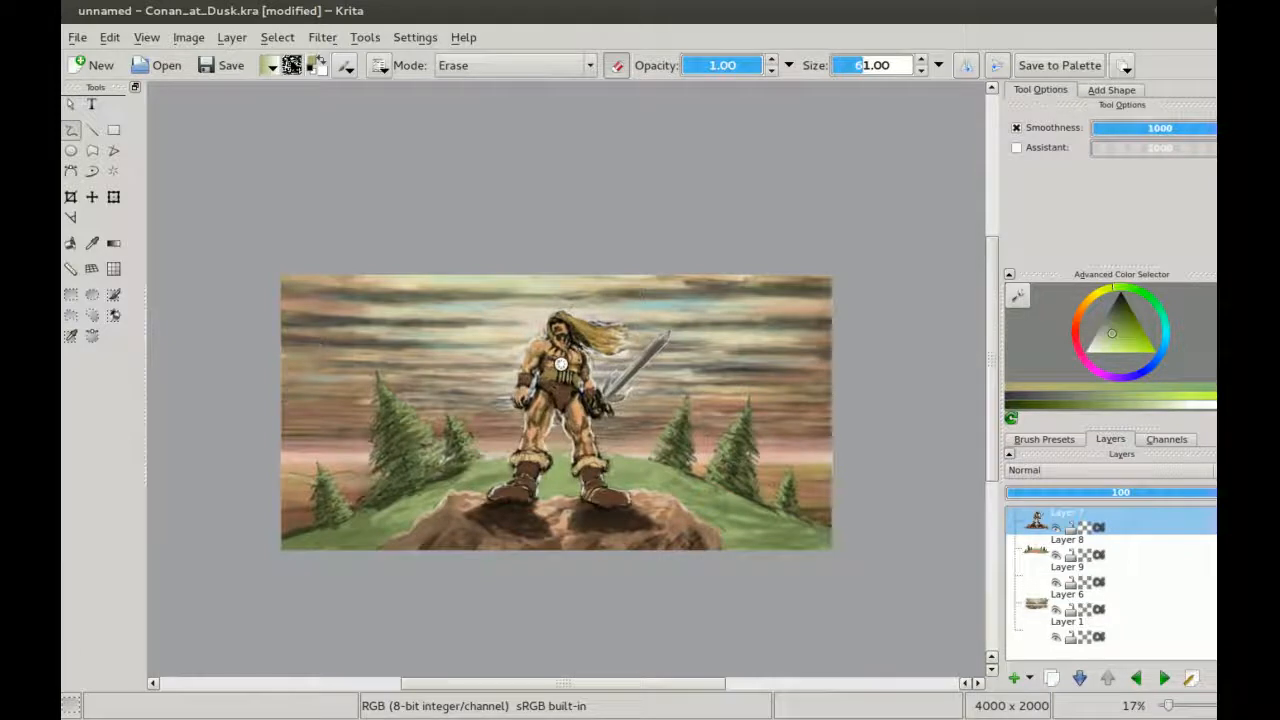
pyautogui.hotkey('alt', 'Tab')
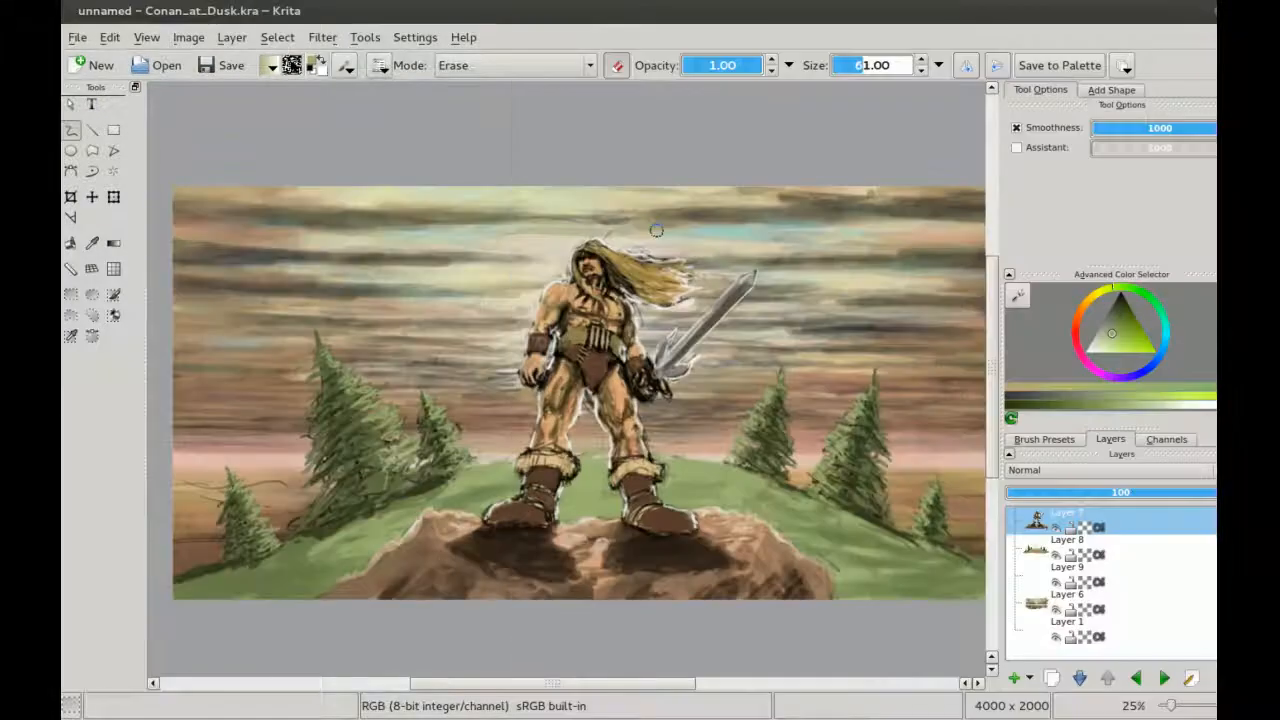
# Step: On Layer 8, erase the curved sketch lines beside the small far-left tree with a smaller eraser
pyautogui.press('+')
pyautogui.press('+')
pyautogui.press('+')
pyautogui.press('[')
pyautogui.press('[')
pyautogui.moveTo(468, 360)
pyautogui.mouseDown()
pyautogui.moveTo(440, 382)
pyautogui.moveTo(520, 298)
pyautogui.moveTo(445, 444)
pyautogui.mouseUp()
pyautogui.press('[')
pyautogui.press('[')
pyautogui.moveTo(440, 288); pyautogui.dragTo(404, 292)
pyautogui.press('[')
pyautogui.moveTo(200, 416); pyautogui.dragTo(426, 267)
# Step: Erase the remaining sketch lines around the tip and sides of the small far-left tree at size 51
pyautogui.press(']')
pyautogui.press(']')
pyautogui.press(']')
pyautogui.moveTo(320, 262); pyautogui.dragTo(428, 312)
pyautogui.moveTo(384, 412); pyautogui.dragTo(284, 428)
pyautogui.moveTo(284, 358); pyautogui.dragTo(413, 415)
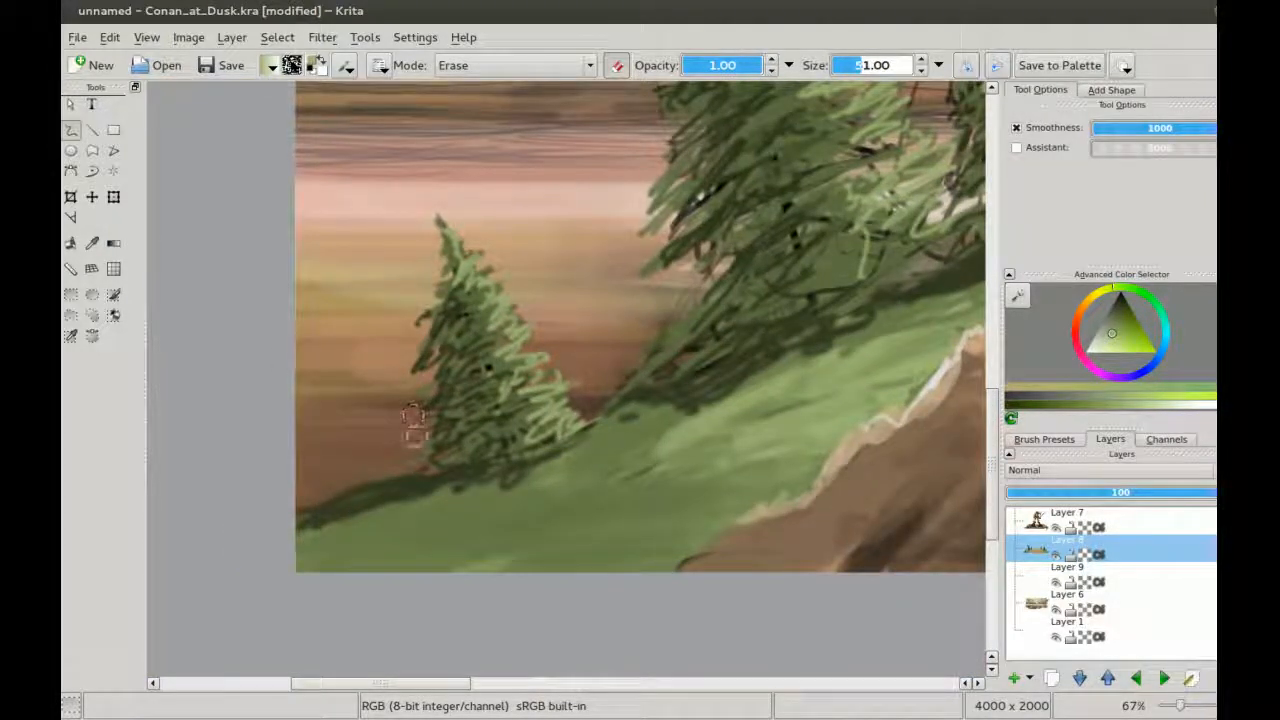
# Step: Erase the stray marks in the sky around the right-hand trees, raising the eraser size to 81
pyautogui.moveTo(916, 100)
pyautogui.mouseDown()
pyautogui.moveTo(618, 320)
pyautogui.moveTo(500, 307)
pyautogui.mouseUp()
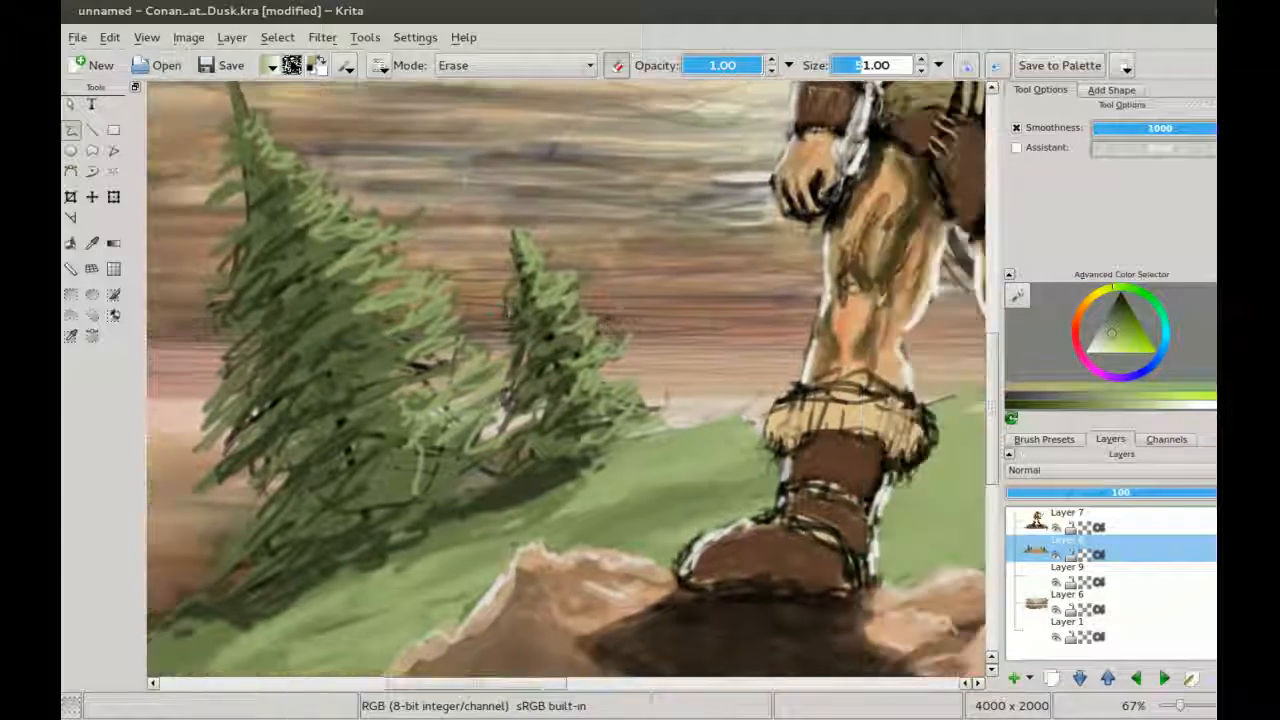
pyautogui.press('-')
pyautogui.press('-')
pyautogui.moveTo(785, 346)
pyautogui.mouseDown()
pyautogui.moveTo(610, 411)
pyautogui.moveTo(459, 309)
pyautogui.moveTo(450, 285)
pyautogui.moveTo(452, 300)
pyautogui.mouseUp()
pyautogui.press(']')
pyautogui.press(']')
pyautogui.press(']')
pyautogui.press('+')
pyautogui.moveTo(885, 271); pyautogui.dragTo(587, 328)
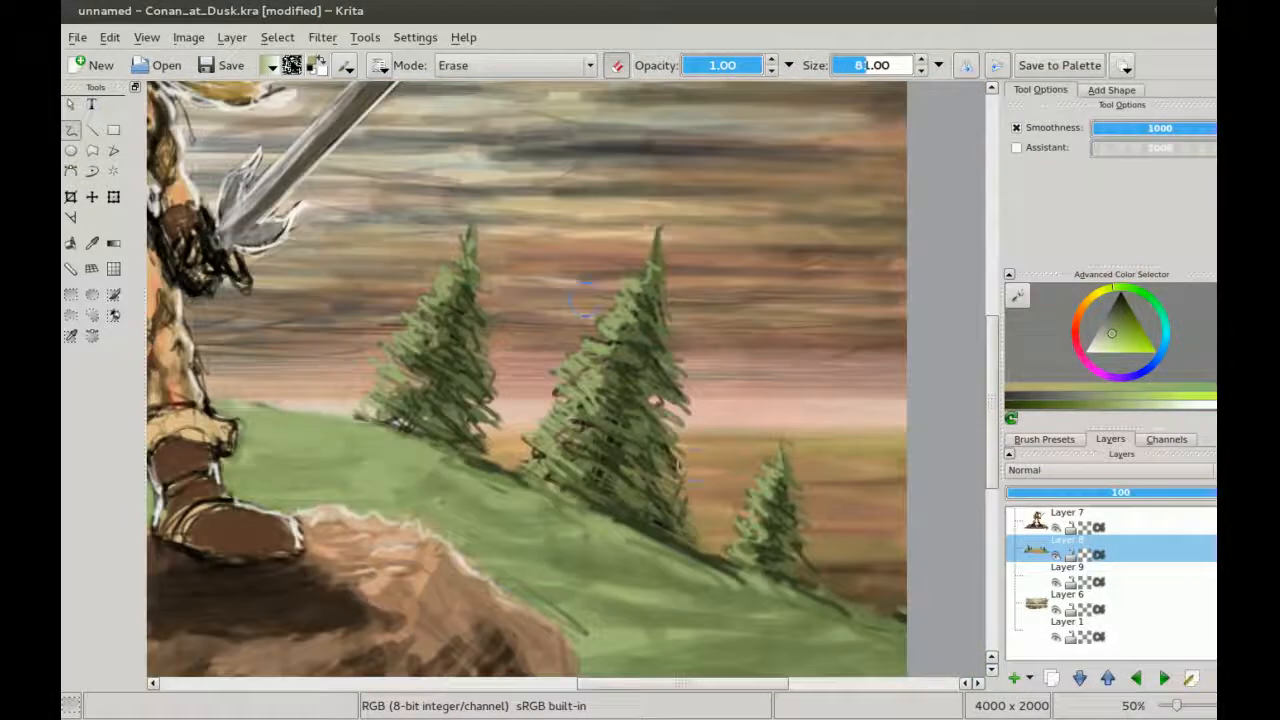
# Step: On Layer 7, erase the stray sketch marks around the barbarian's body and hair at size 71
pyautogui.press('pageup')
pyautogui.moveTo(552, 605)
pyautogui.mouseDown()
pyautogui.moveTo(578, 628)
pyautogui.moveTo(852, 588)
pyautogui.mouseUp()
pyautogui.press('[')
pyautogui.moveTo(350, 376)
pyautogui.mouseDown()
pyautogui.moveTo(336, 408)
pyautogui.moveTo(356, 370)
pyautogui.mouseUp()
pyautogui.moveTo(517, 282); pyautogui.dragTo(515, 330)
pyautogui.moveTo(492, 422); pyautogui.dragTo(508, 446)
pyautogui.moveTo(340, 466); pyautogui.dragTo(434, 466)
pyautogui.moveTo(363, 269); pyautogui.dragTo(363, 355)
pyautogui.moveTo(378, 177); pyautogui.dragTo(354, 317)
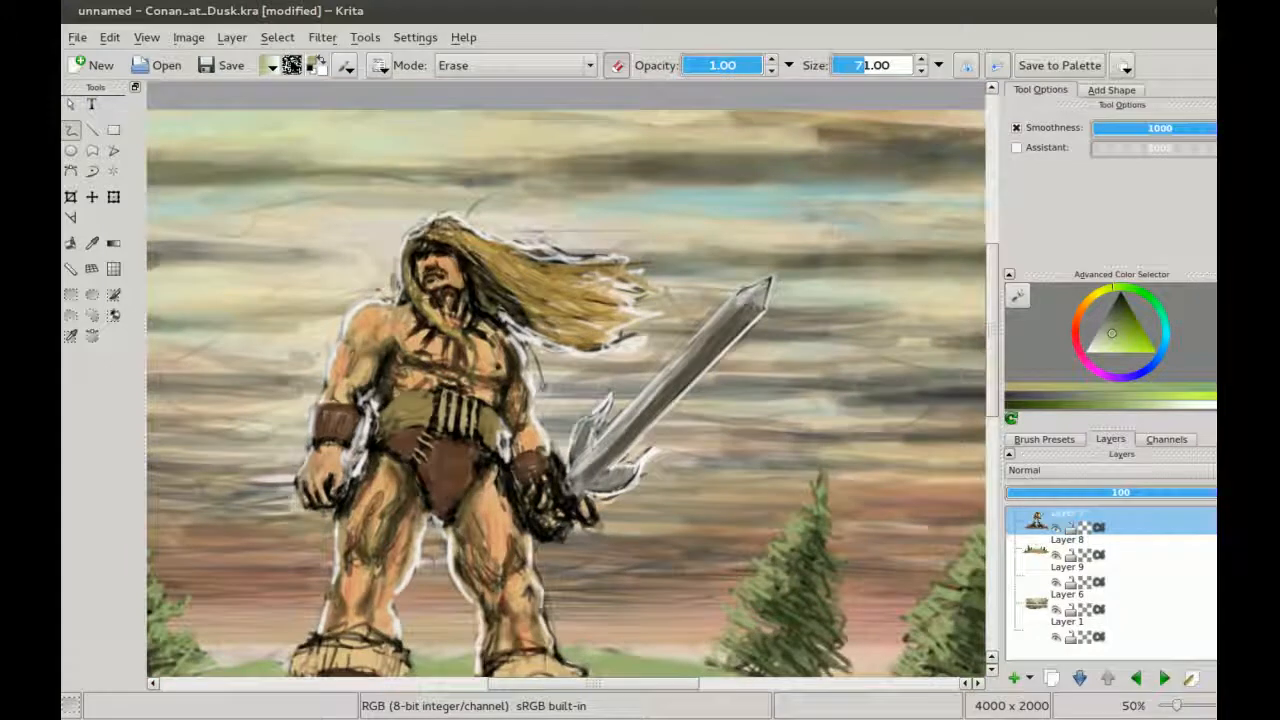
pyautogui.press('+')
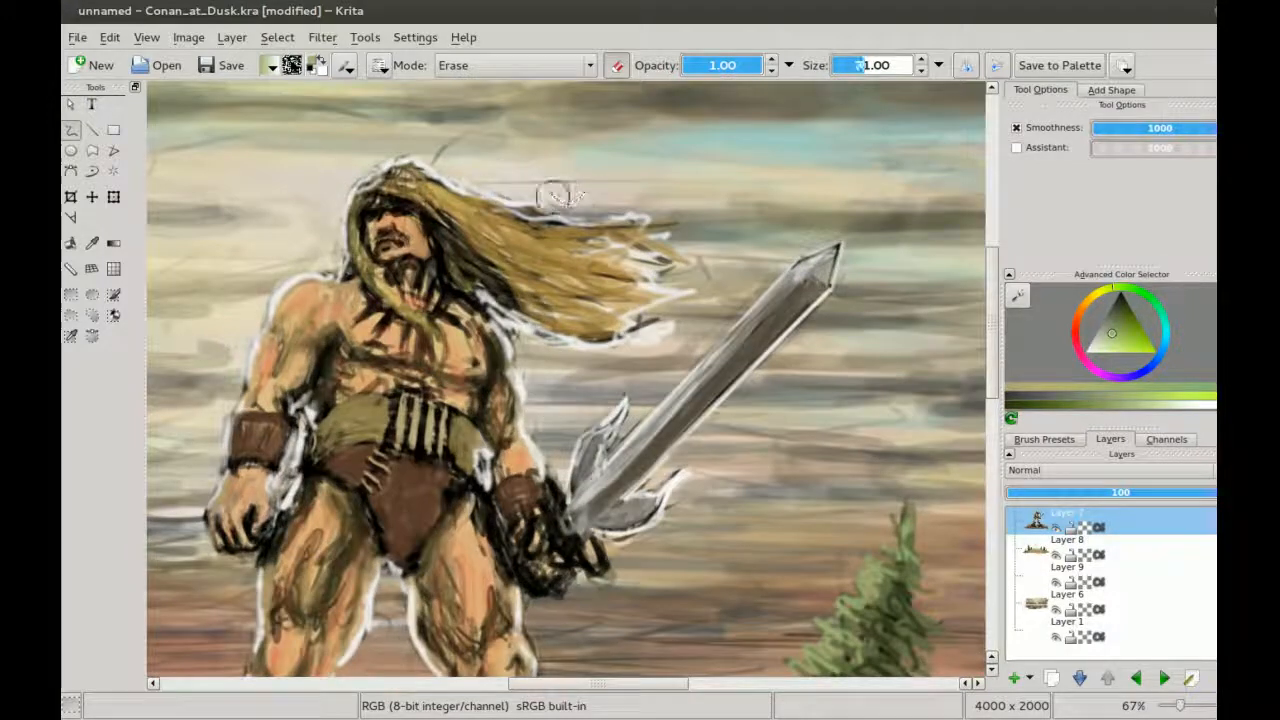
pyautogui.press('-')
pyautogui.press('-')
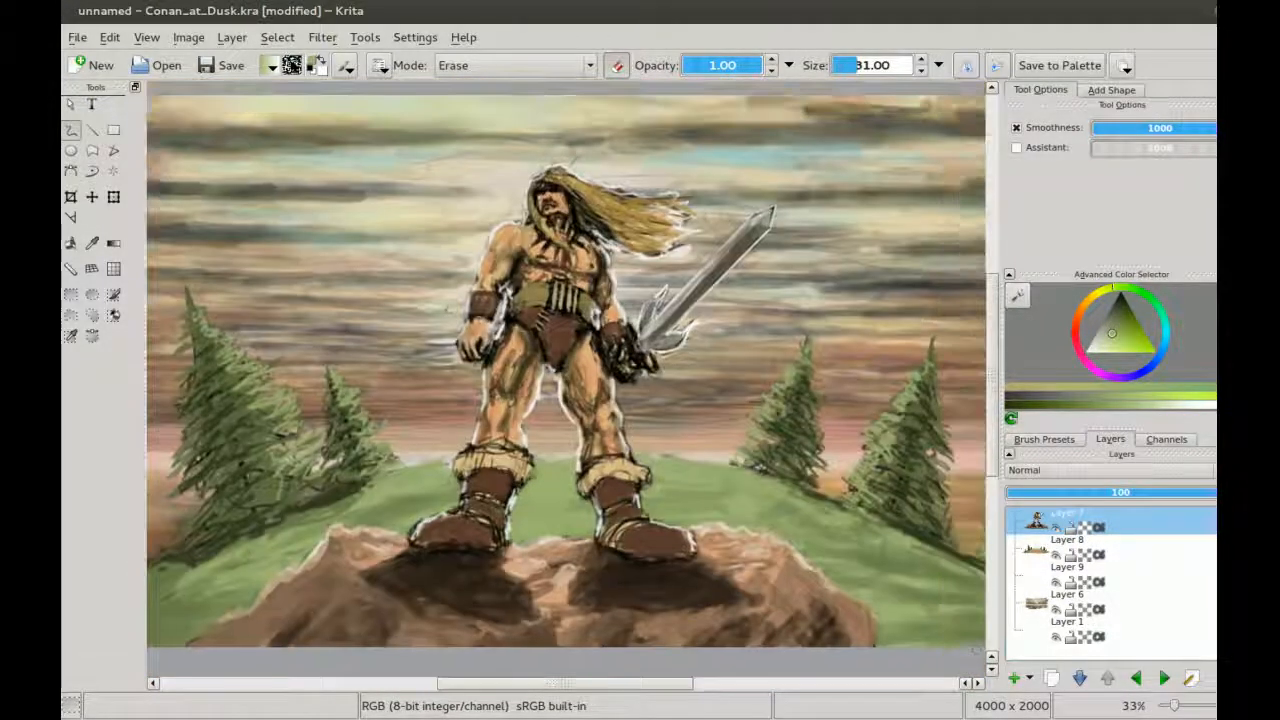
# Step: On Layer 6, paint over the sketch lines in the sky around the head with sampled sky colors at size 31
pyautogui.click(1056, 609)
pyautogui.click(1056, 609)
pyautogui.click(1075, 598)
pyautogui.scroll(2, 496, 227)
pyautogui.press('e')
pyautogui.keyDown('ctrl'); pyautogui.click(443, 257); pyautogui.keyUp('ctrl')
pyautogui.keyDown('ctrl'); pyautogui.click(390, 285); pyautogui.keyUp('ctrl')
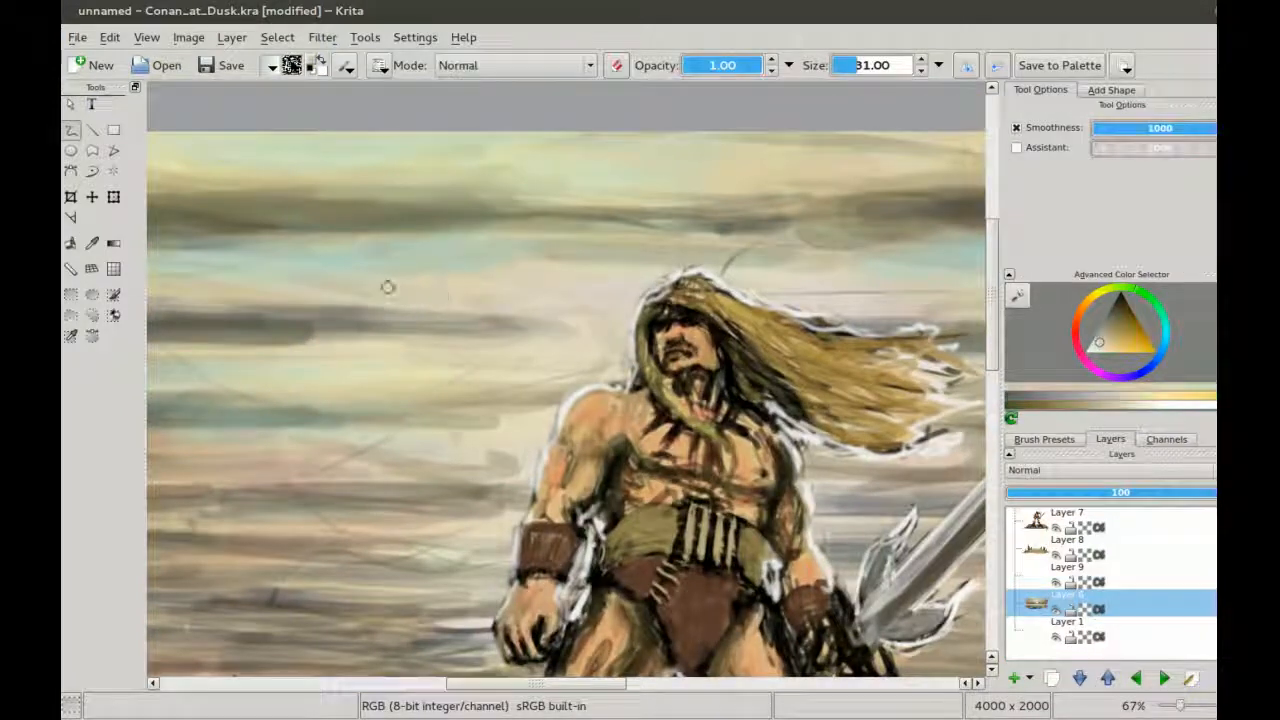
pyautogui.moveTo(388, 287); pyautogui.dragTo(184, 308)
pyautogui.keyDown('ctrl'); pyautogui.click(560, 276); pyautogui.keyUp('ctrl')
pyautogui.moveTo(603, 291); pyautogui.dragTo(700, 306)
# Step: Cover the diagonal sketch line in the sky beside the barbarian's left-hand shoulder with sampled cloud tones
pyautogui.moveTo(229, 383); pyautogui.dragTo(709, 308)
pyautogui.keyDown('ctrl'); pyautogui.click(440, 290); pyautogui.keyUp('ctrl')
pyautogui.moveTo(440, 290); pyautogui.dragTo(270, 296)
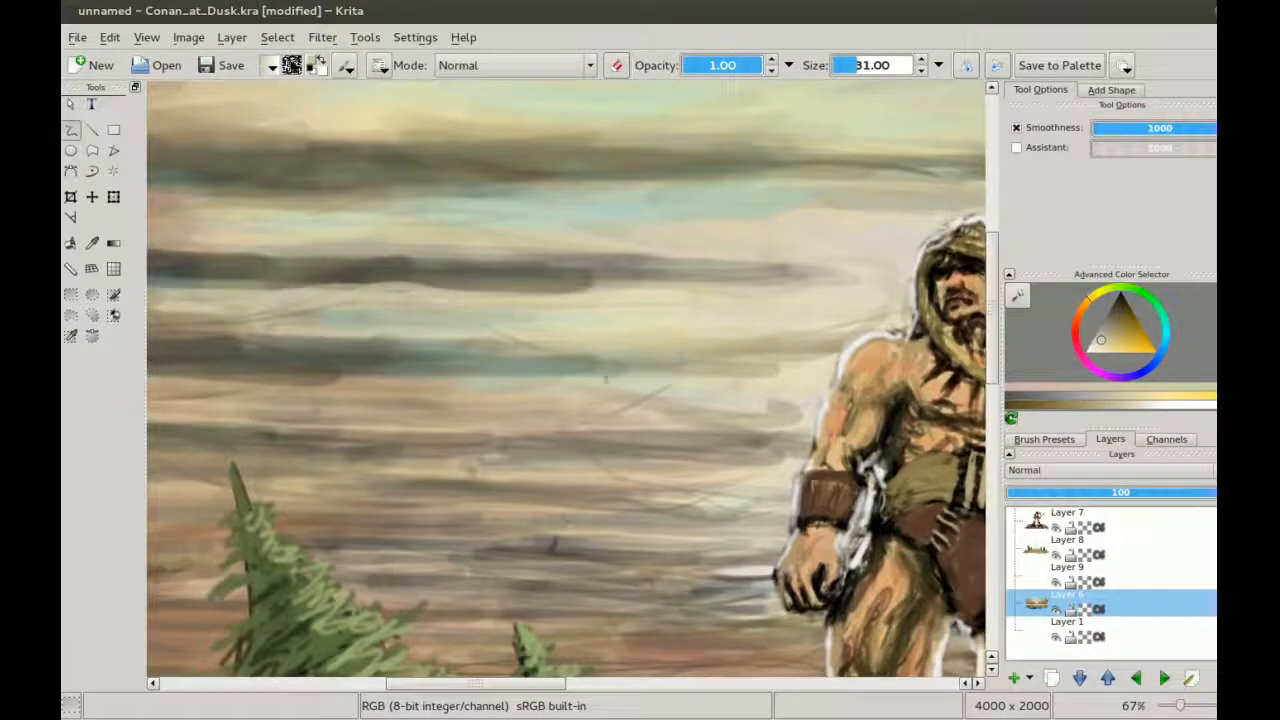
pyautogui.keyDown('ctrl'); pyautogui.click(606, 379); pyautogui.keyUp('ctrl')
pyautogui.moveTo(616, 410); pyautogui.dragTo(680, 390)
pyautogui.moveTo(619, 531)
pyautogui.mouseDown()
pyautogui.moveTo(671, 454)
pyautogui.moveTo(625, 510)
pyautogui.mouseUp()
# Step: Cover the sketch marks in the sky between the flowing hair and the sword blade with sampled sky colors
pyautogui.moveTo(337, 243); pyautogui.dragTo(646, 247)
pyautogui.keyDown('ctrl'); pyautogui.click(557, 289); pyautogui.keyUp('ctrl')
pyautogui.moveTo(880, 300); pyautogui.dragTo(330, 270)
pyautogui.moveTo(900, 270); pyautogui.dragTo(453, 247)
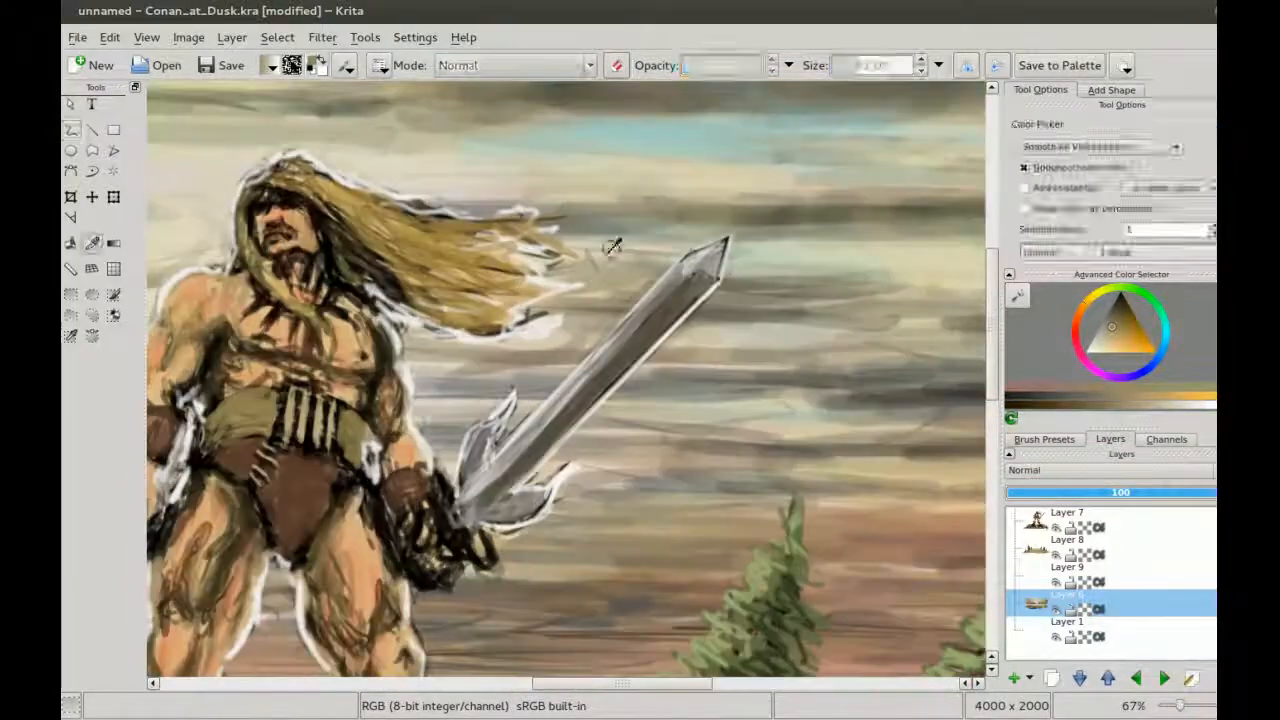
pyautogui.keyDown('ctrl'); pyautogui.click(609, 253); pyautogui.keyUp('ctrl')
pyautogui.moveTo(410, 368); pyautogui.dragTo(462, 368)
pyautogui.moveTo(726, 330)
pyautogui.mouseDown()
pyautogui.moveTo(617, 247)
pyautogui.moveTo(478, 252)
pyautogui.mouseUp()
# Step: Paint over the stray lines in the sky beyond the sword with colors sampled from the nearby clouds
pyautogui.keyDown('ctrl'); pyautogui.click(777, 200); pyautogui.keyUp('ctrl')
pyautogui.moveTo(777, 200); pyautogui.dragTo(686, 260)
pyautogui.moveTo(903, 114); pyautogui.dragTo(694, 294)
pyautogui.keyDown('ctrl'); pyautogui.click(694, 294); pyautogui.keyUp('ctrl')
pyautogui.keyDown('ctrl'); pyautogui.click(552, 338); pyautogui.keyUp('ctrl')
pyautogui.moveTo(421, 593); pyautogui.dragTo(552, 230)
# Step: Cover the thin sketch lines in the sky above the left-hand trees with sampled cream and brown tones
pyautogui.scroll(-2, 560, 380)
pyautogui.moveTo(260, 330); pyautogui.dragTo(650, 390)
pyautogui.scroll(1, 530, 395)
pyautogui.keyDown('ctrl'); pyautogui.click(405, 292); pyautogui.keyUp('ctrl')
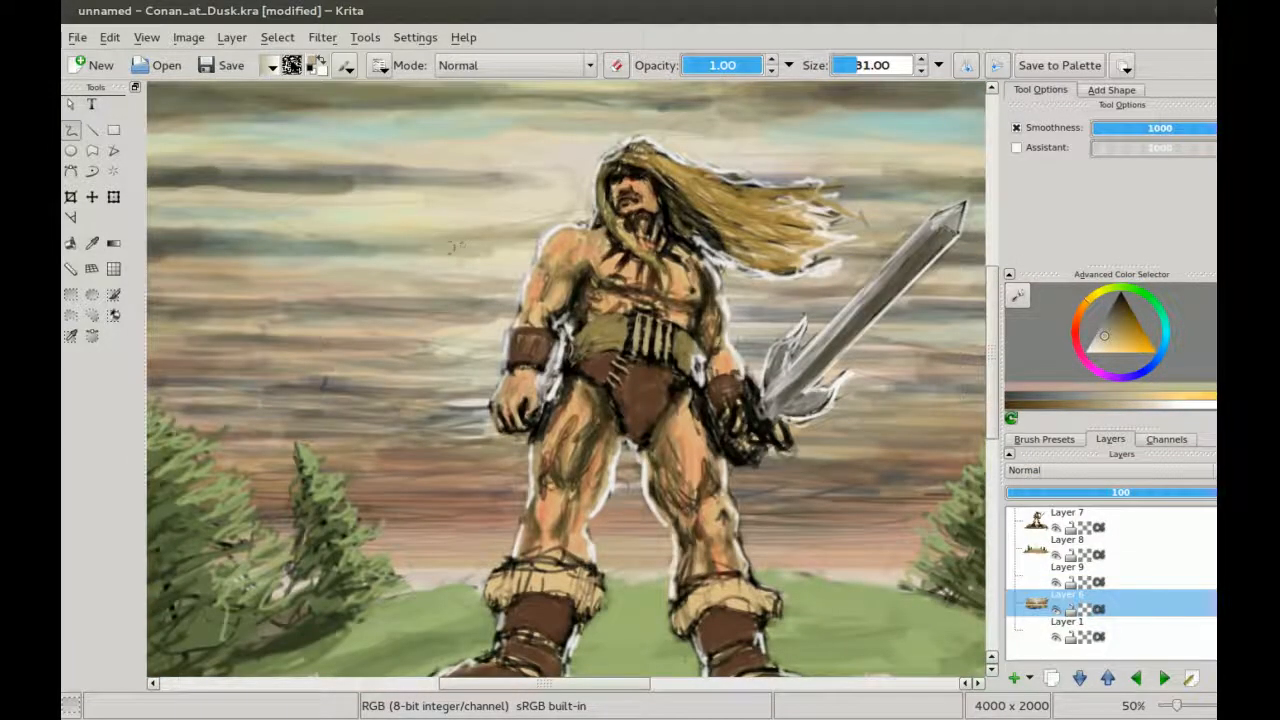
pyautogui.moveTo(287, 247); pyautogui.dragTo(375, 247)
pyautogui.moveTo(408, 240); pyautogui.dragTo(528, 186)
pyautogui.keyDown('ctrl'); pyautogui.click(440, 335); pyautogui.keyUp('ctrl')
pyautogui.moveTo(399, 335); pyautogui.dragTo(441, 335)
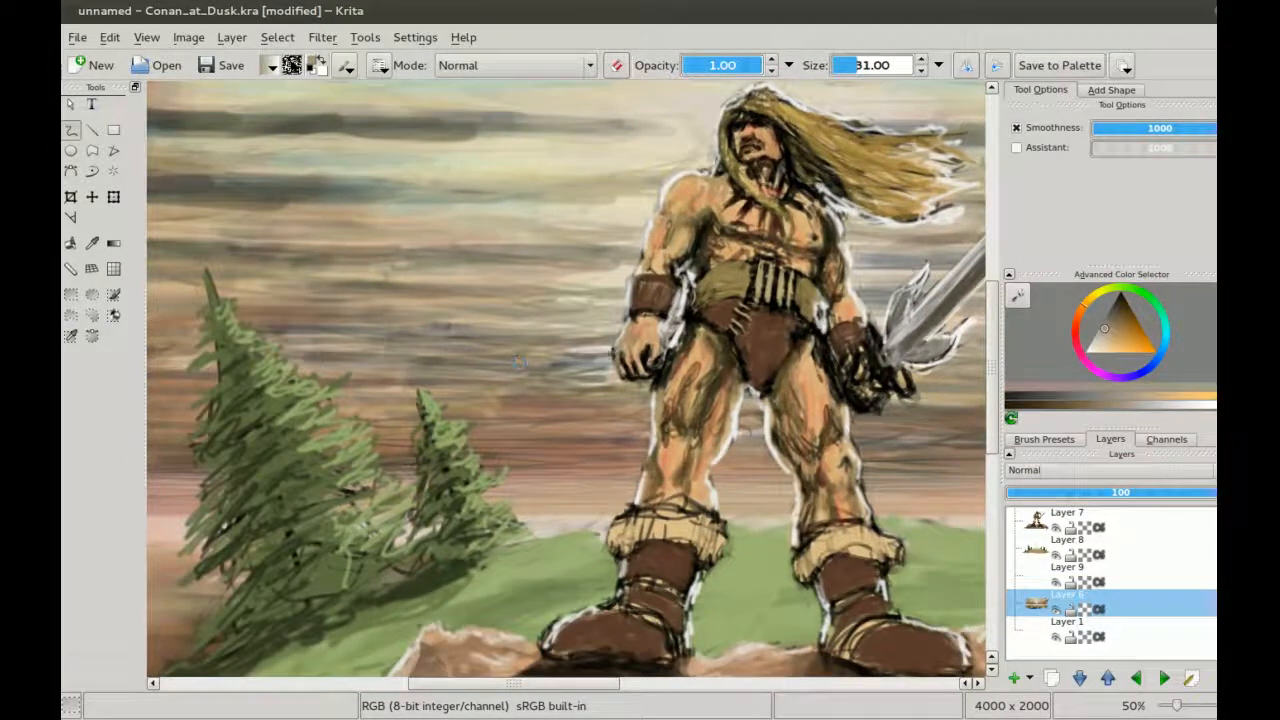
# Step: Paint over the dark mark in the clouds between the left-hand trees and the empty hand with a sampled brown
pyautogui.keyDown('ctrl'); pyautogui.click(519, 363); pyautogui.keyUp('ctrl')
pyautogui.moveTo(519, 363); pyautogui.dragTo(382, 383)
pyautogui.hotkey('ctrl', '-')
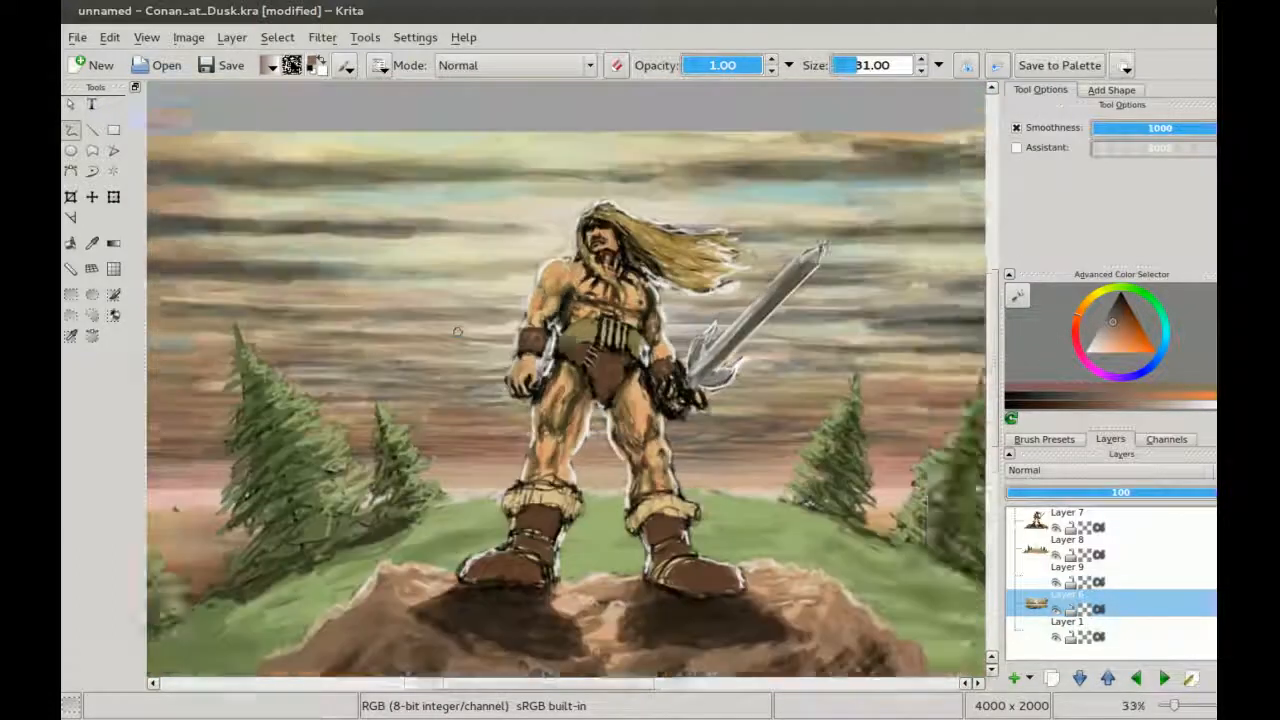
pyautogui.hotkey('ctrl', '-')
pyautogui.moveTo(440, 326); pyautogui.dragTo(402, 274)
# Step: On Layer 7, shade the barbarian's torso, arm and legs with black at 0.17 opacity and size 81
pyautogui.press('pageup')
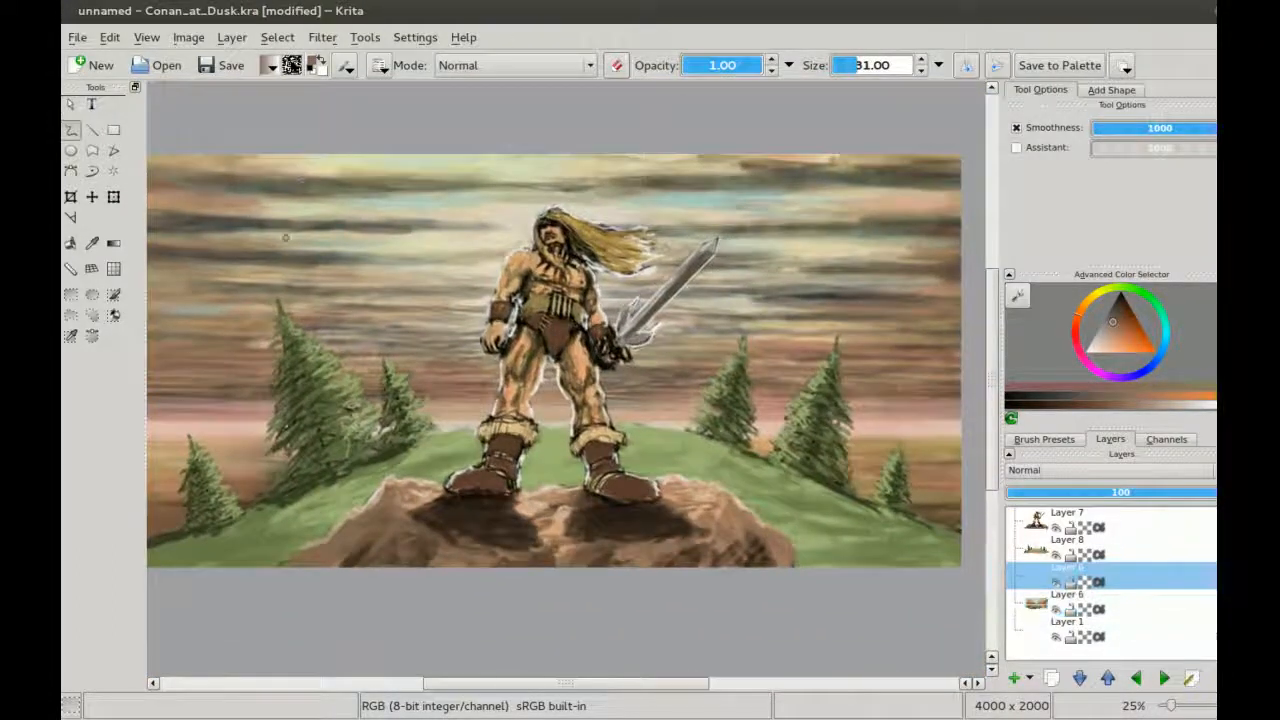
pyautogui.hotkey('ctrl', '+')
pyautogui.hotkey('ctrl', '+')
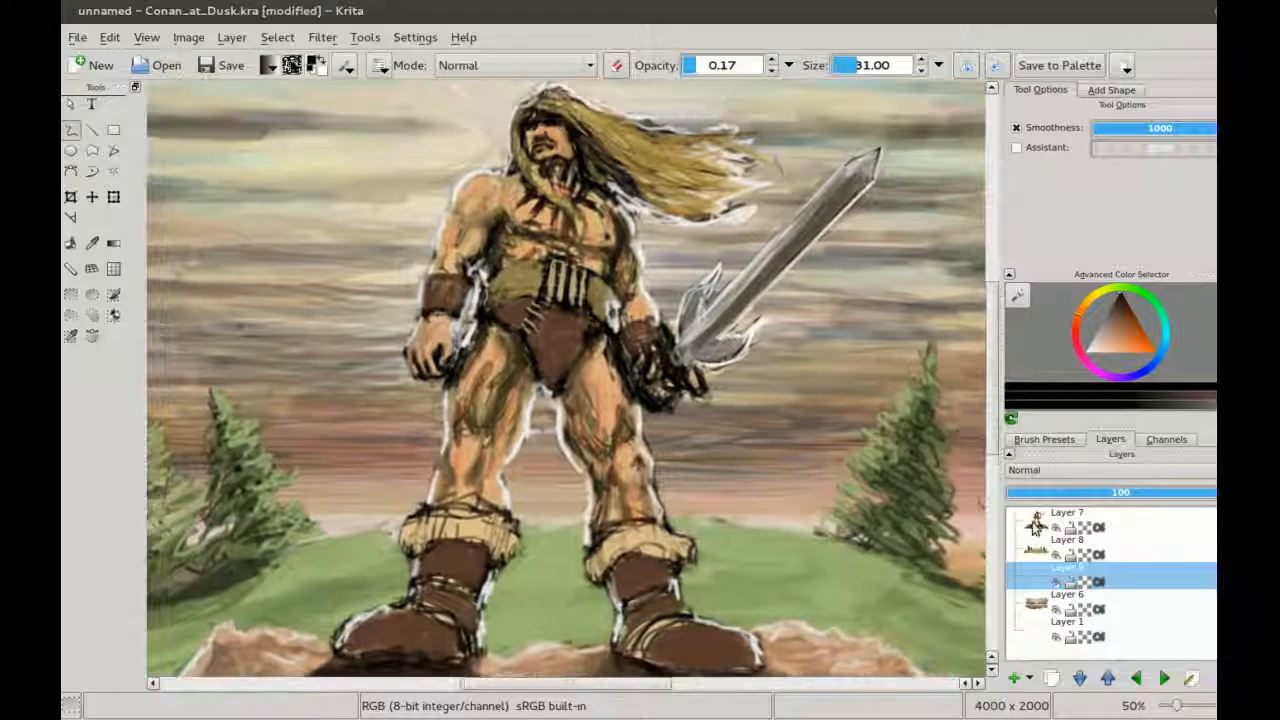
pyautogui.click(1066, 518)
pyautogui.press(']')
pyautogui.moveTo(530, 205)
pyautogui.mouseDown()
pyautogui.moveTo(592, 250)
pyautogui.moveTo(540, 255)
pyautogui.moveTo(580, 262)
pyautogui.moveTo(468, 393)
pyautogui.moveTo(470, 500)
pyautogui.moveTo(560, 285)
pyautogui.moveTo(610, 540)
pyautogui.moveTo(615, 518)
pyautogui.mouseUp()
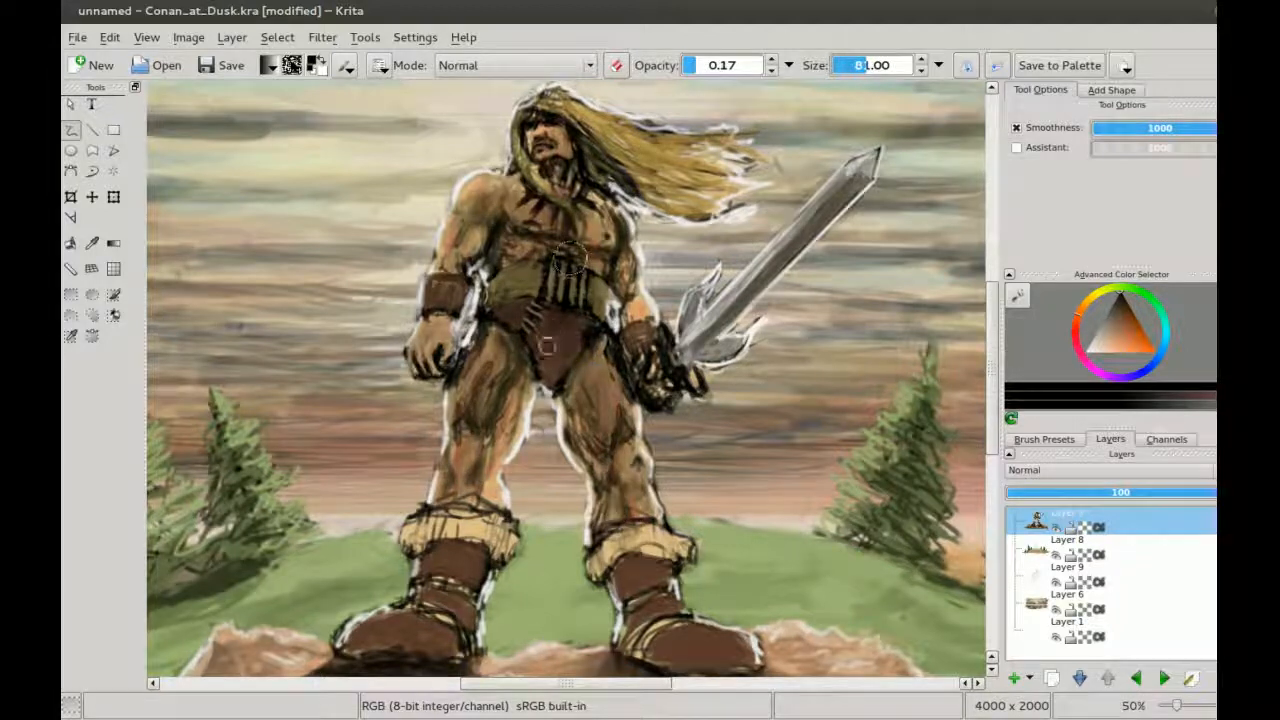
# Step: Darken the loincloth, wristbands and boot fur trims with the same translucent black
pyautogui.press('-')
pyautogui.moveTo(519, 427)
pyautogui.mouseDown()
pyautogui.moveTo(518, 415)
pyautogui.moveTo(662, 418)
pyautogui.moveTo(640, 375)
pyautogui.moveTo(645, 352)
pyautogui.moveTo(570, 515)
pyautogui.mouseUp()
pyautogui.press('+')
pyautogui.moveTo(530, 228)
pyautogui.mouseDown()
pyautogui.moveTo(528, 278)
pyautogui.moveTo(482, 326)
pyautogui.mouseUp()
pyautogui.press('-')
pyautogui.press('+')
# Step: Repaint the empty hand and its wristband with sampled skin and brown tones at 1.00 opacity using a smaller brush
pyautogui.scroll(2, 409, 325)
pyautogui.keyDown('ctrl'); pyautogui.click(409, 325); pyautogui.keyUp('ctrl')
pyautogui.moveTo(694, 65); pyautogui.dragTo(766, 65)
pyautogui.keyDown('ctrl'); pyautogui.click(428, 334); pyautogui.keyUp('ctrl')
pyautogui.press('[')
pyautogui.keyDown('ctrl'); pyautogui.click(432, 356); pyautogui.keyUp('ctrl')
pyautogui.keyDown('ctrl'); pyautogui.click(446, 308); pyautogui.keyUp('ctrl')
pyautogui.moveTo(430, 353); pyautogui.dragTo(447, 288)
pyautogui.keyDown('ctrl'); pyautogui.click(442, 298); pyautogui.keyUp('ctrl')
# Step: Repaint the sword arm's wristband and fingers with sampled brown and skin tones
pyautogui.moveTo(841, 368)
pyautogui.mouseDown()
pyautogui.moveTo(670, 310)
pyautogui.moveTo(691, 325)
pyautogui.moveTo(656, 349)
pyautogui.moveTo(734, 468)
pyautogui.moveTo(686, 467)
pyautogui.mouseUp()
pyautogui.keyDown('ctrl'); pyautogui.click(668, 276); pyautogui.keyUp('ctrl')
pyautogui.keyDown('ctrl'); pyautogui.click(698, 420); pyautogui.keyUp('ctrl')
pyautogui.keyDown('ctrl'); pyautogui.click(694, 400); pyautogui.keyUp('ctrl')
pyautogui.keyDown('ctrl'); pyautogui.click(706, 436); pyautogui.keyUp('ctrl')
pyautogui.keyDown('ctrl'); pyautogui.click(693, 393); pyautogui.keyUp('ctrl')
pyautogui.moveTo(668, 382)
pyautogui.mouseDown()
pyautogui.moveTo(692, 364)
pyautogui.moveTo(652, 405)
pyautogui.moveTo(622, 349)
pyautogui.moveTo(630, 420)
pyautogui.mouseUp()
# Step: Try to erase the dark scribble between the thigh and the sword hand at size 21
pyautogui.press('e')
pyautogui.keyDown('ctrl'); pyautogui.click(609, 447); pyautogui.keyUp('ctrl')
pyautogui.moveTo(609, 447); pyautogui.dragTo(570, 365)
pyautogui.hotkey('ctrl', 'z')
pyautogui.moveTo(616, 318); pyautogui.dragTo(608, 345)
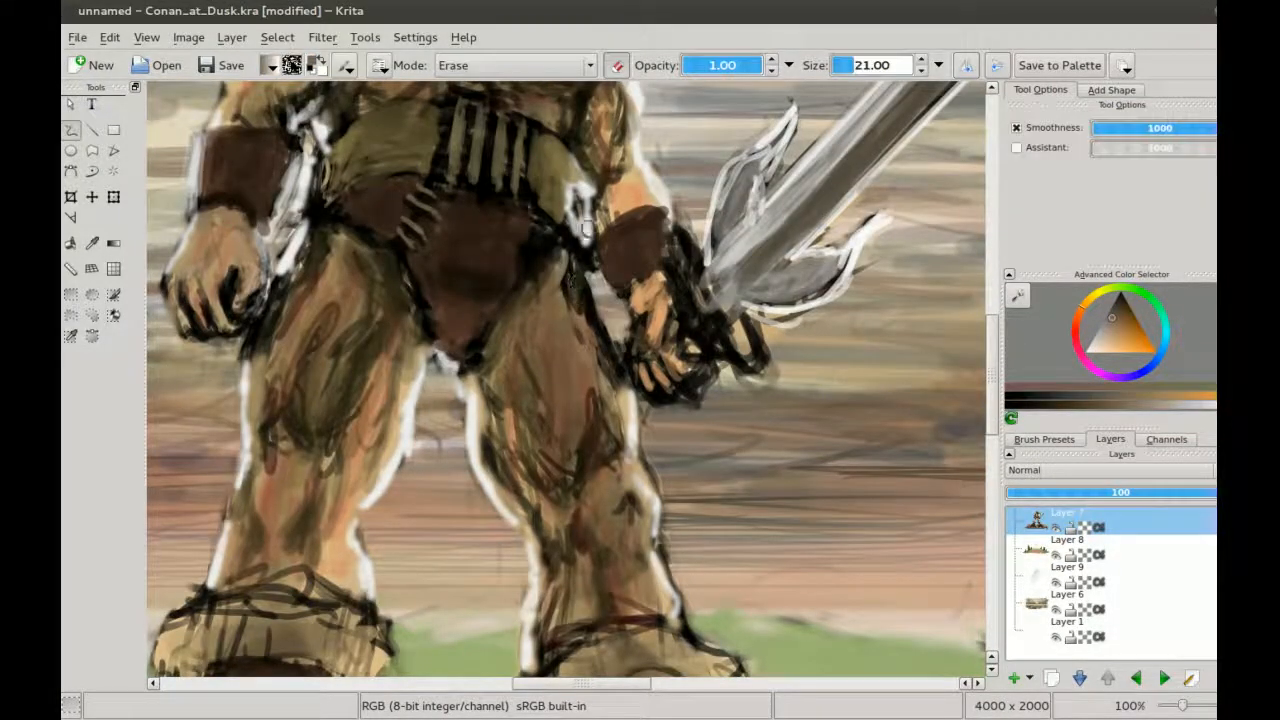
# Step: Paint the gap between the thigh and the sword hand with a sampled light greyish tone
pyautogui.press('e')
pyautogui.keyDown('ctrl'); pyautogui.click(586, 285); pyautogui.keyUp('ctrl')
pyautogui.moveTo(572, 275); pyautogui.dragTo(604, 345)
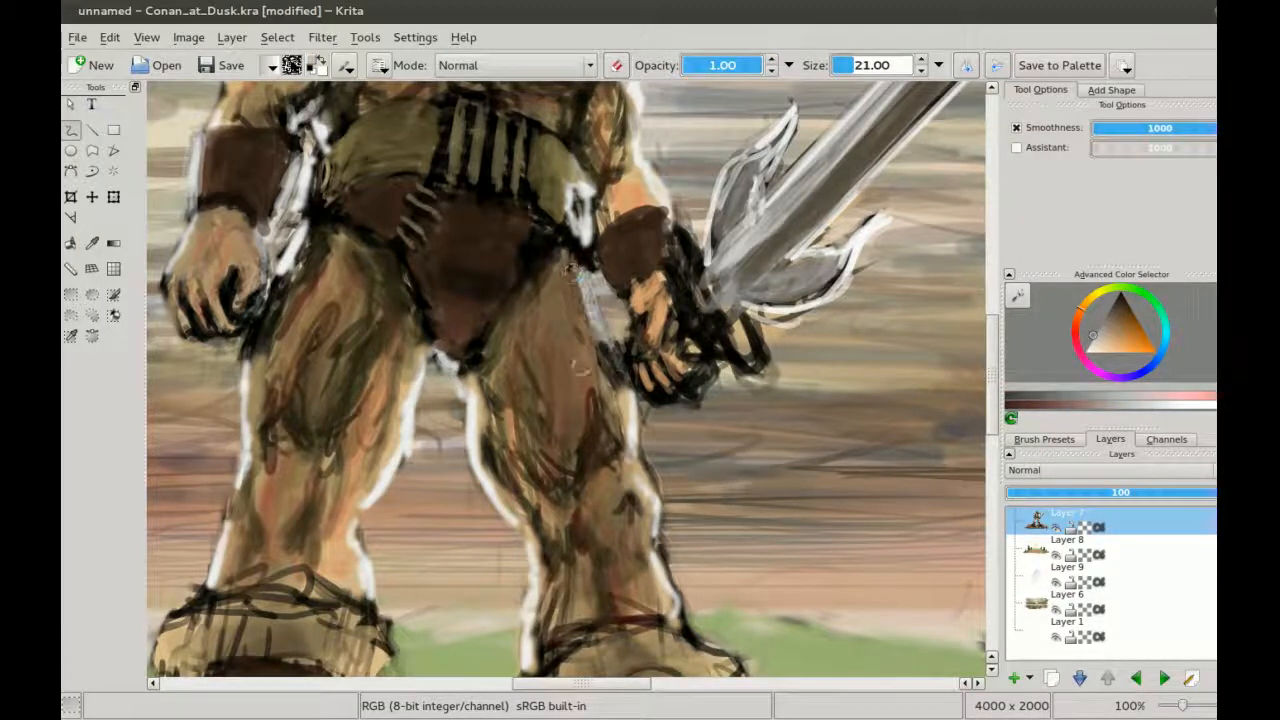
# Step: Darken the outer edge of the sword-side thigh with a sampled dark tone and touch up the gap beside the sword arm
pyautogui.keyDown('ctrl'); pyautogui.click(700, 380); pyautogui.keyUp('ctrl')
pyautogui.moveTo(606, 394)
pyautogui.mouseDown()
pyautogui.moveTo(626, 432)
pyautogui.moveTo(604, 430)
pyautogui.mouseUp()
pyautogui.press(']')
pyautogui.press(']')
pyautogui.press(']')
pyautogui.moveTo(597, 270)
pyautogui.mouseDown()
pyautogui.moveTo(549, 254)
pyautogui.moveTo(577, 258)
pyautogui.mouseUp()
pyautogui.press('[')
pyautogui.press('[')
pyautogui.press('[')
# Step: Touch up the dark outline around the sword hand with sampled tones and the eraser mode
pyautogui.keyDown('ctrl'); pyautogui.click(690, 398); pyautogui.keyUp('ctrl')
pyautogui.moveTo(696, 364)
pyautogui.mouseDown()
pyautogui.moveTo(664, 398)
pyautogui.moveTo(668, 388)
pyautogui.moveTo(646, 388)
pyautogui.mouseUp()
pyautogui.press('e')
pyautogui.press('e')
pyautogui.keyDown('ctrl'); pyautogui.click(660, 372); pyautogui.keyUp('ctrl')
pyautogui.scroll(-5, 660, 372)
pyautogui.press('e')
pyautogui.scroll(5, 504, 353)
pyautogui.press('e')
pyautogui.press('e')
pyautogui.moveTo(512, 335); pyautogui.dragTo(533, 213)
pyautogui.moveTo(508, 293); pyautogui.dragTo(508, 420)
pyautogui.press('e')
pyautogui.keyDown('ctrl'); pyautogui.click(546, 336); pyautogui.keyUp('ctrl')
pyautogui.scroll(-2, 500, 425)
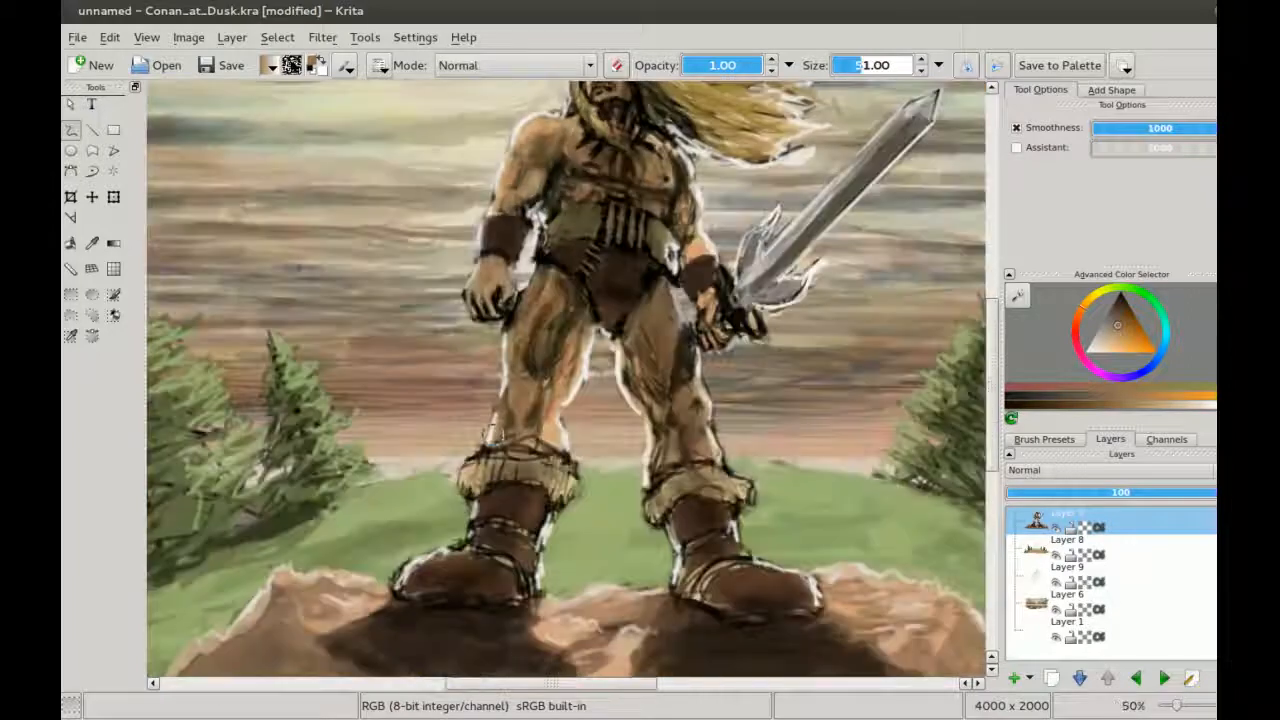
# Step: Blend the shading on the thigh at the empty-hand side with sampled skin and shadow tones
pyautogui.scroll(2, 509, 306)
pyautogui.press('[')
pyautogui.press('[')
pyautogui.press('[')
pyautogui.moveTo(540, 272)
pyautogui.mouseDown()
pyautogui.moveTo(534, 317)
pyautogui.moveTo(516, 325)
pyautogui.moveTo(502, 378)
pyautogui.mouseUp()
pyautogui.keyDown('ctrl'); pyautogui.click(524, 312); pyautogui.keyUp('ctrl')
pyautogui.keyDown('ctrl'); pyautogui.click(532, 323); pyautogui.keyUp('ctrl')
pyautogui.moveTo(528, 320)
pyautogui.mouseDown()
pyautogui.moveTo(505, 374)
pyautogui.moveTo(532, 380)
pyautogui.moveTo(508, 340)
pyautogui.mouseUp()
pyautogui.keyDown('ctrl'); pyautogui.click(522, 340); pyautogui.keyUp('ctrl')
pyautogui.keyDown('ctrl'); pyautogui.click(506, 372); pyautogui.keyUp('ctrl')
pyautogui.moveTo(568, 225); pyautogui.dragTo(530, 300)
# Step: Soften the inner edges of both legs with sampled tones at 0.52 opacity and brush size 51
pyautogui.moveTo(640, 430); pyautogui.dragTo(630, 505)
pyautogui.moveTo(664, 335); pyautogui.dragTo(660, 440)
pyautogui.moveTo(690, 310); pyautogui.dragTo(740, 435)
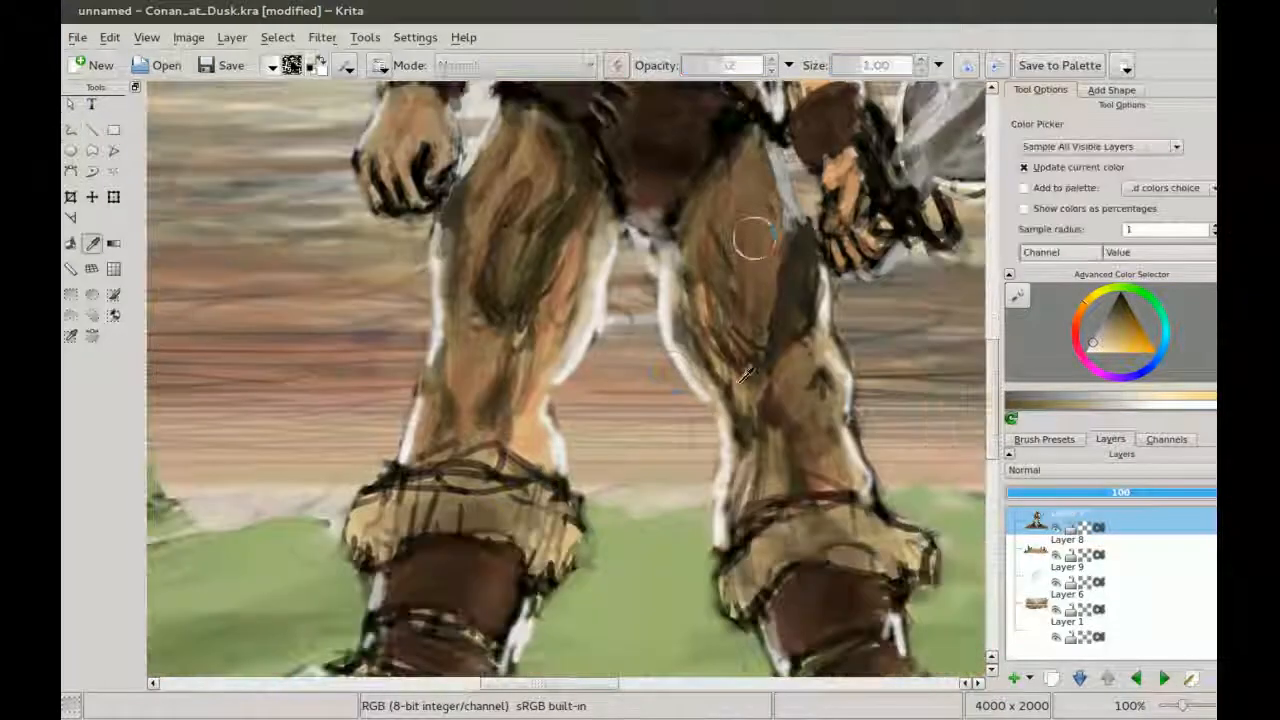
pyautogui.keyDown('ctrl'); pyautogui.click(690, 262); pyautogui.keyUp('ctrl')
pyautogui.moveTo(688, 270)
pyautogui.mouseDown()
pyautogui.moveTo(700, 380)
pyautogui.moveTo(720, 420)
pyautogui.mouseUp()
pyautogui.moveTo(580, 245); pyautogui.dragTo(560, 370)
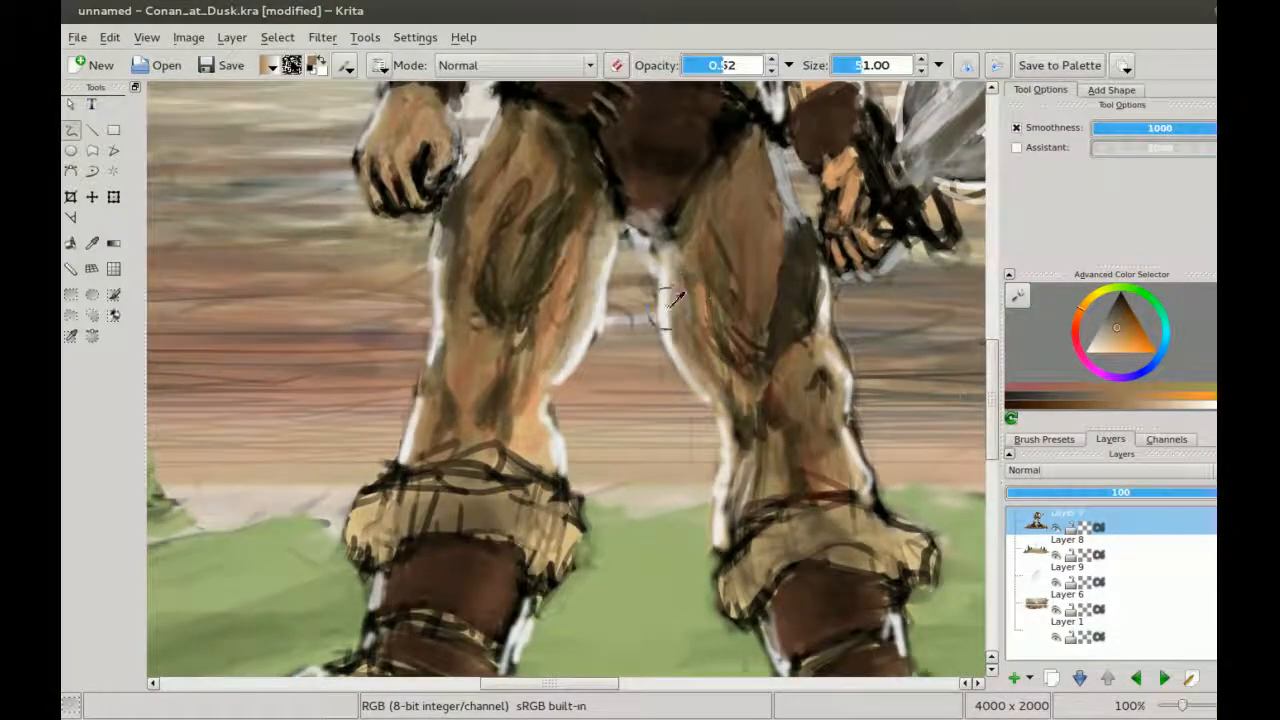
pyautogui.moveTo(775, 455); pyautogui.dragTo(770, 580)
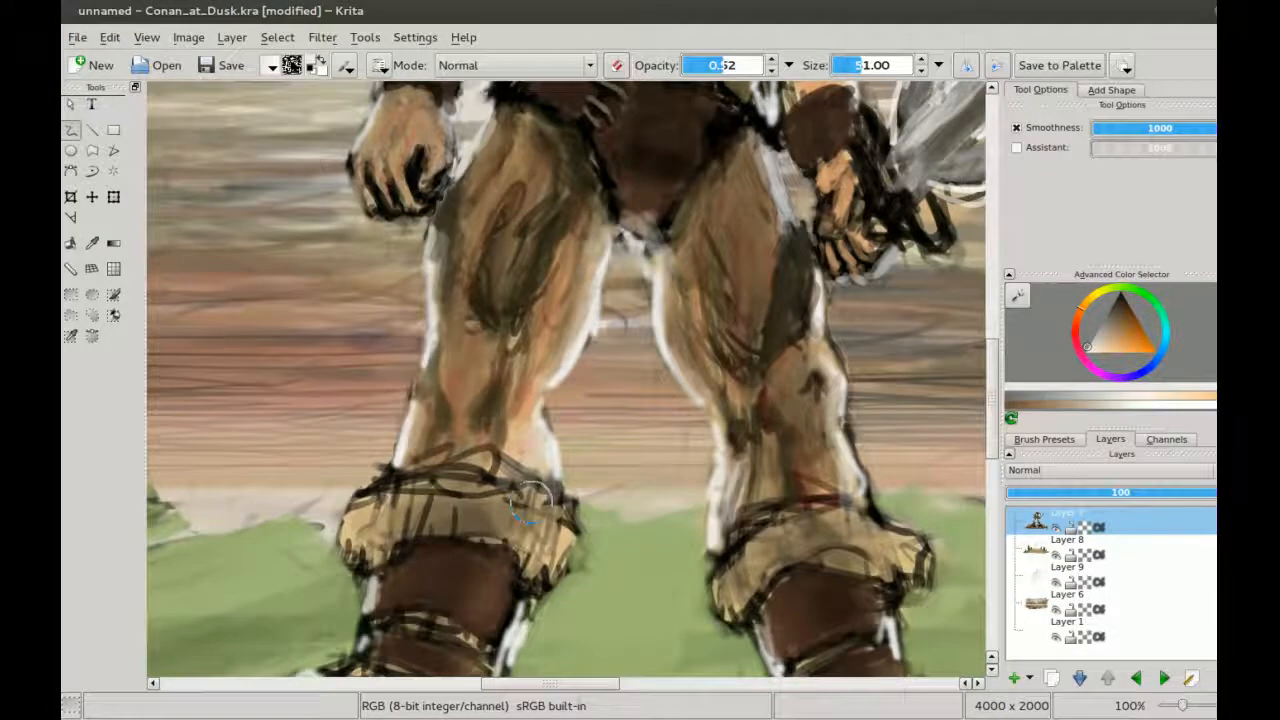
# Step: Paint pale ragged fur along the edges of the boot cuff on the empty-hand side
pyautogui.moveTo(570, 485); pyautogui.dragTo(540, 600)
pyautogui.moveTo(370, 490); pyautogui.dragTo(335, 565)
pyautogui.moveTo(355, 500)
pyautogui.mouseDown()
pyautogui.moveTo(348, 525)
pyautogui.moveTo(386, 530)
pyautogui.mouseUp()
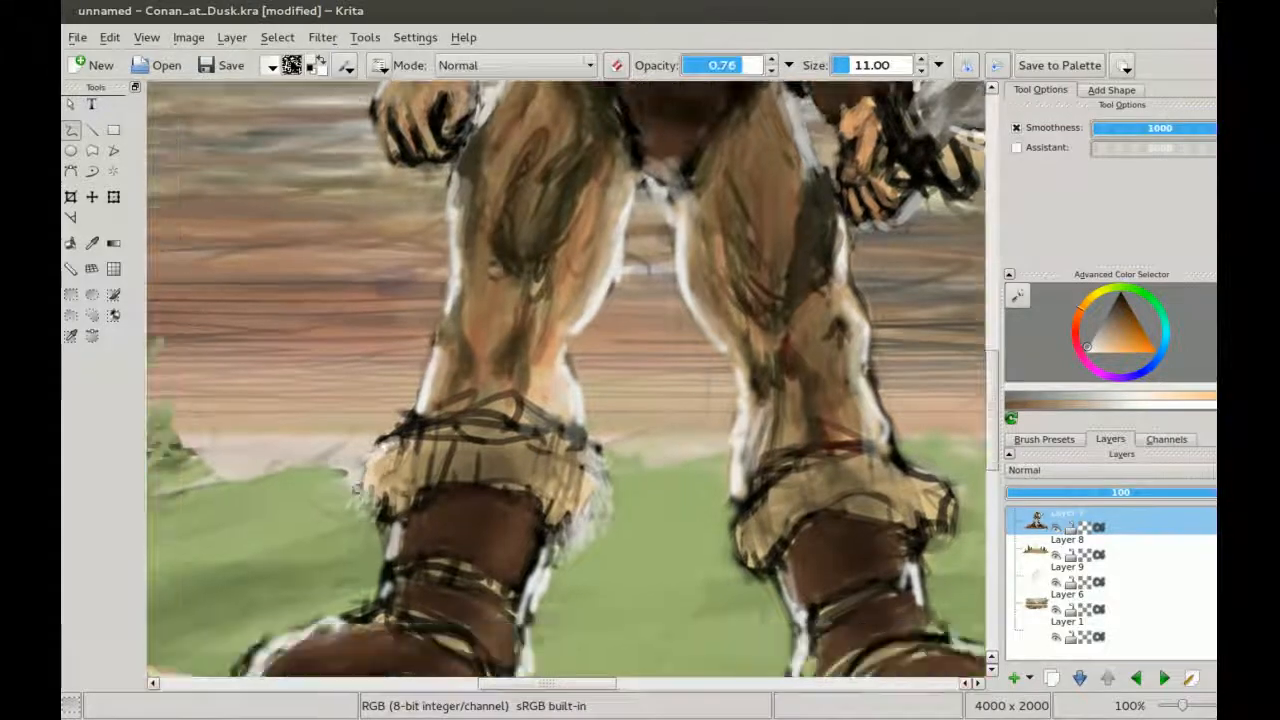
# Step: Cover the dark sketch lines on the empty-hand-side fur cuff with sampled tan tones
pyautogui.moveTo(380, 446)
pyautogui.mouseDown()
pyautogui.moveTo(410, 412)
pyautogui.moveTo(508, 420)
pyautogui.moveTo(560, 495)
pyautogui.mouseUp()
pyautogui.keyDown('ctrl'); pyautogui.click(440, 450); pyautogui.keyUp('ctrl')
pyautogui.press(']')
pyautogui.press(']')
pyautogui.keyDown('ctrl'); pyautogui.click(500, 450); pyautogui.keyUp('ctrl')
pyautogui.keyDown('ctrl'); pyautogui.click(402, 456); pyautogui.keyUp('ctrl')
pyautogui.moveTo(556, 450)
pyautogui.mouseDown()
pyautogui.moveTo(560, 505)
pyautogui.moveTo(510, 490)
pyautogui.mouseUp()
pyautogui.moveTo(585, 450); pyautogui.dragTo(555, 430)
# Step: Repaint the sword-side boot's fur cuff with sampled tan tones and add pale fur along its edges at size 21
pyautogui.keyDown('ctrl'); pyautogui.click(482, 334); pyautogui.keyUp('ctrl')
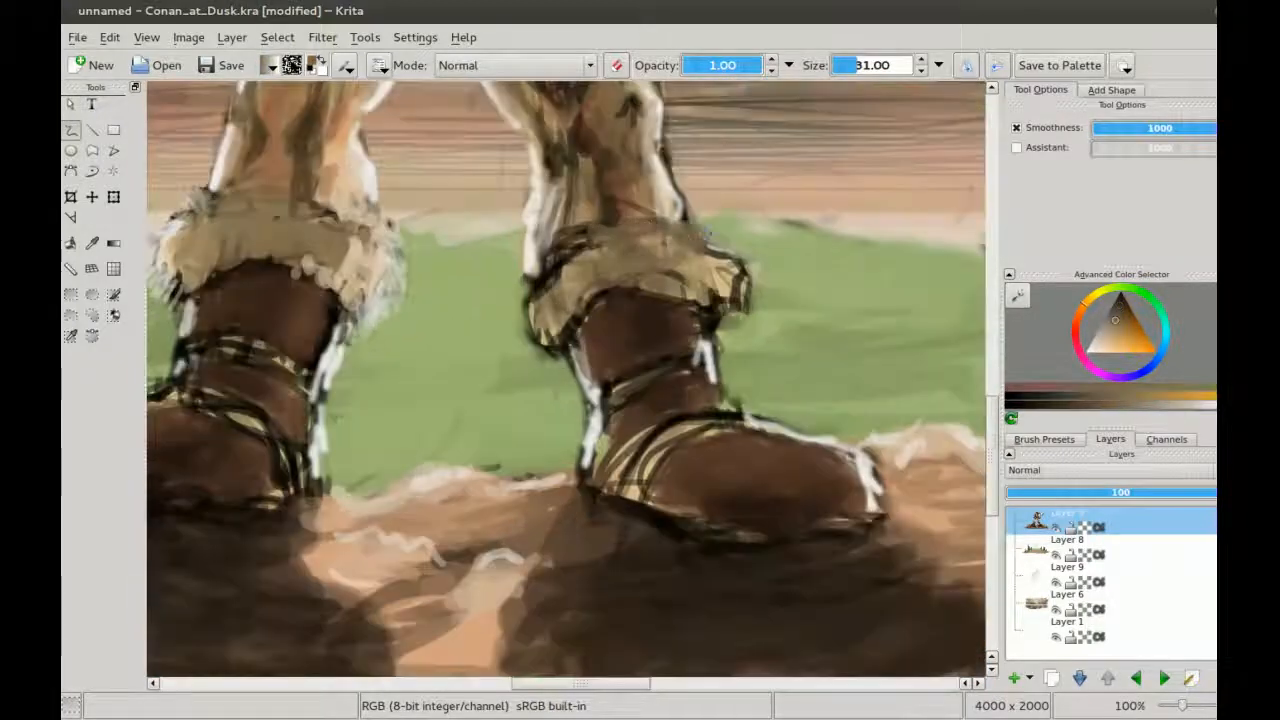
pyautogui.keyDown('ctrl'); pyautogui.click(545, 285); pyautogui.keyUp('ctrl')
pyautogui.moveTo(690, 250); pyautogui.dragTo(722, 305)
pyautogui.press('e')
pyautogui.moveTo(740, 255); pyautogui.dragTo(745, 292)
pyautogui.press('[')
pyautogui.keyDown('ctrl'); pyautogui.click(535, 262); pyautogui.keyUp('ctrl')
pyautogui.press('e')
pyautogui.moveTo(527, 280)
pyautogui.mouseDown()
pyautogui.moveTo(518, 308)
pyautogui.moveTo(548, 354)
pyautogui.mouseUp()
pyautogui.moveTo(692, 216)
pyautogui.mouseDown()
pyautogui.moveTo(744, 284)
pyautogui.moveTo(714, 340)
pyautogui.mouseUp()
# Step: Glaze the top and middle of the flowing hair with a pale tan tone at 0.46 opacity and brush size 31
pyautogui.hotkey('ctrl', '-')
pyautogui.hotkey('ctrl', '-')
pyautogui.hotkey('ctrl', '-')
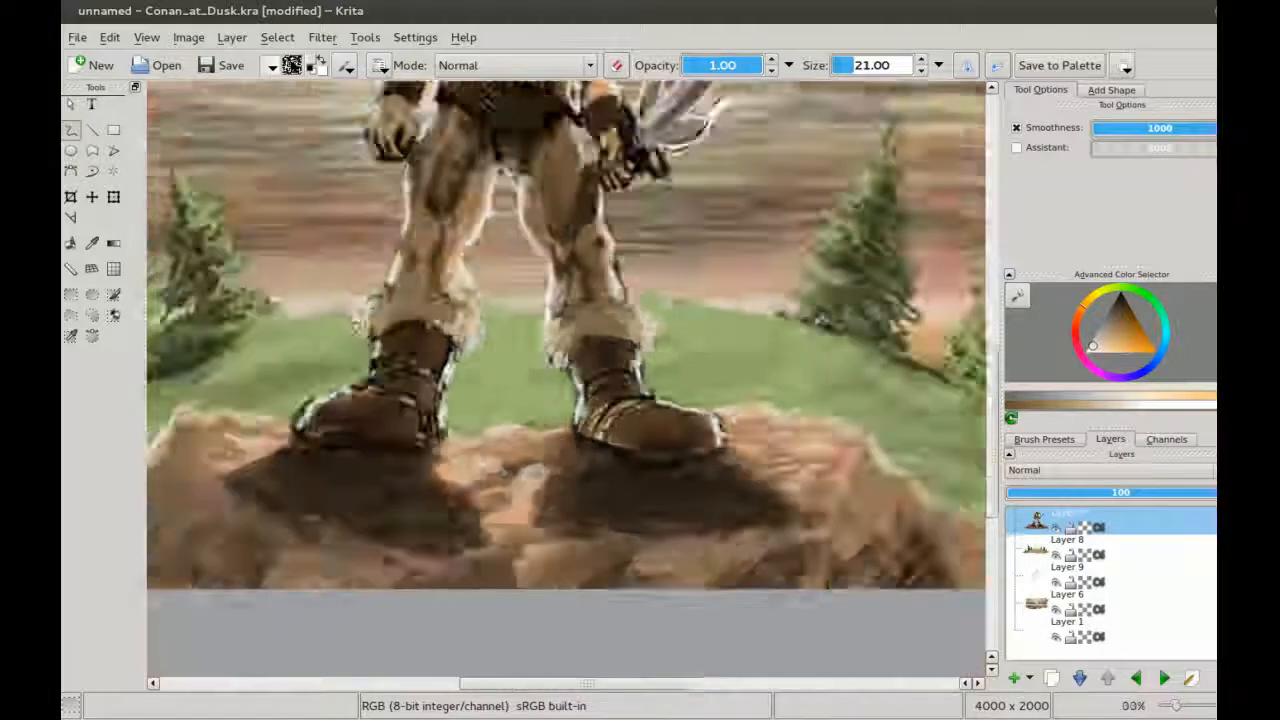
pyautogui.press(']')
pyautogui.press(']')
pyautogui.press(']')
pyautogui.press(']')
pyautogui.click(719, 65)
pyautogui.press('[')
pyautogui.moveTo(480, 190); pyautogui.dragTo(571, 340)
pyautogui.hotkey('ctrl', '+')
pyautogui.hotkey('ctrl', '+')
pyautogui.moveTo(420, 392); pyautogui.dragTo(420, 235)
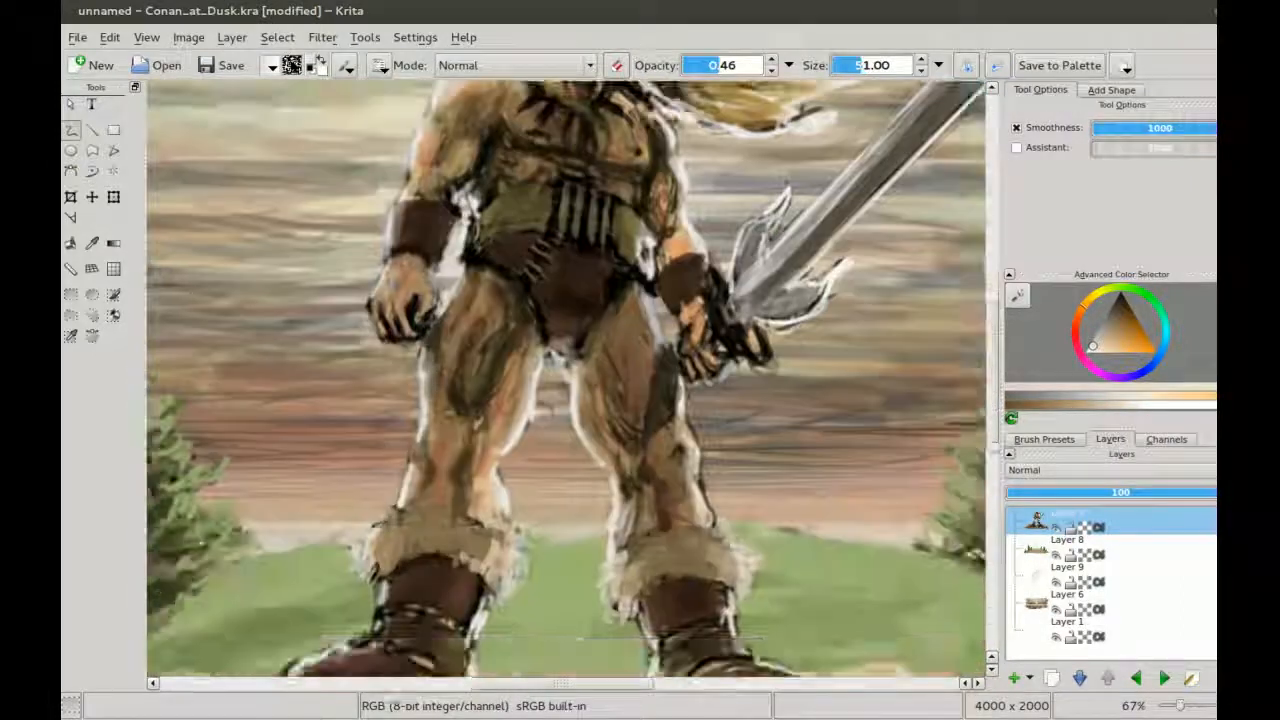
pyautogui.moveTo(650, 130); pyautogui.dragTo(499, 353)
pyautogui.press('[')
pyautogui.press('[')
pyautogui.moveTo(520, 212); pyautogui.dragTo(610, 228)
pyautogui.moveTo(590, 225)
pyautogui.mouseDown()
pyautogui.moveTo(650, 280)
pyautogui.moveTo(550, 300)
pyautogui.mouseUp()
pyautogui.moveTo(415, 160); pyautogui.dragTo(505, 200)
pyautogui.moveTo(550, 240); pyautogui.dragTo(605, 258)
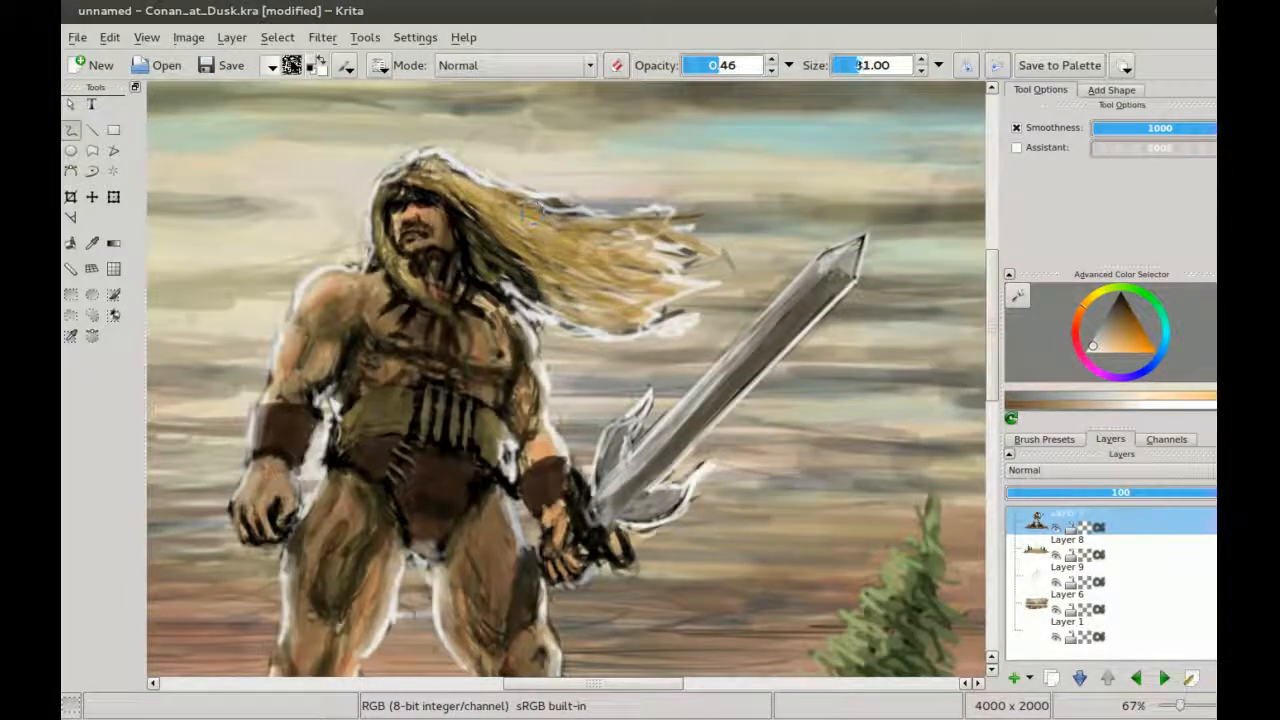
# Step: Brush pale strokes around the head and along the hair down to its windblown tips
pyautogui.moveTo(505, 200); pyautogui.dragTo(552, 223)
pyautogui.moveTo(415, 170); pyautogui.dragTo(450, 182)
pyautogui.moveTo(360, 180); pyautogui.dragTo(382, 265)
pyautogui.moveTo(460, 195); pyautogui.dragTo(540, 255)
pyautogui.moveTo(525, 228); pyautogui.dragTo(684, 306)
pyautogui.hotkey('ctrl', '-')
pyautogui.hotkey('ctrl', '-')
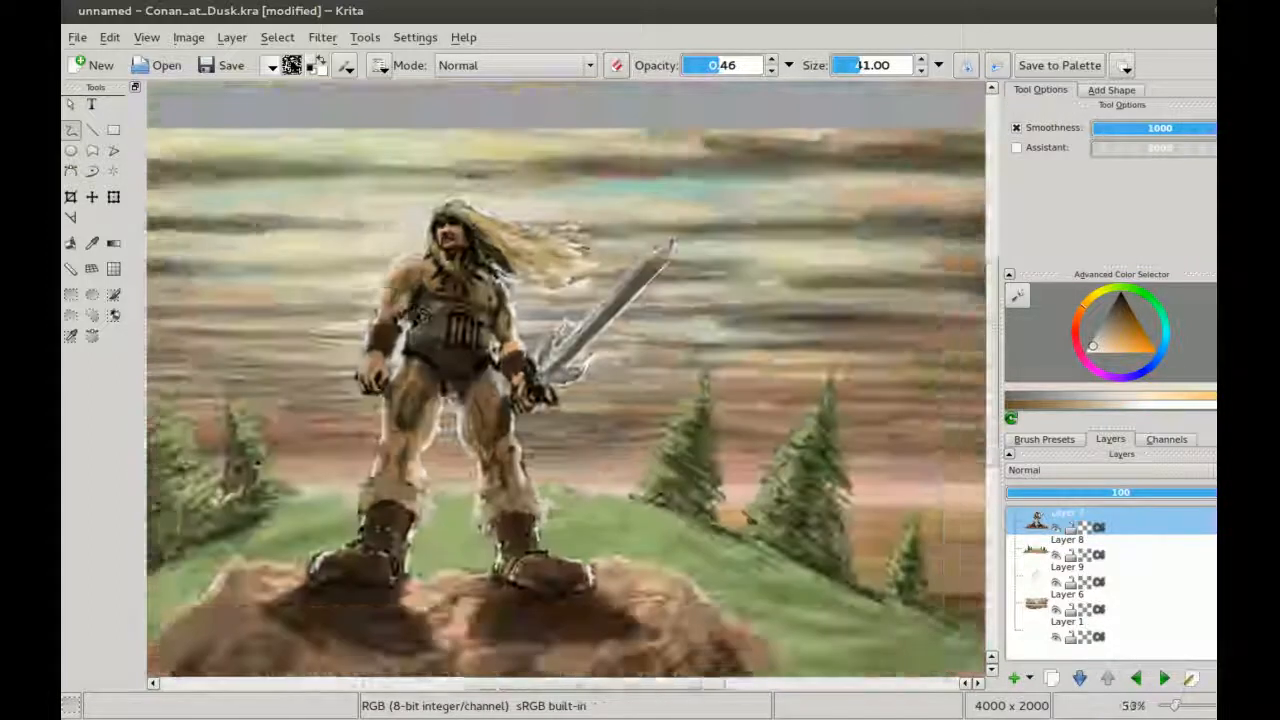
# Step: Draw a straight line along the sword blade with the Line tool, using a sampled dark tone and a smaller brush
pyautogui.hotkey('ctrl', '+')
pyautogui.press(']')
pyautogui.moveTo(704, 178)
pyautogui.mouseDown()
pyautogui.moveTo(604, 270)
pyautogui.moveTo(565, 370)
pyautogui.mouseUp()
pyautogui.hotkey('ctrl', '-')
pyautogui.hotkey('ctrl', '+')
pyautogui.hotkey('ctrl', '+')
pyautogui.keyDown('ctrl'); pyautogui.click(452, 359); pyautogui.keyUp('ctrl')
pyautogui.click(92, 130)
pyautogui.press('[')
pyautogui.press('[')
pyautogui.press('[')
pyautogui.press('[')
pyautogui.moveTo(720, 194); pyautogui.dragTo(508, 412)
# Step: Reinforce the blade with another straight line at 0.97 opacity and add freehand strokes around the hilt and sword arm
pyautogui.press('b')
pyautogui.press(']')
pyautogui.click(759, 65)
pyautogui.click(92, 130)
pyautogui.moveTo(720, 194)
pyautogui.mouseDown()
pyautogui.moveTo(529, 385)
pyautogui.moveTo(540, 432)
pyautogui.mouseUp()
pyautogui.press('b')
pyautogui.hotkey('ctrl', '+')
pyautogui.moveTo(505, 258); pyautogui.dragTo(454, 360)
pyautogui.moveTo(546, 394)
pyautogui.mouseDown()
pyautogui.moveTo(498, 410)
pyautogui.moveTo(528, 408)
pyautogui.mouseUp()
pyautogui.moveTo(444, 328)
pyautogui.mouseDown()
pyautogui.moveTo(446, 378)
pyautogui.moveTo(418, 440)
pyautogui.mouseUp()
# Step: Draw another straight line along the blade, undo it and redraw it from a closer view at brush size 11
pyautogui.click(93, 130)
pyautogui.hotkey('ctrl', '-')
pyautogui.moveTo(687, 192)
pyautogui.mouseDown()
pyautogui.moveTo(496, 383)
pyautogui.moveTo(512, 378)
pyautogui.mouseUp()
pyautogui.hotkey('ctrl', 'z')
pyautogui.hotkey('ctrl', '+')
pyautogui.moveTo(654, 220); pyautogui.dragTo(426, 374)
pyautogui.hotkey('ctrl', '-')
pyautogui.hotkey('ctrl', '-')
pyautogui.hotkey('ctrl', '-')
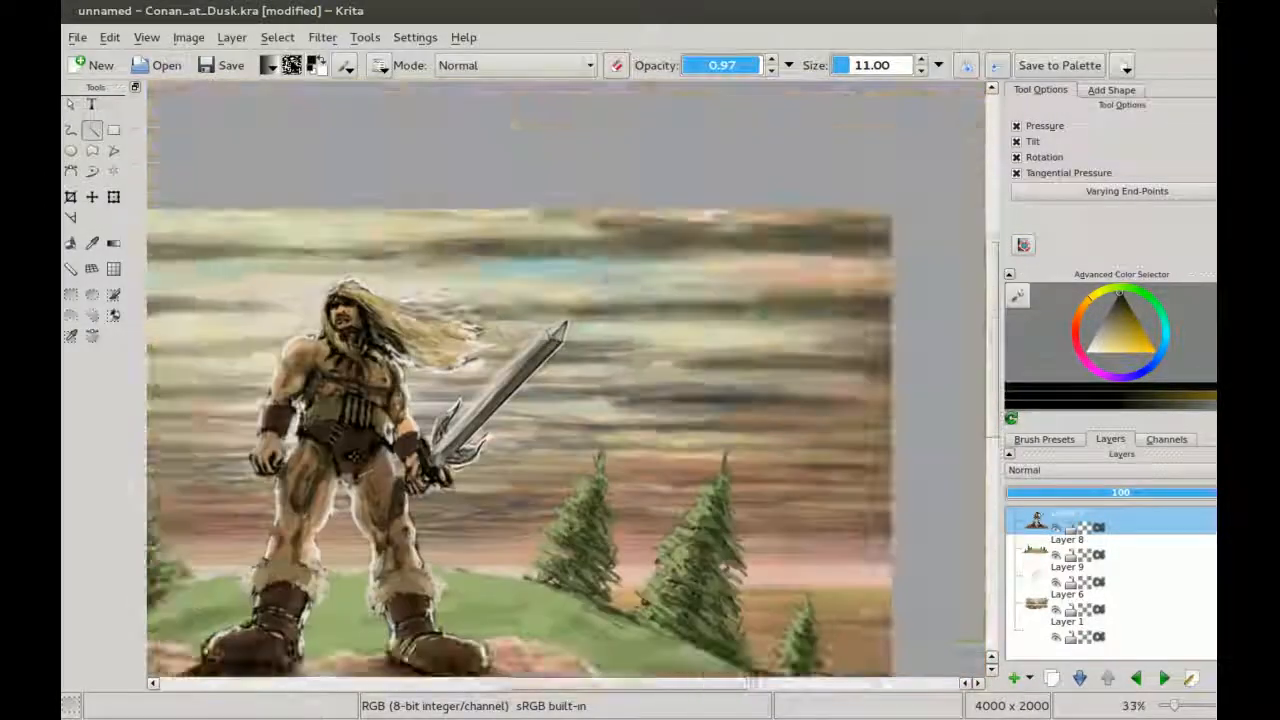
# Step: Save the painting
pyautogui.moveTo(382, 463); pyautogui.dragTo(481, 338)
pyautogui.hotkey('ctrl', 's')
pyautogui.hotkey('ctrl', '-')
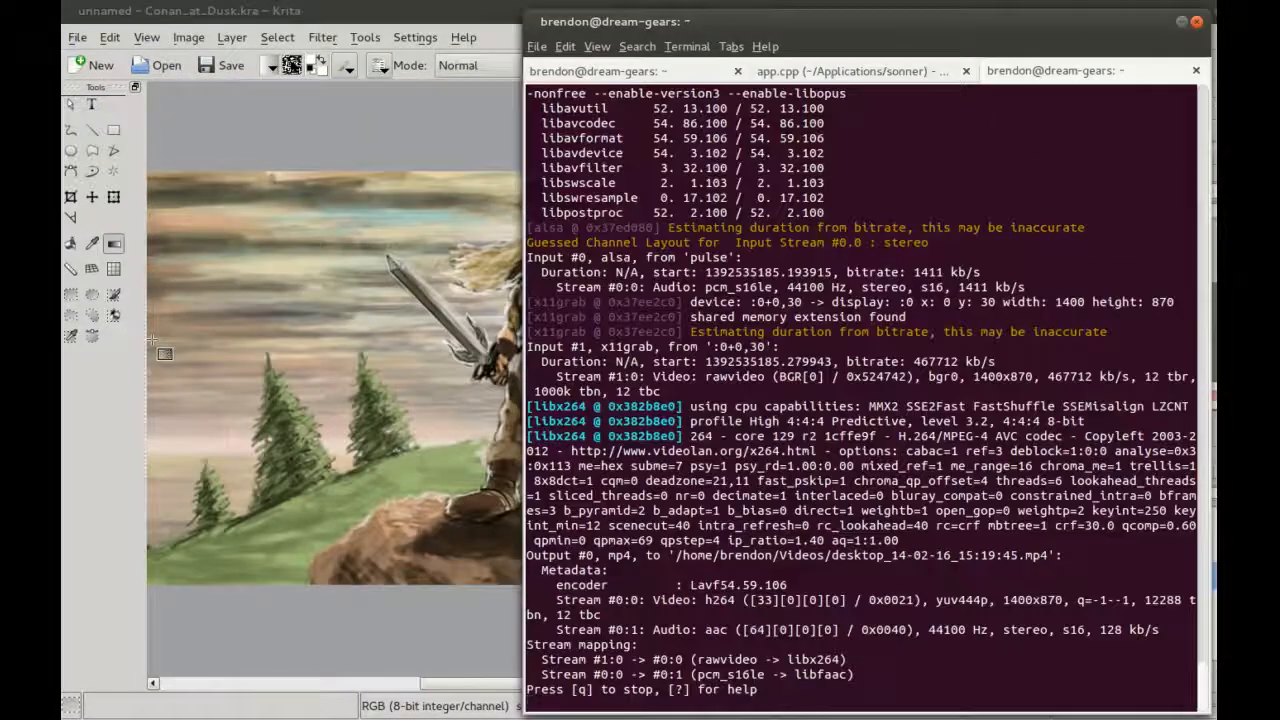
# Step: Return to the Krita window and compare the sky with the haze on Layer 9 hidden and shown
pyautogui.click(152, 340)
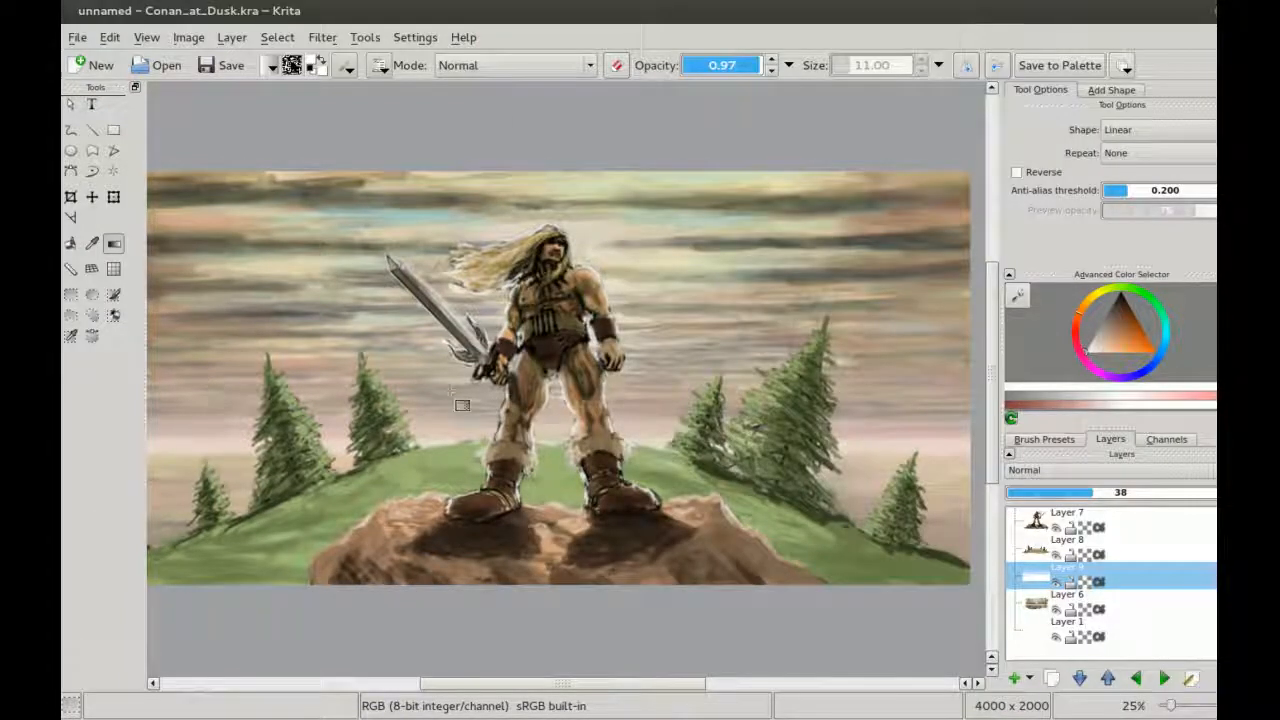
pyautogui.moveTo(493, 370); pyautogui.dragTo(517, 393)
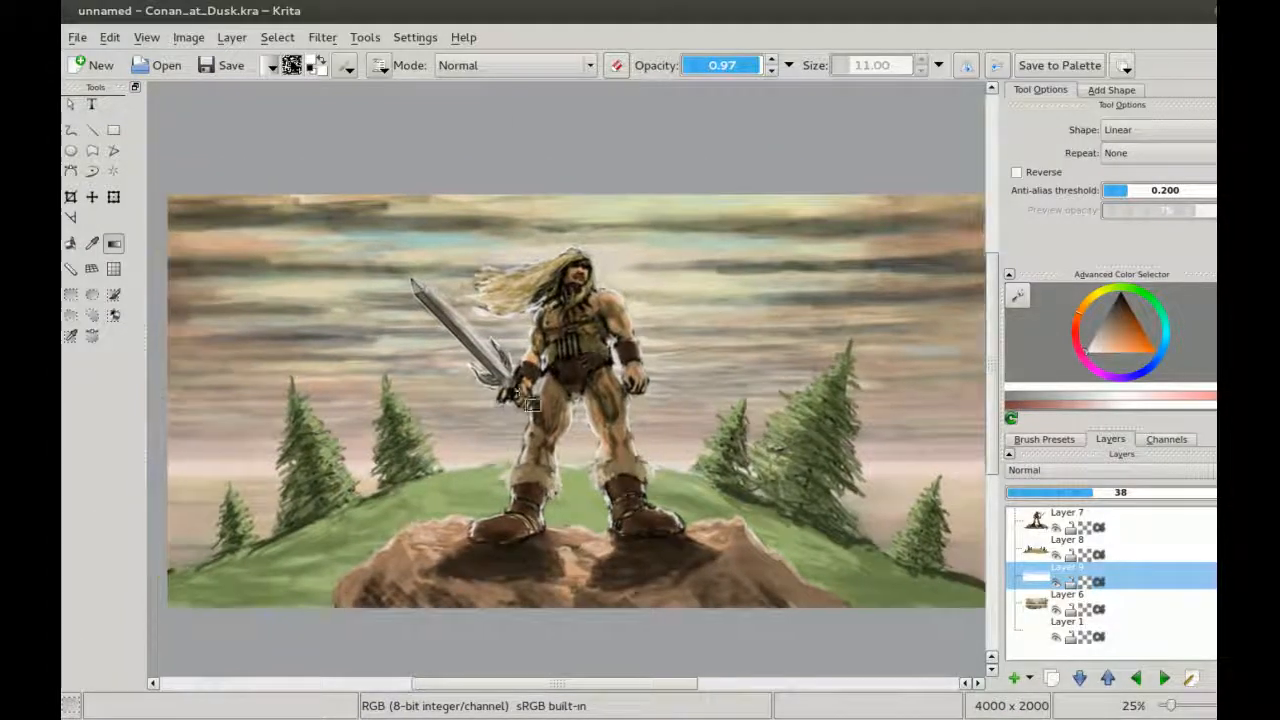
pyautogui.click(1056, 583)
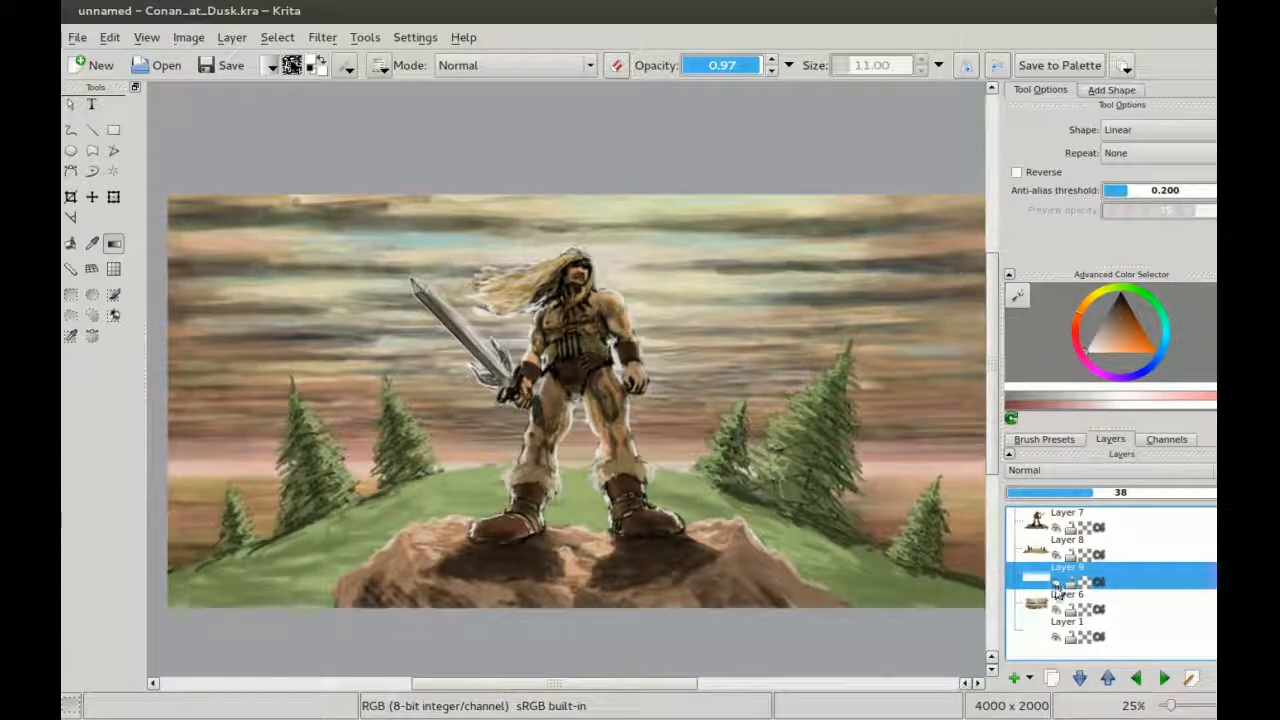
pyautogui.click(1056, 584)
pyautogui.click(1056, 584)
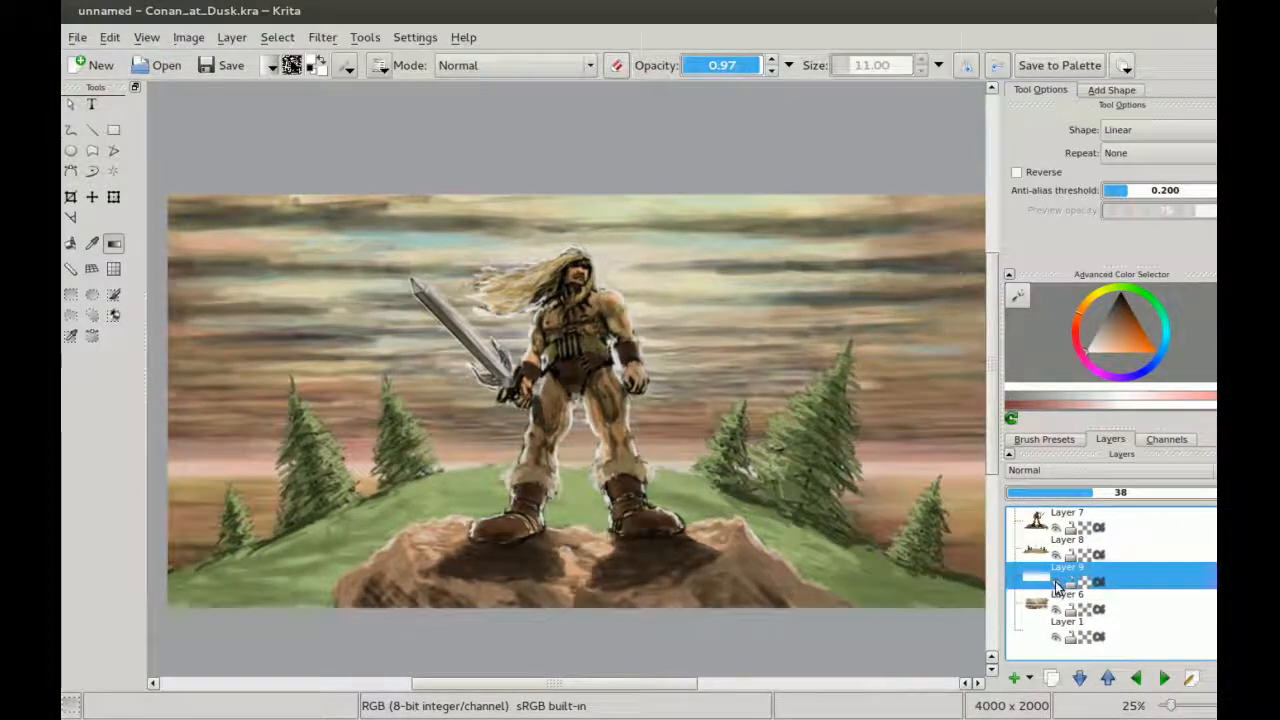
pyautogui.click(1056, 585)
pyautogui.moveTo(513, 368); pyautogui.dragTo(491, 312)
pyautogui.press('-')
pyautogui.press('+')
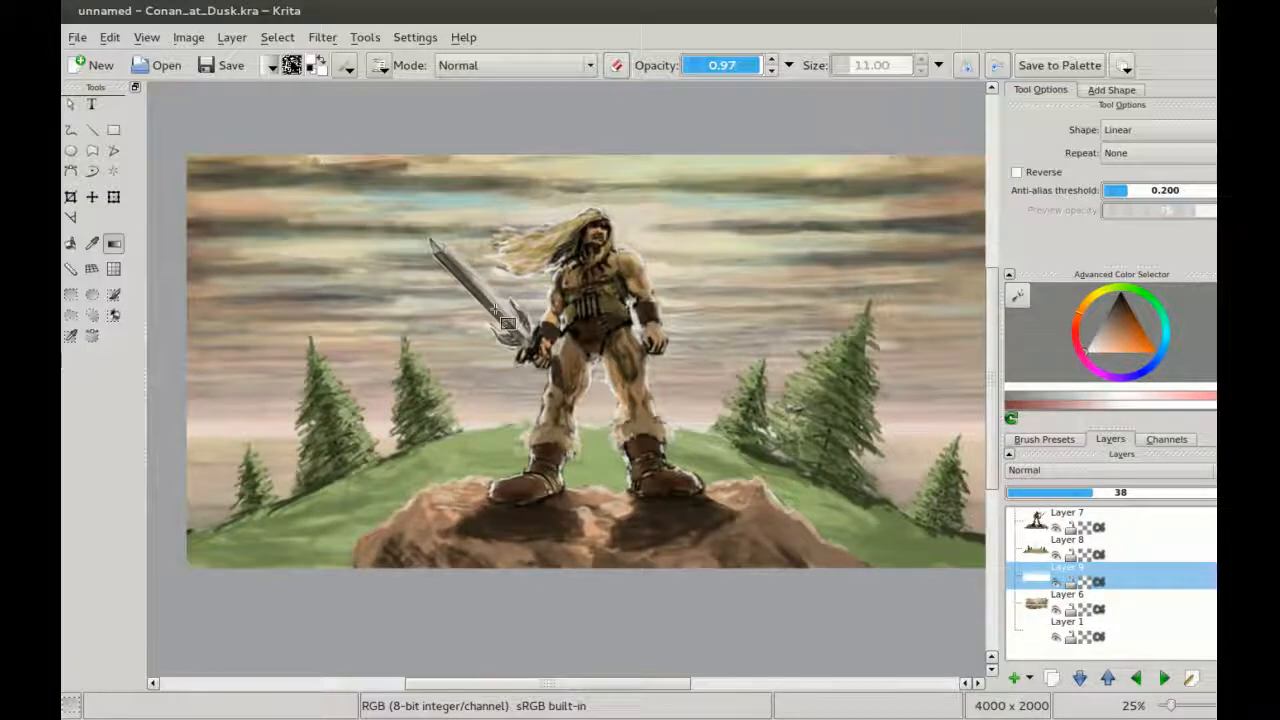
# Step: Merge Layer 9 with the layer below and add a new empty layer above the merged sky
pyautogui.rightClick(1028, 583)
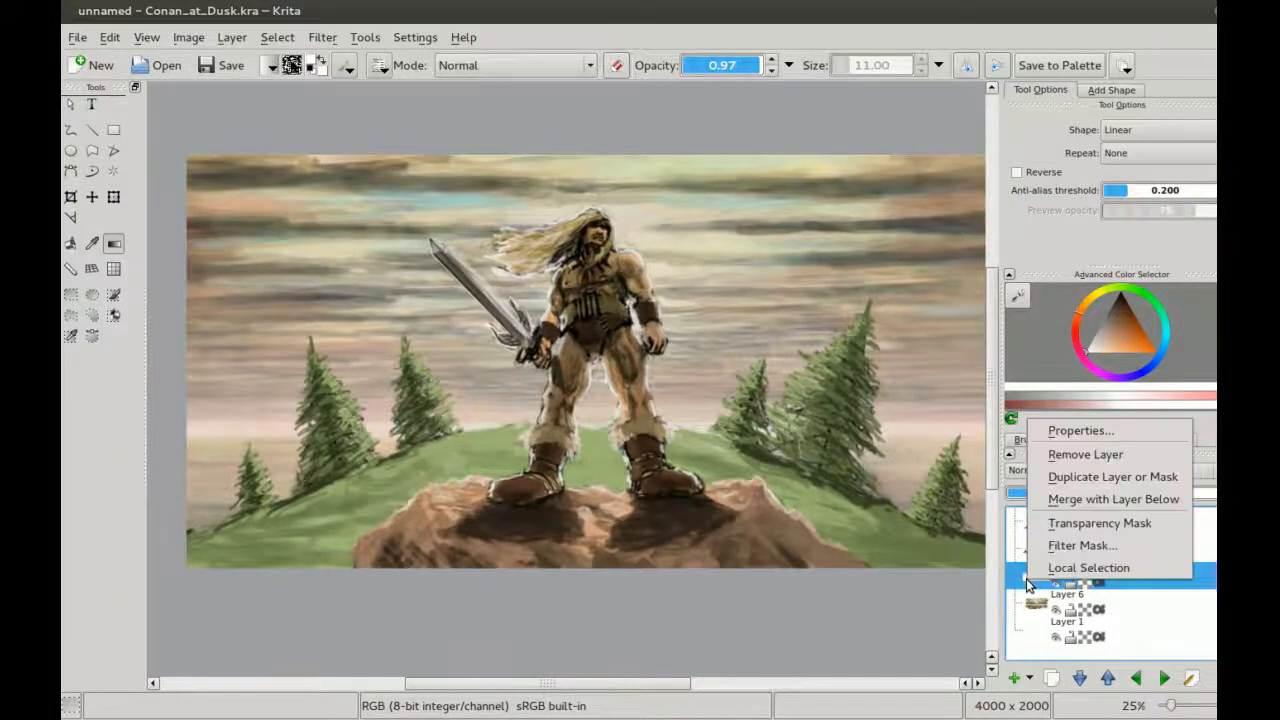
pyautogui.click(1103, 499)
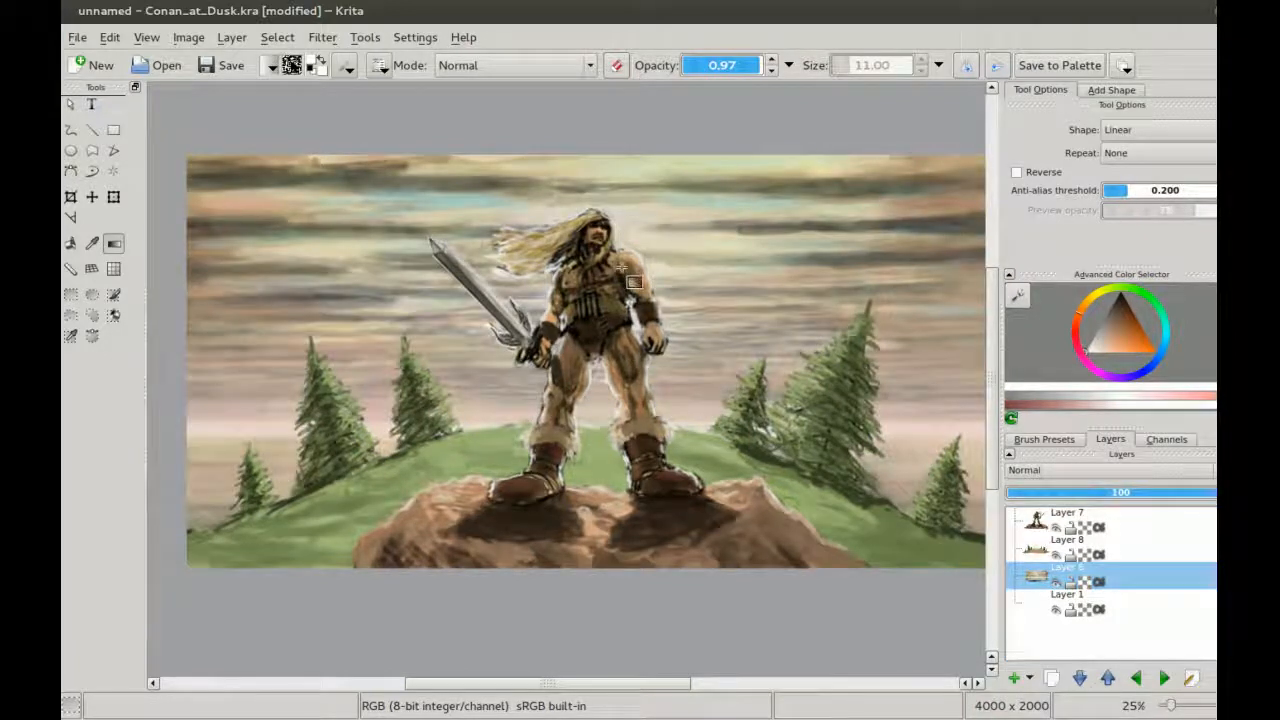
pyautogui.moveTo(505, 283)
pyautogui.mouseDown()
pyautogui.moveTo(476, 286)
pyautogui.moveTo(501, 316)
pyautogui.mouseUp()
pyautogui.press('b')
pyautogui.hotkey('ctrl', '-')
pyautogui.hotkey('ctrl', '+')
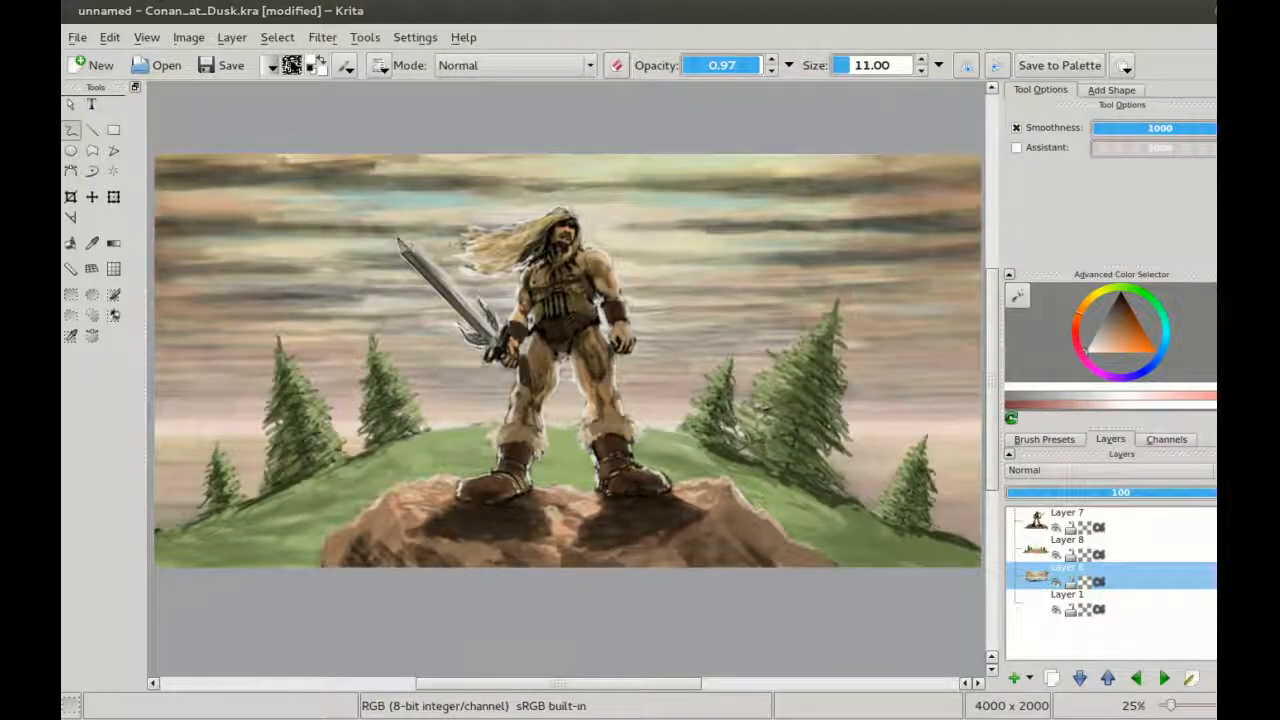
pyautogui.moveTo(501, 316); pyautogui.dragTo(505, 279)
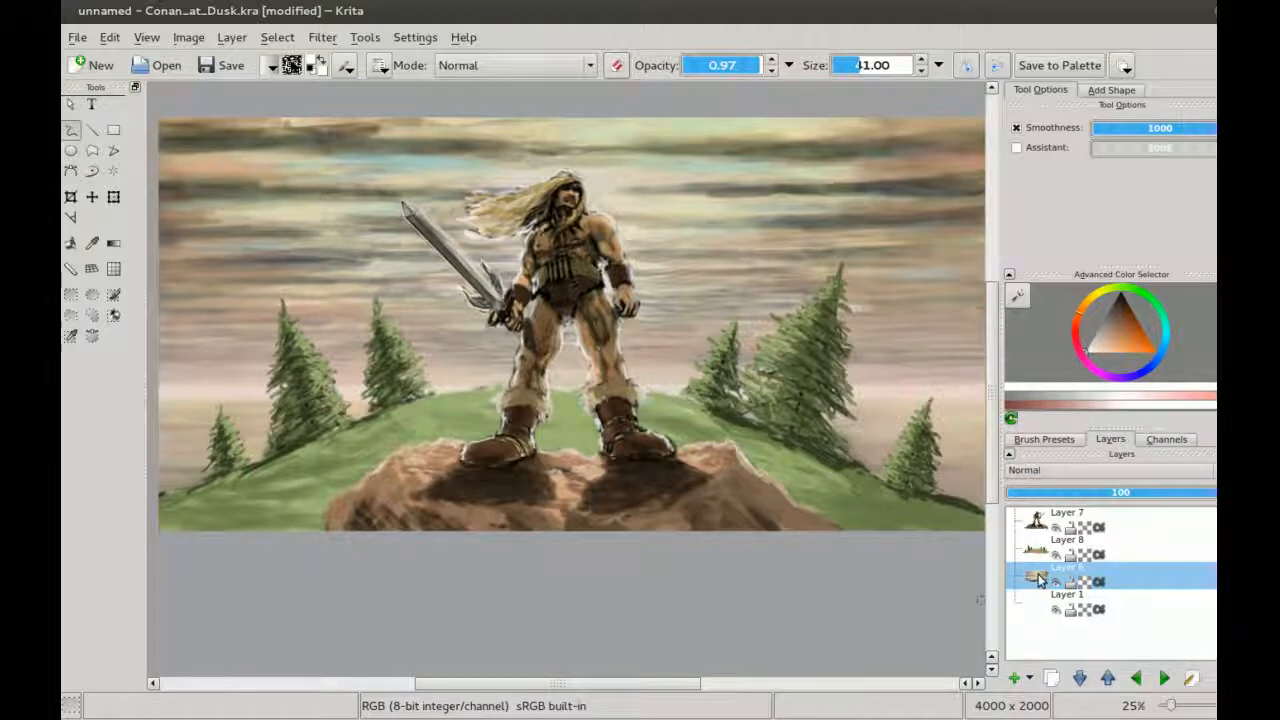
pyautogui.click(1013, 680)
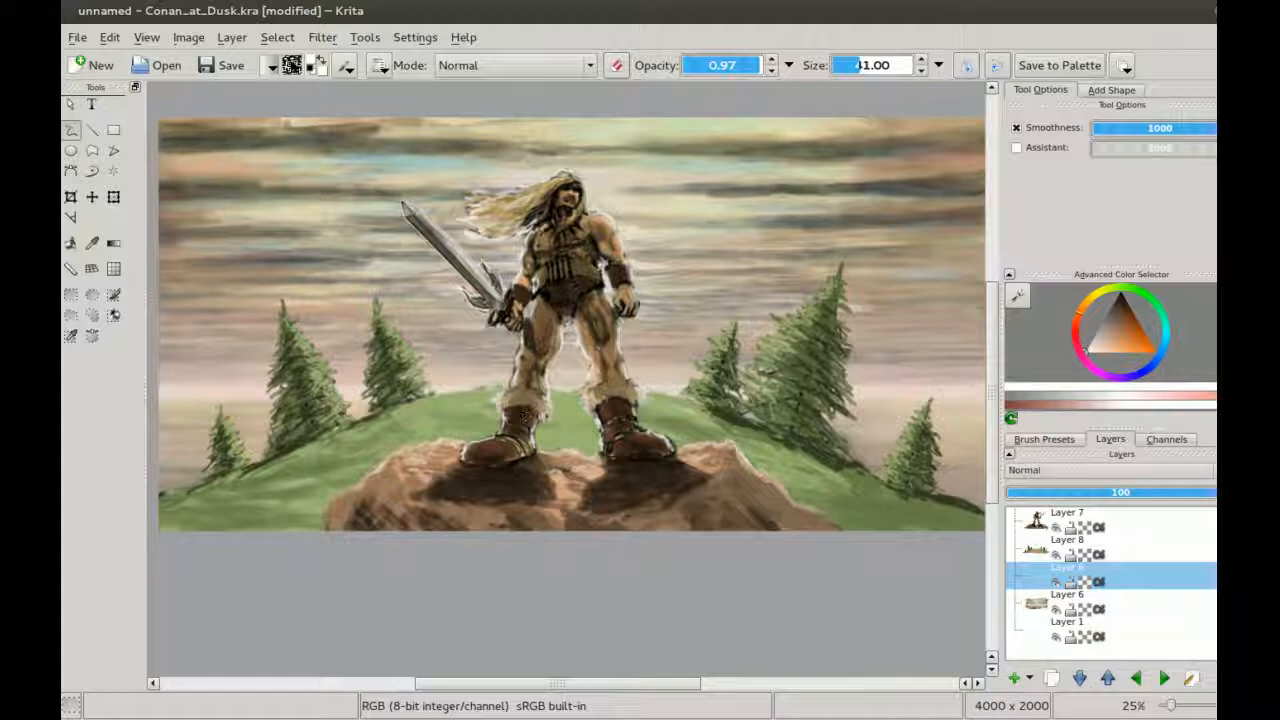
# Step: Sample a green from the hillside and make Layer 8, with the hill and trees, the active layer
pyautogui.click(1033, 553)
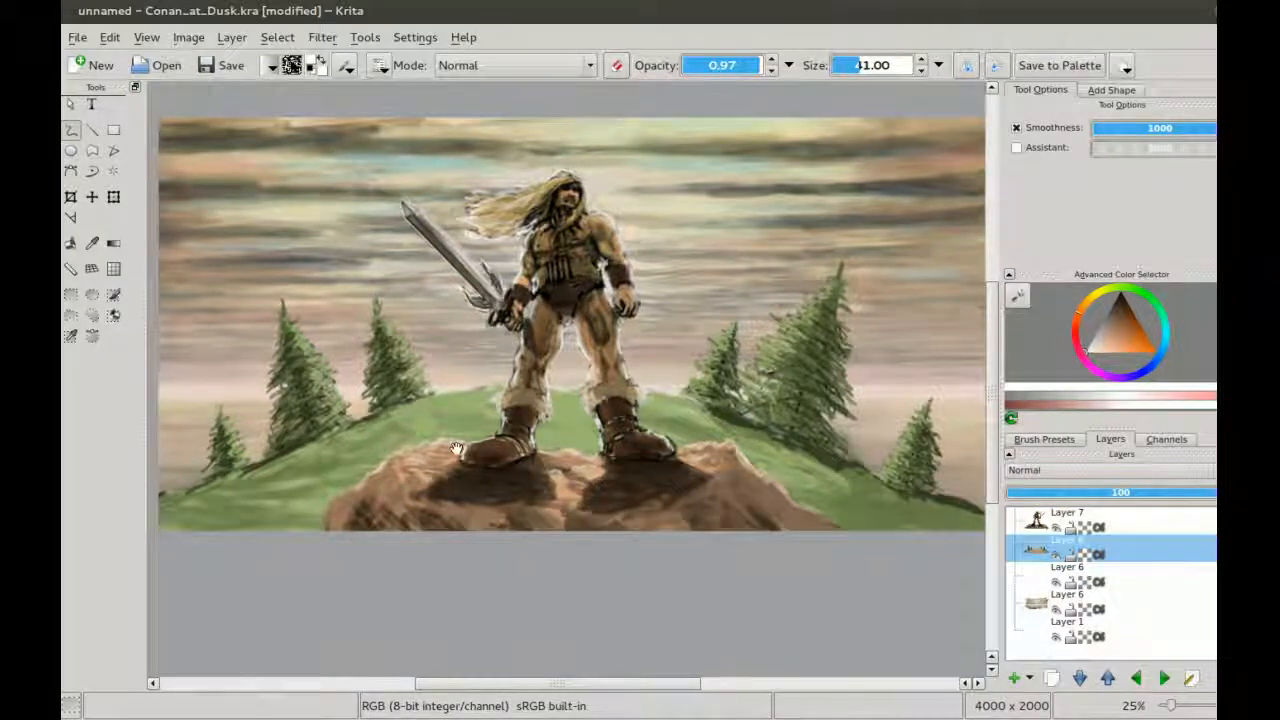
pyautogui.moveTo(457, 449); pyautogui.dragTo(480, 447)
pyautogui.hotkey('ctrl', '-')
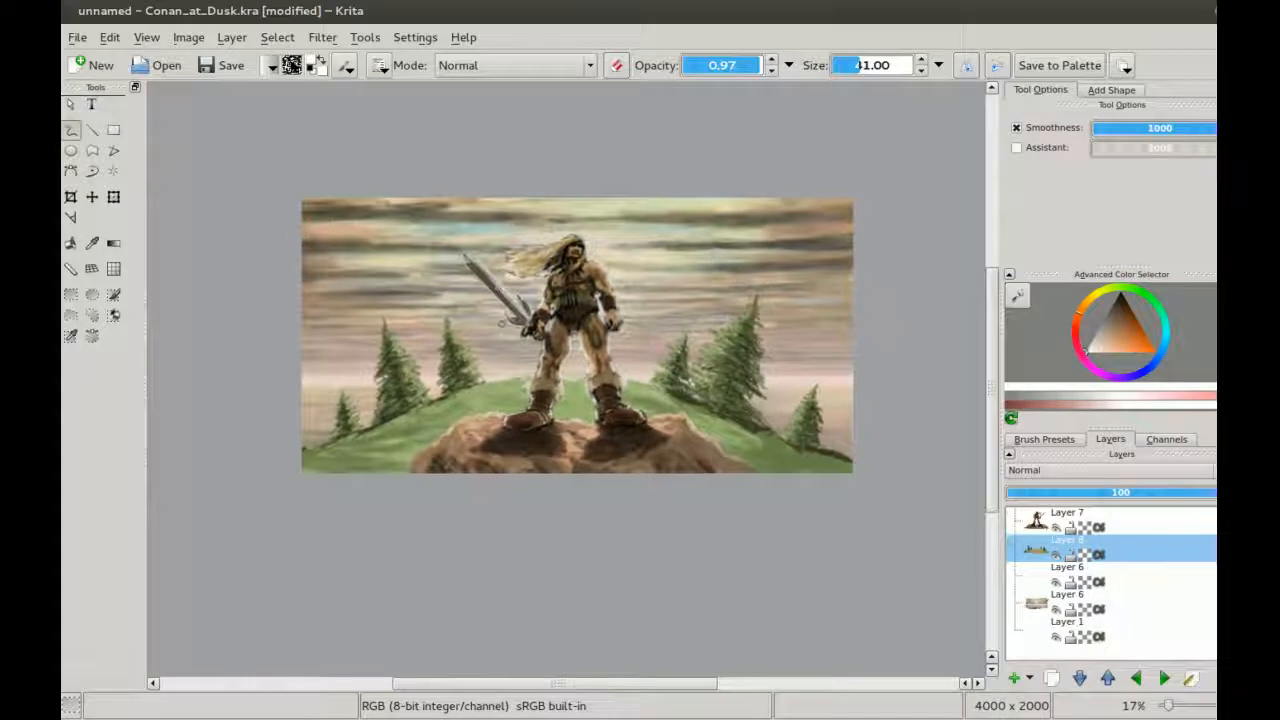
pyautogui.hotkey('ctrl', '+')
pyautogui.keyDown('ctrl'); pyautogui.click(808, 399); pyautogui.keyUp('ctrl')
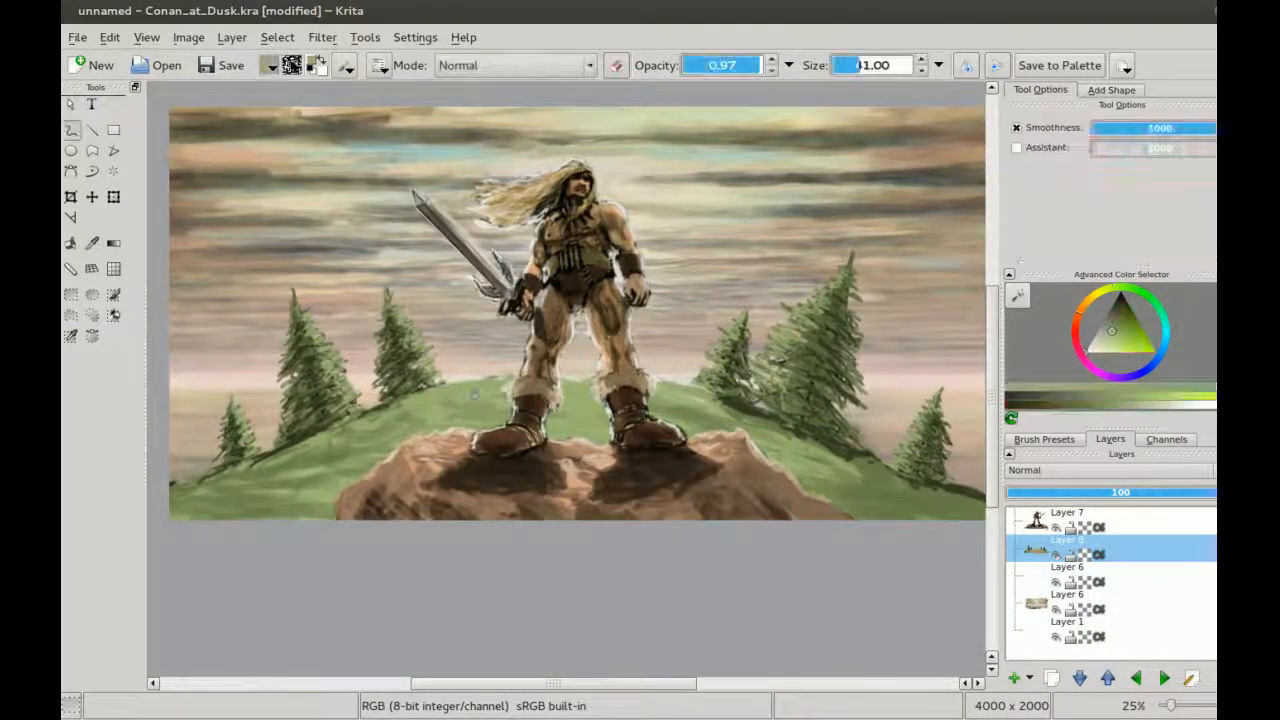
pyautogui.click(1060, 575)
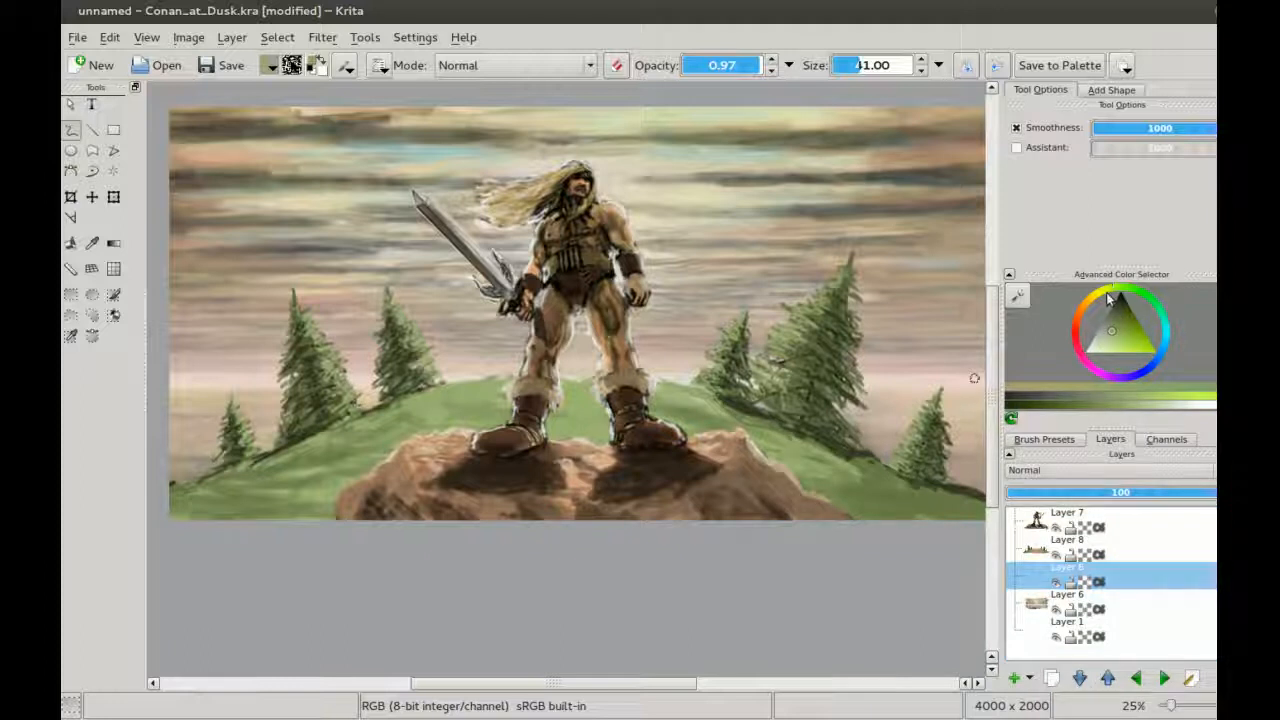
pyautogui.click(1030, 557)
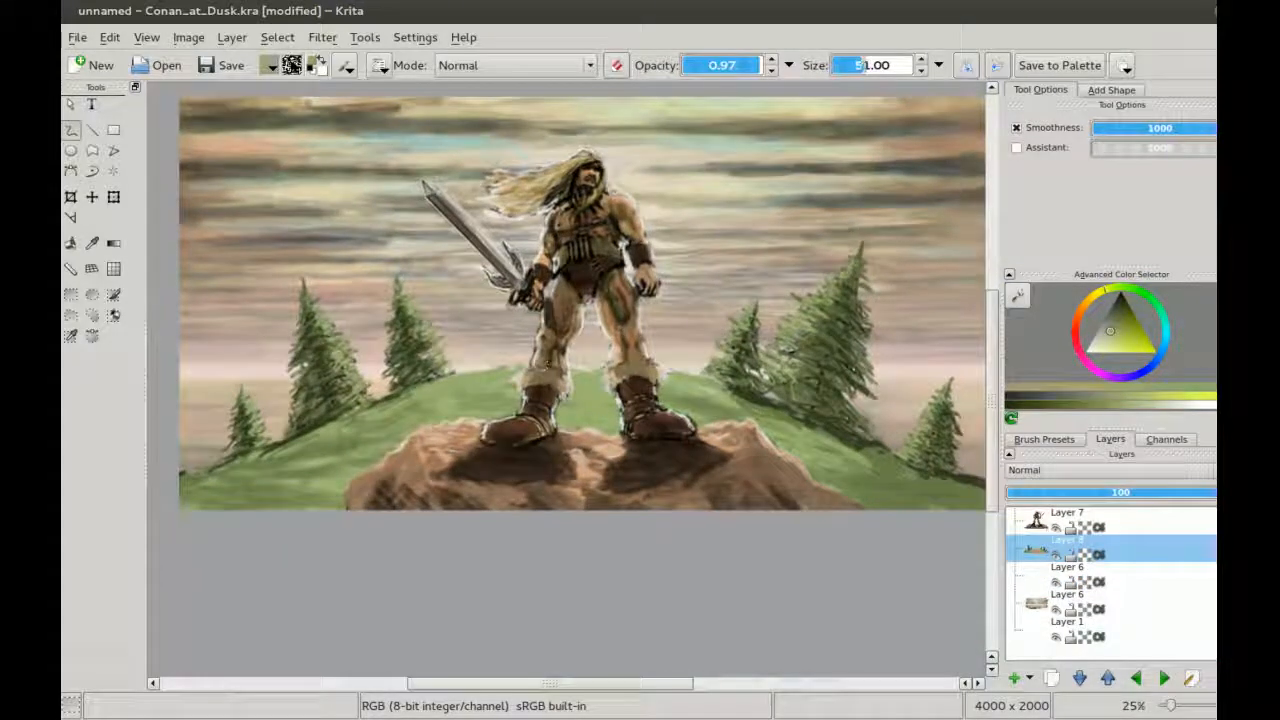
# Step: Paint brighter yellow-green light across the hilltop and the slope beside the large tree with a soft brush at 0.41 opacity, sized up to 281
pyautogui.click(868, 65)
pyautogui.click(714, 66)
pyautogui.moveTo(870, 65); pyautogui.dragTo(877, 65)
pyautogui.moveTo(1120, 343); pyautogui.dragTo(1117, 340)
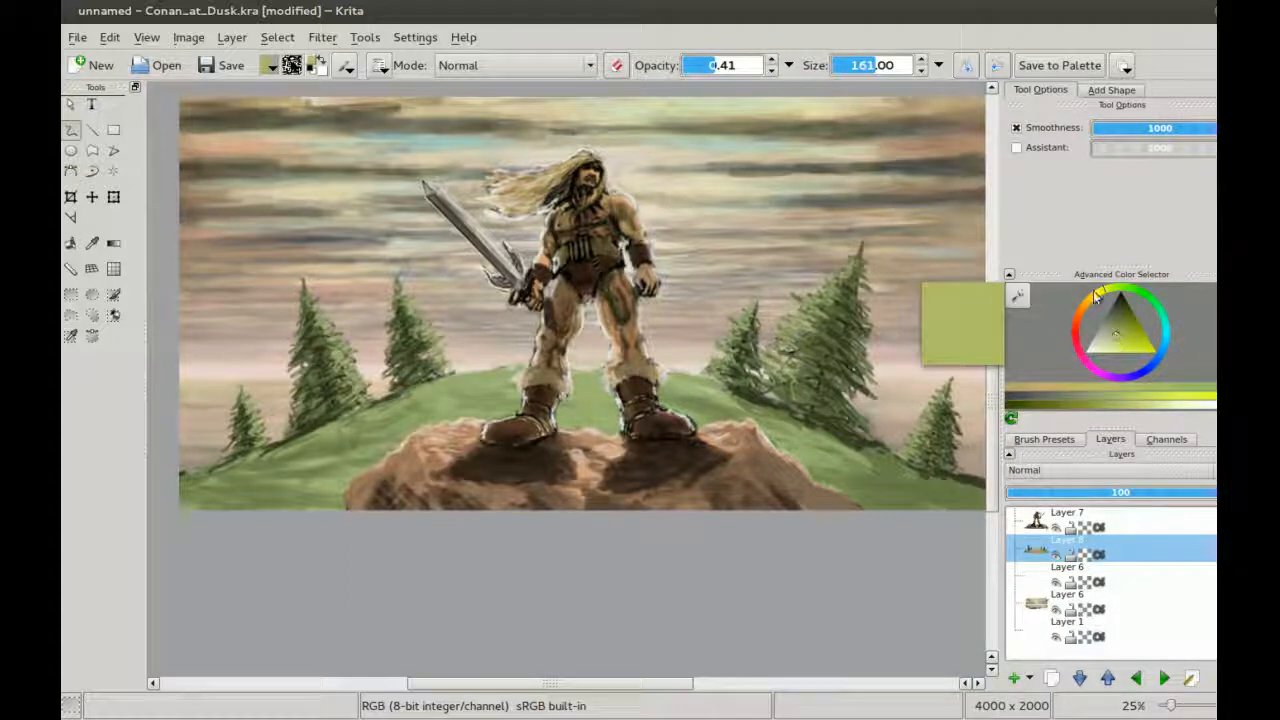
pyautogui.moveTo(675, 354); pyautogui.dragTo(693, 346)
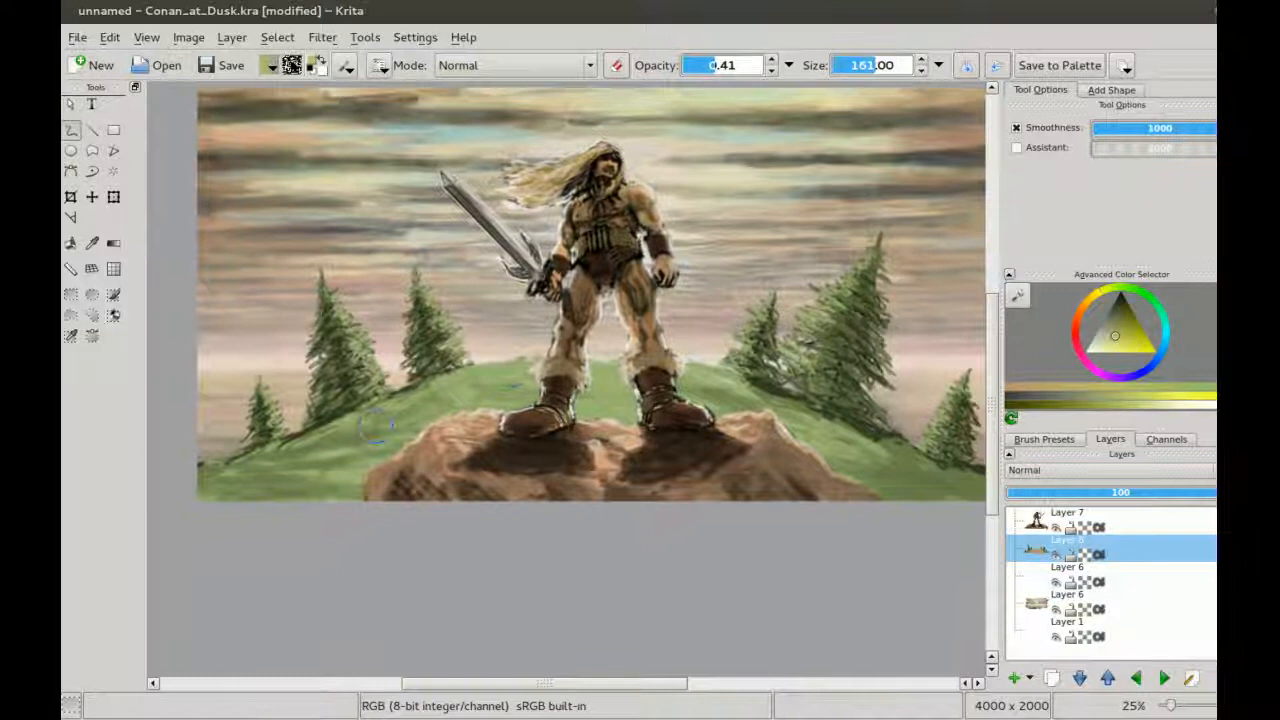
pyautogui.press(']')
pyautogui.press(']')
pyautogui.press(']')
pyautogui.press(']')
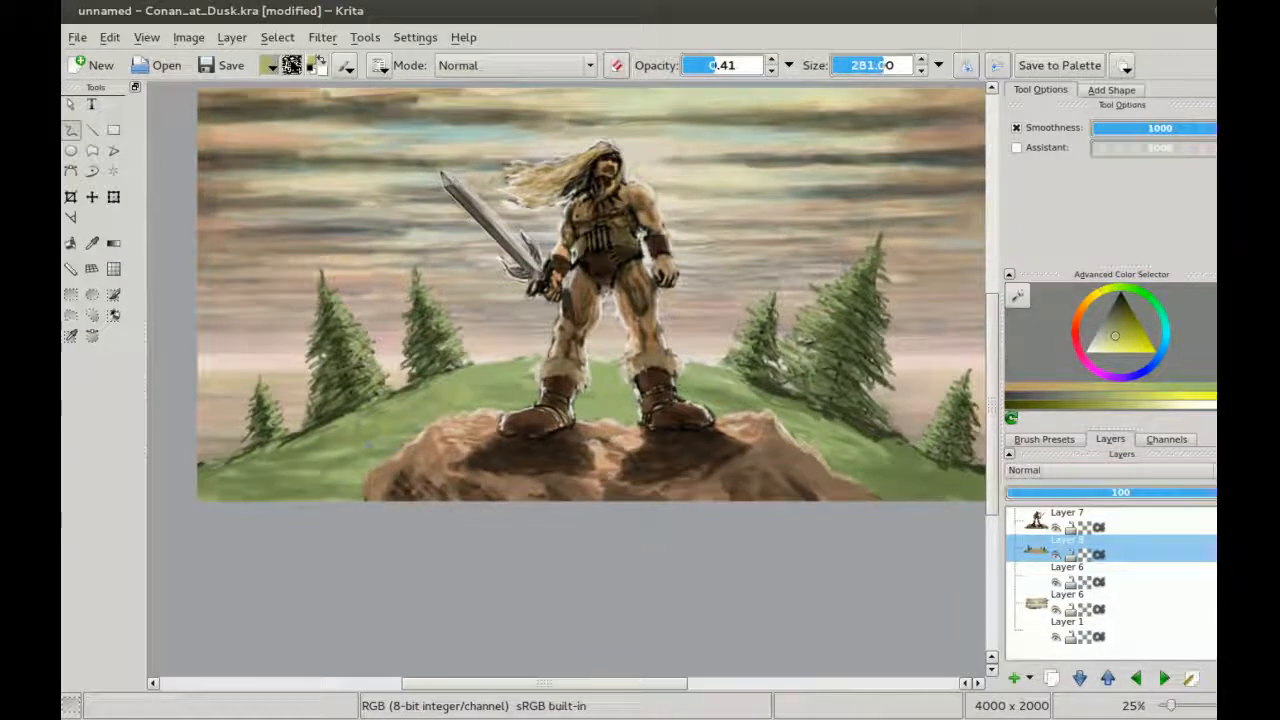
pyautogui.click(1127, 342)
pyautogui.moveTo(568, 388); pyautogui.dragTo(728, 390)
pyautogui.moveTo(824, 431); pyautogui.dragTo(926, 476)
# Step: Extend the yellow-green light down both slopes of the hill, using brush sizes 161 and 221
pyautogui.press('[')
pyautogui.press('[')
pyautogui.press('[')
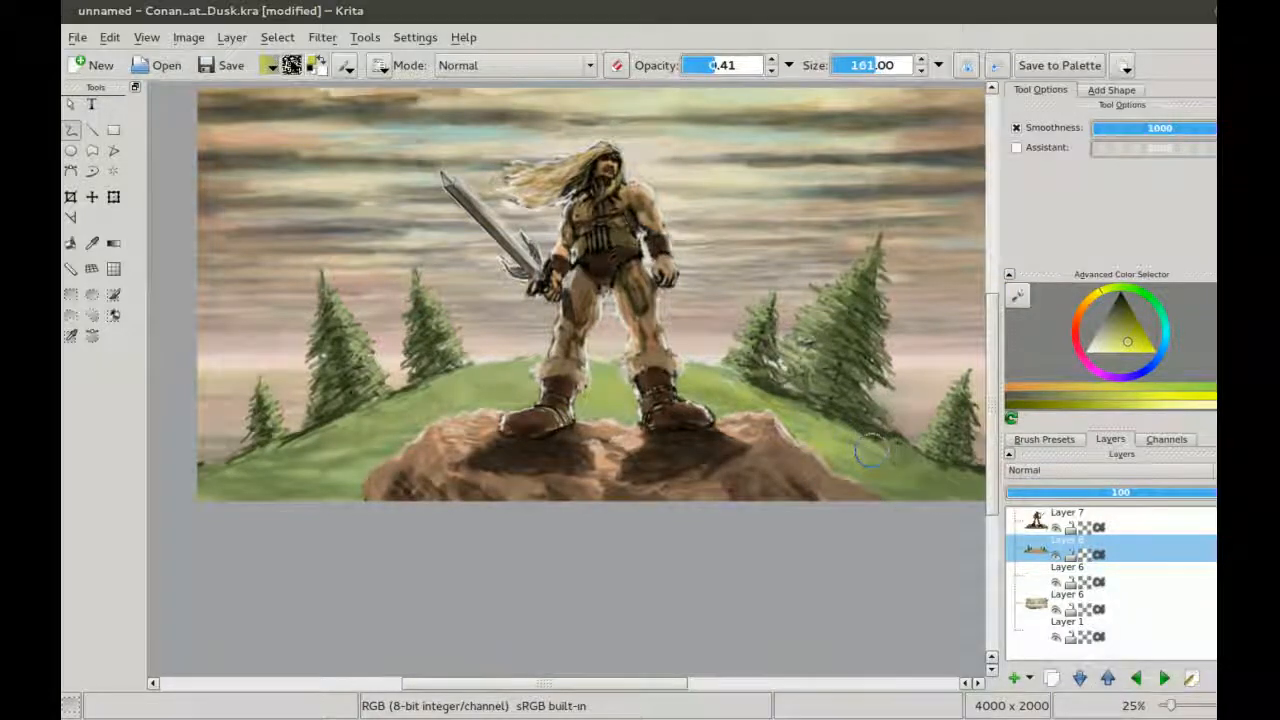
pyautogui.moveTo(864, 448); pyautogui.dragTo(786, 424)
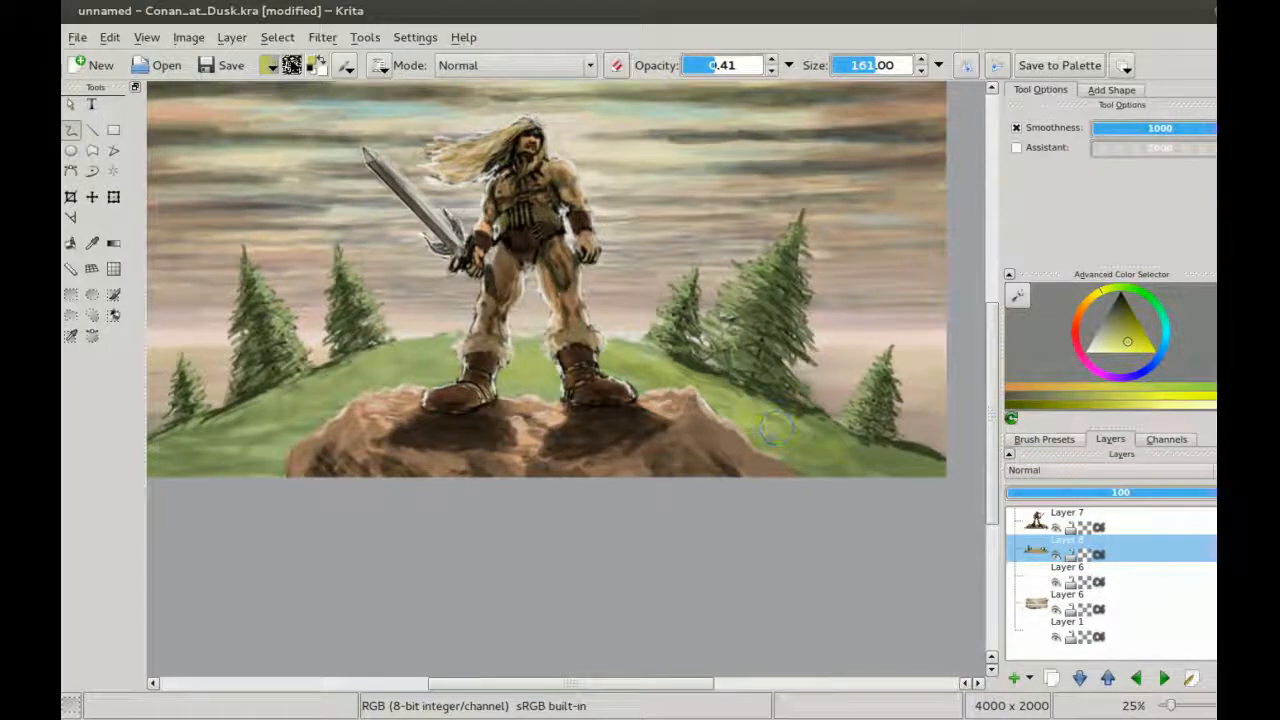
pyautogui.press(']')
pyautogui.press(']')
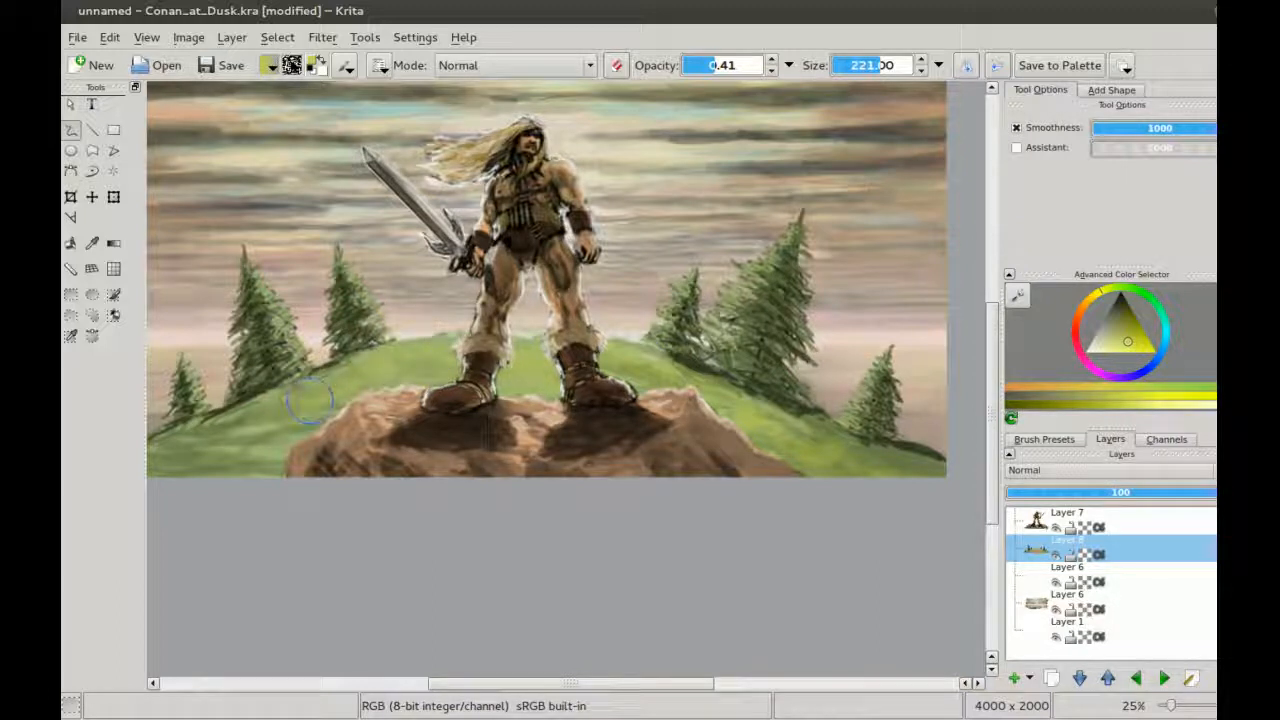
pyautogui.moveTo(312, 456); pyautogui.dragTo(500, 389)
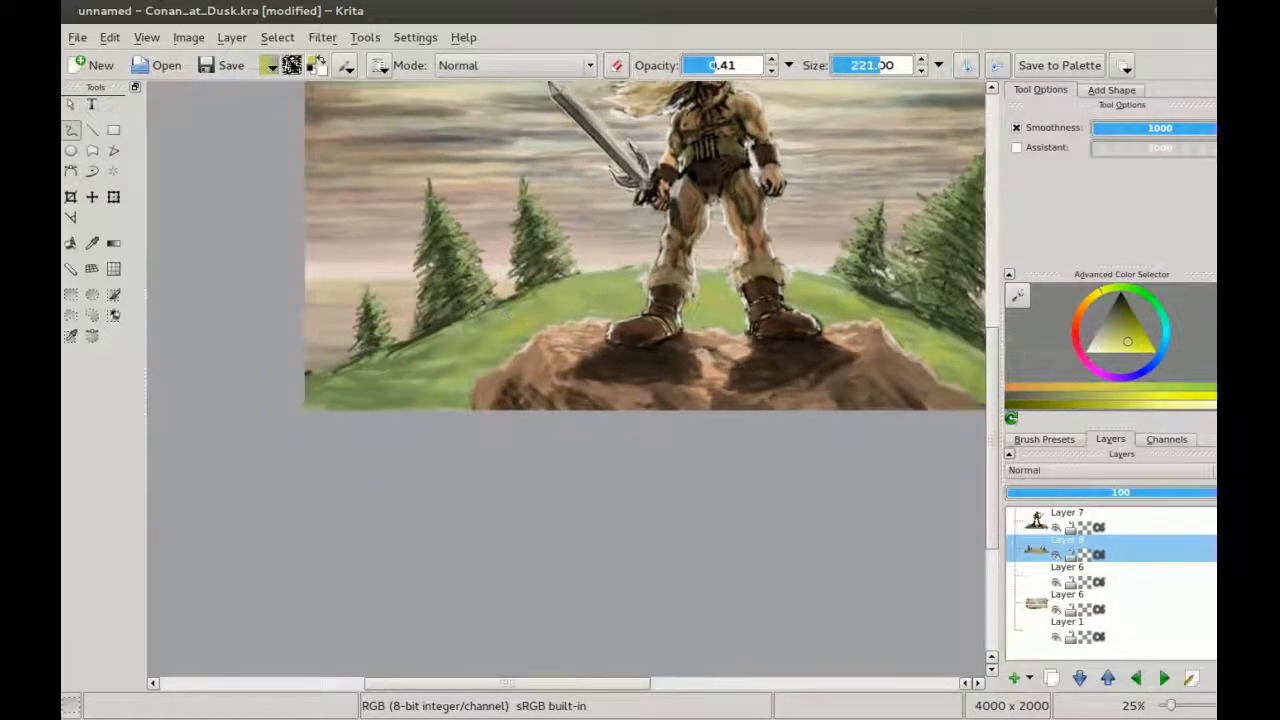
# Step: Glaze yellow-green over the outer slopes and around the boots at 0.16 opacity, using brush sizes 371 and 221
pyautogui.click(695, 65)
pyautogui.press(']')
pyautogui.press(']')
pyautogui.press(']')
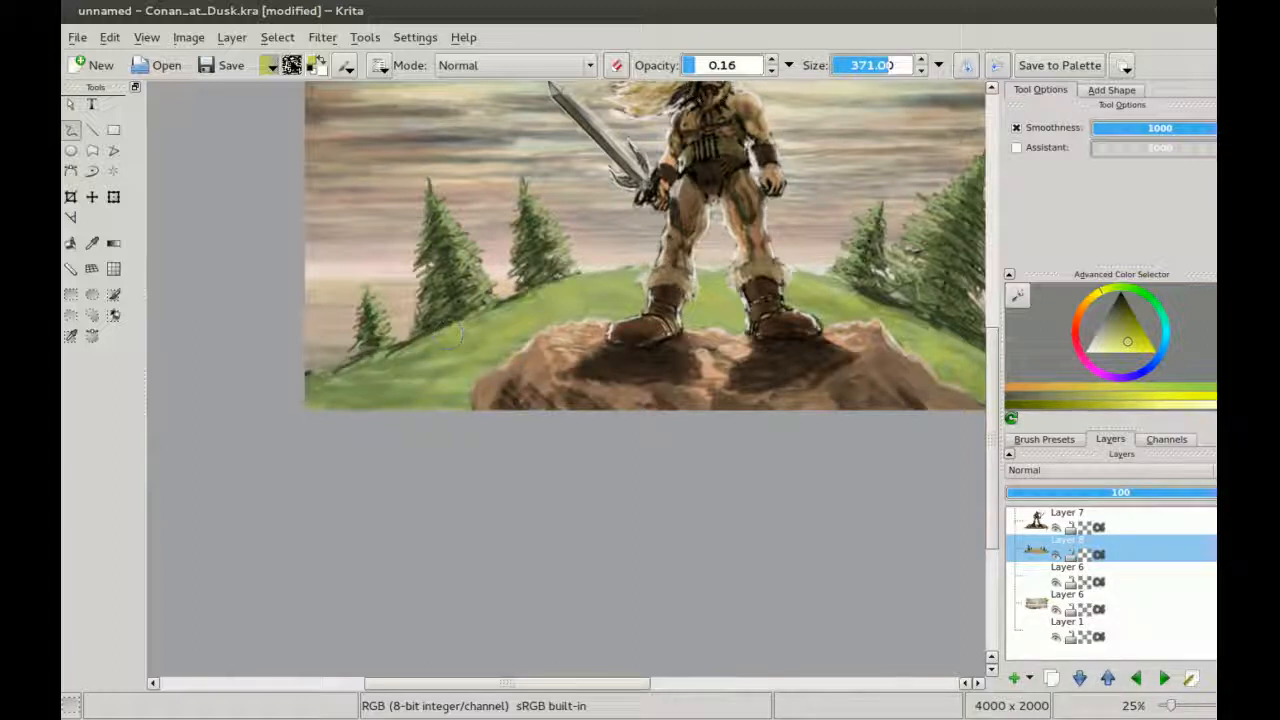
pyautogui.moveTo(446, 376)
pyautogui.mouseDown()
pyautogui.moveTo(460, 374)
pyautogui.moveTo(290, 446)
pyautogui.mouseUp()
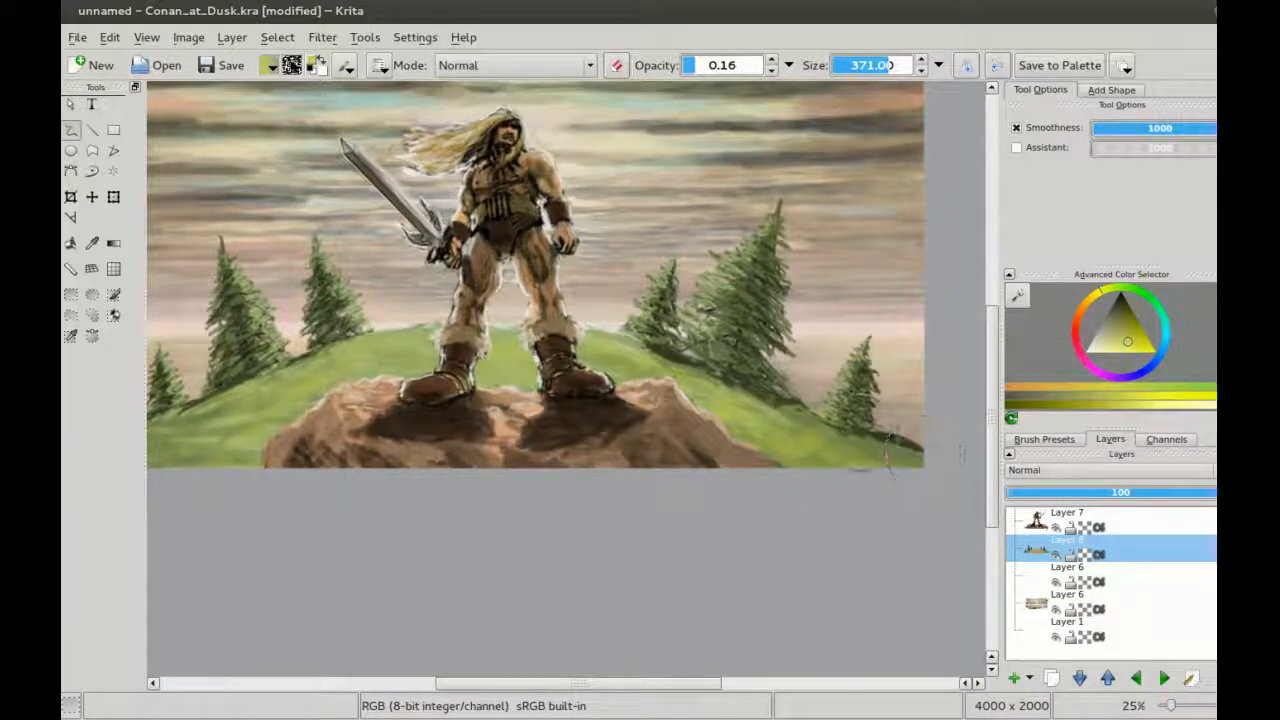
pyautogui.moveTo(429, 423); pyautogui.dragTo(532, 392)
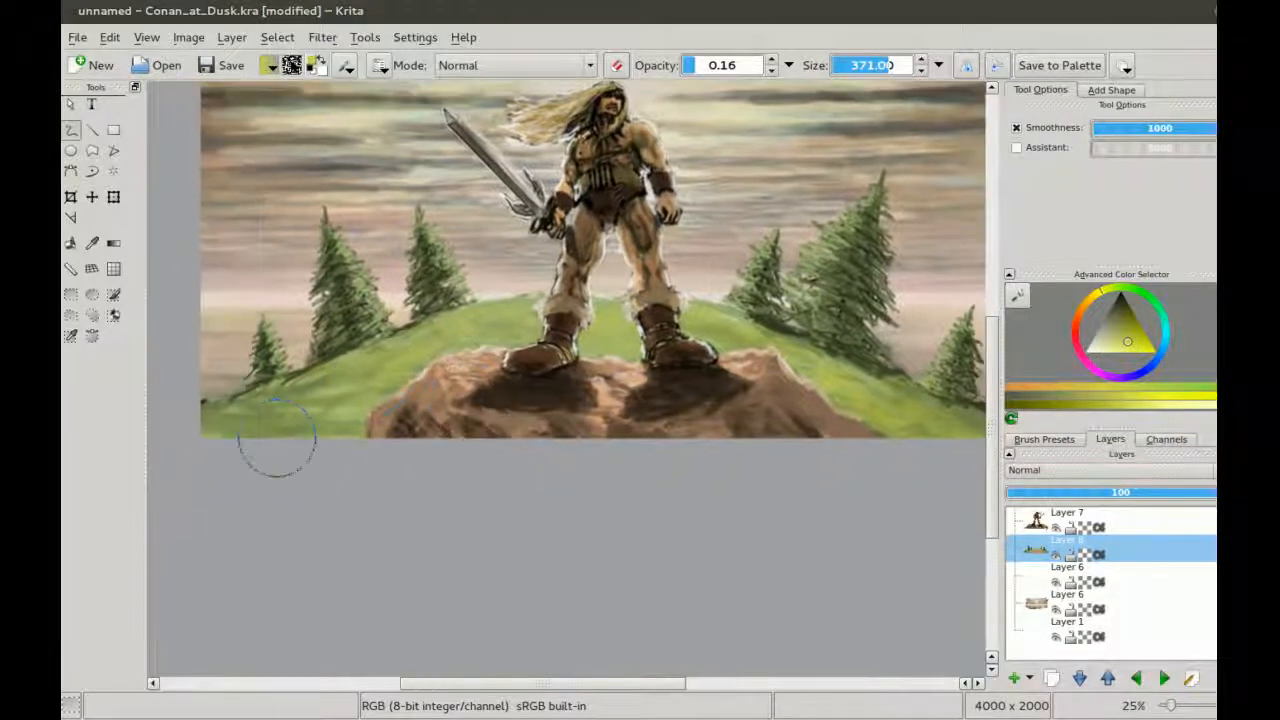
pyautogui.moveTo(714, 368); pyautogui.dragTo(596, 390)
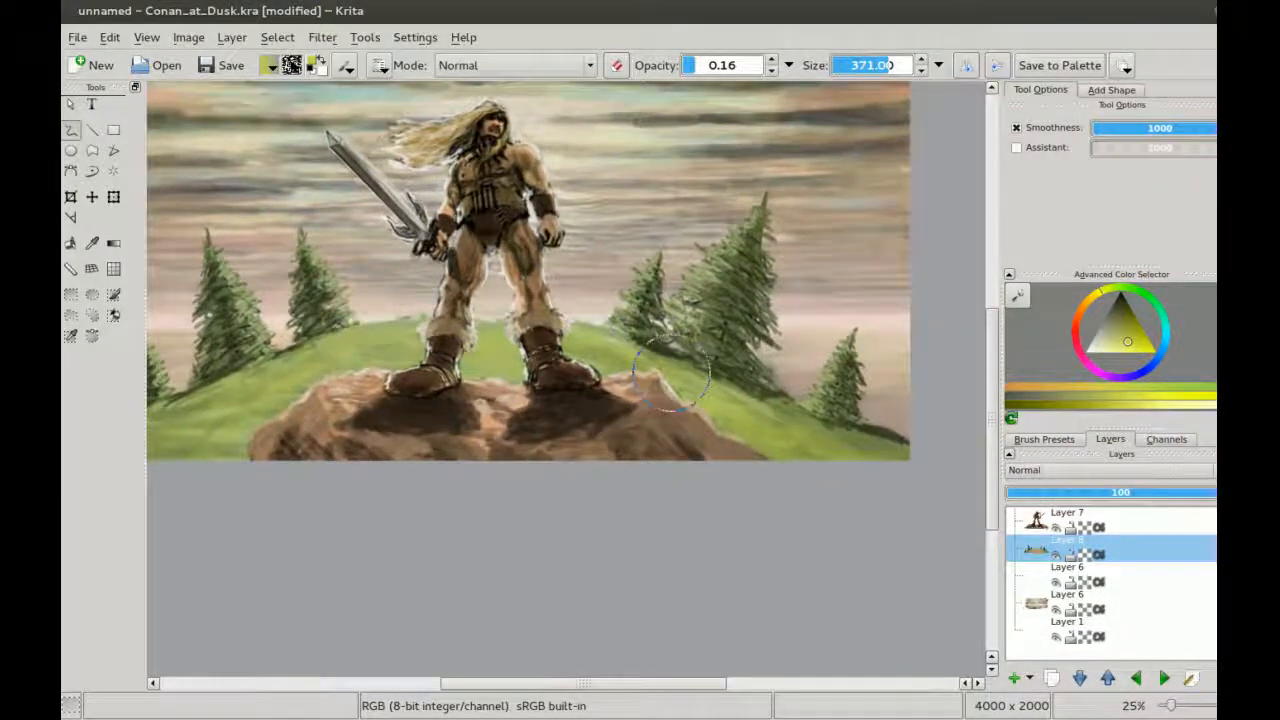
pyautogui.press('[')
pyautogui.press('[')
pyautogui.press('[')
pyautogui.press('[')
pyautogui.press('[')
pyautogui.moveTo(495, 383); pyautogui.dragTo(590, 349)
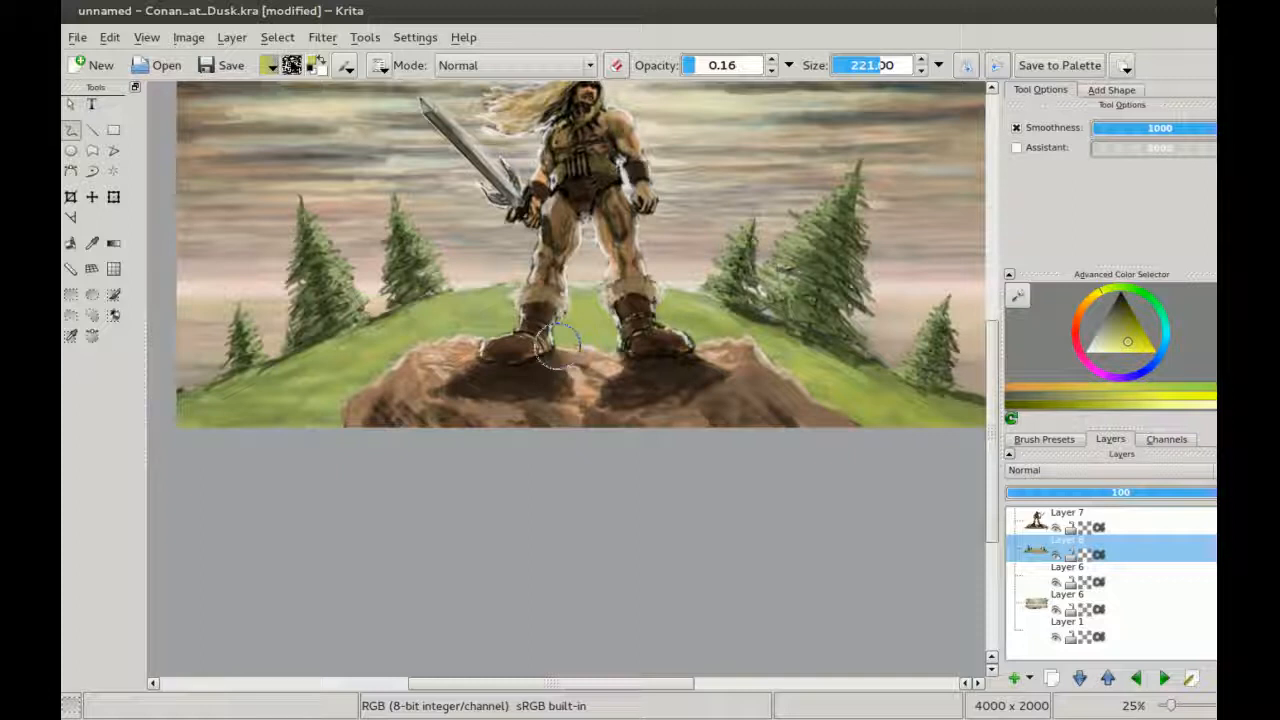
# Step: Choose a cooler medium green and glaze it over all the pine trees at 0.16 opacity
pyautogui.click(1163, 322)
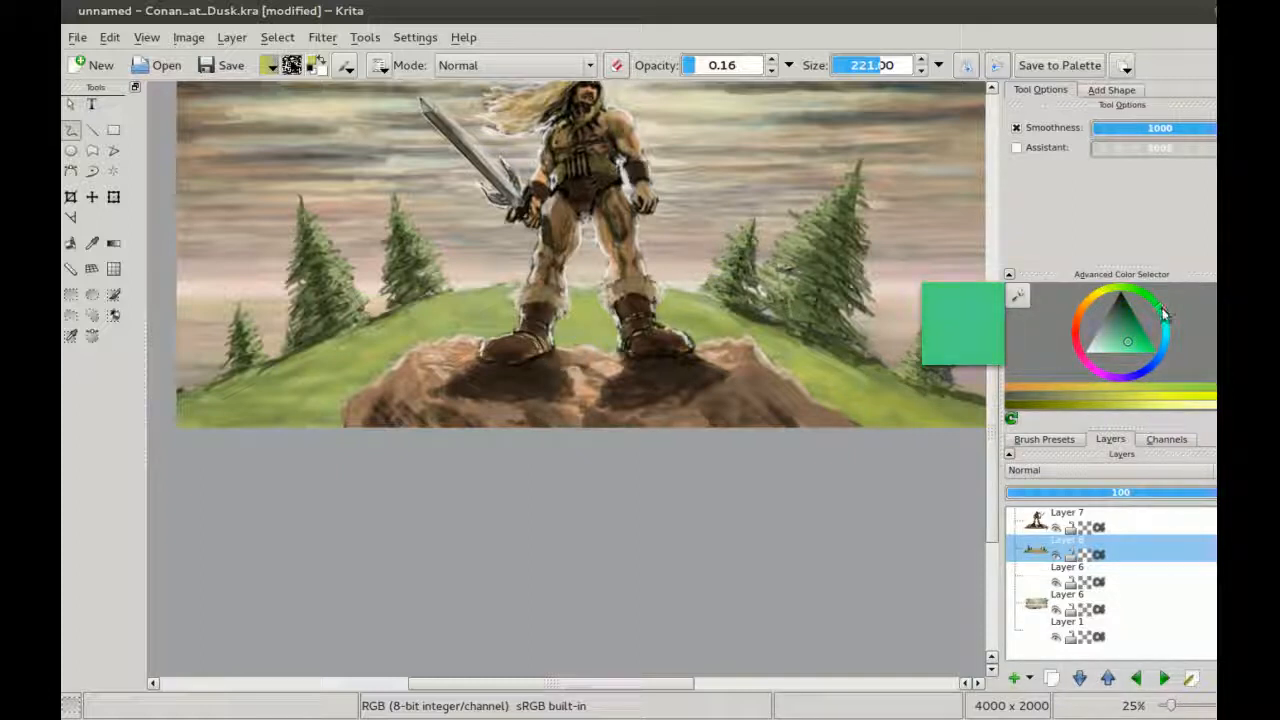
pyautogui.moveTo(1161, 308); pyautogui.dragTo(1157, 302)
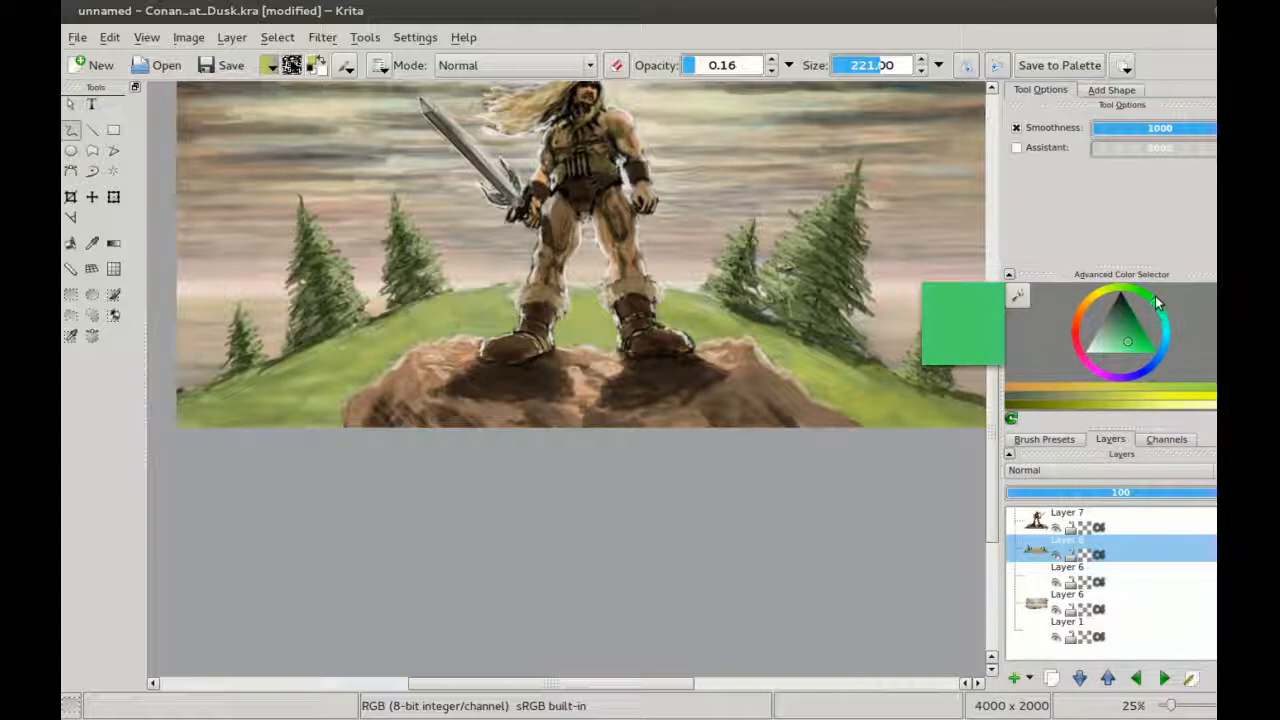
pyautogui.click(1122, 328)
pyautogui.moveTo(728, 181); pyautogui.dragTo(710, 201)
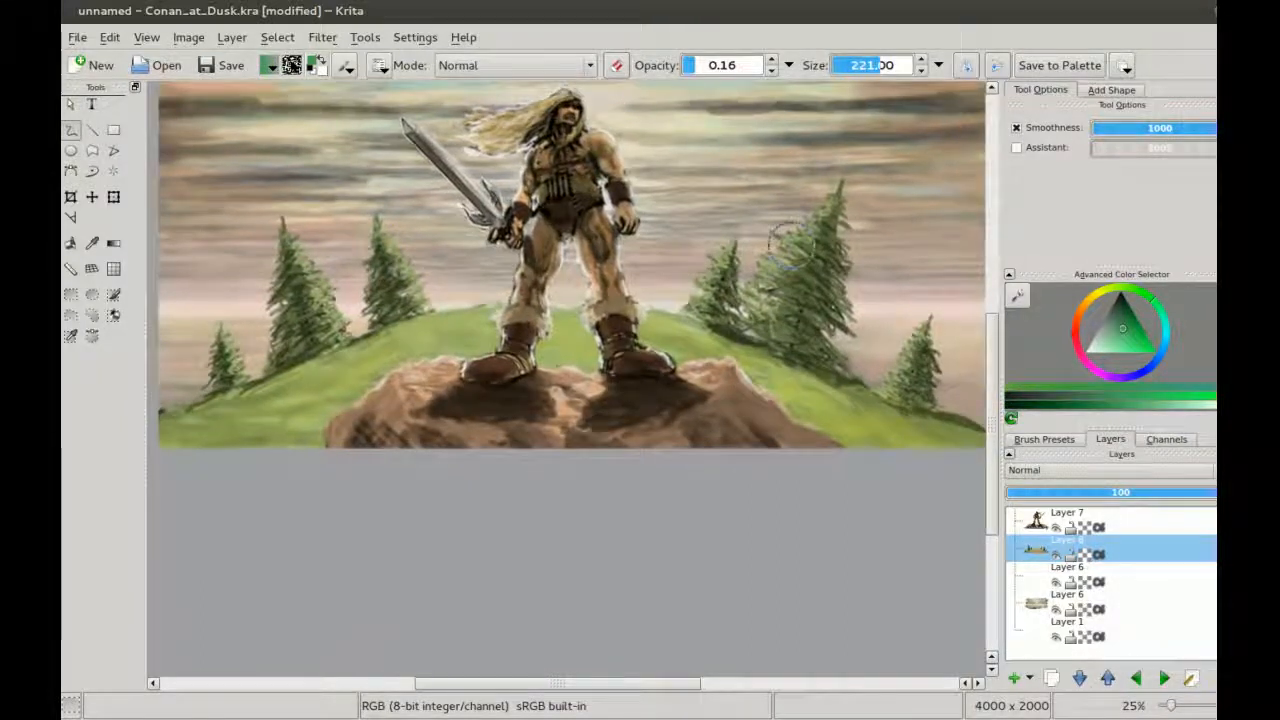
pyautogui.moveTo(808, 250)
pyautogui.mouseDown()
pyautogui.moveTo(818, 244)
pyautogui.moveTo(826, 266)
pyautogui.moveTo(806, 350)
pyautogui.mouseUp()
pyautogui.moveTo(906, 350)
pyautogui.mouseDown()
pyautogui.moveTo(922, 366)
pyautogui.moveTo(897, 336)
pyautogui.mouseUp()
pyautogui.moveTo(386, 308)
pyautogui.mouseDown()
pyautogui.moveTo(378, 268)
pyautogui.moveTo(391, 292)
pyautogui.mouseUp()
pyautogui.moveTo(292, 284)
pyautogui.mouseDown()
pyautogui.moveTo(288, 268)
pyautogui.moveTo(305, 303)
pyautogui.moveTo(288, 338)
pyautogui.mouseUp()
pyautogui.moveTo(214, 356); pyautogui.dragTo(224, 380)
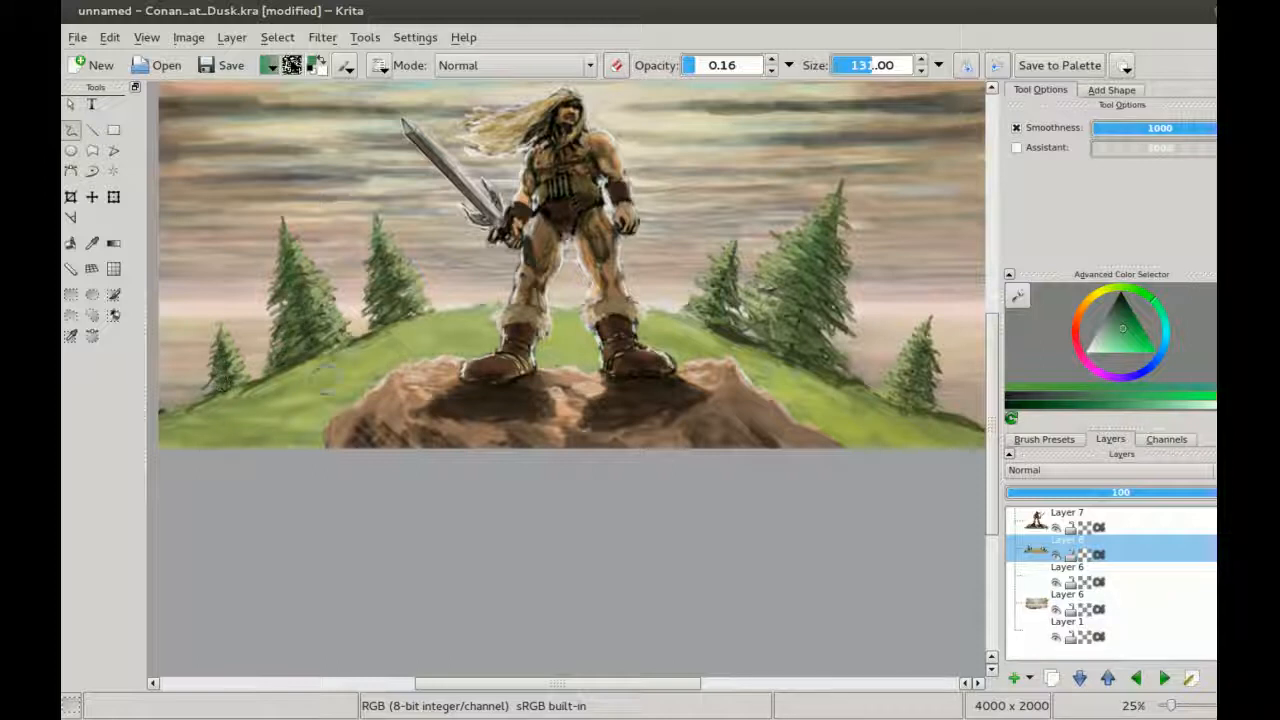
pyautogui.press('-')
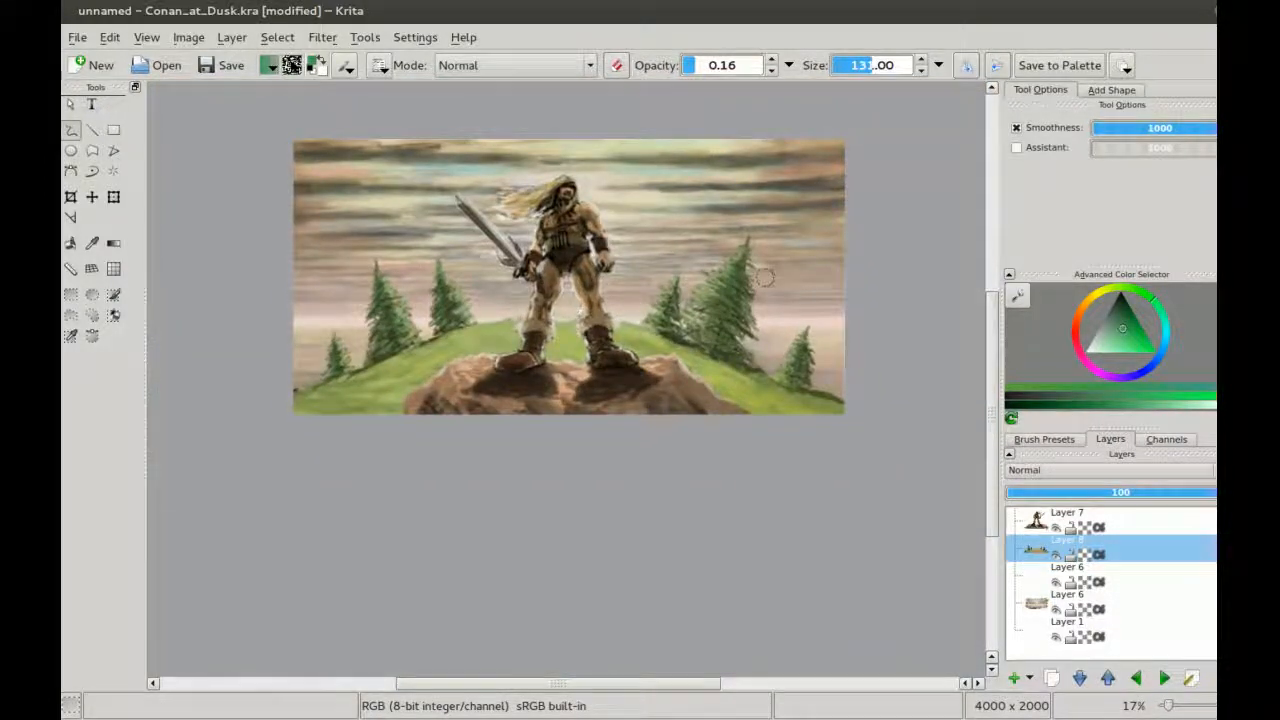
pyautogui.press('+')
pyautogui.moveTo(660, 304); pyautogui.dragTo(617, 295)
pyautogui.press('-')
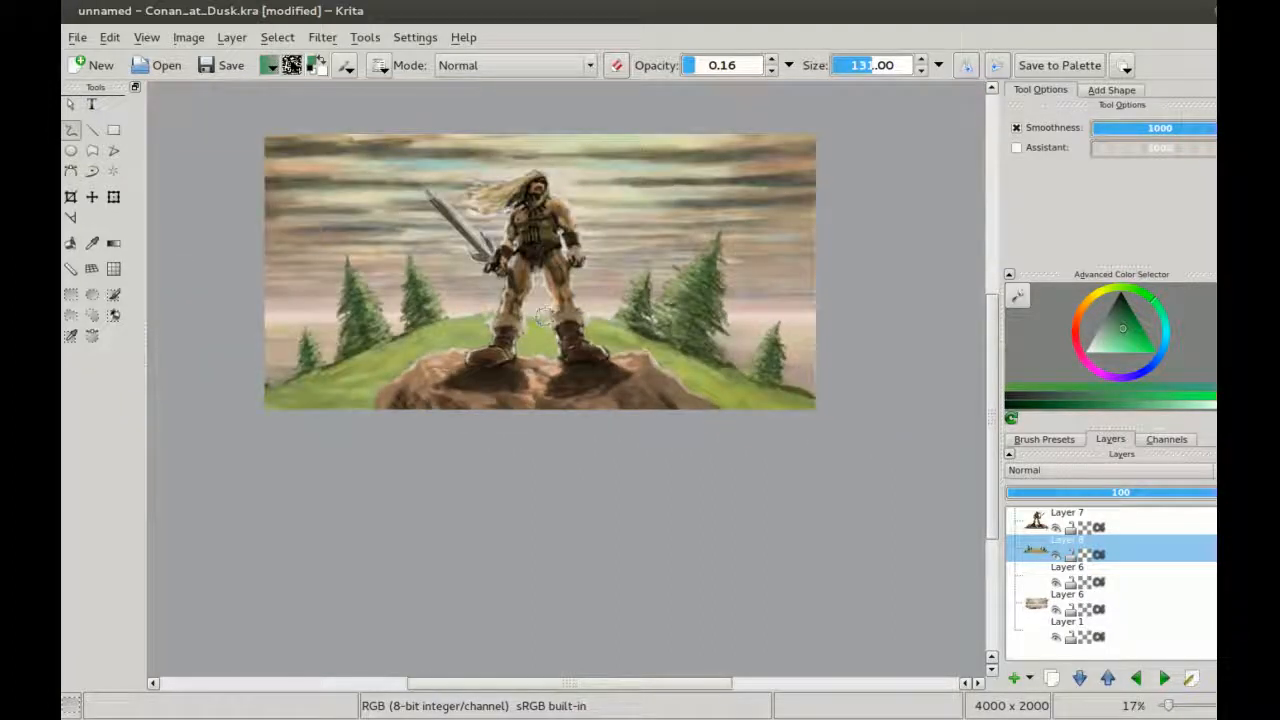
pyautogui.press('+')
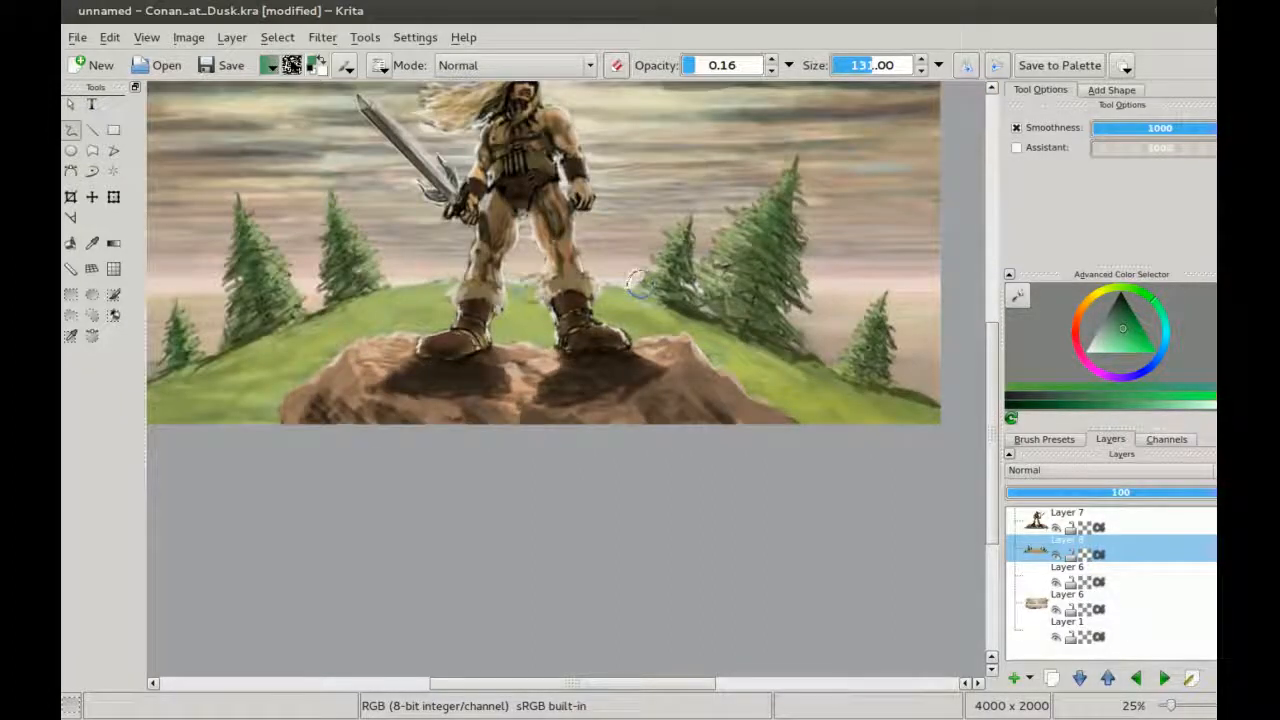
pyautogui.press('-')
# Step: Make the empty layer between Layer 8 and the sky active and choose a muted teal-green
pyautogui.click(1018, 577)
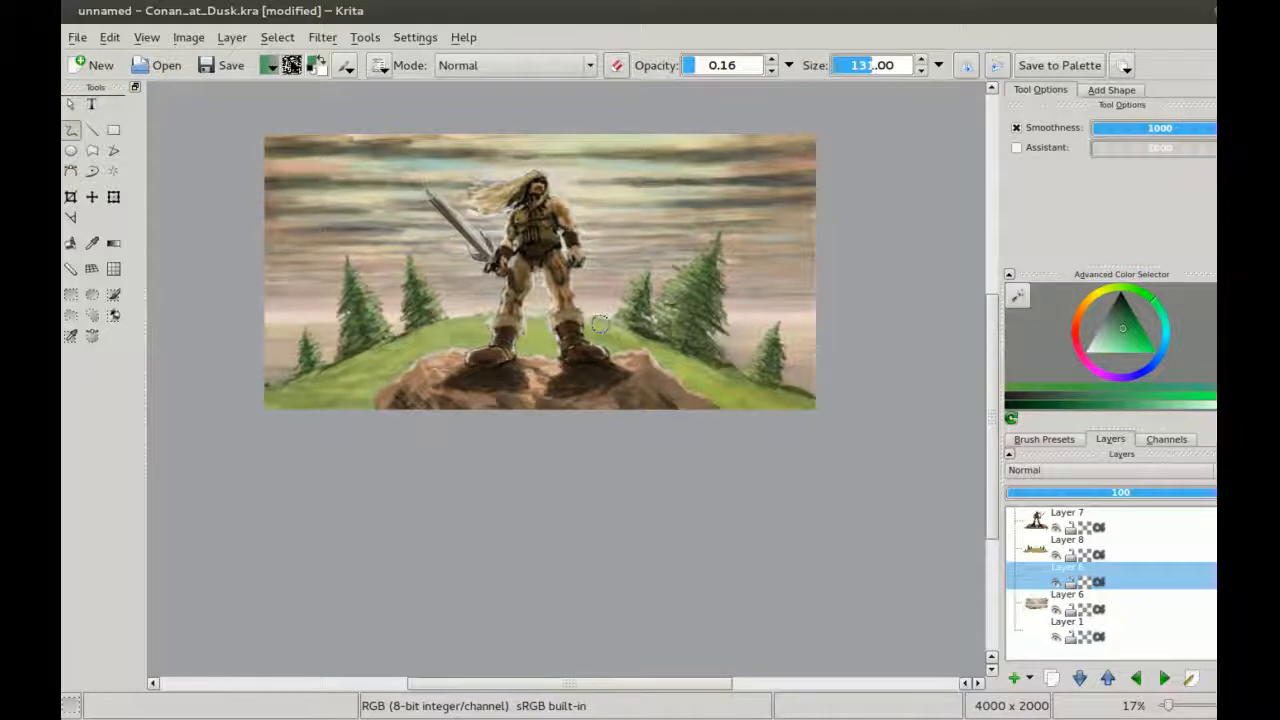
pyautogui.press('+')
pyautogui.moveTo(415, 366); pyautogui.dragTo(465, 363)
pyautogui.press('+')
pyautogui.moveTo(460, 259)
pyautogui.mouseDown()
pyautogui.moveTo(391, 331)
pyautogui.moveTo(415, 344)
pyautogui.mouseUp()
pyautogui.press('-')
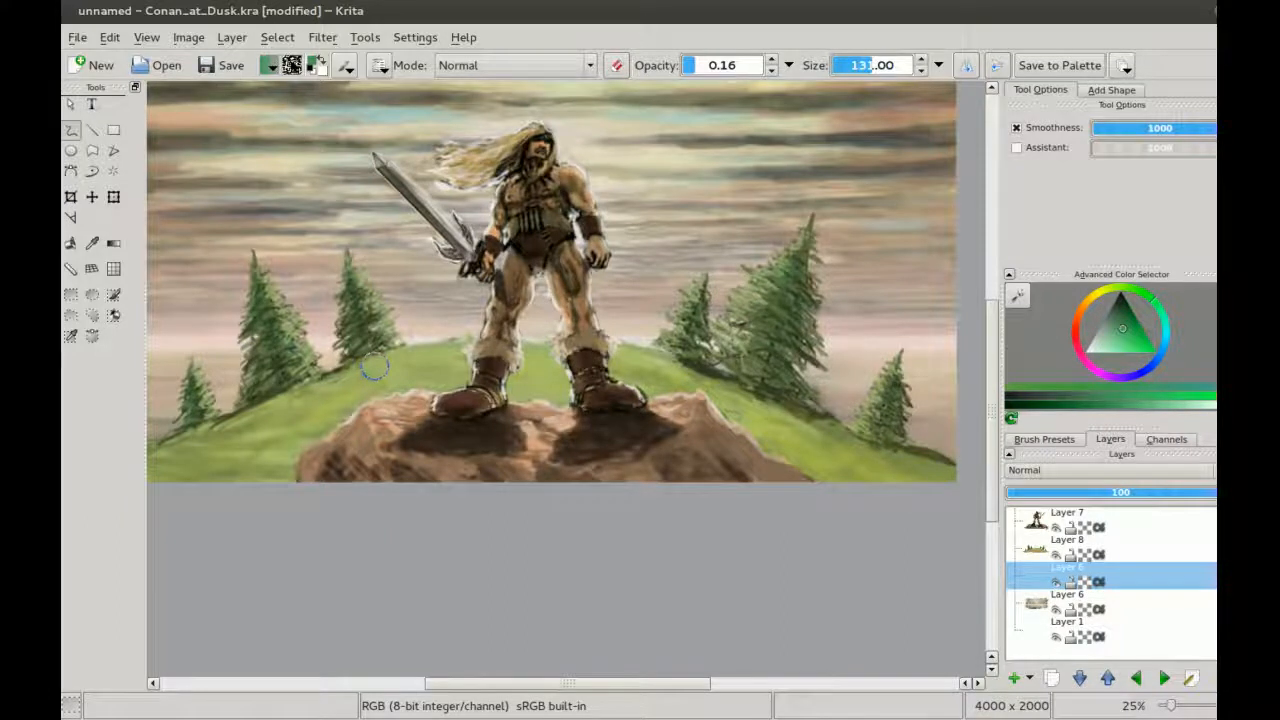
pyautogui.press('-')
pyautogui.press('+')
pyautogui.press('-')
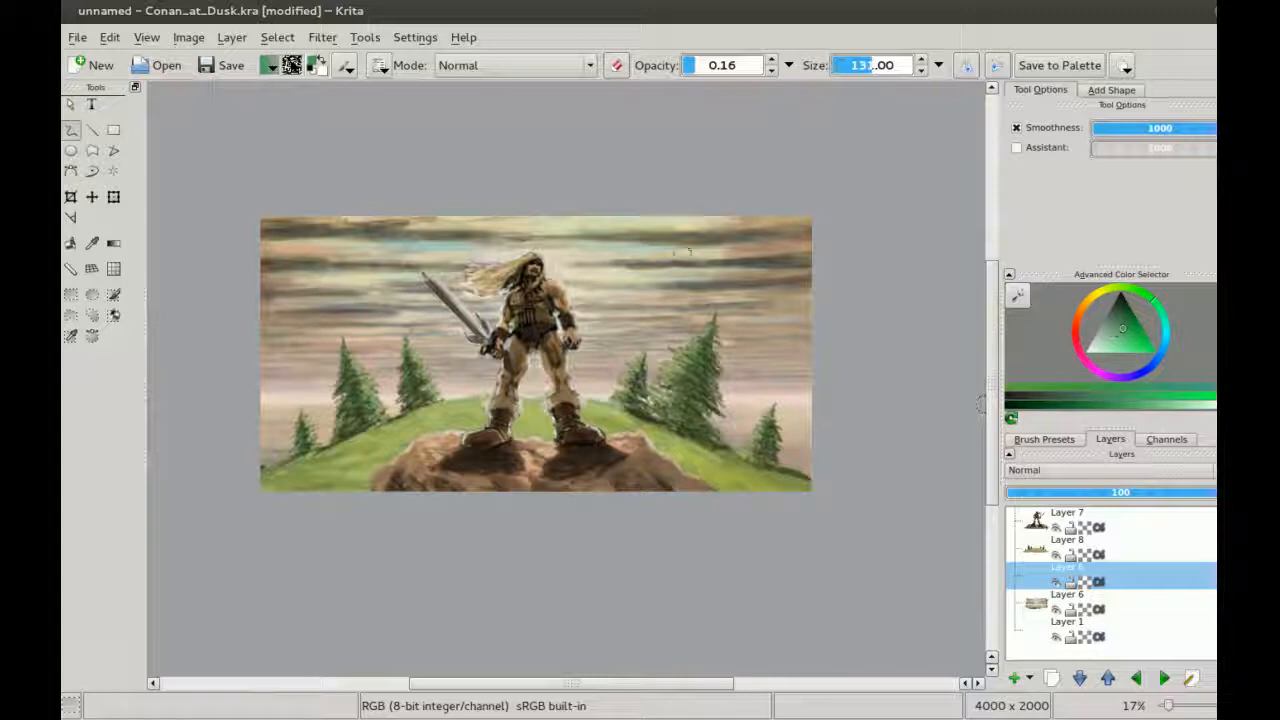
pyautogui.moveTo(1132, 342)
pyautogui.mouseDown()
pyautogui.moveTo(1117, 321)
pyautogui.moveTo(1157, 320)
pyautogui.moveTo(1094, 340)
pyautogui.moveTo(1121, 336)
pyautogui.mouseUp()
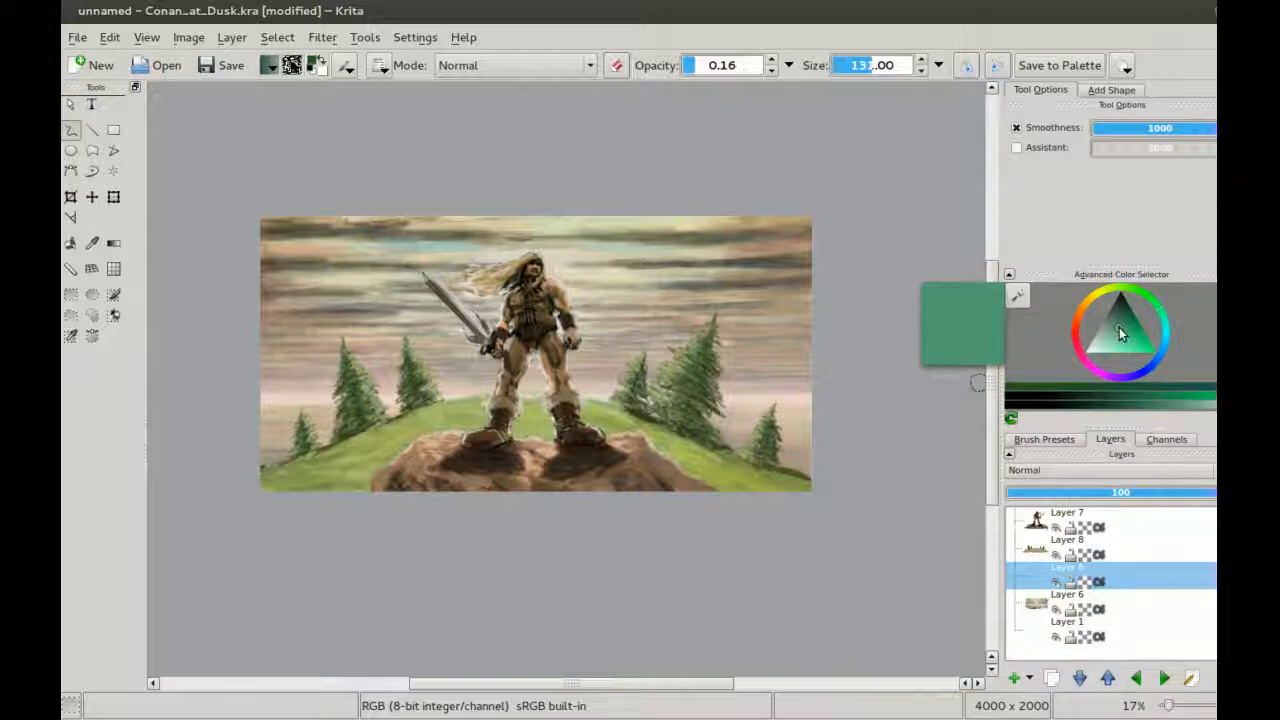
pyautogui.moveTo(1121, 336); pyautogui.dragTo(1119, 330)
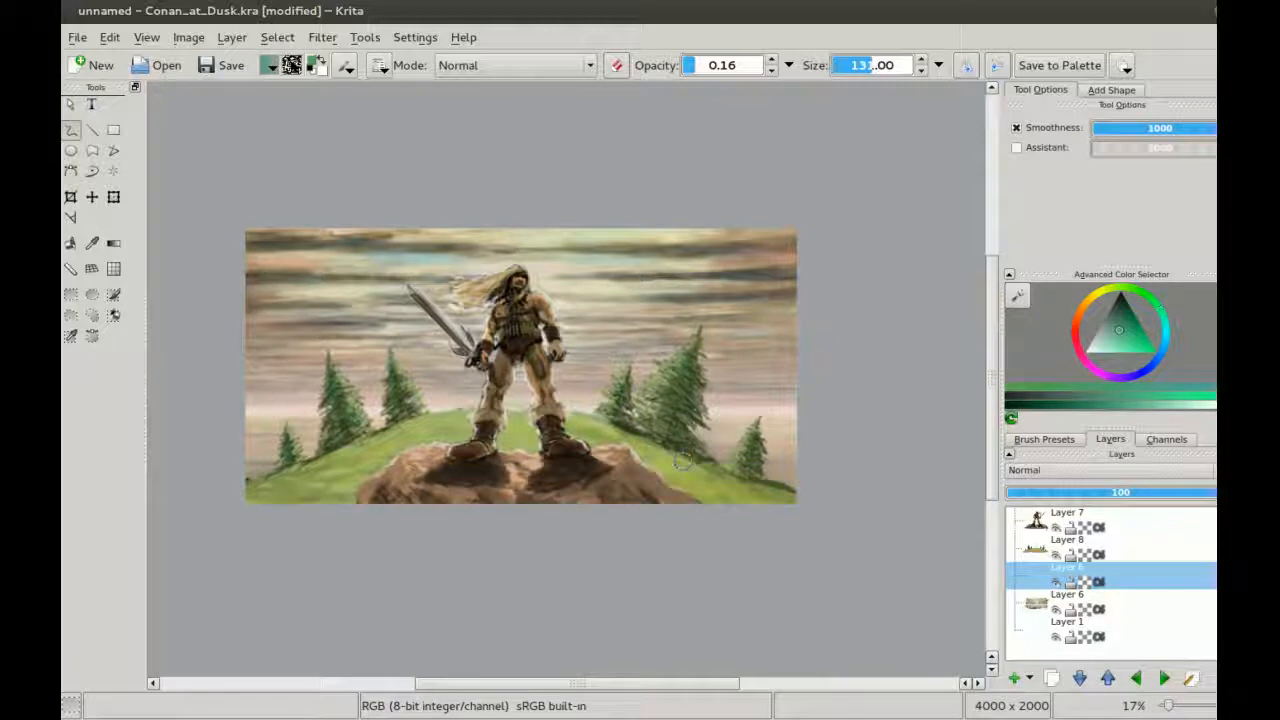
# Step: Paint a distant teal-green hill behind the small tree beside the large pine, with a 131-pixel brush at full opacity
pyautogui.moveTo(734, 449); pyautogui.dragTo(720, 437)
pyautogui.hotkey('ctrl', '+')
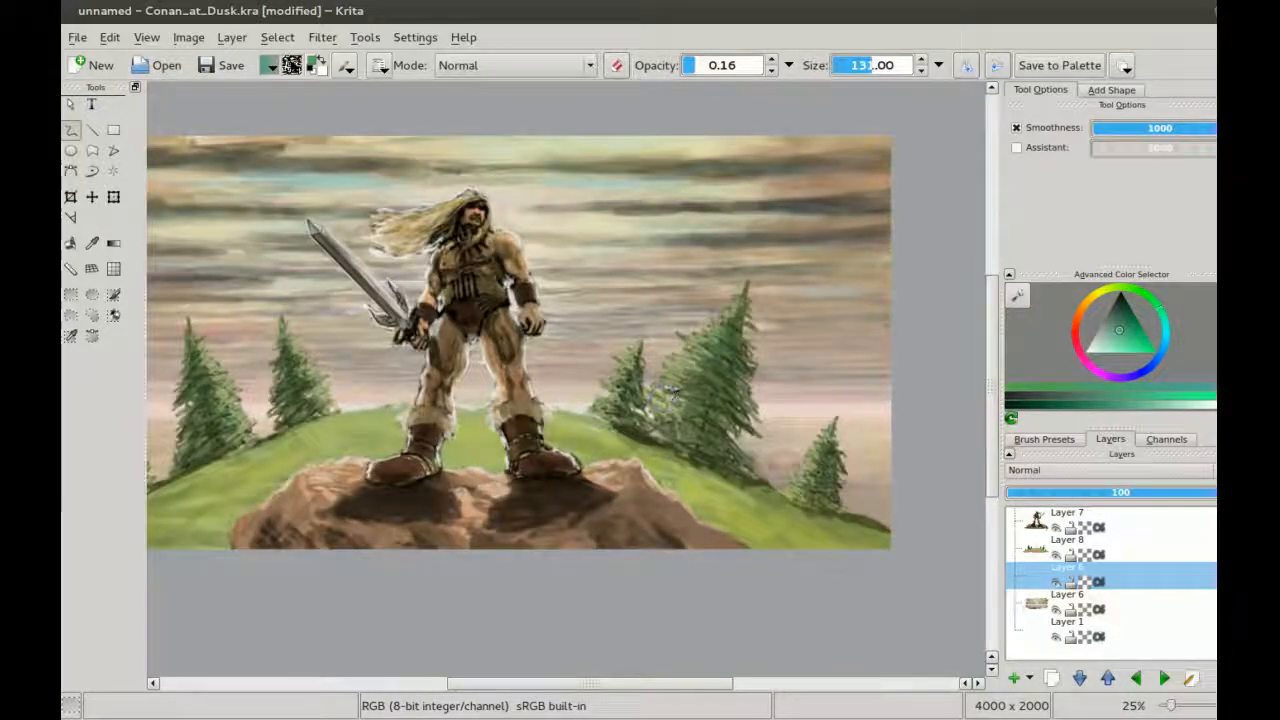
pyautogui.moveTo(730, 60); pyautogui.dragTo(772, 62)
pyautogui.moveTo(785, 468)
pyautogui.mouseDown()
pyautogui.moveTo(775, 458)
pyautogui.moveTo(850, 437)
pyautogui.moveTo(870, 455)
pyautogui.moveTo(855, 478)
pyautogui.moveTo(820, 482)
pyautogui.moveTo(858, 500)
pyautogui.mouseUp()
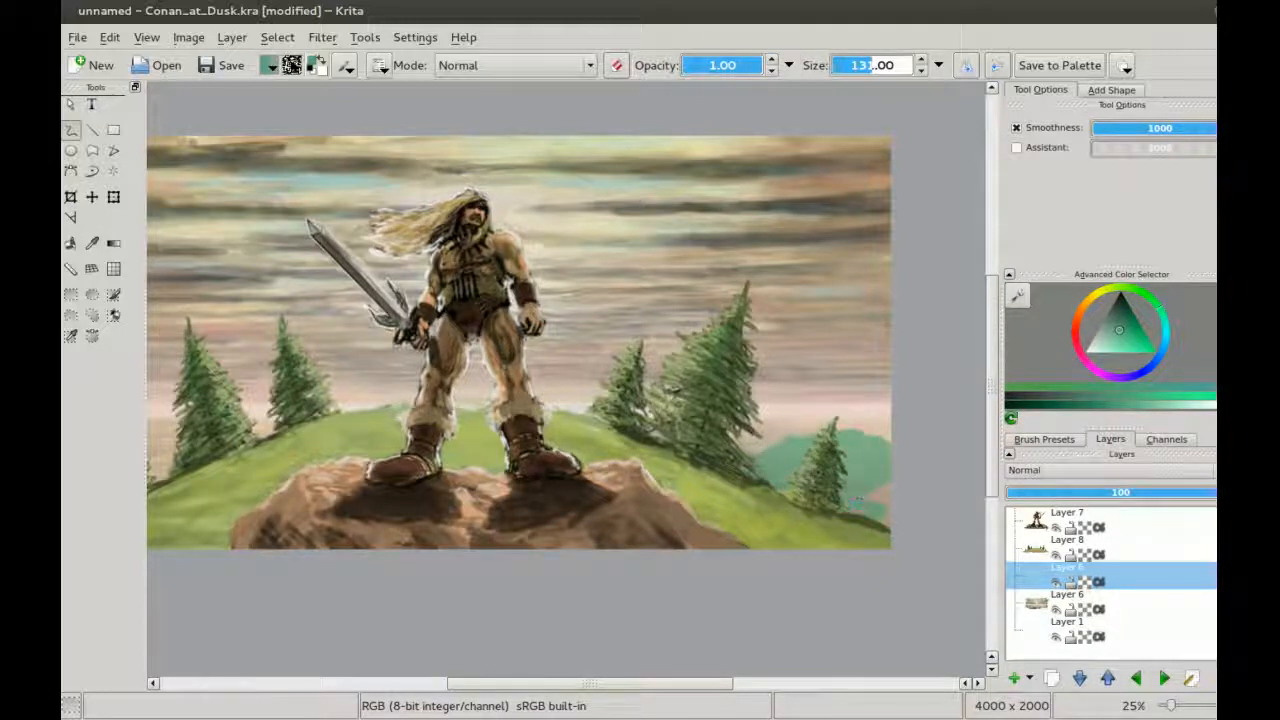
pyautogui.moveTo(888, 444)
pyautogui.mouseDown()
pyautogui.moveTo(745, 452)
pyautogui.moveTo(875, 442)
pyautogui.mouseUp()
pyautogui.moveTo(779, 444); pyautogui.dragTo(737, 468)
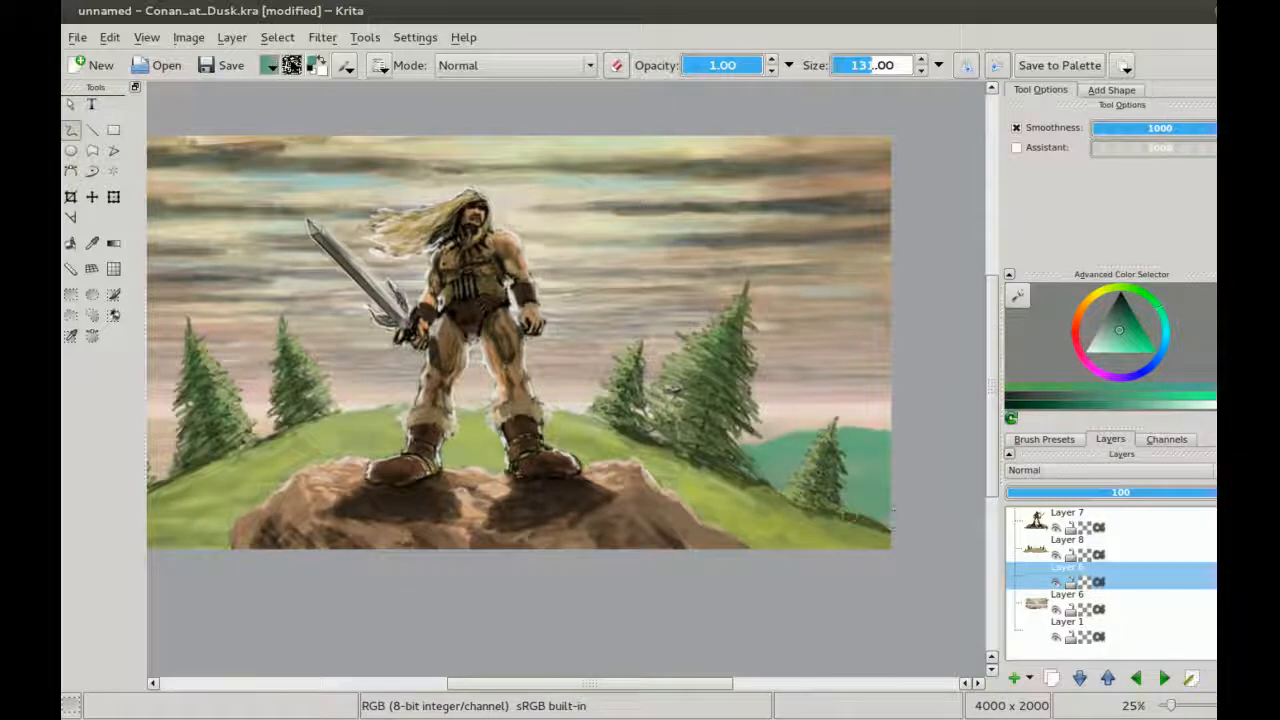
# Step: Paint a matching distant teal-green hill behind the small tree on the sword side of the painting
pyautogui.moveTo(880, 519); pyautogui.dragTo(1060, 492)
pyautogui.moveTo(244, 414)
pyautogui.mouseDown()
pyautogui.moveTo(285, 433)
pyautogui.moveTo(230, 431)
pyautogui.moveTo(260, 462)
pyautogui.mouseUp()
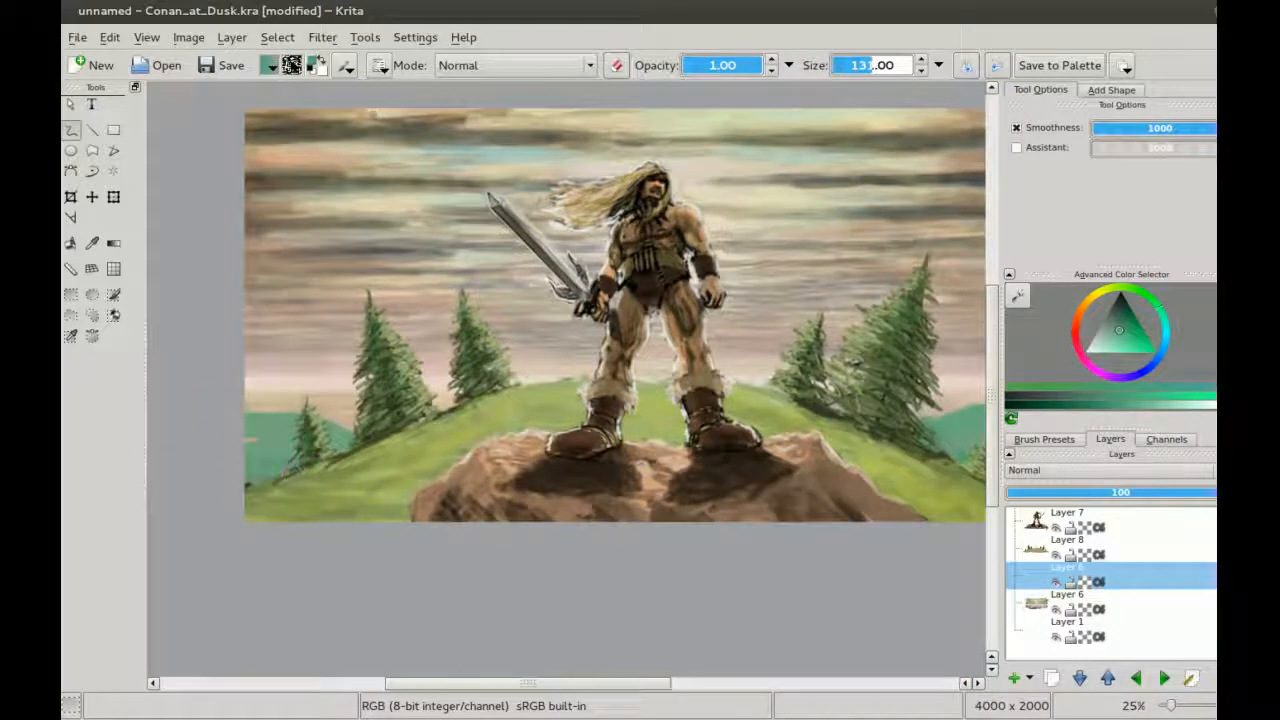
pyautogui.moveTo(372, 440)
pyautogui.mouseDown()
pyautogui.moveTo(209, 435)
pyautogui.moveTo(342, 430)
pyautogui.mouseUp()
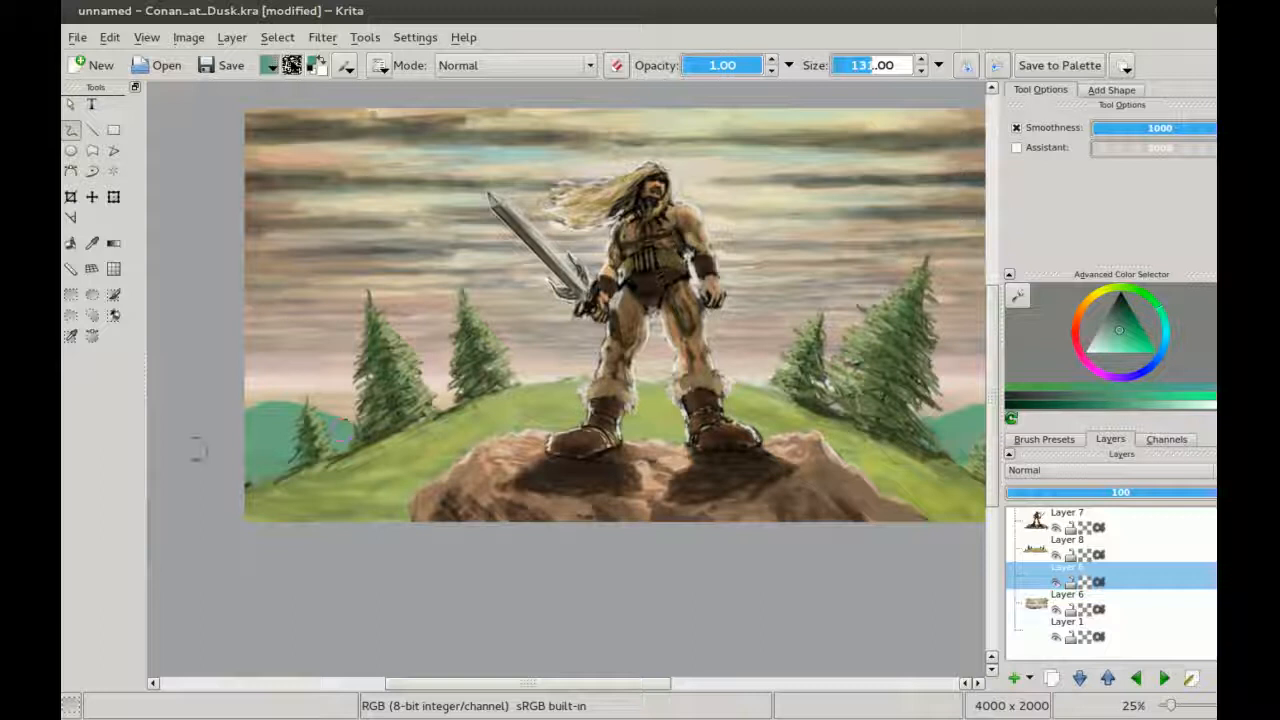
pyautogui.moveTo(478, 411); pyautogui.dragTo(381, 383)
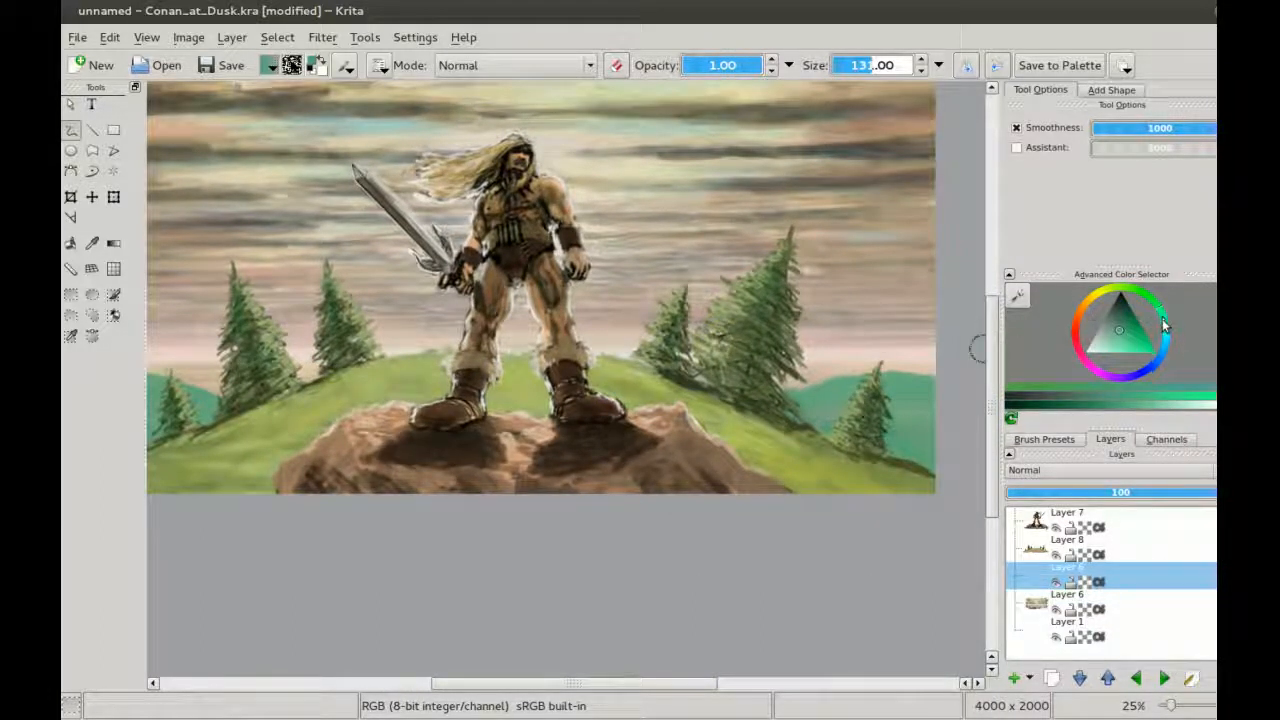
pyautogui.moveTo(333, 424); pyautogui.dragTo(380, 365)
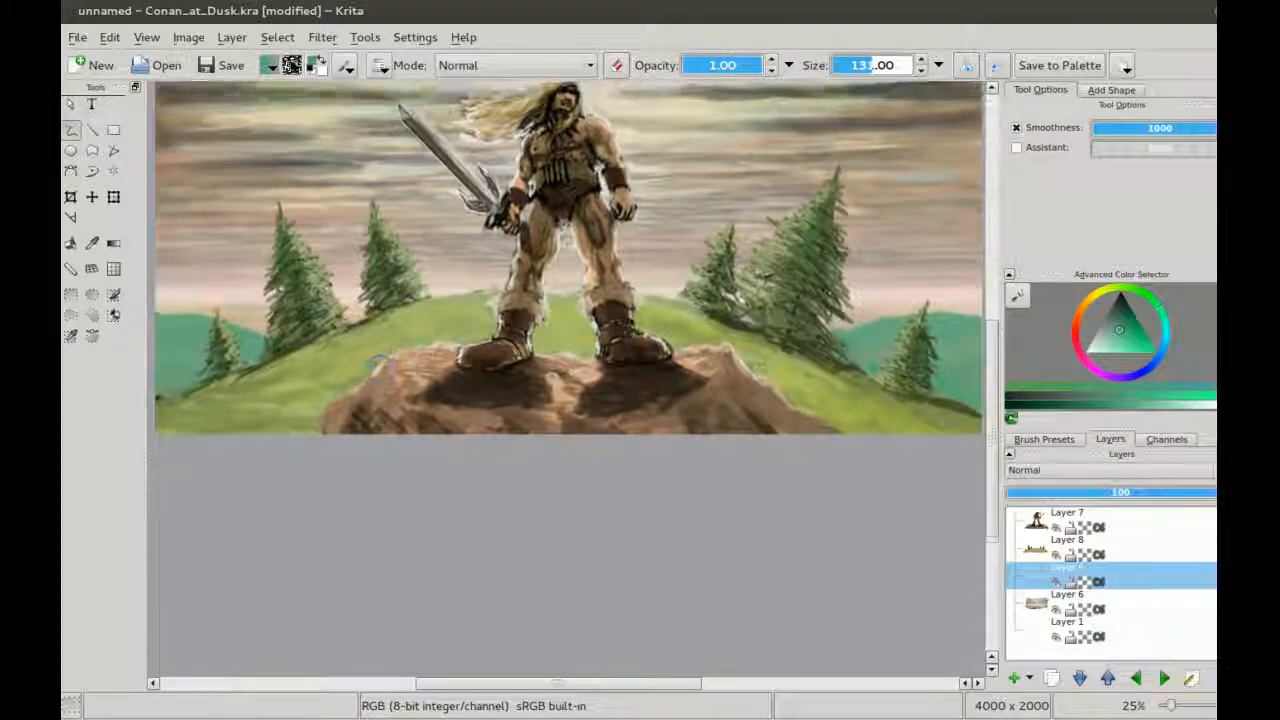
pyautogui.hotkey('ctrl', '-')
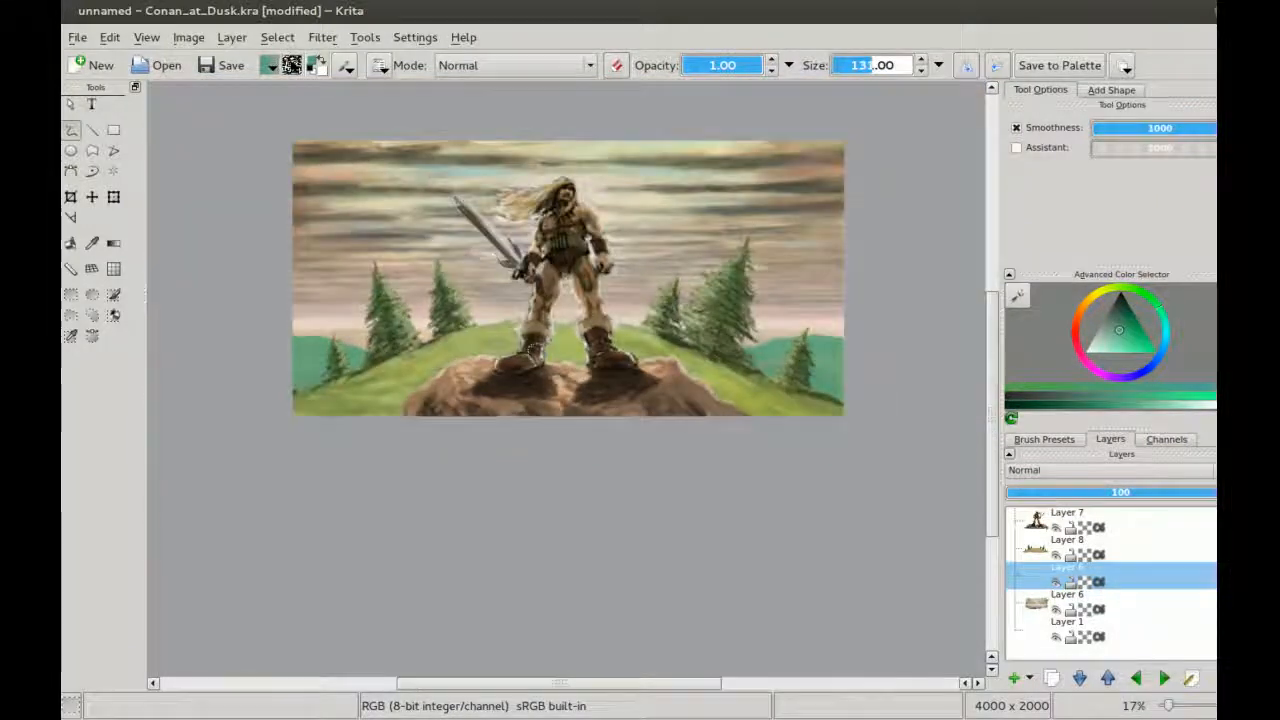
# Step: Choose a bluer, lighter teal and paint a farther ridge behind the large pine and the sword-side trees with a 61-pixel brush
pyautogui.click(1164, 321)
pyautogui.click(1115, 341)
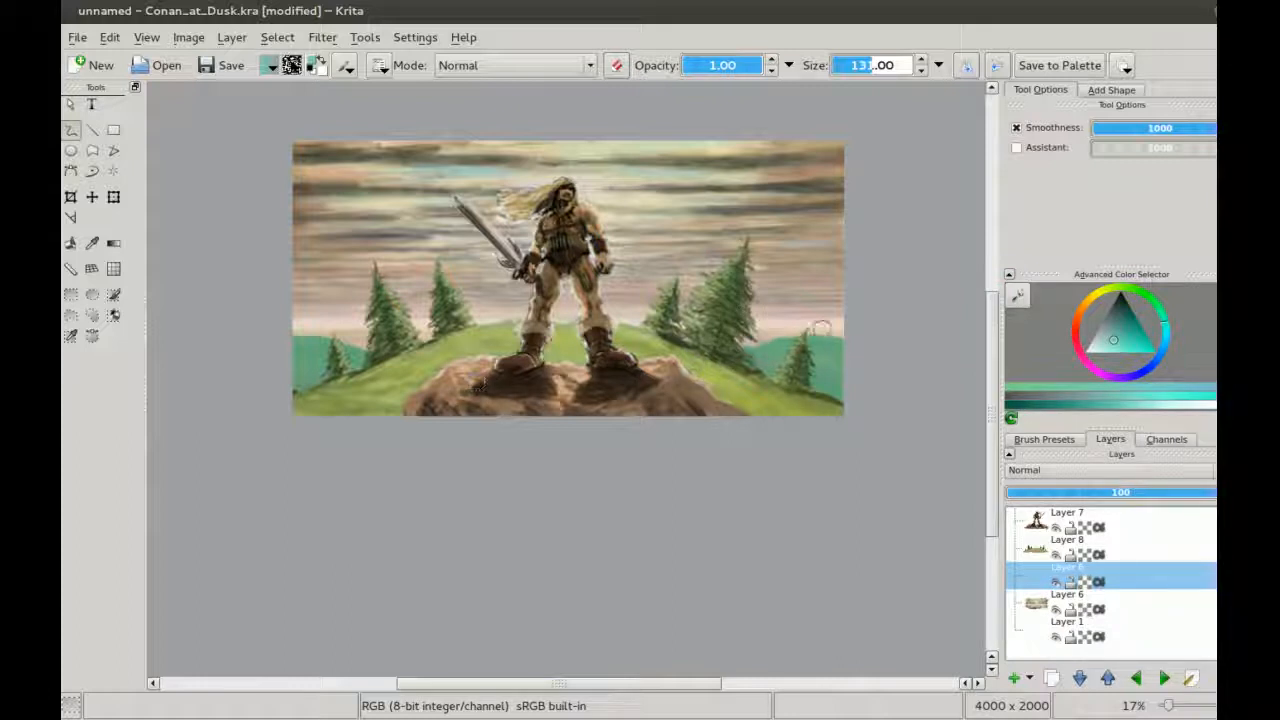
pyautogui.hotkey('ctrl', '+')
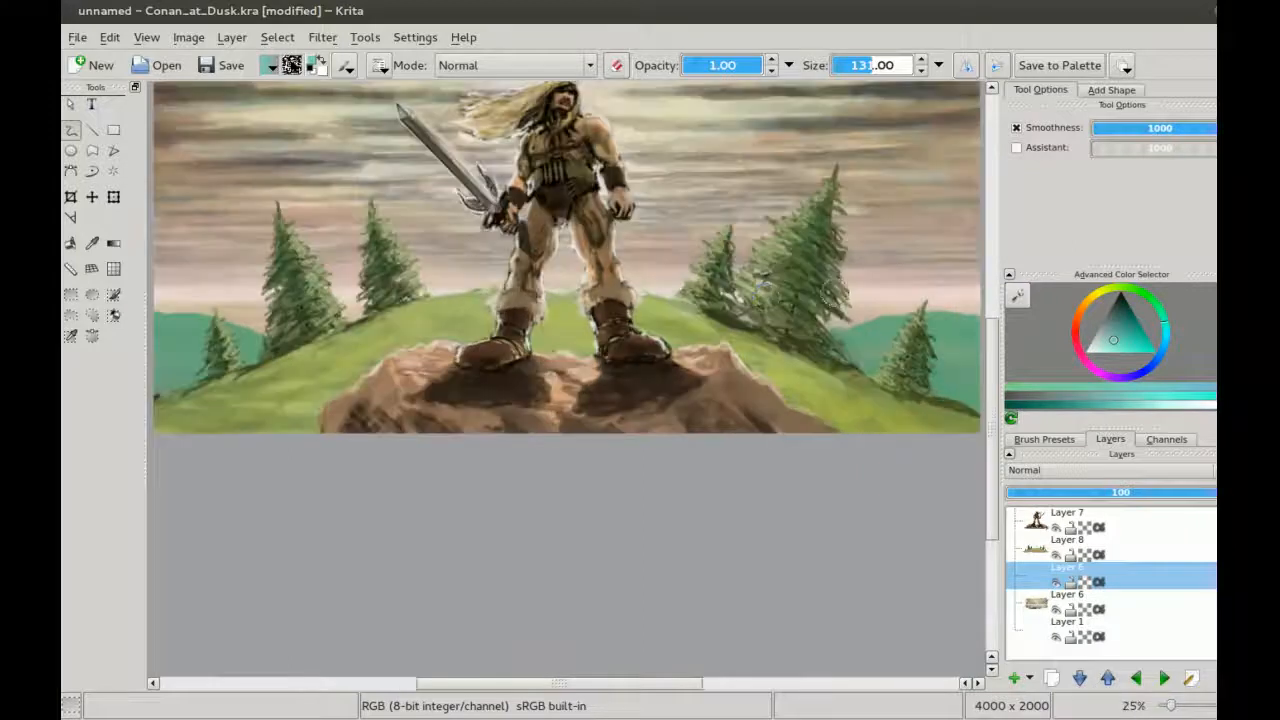
pyautogui.moveTo(848, 311); pyautogui.dragTo(860, 308)
pyautogui.moveTo(822, 280); pyautogui.dragTo(650, 340)
pyautogui.hotkey('ctrl', '+')
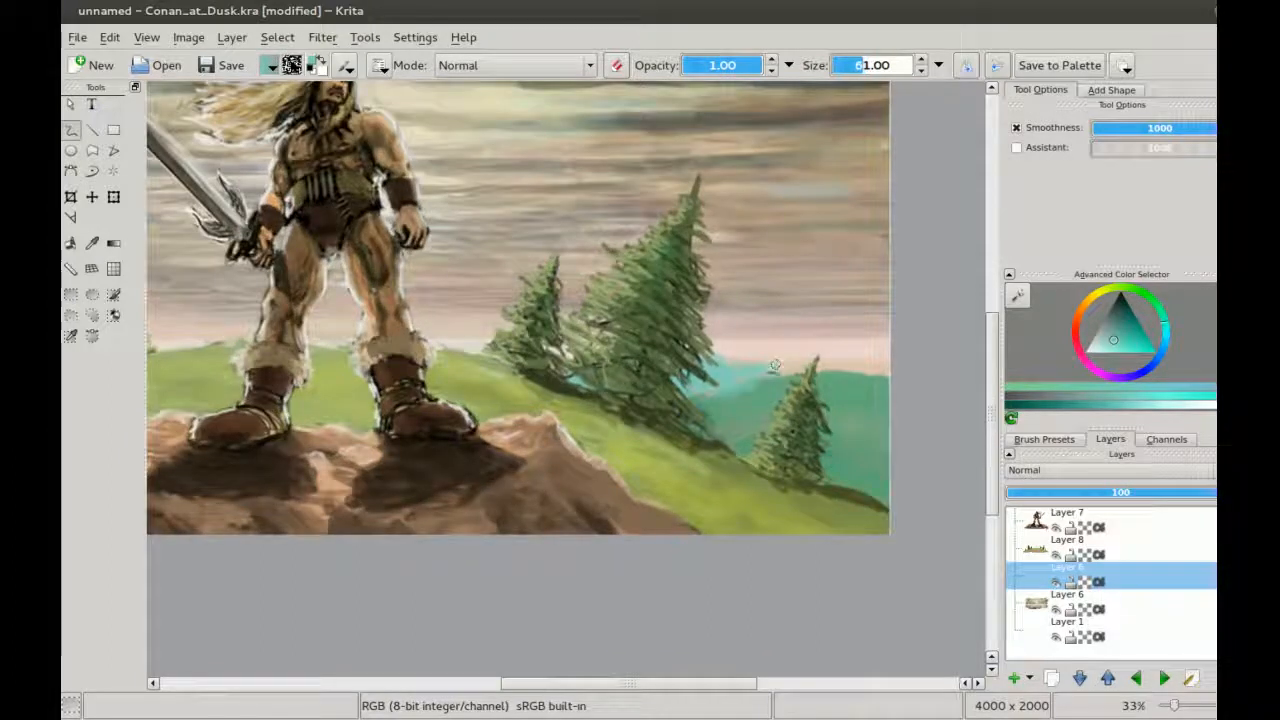
pyautogui.moveTo(213, 334); pyautogui.dragTo(545, 249)
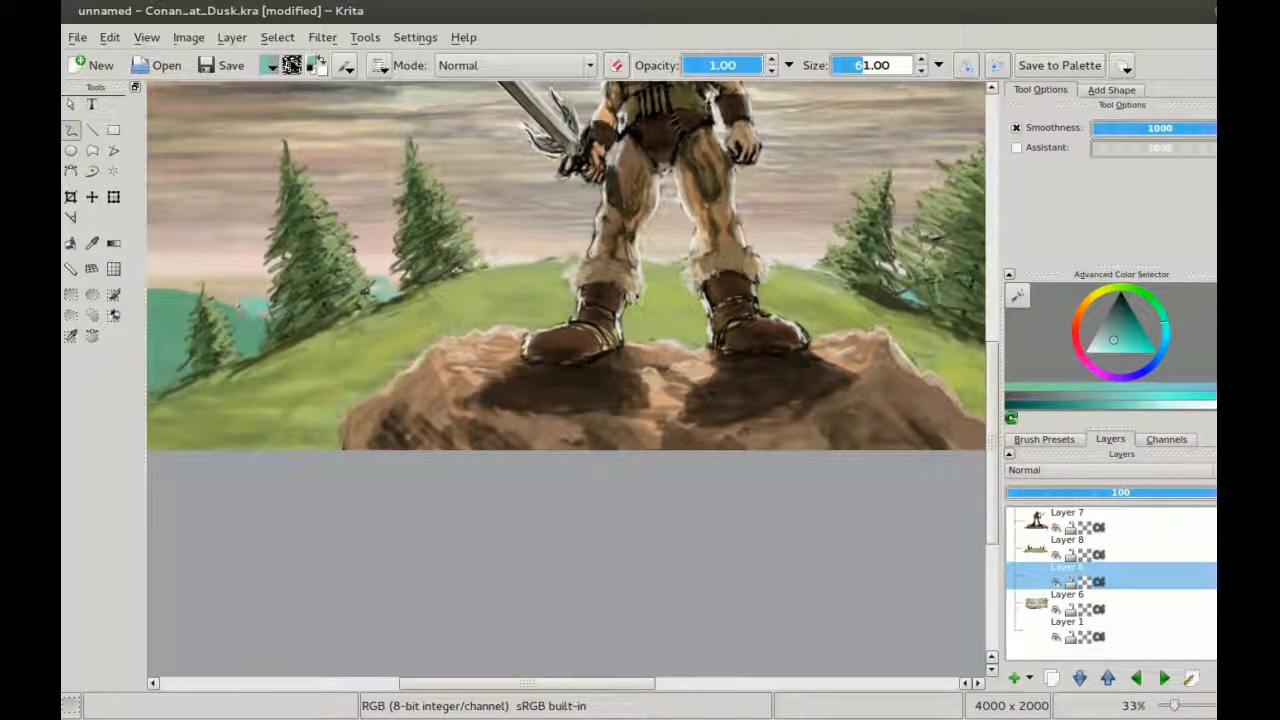
pyautogui.scroll(-2, 380, 280)
pyautogui.scroll(-1, 345, 237)
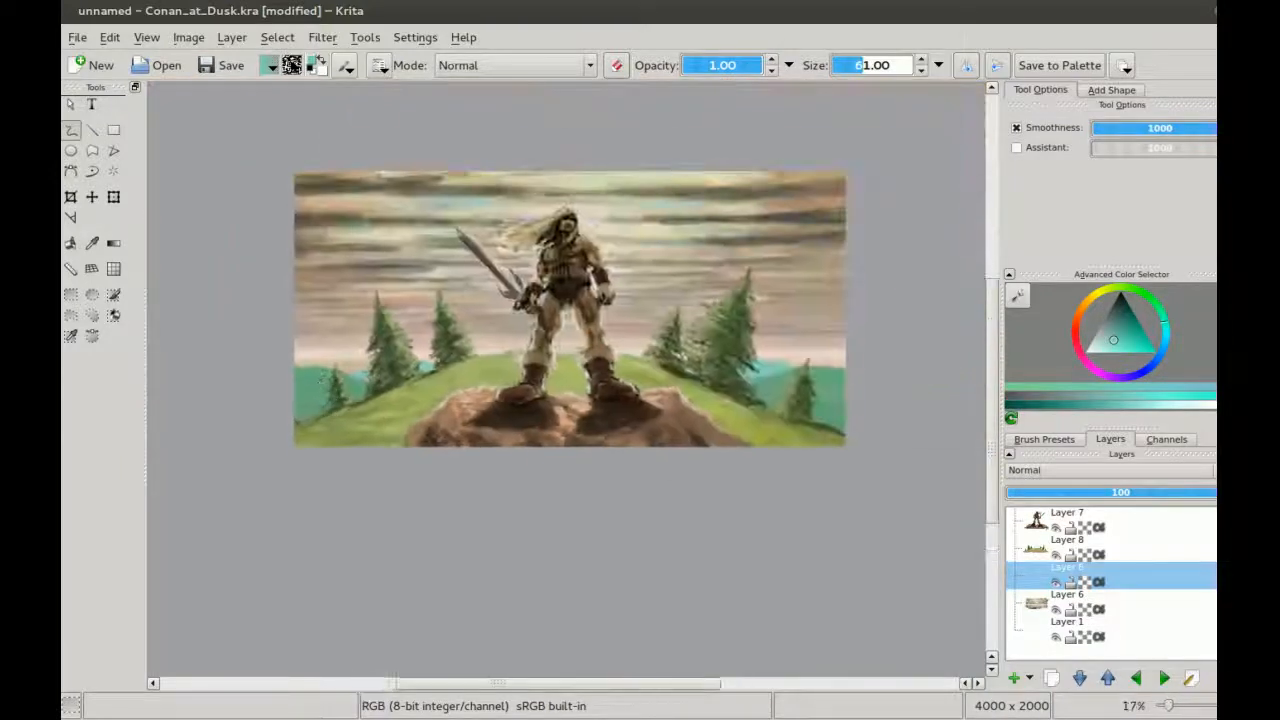
# Step: Raise pointed teal peaks on the far ridge beside the large pine and behind the sword-side trees
pyautogui.scroll(1, 771, 379)
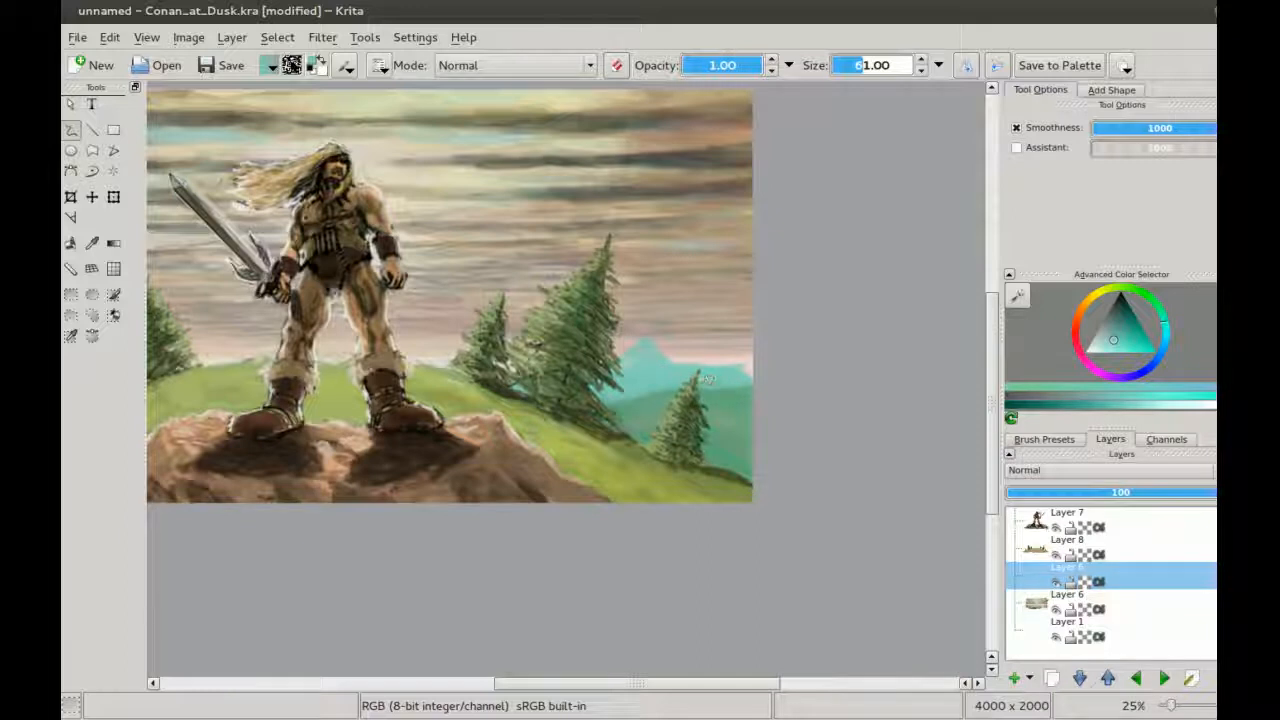
pyautogui.moveTo(426, 349); pyautogui.dragTo(613, 301)
pyautogui.moveTo(360, 355); pyautogui.dragTo(428, 280)
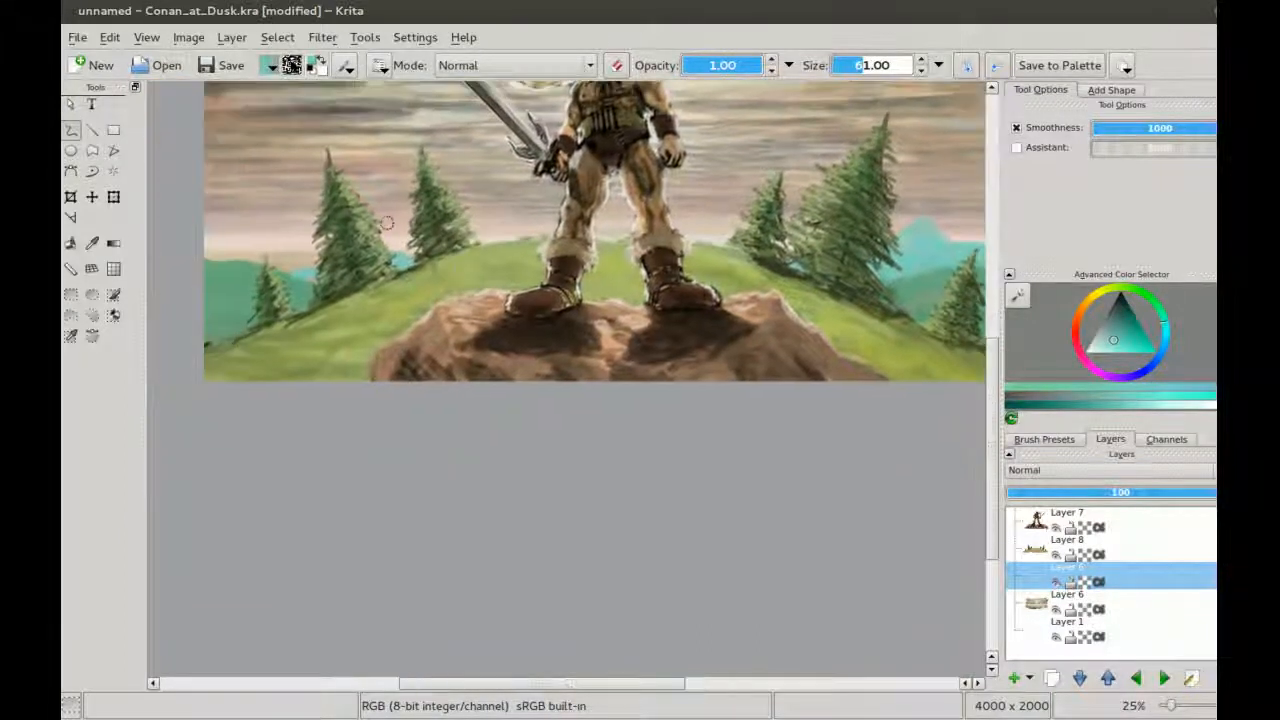
pyautogui.moveTo(510, 224)
pyautogui.mouseDown()
pyautogui.moveTo(515, 243)
pyautogui.moveTo(498, 223)
pyautogui.moveTo(424, 249)
pyautogui.mouseUp()
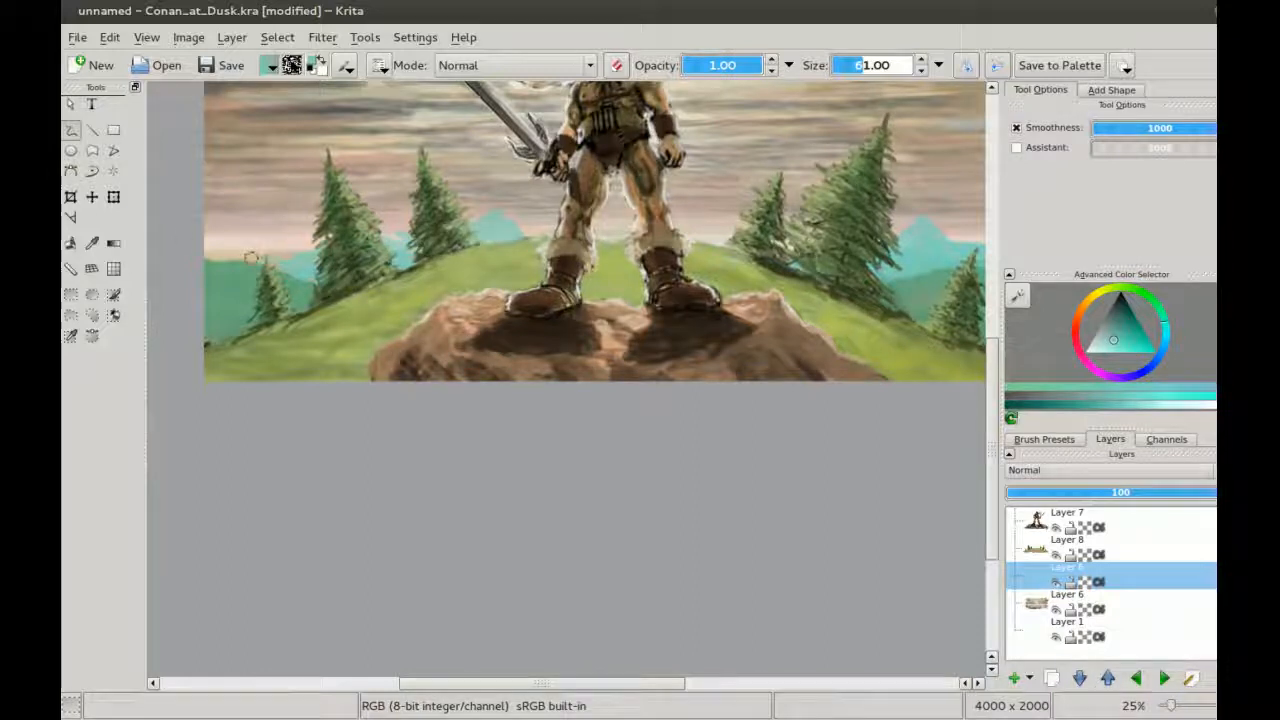
# Step: Choose a paler cyan and paint more distant peaks at both edges of the painting and beside the warrior's leg
pyautogui.moveTo(750, 350); pyautogui.dragTo(640, 390)
pyautogui.moveTo(1165, 337); pyautogui.dragTo(1106, 347)
pyautogui.moveTo(897, 282); pyautogui.dragTo(808, 257)
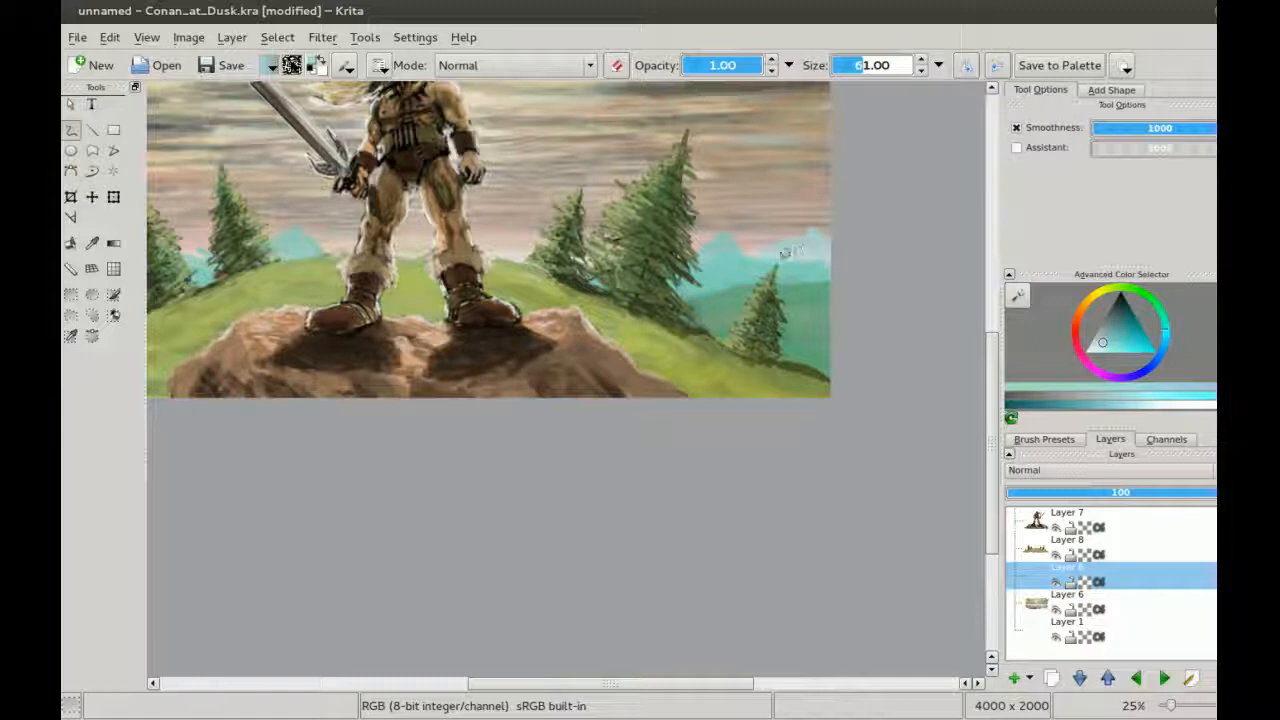
pyautogui.moveTo(420, 247); pyautogui.dragTo(505, 228)
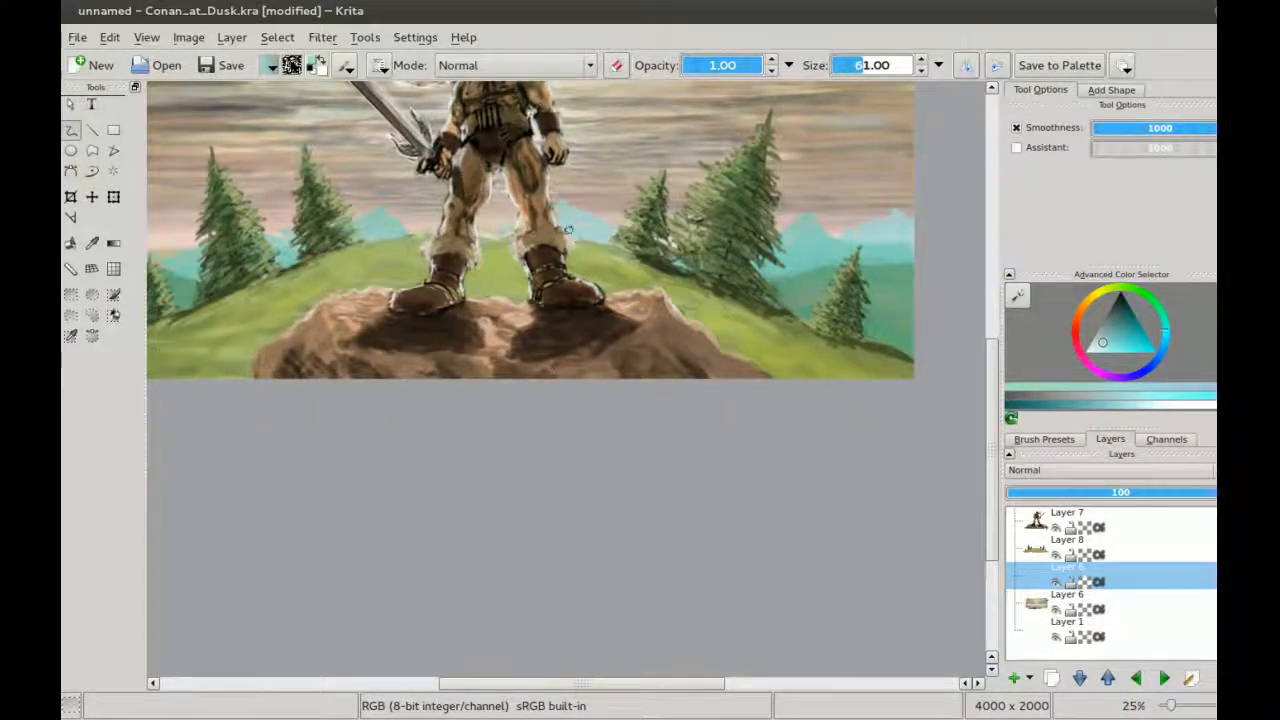
pyautogui.moveTo(375, 279); pyautogui.dragTo(515, 262)
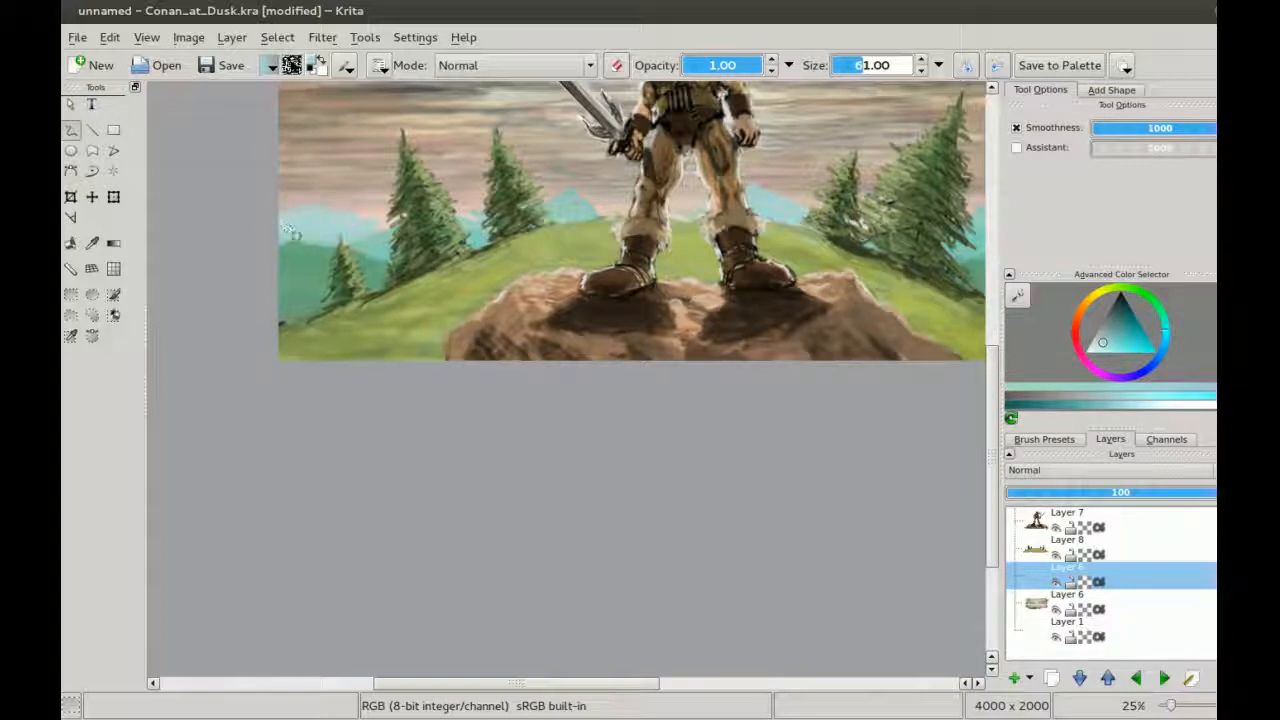
# Step: Choose a darker teal-blue and paint shadow strokes at full opacity on the peak between the warrior's leg and the pines
pyautogui.hotkey('ctrl', '-')
pyautogui.hotkey('ctrl', '-')
pyautogui.hotkey('ctrl', '+')
pyautogui.moveTo(626, 368); pyautogui.dragTo(597, 371)
pyautogui.hotkey('ctrl', '+')
pyautogui.moveTo(512, 314); pyautogui.dragTo(461, 426)
pyautogui.click(1117, 337)
pyautogui.moveTo(1115, 332)
pyautogui.mouseDown()
pyautogui.moveTo(1106, 339)
pyautogui.moveTo(1117, 324)
pyautogui.mouseUp()
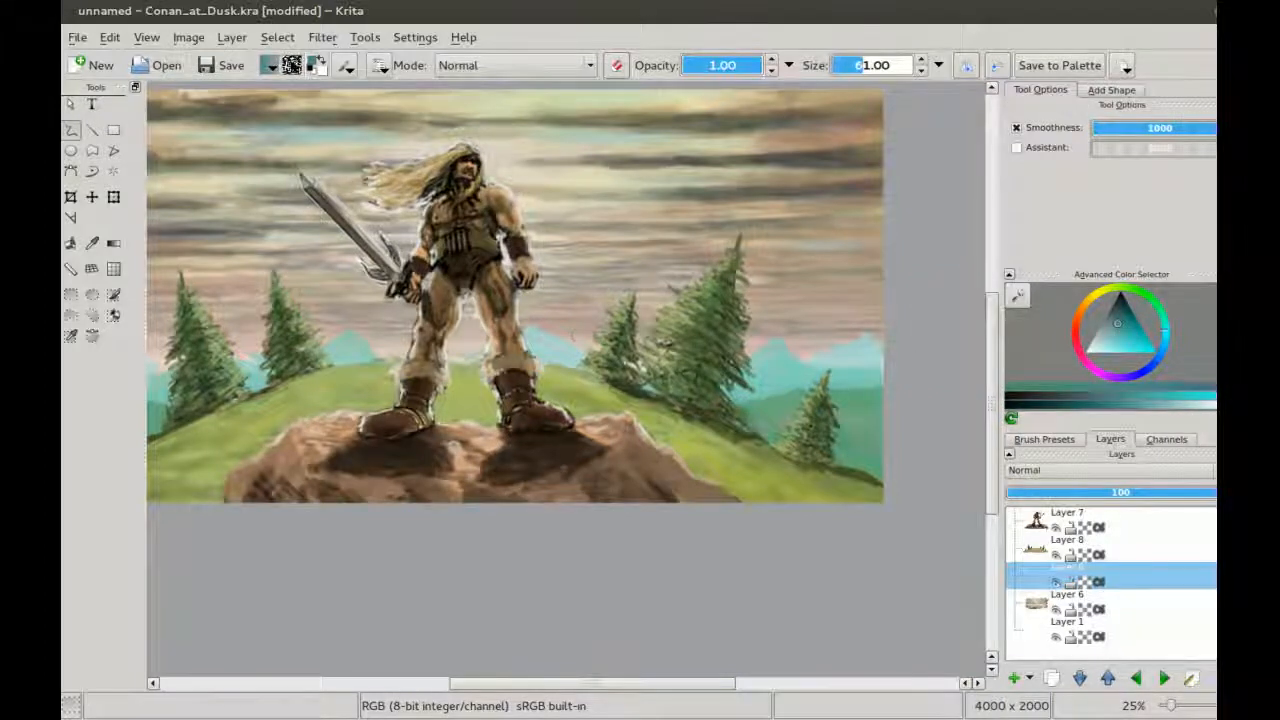
pyautogui.moveTo(550, 357); pyautogui.dragTo(609, 321)
pyautogui.scroll(1, 608, 321)
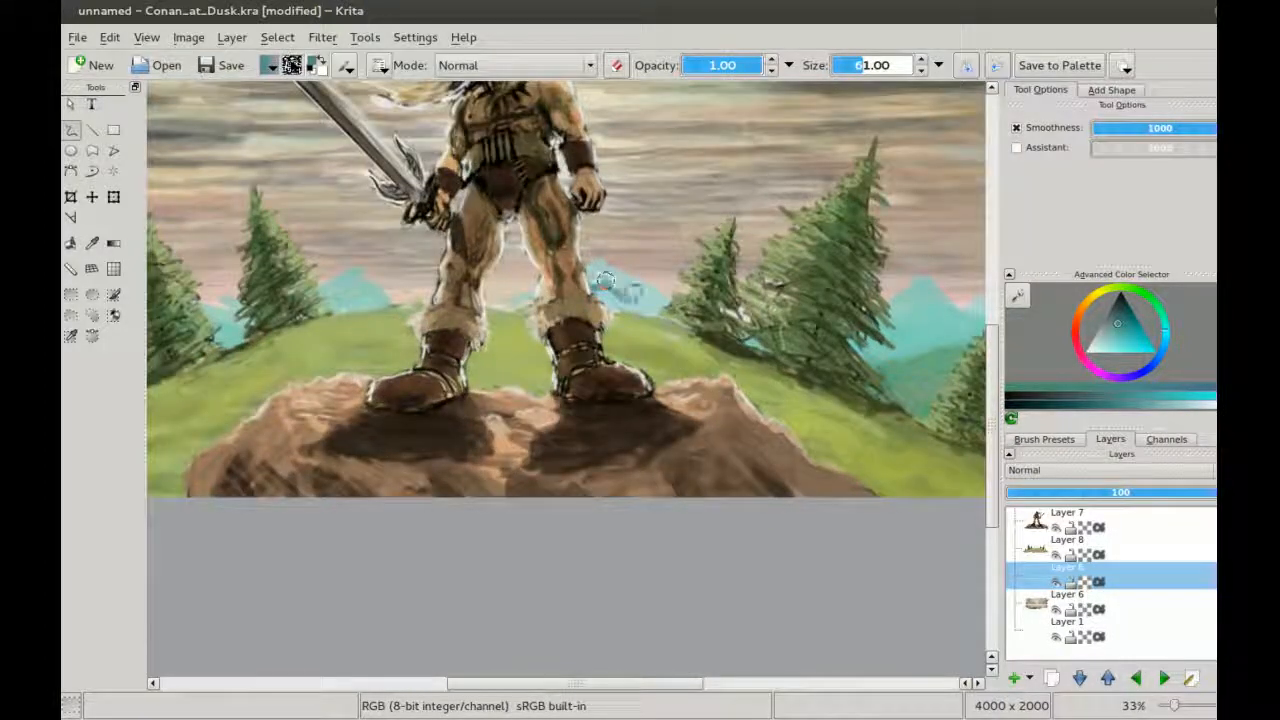
# Step: Blend the shading on the peak beside the warrior's leg at 0.35 opacity with teals sampled from it
pyautogui.click(710, 65)
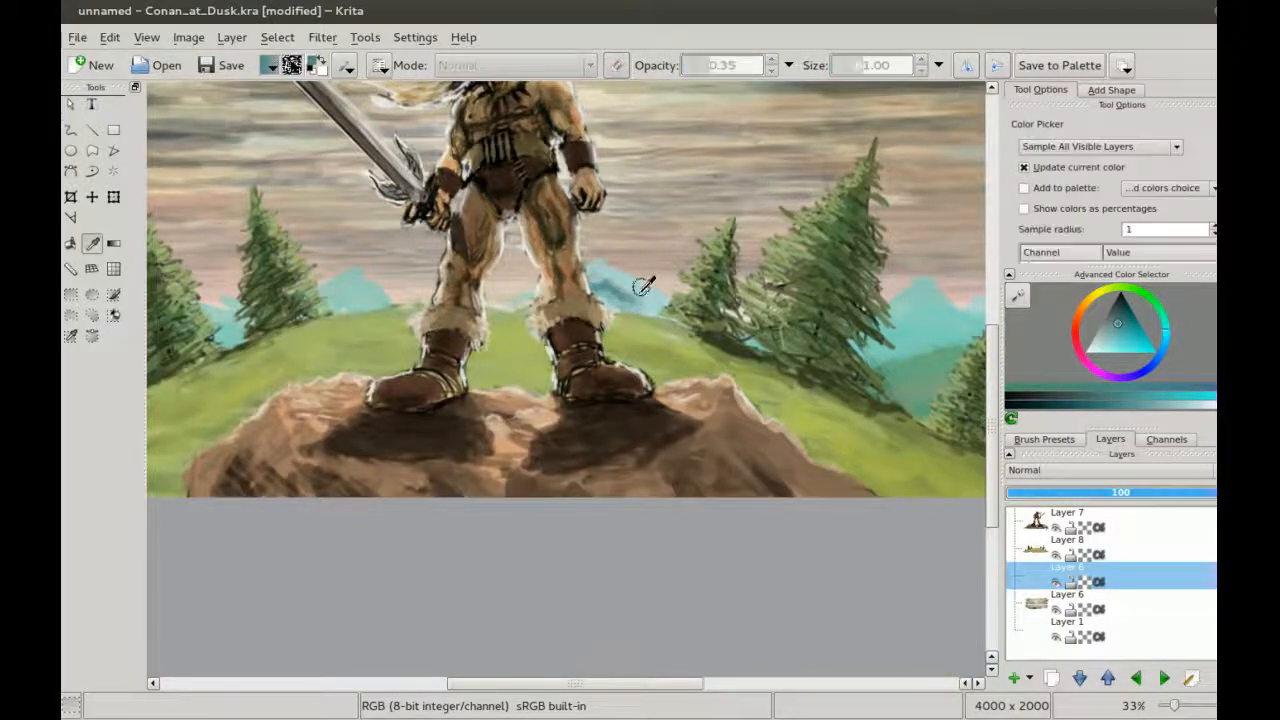
pyautogui.keyDown('ctrl'); pyautogui.click(598, 275); pyautogui.keyUp('ctrl')
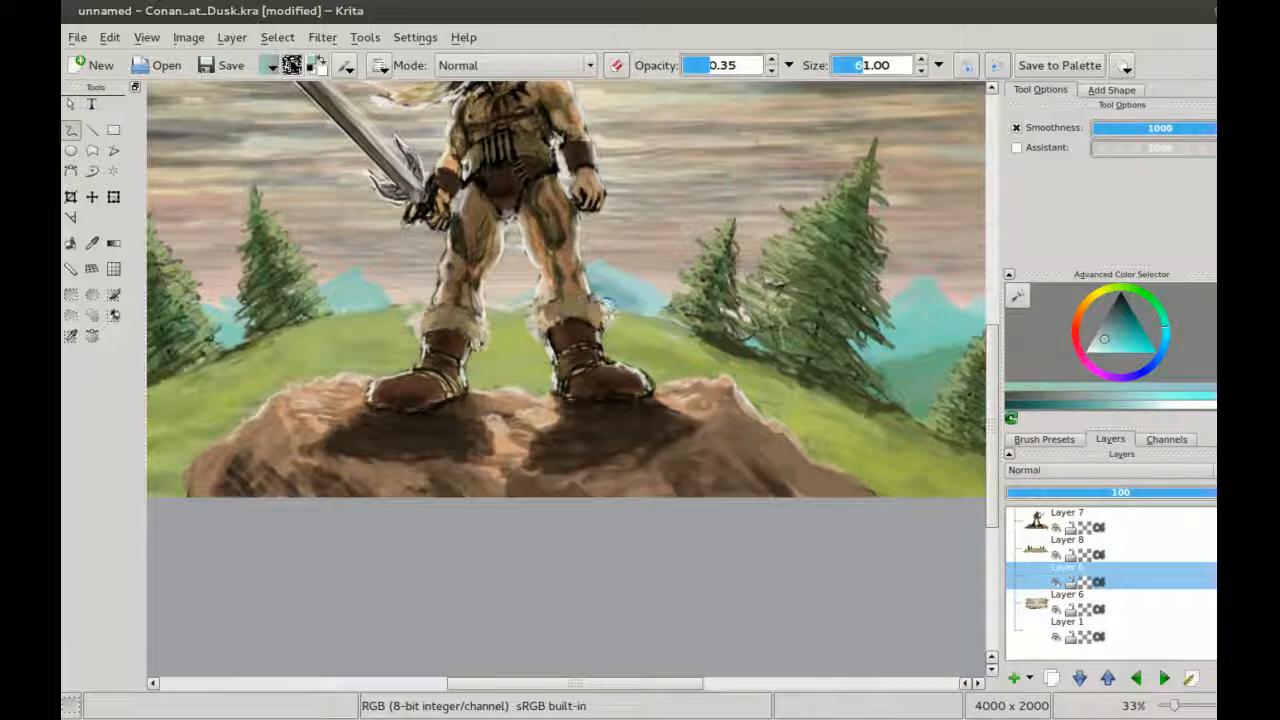
pyautogui.keyDown('ctrl'); pyautogui.click(624, 287); pyautogui.keyUp('ctrl')
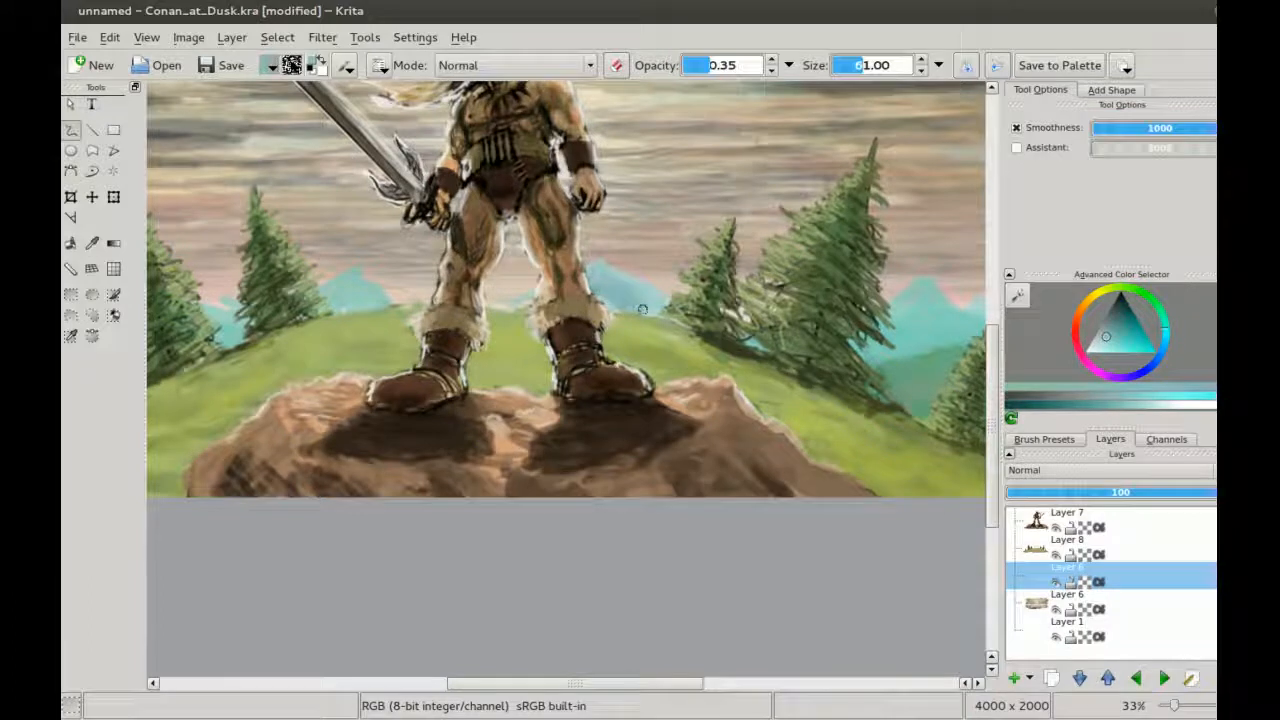
pyautogui.moveTo(376, 318); pyautogui.dragTo(446, 273)
# Step: Shade the distant peaks on the sword side with a darker teal, using a 71-pixel brush at 0.56 opacity
pyautogui.click(727, 68)
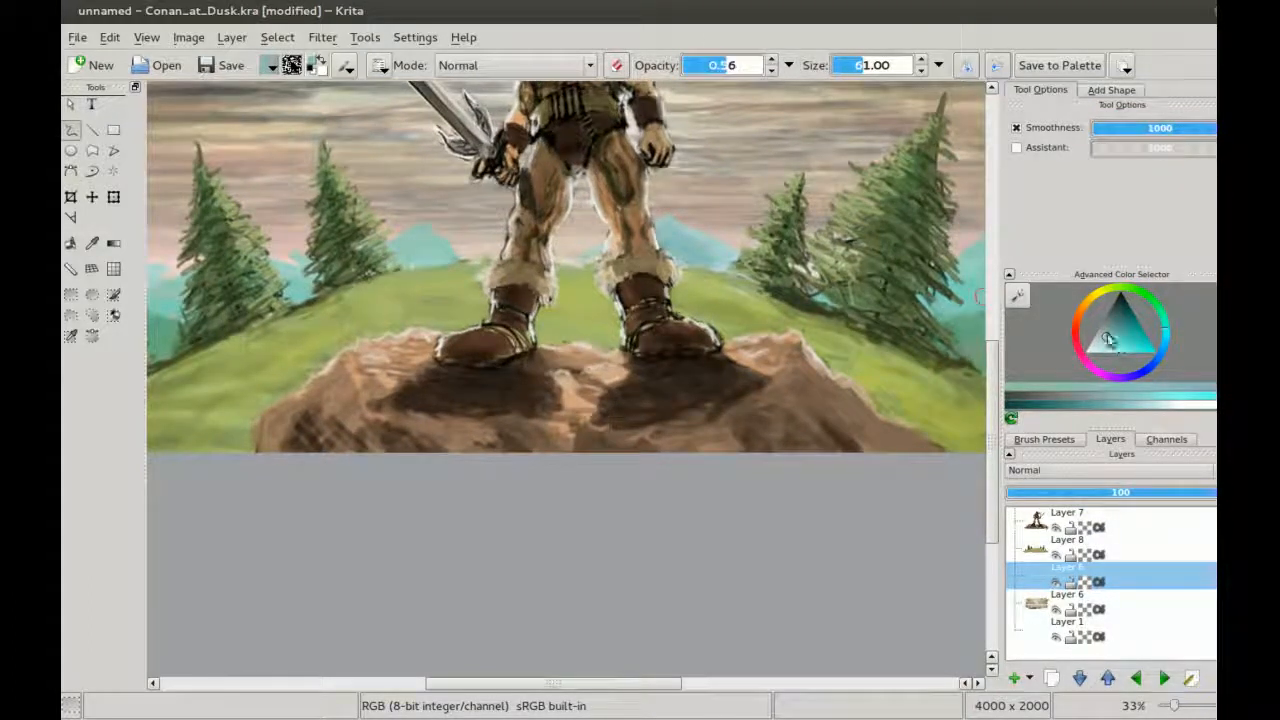
pyautogui.click(1113, 333)
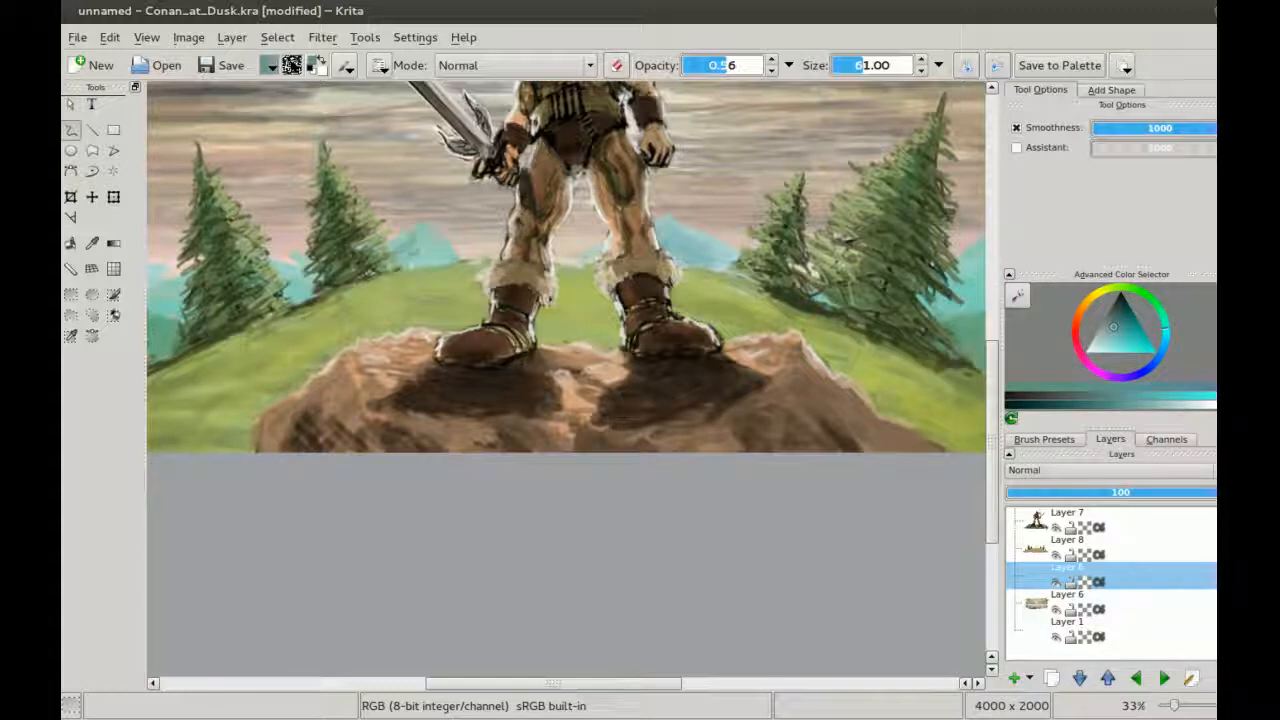
pyautogui.press(']')
pyautogui.moveTo(425, 238)
pyautogui.mouseDown()
pyautogui.moveTo(445, 245)
pyautogui.moveTo(433, 230)
pyautogui.moveTo(415, 238)
pyautogui.moveTo(431, 260)
pyautogui.moveTo(540, 204)
pyautogui.mouseUp()
pyautogui.moveTo(164, 213)
pyautogui.mouseDown()
pyautogui.moveTo(256, 198)
pyautogui.moveTo(362, 220)
pyautogui.moveTo(300, 222)
pyautogui.moveTo(345, 206)
pyautogui.moveTo(250, 216)
pyautogui.moveTo(340, 200)
pyautogui.moveTo(265, 205)
pyautogui.moveTo(315, 203)
pyautogui.moveTo(315, 188)
pyautogui.moveTo(355, 206)
pyautogui.moveTo(243, 209)
pyautogui.moveTo(294, 184)
pyautogui.moveTo(370, 204)
pyautogui.mouseUp()
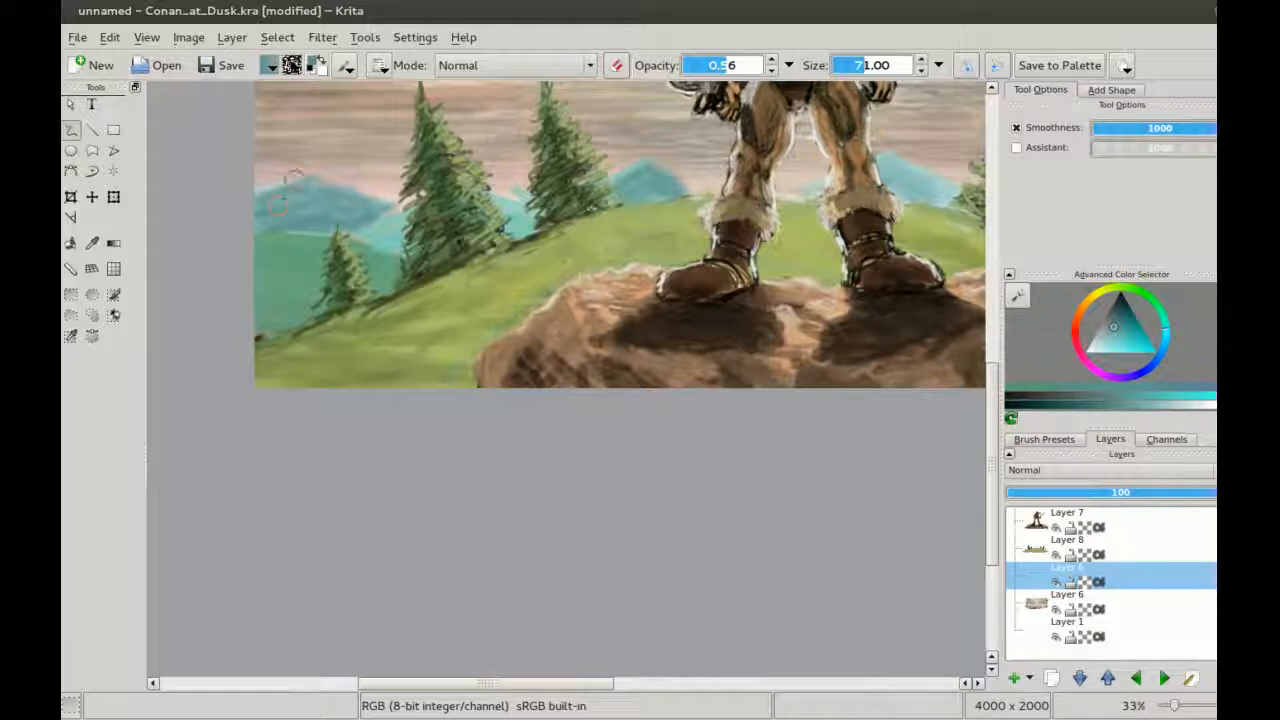
pyautogui.scroll(-2, 343, 203)
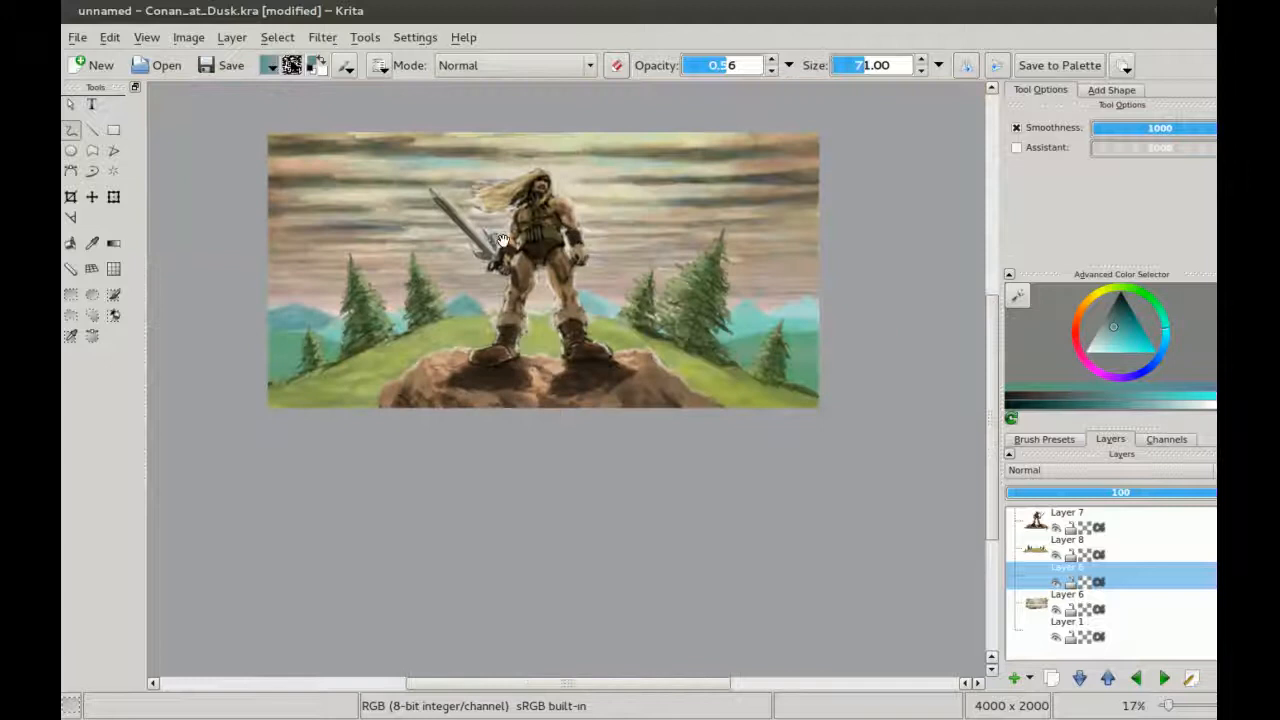
# Step: Shade the distant peak at the painting's edge beyond the large pine with the same darker teal
pyautogui.scroll(2, 633, 288)
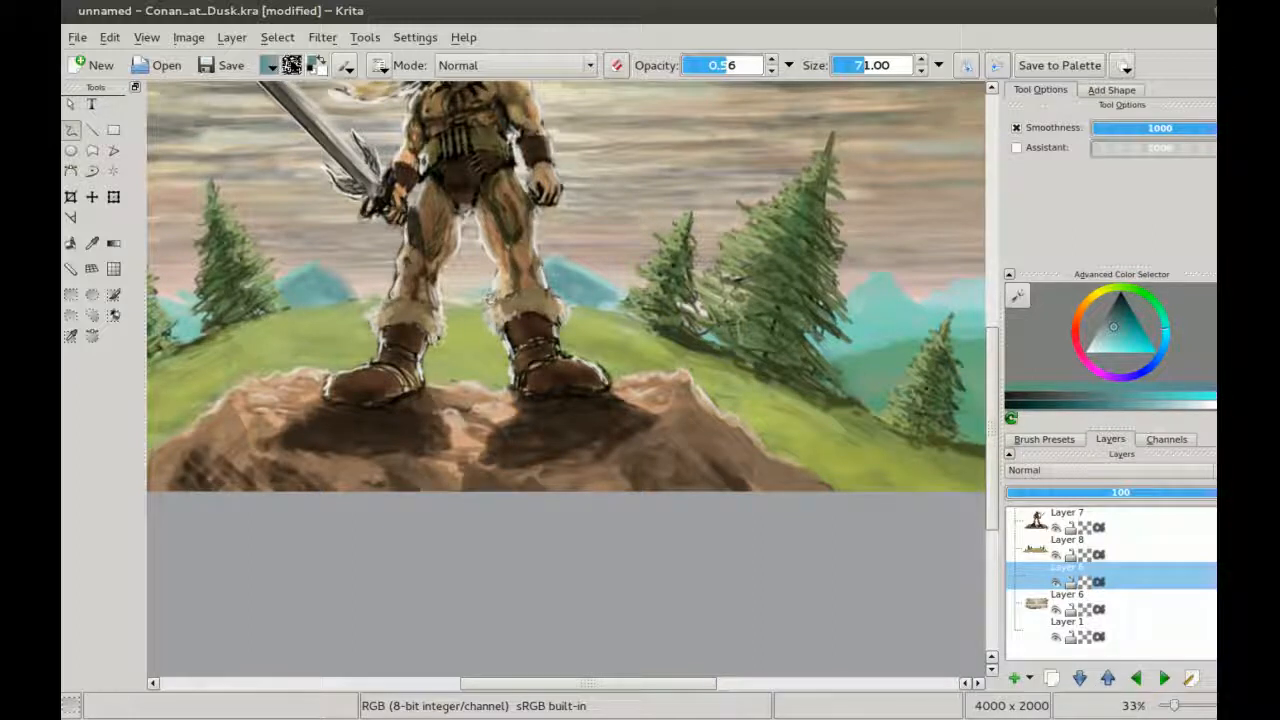
pyautogui.moveTo(610, 304); pyautogui.dragTo(381, 298)
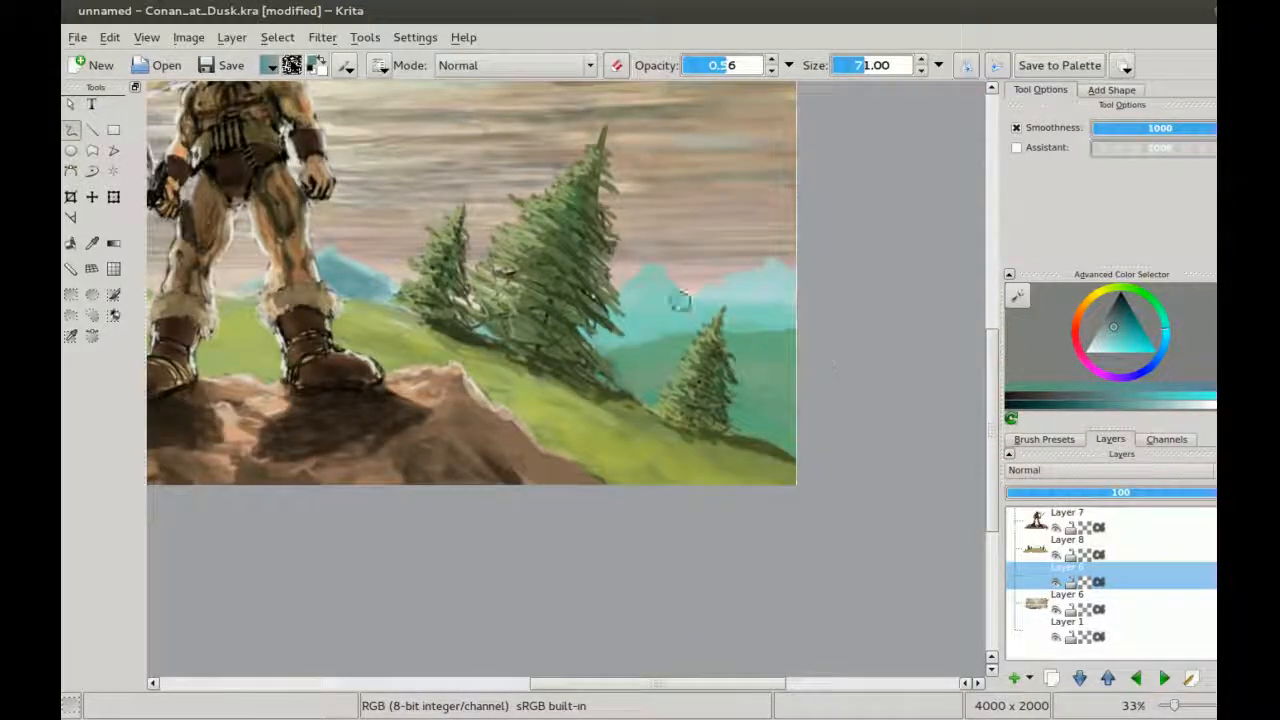
pyautogui.moveTo(760, 270)
pyautogui.mouseDown()
pyautogui.moveTo(728, 289)
pyautogui.moveTo(781, 277)
pyautogui.moveTo(747, 290)
pyautogui.moveTo(800, 289)
pyautogui.moveTo(767, 283)
pyautogui.moveTo(797, 284)
pyautogui.mouseUp()
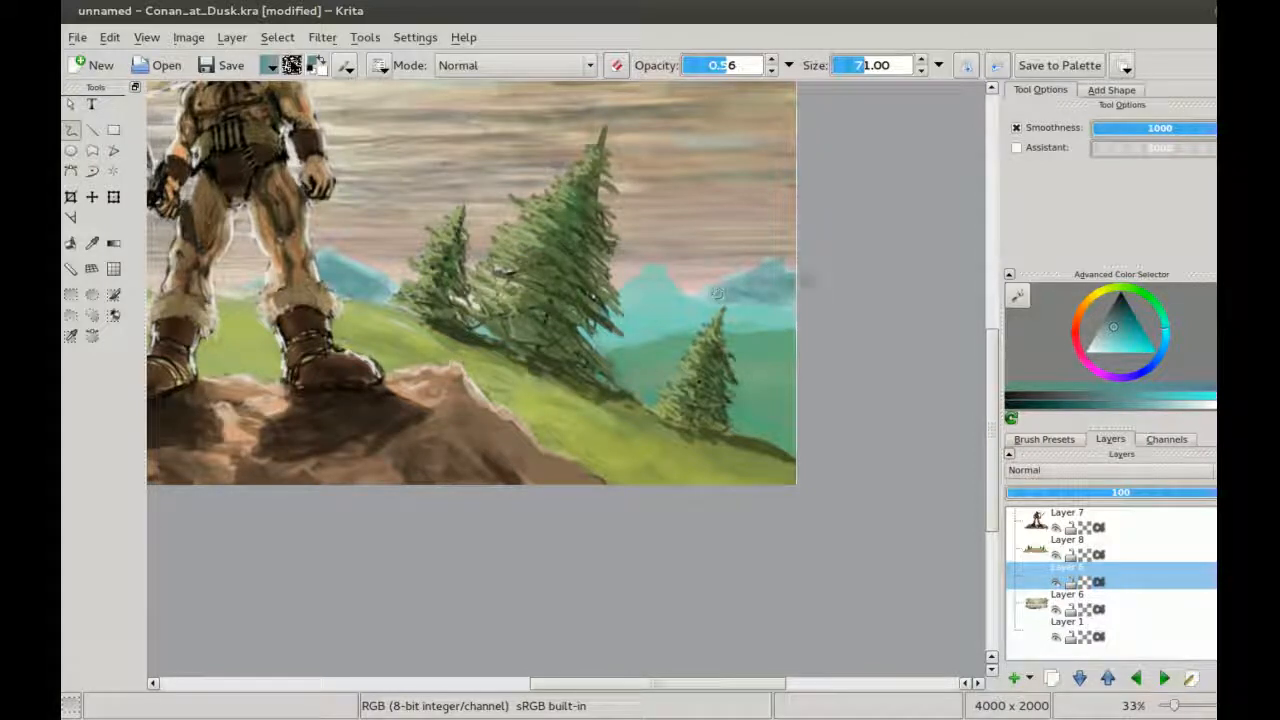
# Step: Choose a darker, greener teal and shade the mountains beside the large pine and behind the sword-side trees with an 81-pixel brush
pyautogui.keyDown('ctrl'); pyautogui.click(676, 295); pyautogui.keyUp('ctrl')
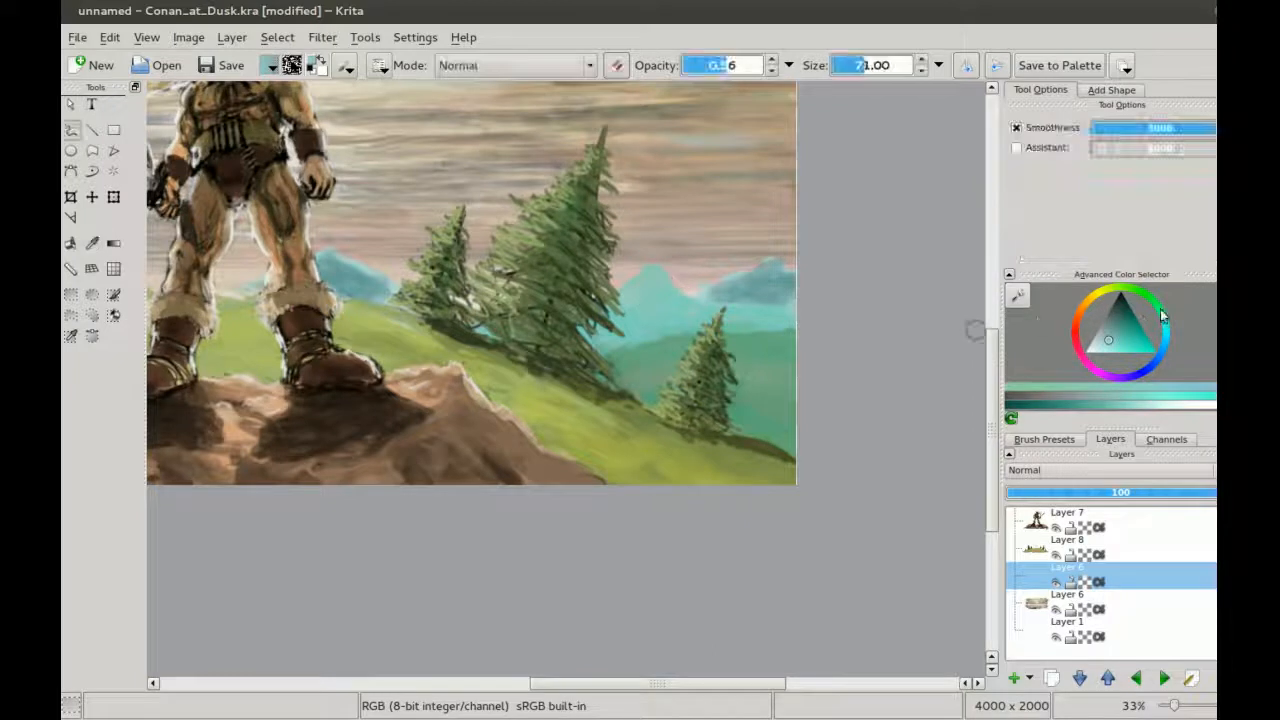
pyautogui.click(1119, 334)
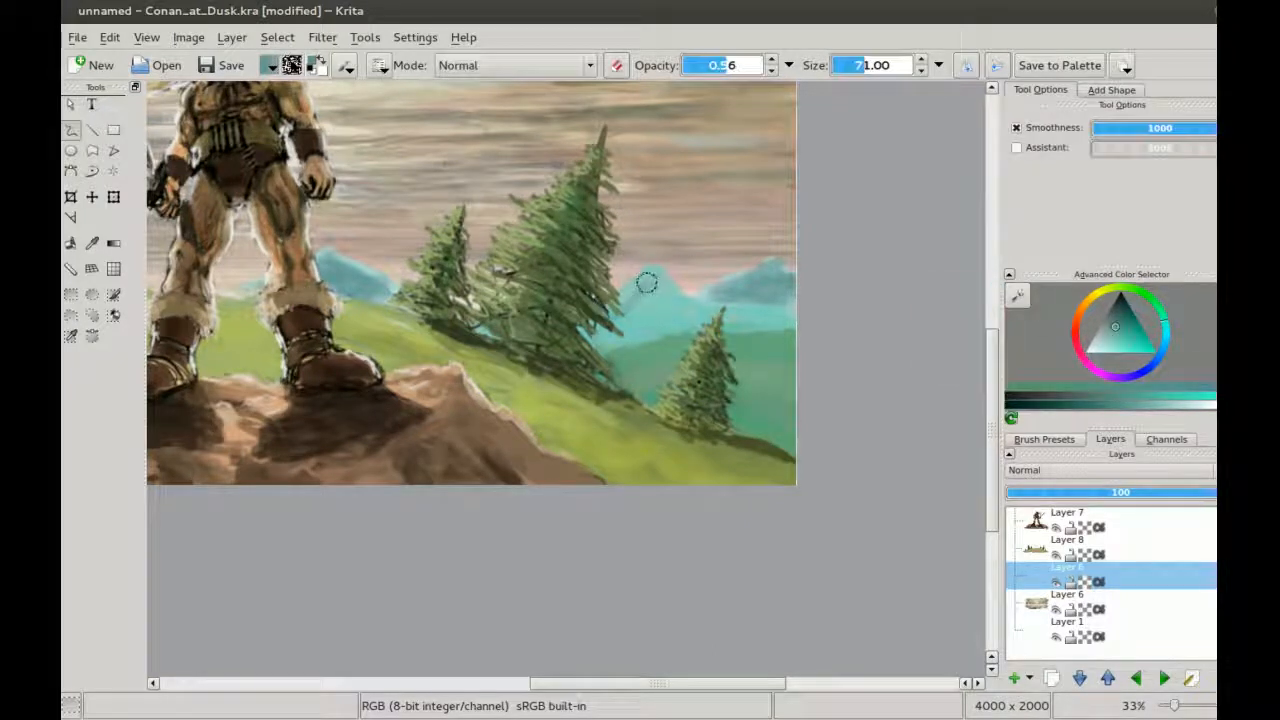
pyautogui.moveTo(647, 284); pyautogui.dragTo(694, 322)
pyautogui.press(']')
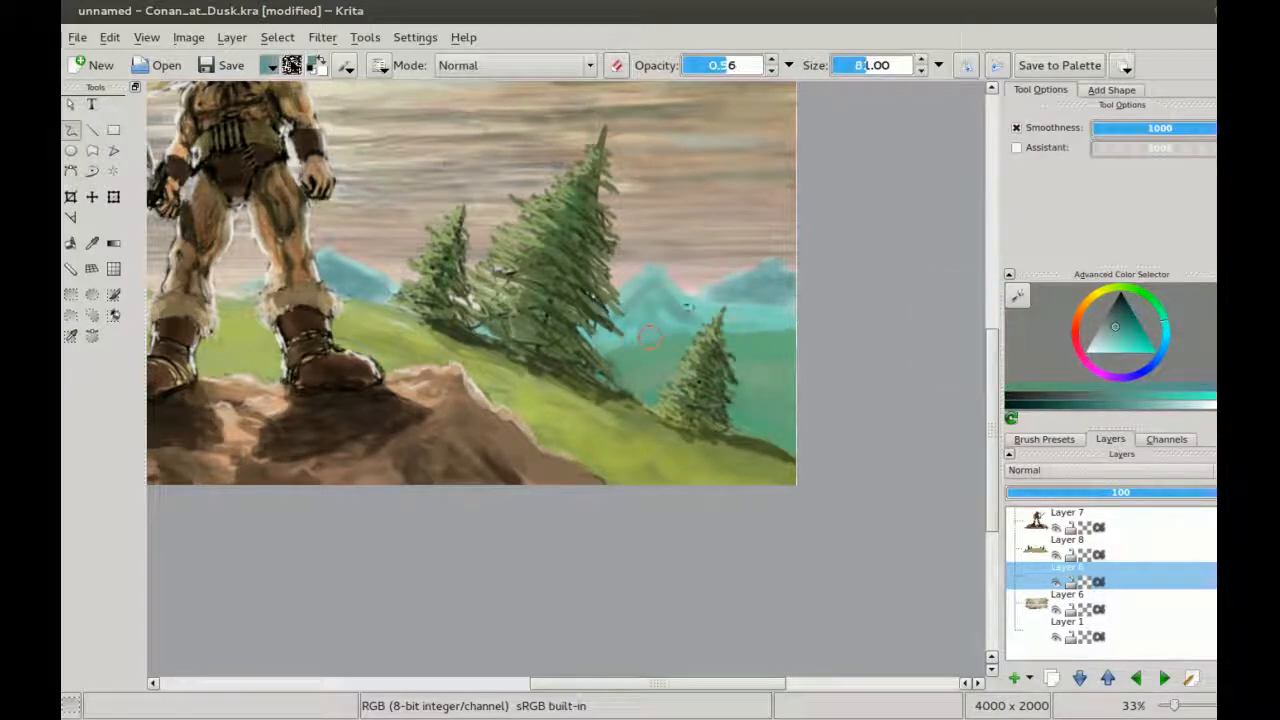
pyautogui.moveTo(606, 338); pyautogui.dragTo(614, 342)
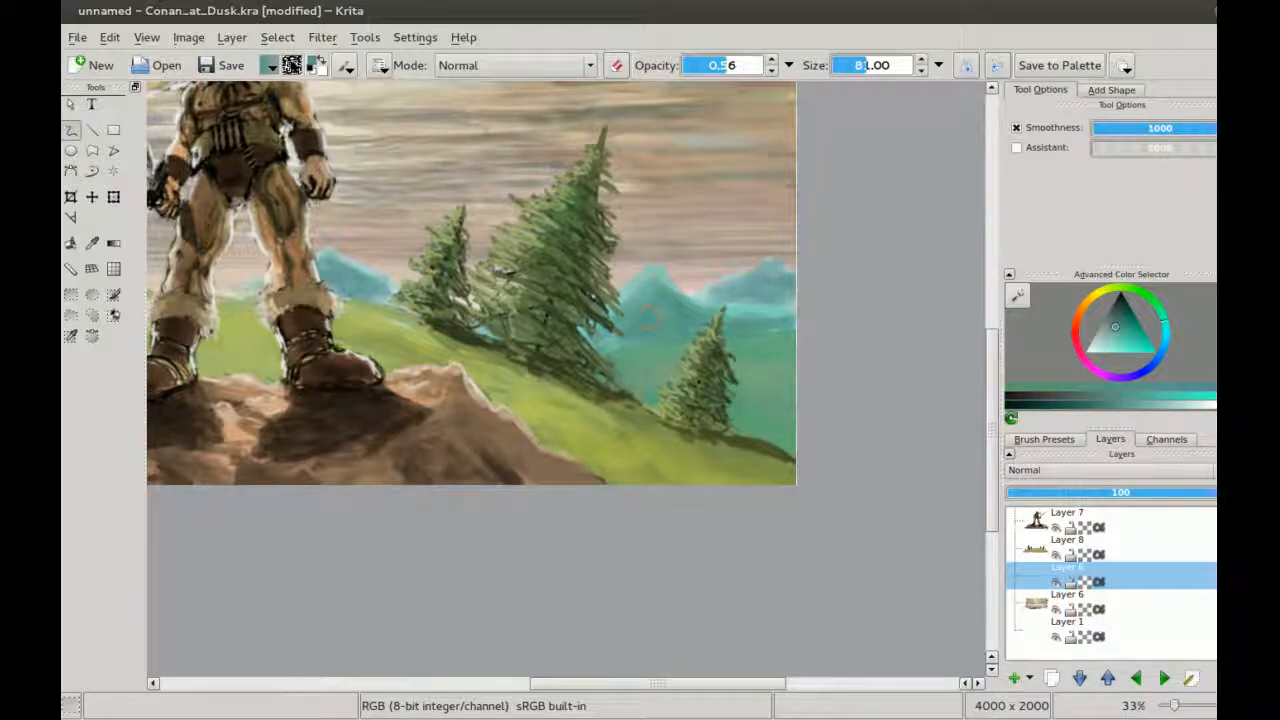
pyautogui.moveTo(424, 357); pyautogui.dragTo(849, 257)
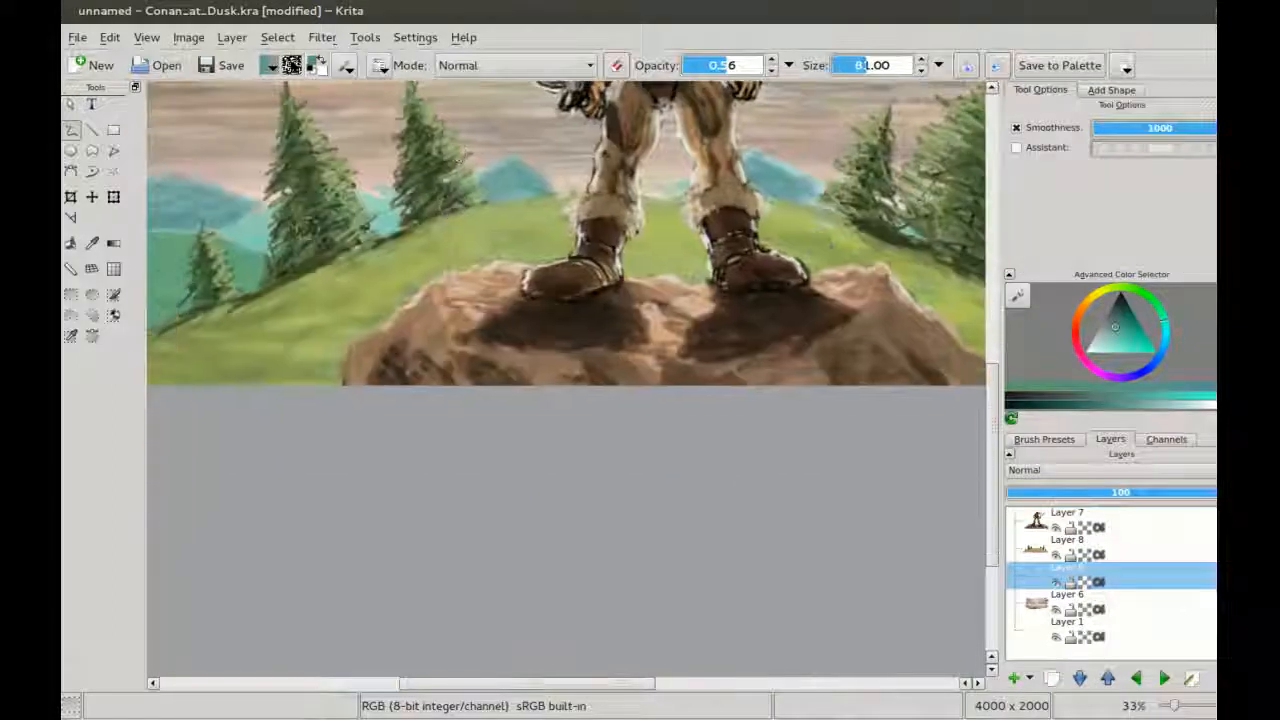
pyautogui.moveTo(266, 233)
pyautogui.mouseDown()
pyautogui.moveTo(240, 238)
pyautogui.moveTo(258, 222)
pyautogui.mouseUp()
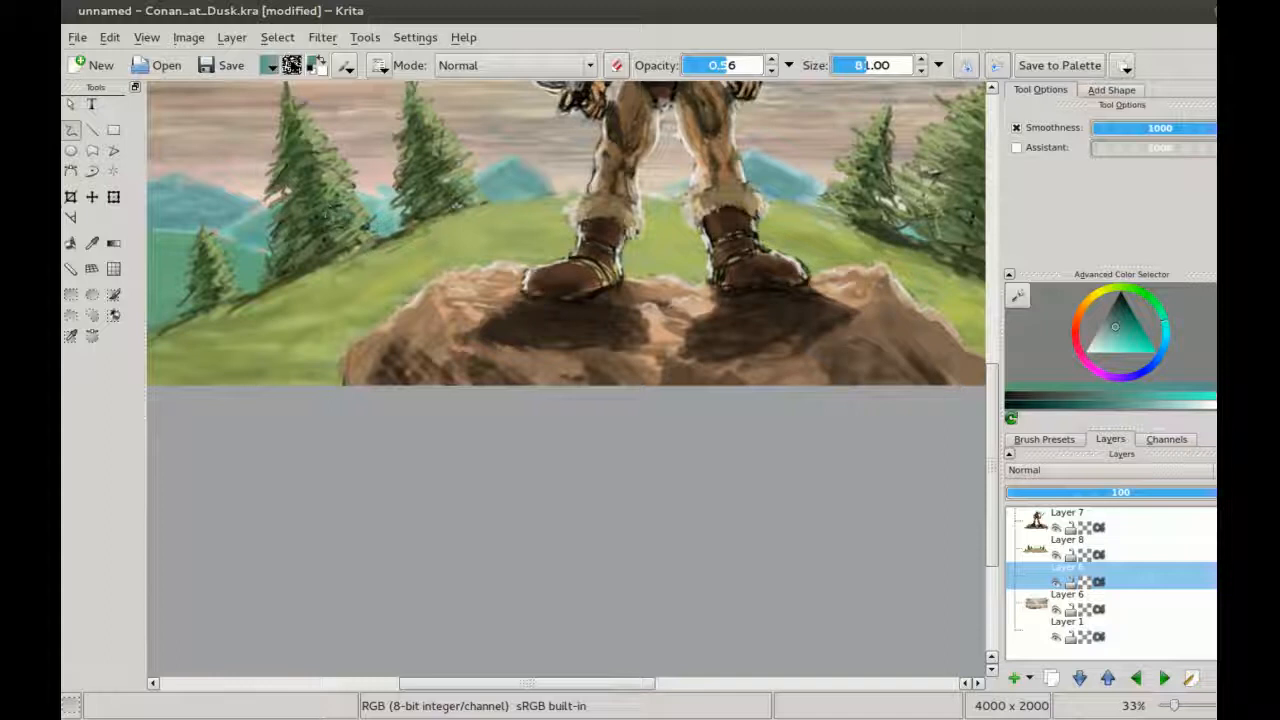
# Step: Choose a dark green and darken the lower part of the teal hill on the sword side with a 221-pixel brush
pyautogui.moveTo(608, 335); pyautogui.dragTo(698, 310)
pyautogui.press('p')
pyautogui.click(264, 234)
pyautogui.press('b')
pyautogui.click(1120, 318)
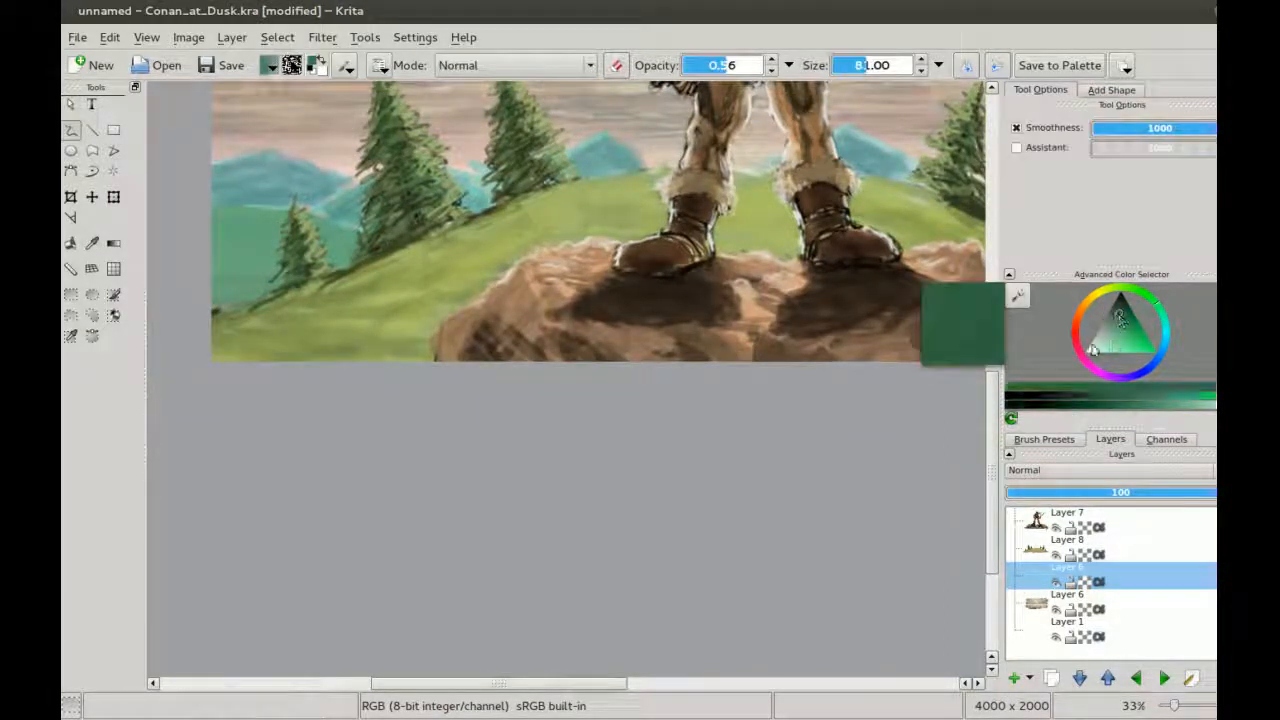
pyautogui.moveTo(199, 232)
pyautogui.mouseDown()
pyautogui.moveTo(229, 214)
pyautogui.moveTo(298, 230)
pyautogui.moveTo(211, 300)
pyautogui.moveTo(256, 250)
pyautogui.moveTo(254, 275)
pyautogui.mouseUp()
pyautogui.press(']')
pyautogui.press(']')
pyautogui.press(']')
pyautogui.press(']')
pyautogui.press(']')
pyautogui.press(']')
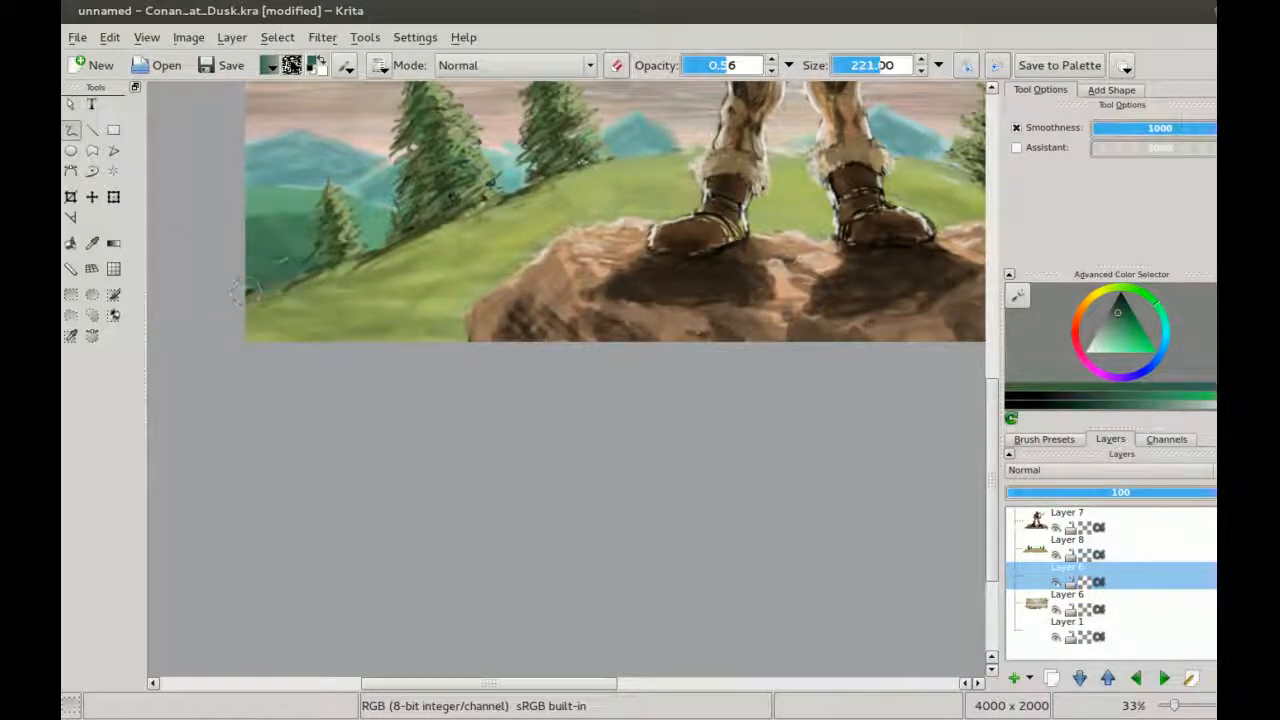
# Step: Darken the lower part of the matching hill behind the small tree beside the large pine with the same dark green
pyautogui.hotkey('ctrl', '-')
pyautogui.hotkey('ctrl', '-')
pyautogui.moveTo(935, 302); pyautogui.dragTo(712, 325)
pyautogui.hotkey('ctrl', '+')
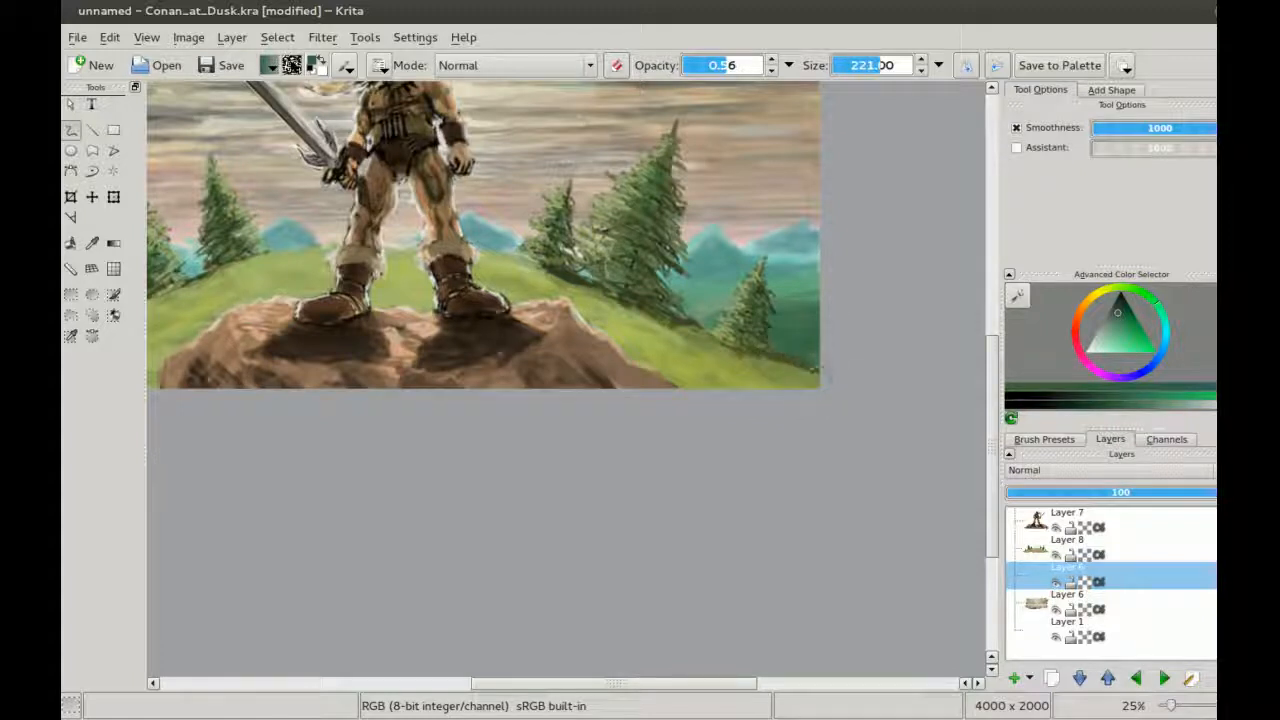
pyautogui.hotkey('ctrl', '-')
pyautogui.hotkey('ctrl', '-')
pyautogui.hotkey('ctrl', '+')
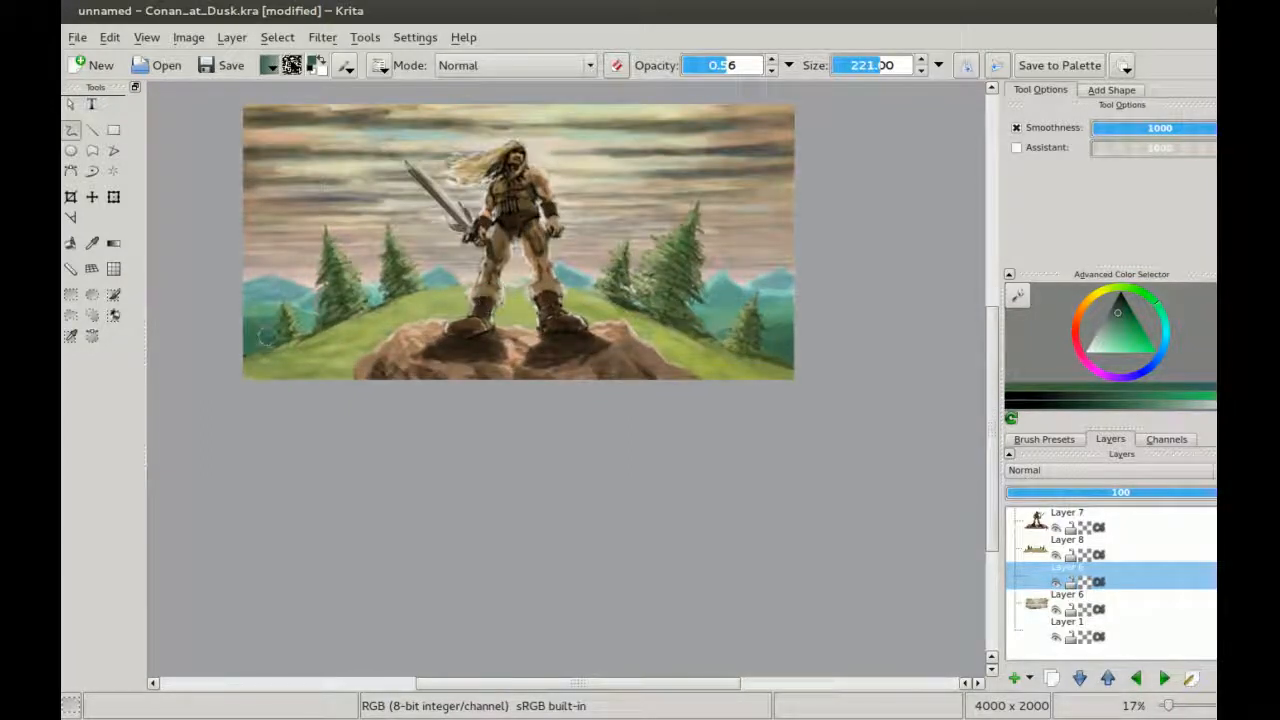
pyautogui.hotkey('ctrl', '-')
pyautogui.hotkey('ctrl', '+')
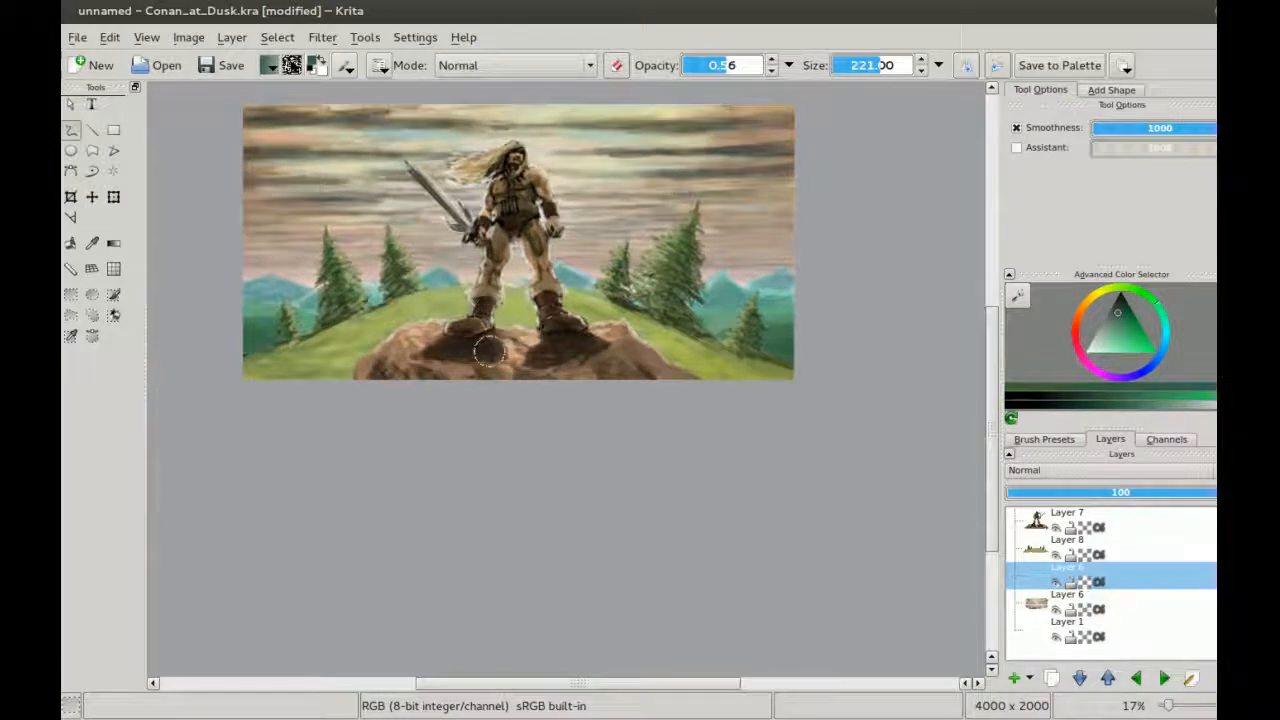
pyautogui.hotkey('ctrl', '+')
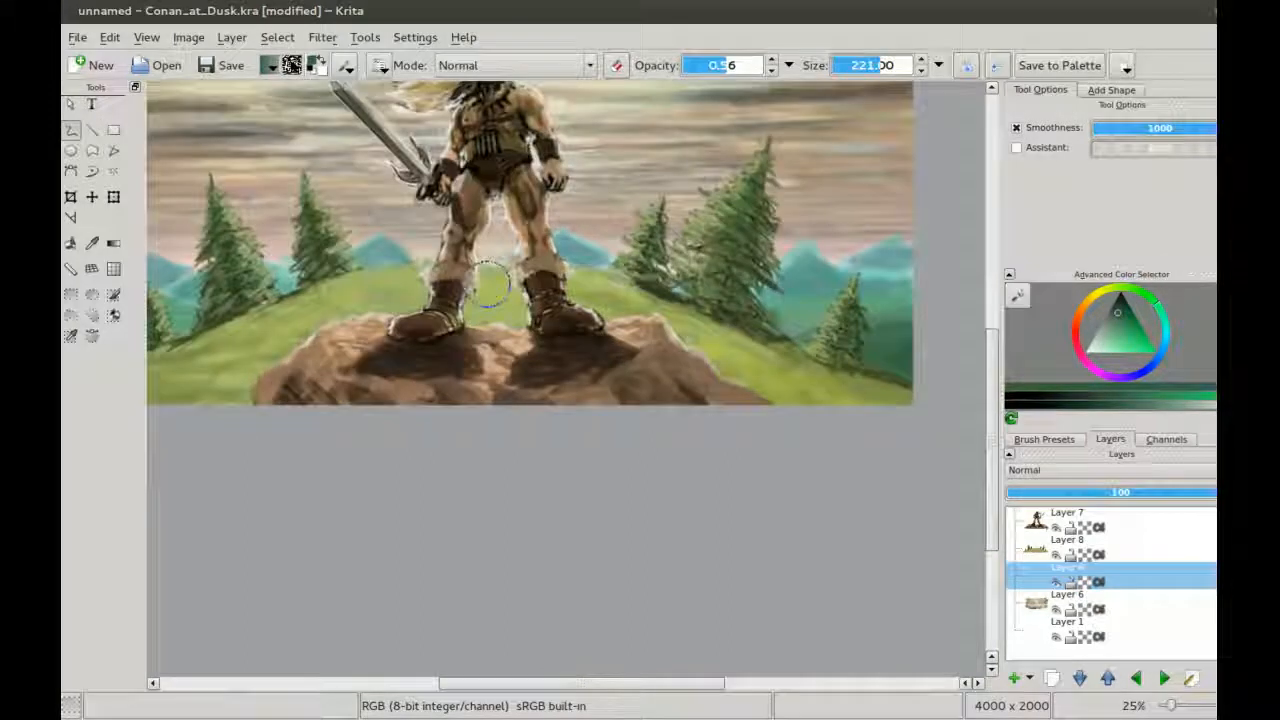
# Step: Examine the whole composition at several zoom levels to judge how the hills and mountains fit the scene
pyautogui.hotkey('ctrl', '-')
pyautogui.hotkey('ctrl', '+')
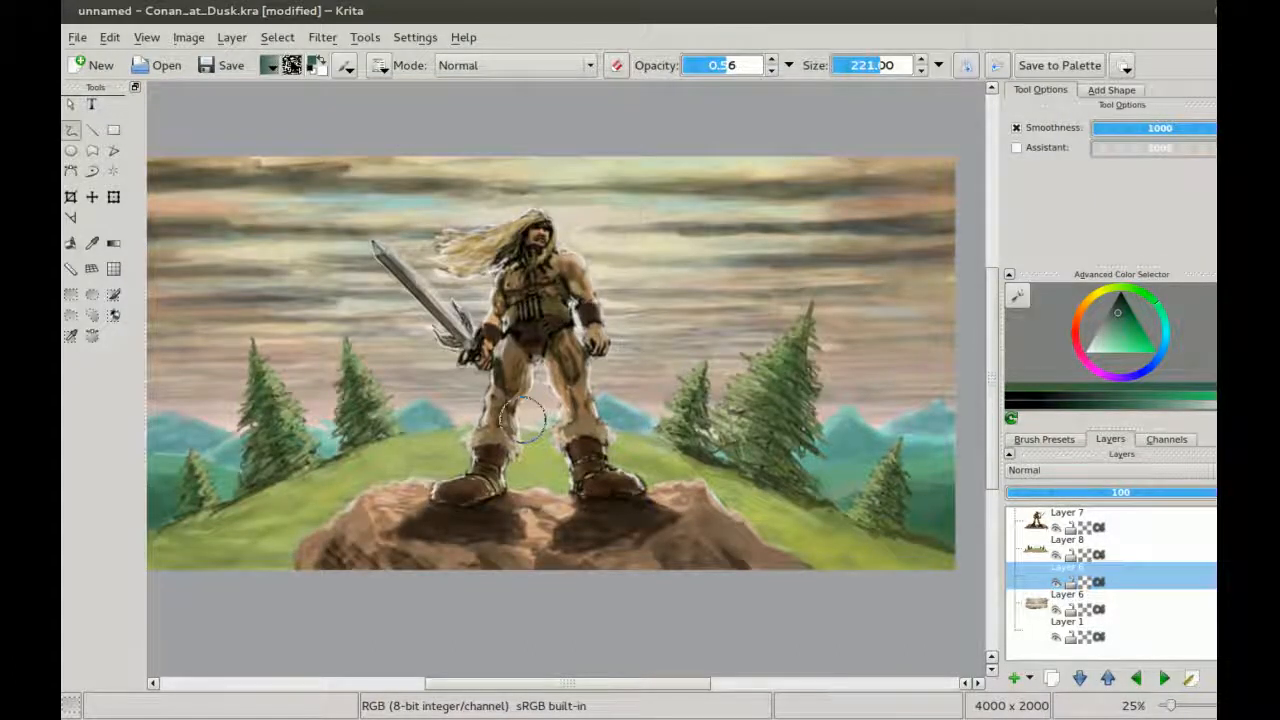
pyautogui.hotkey('ctrl', '-')
pyautogui.hotkey('ctrl', '+')
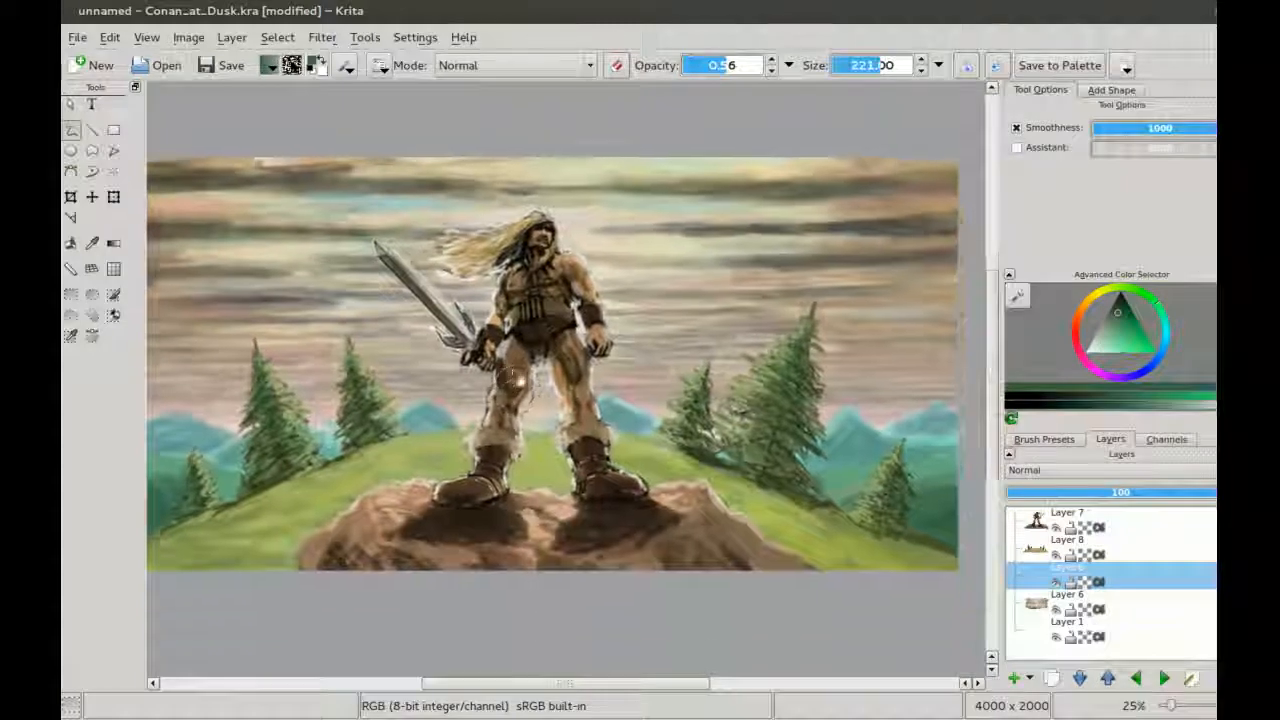
pyautogui.hotkey('ctrl', '-')
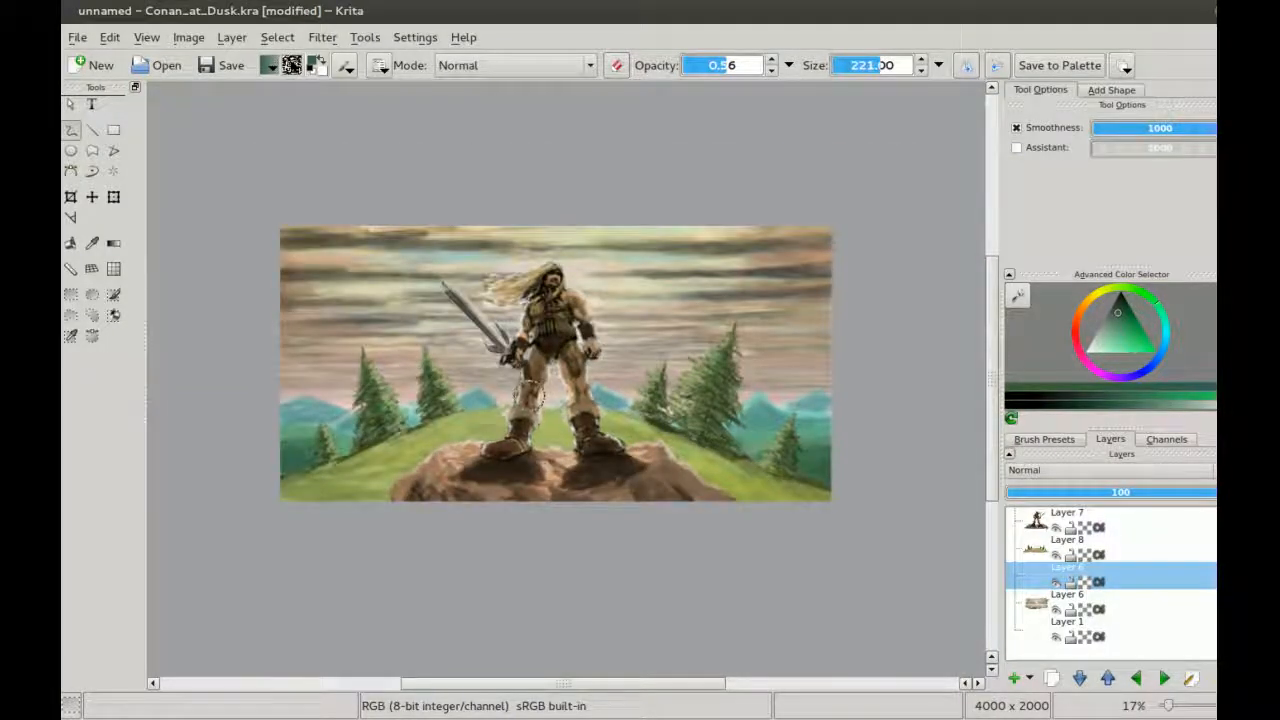
pyautogui.hotkey('ctrl', '-')
pyautogui.hotkey('ctrl', '-')
pyautogui.hotkey('ctrl', '-')
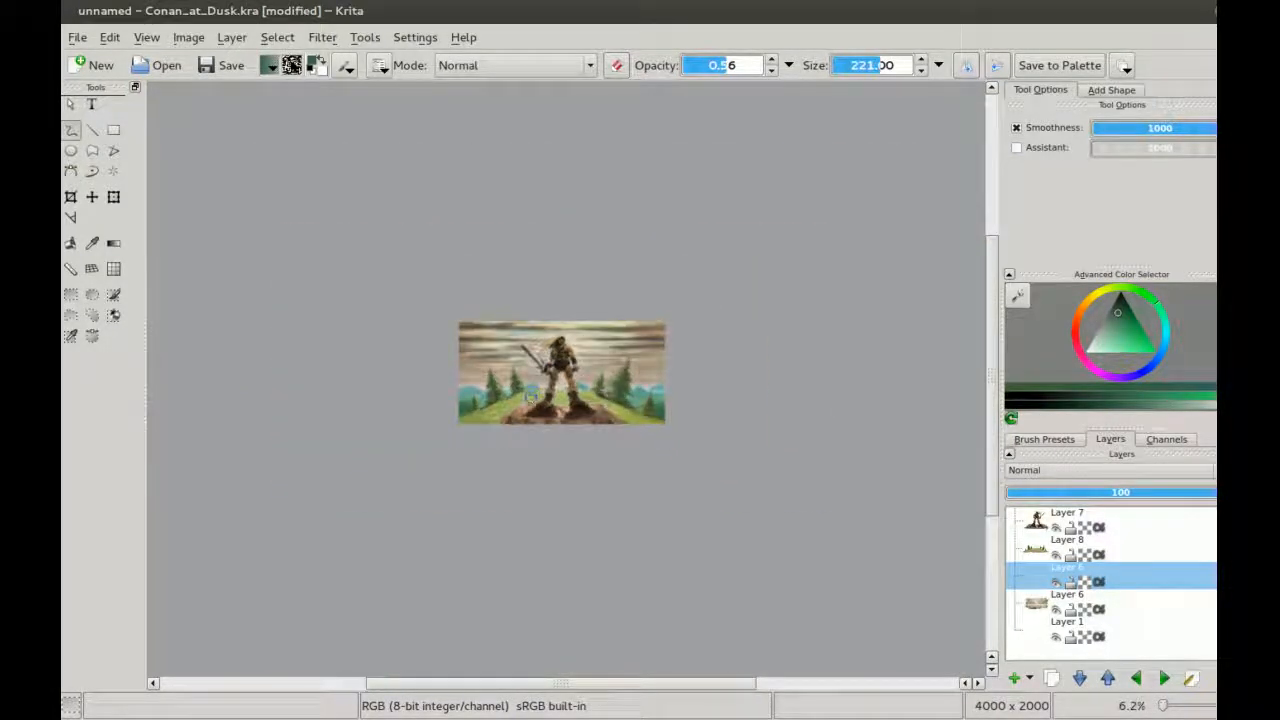
pyautogui.hotkey('ctrl', '+')
pyautogui.hotkey('ctrl', '+')
pyautogui.hotkey('ctrl', '+')
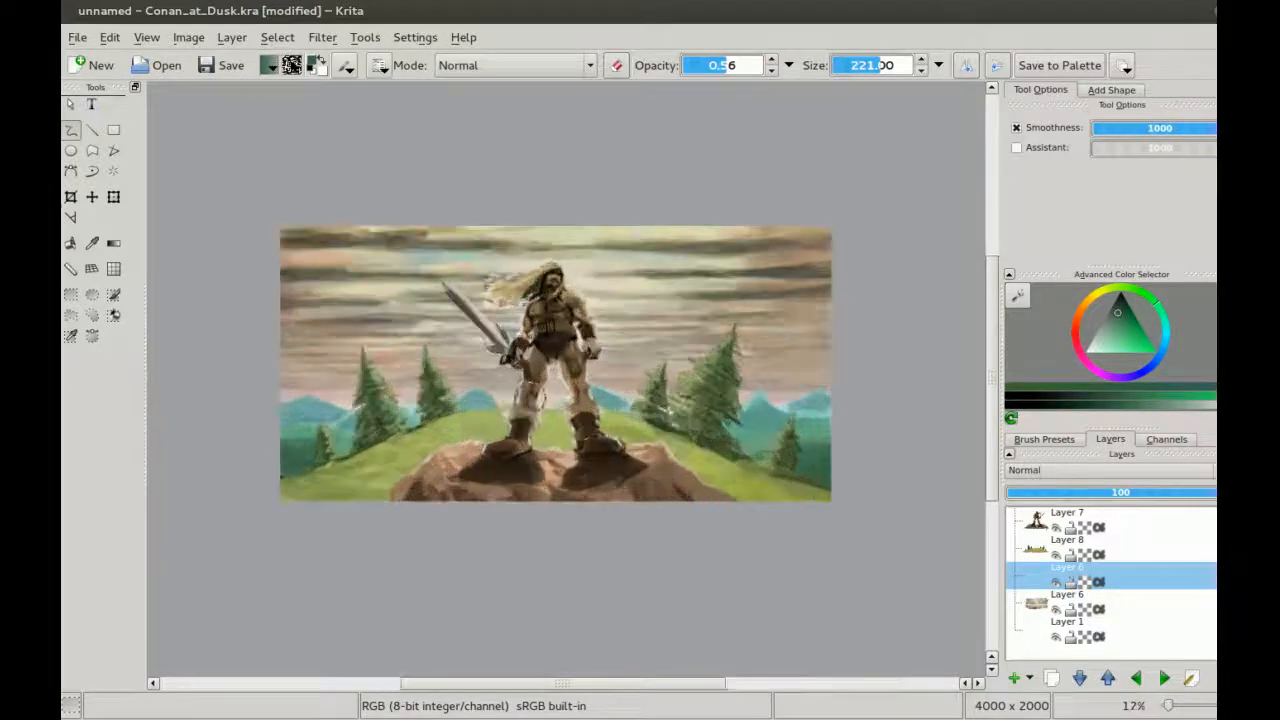
pyautogui.hotkey('ctrl', '+')
pyautogui.hotkey('ctrl', '-')
pyautogui.moveTo(524, 424)
pyautogui.mouseDown()
pyautogui.moveTo(522, 472)
pyautogui.moveTo(533, 404)
pyautogui.moveTo(528, 491)
pyautogui.mouseUp()
pyautogui.hotkey('ctrl', '+')
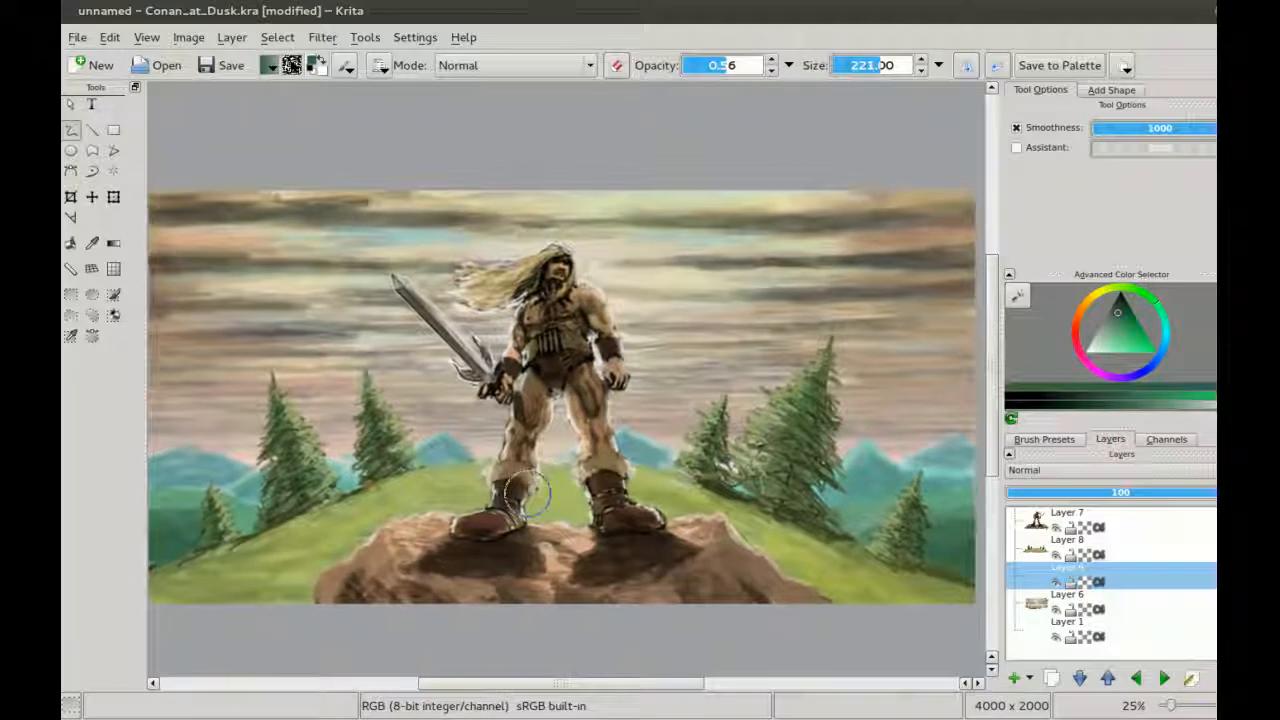
pyautogui.hotkey('ctrl', '-')
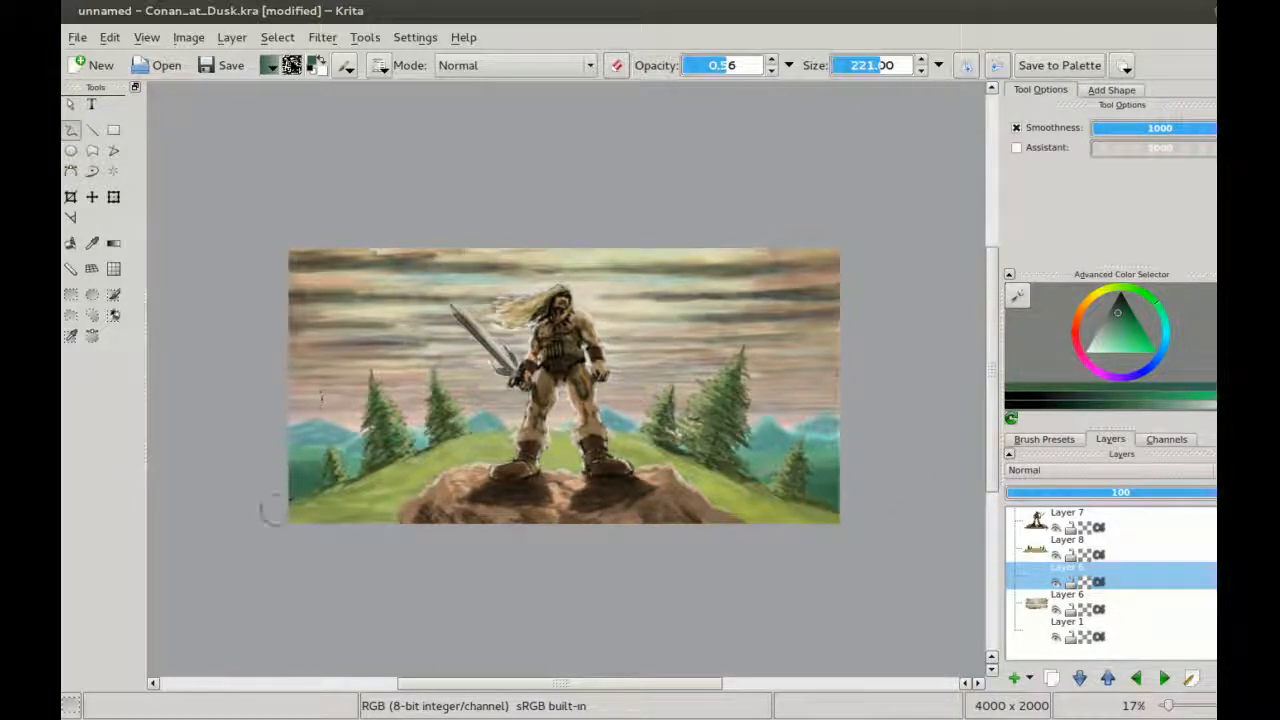
pyautogui.press('+')
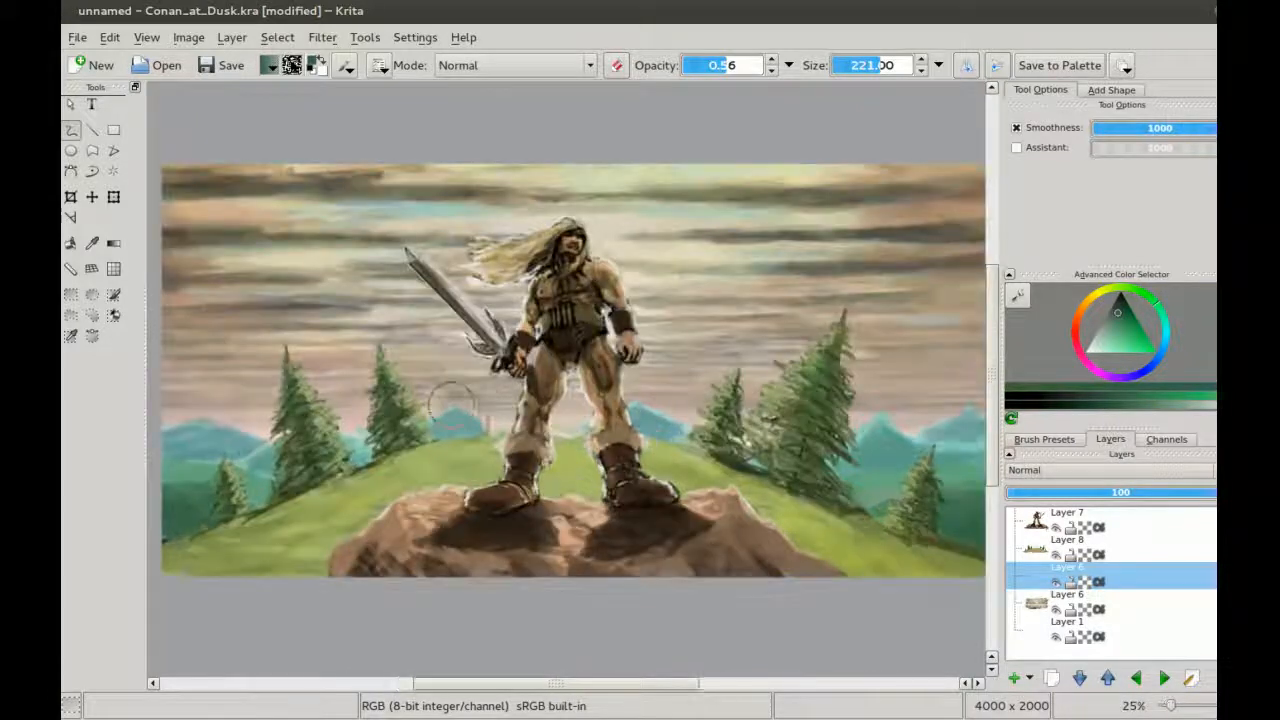
pyautogui.press('-')
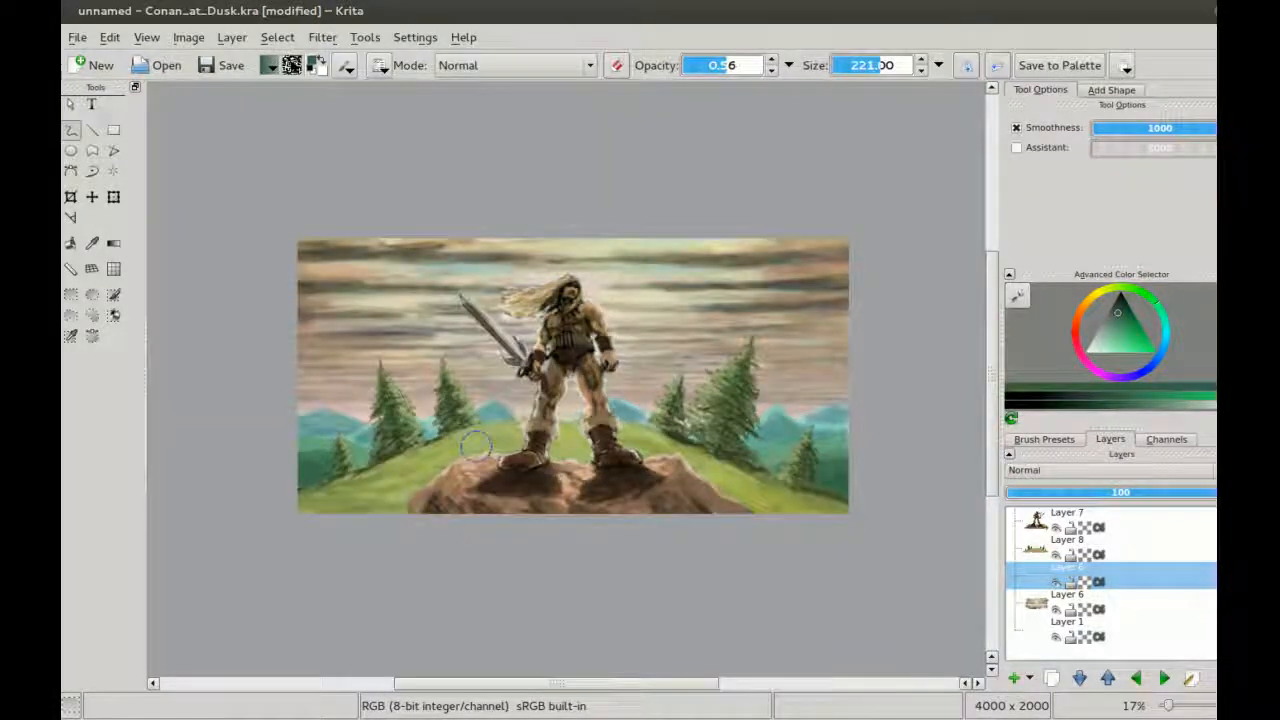
# Step: Save the painting and add a new layer between the mountain layer and the sky layer
pyautogui.hotkey('ctrl', 's')
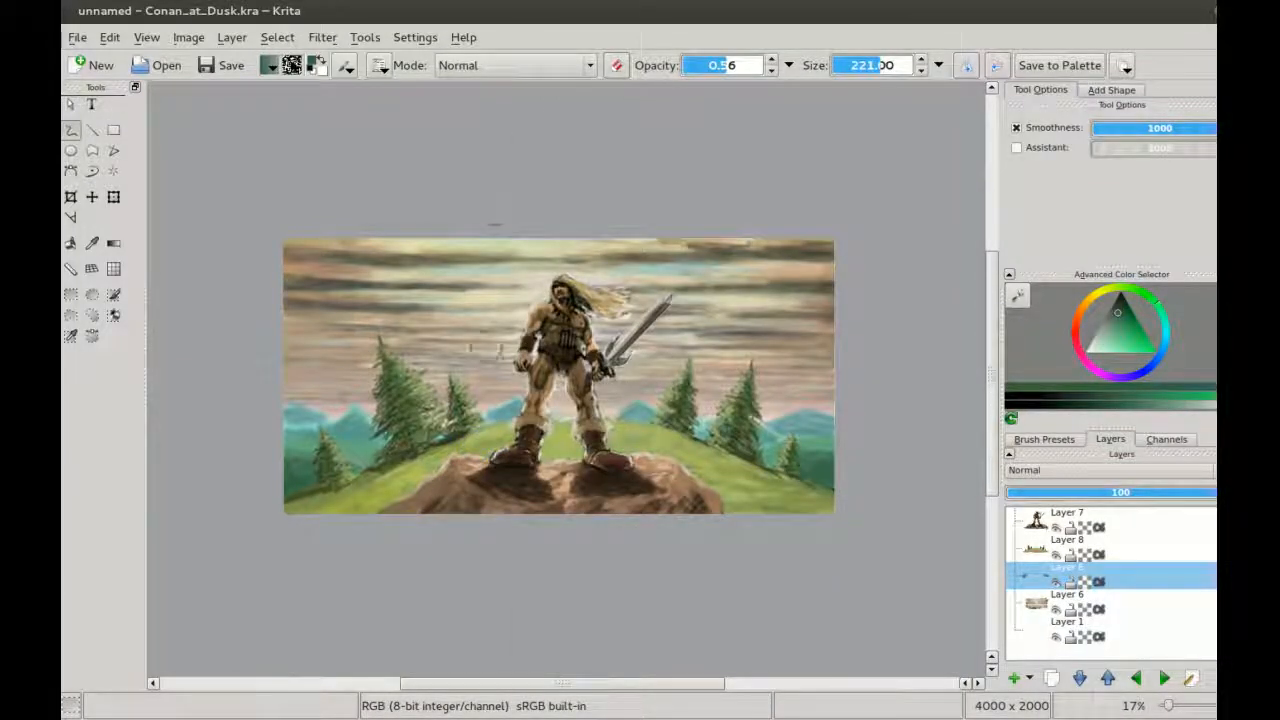
pyautogui.click(1038, 610)
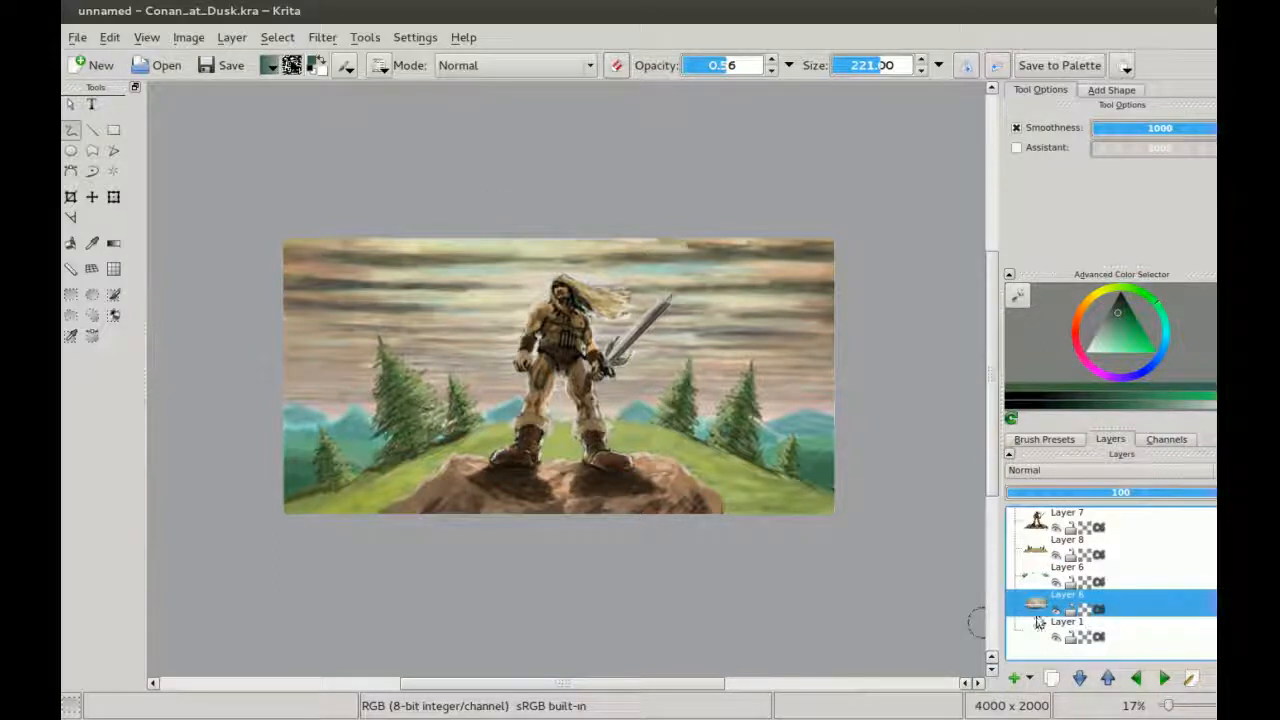
pyautogui.click(1014, 678)
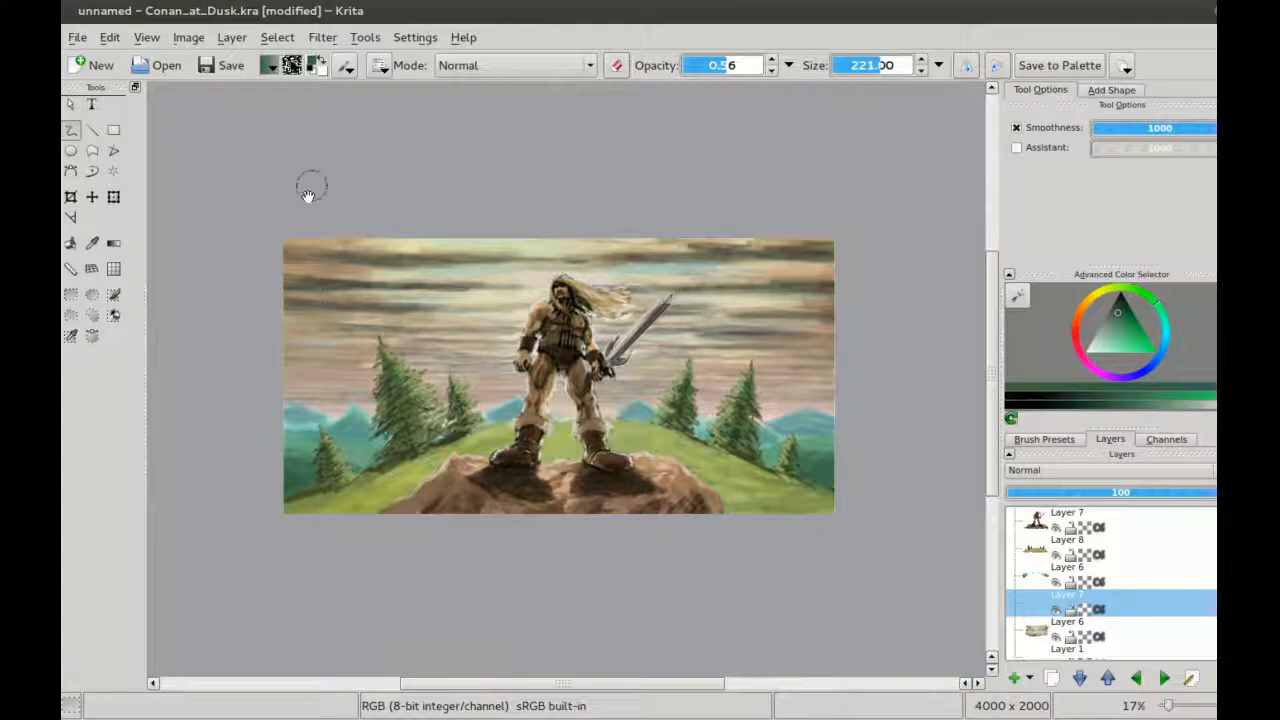
# Step: Try tinting the lower sky with a muted red haze using a 731-pixel brush, with the opacity set to 0.25
pyautogui.moveTo(311, 188); pyautogui.dragTo(318, 184)
pyautogui.moveTo(1078, 340); pyautogui.dragTo(1120, 338)
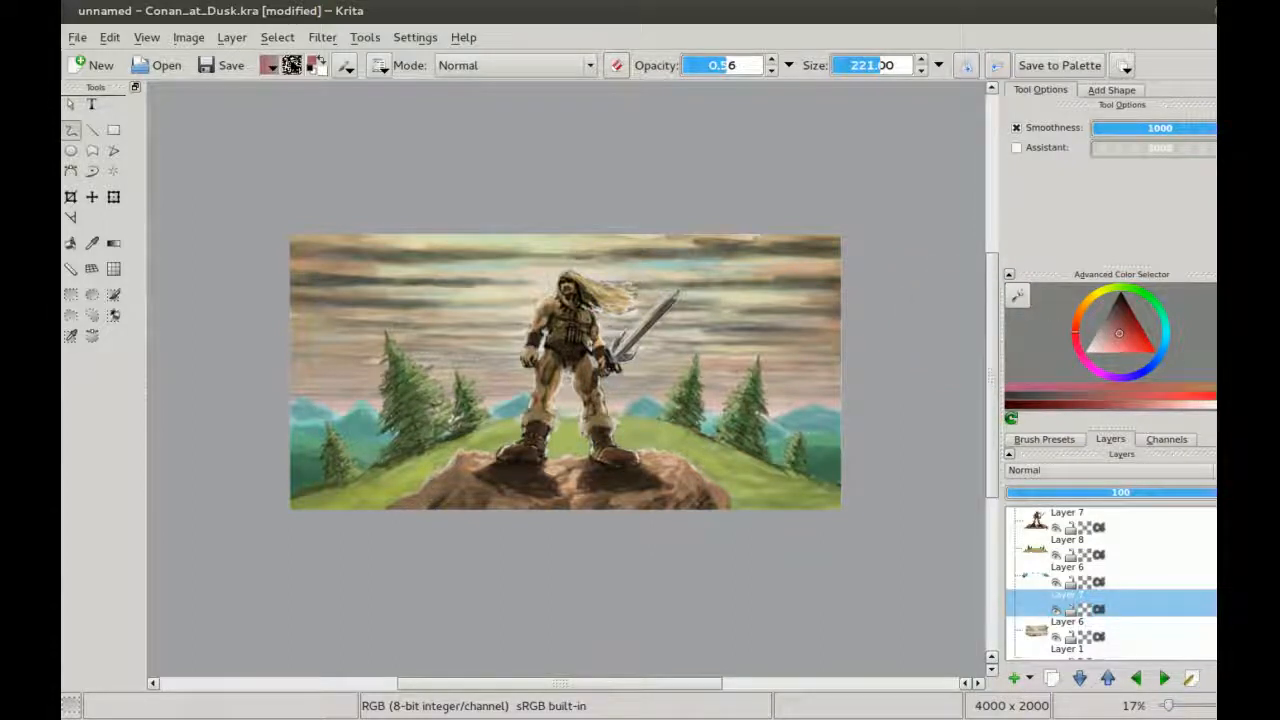
pyautogui.moveTo(842, 342); pyautogui.dragTo(855, 325)
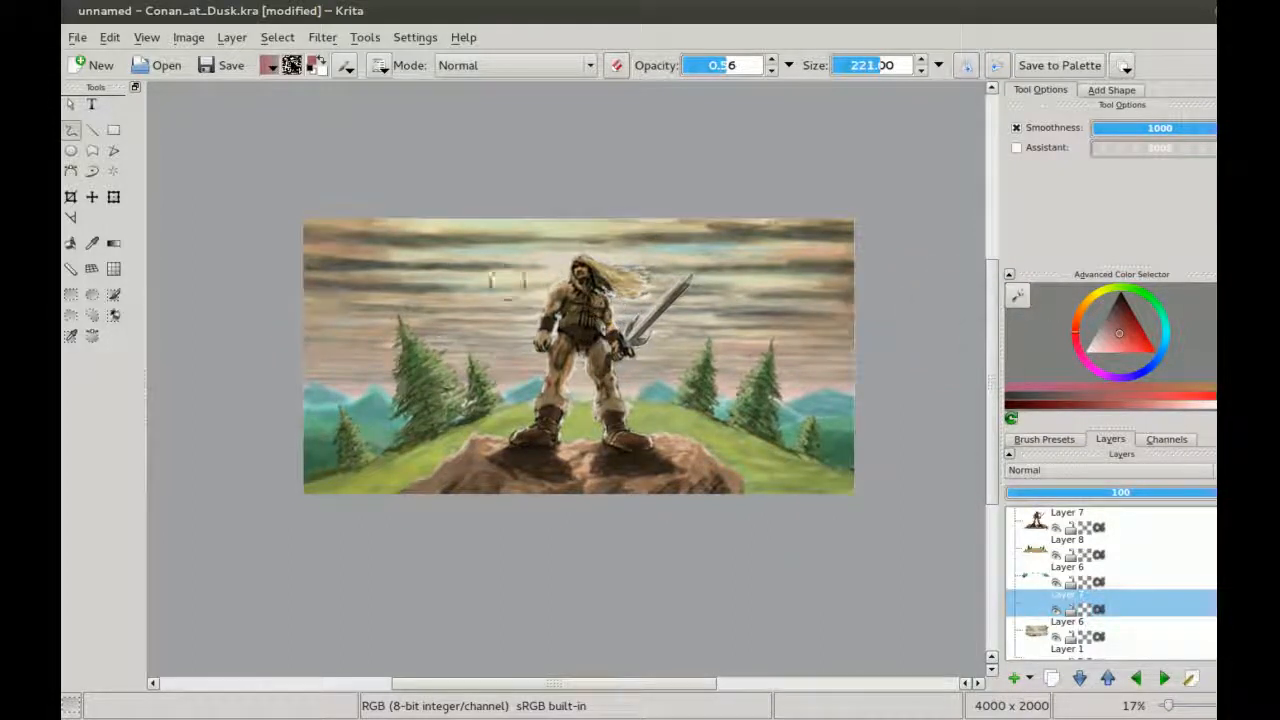
pyautogui.press(']')
pyautogui.press(']')
pyautogui.press(']')
pyautogui.press(']')
pyautogui.press(']')
pyautogui.press(']')
pyautogui.press(']')
pyautogui.press(']')
pyautogui.press(']')
pyautogui.press(']')
pyautogui.press(']')
pyautogui.press(']')
pyautogui.press(']')
pyautogui.press(']')
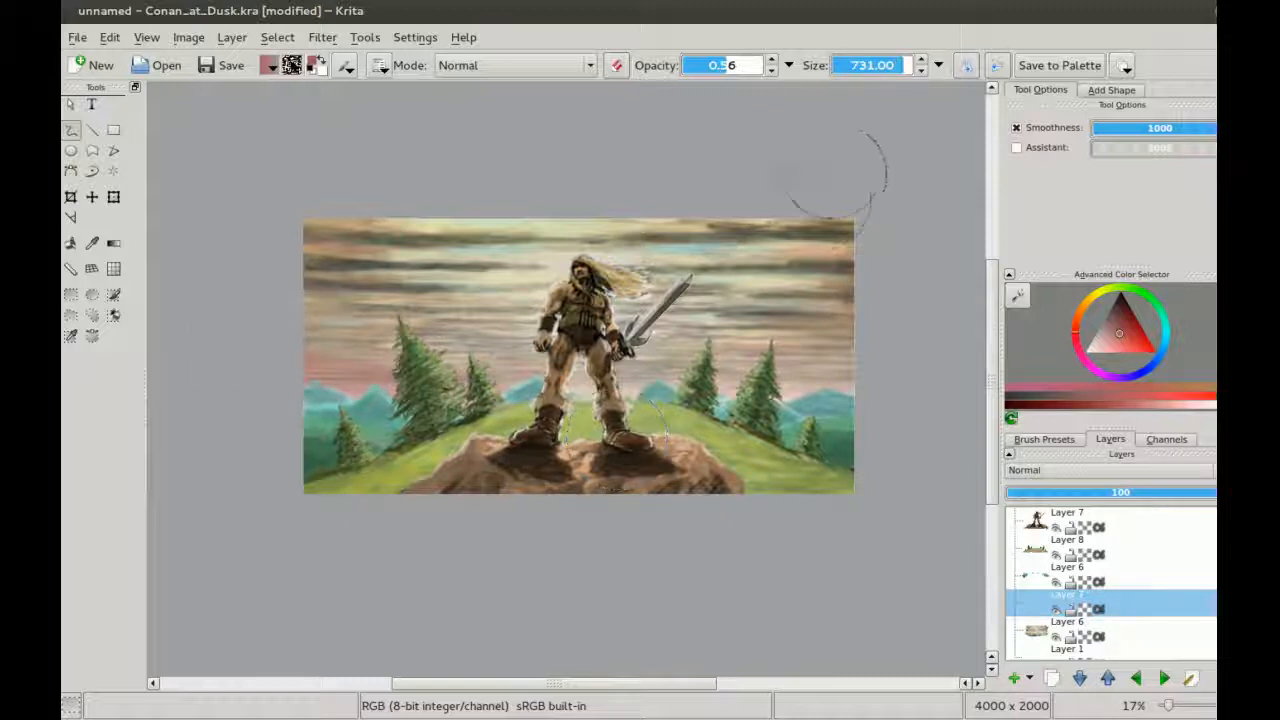
pyautogui.write('0.25')
pyautogui.press('Return')
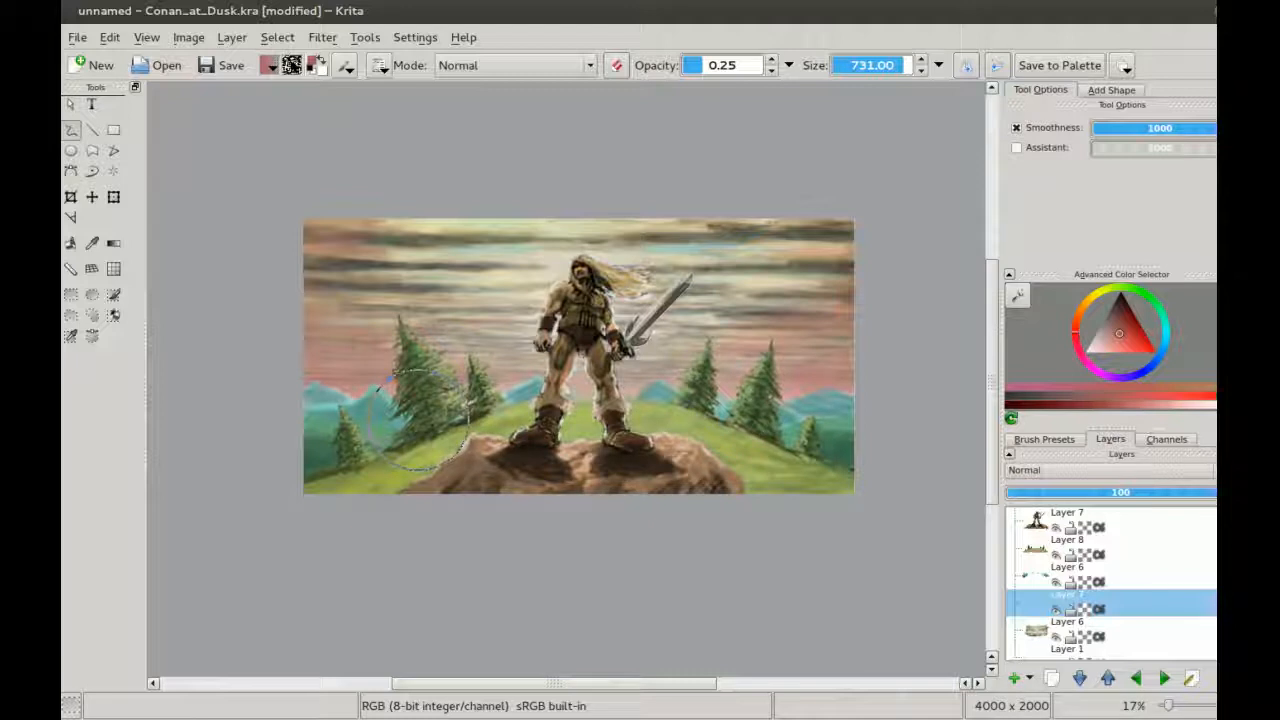
# Step: Move the new layer above the mountain layer and brush a greyish-blue haze over the horizon beside the large pine
pyautogui.click(1040, 608)
pyautogui.moveTo(1040, 608); pyautogui.dragTo(1045, 565)
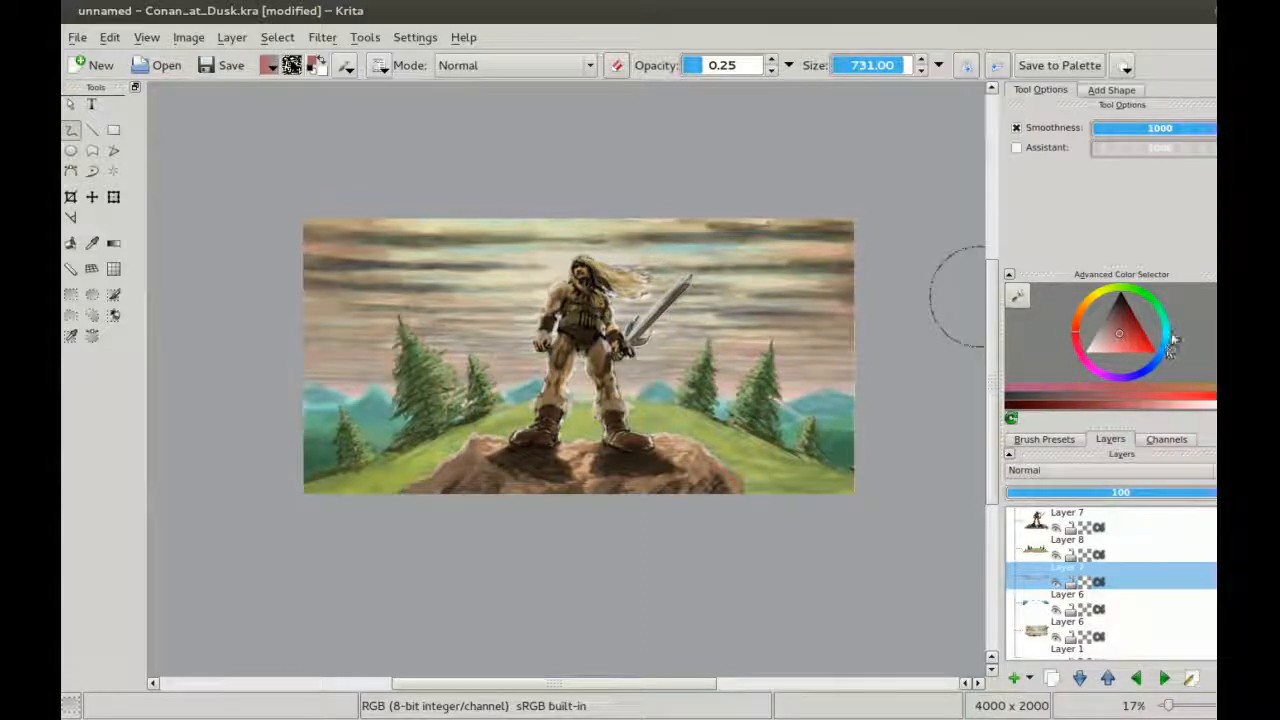
pyautogui.click(1168, 338)
pyautogui.moveTo(1120, 342); pyautogui.dragTo(1112, 335)
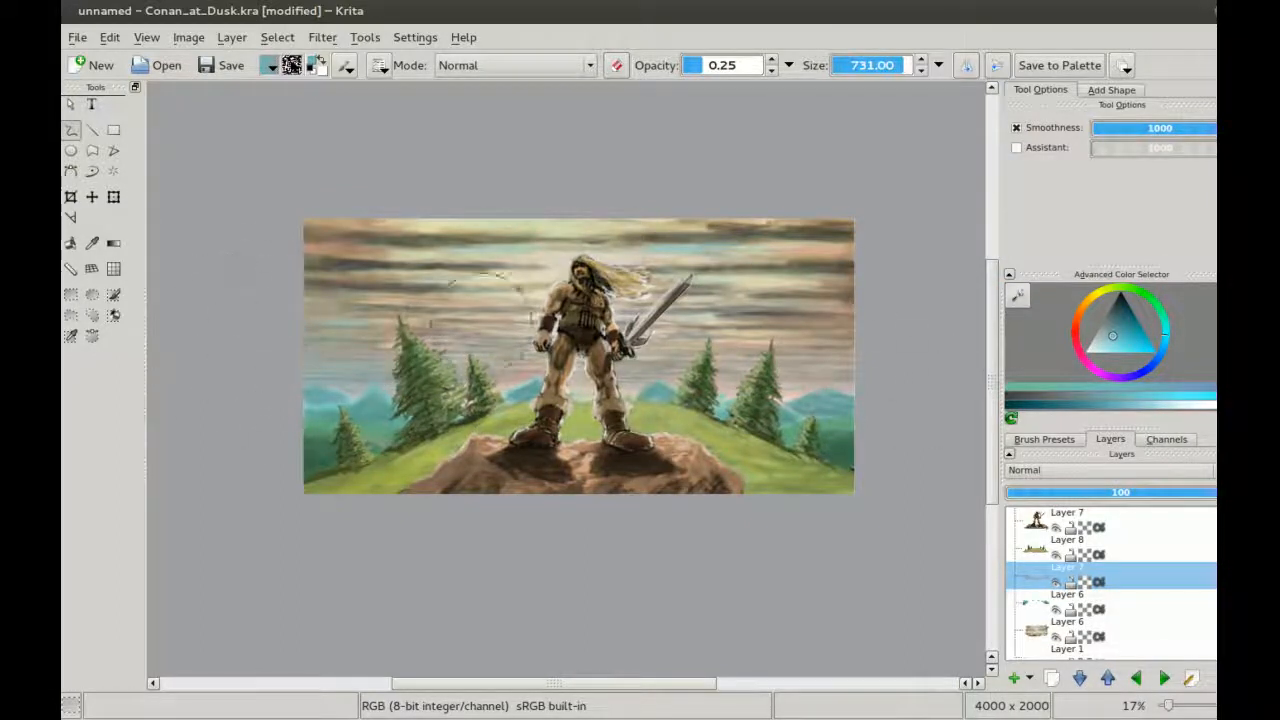
pyautogui.click(1101, 340)
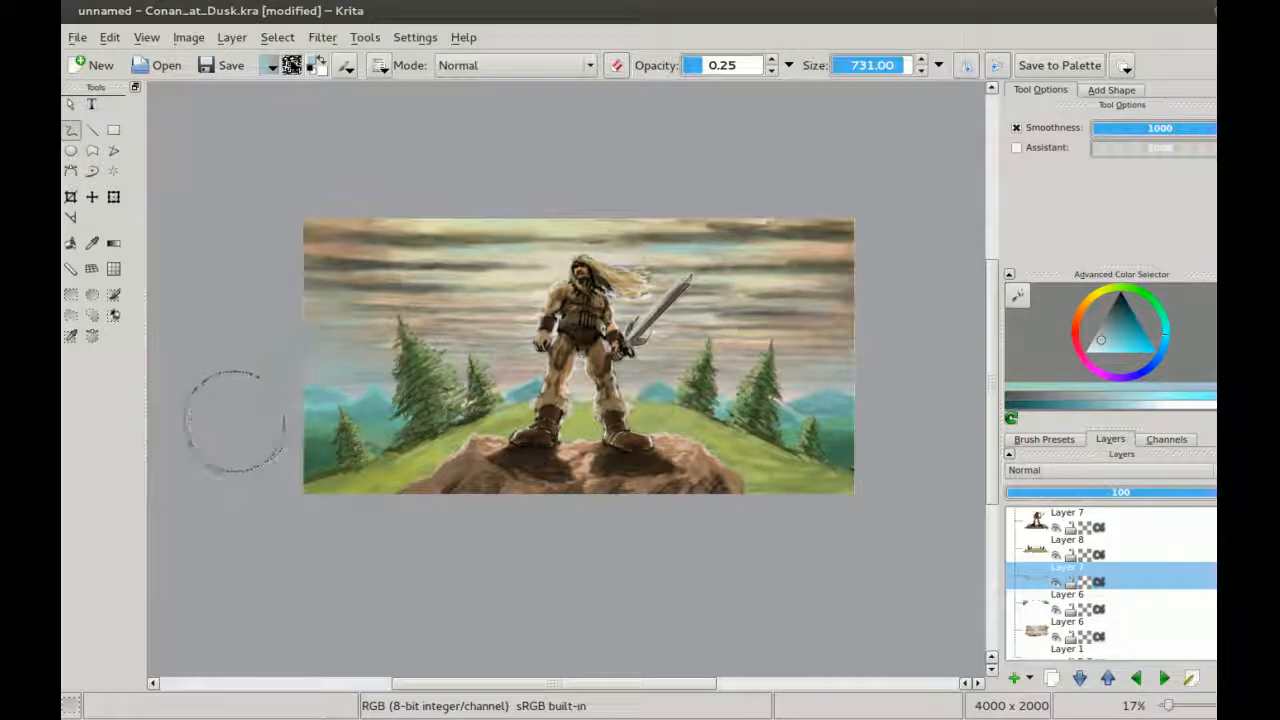
# Step: Reduce the brush to 371 pixels and soften the mountains and lower sky with pale blue haze
pyautogui.press('[')
pyautogui.press('[')
pyautogui.press('[')
pyautogui.press('[')
pyautogui.press('[')
pyautogui.press('[')
pyautogui.press('[')
pyautogui.press('[')
pyautogui.press('[')
pyautogui.press('[')
pyautogui.press('[')
pyautogui.press('[')
pyautogui.press('[')
pyautogui.press('[')
pyautogui.press('[')
pyautogui.press('[')
pyautogui.press('[')
pyautogui.press('[')
pyautogui.press('[')
pyautogui.press('[')
pyautogui.press('[')
pyautogui.press('[')
pyautogui.press('[')
pyautogui.press('[')
pyautogui.press('[')
pyautogui.press('[')
pyautogui.press('[')
pyautogui.press('[')
pyautogui.press('[')
pyautogui.press('[')
pyautogui.press('[')
pyautogui.press('[')
pyautogui.press('[')
pyautogui.press('[')
pyautogui.press('[')
pyautogui.press('[')
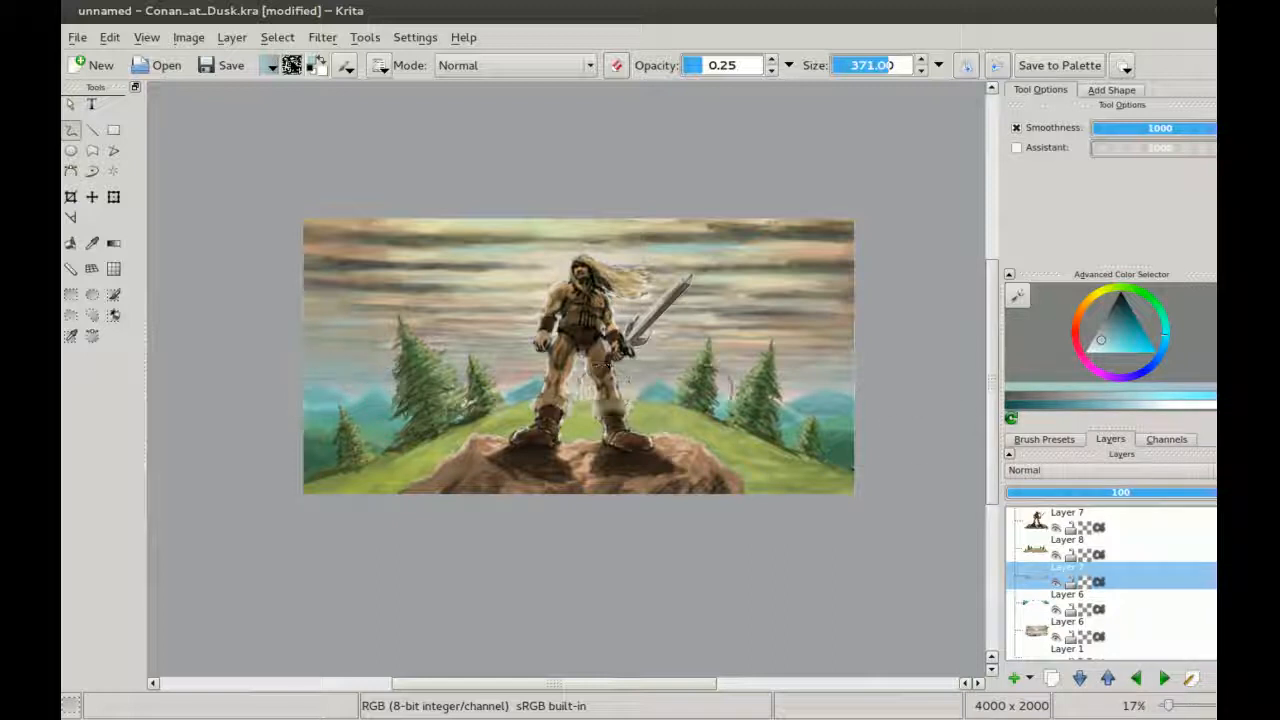
pyautogui.click(1108, 336)
pyautogui.moveTo(790, 398); pyautogui.dragTo(742, 376)
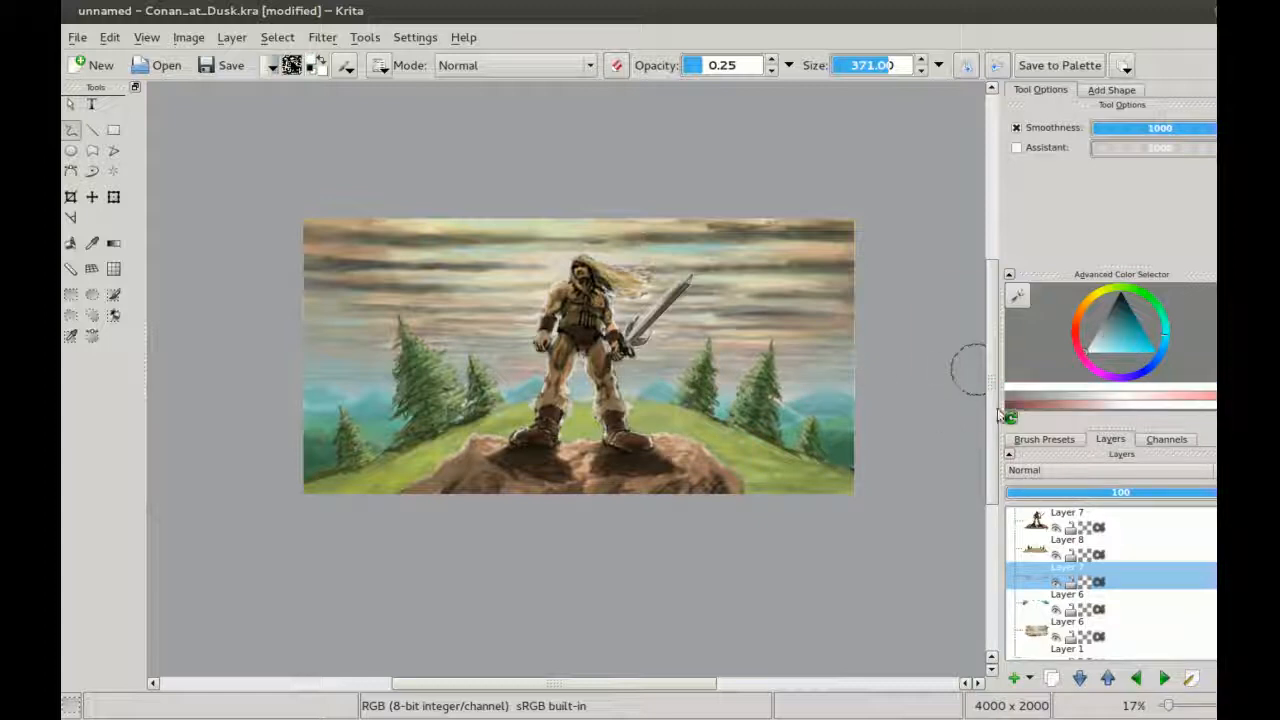
# Step: Draw a straight near-white haze line across the full width of the painting just above the mountains
pyautogui.click(91, 130)
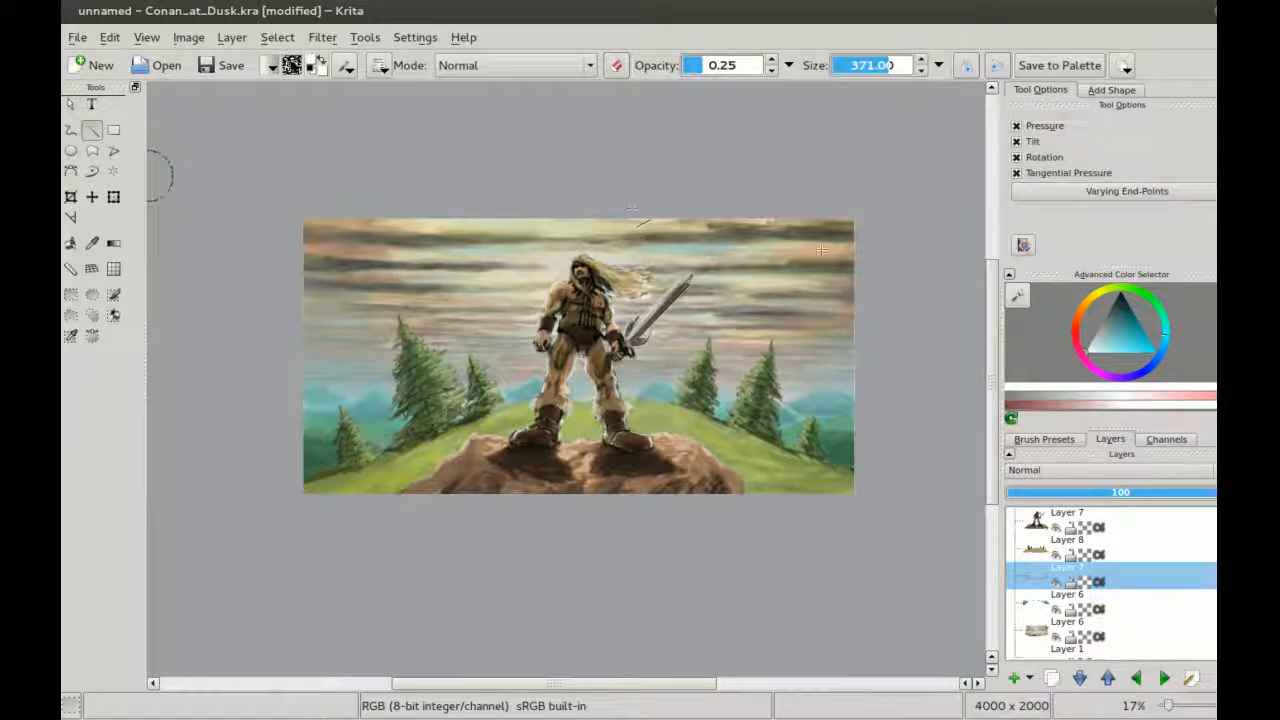
pyautogui.moveTo(263, 380); pyautogui.dragTo(940, 385)
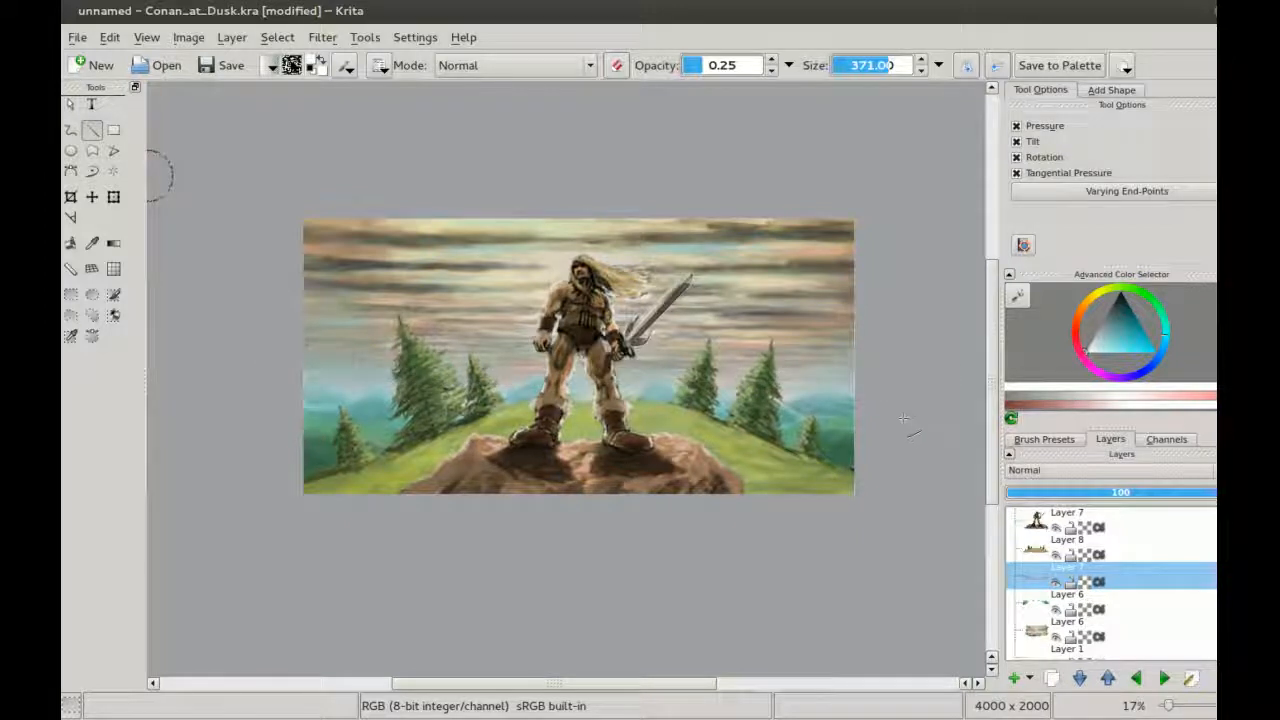
# Step: Rotate the canvas view through a full turn to examine the hazy background from every orientation
pyautogui.hotkey('ctrl', ']')
pyautogui.hotkey('ctrl', ']')
pyautogui.hotkey('ctrl', ']')
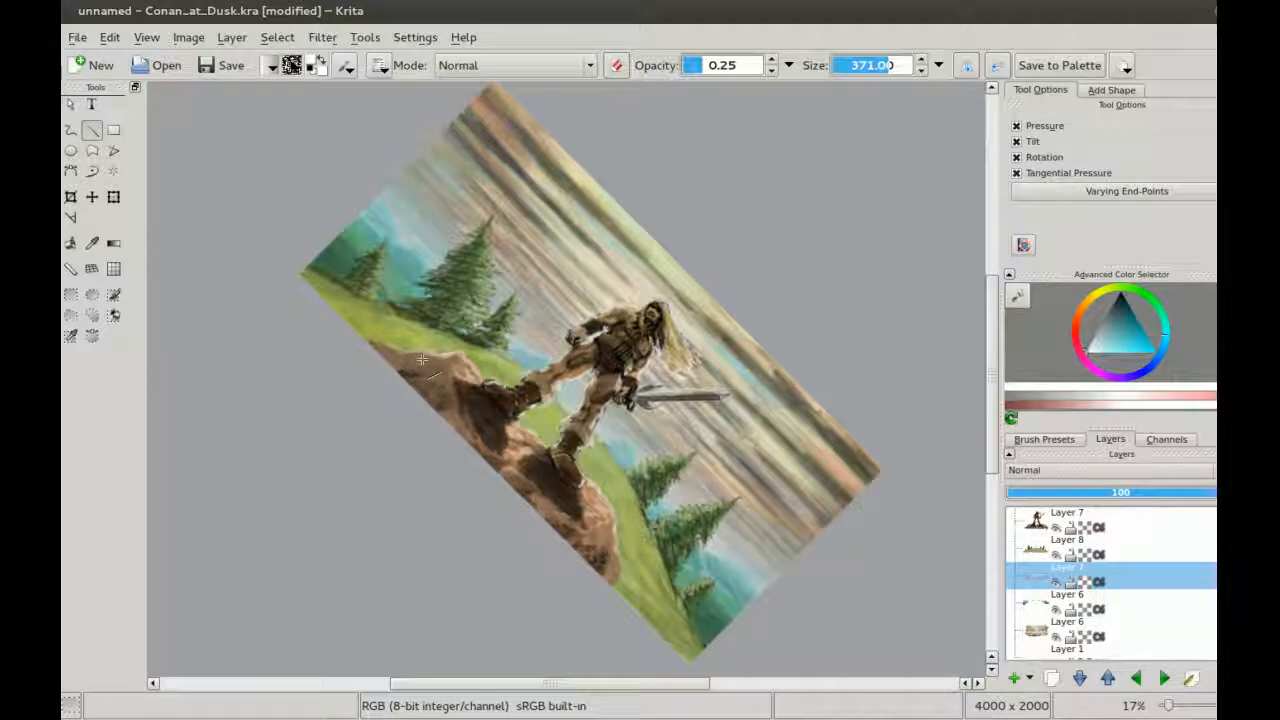
pyautogui.hotkey('ctrl', ']')
pyautogui.hotkey('ctrl', ']')
pyautogui.hotkey('ctrl', ']')
pyautogui.hotkey('ctrl', ']')
pyautogui.hotkey('ctrl', ']')
pyautogui.hotkey('ctrl', ']')
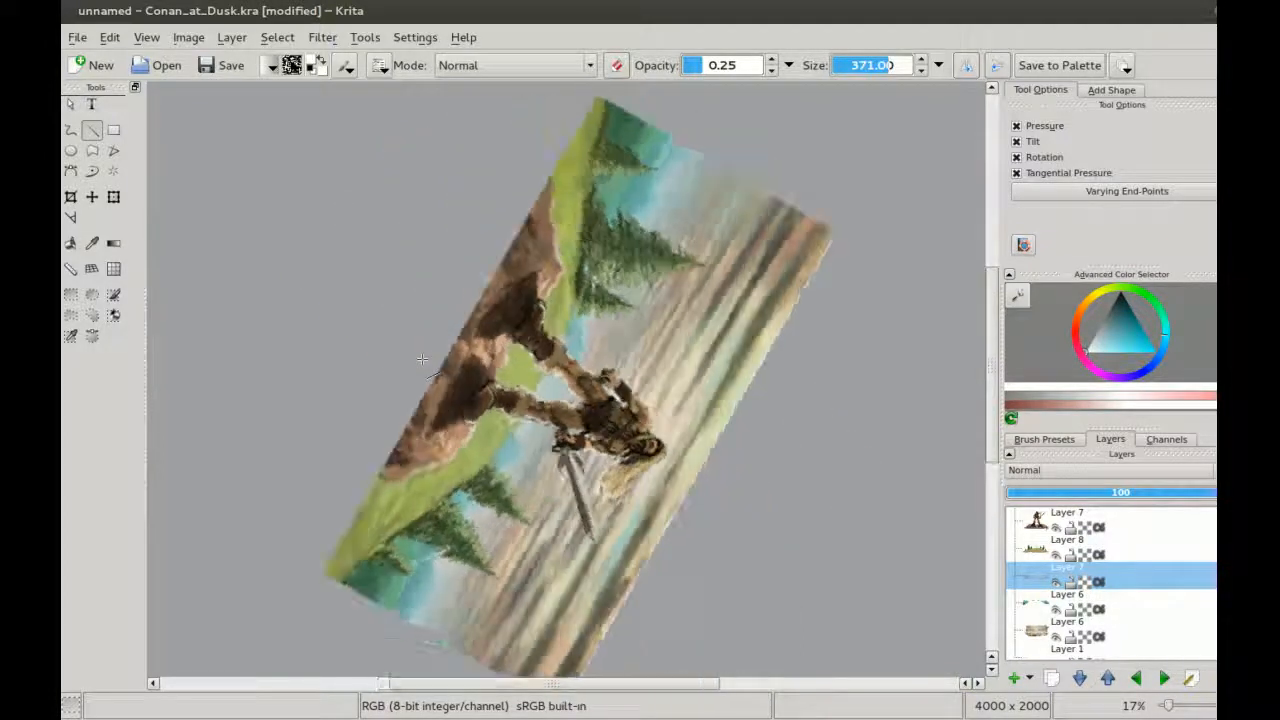
pyautogui.hotkey('ctrl', ']')
pyautogui.hotkey('ctrl', ']')
pyautogui.hotkey('ctrl', ']')
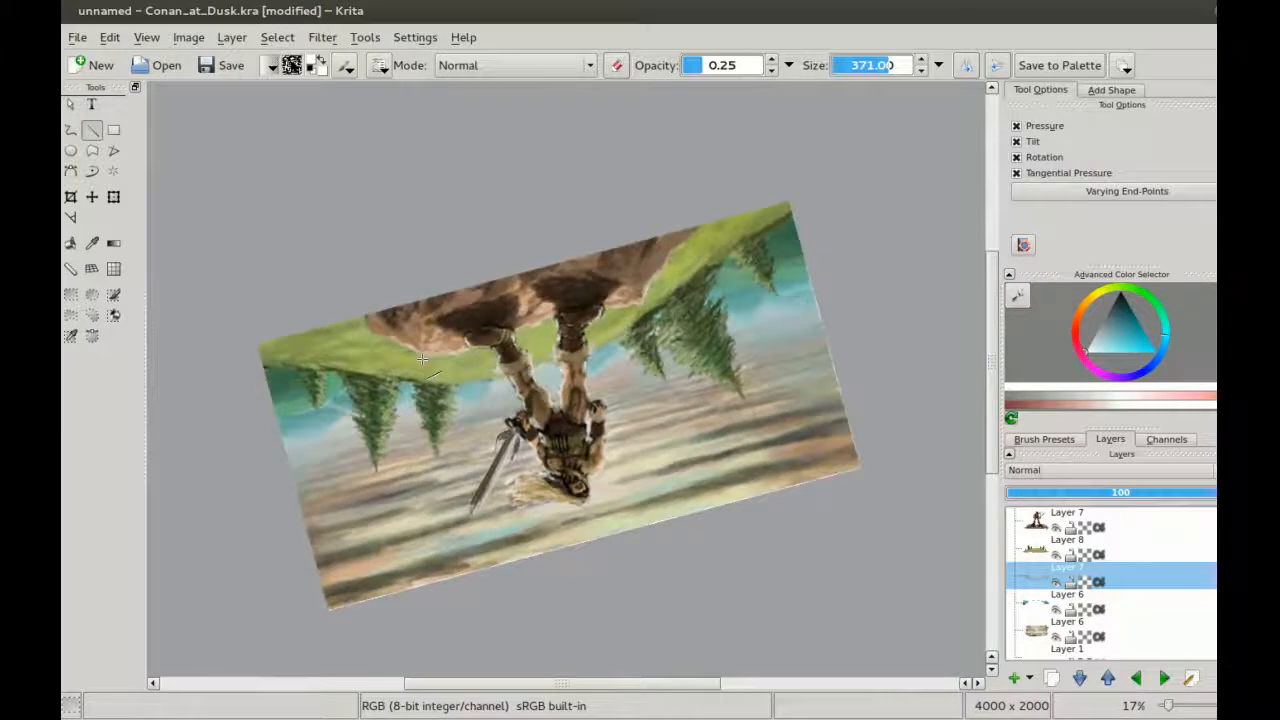
pyautogui.hotkey('ctrl', ']')
pyautogui.hotkey('ctrl', ']')
pyautogui.hotkey('ctrl', ']')
pyautogui.hotkey('ctrl', ']')
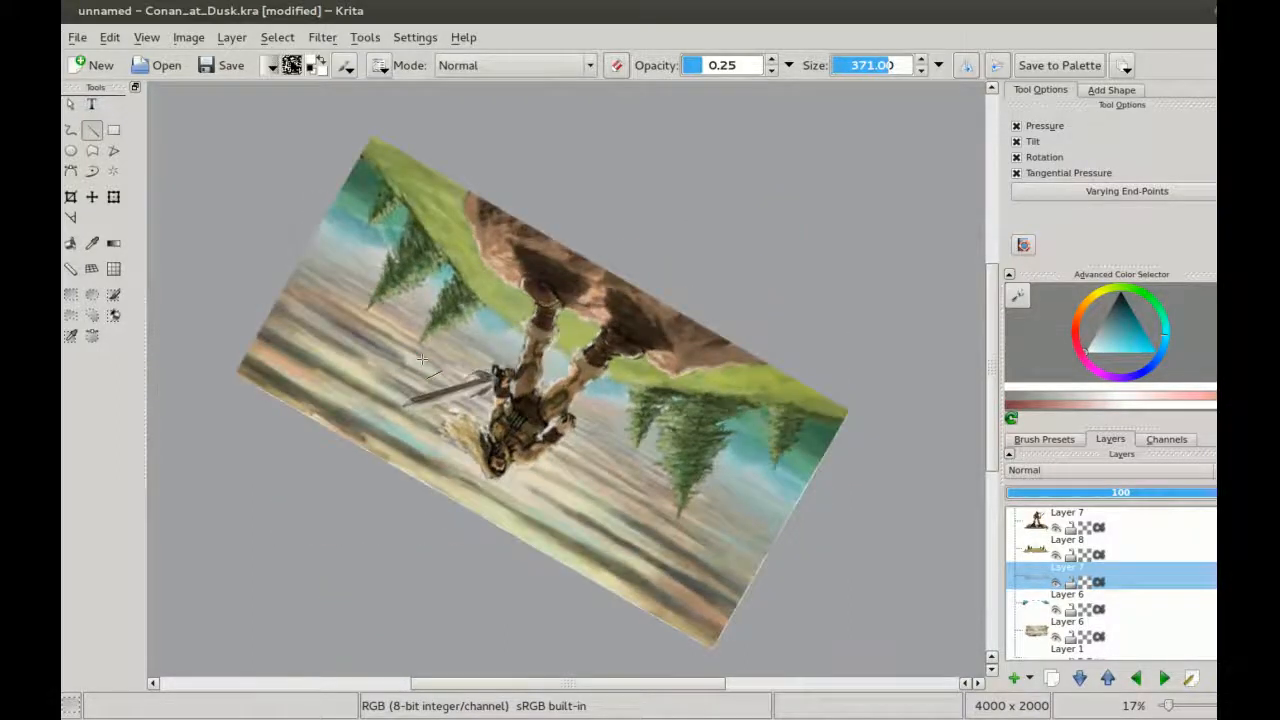
pyautogui.hotkey('ctrl', ']')
pyautogui.hotkey('ctrl', ']')
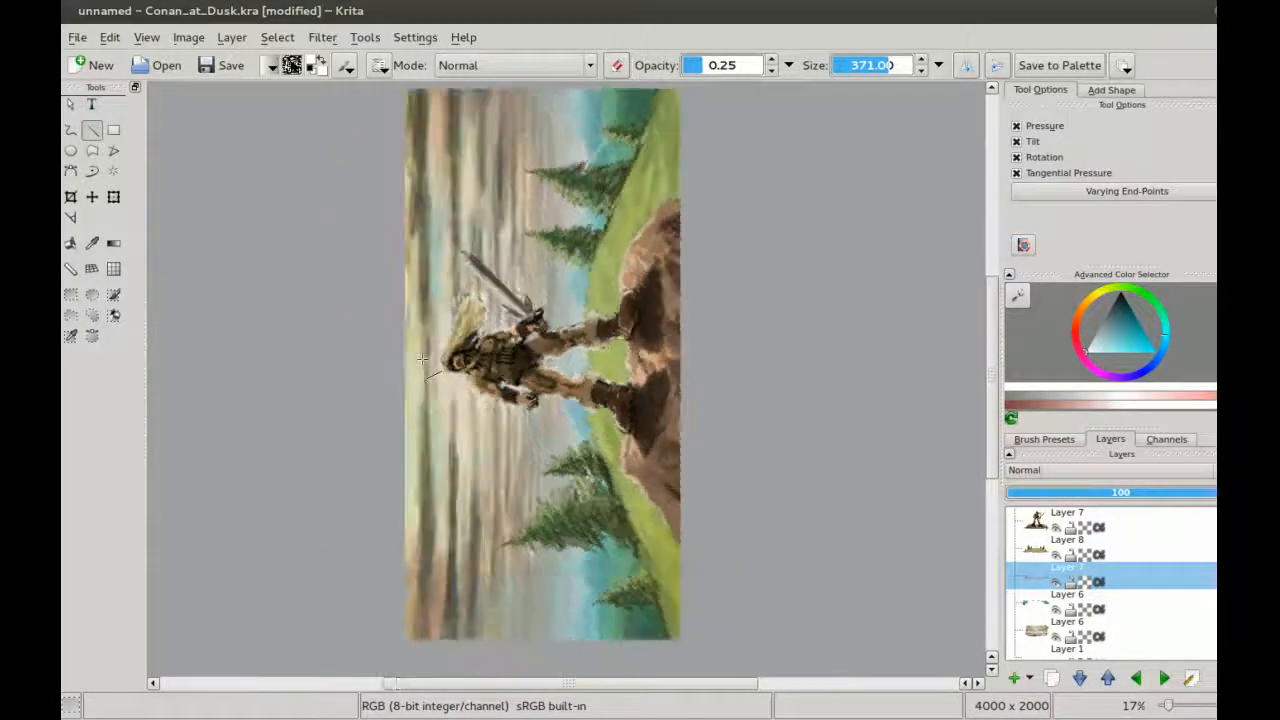
pyautogui.hotkey('ctrl', ']')
pyautogui.hotkey('ctrl', ']')
pyautogui.hotkey('ctrl', ']')
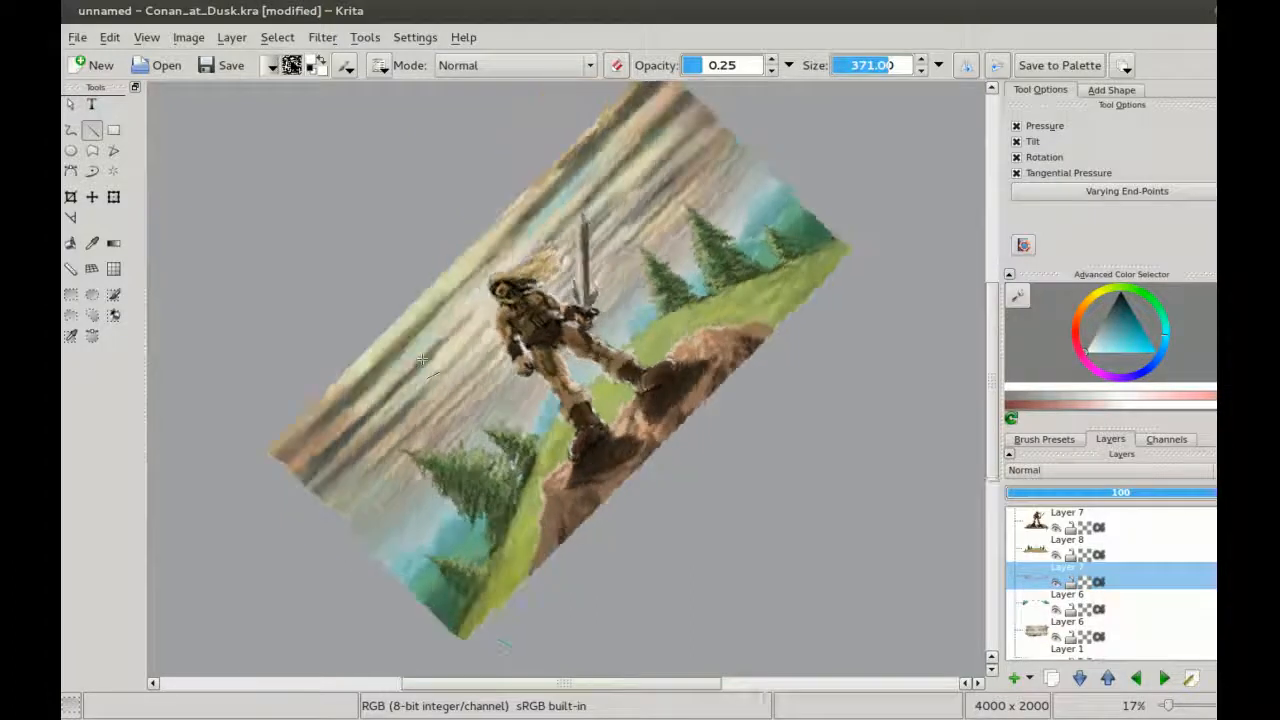
pyautogui.hotkey('ctrl', ']')
pyautogui.hotkey('ctrl', ']')
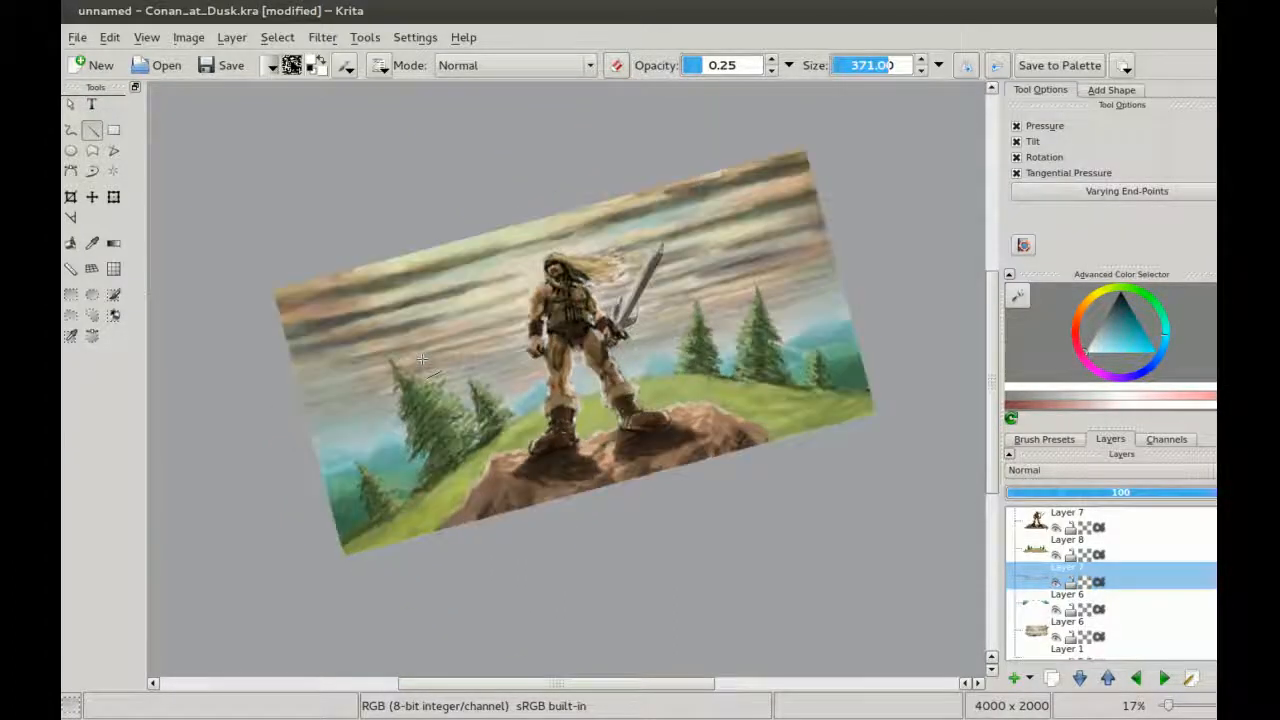
pyautogui.hotkey('ctrl', ']')
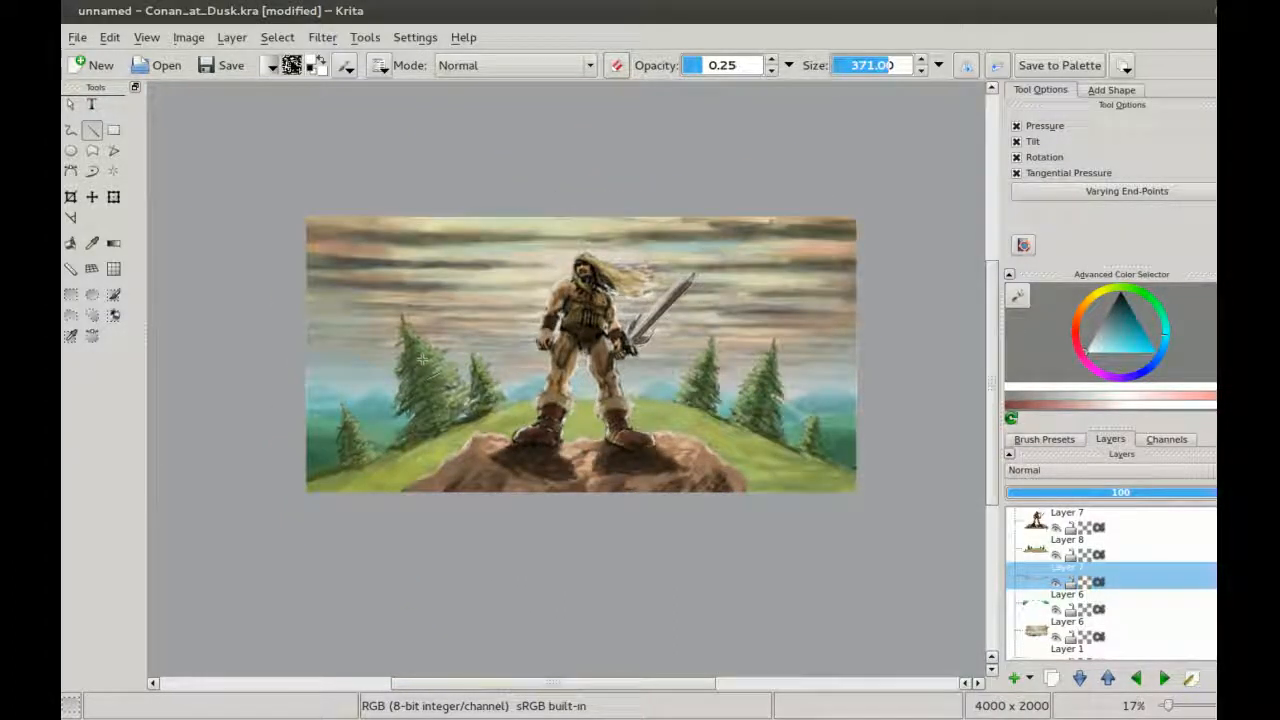
# Step: Add a new empty layer at the very top of the layer stack, above the warrior layer
pyautogui.moveTo(546, 352)
pyautogui.mouseDown()
pyautogui.moveTo(549, 306)
pyautogui.moveTo(533, 364)
pyautogui.mouseUp()
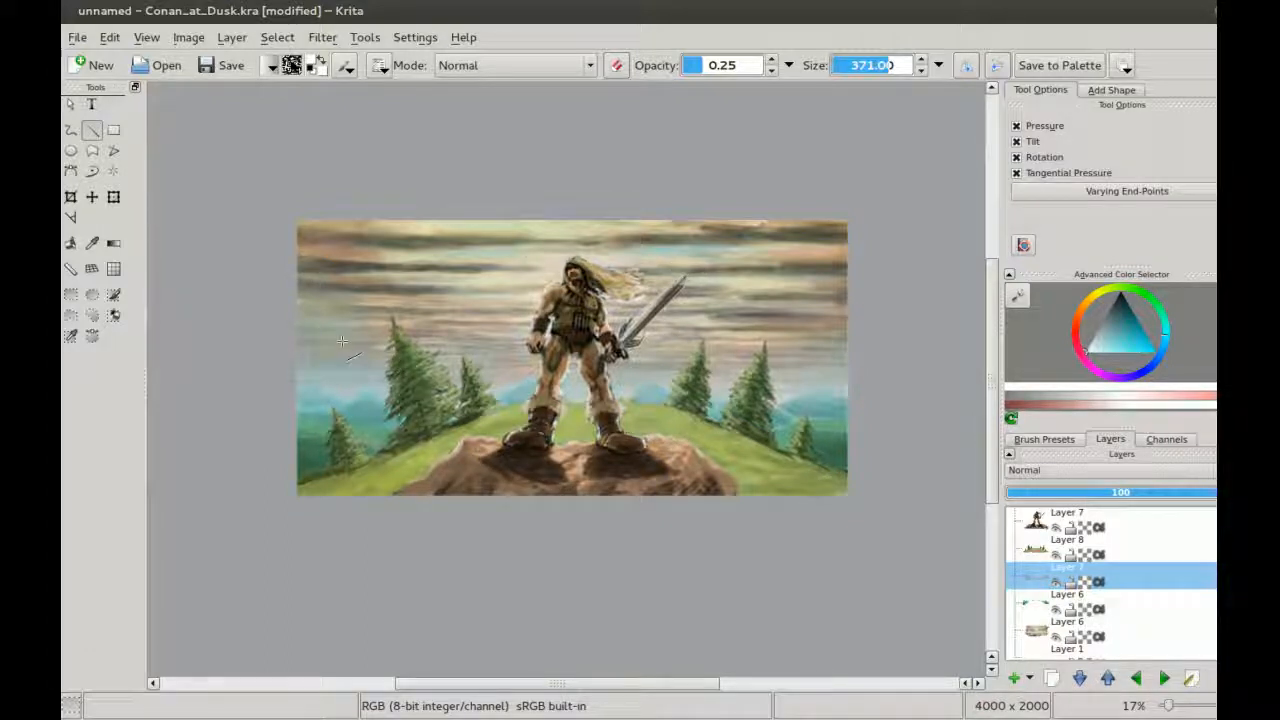
pyautogui.moveTo(556, 390); pyautogui.dragTo(558, 416)
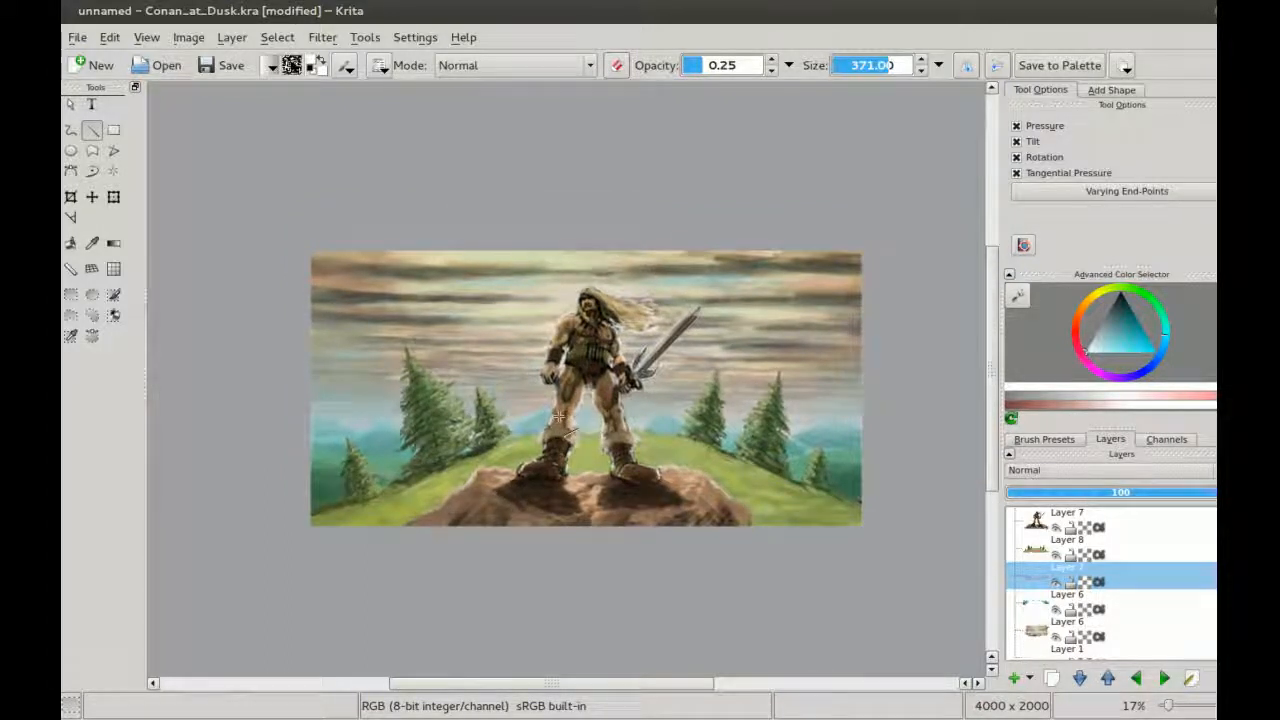
pyautogui.hotkey('alt', 'Tab')
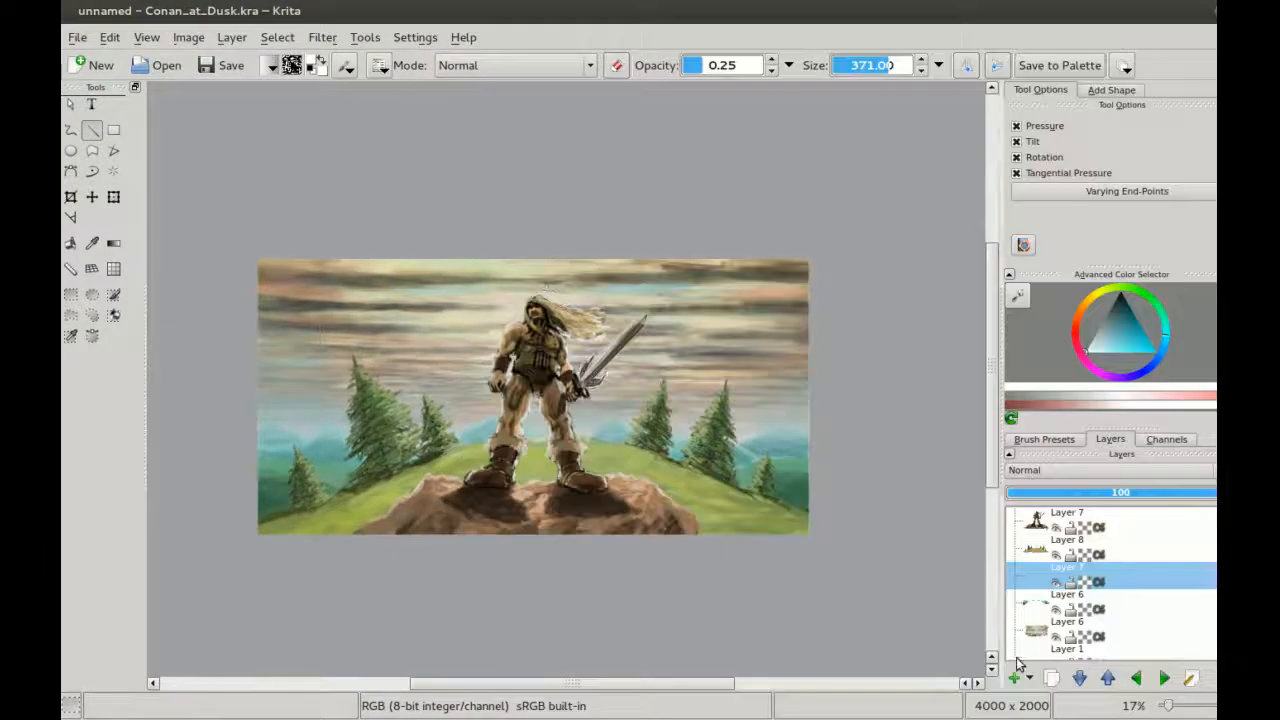
pyautogui.press('Insert')
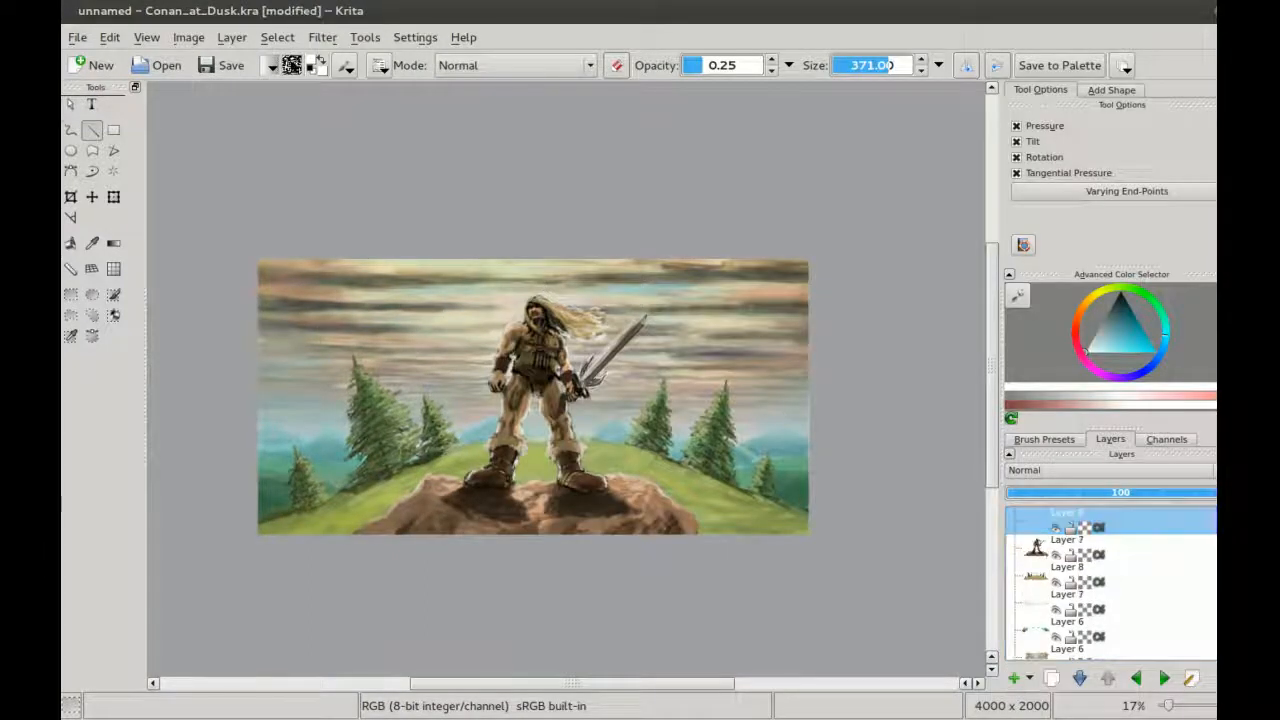
# Step: Paint near-white rim light along the warrior's shoulders, arms, legs and boots with a much smaller freehand brush
pyautogui.click(1095, 315)
pyautogui.click(1093, 295)
pyautogui.click(1121, 351)
pyautogui.scroll(3, 538, 382)
pyautogui.moveTo(664, 254)
pyautogui.keyDown('shift'); pyautogui.mouseDown()
pyautogui.moveTo(509, 254)
pyautogui.moveTo(510, 290)
pyautogui.mouseUp(); pyautogui.keyUp('shift')
pyautogui.press('[')
pyautogui.press('[')
pyautogui.press('[')
pyautogui.moveTo(469, 421); pyautogui.dragTo(550, 320)
pyautogui.moveTo(690, 366)
pyautogui.mouseDown()
pyautogui.moveTo(668, 394)
pyautogui.moveTo(680, 430)
pyautogui.mouseUp()
pyautogui.moveTo(540, 410); pyautogui.dragTo(520, 338)
pyautogui.moveTo(650, 358); pyautogui.dragTo(700, 380)
pyautogui.moveTo(438, 590); pyautogui.dragTo(497, 574)
pyautogui.moveTo(781, 598); pyautogui.dragTo(795, 598)
# Step: Touch up the warrior's head, flowing hair and arms with a slightly larger brush
pyautogui.moveTo(513, 173); pyautogui.dragTo(515, 243)
pyautogui.press(']')
pyautogui.moveTo(610, 225); pyautogui.dragTo(620, 158)
pyautogui.moveTo(690, 258); pyautogui.dragTo(700, 292)
pyautogui.moveTo(462, 370); pyautogui.dragTo(500, 385)
pyautogui.moveTo(700, 390); pyautogui.dragTo(725, 410)
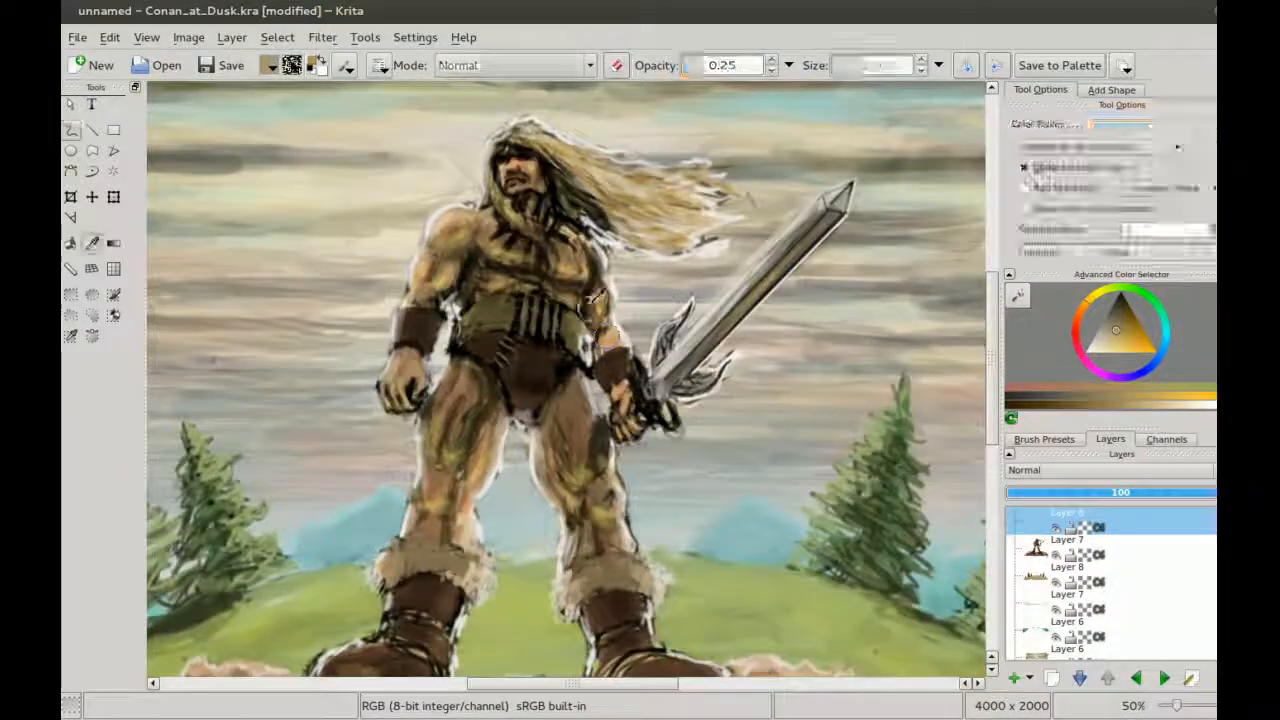
# Step: Shade the warrior's thighs and hair with dark brown and navy tones, using a 21 pixel brush at 0.22 opacity
pyautogui.click(1119, 302)
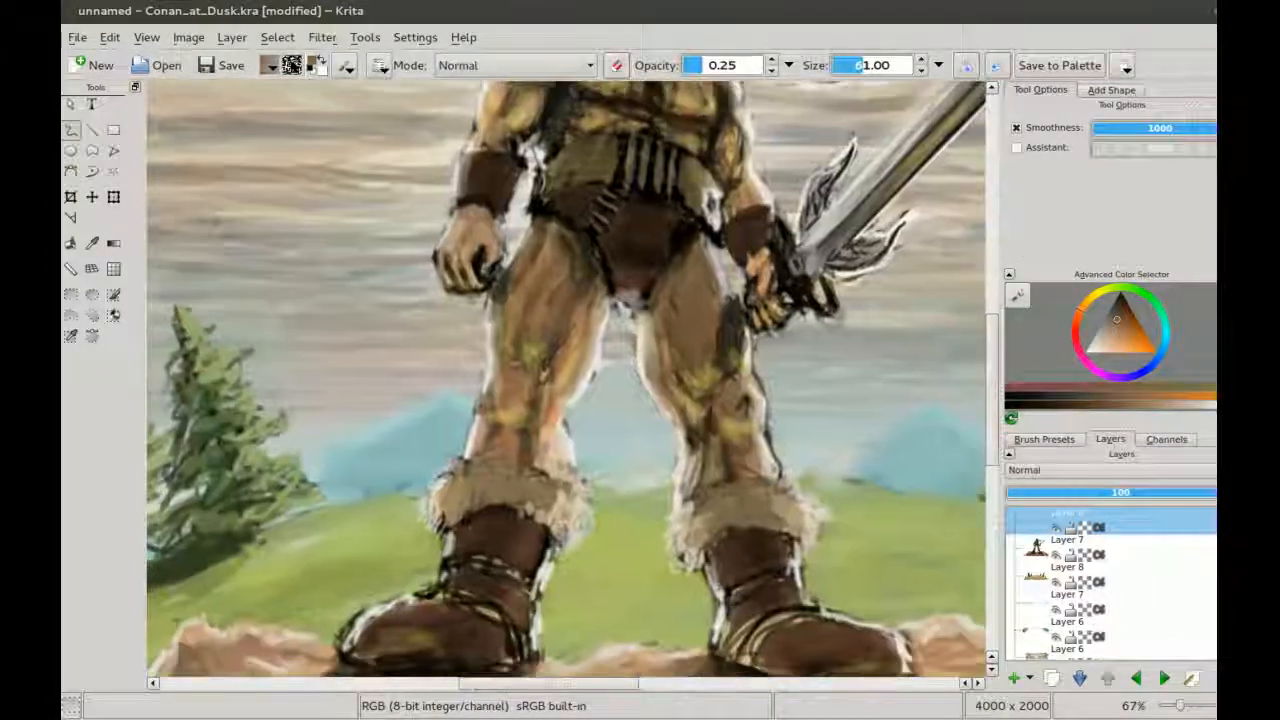
pyautogui.press('p')
pyautogui.click(557, 289)
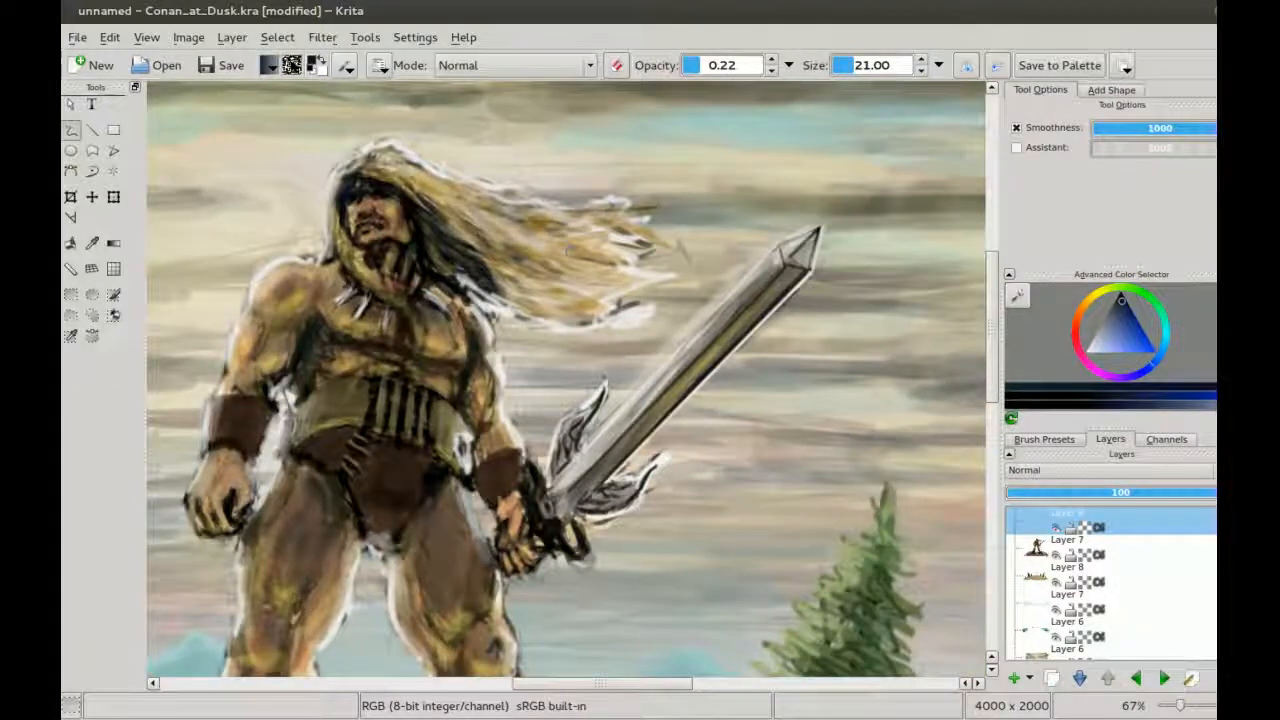
pyautogui.moveTo(410, 156); pyautogui.dragTo(380, 164)
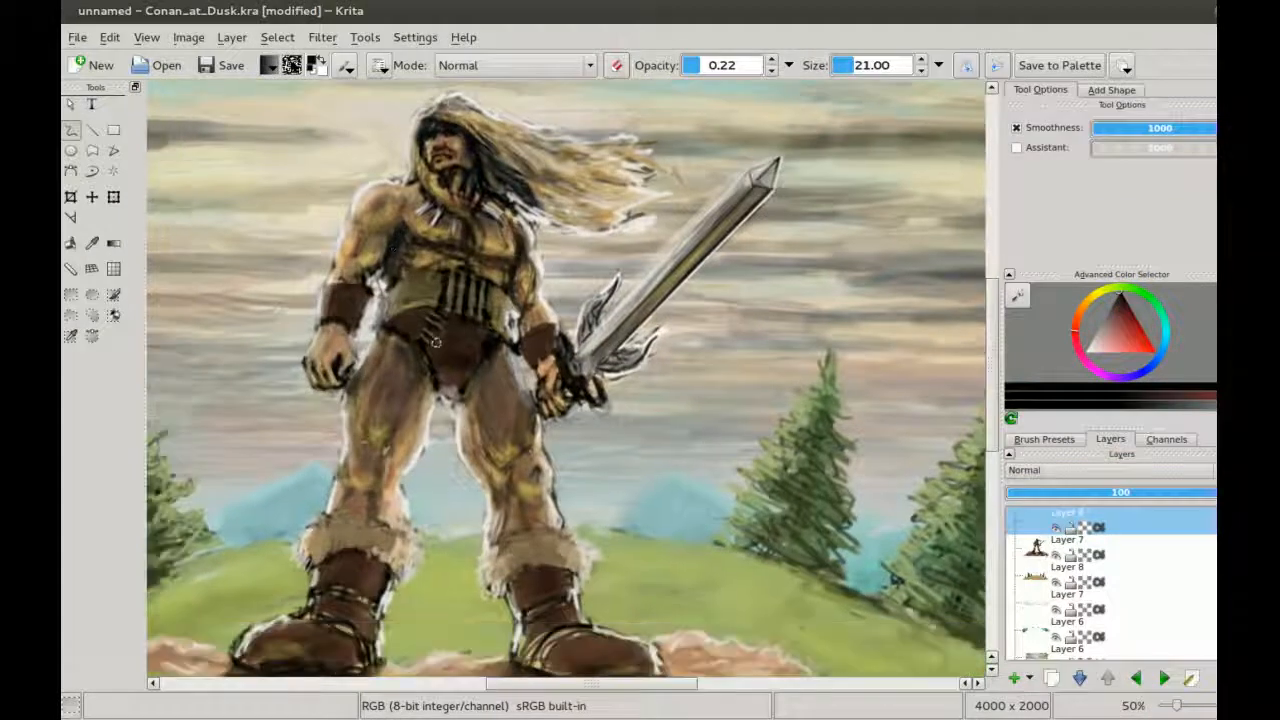
# Step: Refine the warrior's leather and legs with sampled dark and near-white tones, and save the painting
pyautogui.keyDown('ctrl'); pyautogui.click(436, 342); pyautogui.keyUp('ctrl')
pyautogui.scroll(-2, 566, 379)
pyautogui.hotkey('ctrl', 's')
pyautogui.moveTo(379, 389); pyautogui.dragTo(357, 411)
pyautogui.scroll(3, 500, 408)
pyautogui.keyDown('ctrl'); pyautogui.click(539, 122); pyautogui.keyUp('ctrl')
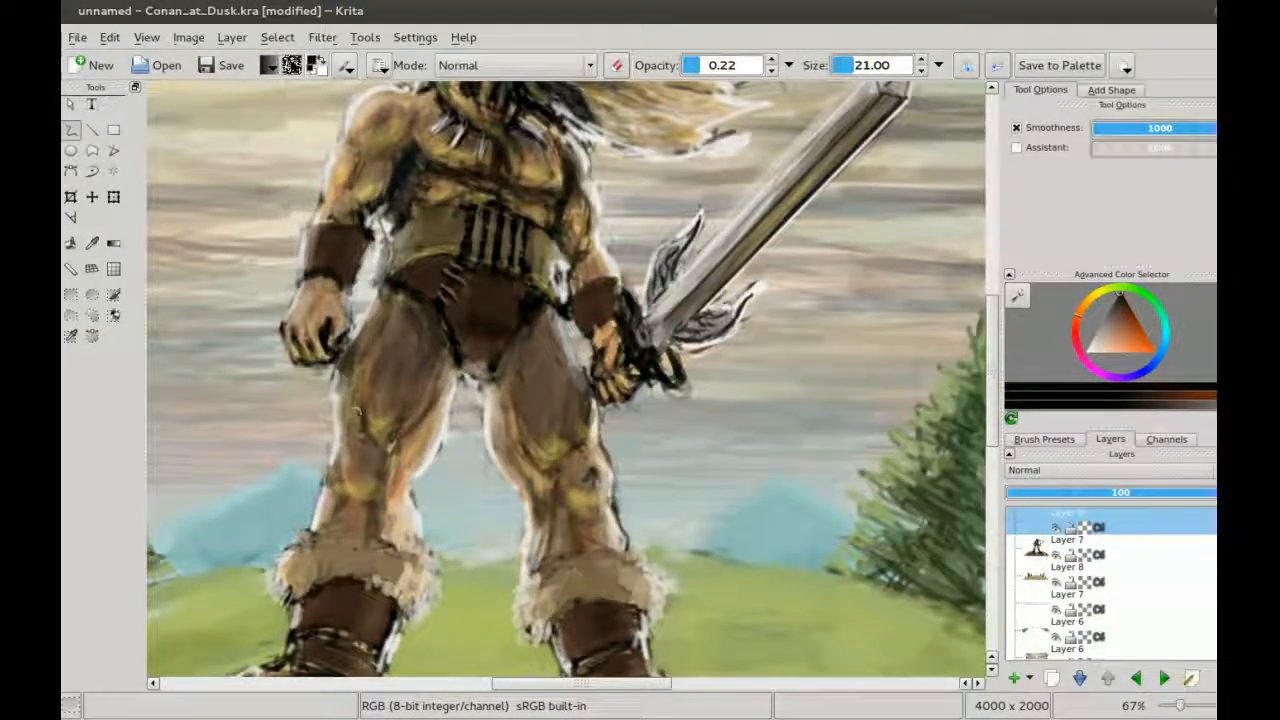
pyautogui.keyDown('ctrl'); pyautogui.click(568, 415); pyautogui.keyUp('ctrl')
pyautogui.scroll(-3, 568, 415)
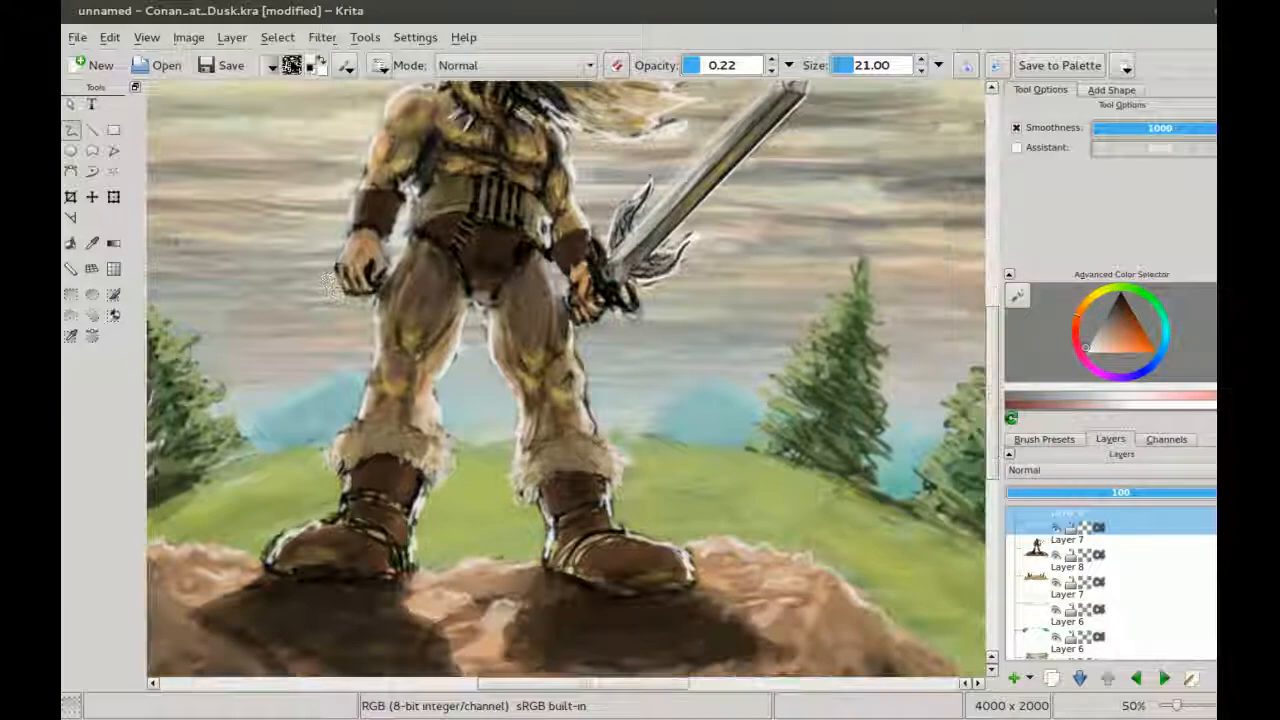
pyautogui.hotkey('ctrl', 's')
pyautogui.scroll(-1, 566, 383)
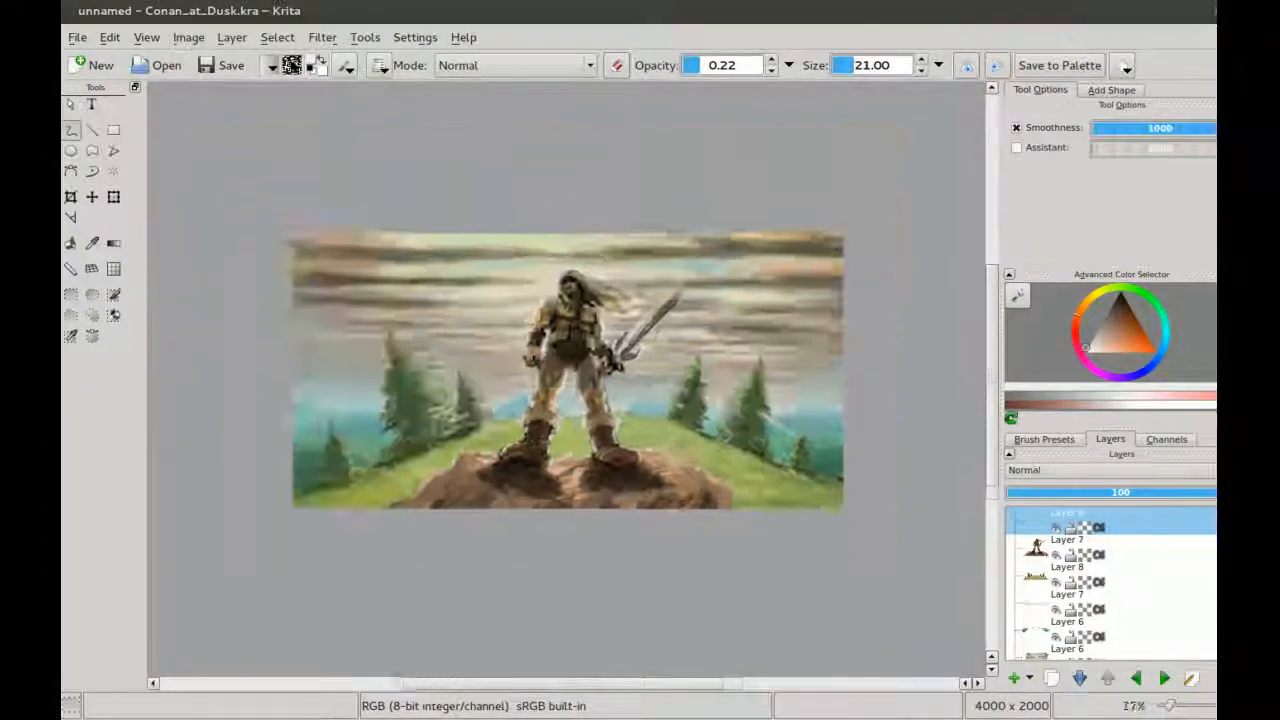
# Step: Choose a very dark navy blue and make the tree and hill layer below the warrior active
pyautogui.scroll(2, 566, 383)
pyautogui.scroll(-1, 566, 383)
pyautogui.click(1149, 364)
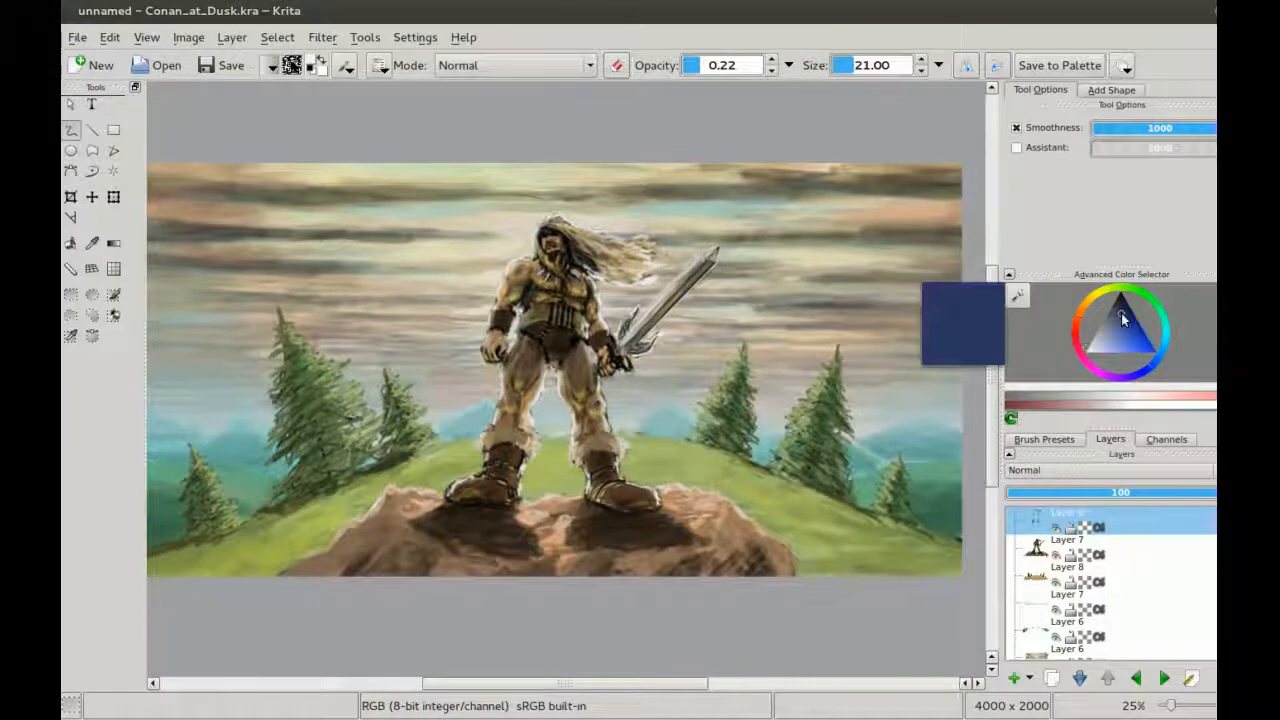
pyautogui.click(1119, 303)
pyautogui.moveTo(566, 383); pyautogui.dragTo(650, 362)
pyautogui.click(1110, 575)
pyautogui.scroll(2, 626, 358)
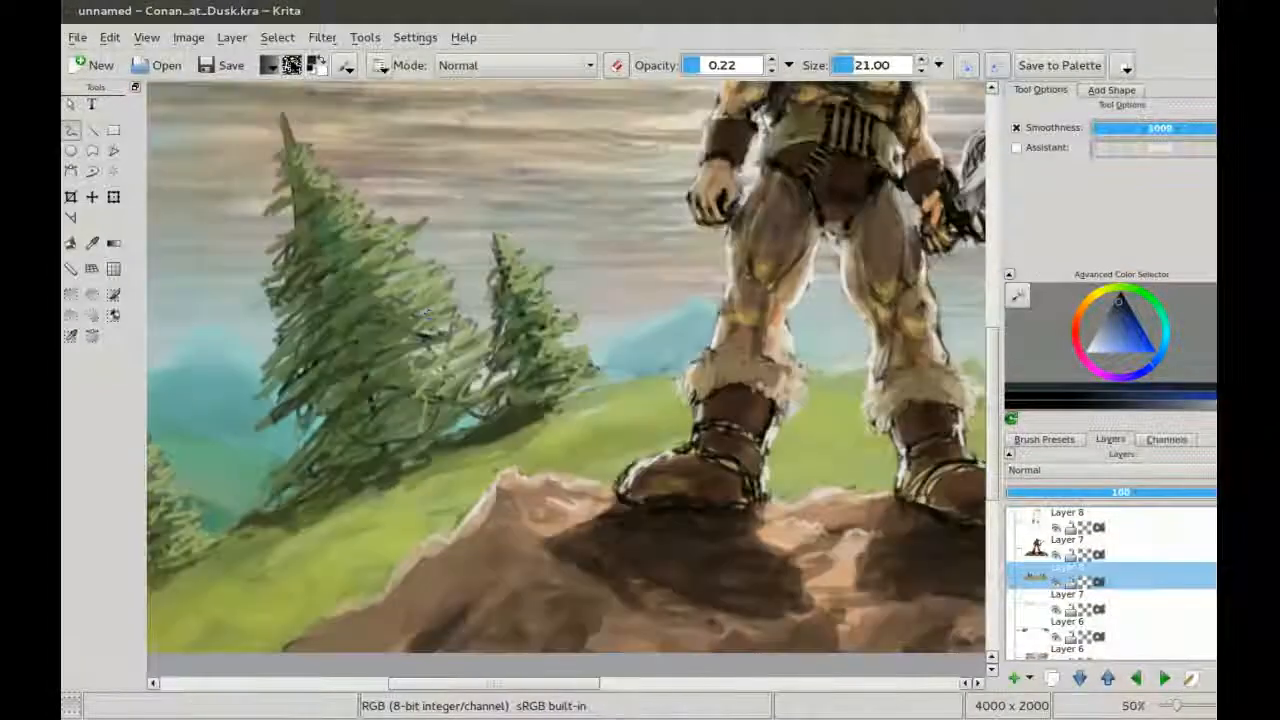
# Step: Merge the top detail layer into the warrior layer, and toggle the tree layer's visibility to check its contents
pyautogui.scroll(-1, 626, 358)
pyautogui.click(1050, 528)
pyautogui.rightClick(1038, 522)
pyautogui.click(1116, 600)
pyautogui.click(1056, 555)
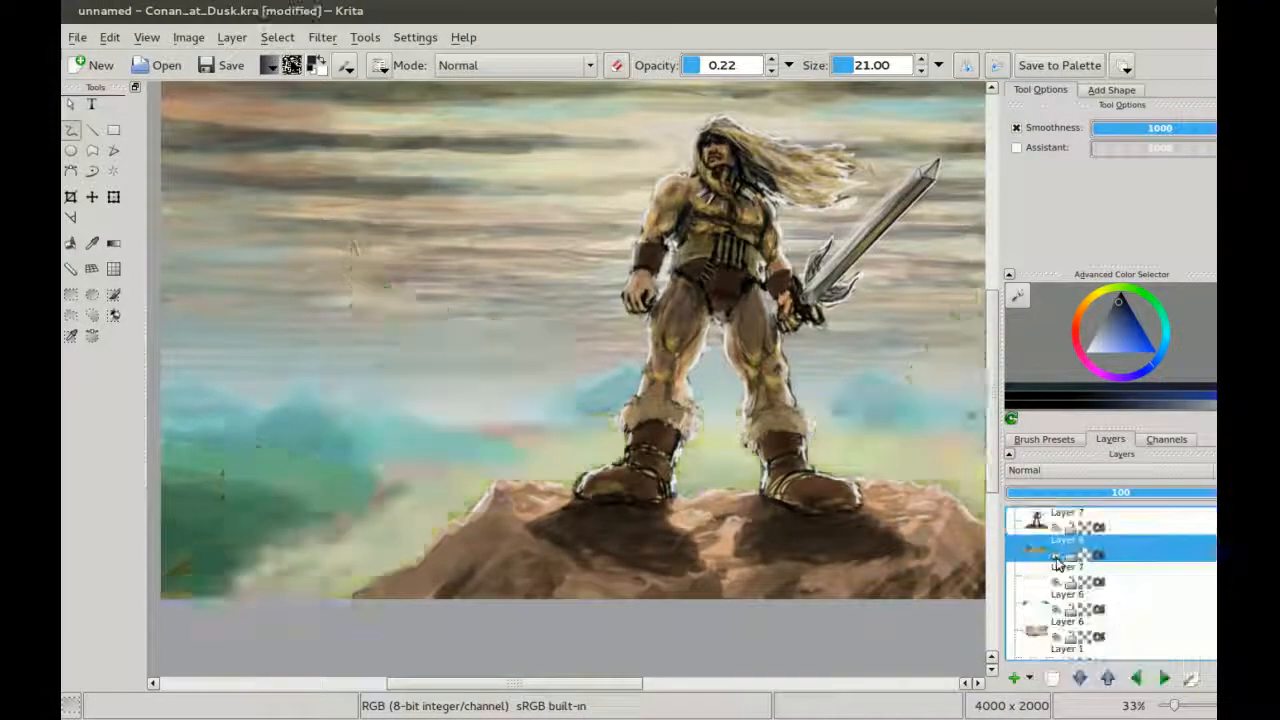
pyautogui.click(1056, 555)
# Step: Raise the brush opacity to 0.56 and paint a tall dark pointed tip and trunk shading on the largest tree
pyautogui.click(727, 65)
pyautogui.scroll(1, 218, 308)
pyautogui.moveTo(440, 285)
pyautogui.mouseDown()
pyautogui.moveTo(428, 232)
pyautogui.moveTo(428, 274)
pyautogui.moveTo(438, 211)
pyautogui.mouseUp()
pyautogui.press('e')
pyautogui.press('e')
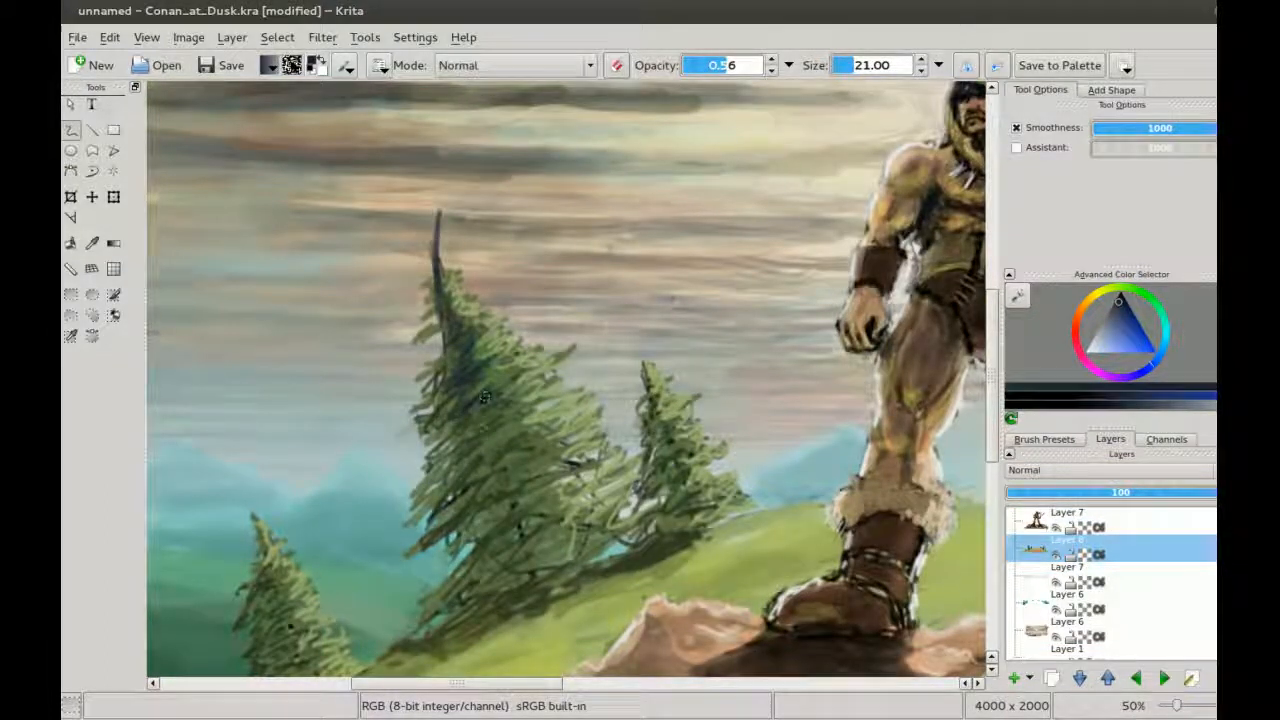
pyautogui.scroll(-1, 479, 470)
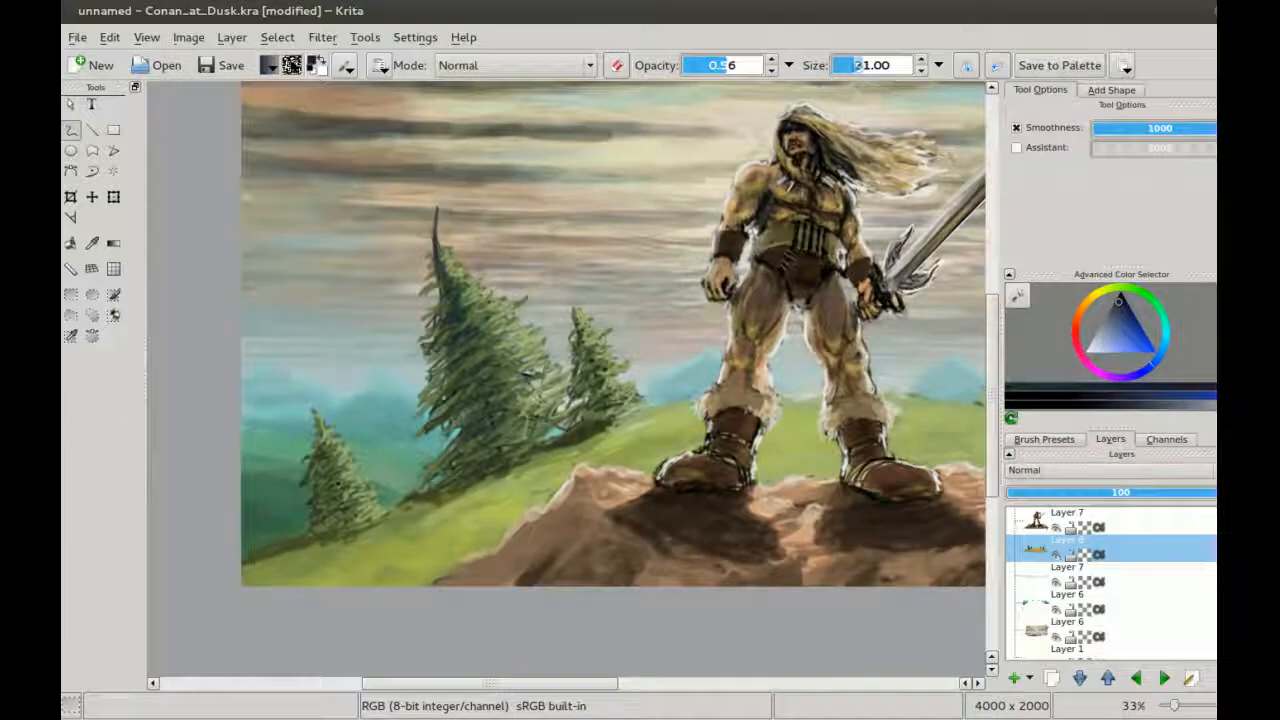
# Step: Paint dark blue shadows on the sloping hillside beneath the largest tree and its neighbours
pyautogui.scroll(-1, 491, 481)
pyautogui.scroll(2, 440, 410)
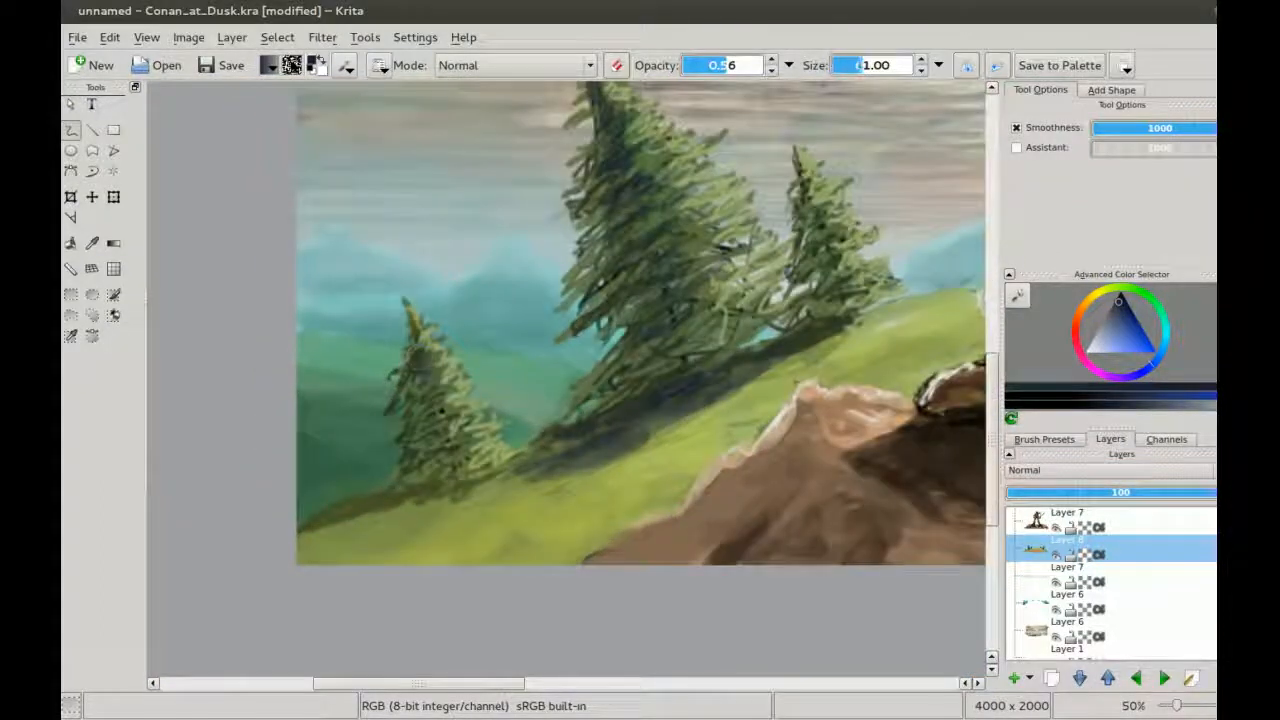
pyautogui.moveTo(352, 522); pyautogui.dragTo(292, 540)
pyautogui.scroll(-1, 594, 414)
pyautogui.scroll(1, 743, 245)
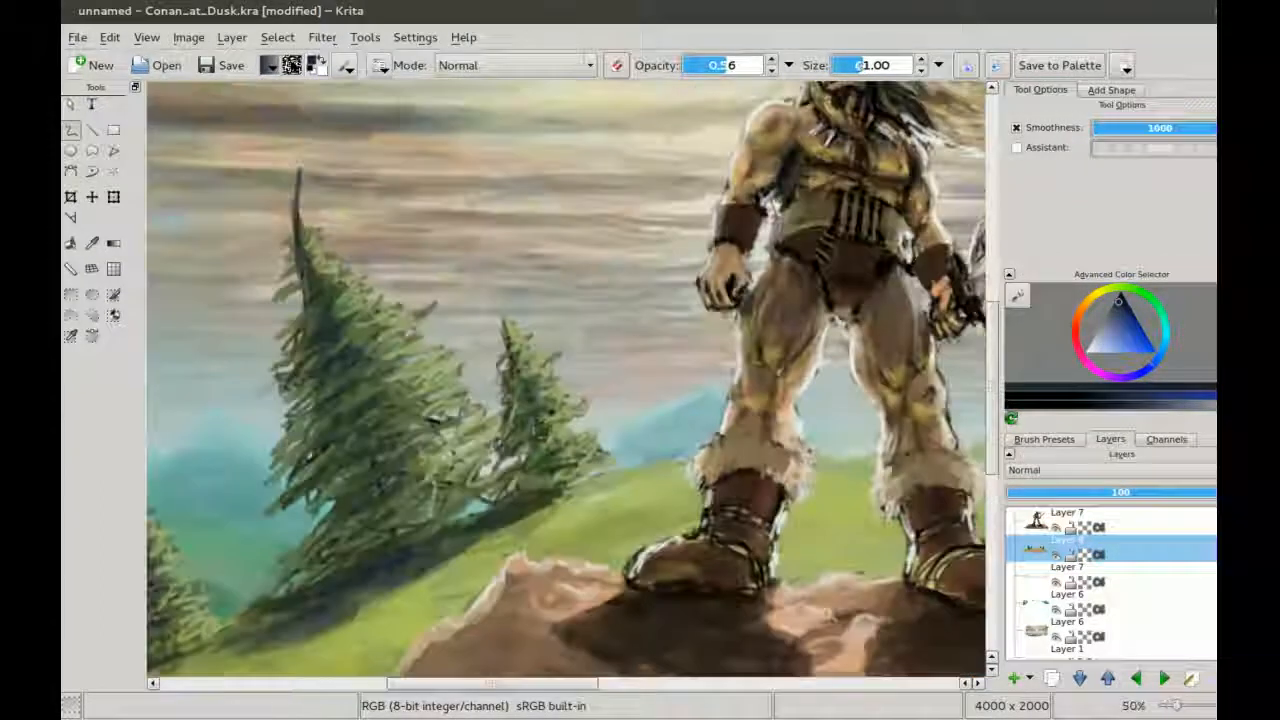
pyautogui.scroll(-1, 566, 382)
pyautogui.scroll(1, 566, 382)
pyautogui.scroll(1, 562, 375)
# Step: Paint a dark pointed tip on the smaller tree beside the largest one and darken the ground at its base
pyautogui.press('[')
pyautogui.press('e')
pyautogui.press('e')
pyautogui.press('[')
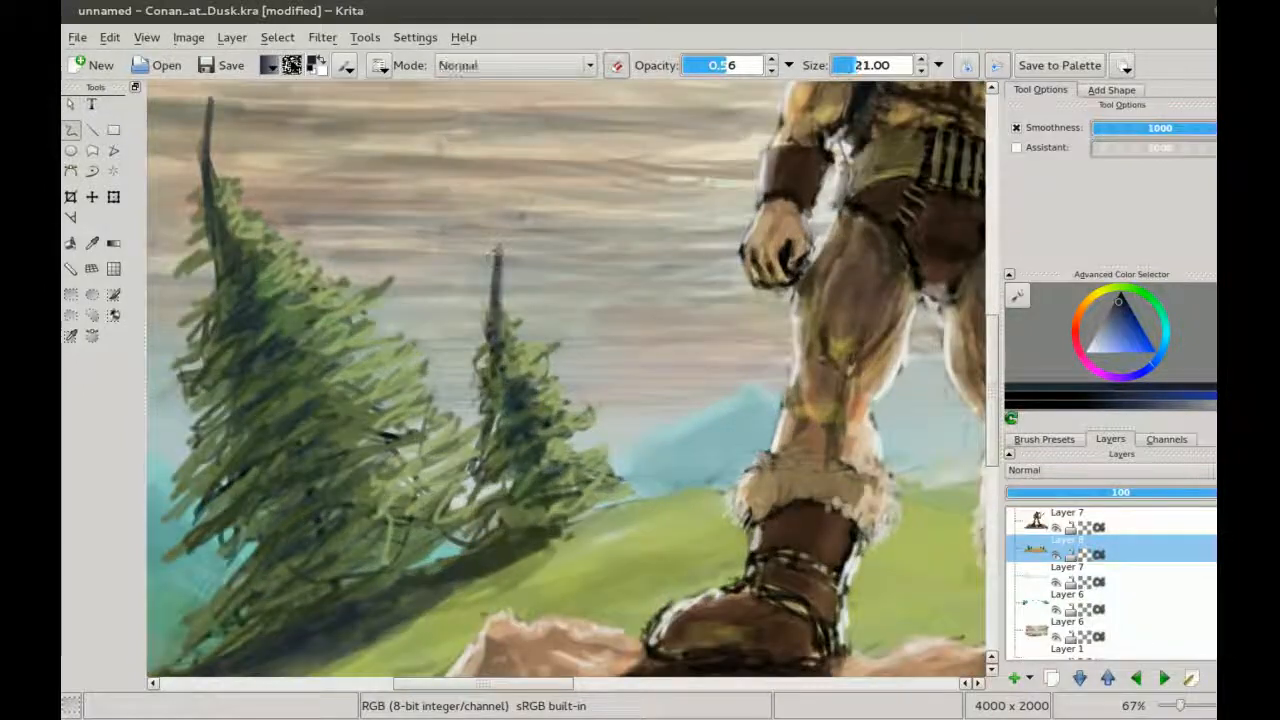
pyautogui.keyDown('ctrl'); pyautogui.click(505, 251); pyautogui.keyUp('ctrl')
pyautogui.moveTo(575, 530)
pyautogui.mouseDown()
pyautogui.moveTo(454, 582)
pyautogui.moveTo(618, 512)
pyautogui.mouseUp()
pyautogui.scroll(-4, 795, 256)
pyautogui.scroll(2, 430, 405)
pyautogui.scroll(2, 400, 370)
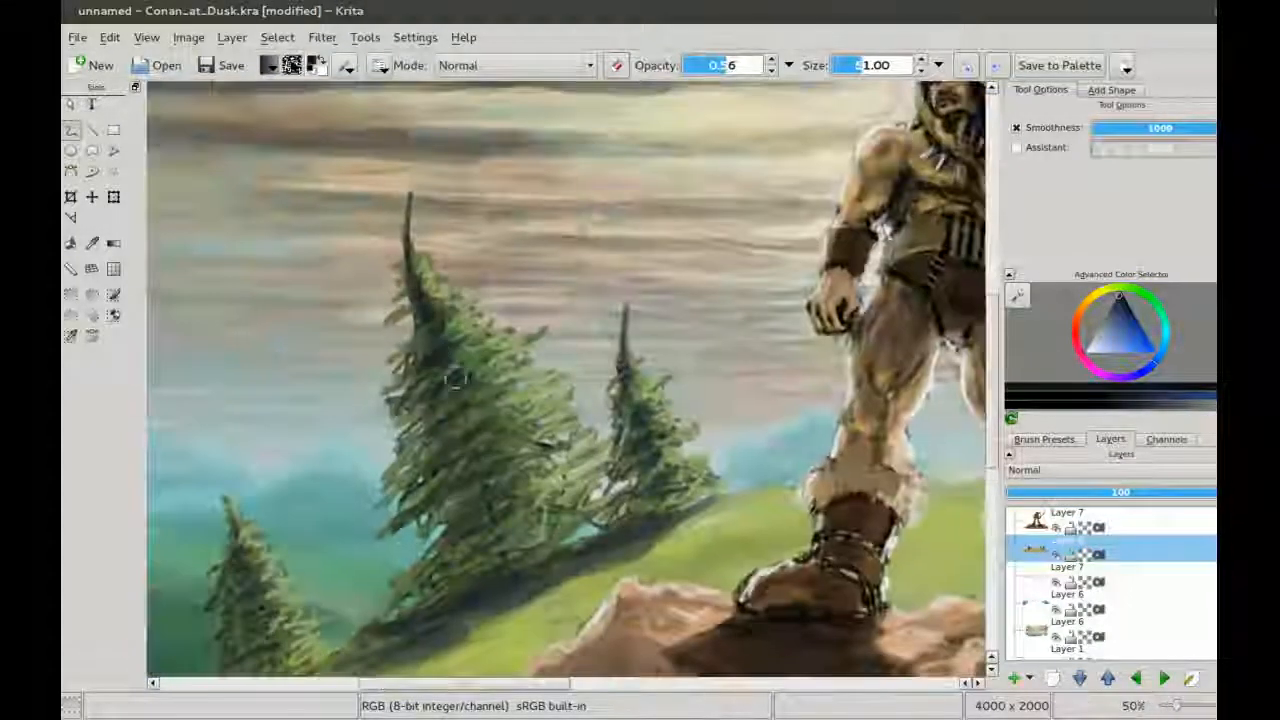
# Step: Mirror the canvas view and darken the trees on the opposite hillside with a smaller brush
pyautogui.scroll(-3, 400, 370)
pyautogui.press('m')
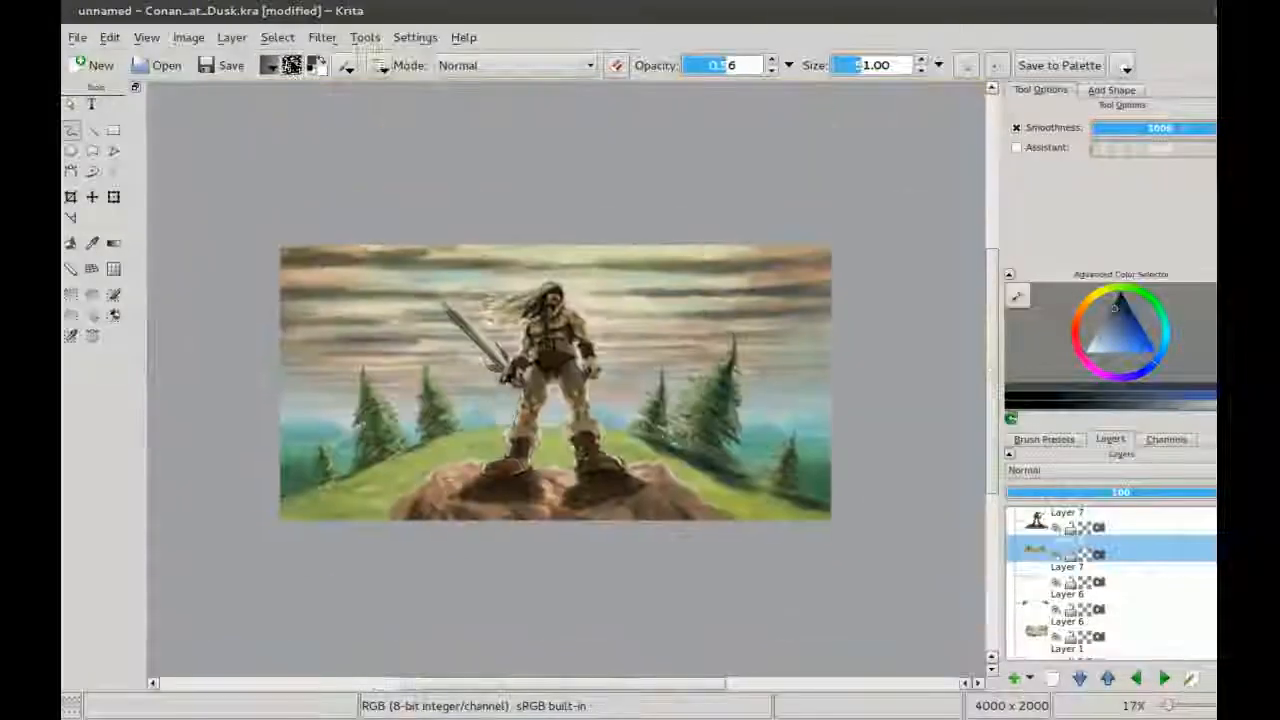
pyautogui.scroll(2, 307, 279)
pyautogui.press('[')
pyautogui.press('k')
pyautogui.press('[')
pyautogui.press('[')
pyautogui.scroll(-1, 400, 370)
pyautogui.moveTo(400, 420); pyautogui.dragTo(405, 377)
pyautogui.scroll(2, 320, 470)
# Step: Deepen the opposite trees and hill edge with a sampled dark blue tone, and export the painting as Conan_at_Dusk_02.jpg
pyautogui.keyDown('ctrl'); pyautogui.click(435, 236); pyautogui.keyUp('ctrl')
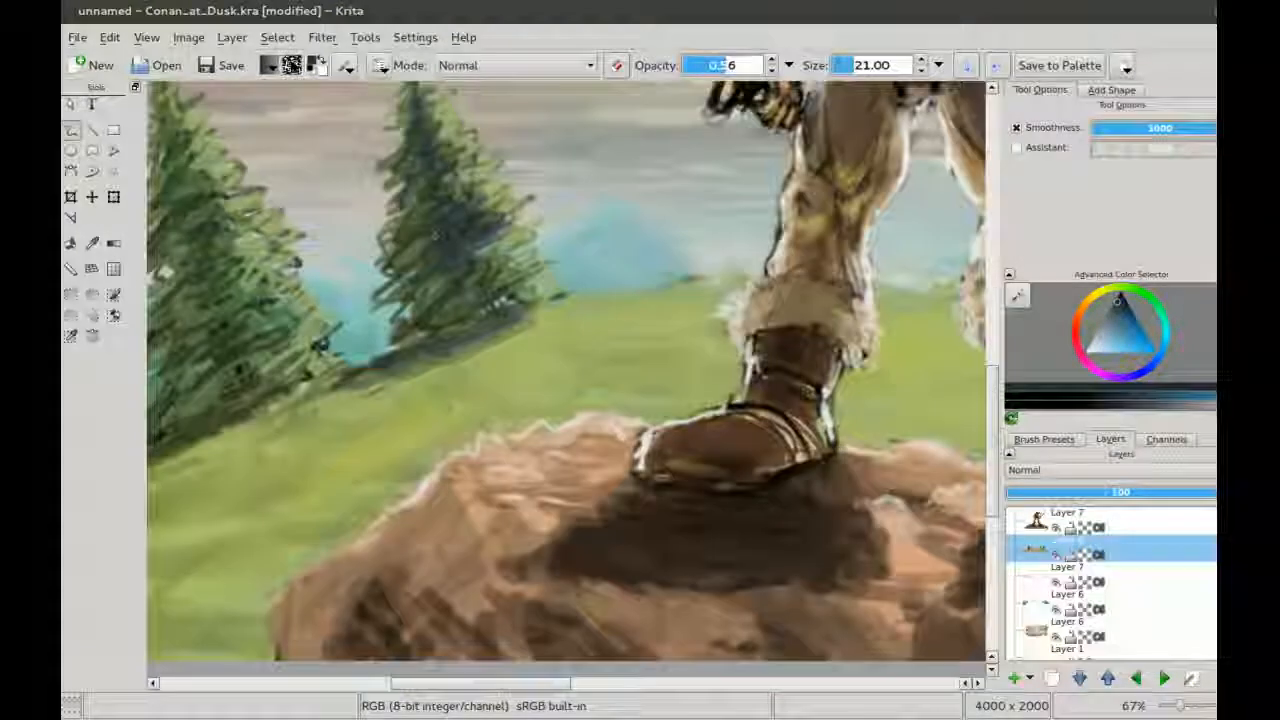
pyautogui.moveTo(435, 236); pyautogui.dragTo(683, 463)
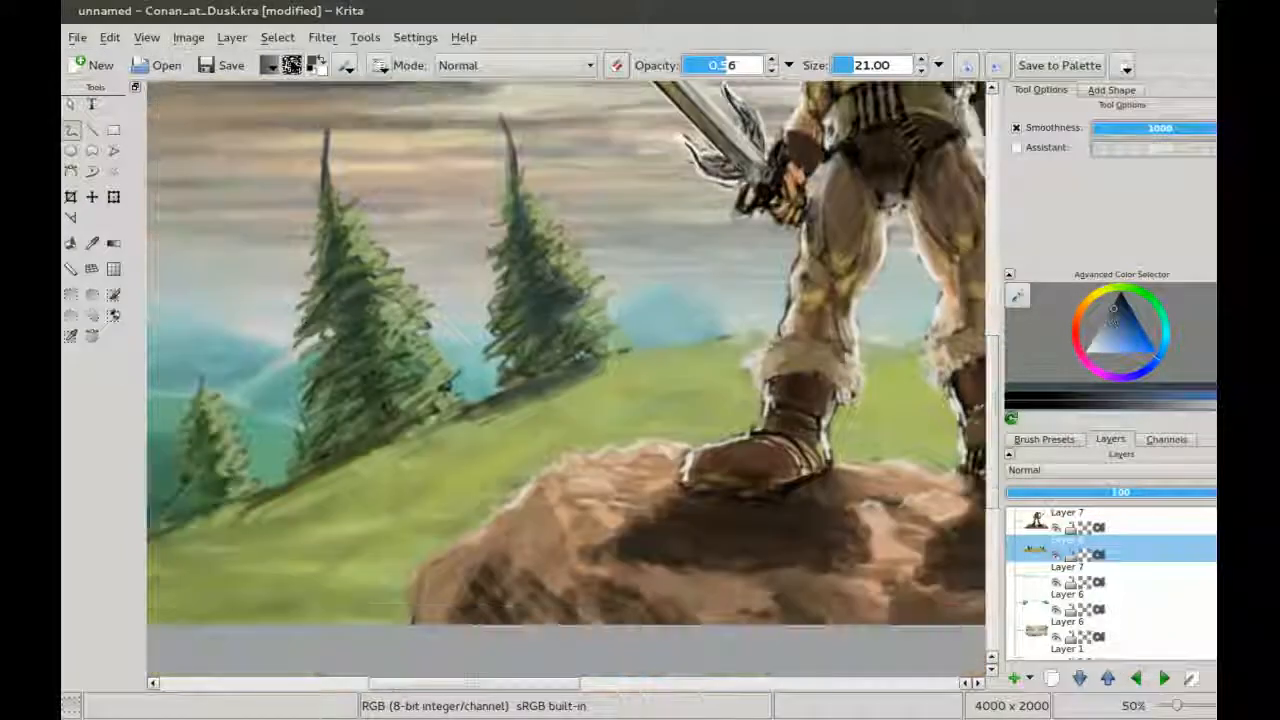
pyautogui.moveTo(275, 500); pyautogui.dragTo(388, 448)
pyautogui.moveTo(325, 482); pyautogui.dragTo(540, 338)
pyautogui.moveTo(280, 445); pyautogui.dragTo(380, 400)
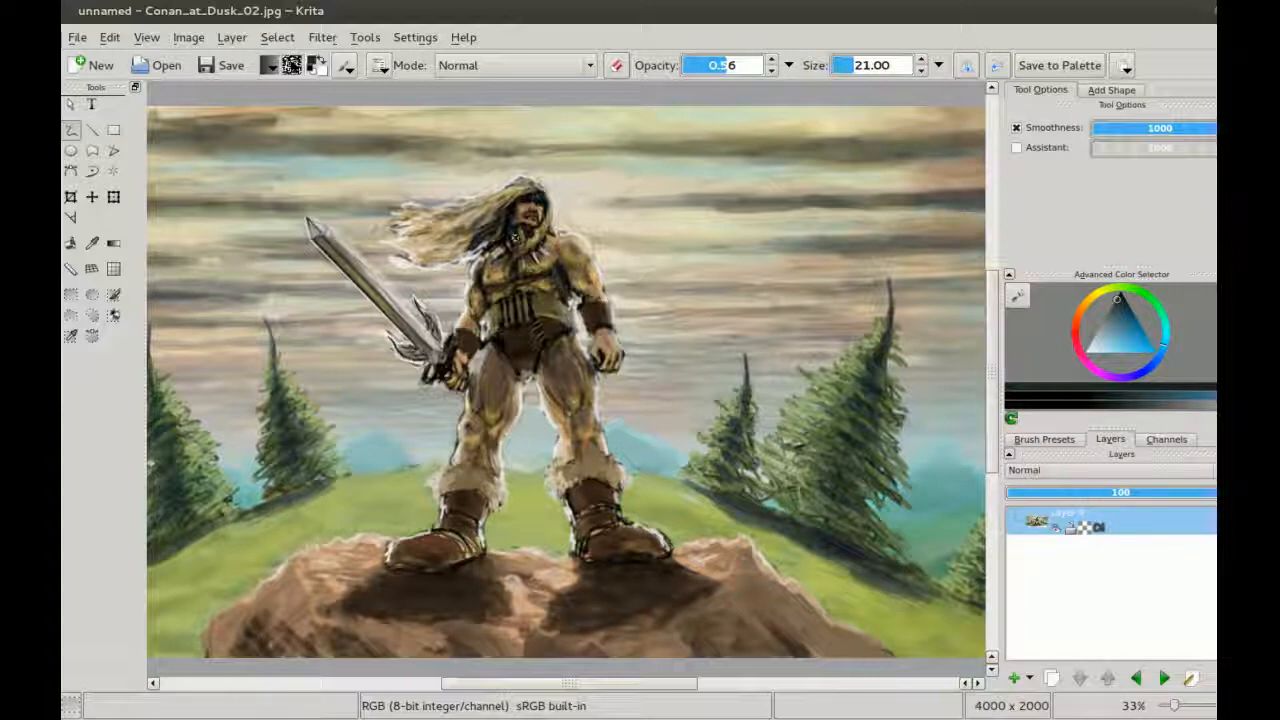
# Step: Examine the warrior and the surrounding landscape in the exported painting, both close up and as a whole
pyautogui.scroll(2, 555, 310)
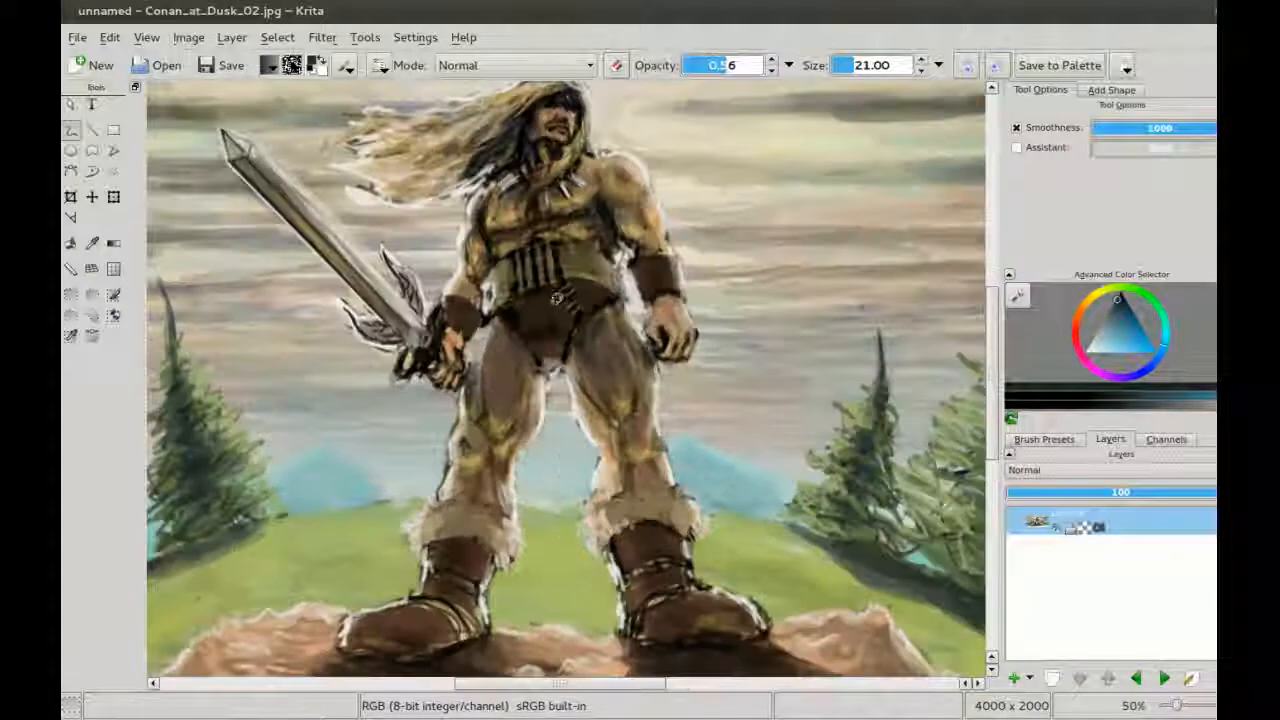
pyautogui.scroll(1, 562, 291)
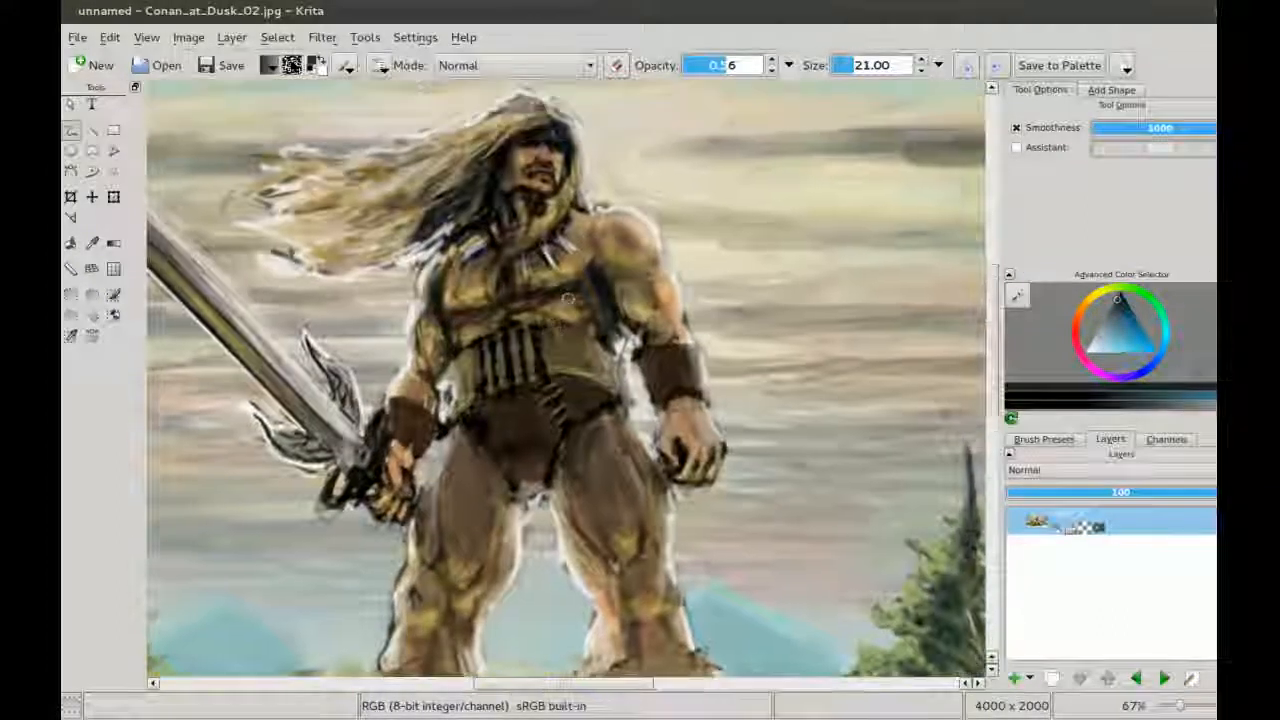
pyautogui.scroll(-3, 520, 303)
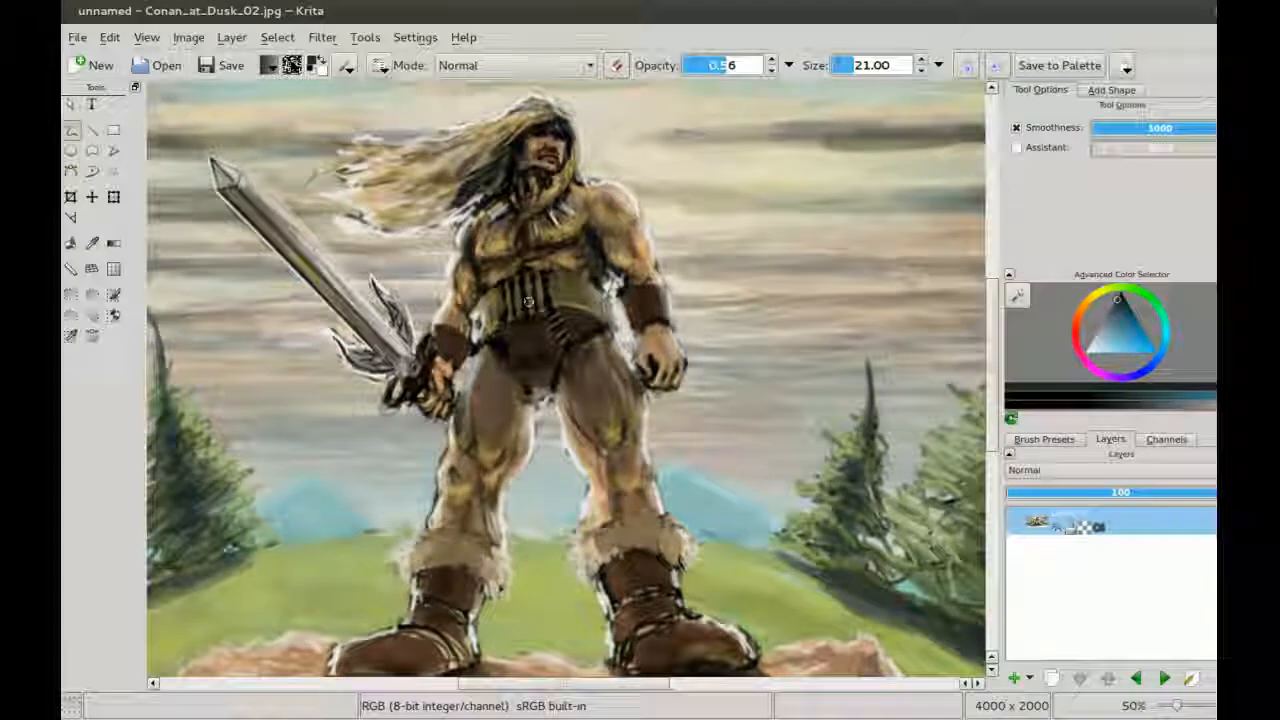
pyautogui.scroll(-2, 555, 432)
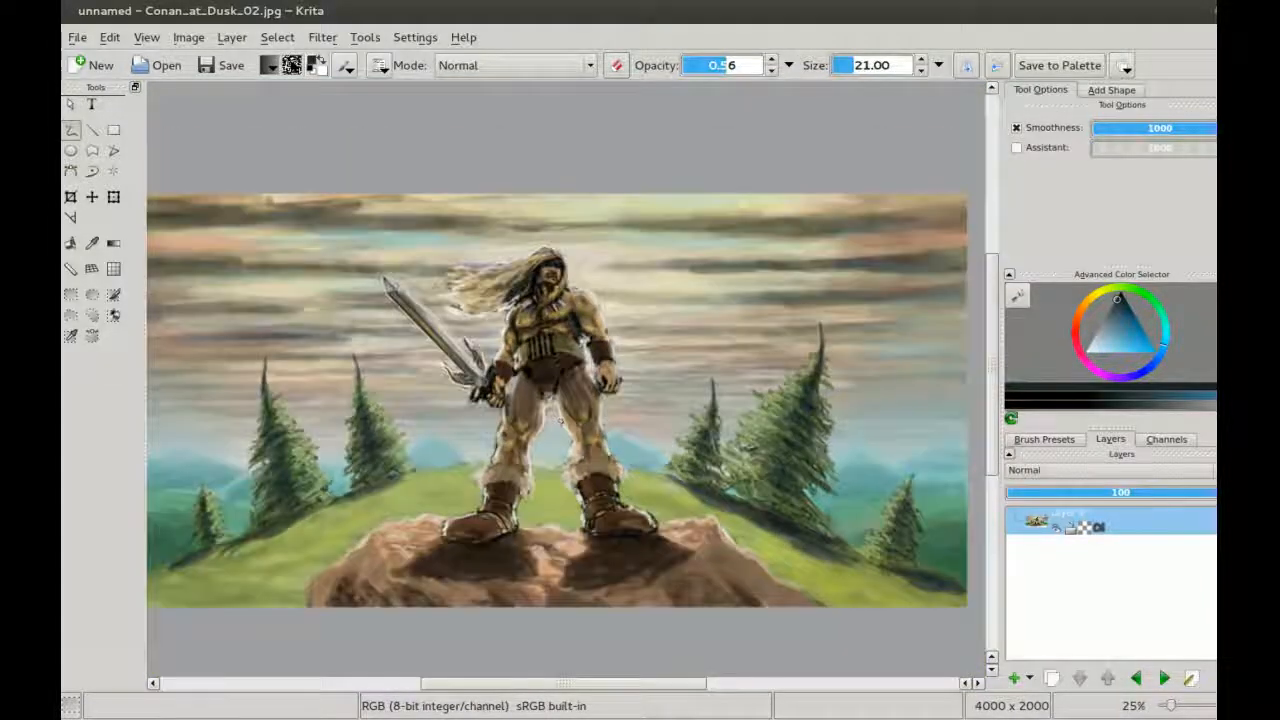
pyautogui.scroll(1, 560, 385)
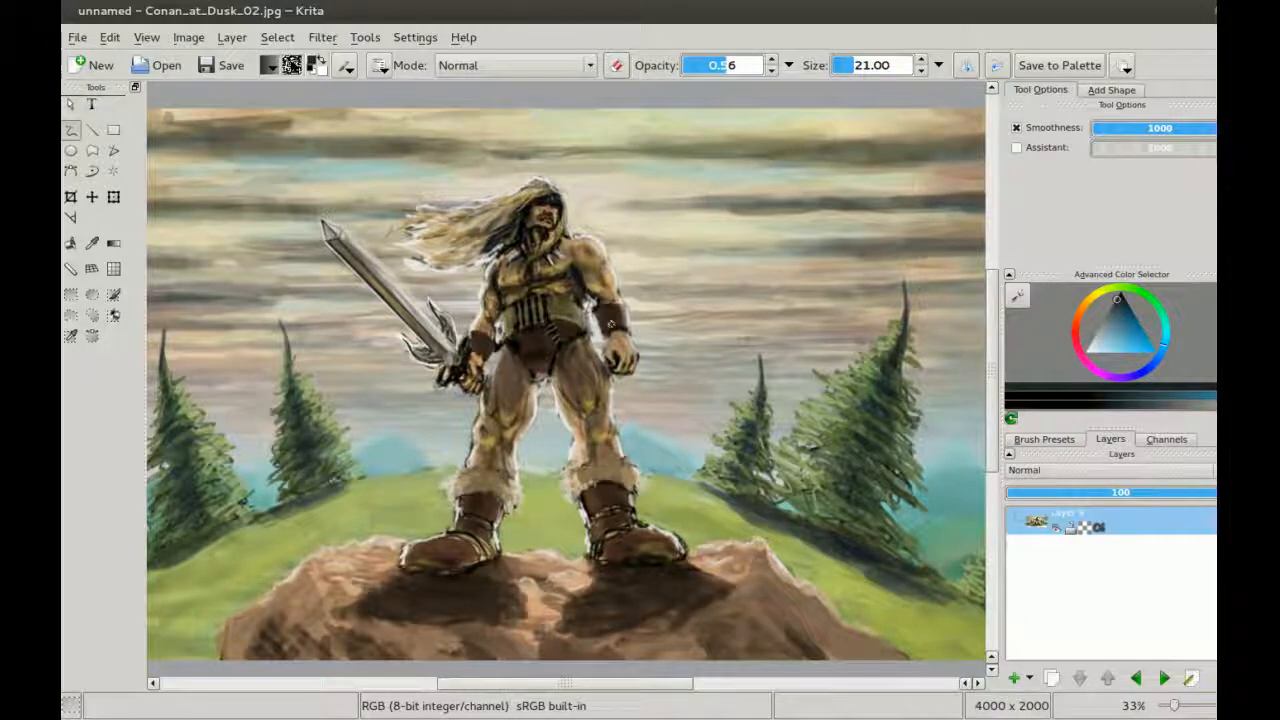
pyautogui.scroll(-1, 565, 365)
pyautogui.moveTo(560, 362)
pyautogui.mouseDown()
pyautogui.moveTo(555, 374)
pyautogui.moveTo(554, 338)
pyautogui.mouseUp()
pyautogui.scroll(1, 555, 374)
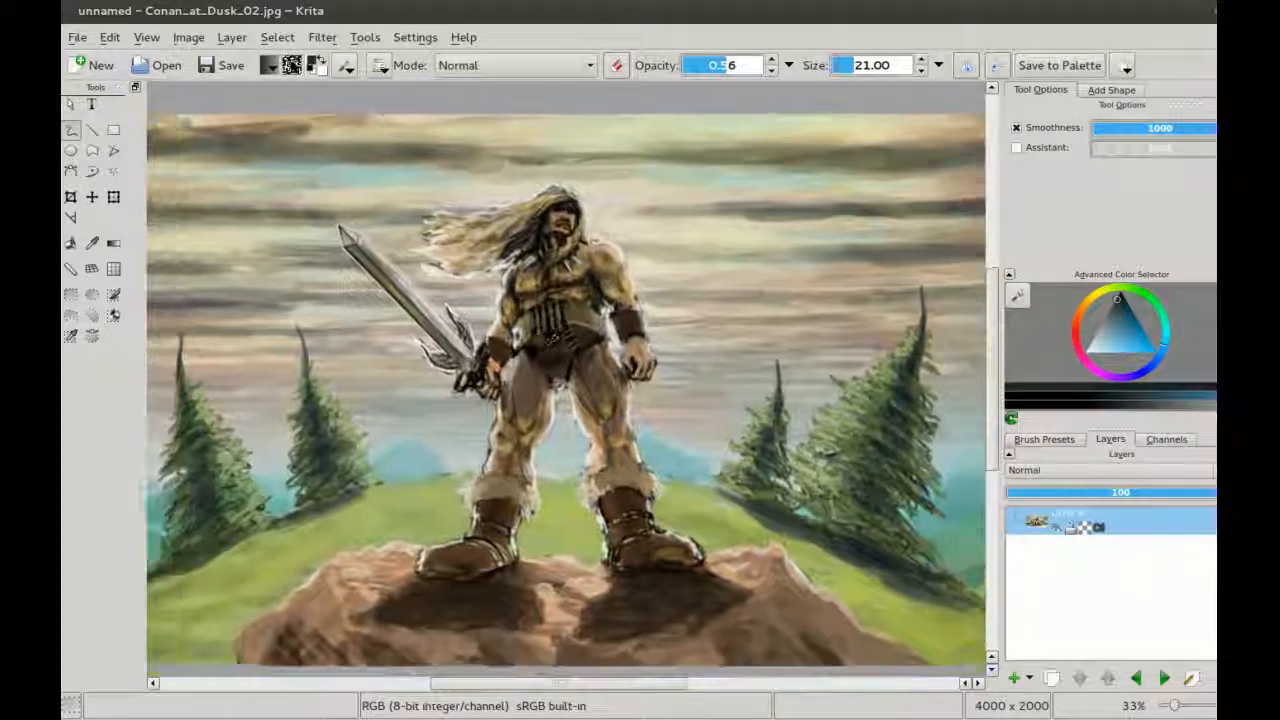
pyautogui.scroll(-1, 575, 378)
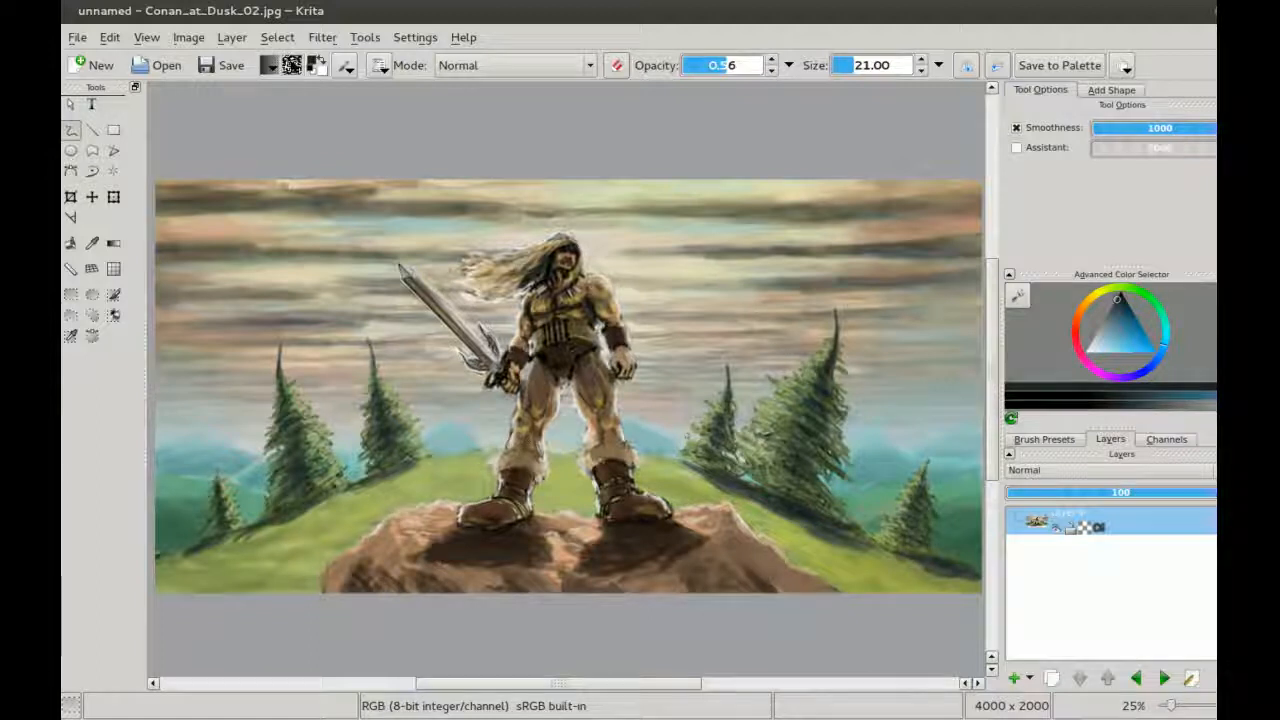
pyautogui.scroll(-1, 687, 436)
pyautogui.moveTo(589, 365)
pyautogui.mouseDown()
pyautogui.moveTo(585, 345)
pyautogui.moveTo(583, 376)
pyautogui.mouseUp()
pyautogui.scroll(1, 583, 376)
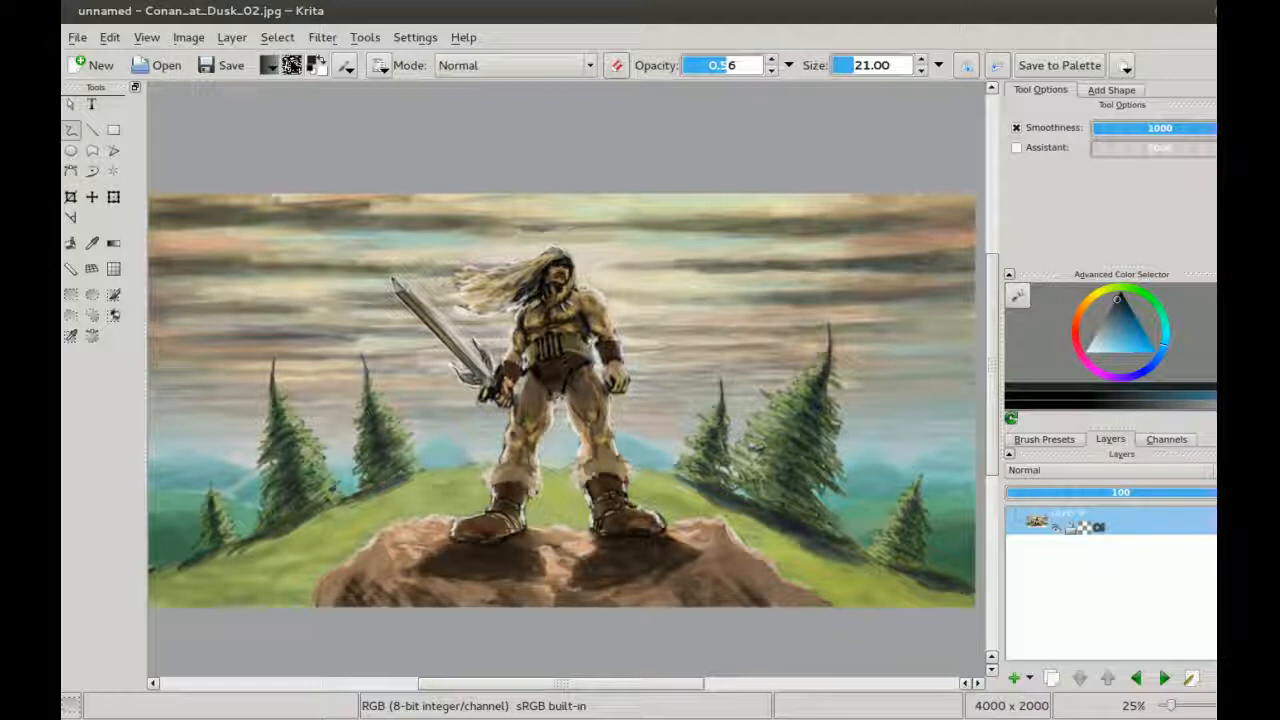
# Step: Scribble a loose dark stroke over the grass around the warrior's legs and undo it
pyautogui.moveTo(555, 499); pyautogui.dragTo(524, 516)
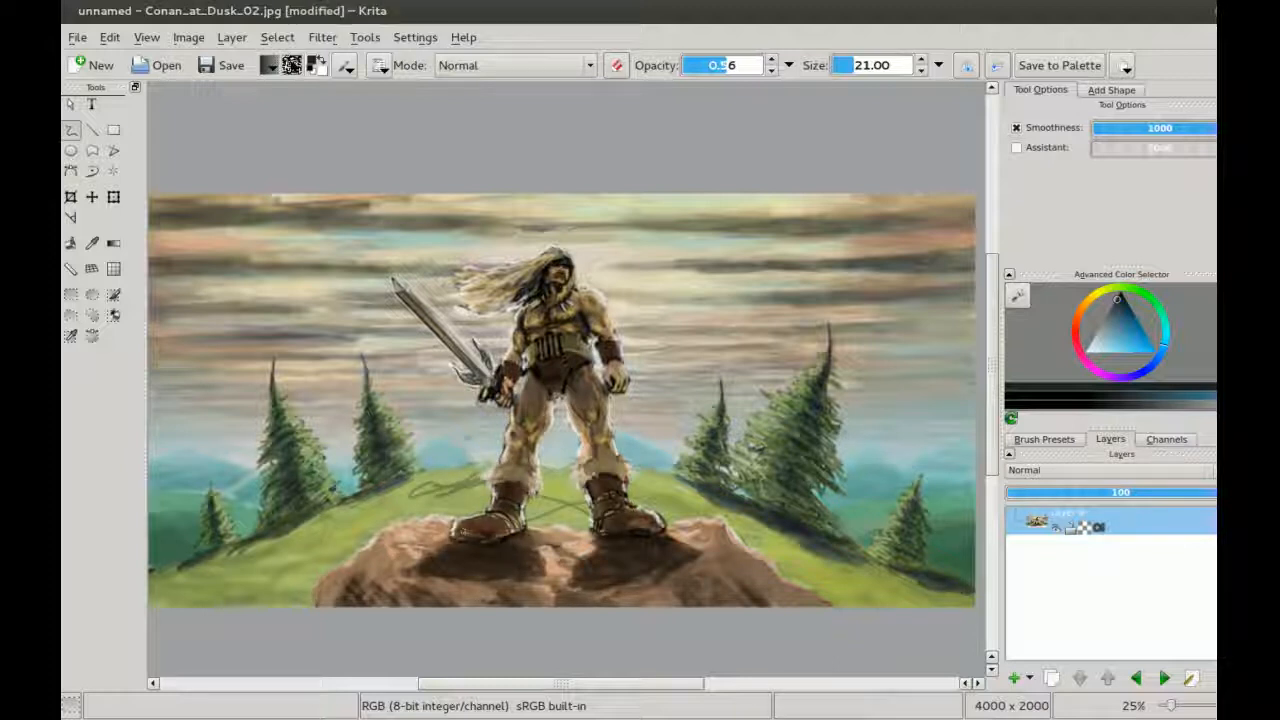
pyautogui.hotkey('ctrl', 'z')
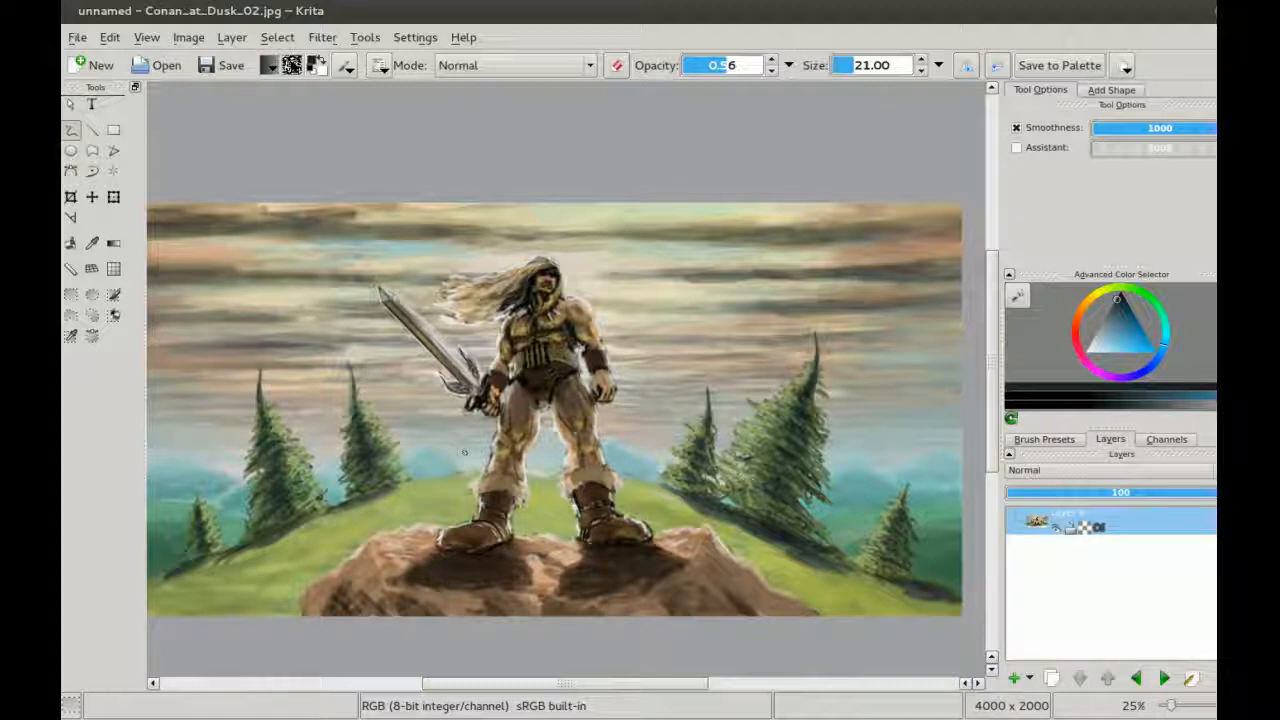
# Step: Review the overall composition of the finished painting at slightly different magnifications
pyautogui.moveTo(464, 451); pyautogui.dragTo(488, 435)
pyautogui.hotkey('ctrl', '+')
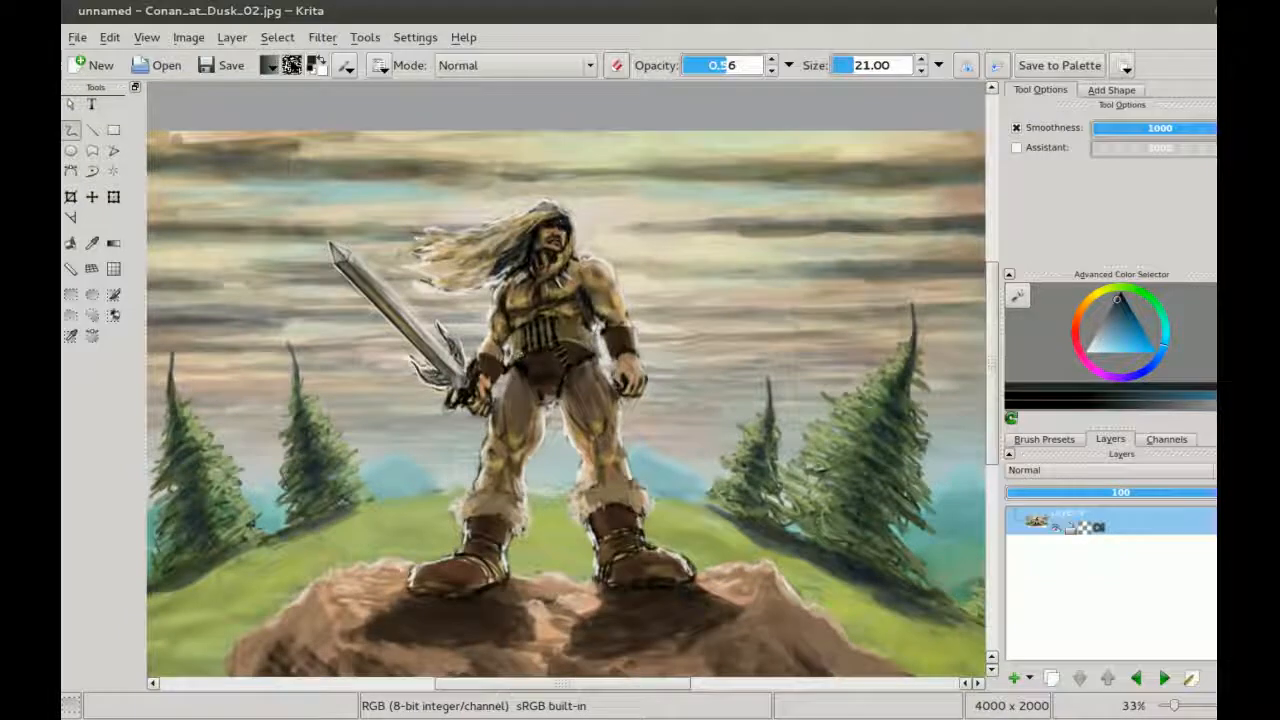
pyautogui.hotkey('ctrl', '-')
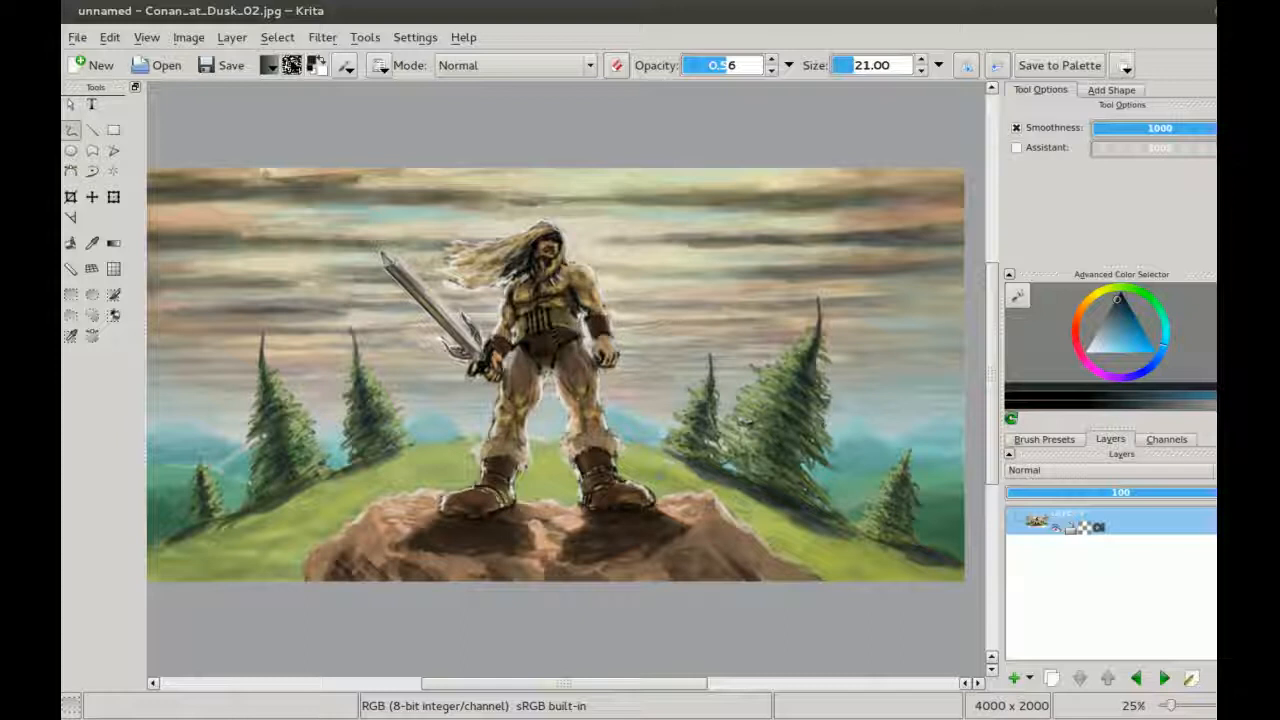
pyautogui.click(642, 452)
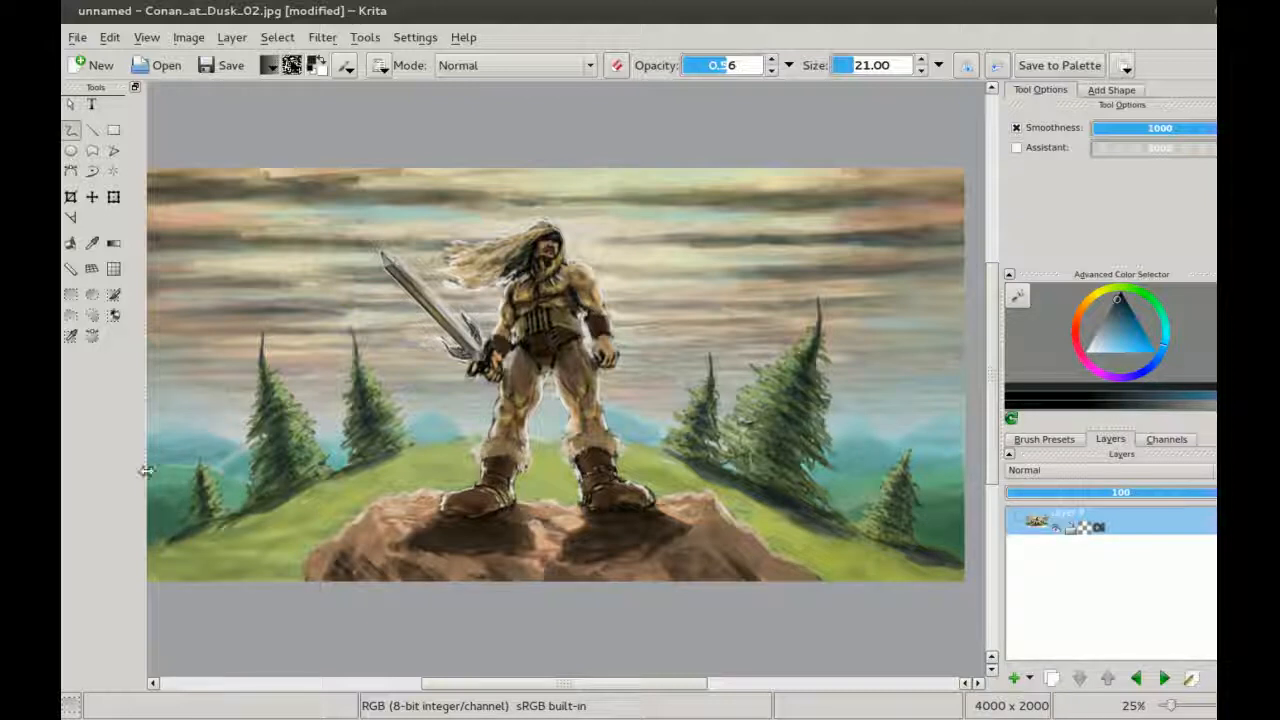
pyautogui.moveTo(215, 469); pyautogui.dragTo(195, 493)
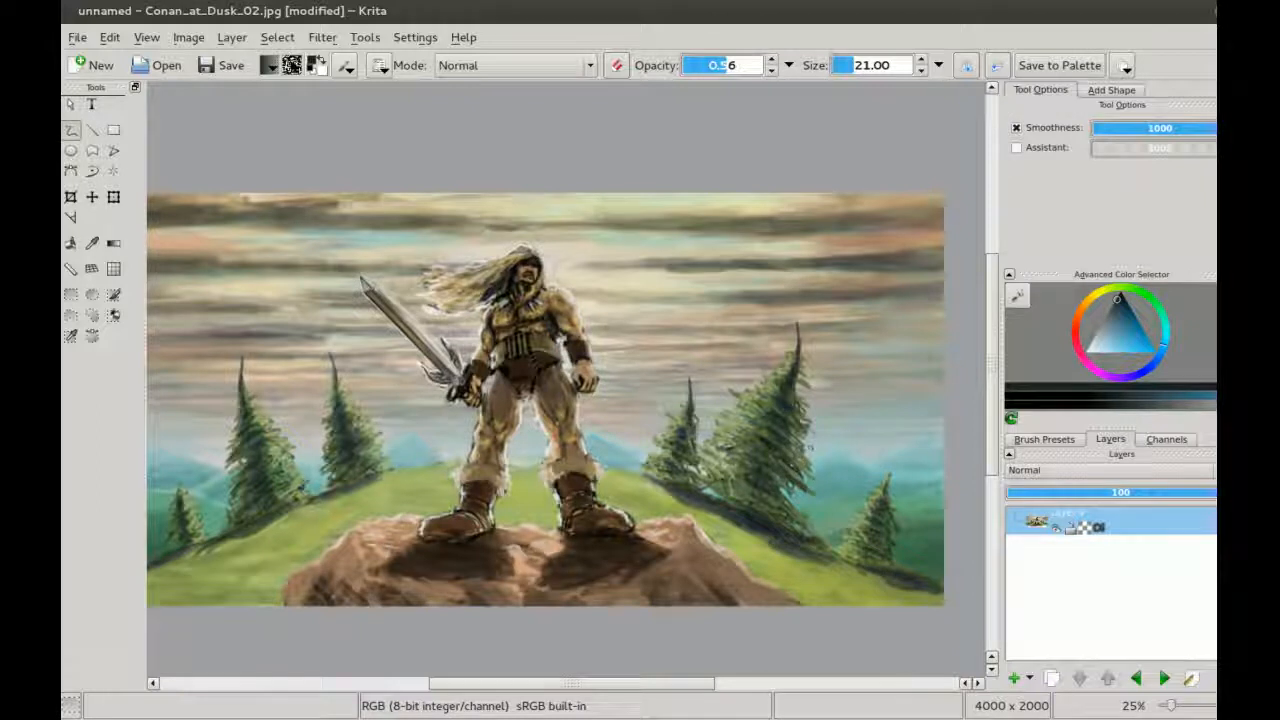
pyautogui.moveTo(499, 395)
pyautogui.mouseDown()
pyautogui.moveTo(556, 352)
pyautogui.moveTo(558, 388)
pyautogui.moveTo(560, 372)
pyautogui.mouseUp()
pyautogui.hotkey('ctrl', '-')
pyautogui.hotkey('ctrl', '+')
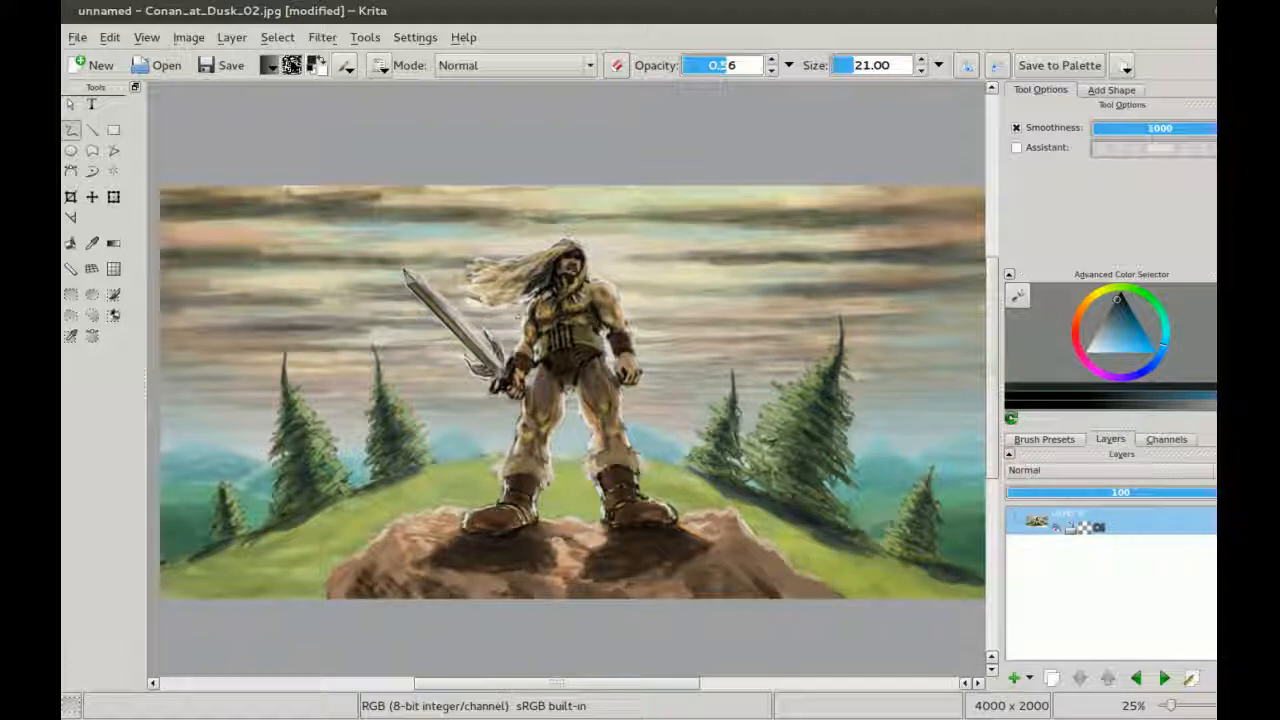
pyautogui.moveTo(539, 350); pyautogui.dragTo(520, 367)
pyautogui.hotkey('ctrl', '+')
pyautogui.hotkey('ctrl', '-')
pyautogui.moveTo(563, 328)
pyautogui.mouseDown()
pyautogui.moveTo(578, 307)
pyautogui.moveTo(570, 357)
pyautogui.moveTo(571, 343)
pyautogui.mouseUp()
pyautogui.hotkey('ctrl', '+')
pyautogui.hotkey('ctrl', '-')
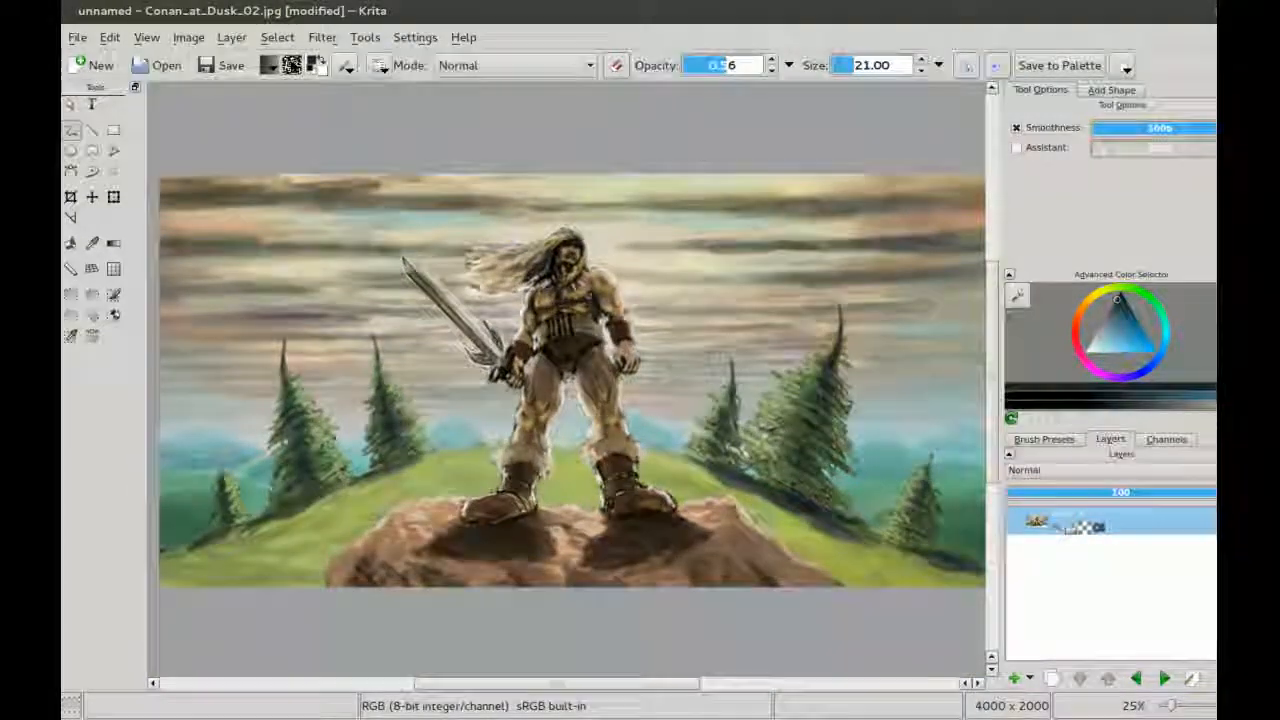